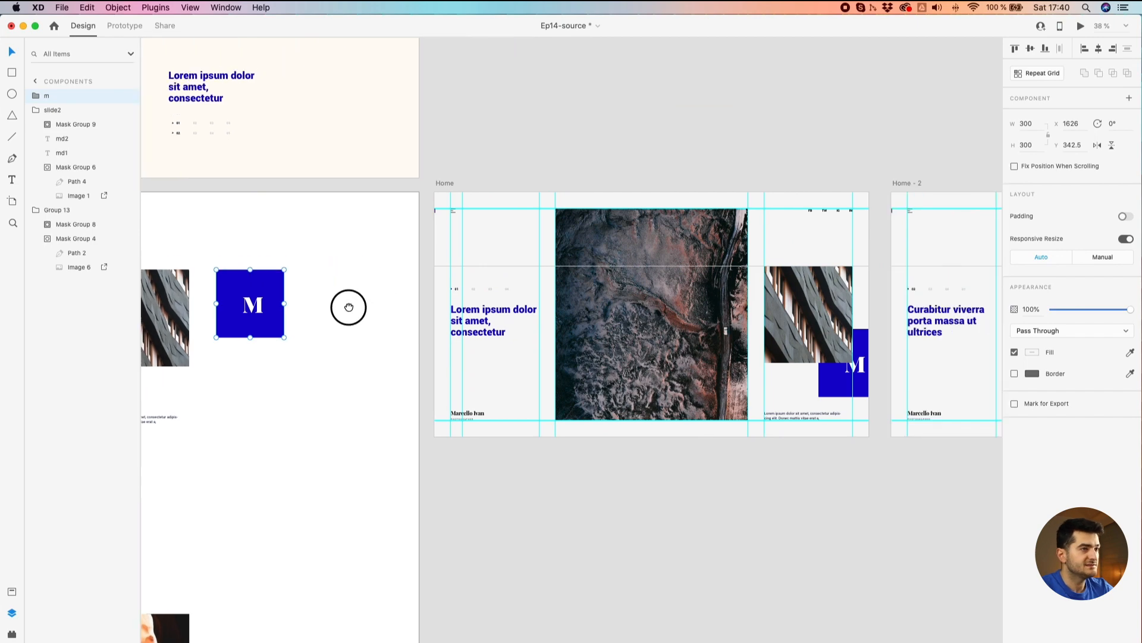
Preview the Home artboard and shrink the preview window so it floats over the canvas
{"action": "left_click", "coordinate": [392, 196]}
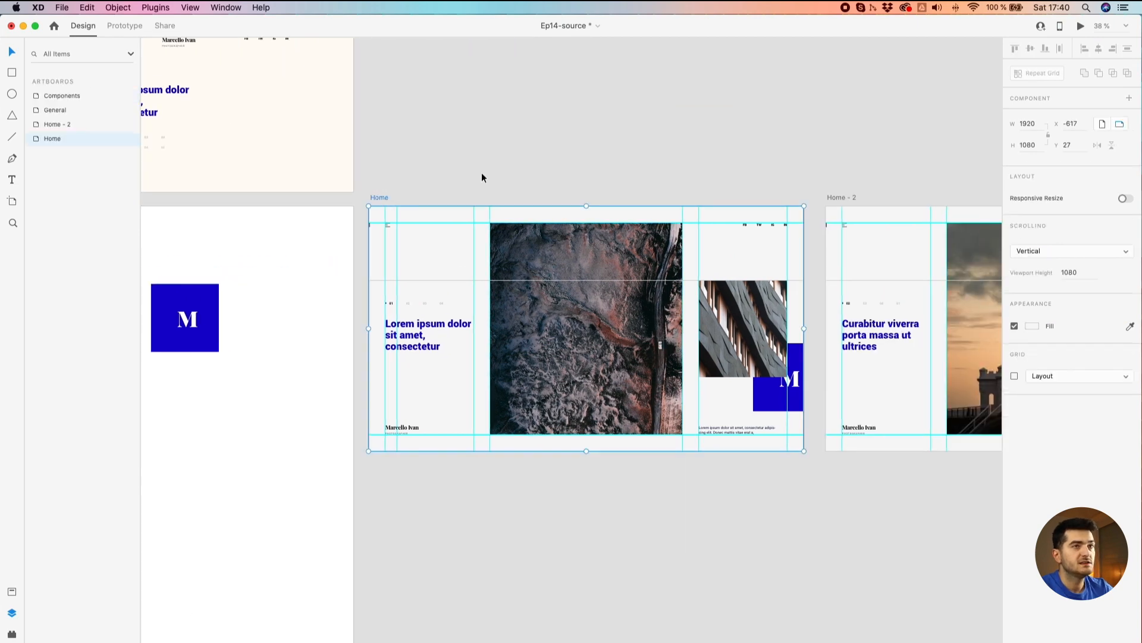
{"action": "left_click", "coordinate": [1080, 27]}
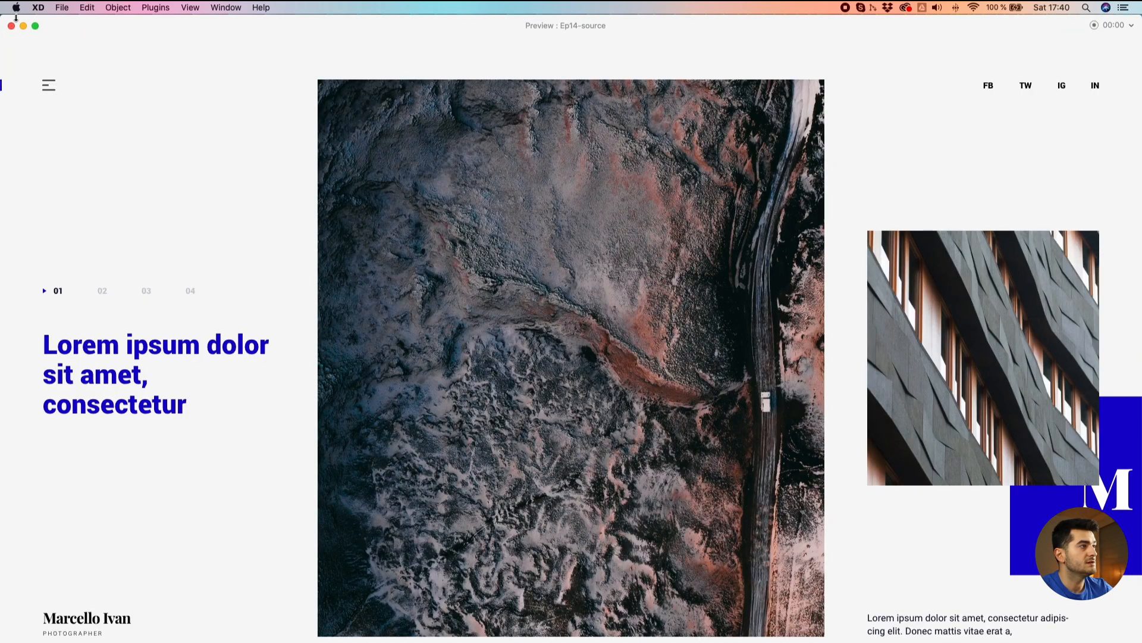
{"action": "left_click_drag", "start_coordinate": [3, 17], "coordinate": [400, 241]}
{"action": "left_click_drag", "start_coordinate": [472, 250], "coordinate": [269, 86]}
{"action": "left_click_drag", "start_coordinate": [601, 435], "coordinate": [517, 11]}
Test the slider in the preview by going to slide 02 and swiping the main image vertically
{"action": "left_click_drag", "start_coordinate": [539, 189], "coordinate": [550, 404]}
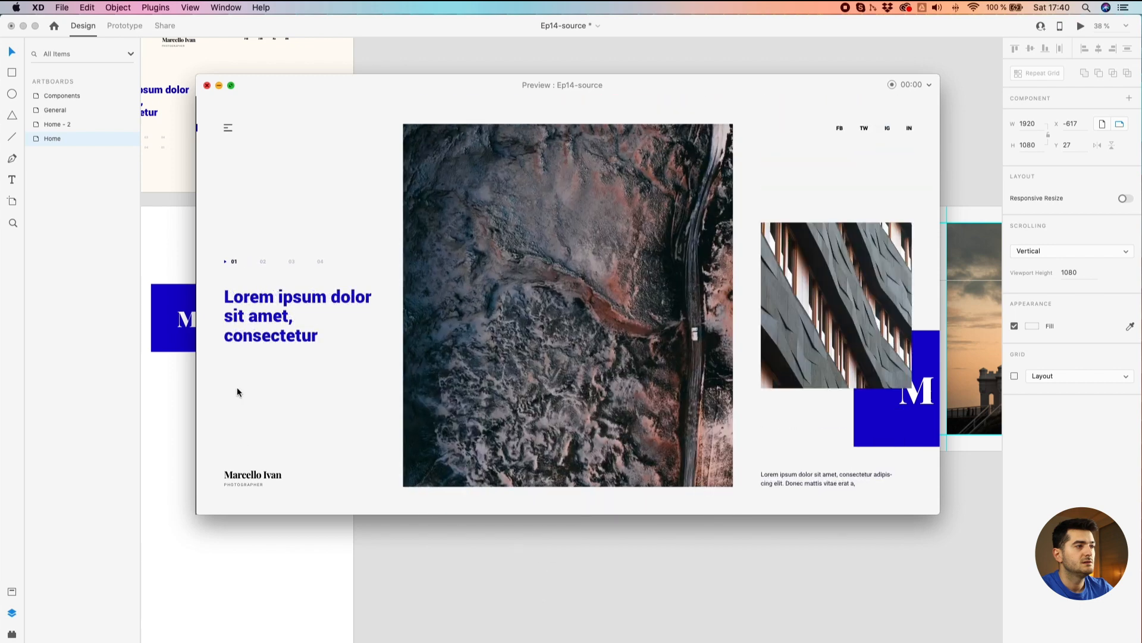
{"action": "left_click", "coordinate": [263, 264]}
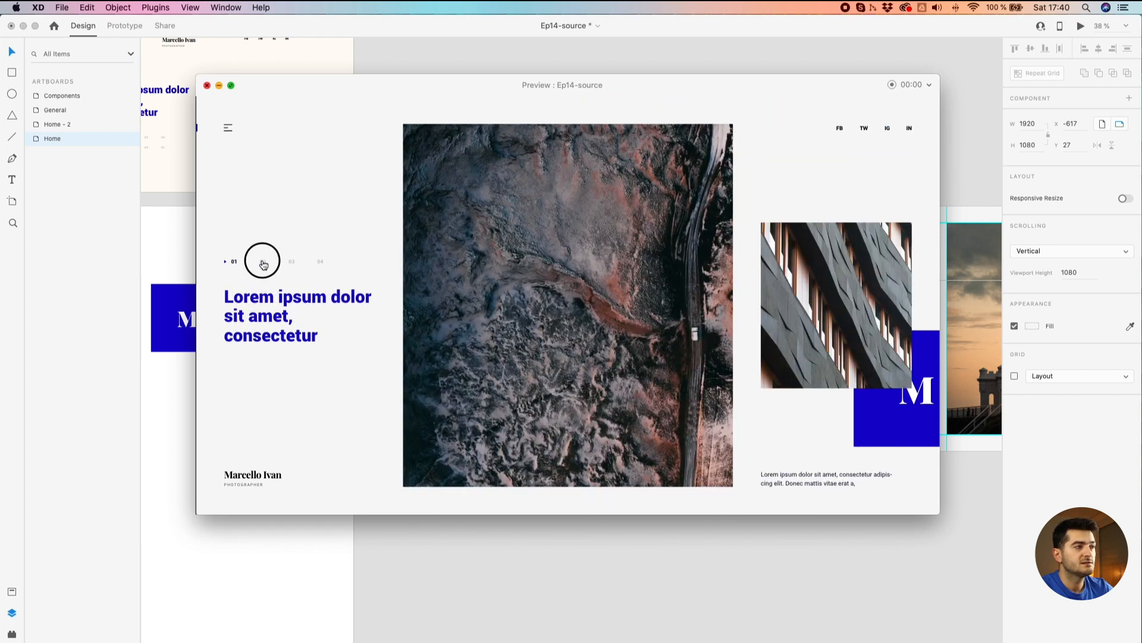
{"action": "left_click_drag", "start_coordinate": [488, 186], "coordinate": [536, 410]}
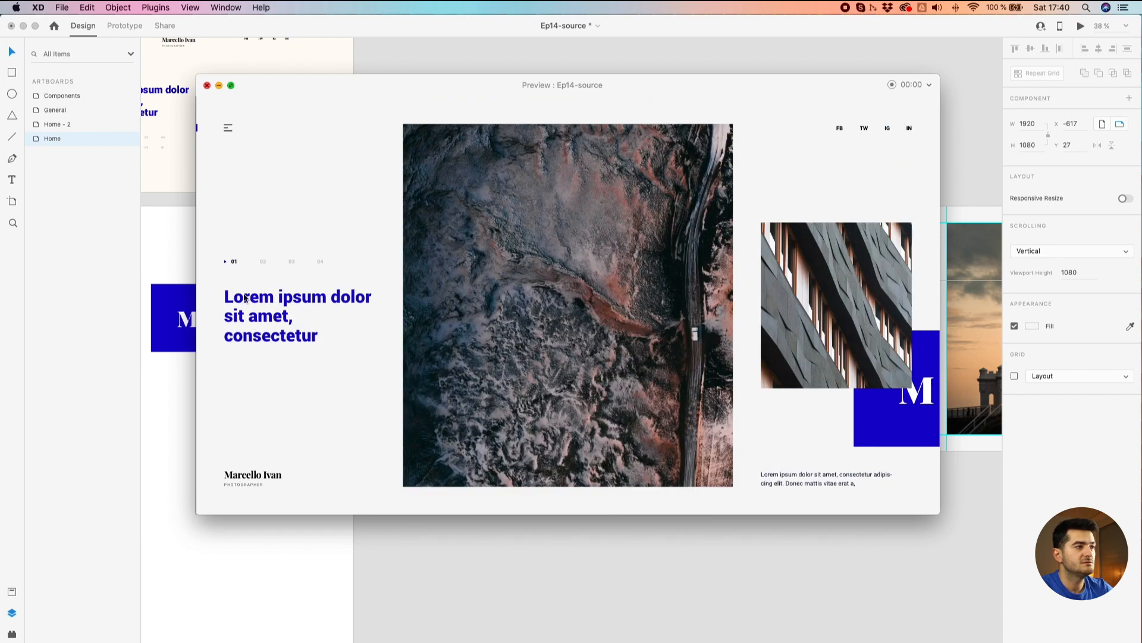
{"action": "left_click", "coordinate": [261, 261]}
{"action": "left_click_drag", "start_coordinate": [538, 199], "coordinate": [548, 431]}
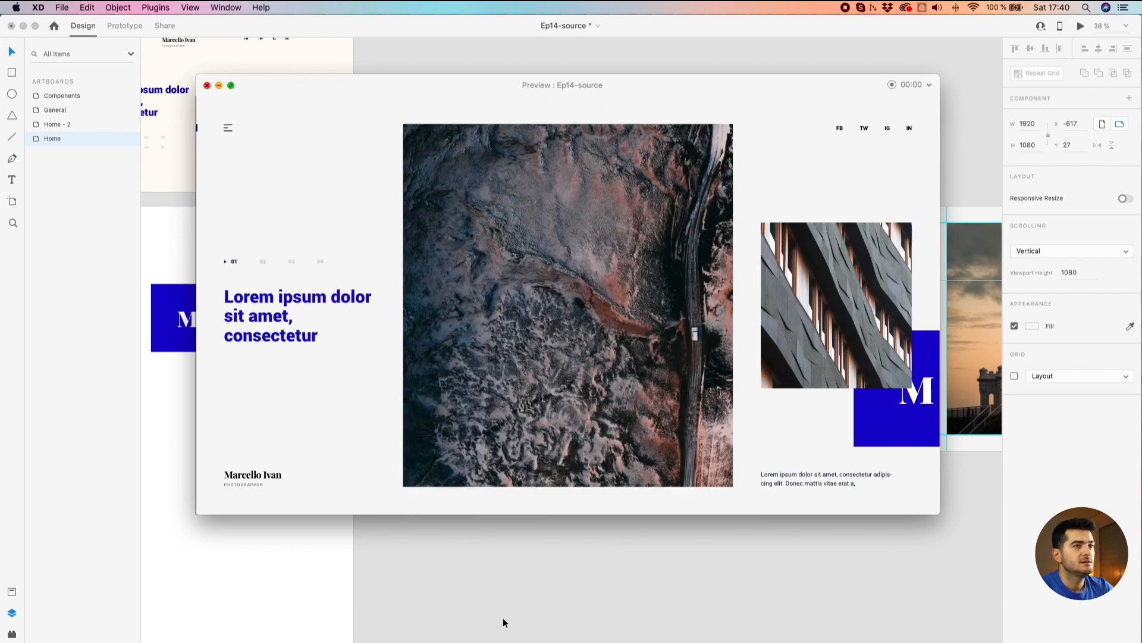
Test opening and closing the side menu in the preview, and close the preview window
{"action": "left_click", "coordinate": [227, 130]}
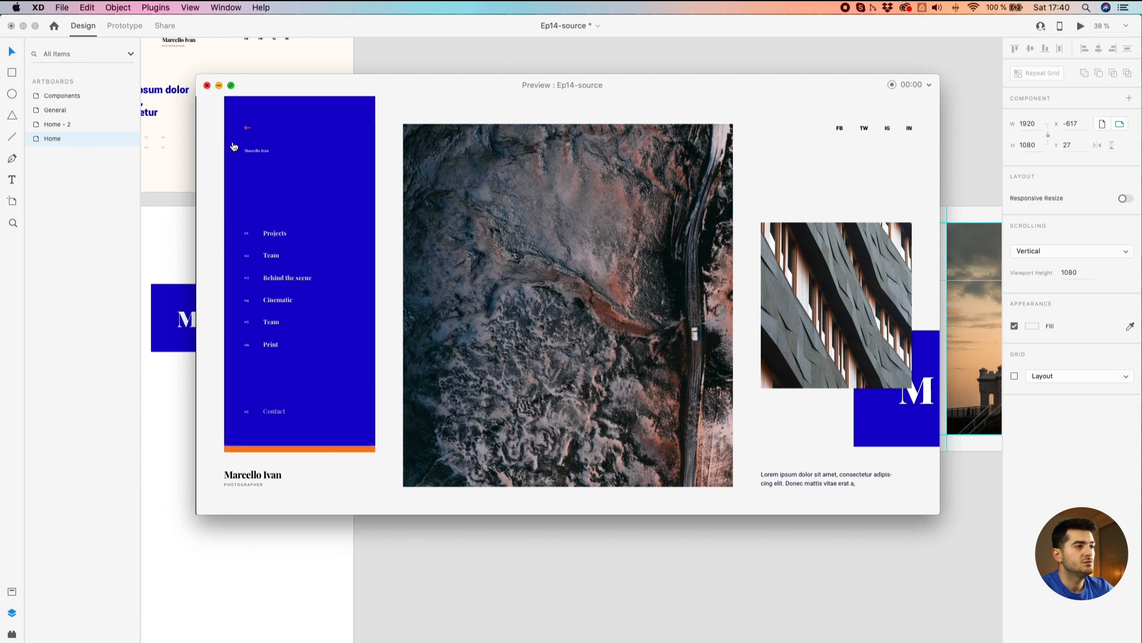
{"action": "left_click", "coordinate": [256, 179]}
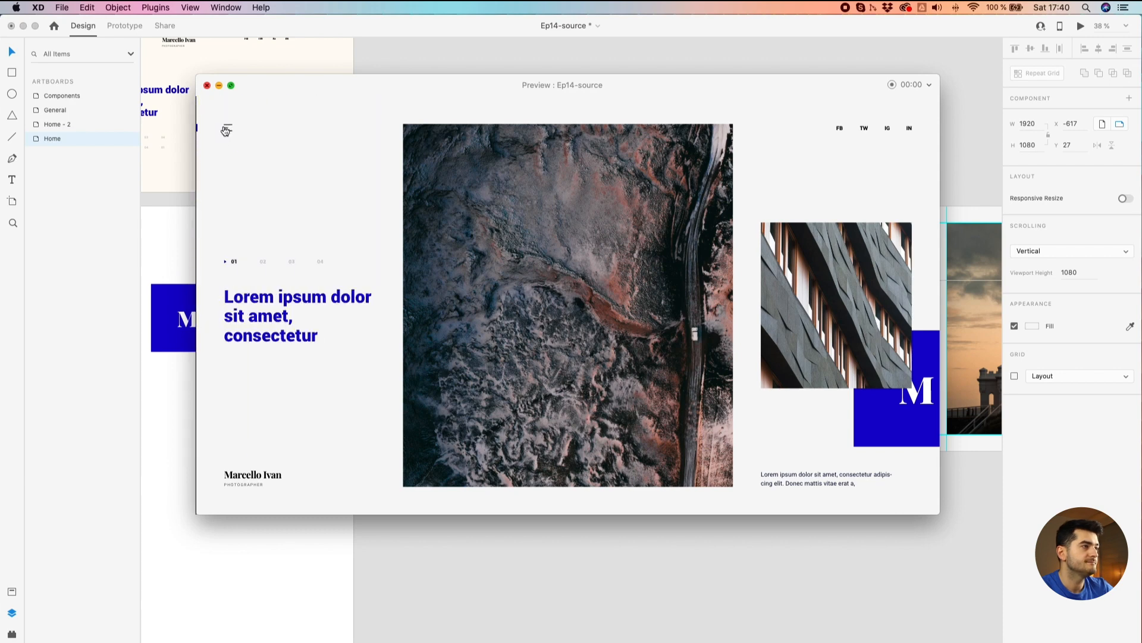
{"action": "left_click", "coordinate": [219, 85]}
{"action": "left_click", "coordinate": [383, 168]}
{"action": "scroll", "coordinate": [382, 174], "scroll_direction": "down", "scroll_amount": 2}
{"action": "key", "text": "super+shift+apostrophe"}
{"action": "left_click_drag", "start_coordinate": [381, 173], "coordinate": [944, 402]}
{"action": "key", "text": "Delete"}
{"action": "key", "text": "super+z"}
Delete all visible content from the Home artboard
{"action": "left_click", "coordinate": [402, 173]}
{"action": "scroll", "coordinate": [281, 187], "scroll_direction": "up", "scroll_amount": 2}
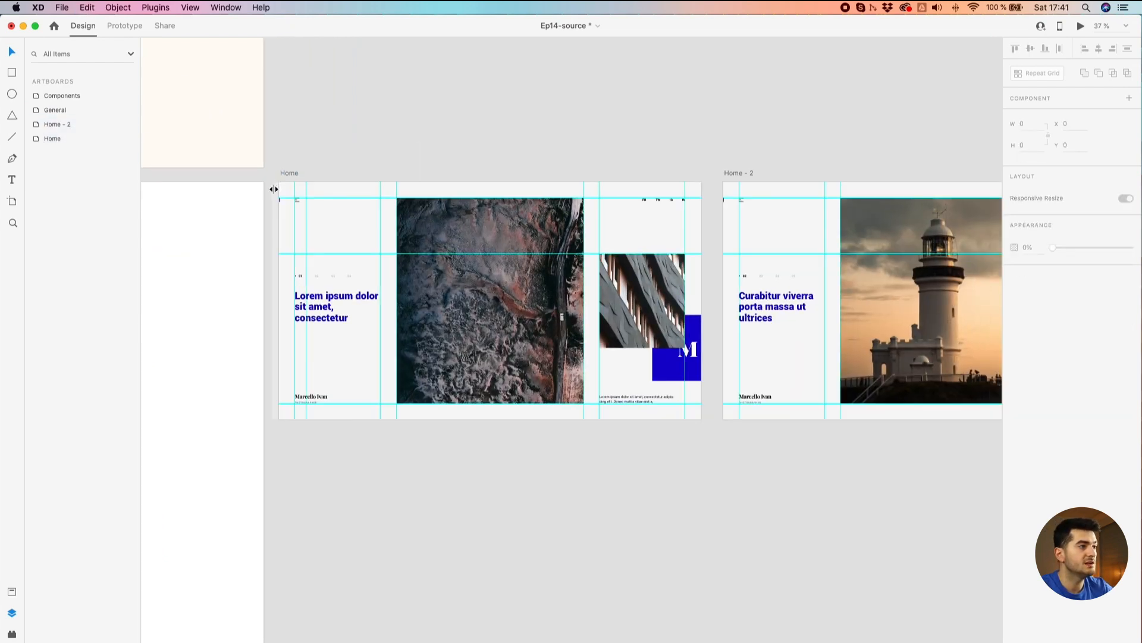
{"action": "left_click_drag", "start_coordinate": [712, 191], "coordinate": [288, 402]}
{"action": "key", "text": "Delete"}
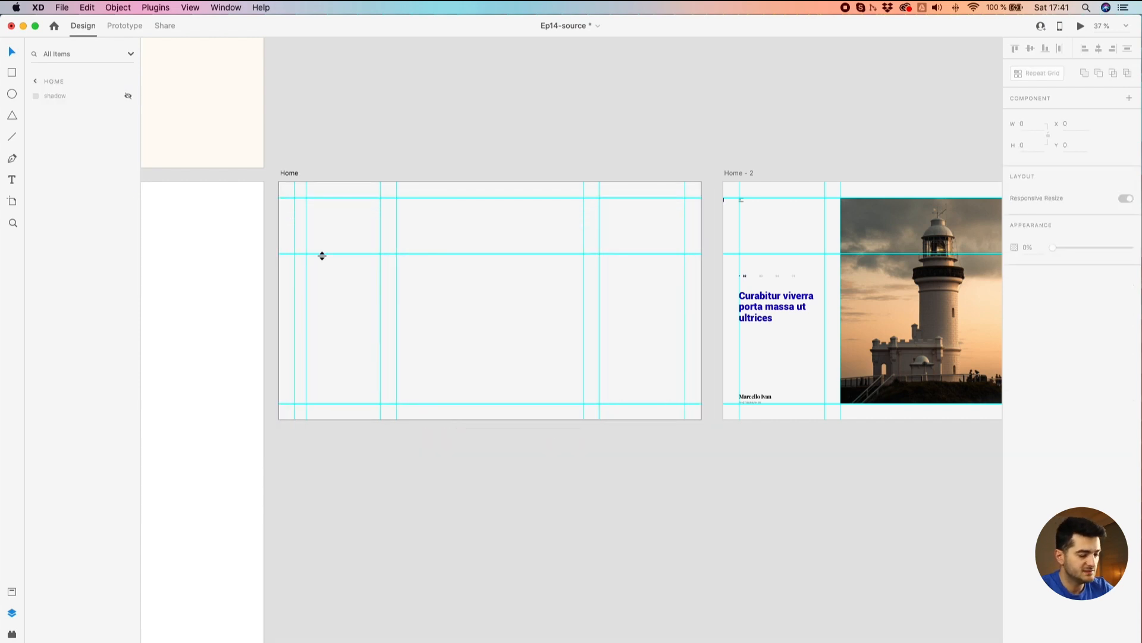
Delete all content from the Home - 2 artboard, undoing the accidental guide change
{"action": "scroll", "coordinate": [322, 256], "scroll_direction": "up", "scroll_amount": 2}
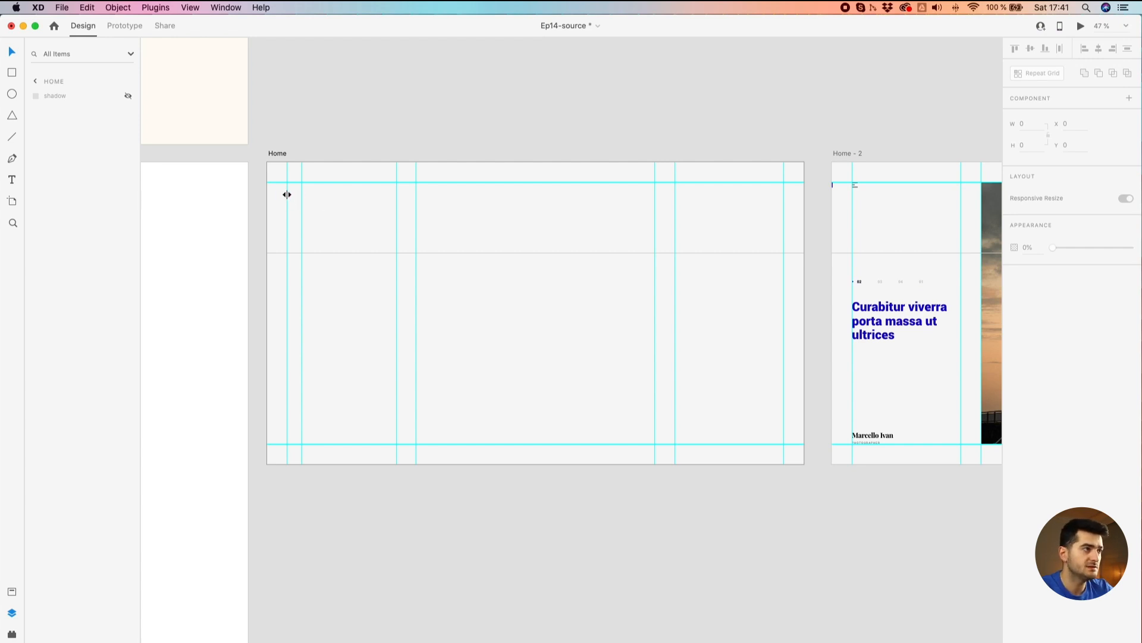
{"action": "scroll", "coordinate": [286, 194], "scroll_direction": "up", "scroll_amount": 4}
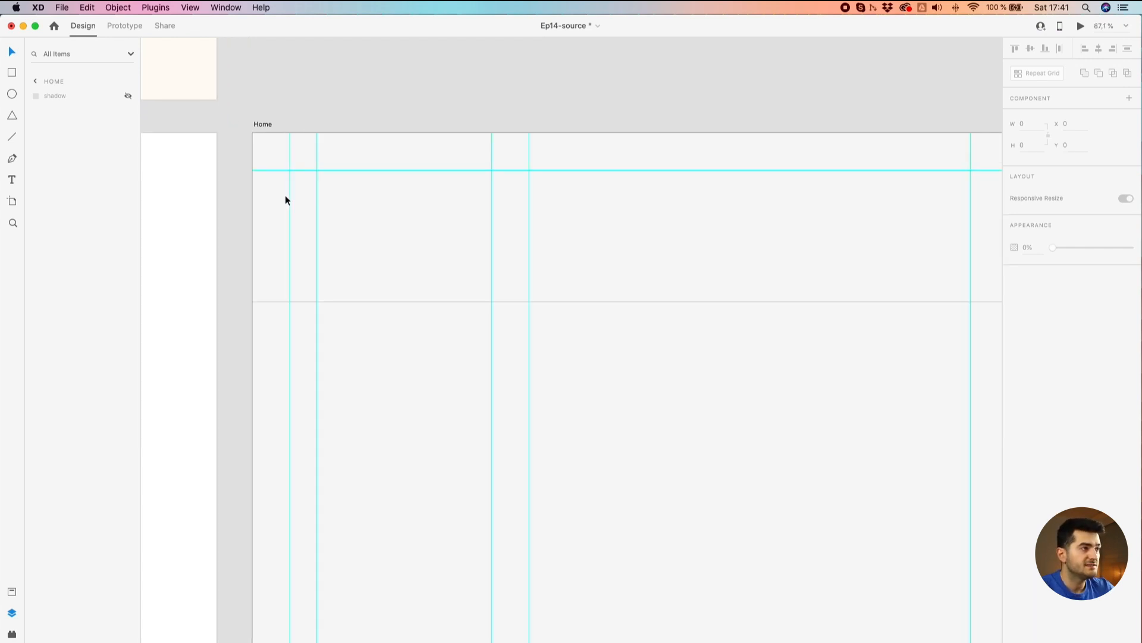
{"action": "scroll", "coordinate": [288, 197], "scroll_direction": "down", "scroll_amount": 5}
{"action": "scroll", "coordinate": [704, 196], "scroll_direction": "right", "scroll_amount": 6}
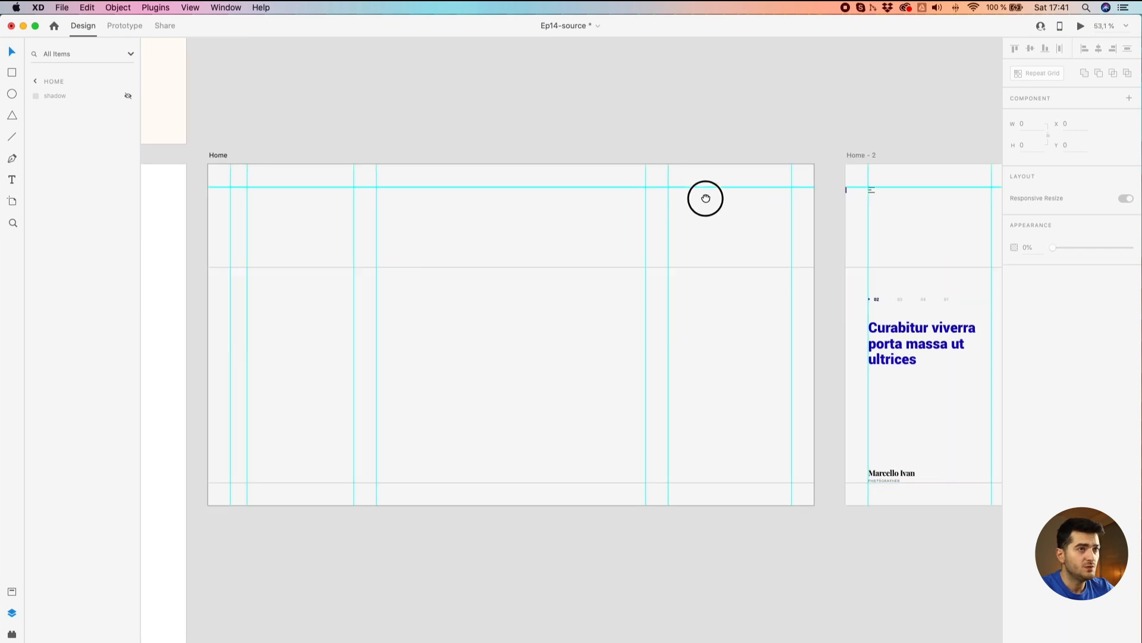
{"action": "scroll", "coordinate": [528, 171], "scroll_direction": "down", "scroll_amount": 5}
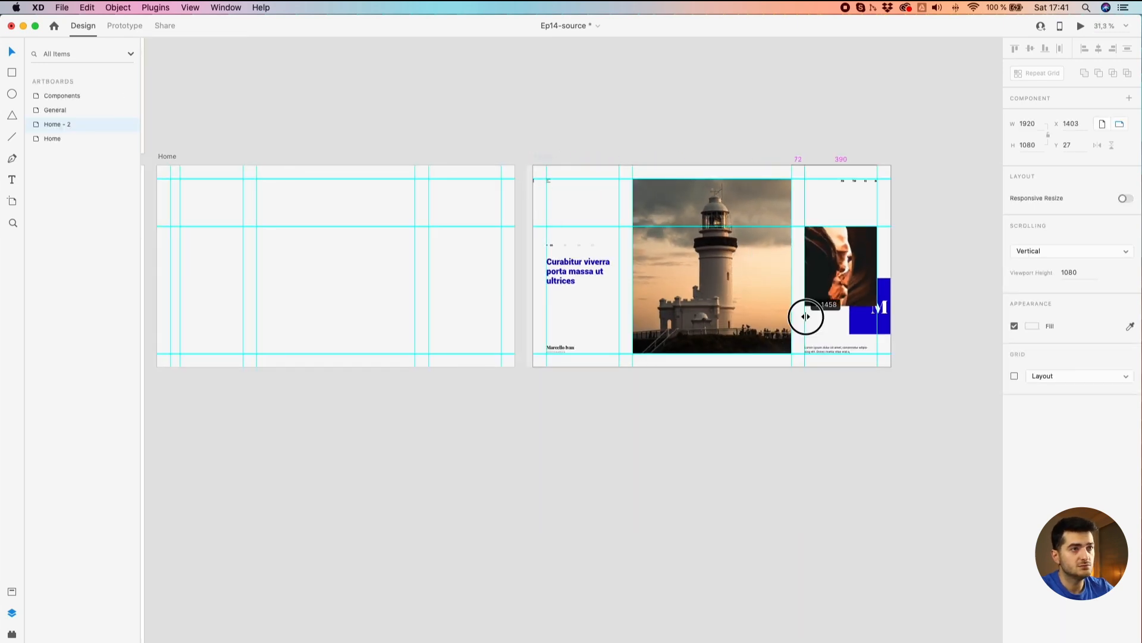
{"action": "key", "text": "super+z"}
{"action": "left_click_drag", "start_coordinate": [918, 182], "coordinate": [526, 361]}
{"action": "key", "text": "Delete"}
Remove the emptied Home - 2 artboard from the document
{"action": "left_click_drag", "start_coordinate": [524, 171], "coordinate": [158, 424]}
{"action": "key", "text": "Delete"}
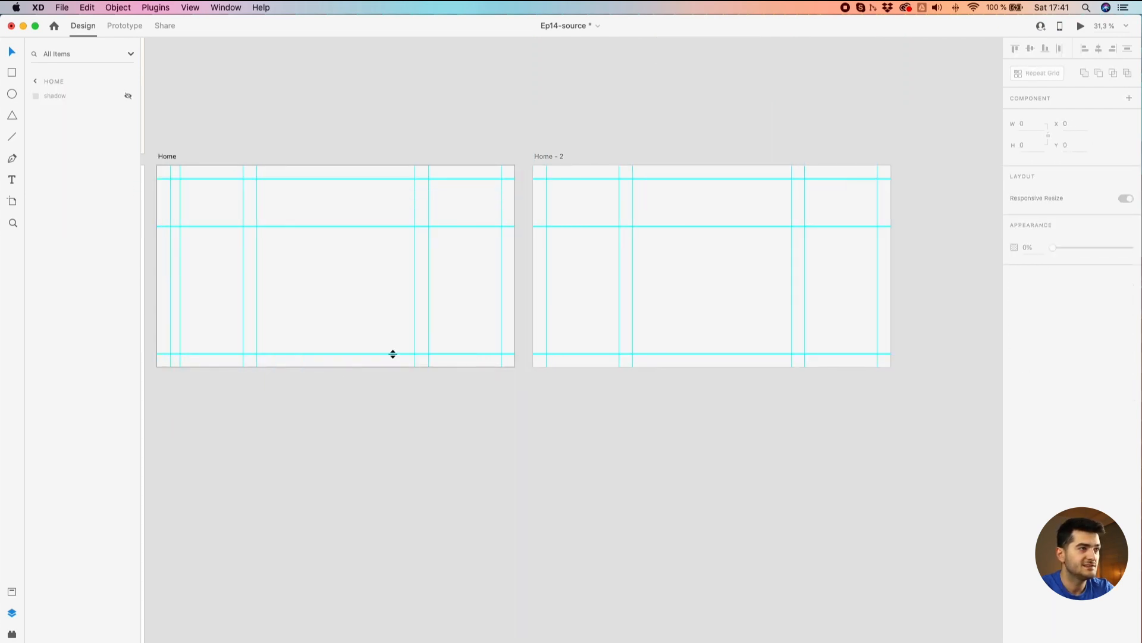
{"action": "left_click", "coordinate": [556, 156]}
{"action": "key", "text": "Delete"}
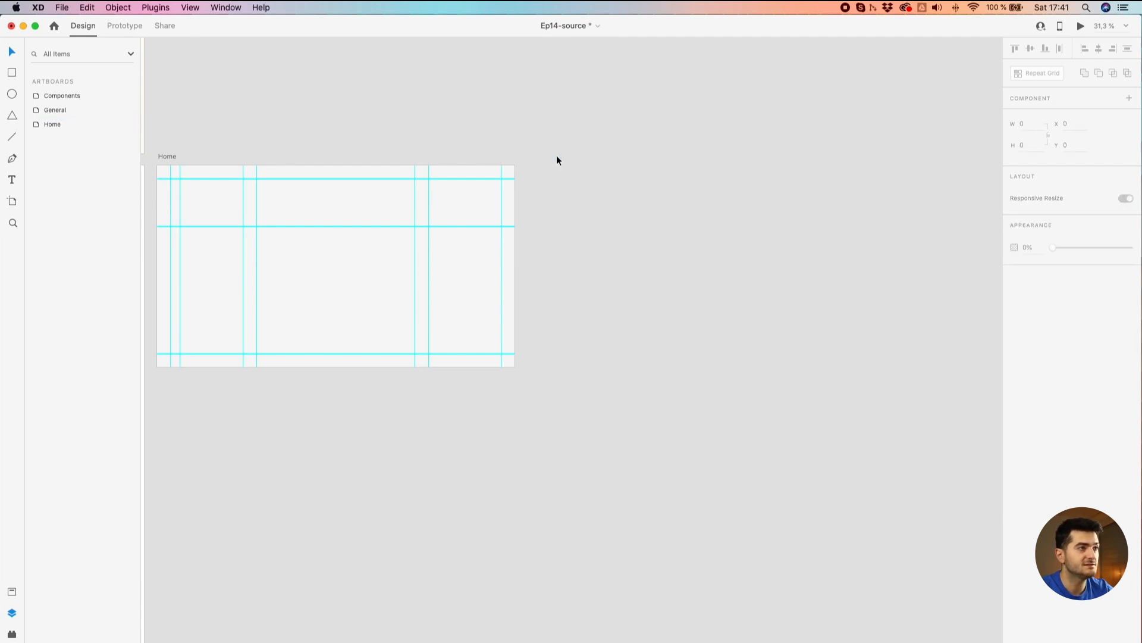
Check the fill colour of the Home artboard
{"action": "left_click_drag", "start_coordinate": [322, 145], "coordinate": [663, 194]}
{"action": "scroll", "coordinate": [625, 283], "scroll_direction": "up", "scroll_amount": 5}
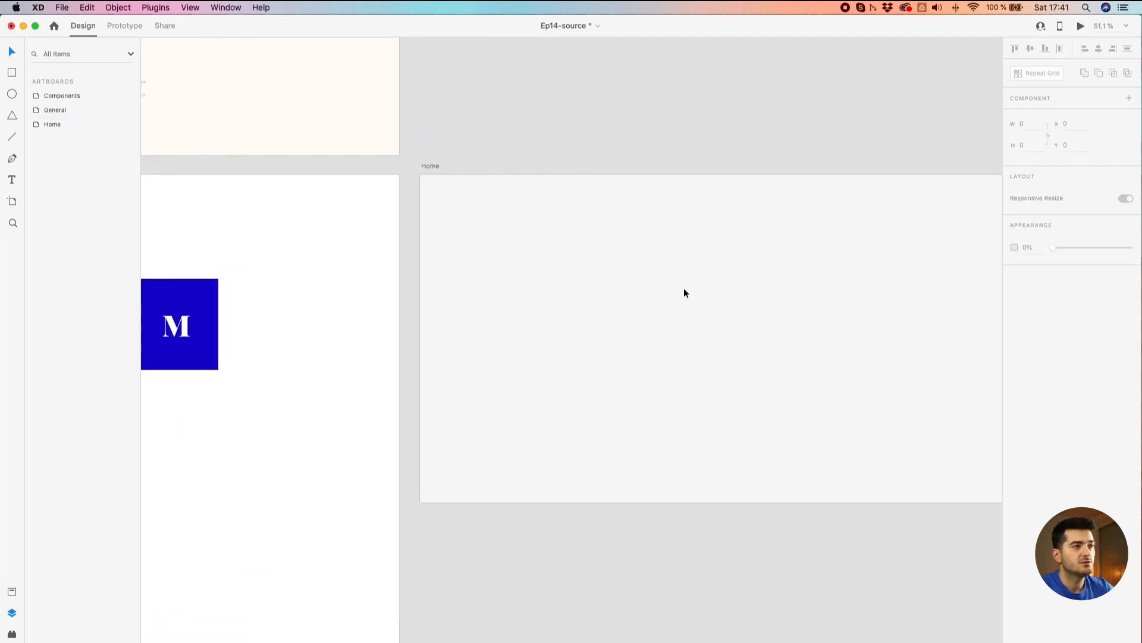
{"action": "left_click", "coordinate": [337, 138]}
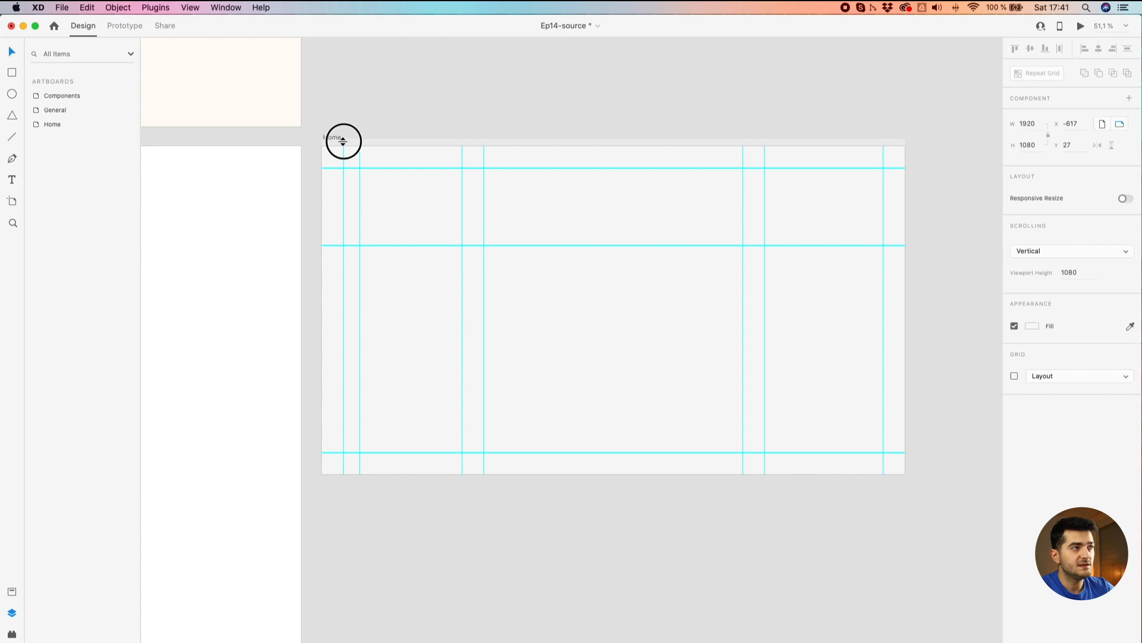
{"action": "left_click", "coordinate": [1030, 327]}
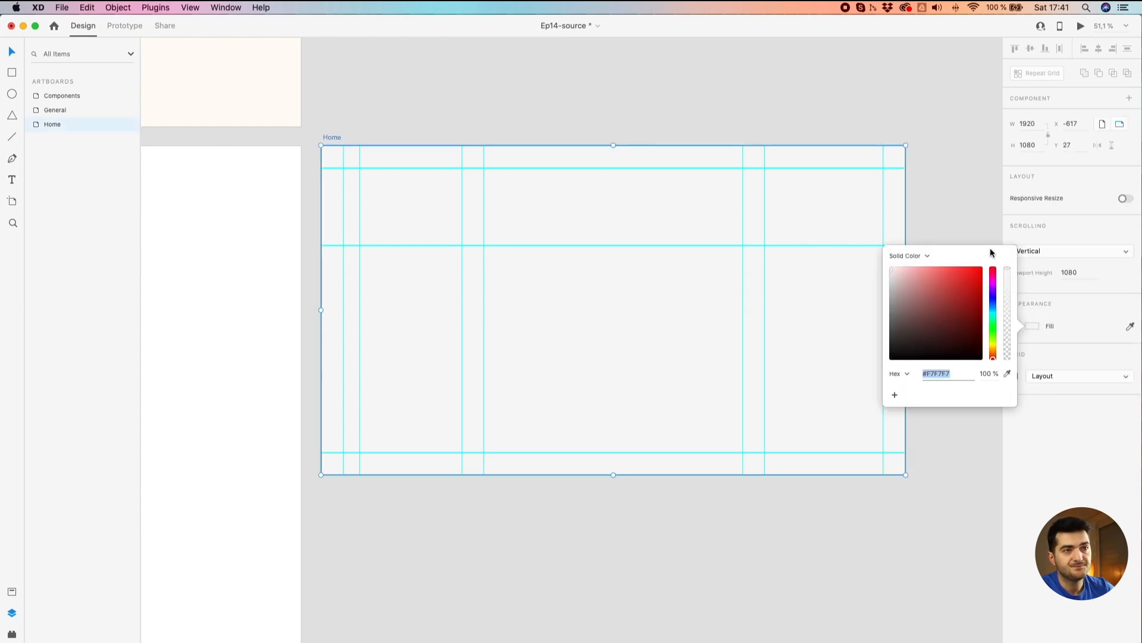
{"action": "left_click", "coordinate": [983, 209]}
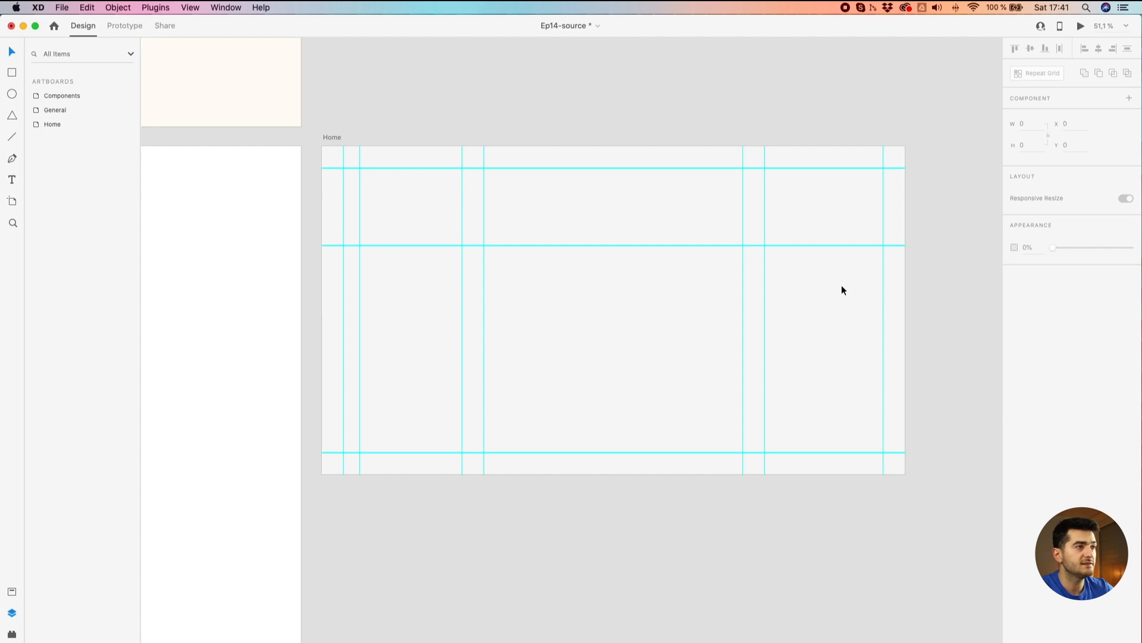
Copy the large landscape and lighthouse image group from the Components artboard onto Home at X 534, Y 72
{"action": "scroll", "coordinate": [333, 137], "scroll_direction": "down", "scroll_amount": 3}
{"action": "left_click_drag", "start_coordinate": [334, 136], "coordinate": [615, 192]}
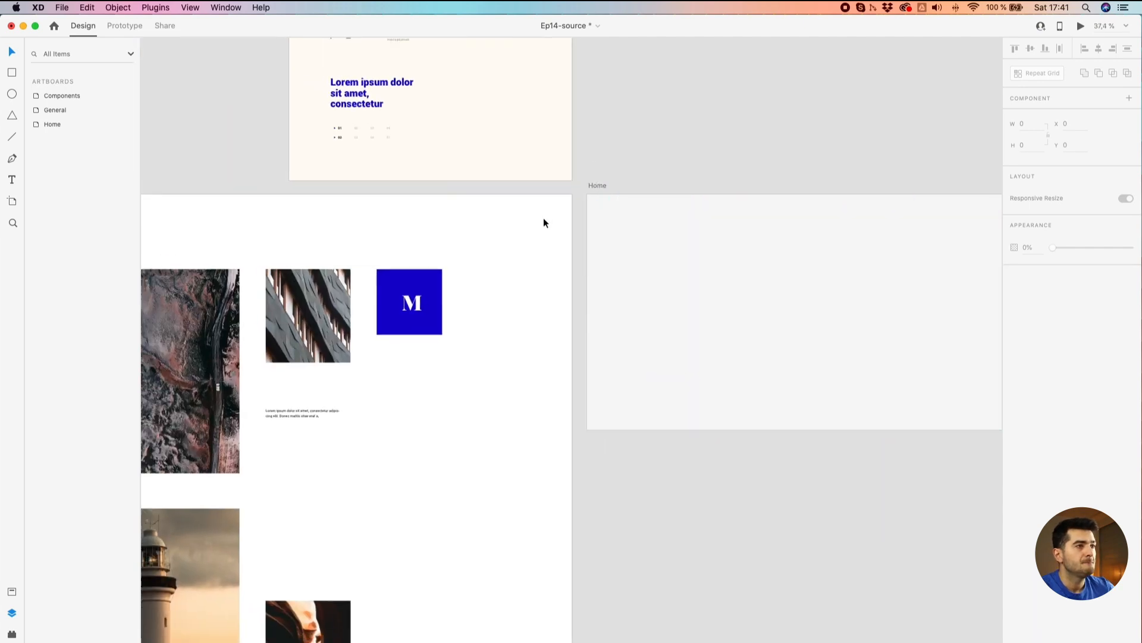
{"action": "scroll", "coordinate": [544, 217], "scroll_direction": "down", "scroll_amount": 1}
{"action": "left_click_drag", "start_coordinate": [260, 320], "coordinate": [876, 297]}
{"action": "scroll", "coordinate": [756, 288], "scroll_direction": "up", "scroll_amount": 4}
{"action": "left_click_drag", "start_coordinate": [784, 299], "coordinate": [708, 256]}
Copy the slide2 group with the small images and captions onto the Home artboard at X 1458, Y 326
{"action": "scroll", "coordinate": [669, 117], "scroll_direction": "down", "scroll_amount": 3}
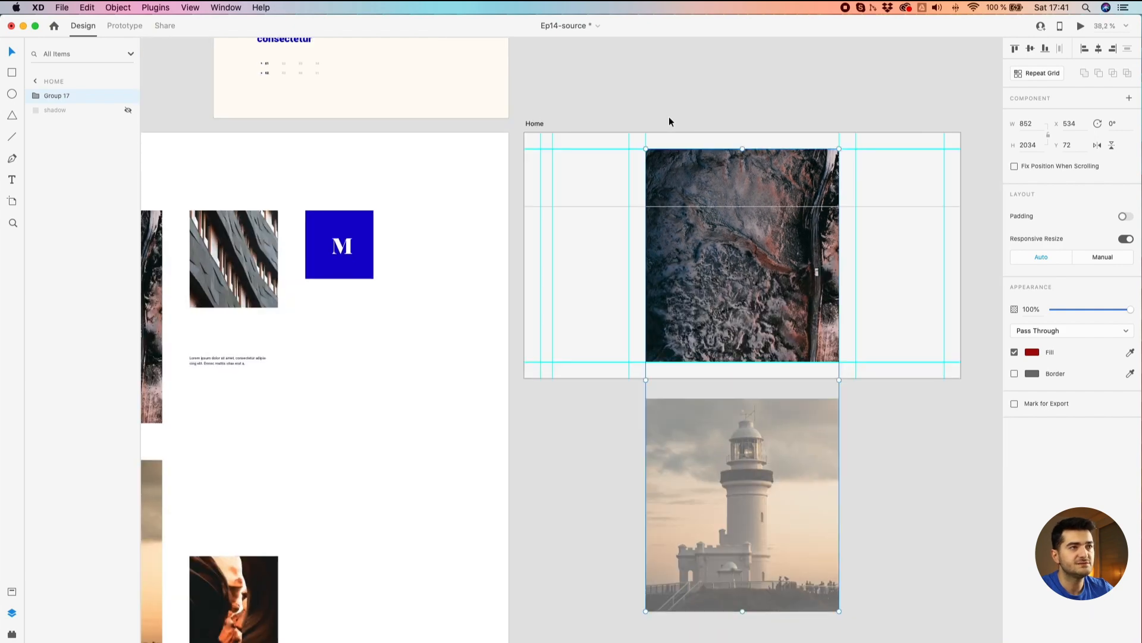
{"action": "scroll", "coordinate": [669, 116], "scroll_direction": "down", "scroll_amount": 3}
{"action": "left_click_drag", "start_coordinate": [351, 217], "coordinate": [842, 248]}
{"action": "scroll", "coordinate": [827, 189], "scroll_direction": "up", "scroll_amount": 4}
{"action": "scroll", "coordinate": [842, 247], "scroll_direction": "down", "scroll_amount": 3}
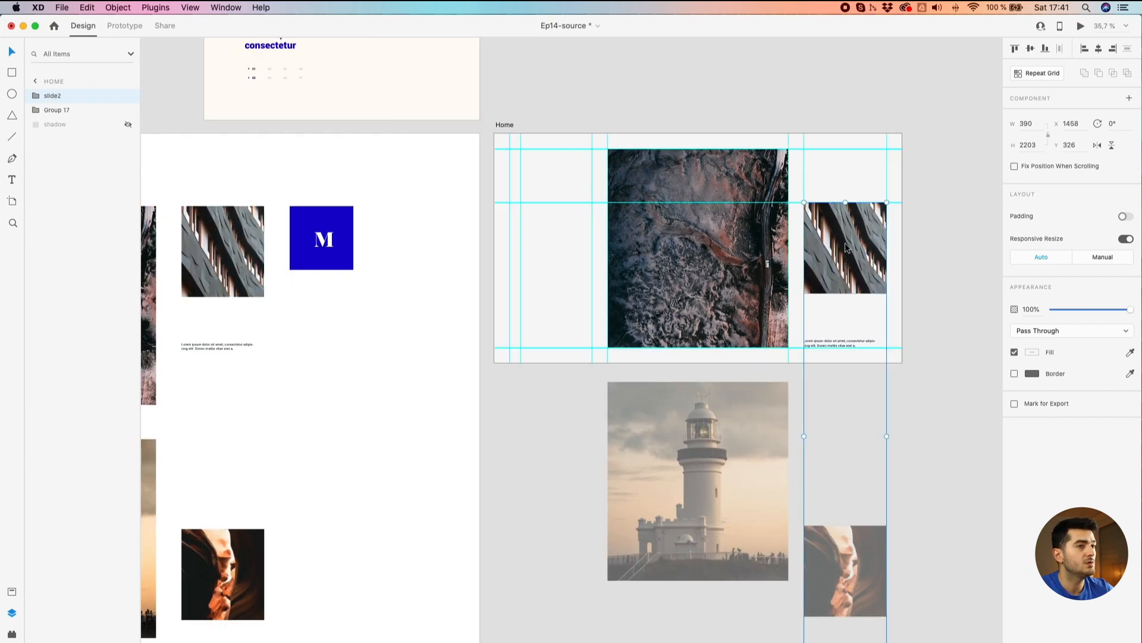
{"action": "left_click", "coordinate": [926, 245]}
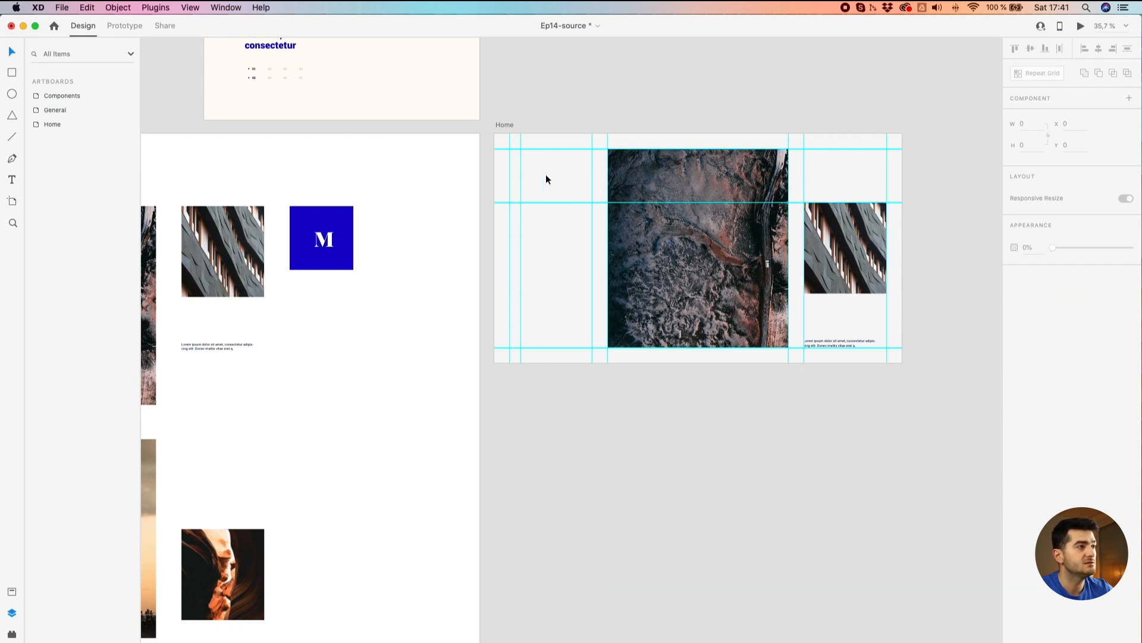
Copy the blue M square onto Home at X 1698, Y 605.5 and send it to the back
{"action": "left_click_drag", "start_coordinate": [312, 262], "coordinate": [875, 309]}
{"action": "scroll", "coordinate": [904, 315], "scroll_direction": "up", "scroll_amount": 5}
{"action": "scroll", "coordinate": [886, 312], "scroll_direction": "up", "scroll_amount": 4}
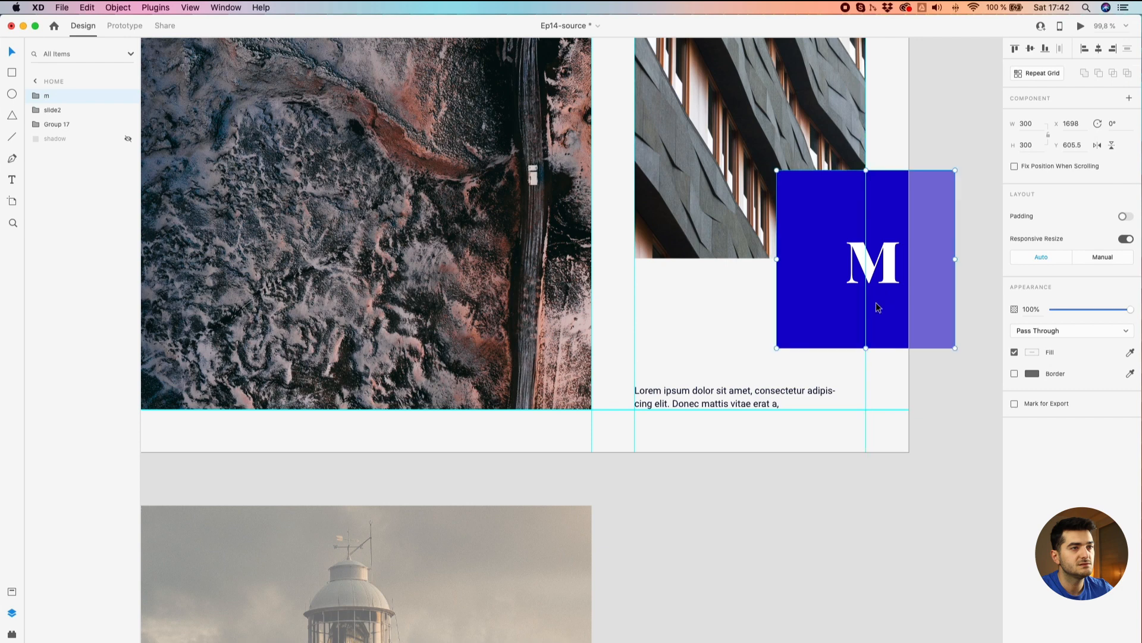
{"action": "right_click", "coordinate": [821, 293]}
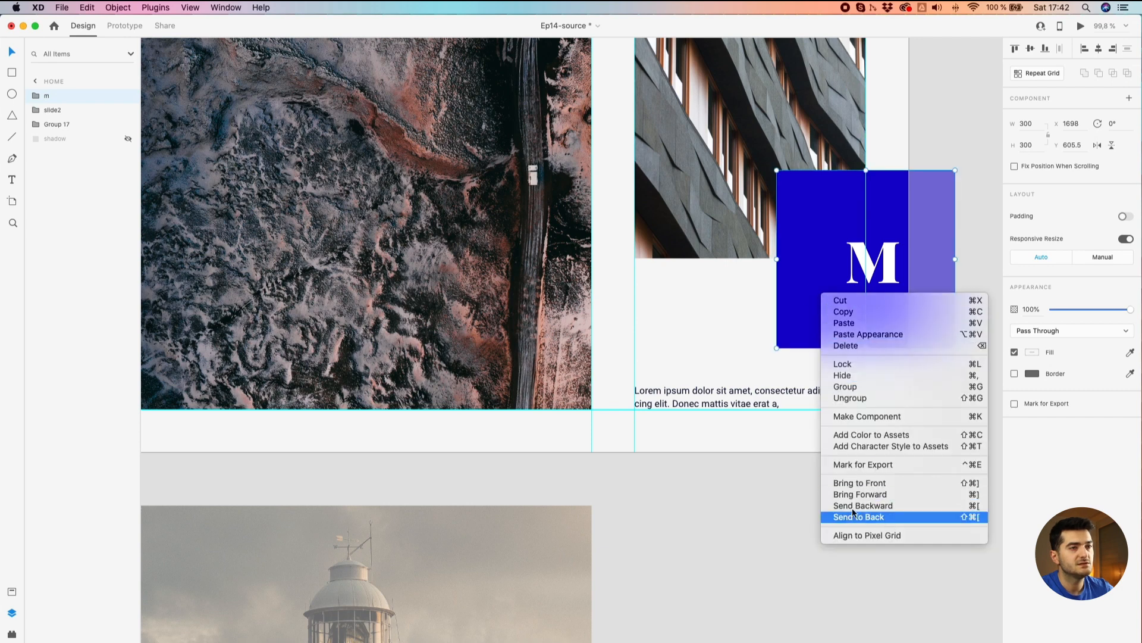
{"action": "left_click", "coordinate": [881, 518]}
Copy the logo group from the General artboard onto Home's lower-left corner at X 72, Y 959
{"action": "scroll", "coordinate": [798, 492], "scroll_direction": "down", "scroll_amount": 6}
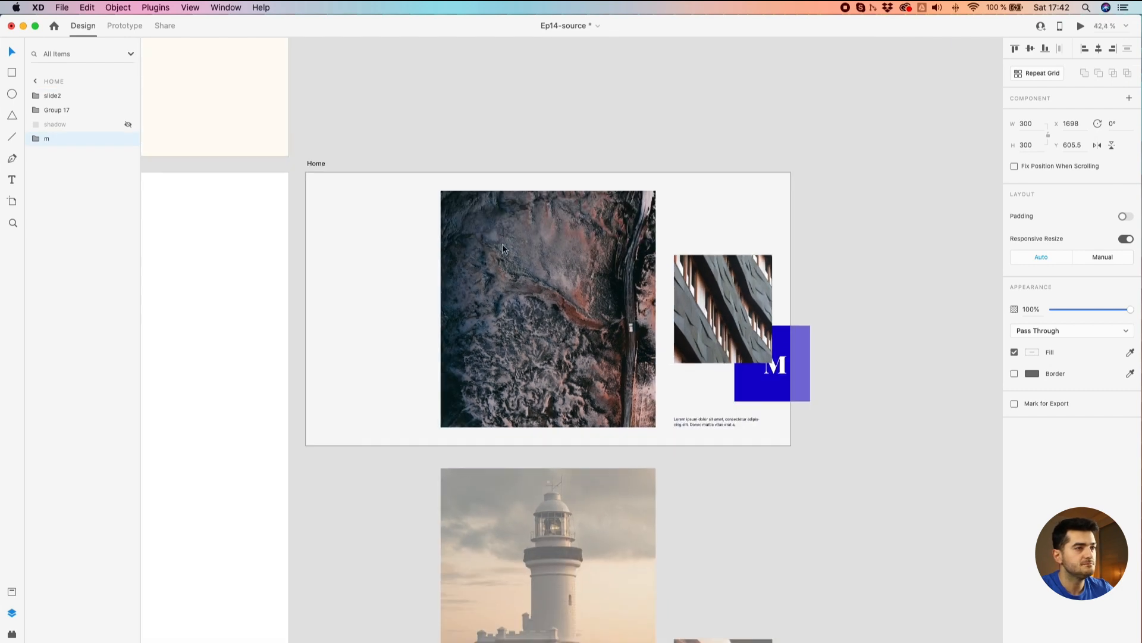
{"action": "scroll", "coordinate": [635, 100], "scroll_direction": "down", "scroll_amount": 3}
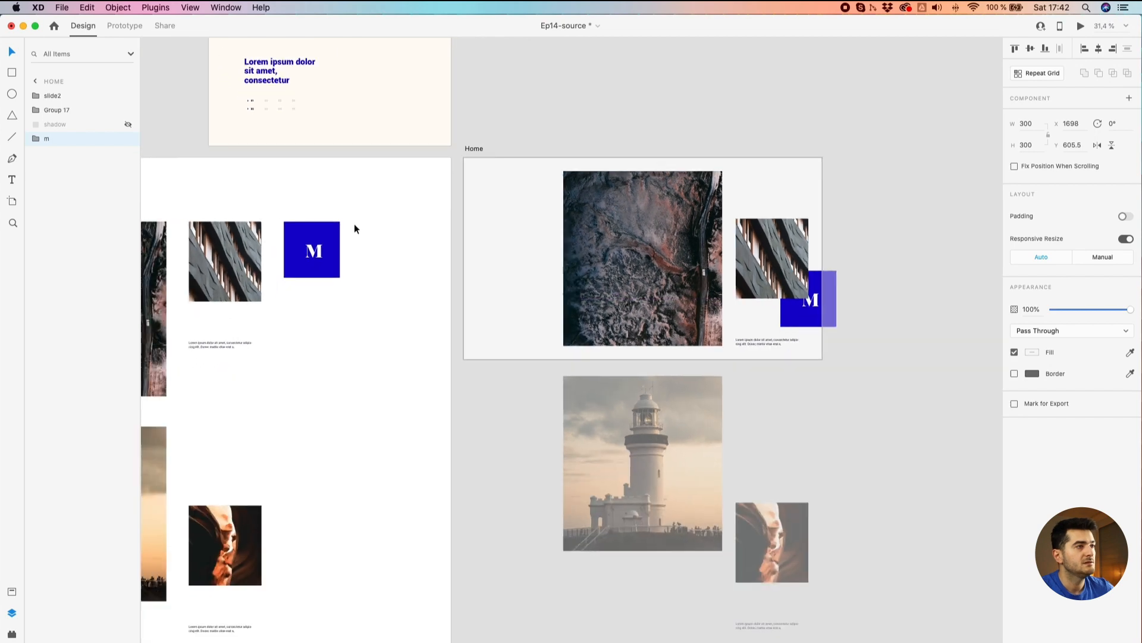
{"action": "left_click_drag", "start_coordinate": [351, 86], "coordinate": [342, 151]}
{"action": "left_click_drag", "start_coordinate": [299, 87], "coordinate": [408, 450]}
{"action": "scroll", "coordinate": [493, 393], "scroll_direction": "up", "scroll_amount": 5}
{"action": "scroll", "coordinate": [505, 371], "scroll_direction": "up", "scroll_amount": 3}
{"action": "scroll", "coordinate": [414, 437], "scroll_direction": "up", "scroll_amount": 3}
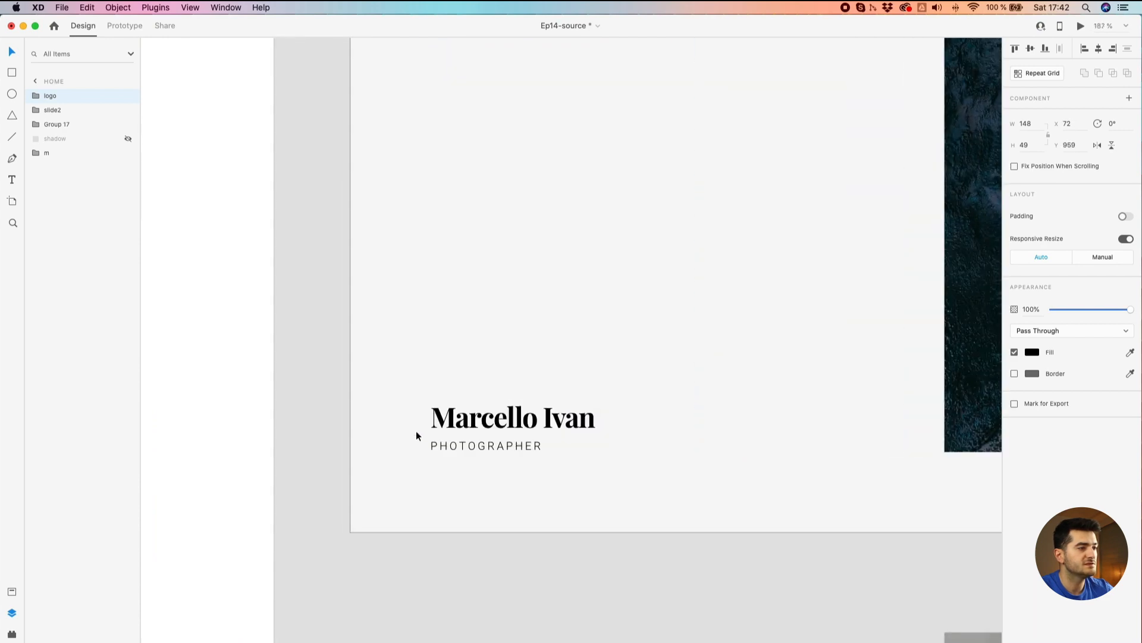
Copy the menu component from the General artboard onto Home and position it at X 0, Y 72
{"action": "scroll", "coordinate": [420, 442], "scroll_direction": "down", "scroll_amount": 3}
{"action": "scroll", "coordinate": [420, 438], "scroll_direction": "down", "scroll_amount": 5}
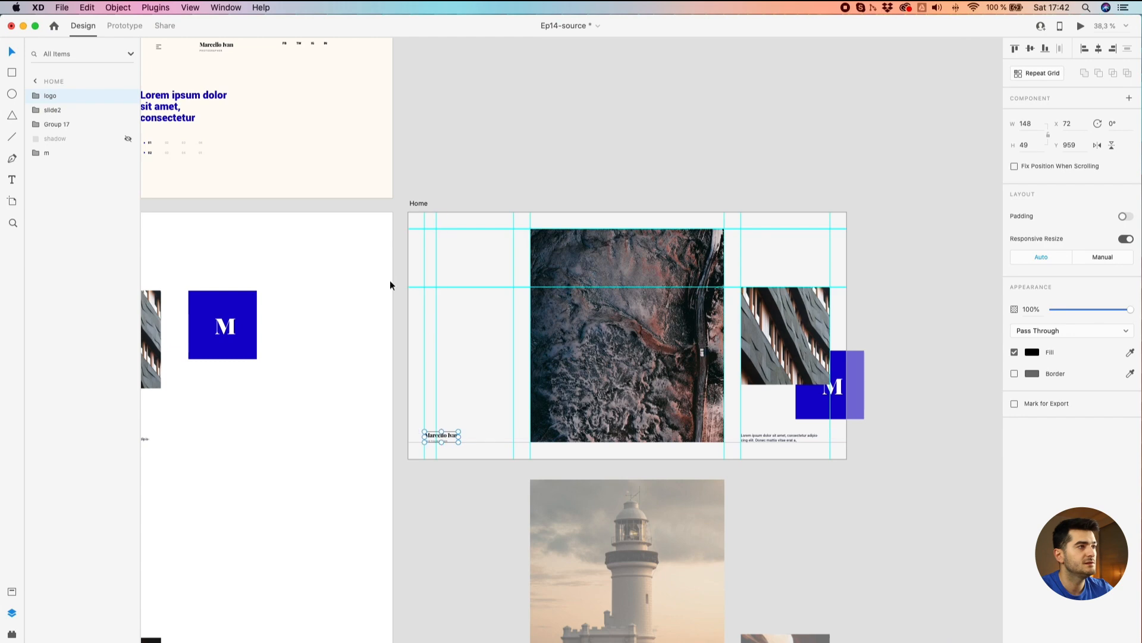
{"action": "scroll", "coordinate": [409, 242], "scroll_direction": "up", "scroll_amount": 2}
{"action": "left_click", "coordinate": [200, 103]}
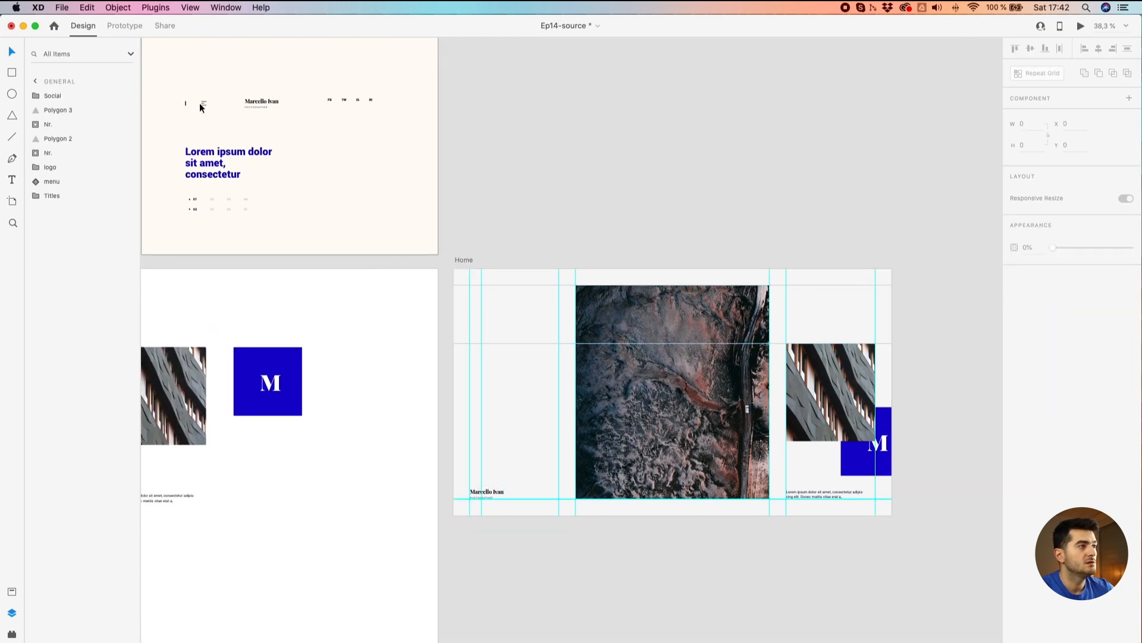
{"action": "left_click", "coordinate": [201, 102]}
{"action": "left_click", "coordinate": [499, 287]}
{"action": "scroll", "coordinate": [499, 287], "scroll_direction": "up", "scroll_amount": 5}
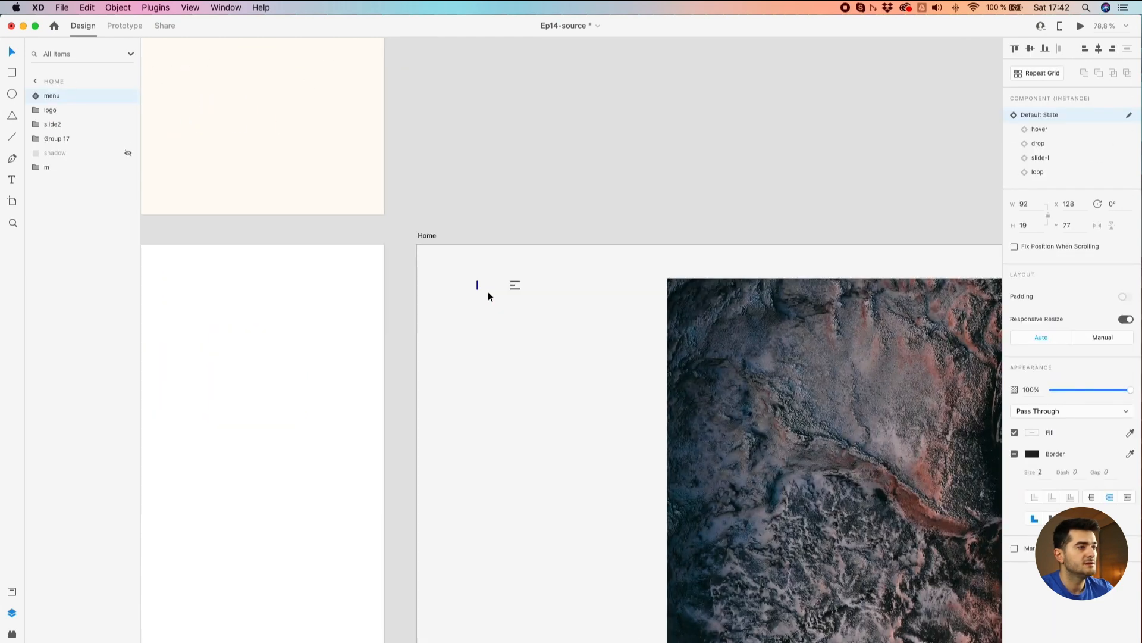
{"action": "left_click_drag", "start_coordinate": [510, 288], "coordinate": [408, 284]}
{"action": "scroll", "coordinate": [406, 282], "scroll_direction": "down", "scroll_amount": 10}
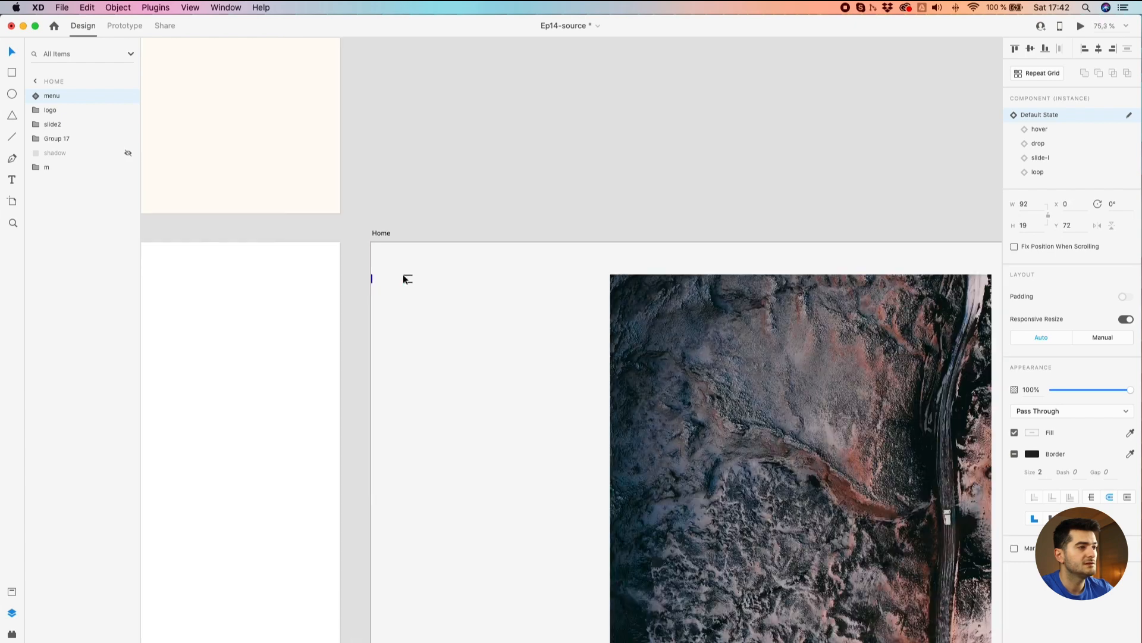
{"action": "scroll", "coordinate": [403, 275], "scroll_direction": "down", "scroll_amount": 3}
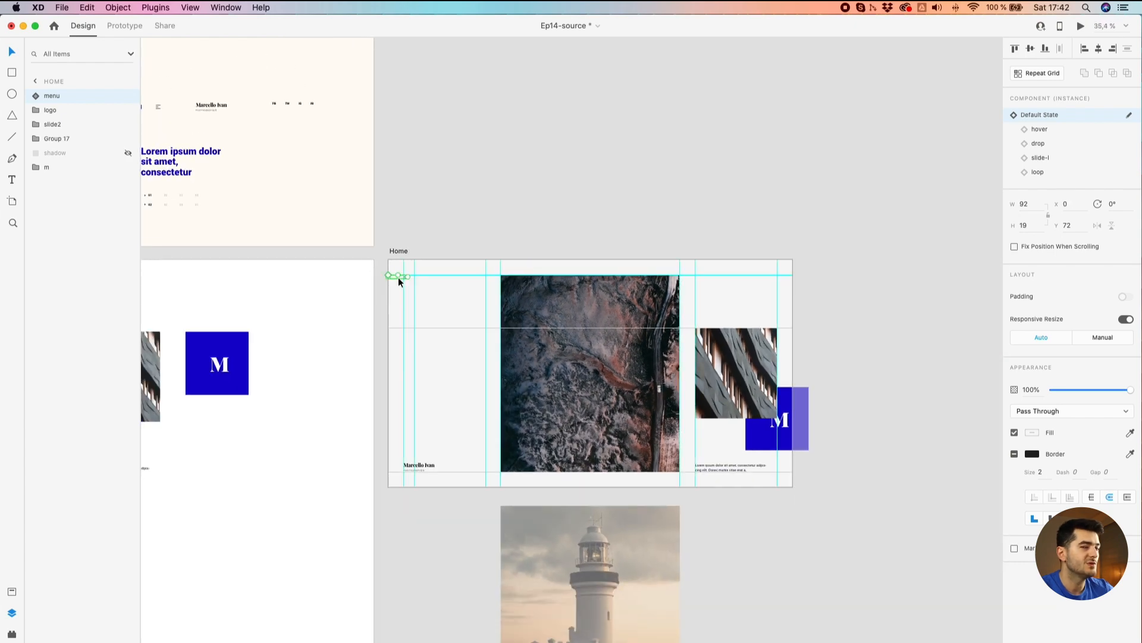
{"action": "scroll", "coordinate": [398, 277], "scroll_direction": "down", "scroll_amount": 1}
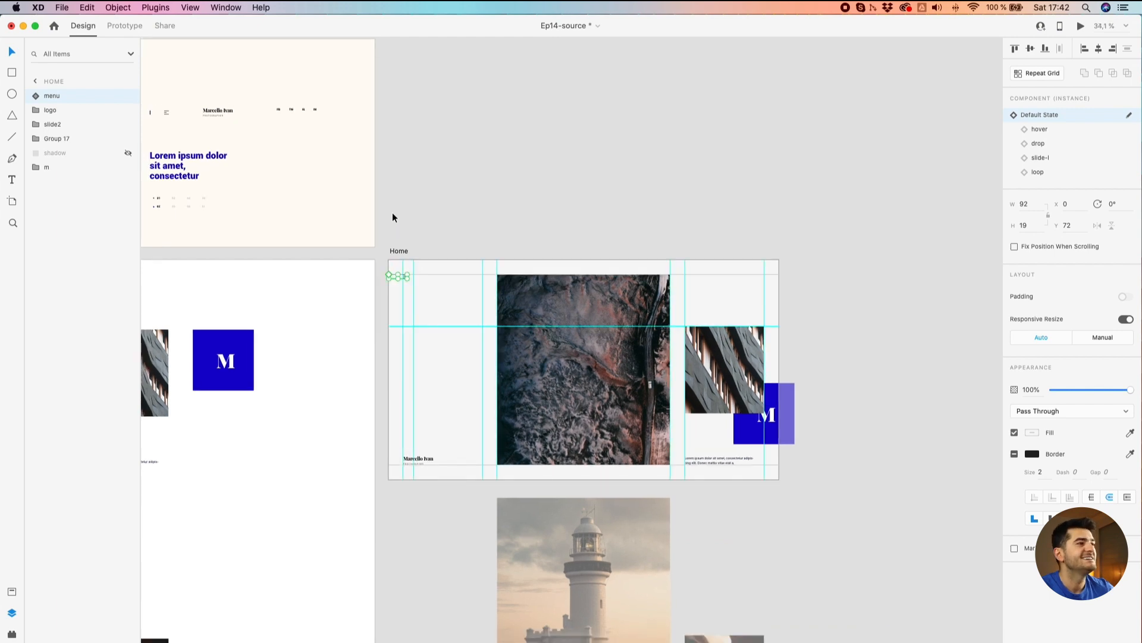
Copy the blue Titles heading group from the General artboard onto Home at X 72, Y 446
{"action": "left_click_drag", "start_coordinate": [176, 174], "coordinate": [446, 376]}
{"action": "scroll", "coordinate": [403, 349], "scroll_direction": "up", "scroll_amount": 5}
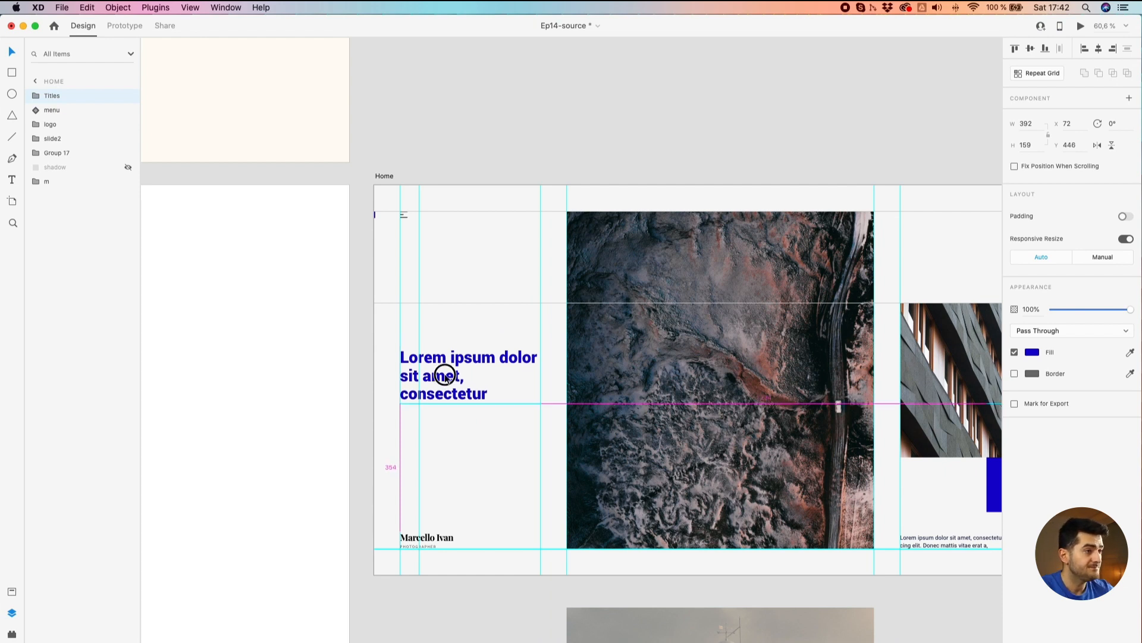
{"action": "left_click_drag", "start_coordinate": [445, 377], "coordinate": [445, 378]}
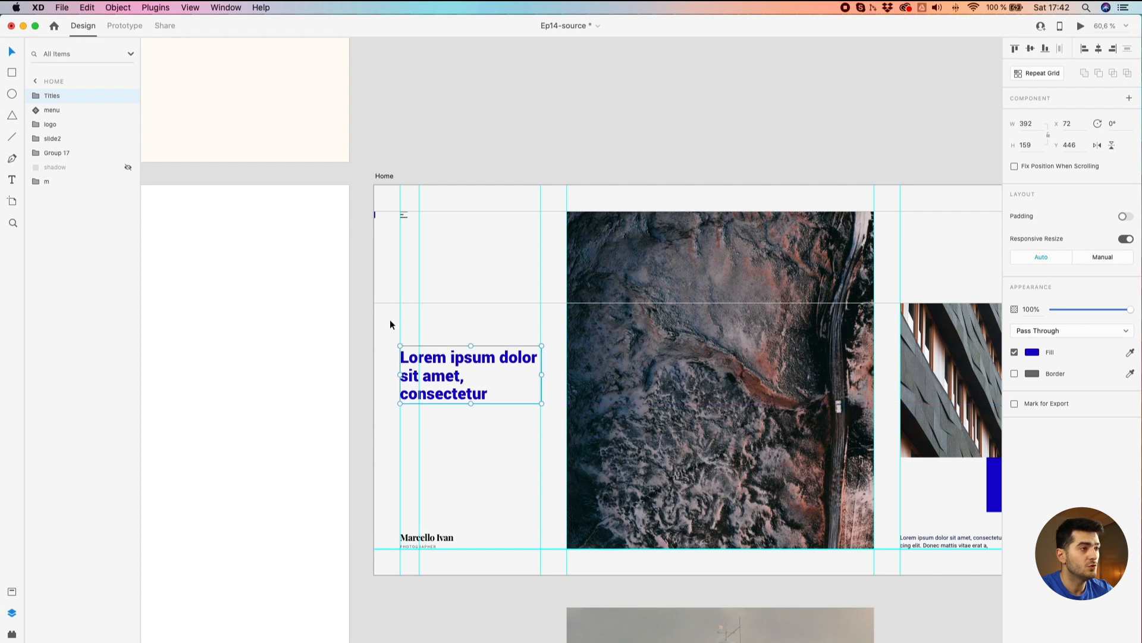
{"action": "left_click", "coordinate": [365, 325]}
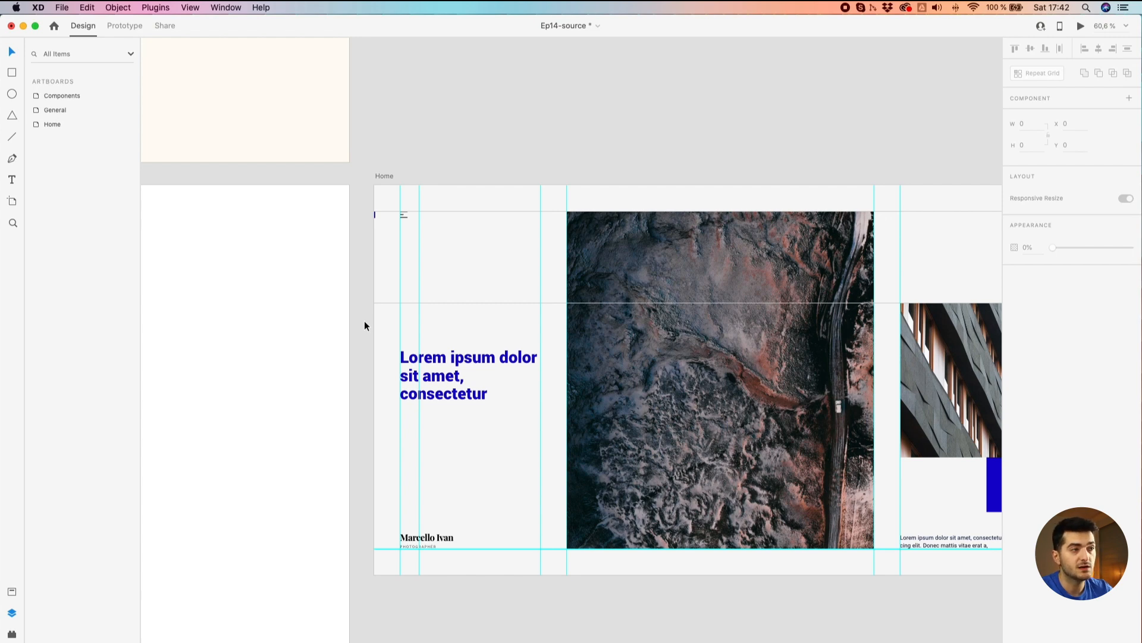
{"action": "scroll", "coordinate": [365, 324], "scroll_direction": "right", "scroll_amount": 3}
{"action": "left_click", "coordinate": [408, 362]}
Copy the 01–04 number row with its blue triangle from General onto Home above the heading at X 73, Y 407
{"action": "scroll", "coordinate": [408, 361], "scroll_direction": "down", "scroll_amount": 5}
{"action": "left_click_drag", "start_coordinate": [415, 226], "coordinate": [492, 243]}
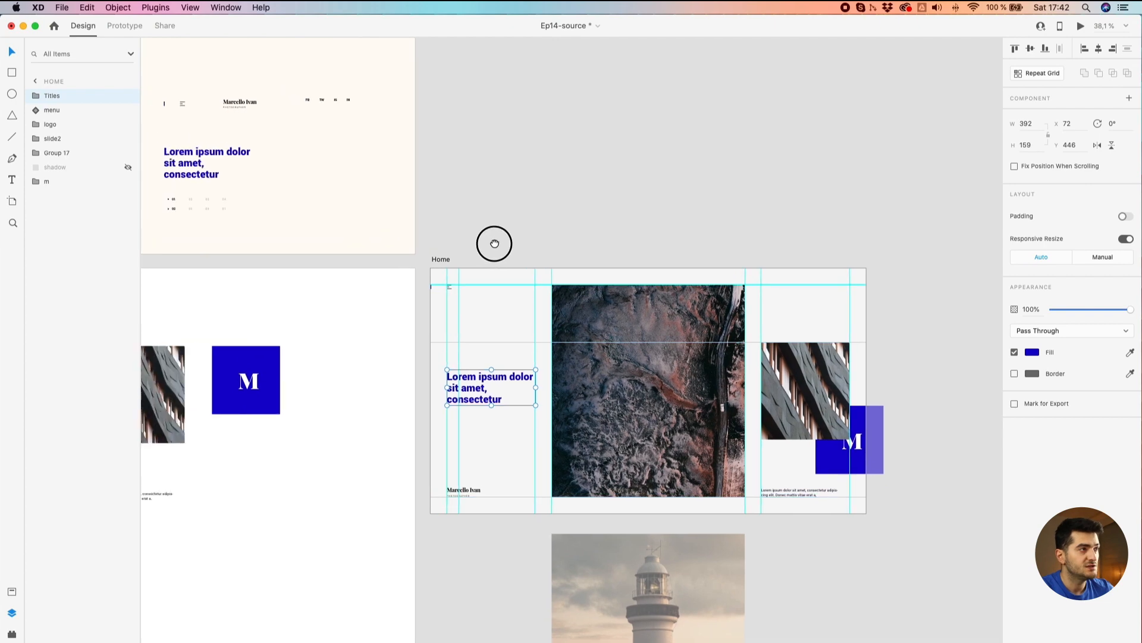
{"action": "scroll", "coordinate": [171, 198], "scroll_direction": "up", "scroll_amount": 5}
{"action": "left_click", "coordinate": [172, 200]}
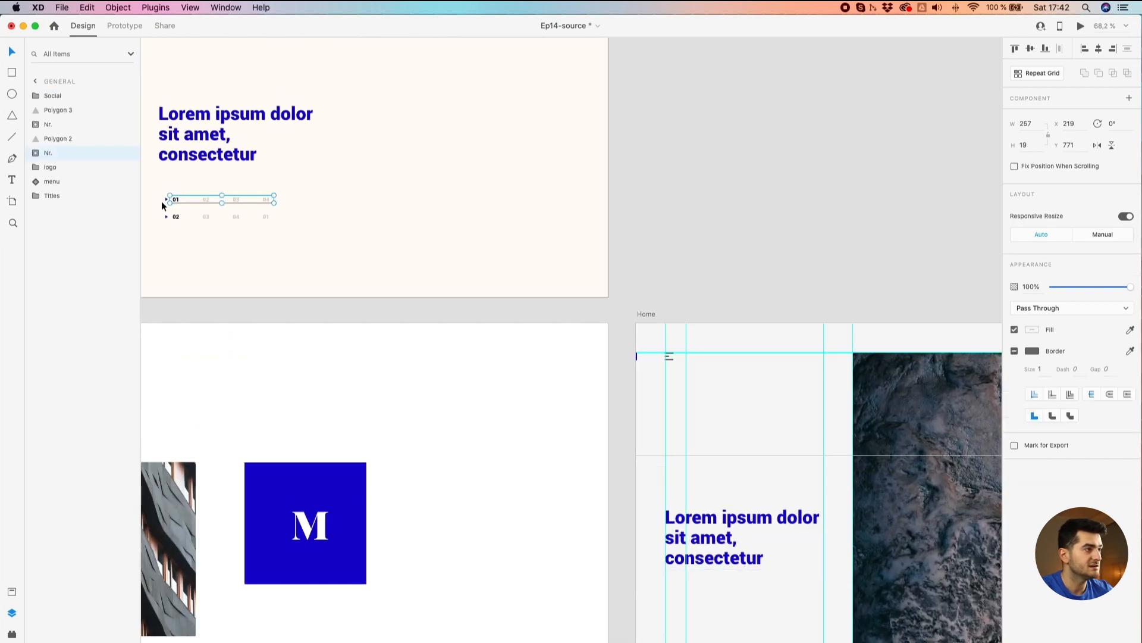
{"action": "scroll", "coordinate": [162, 201], "scroll_direction": "left", "scroll_amount": 8}
{"action": "scroll", "coordinate": [489, 208], "scroll_direction": "up", "scroll_amount": 3}
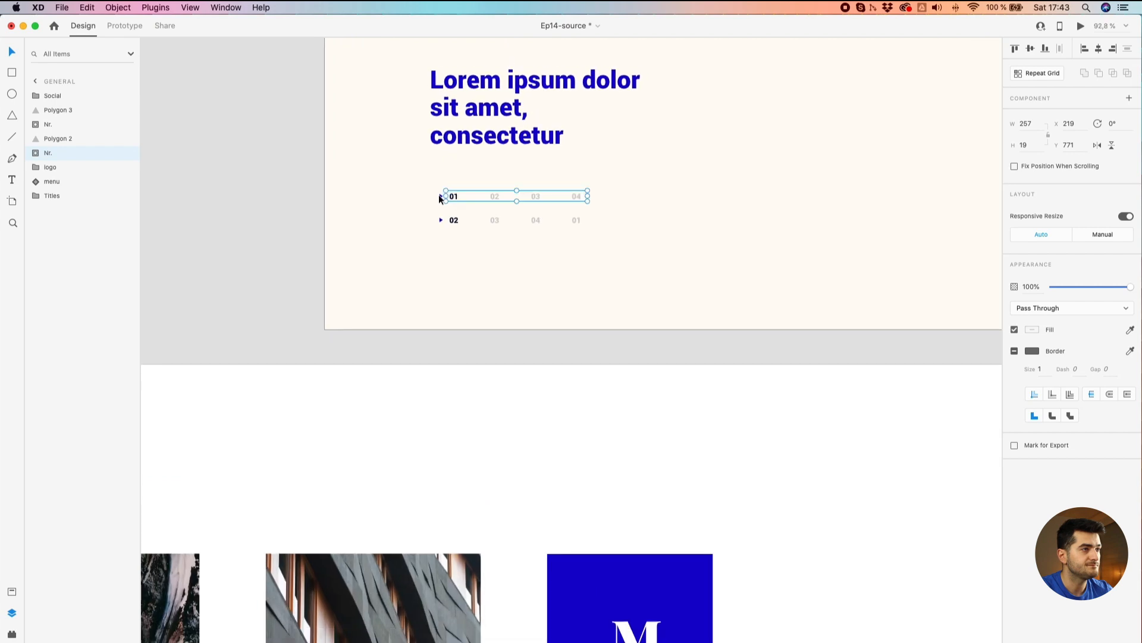
{"action": "scroll", "coordinate": [441, 197], "scroll_direction": "up", "scroll_amount": 5}
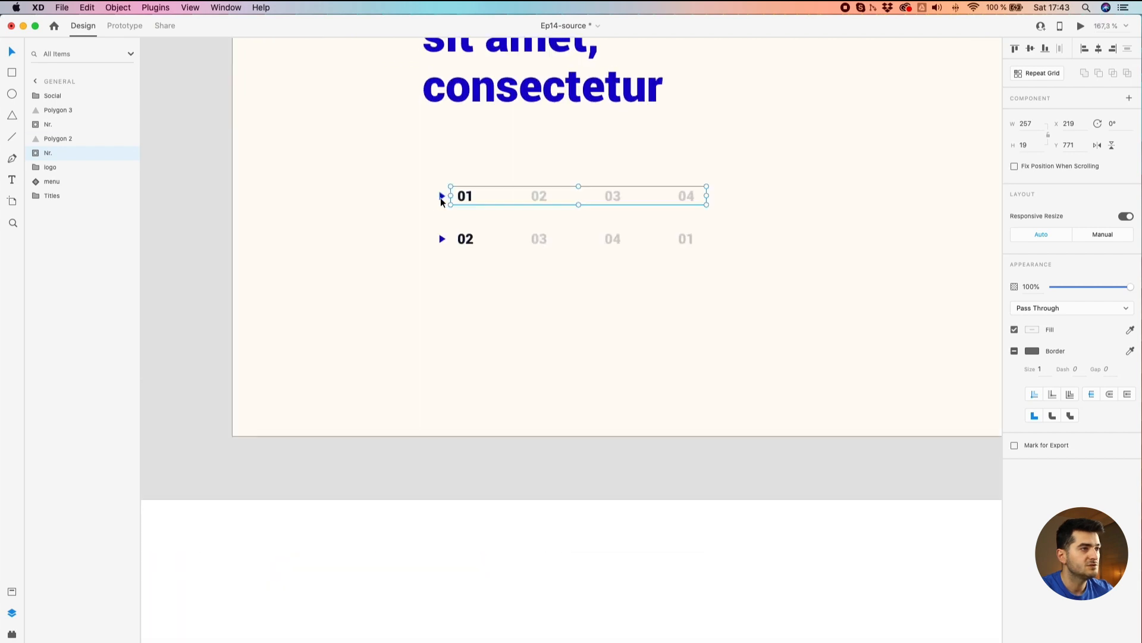
{"action": "left_click", "coordinate": [441, 197], "text": "shift"}
{"action": "scroll", "coordinate": [440, 197], "scroll_direction": "down", "scroll_amount": 5}
{"action": "scroll", "coordinate": [440, 198], "scroll_direction": "up", "scroll_amount": 8}
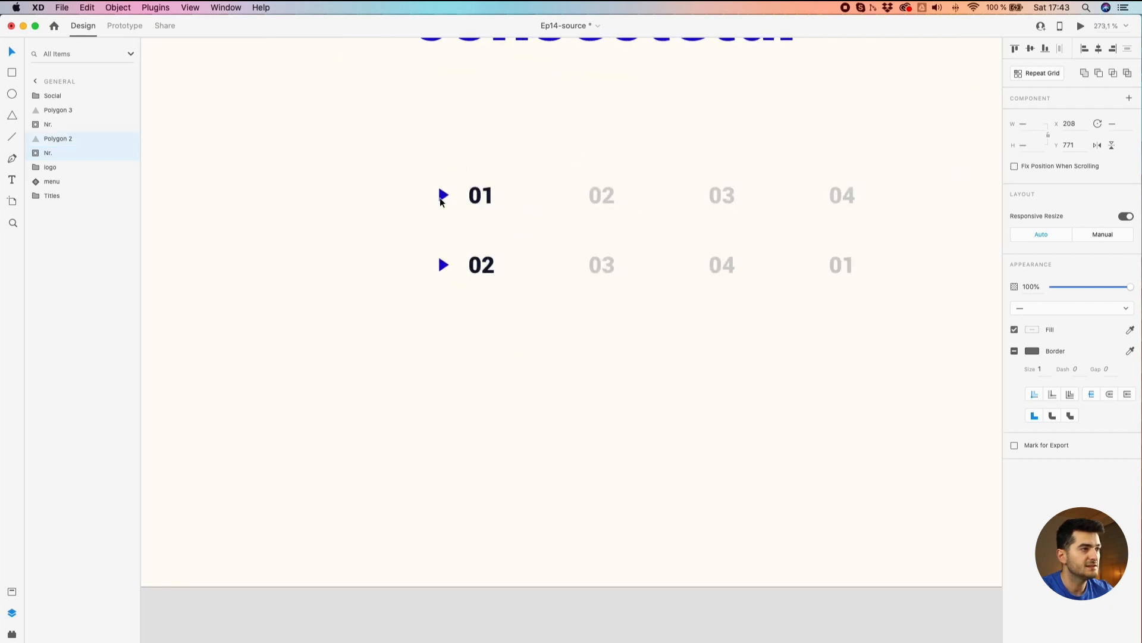
{"action": "scroll", "coordinate": [442, 198], "scroll_direction": "down", "scroll_amount": 8}
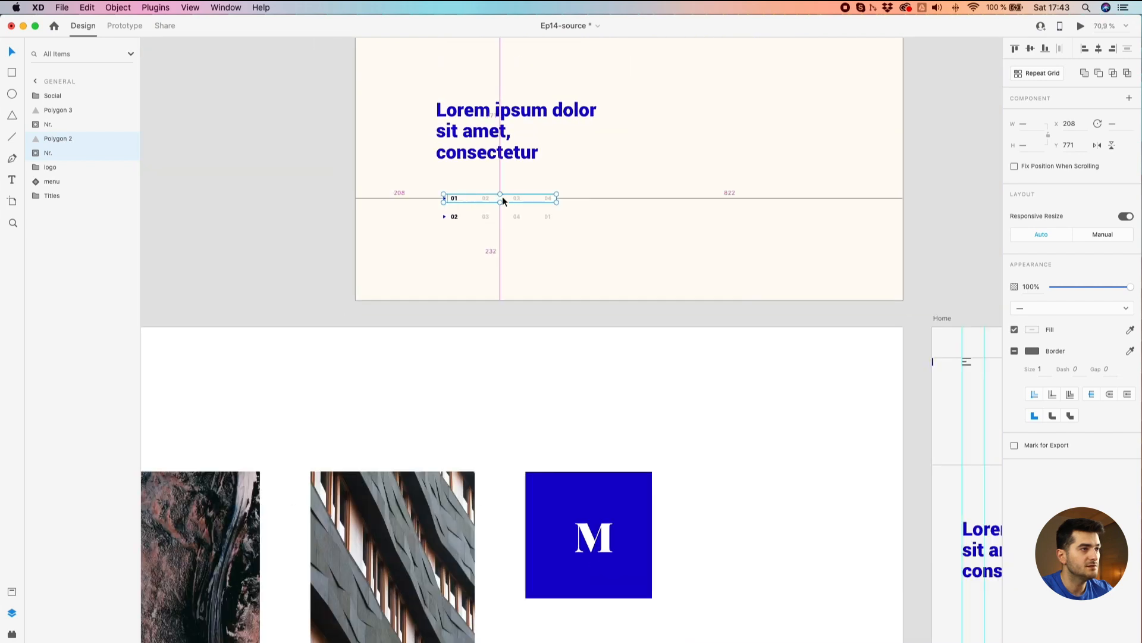
{"action": "left_click_drag", "start_coordinate": [793, 355], "coordinate": [575, 282]}
{"action": "left_click_drag", "start_coordinate": [268, 127], "coordinate": [786, 429]}
{"action": "scroll", "coordinate": [791, 428], "scroll_direction": "up", "scroll_amount": 5}
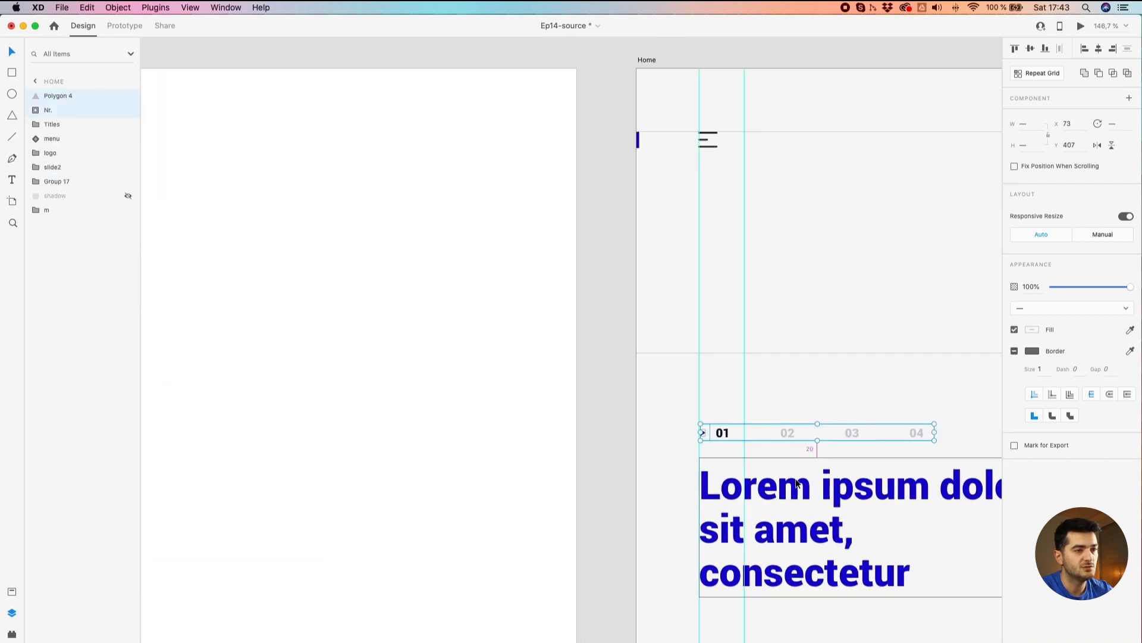
{"action": "scroll", "coordinate": [811, 479], "scroll_direction": "down", "scroll_amount": 5}
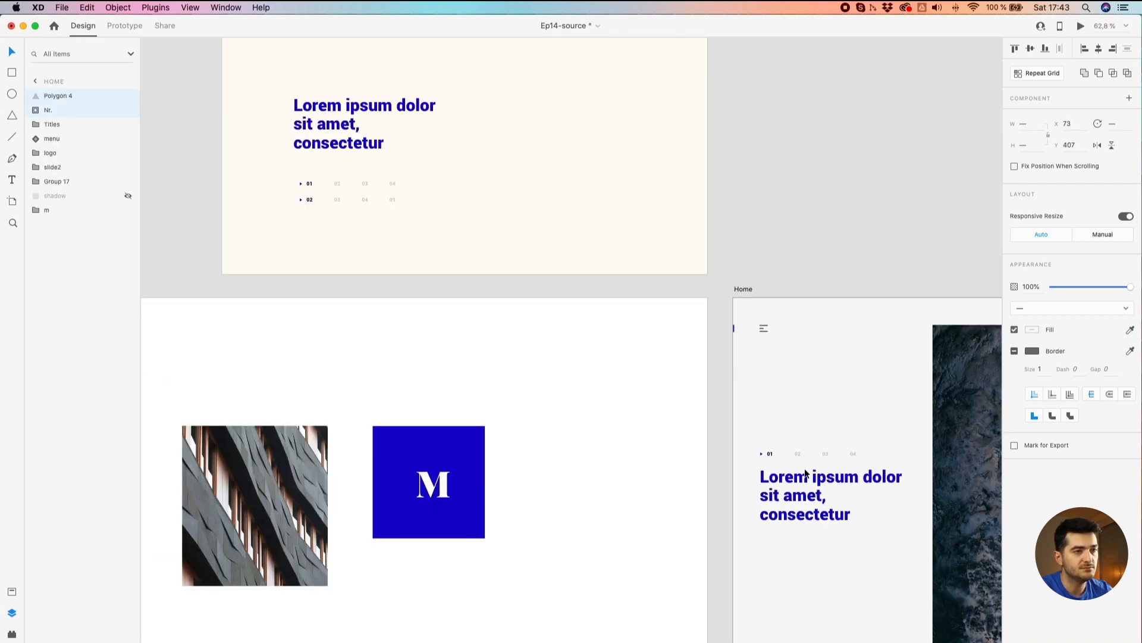
Copy the Social links group from the General artboard onto Home's upper-right corner at X 1653, Y 72
{"action": "left_click_drag", "start_coordinate": [828, 382], "coordinate": [570, 321]}
{"action": "scroll", "coordinate": [569, 321], "scroll_direction": "down", "scroll_amount": 4}
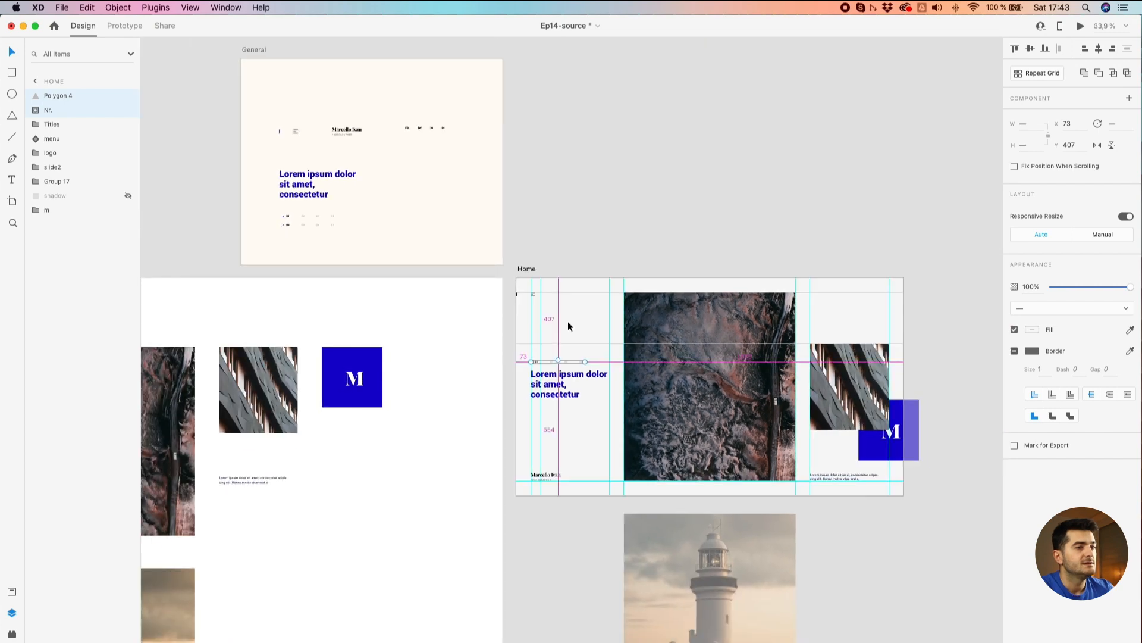
{"action": "left_click_drag", "start_coordinate": [418, 131], "coordinate": [869, 286]}
{"action": "scroll", "coordinate": [851, 306], "scroll_direction": "up", "scroll_amount": 3}
{"action": "scroll", "coordinate": [853, 312], "scroll_direction": "up", "scroll_amount": 1}
{"action": "scroll", "coordinate": [868, 285], "scroll_direction": "up", "scroll_amount": 5}
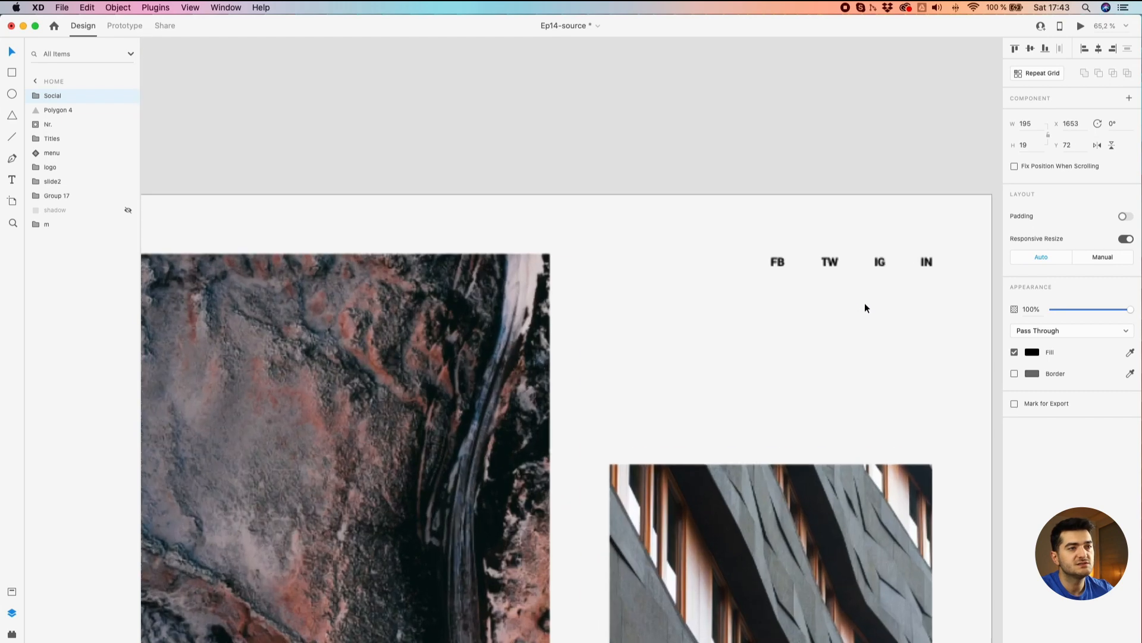
{"action": "left_click", "coordinate": [844, 305]}
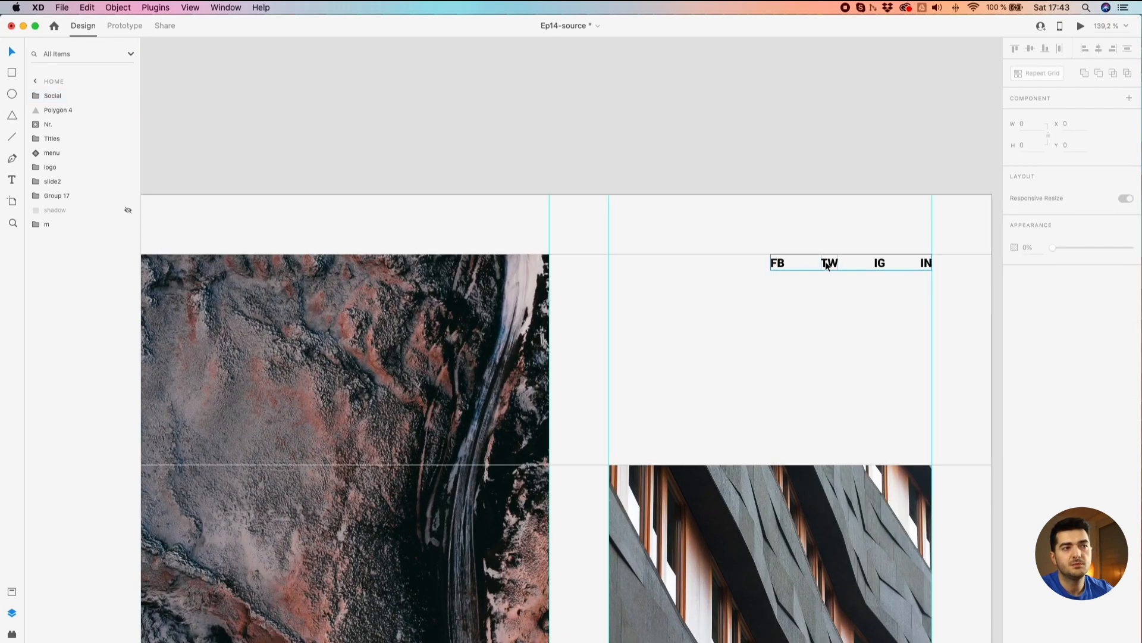
Examine the individual FB, TW and IG texts in Home's Social group and review the whole artboard layout
{"action": "left_click", "coordinate": [810, 267]}
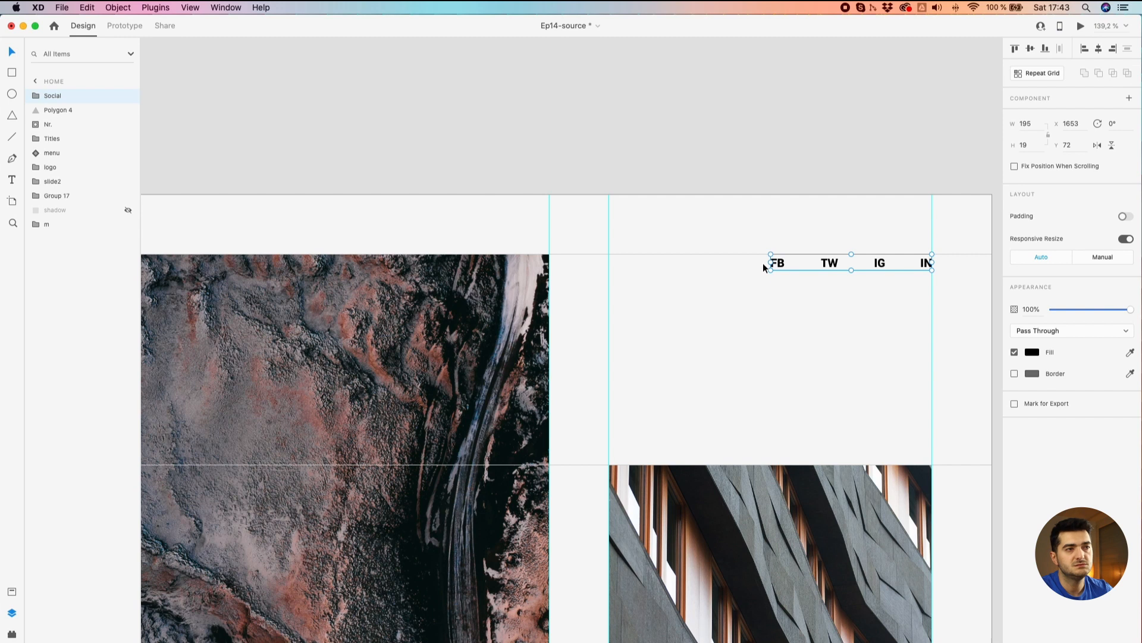
{"action": "left_click", "coordinate": [769, 286]}
{"action": "left_click", "coordinate": [778, 269]}
{"action": "double_click", "coordinate": [778, 268]}
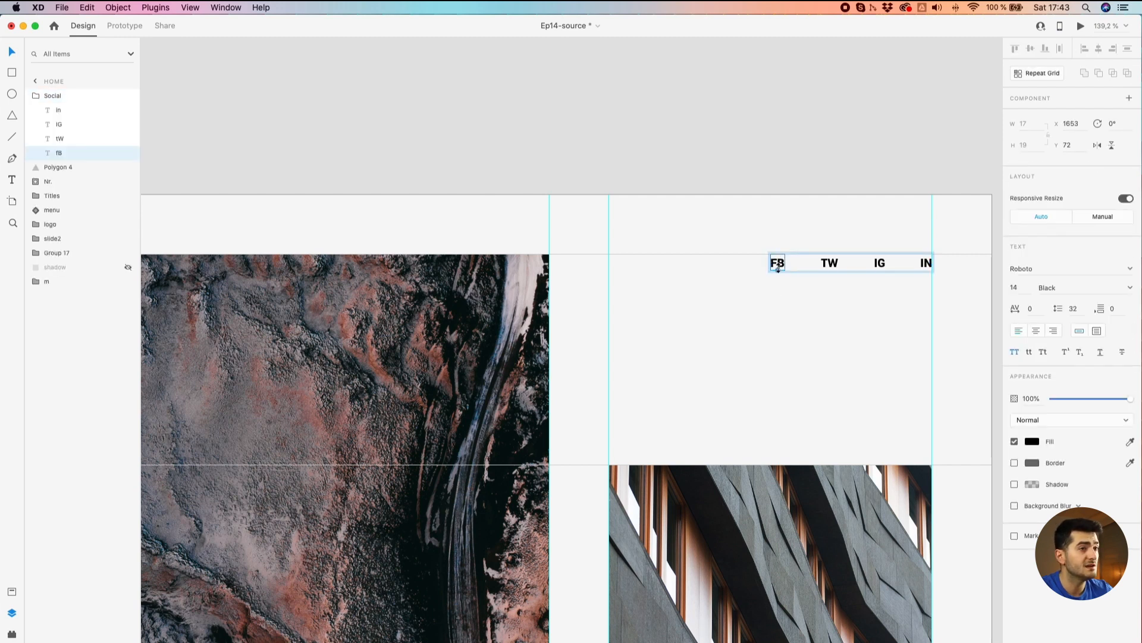
{"action": "left_click", "coordinate": [835, 262]}
{"action": "left_click", "coordinate": [880, 266]}
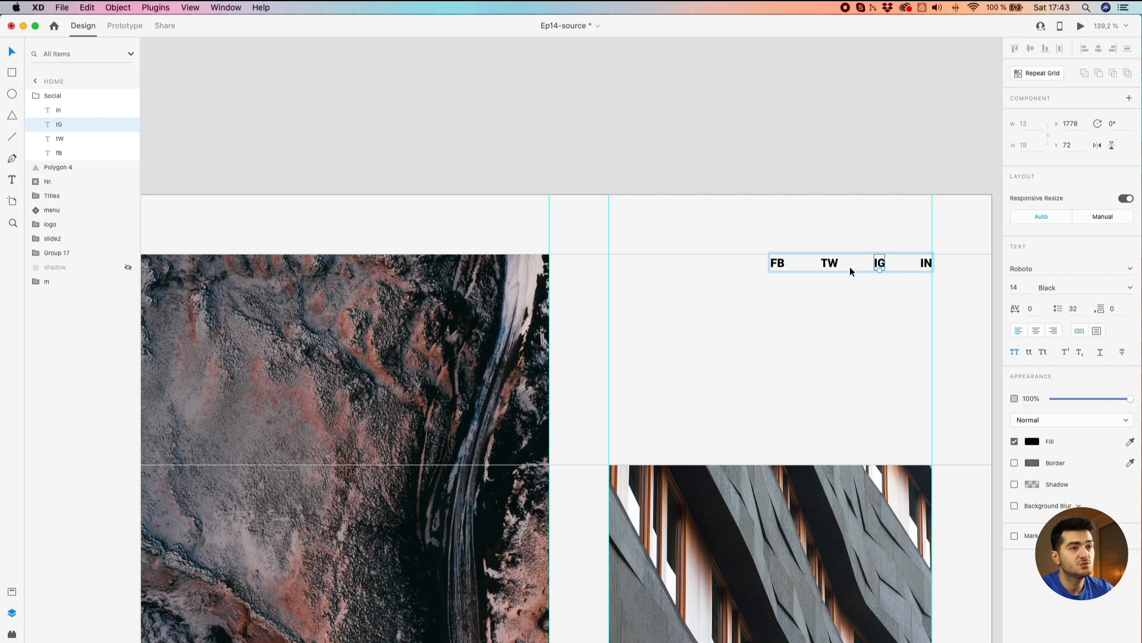
{"action": "left_click", "coordinate": [870, 339]}
{"action": "scroll", "coordinate": [868, 342], "scroll_direction": "down", "scroll_amount": 10}
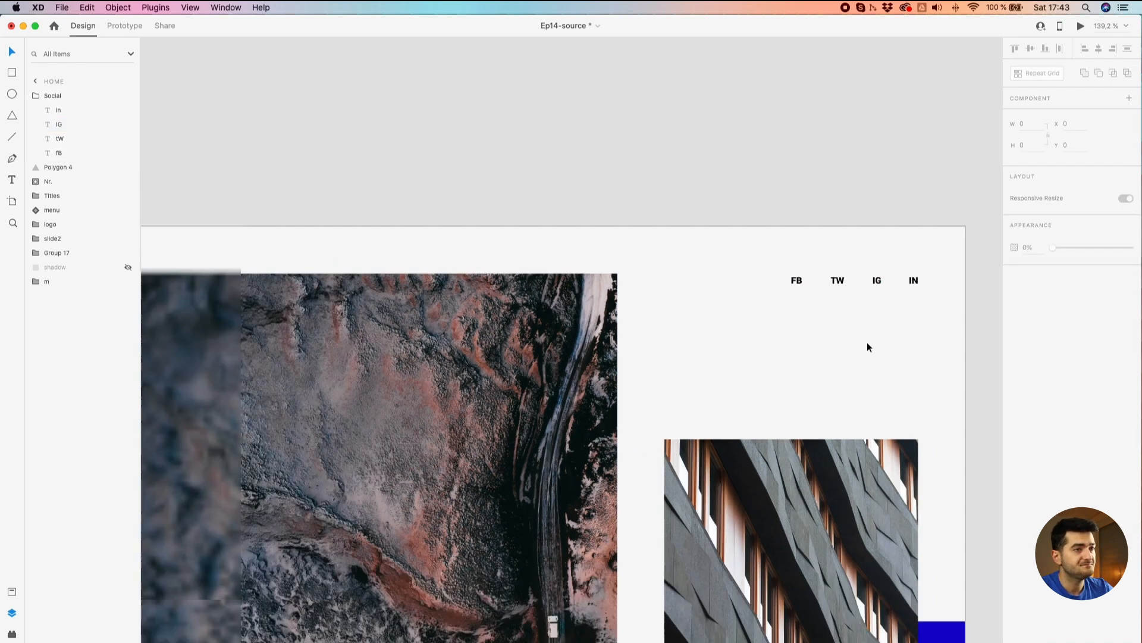
{"action": "left_click_drag", "start_coordinate": [852, 347], "coordinate": [709, 243]}
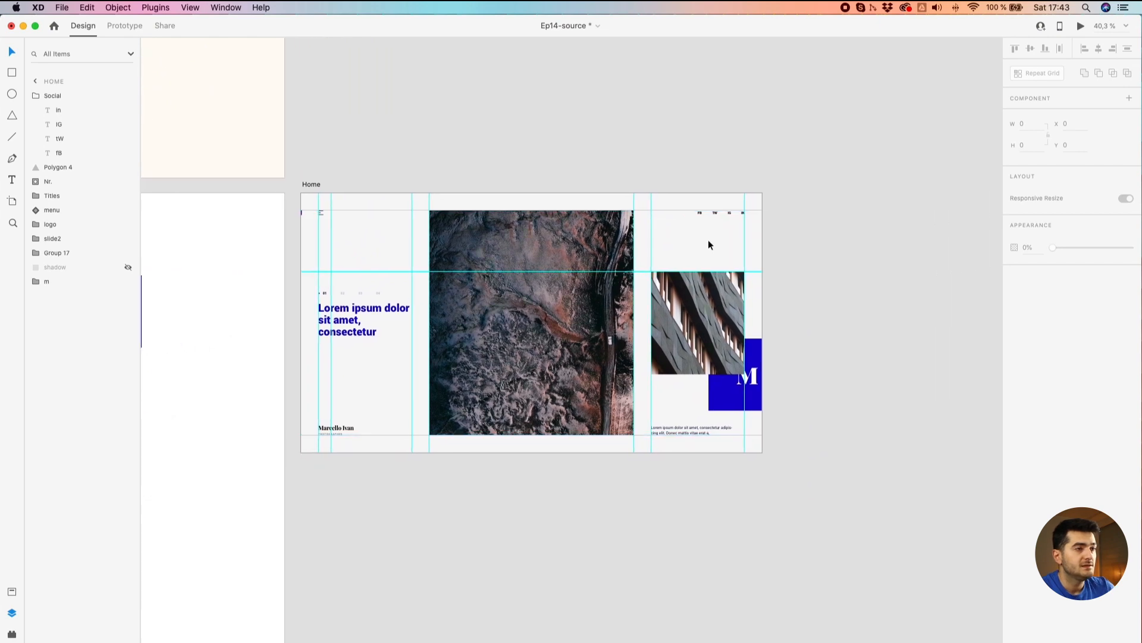
{"action": "scroll", "coordinate": [708, 244], "scroll_direction": "down", "scroll_amount": 3}
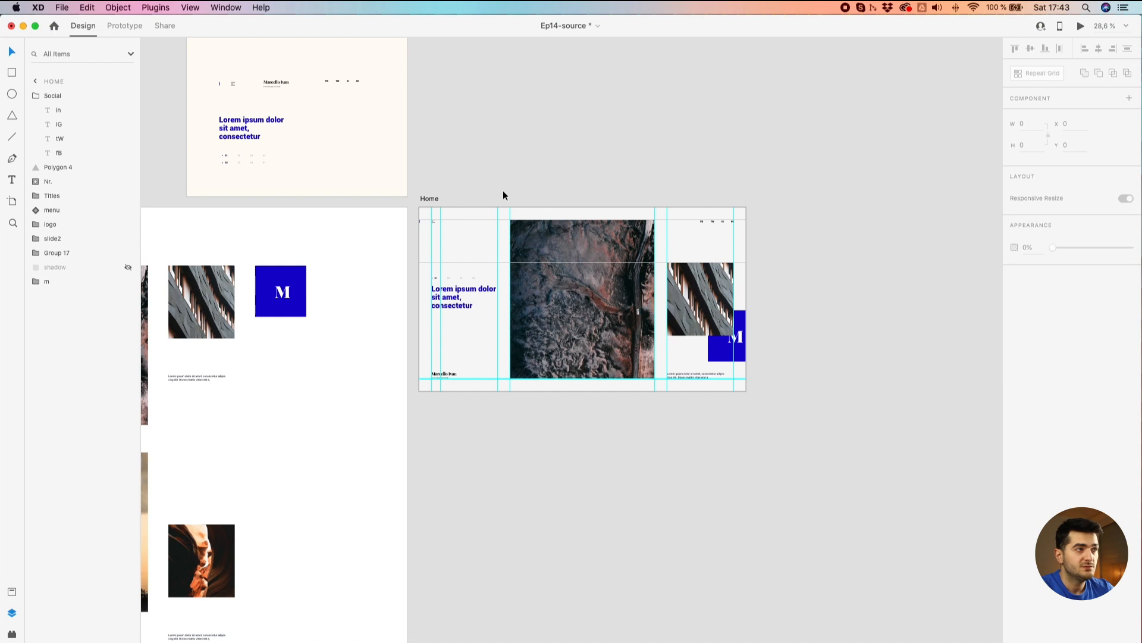
{"action": "scroll", "coordinate": [435, 200], "scroll_direction": "up", "scroll_amount": 3}
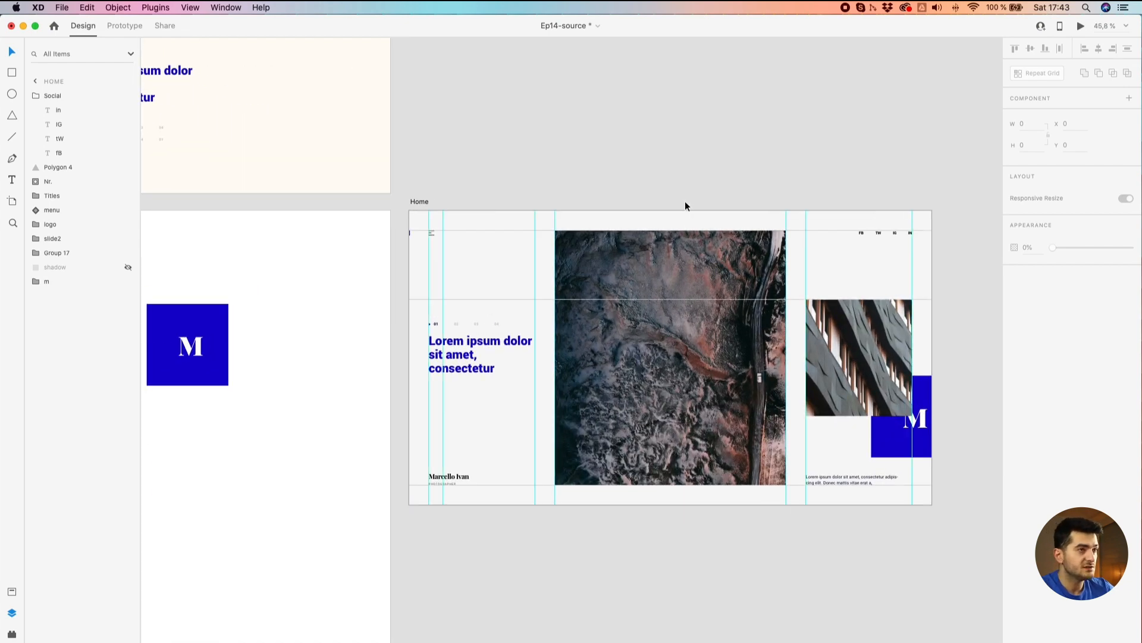
{"action": "left_click_drag", "start_coordinate": [684, 202], "coordinate": [609, 156]}
{"action": "scroll", "coordinate": [564, 230], "scroll_direction": "down", "scroll_amount": 3}
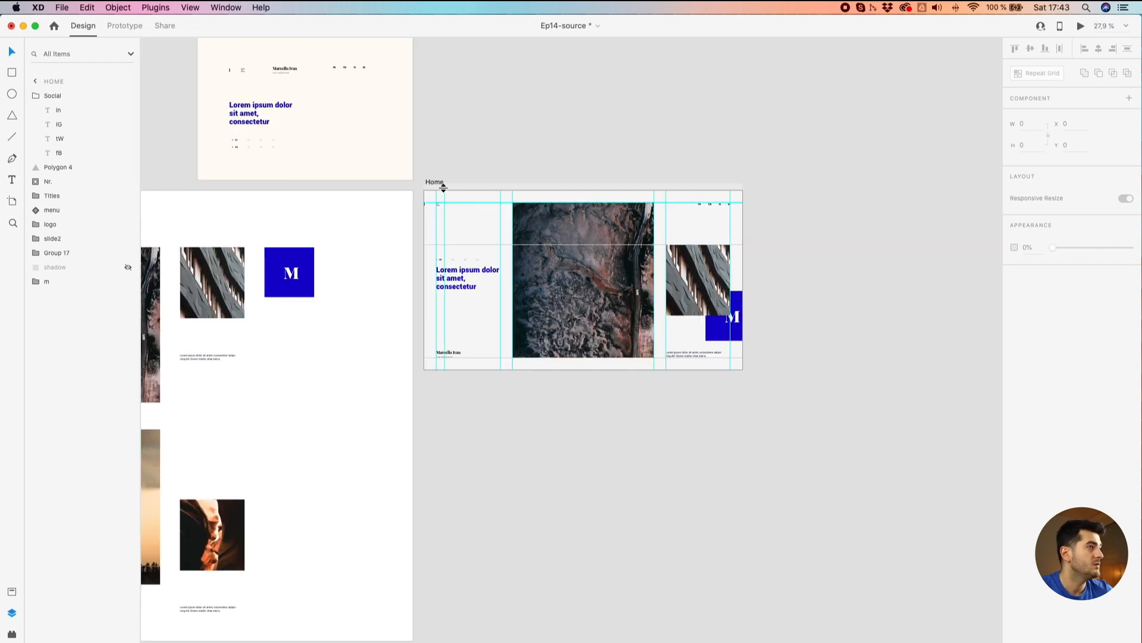
Duplicate the Home artboard beside the original at X 1372, Y 27, keeping the copy's name as Home – 1
{"action": "left_click", "coordinate": [479, 156]}
{"action": "scroll", "coordinate": [479, 156], "scroll_direction": "down", "scroll_amount": 2}
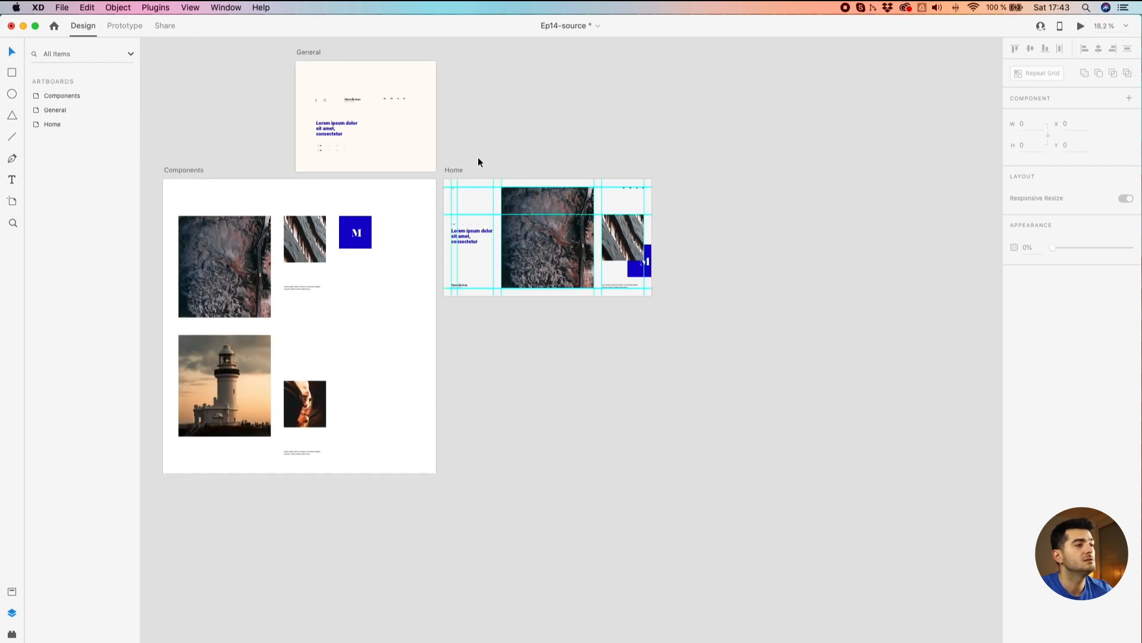
{"action": "scroll", "coordinate": [477, 157], "scroll_direction": "up", "scroll_amount": 2}
{"action": "left_click_drag", "start_coordinate": [444, 176], "coordinate": [745, 178]}
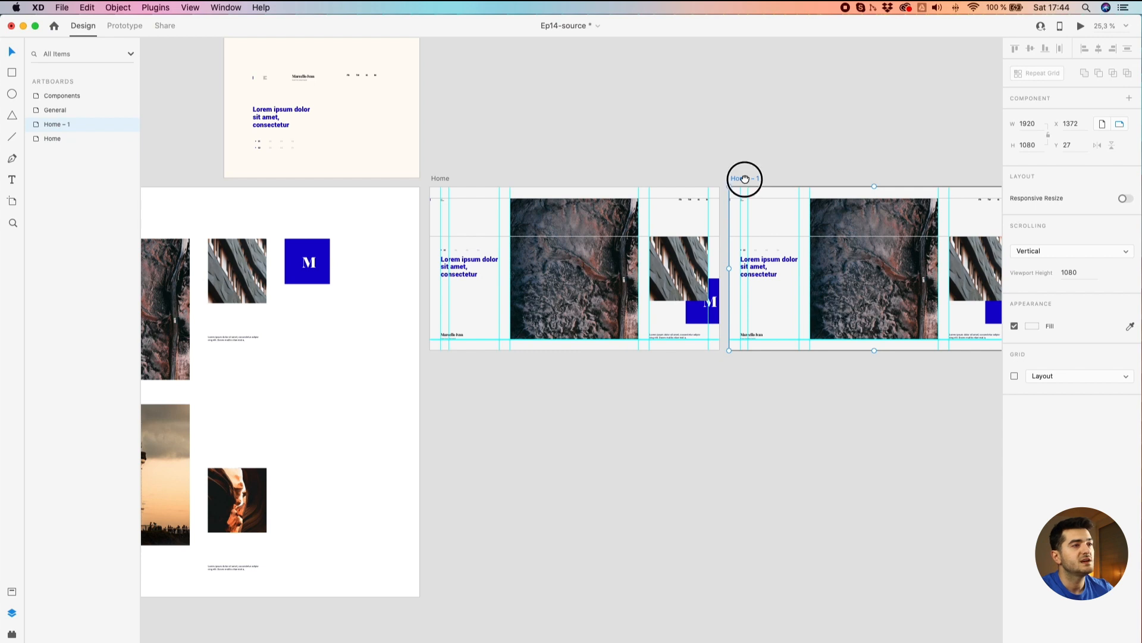
{"action": "scroll", "coordinate": [744, 179], "scroll_direction": "right", "scroll_amount": 5}
{"action": "double_click", "coordinate": [632, 195]}
{"action": "left_click", "coordinate": [642, 196]}
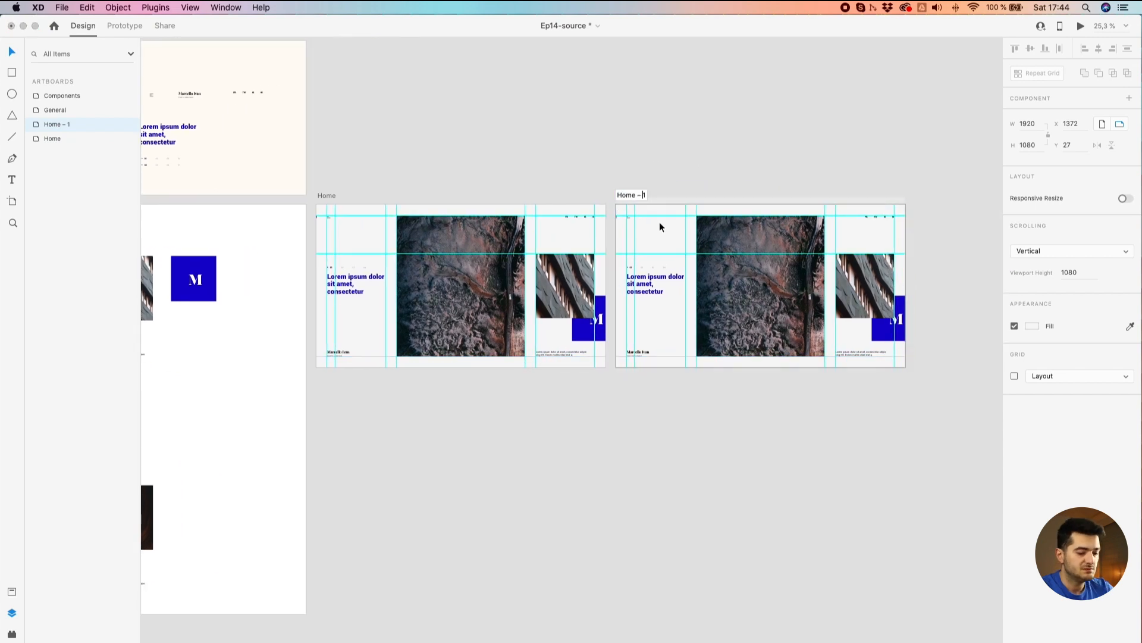
{"action": "key", "text": "Return"}
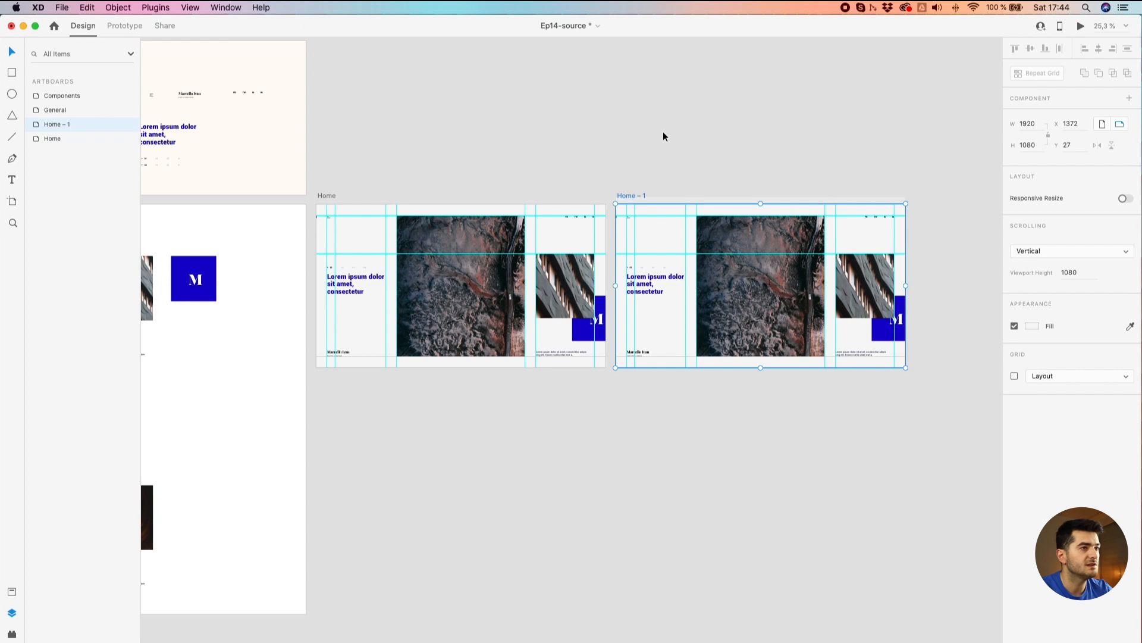
Move the large image group on Home – 1 straight up to Y -1026 so the lighthouse photo fills the slide area
{"action": "left_click", "coordinate": [744, 322]}
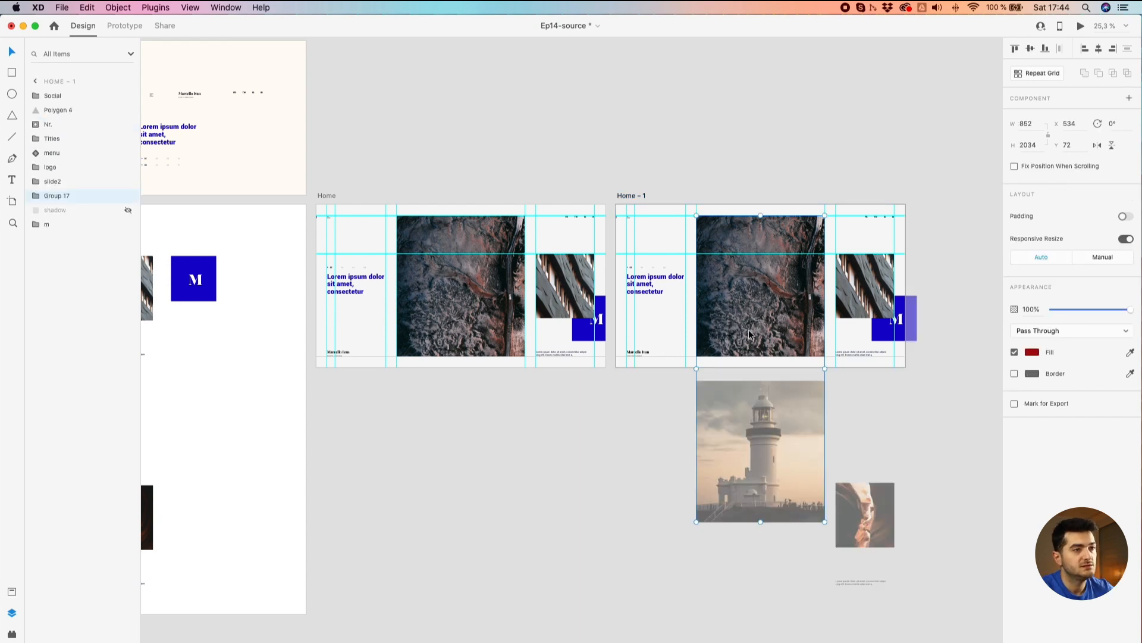
{"action": "left_click_drag", "start_coordinate": [749, 336], "coordinate": [755, 172]}
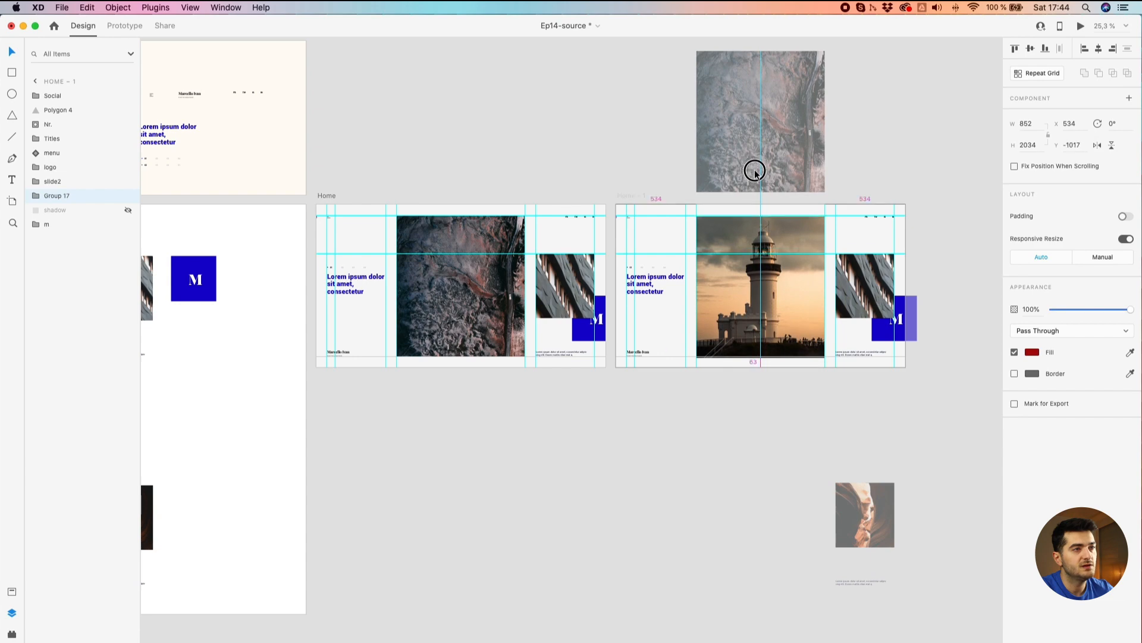
{"action": "scroll", "coordinate": [708, 260], "scroll_direction": "up", "scroll_amount": 10}
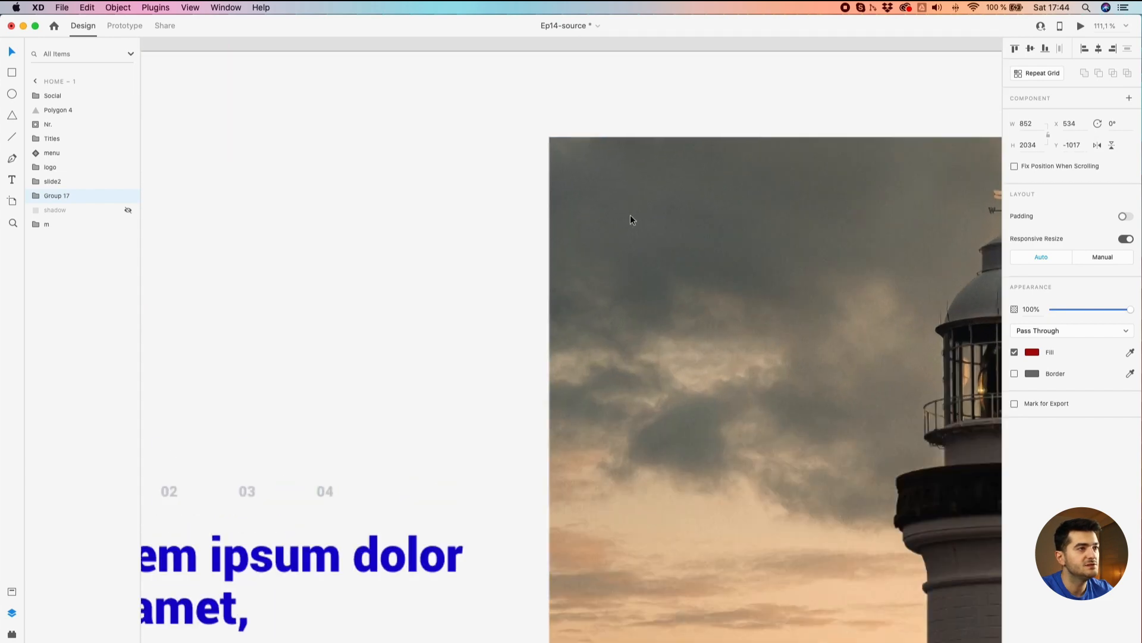
{"action": "scroll", "coordinate": [630, 214], "scroll_direction": "up", "scroll_amount": 1}
{"action": "left_click_drag", "start_coordinate": [633, 225], "coordinate": [631, 219]}
{"action": "scroll", "coordinate": [628, 216], "scroll_direction": "down", "scroll_amount": 5}
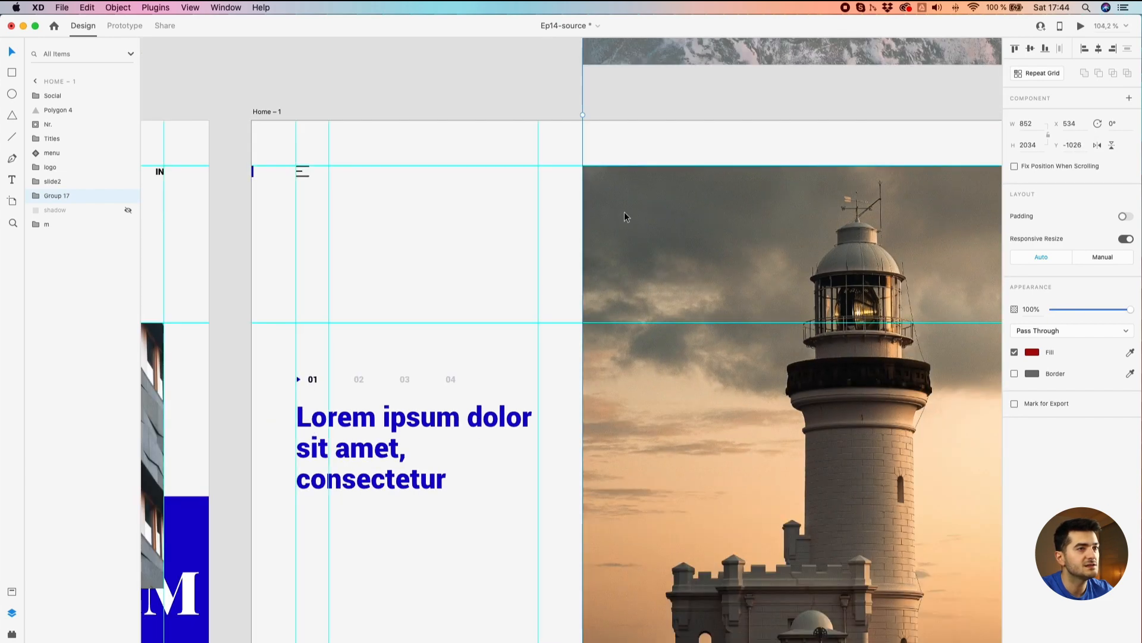
{"action": "scroll", "coordinate": [624, 213], "scroll_direction": "down", "scroll_amount": 5}
{"action": "scroll", "coordinate": [626, 216], "scroll_direction": "down", "scroll_amount": 2}
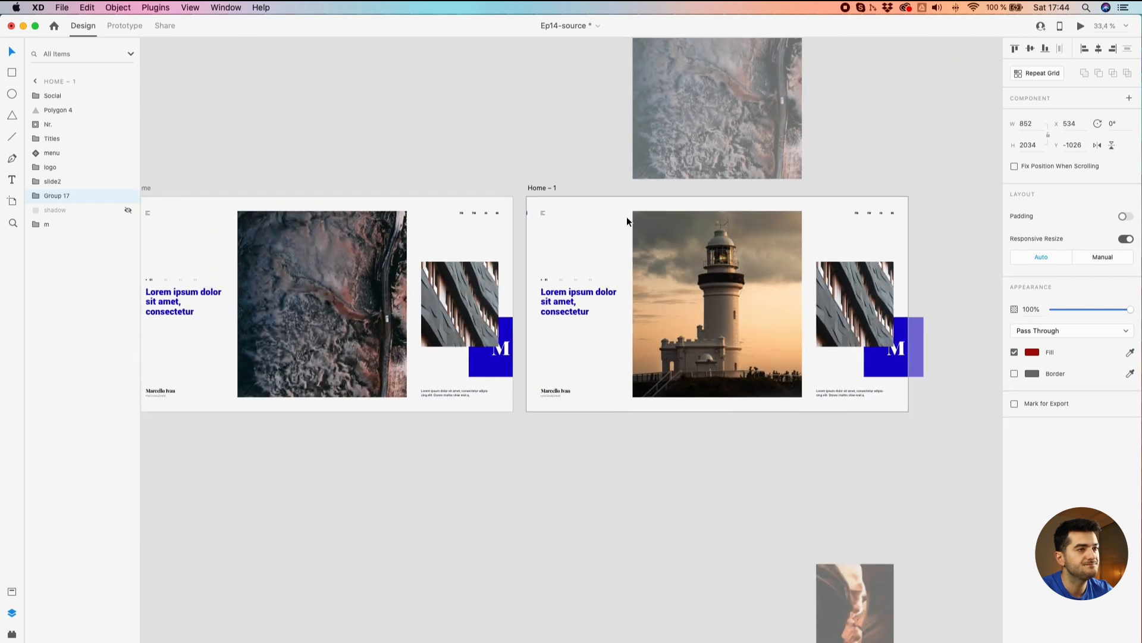
{"action": "left_click", "coordinate": [540, 147]}
Move the slide2 group on Home – 1 straight up to Y -1195 for the canyon image, and select its md2 caption
{"action": "left_click", "coordinate": [841, 297]}
{"action": "scroll", "coordinate": [845, 300], "scroll_direction": "down", "scroll_amount": 2}
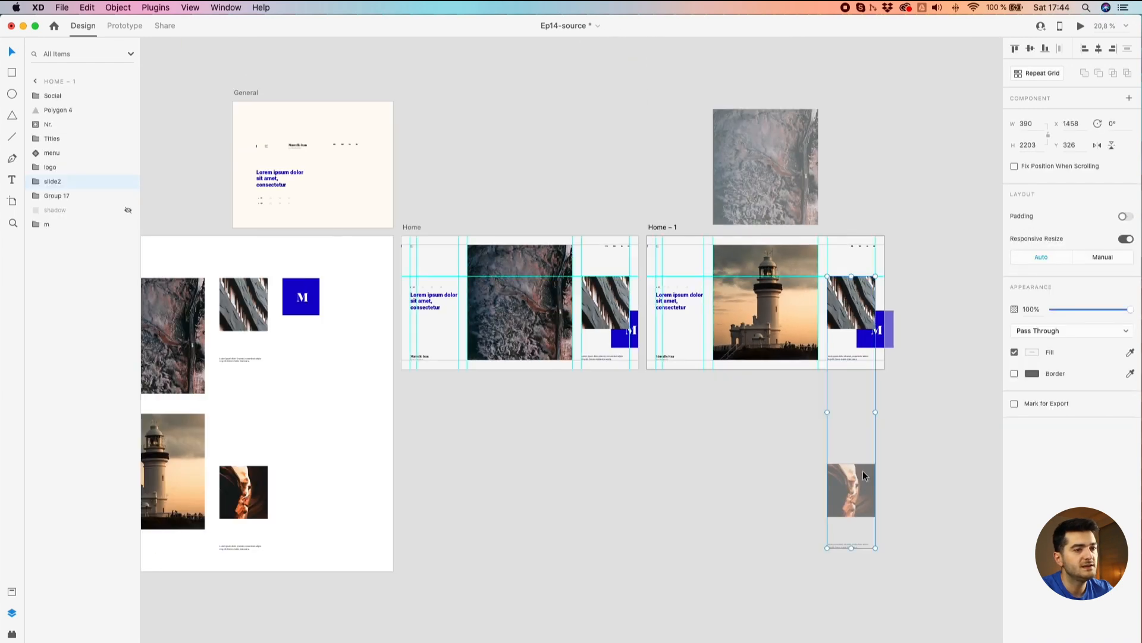
{"action": "left_click_drag", "start_coordinate": [850, 506], "coordinate": [852, 307]}
{"action": "scroll", "coordinate": [853, 340], "scroll_direction": "up", "scroll_amount": 3}
{"action": "scroll", "coordinate": [859, 365], "scroll_direction": "up", "scroll_amount": 4}
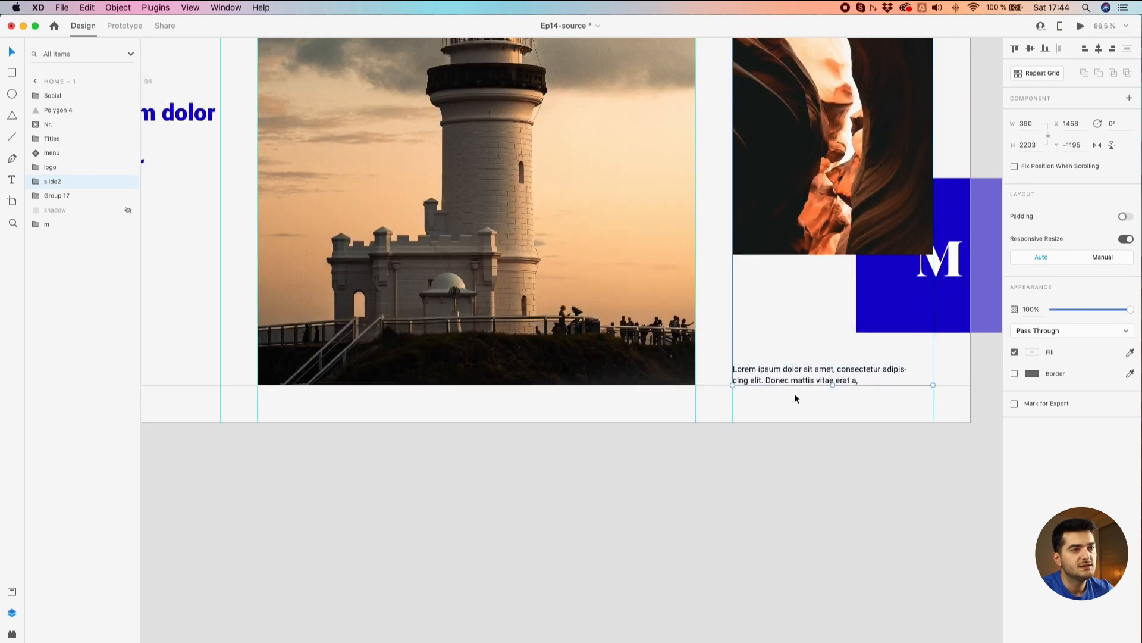
{"action": "double_click", "coordinate": [770, 373]}
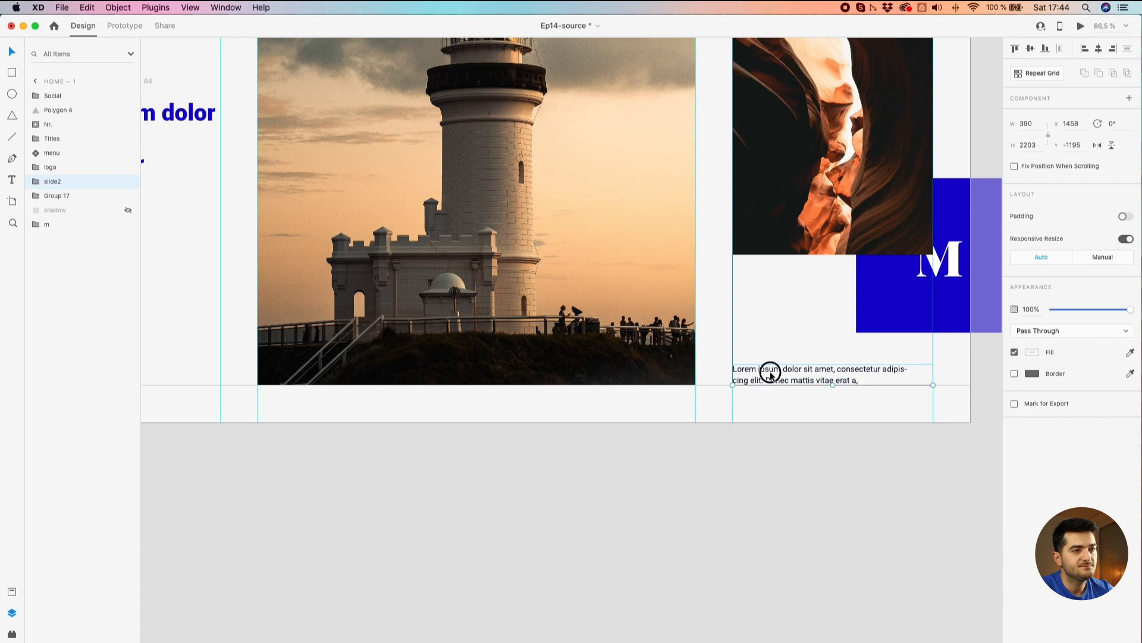
{"action": "scroll", "coordinate": [778, 233], "scroll_direction": "down", "scroll_amount": 3}
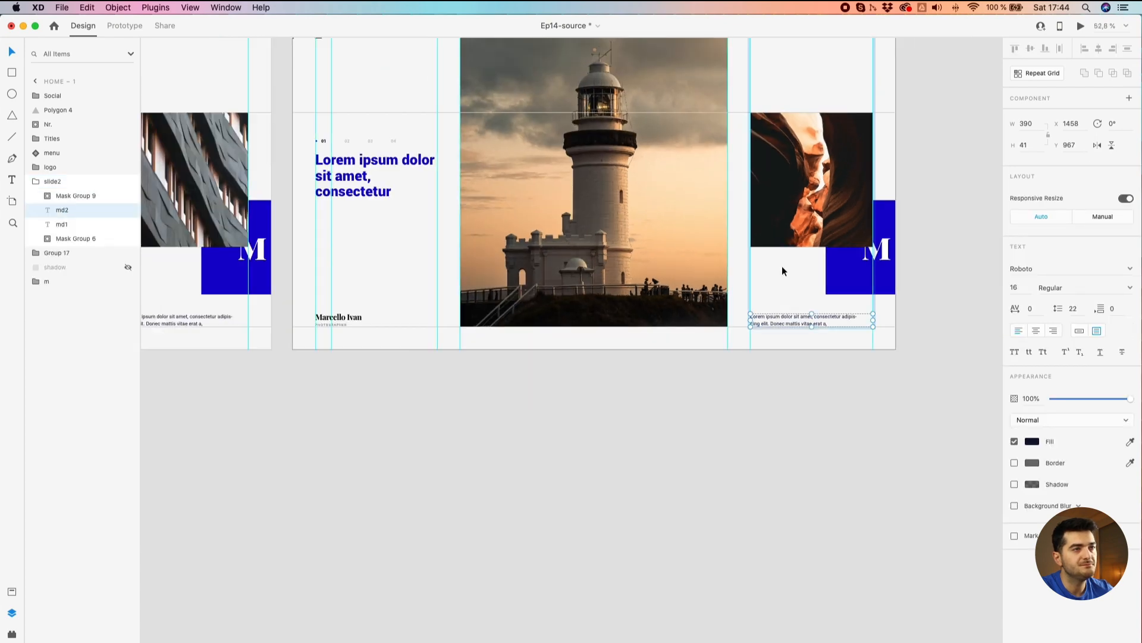
Compare the slide2 and large image groups on Home with their shifted counterparts on Home – 1
{"action": "scroll", "coordinate": [781, 266], "scroll_direction": "down", "scroll_amount": 2}
{"action": "left_click", "coordinate": [669, 393]}
{"action": "scroll", "coordinate": [669, 392], "scroll_direction": "down", "scroll_amount": 2}
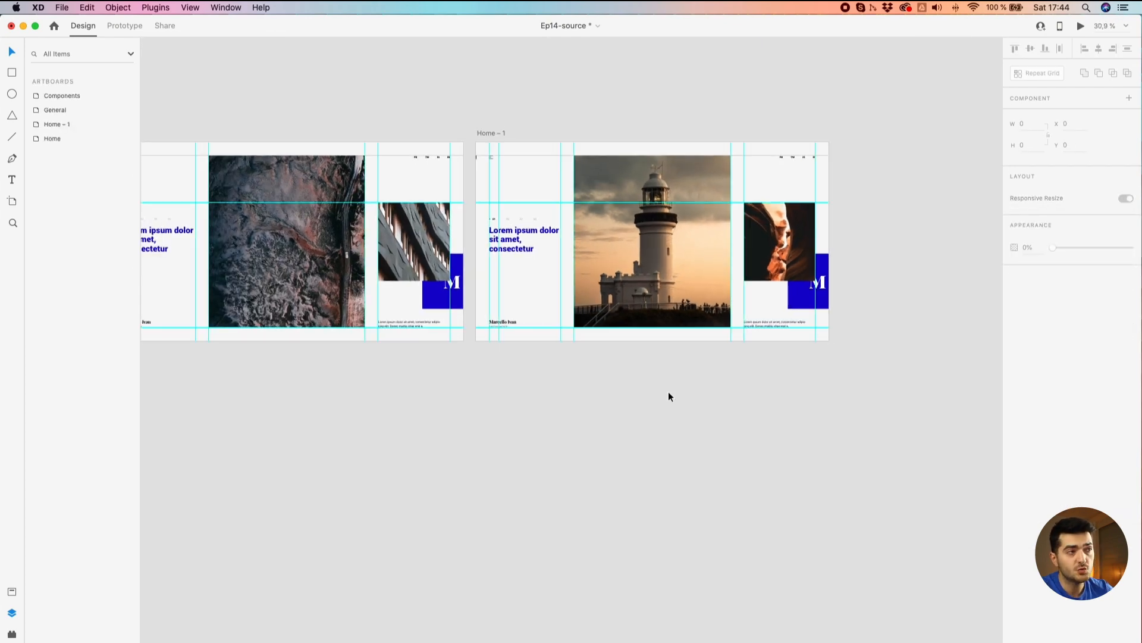
{"action": "left_click", "coordinate": [448, 282]}
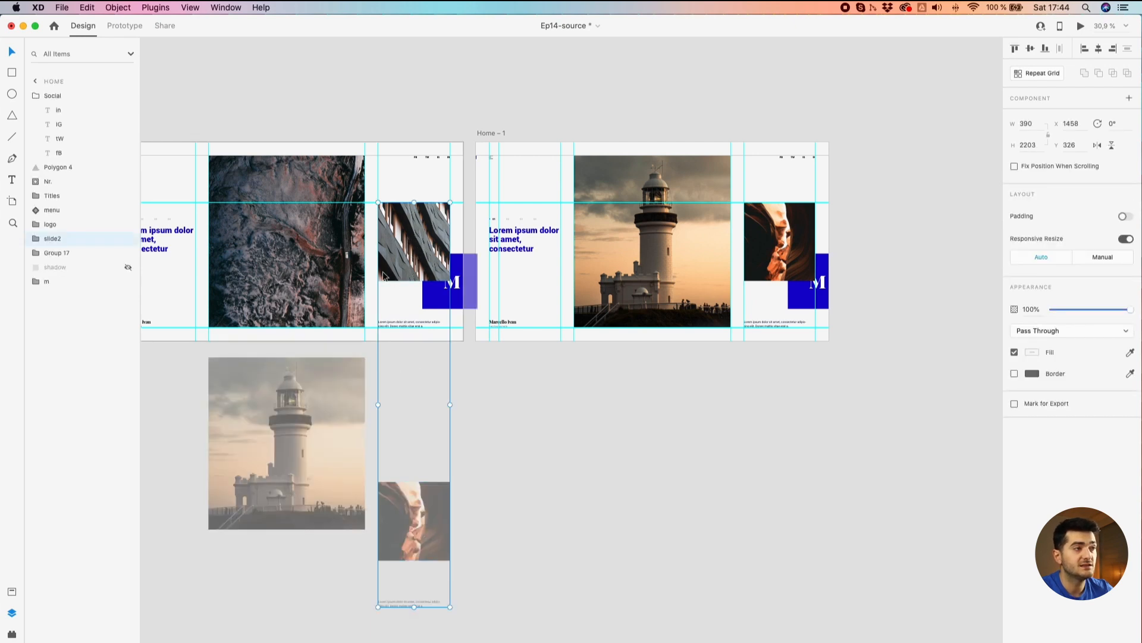
{"action": "left_click", "coordinate": [308, 294]}
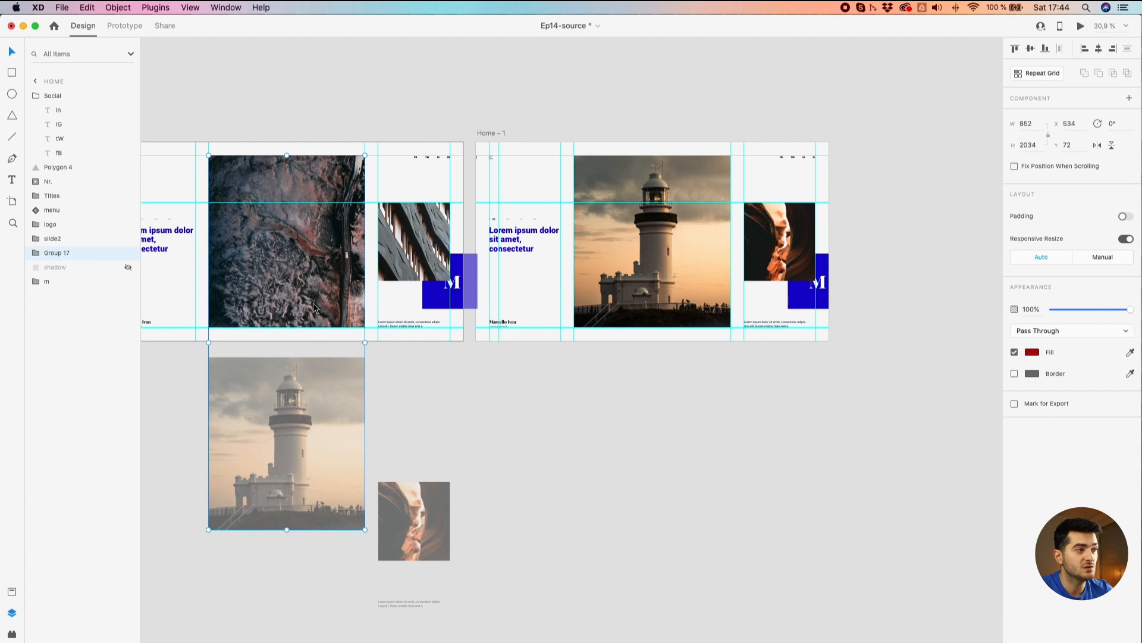
{"action": "scroll", "coordinate": [678, 404], "scroll_direction": "down", "scroll_amount": 2}
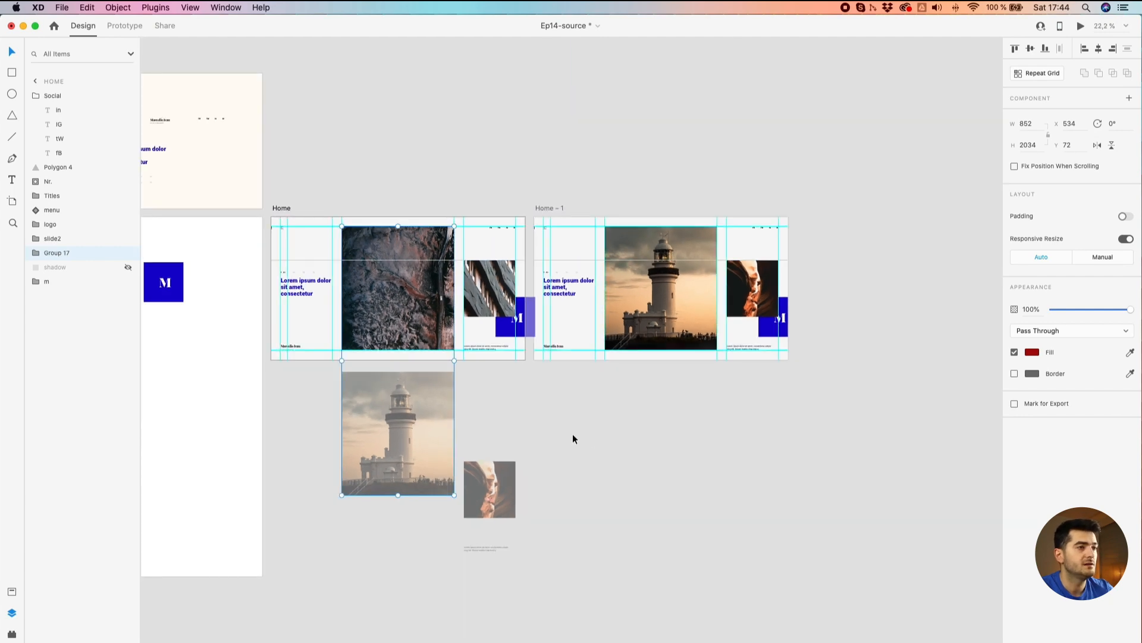
{"action": "left_click_drag", "start_coordinate": [568, 431], "coordinate": [638, 452]}
{"action": "scroll", "coordinate": [645, 338], "scroll_direction": "up", "scroll_amount": 2}
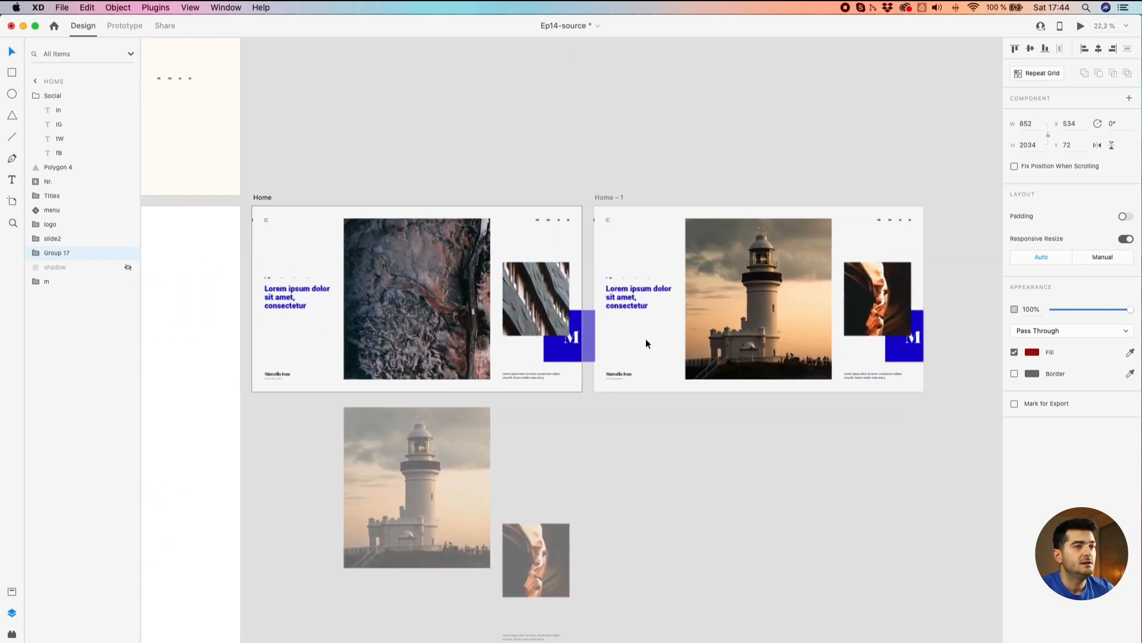
Raise the opacity of the hidden Curabitur viverra title in Home – 1's Titles group to 100%
{"action": "left_click", "coordinate": [637, 273]}
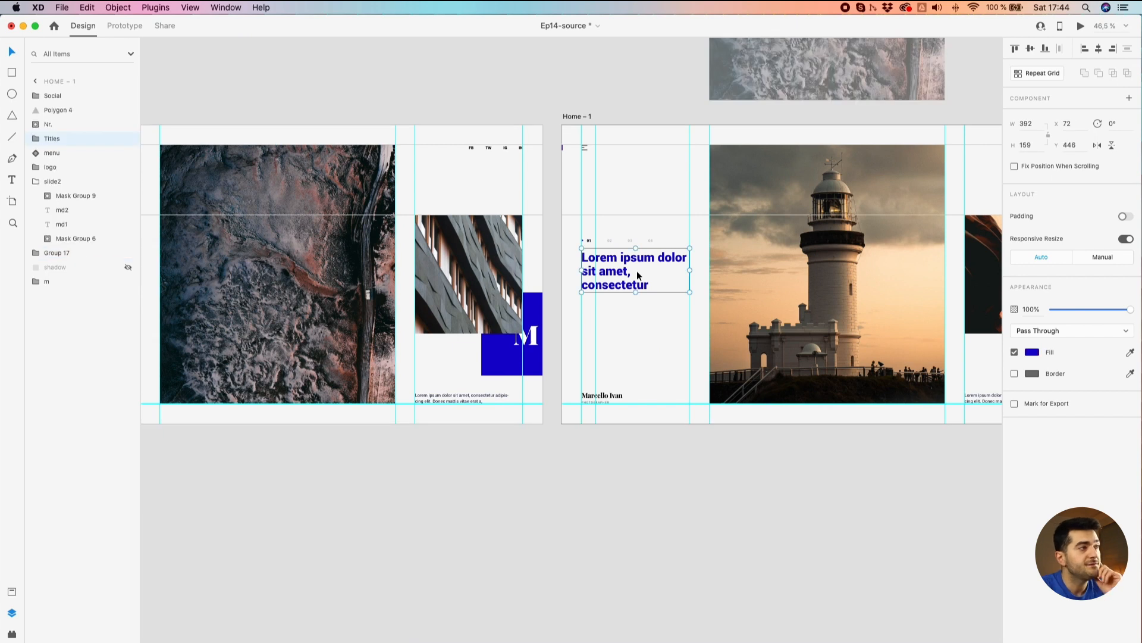
{"action": "double_click", "coordinate": [620, 274]}
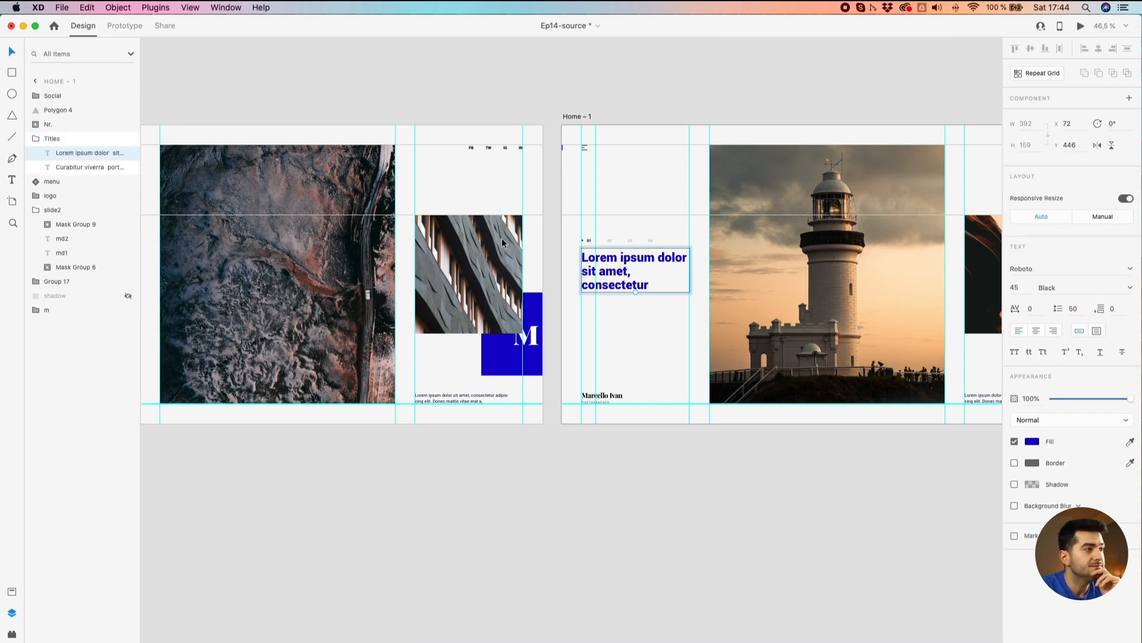
{"action": "left_click", "coordinate": [62, 164]}
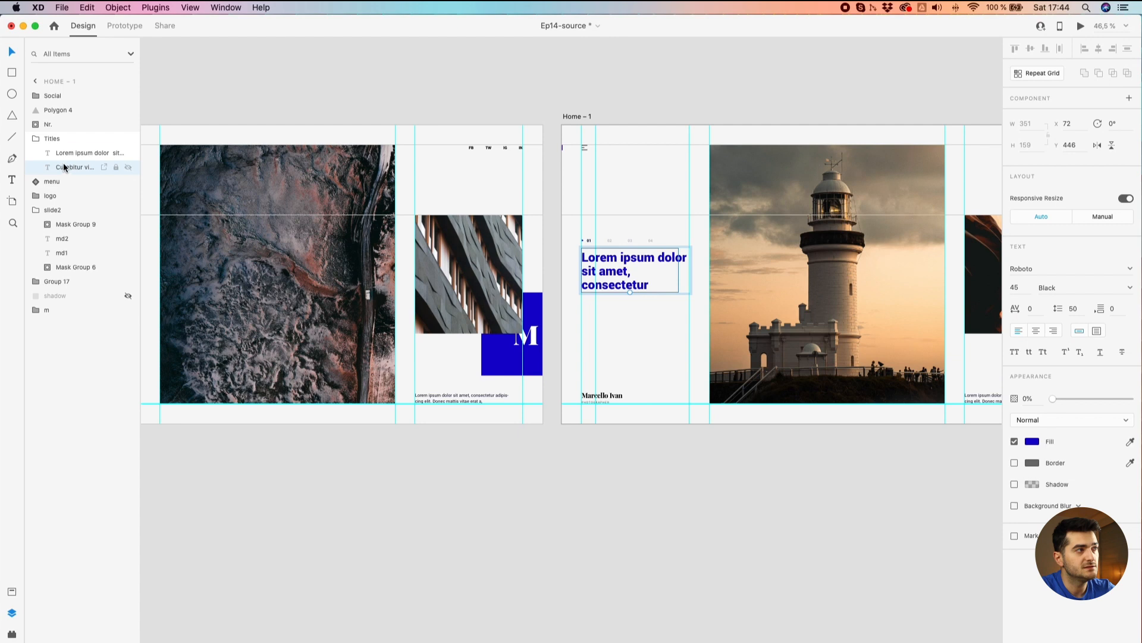
{"action": "left_click", "coordinate": [1053, 401]}
{"action": "left_click_drag", "start_coordinate": [1054, 401], "coordinate": [1138, 399]}
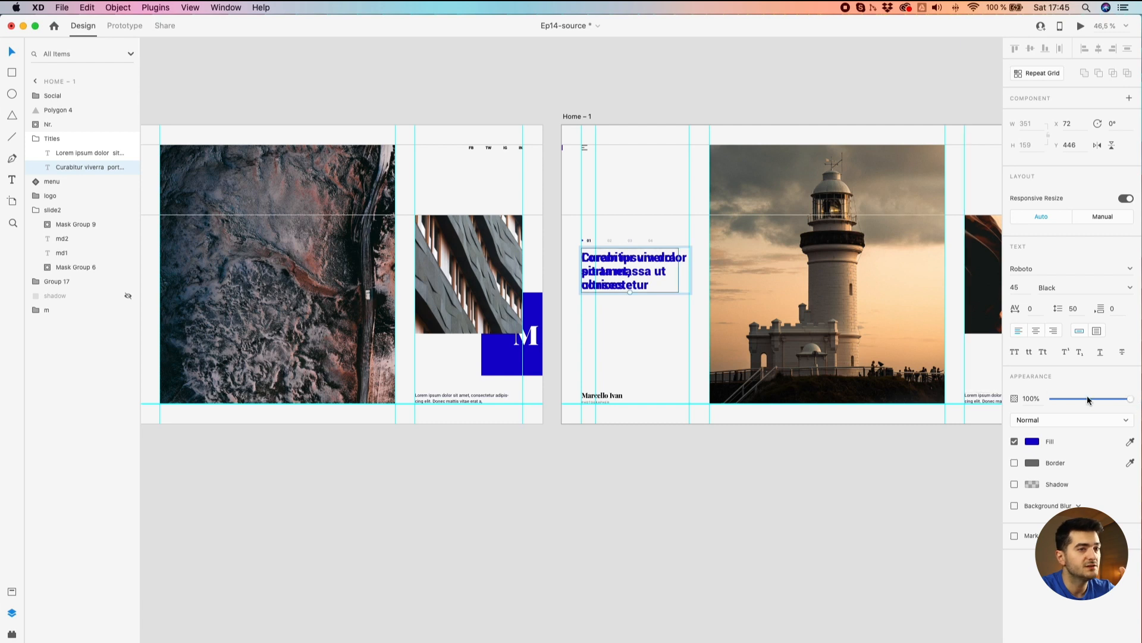
Set the opacity of the overlapping Lorem ipsum dolor title in Home – 1's Titles group to 0%
{"action": "left_click", "coordinate": [84, 153]}
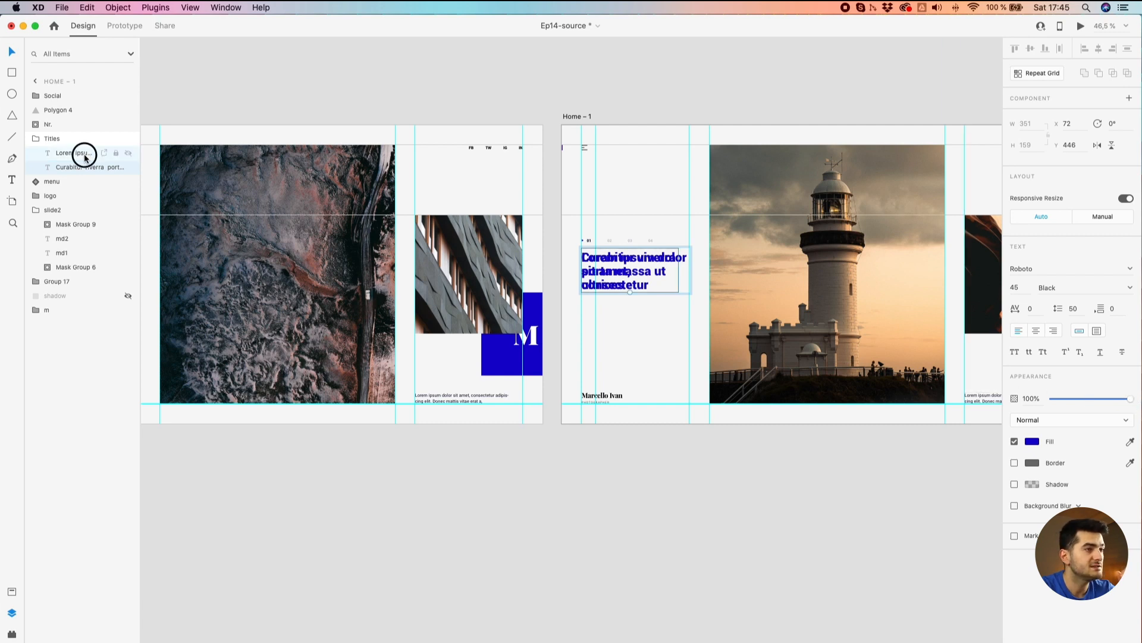
{"action": "left_click_drag", "start_coordinate": [1107, 402], "coordinate": [879, 520]}
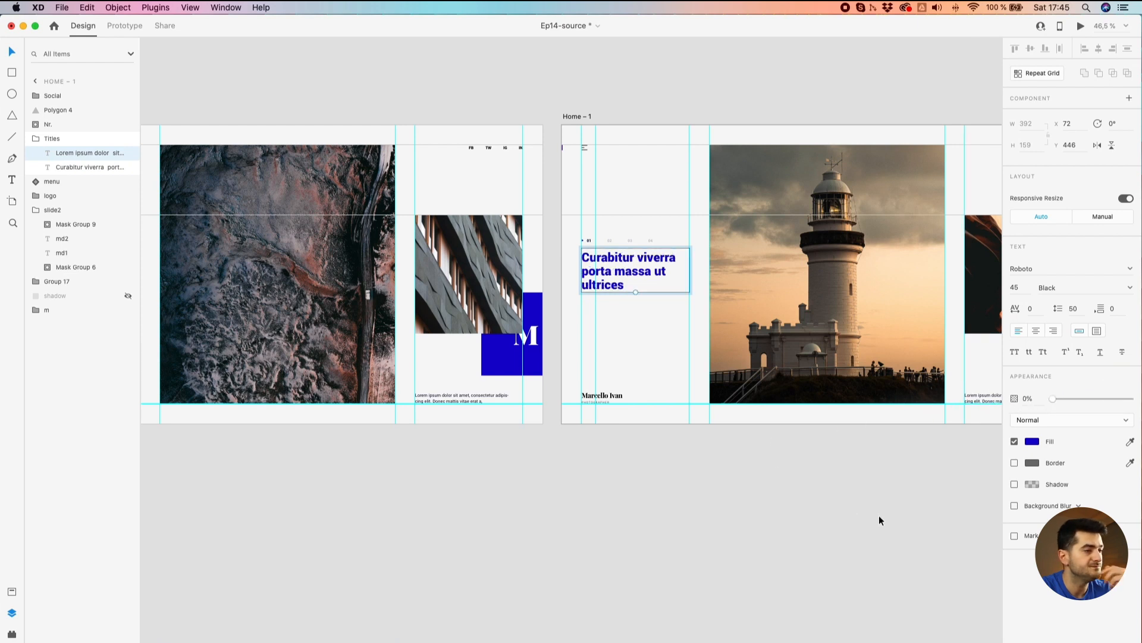
{"action": "scroll", "coordinate": [815, 499], "scroll_direction": "down", "scroll_amount": 4}
{"action": "left_click", "coordinate": [815, 500]}
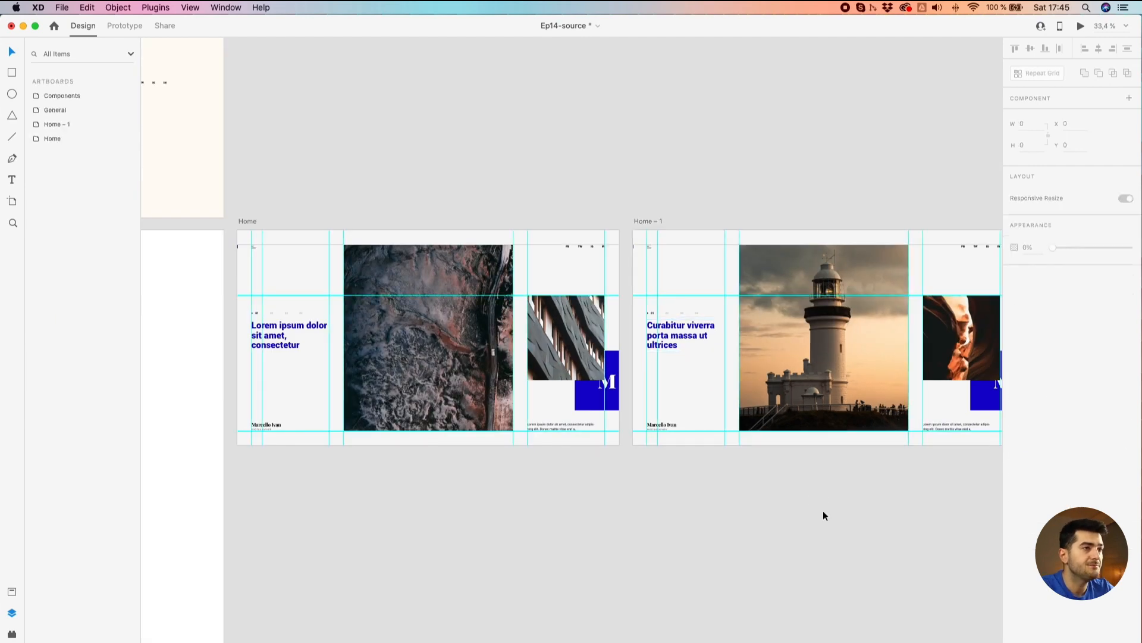
Review the stacked images in Home's Group 17 and select its lighthouse image, Mask Group 8
{"action": "left_click_drag", "start_coordinate": [806, 532], "coordinate": [768, 524]}
{"action": "left_click_drag", "start_coordinate": [487, 510], "coordinate": [668, 491]}
{"action": "left_click", "coordinate": [601, 358]}
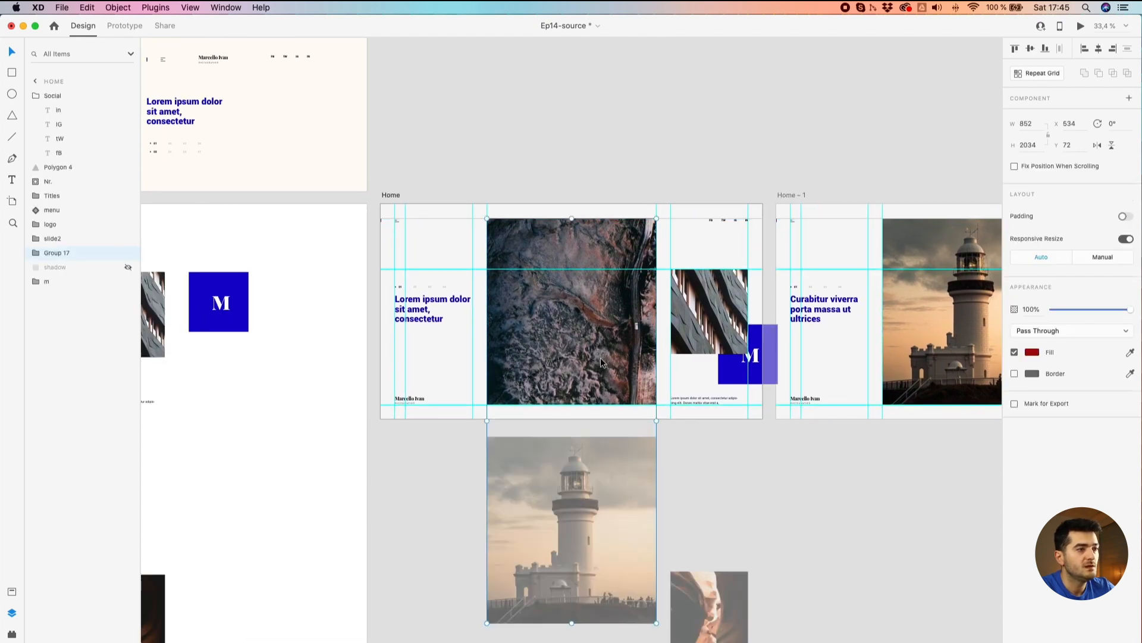
{"action": "scroll", "coordinate": [601, 358], "scroll_direction": "down", "scroll_amount": 5}
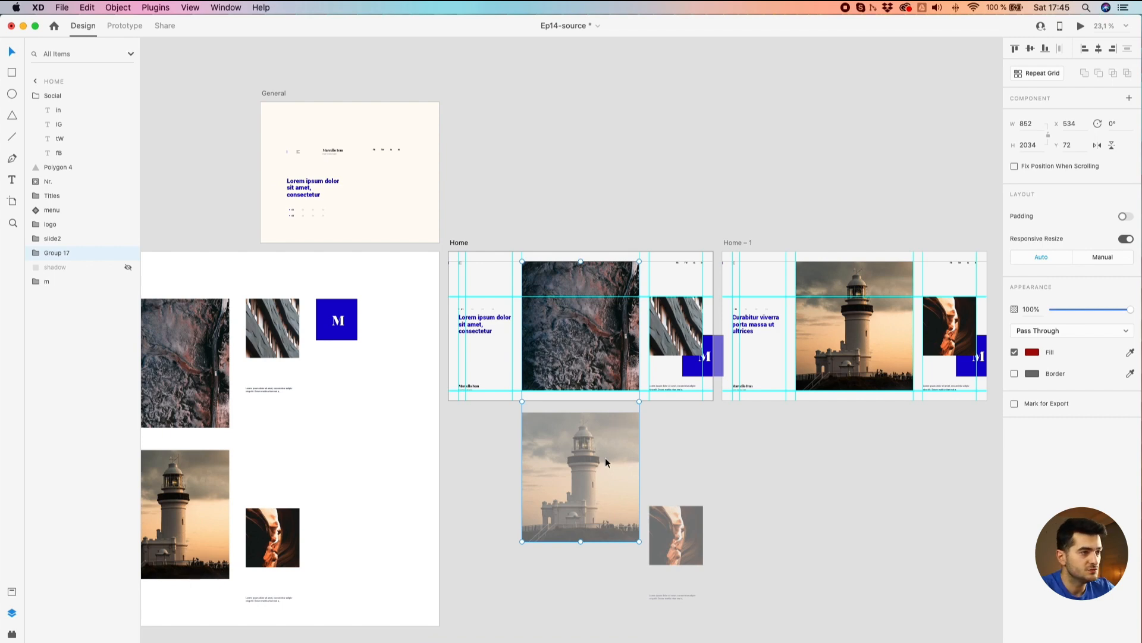
{"action": "scroll", "coordinate": [589, 490], "scroll_direction": "up", "scroll_amount": 5}
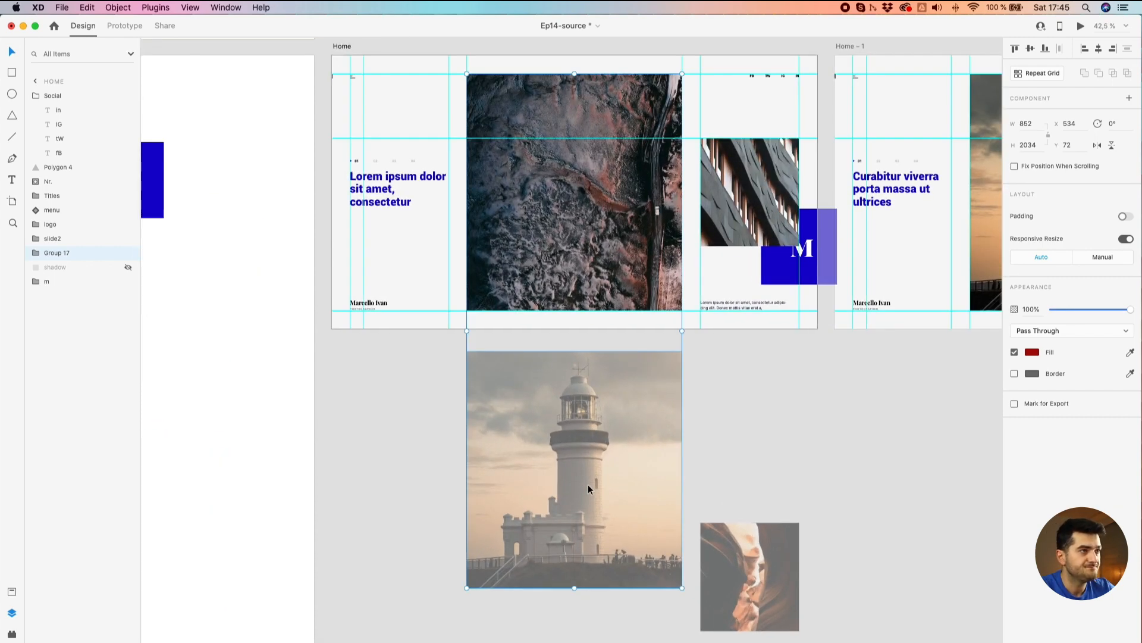
{"action": "scroll", "coordinate": [588, 489], "scroll_direction": "down", "scroll_amount": 5}
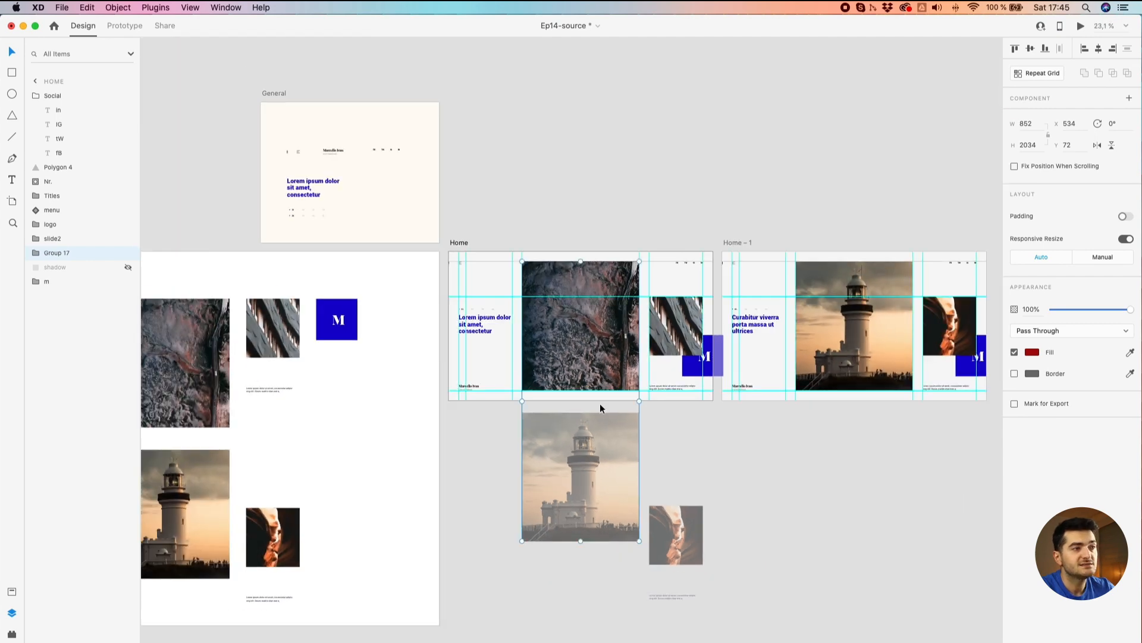
{"action": "double_click", "coordinate": [588, 434]}
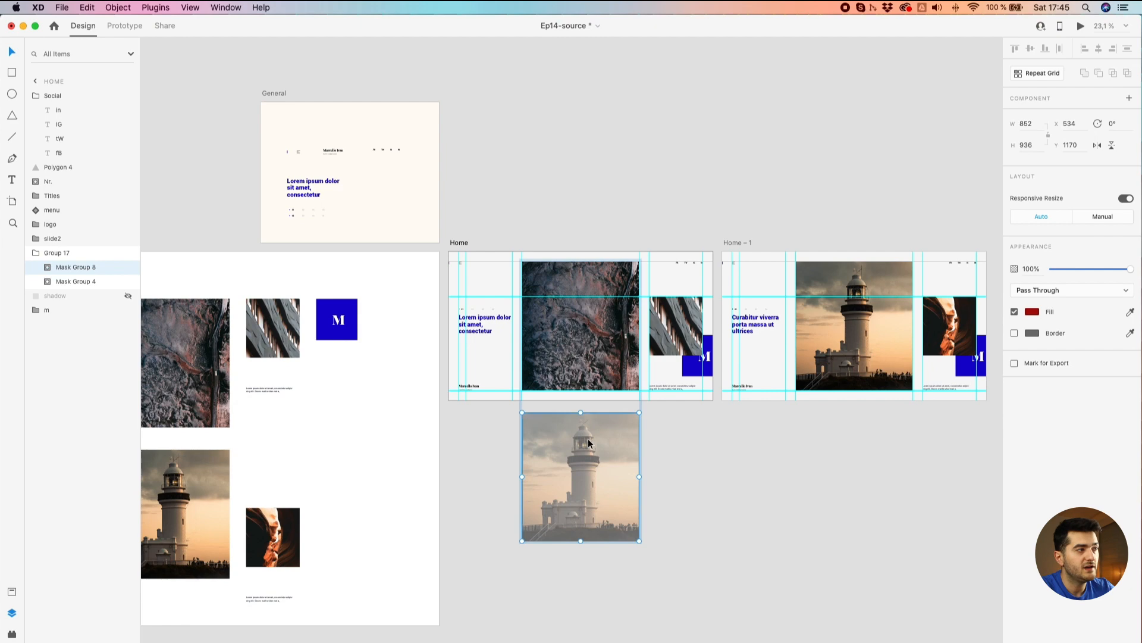
{"action": "scroll", "coordinate": [586, 436], "scroll_direction": "up", "scroll_amount": 1}
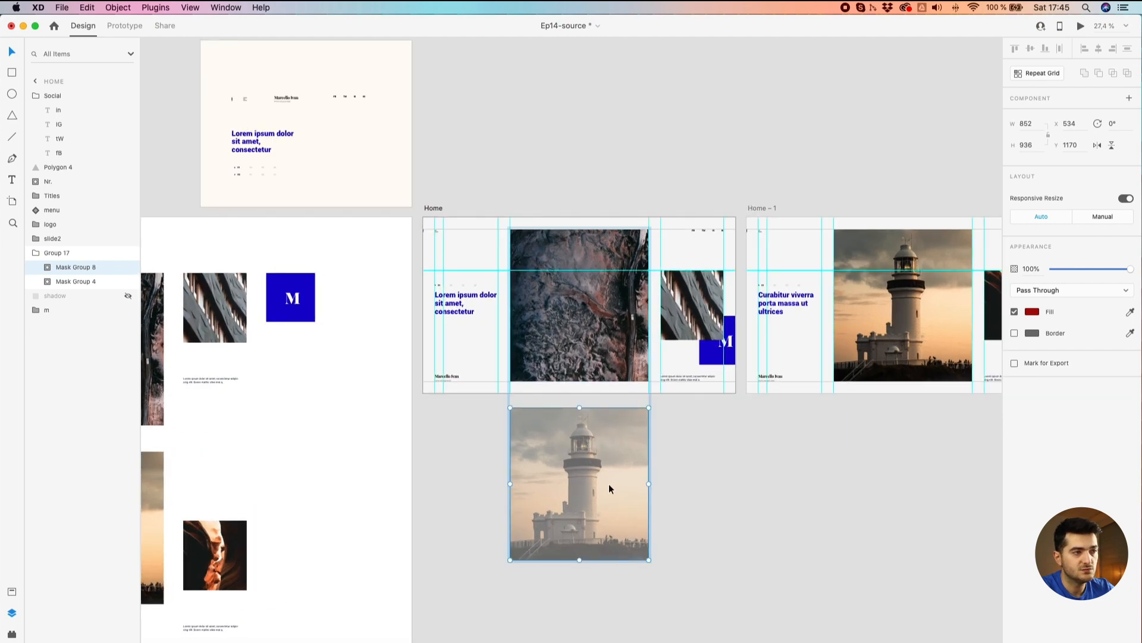
{"action": "scroll", "coordinate": [608, 484], "scroll_direction": "up", "scroll_amount": 2}
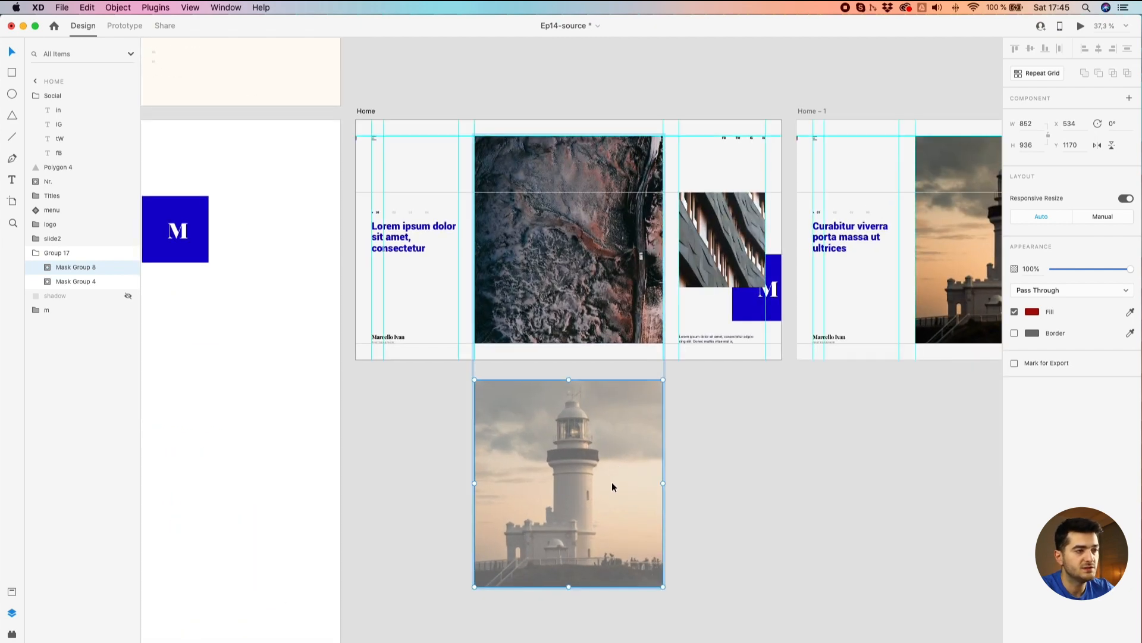
Open Mask Group 8 and examine how its Path 6 mask shape relates to the full-size Image 7
{"action": "double_click", "coordinate": [58, 269]}
{"action": "left_click", "coordinate": [47, 268]}
{"action": "left_click", "coordinate": [72, 284]}
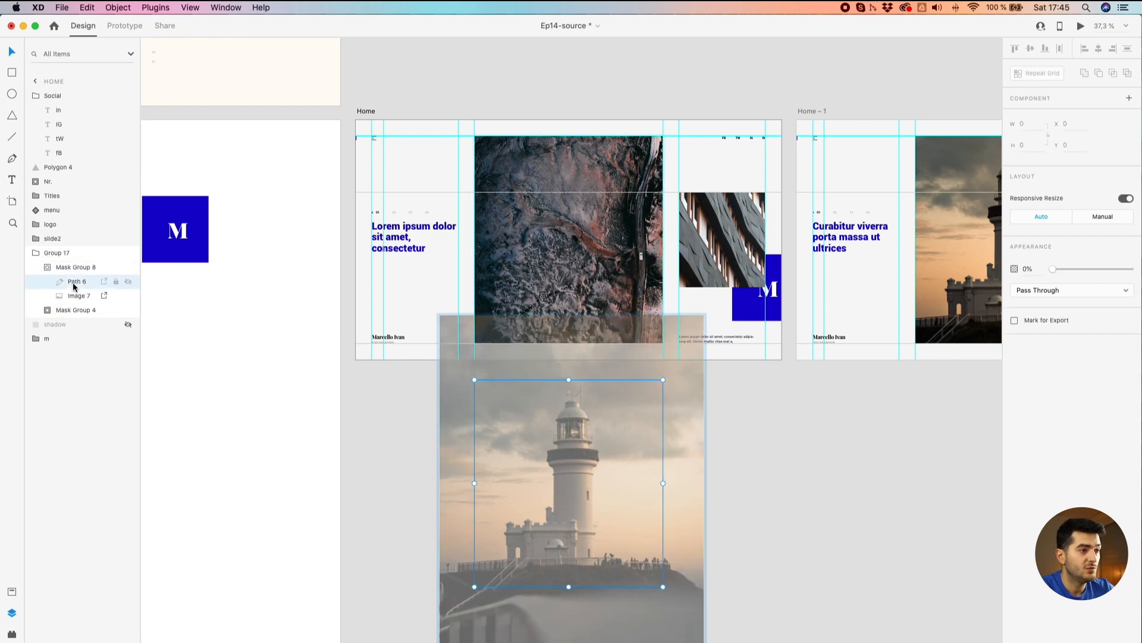
{"action": "left_click", "coordinate": [78, 297]}
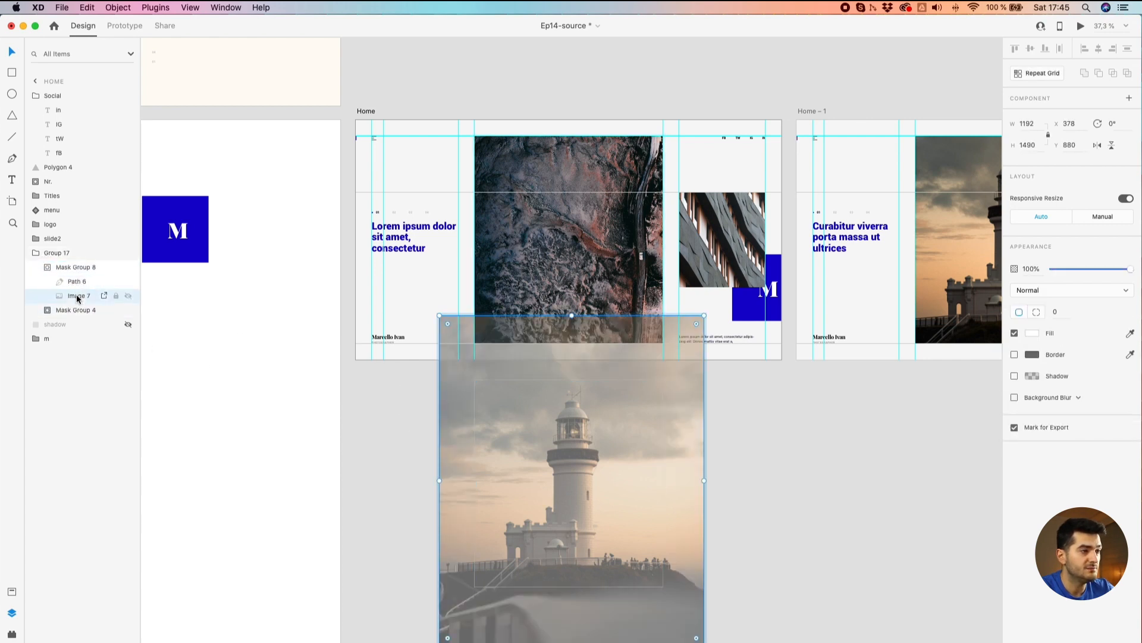
{"action": "left_click", "coordinate": [74, 281]}
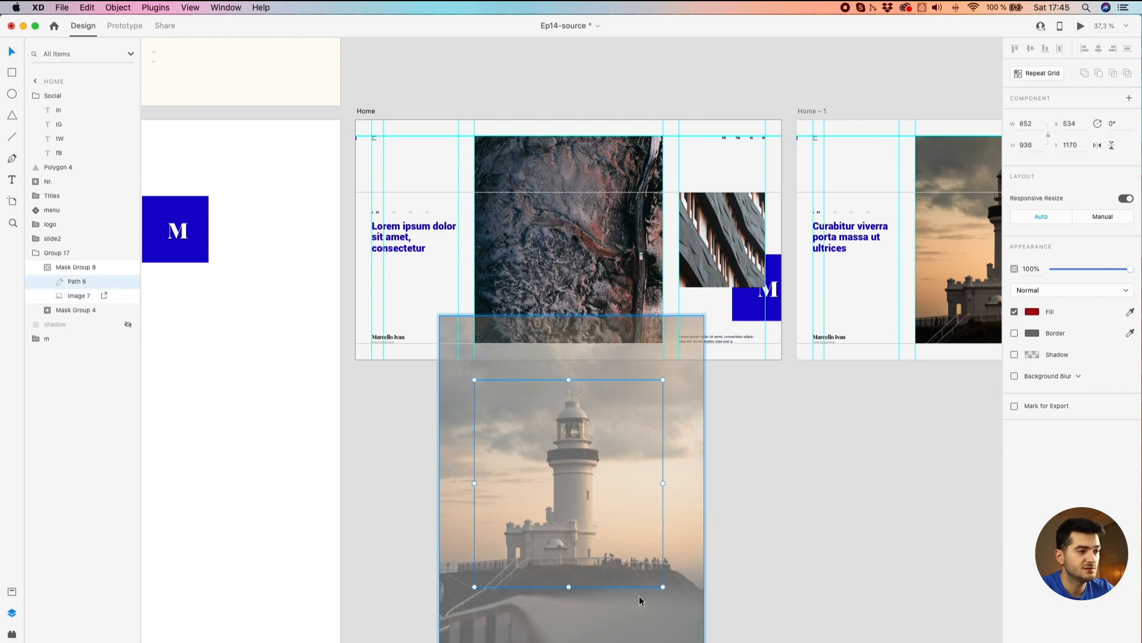
{"action": "left_click", "coordinate": [90, 295]}
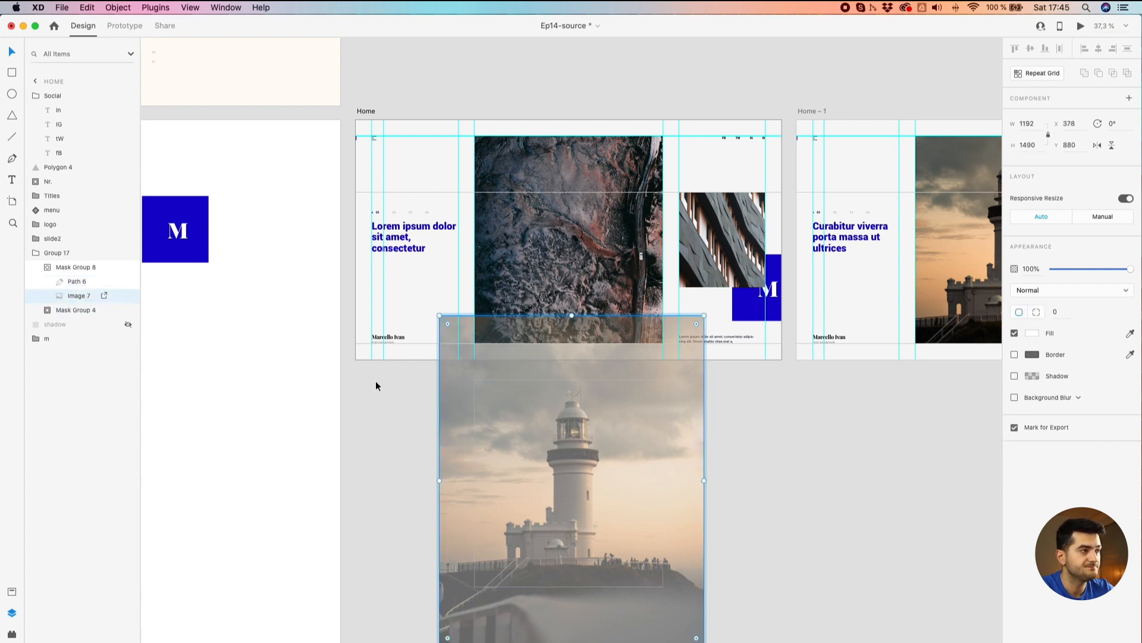
{"action": "left_click", "coordinate": [77, 282]}
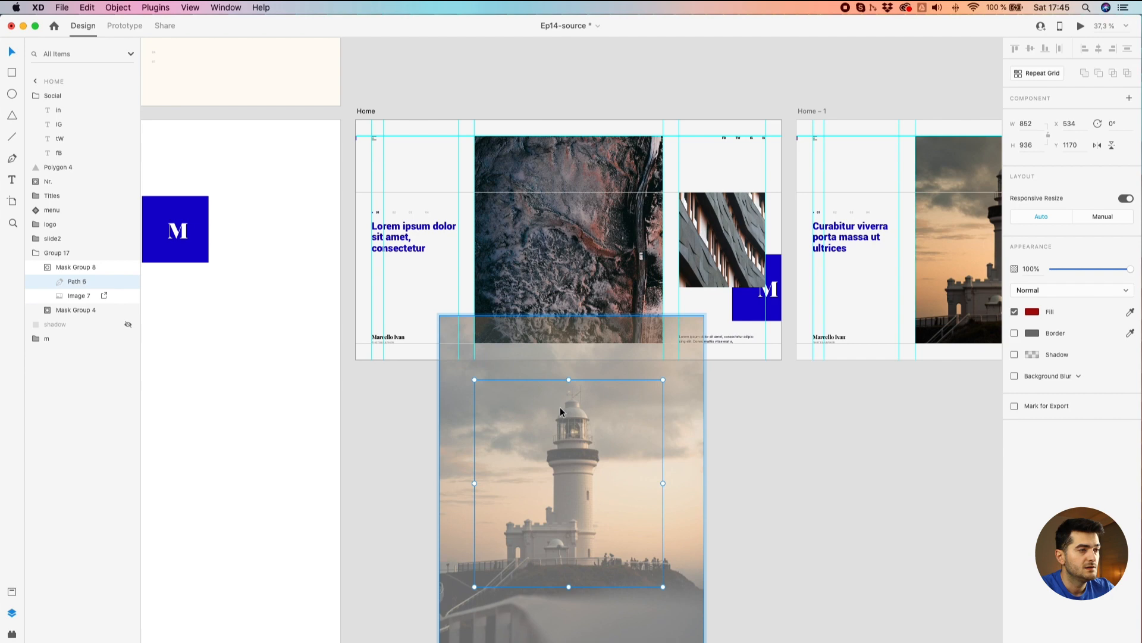
Convert the top edge's middle anchor of Path 6 to a curve point, raise it slightly, and slant its handles down to the right
{"action": "scroll", "coordinate": [559, 407], "scroll_direction": "up", "scroll_amount": 10}
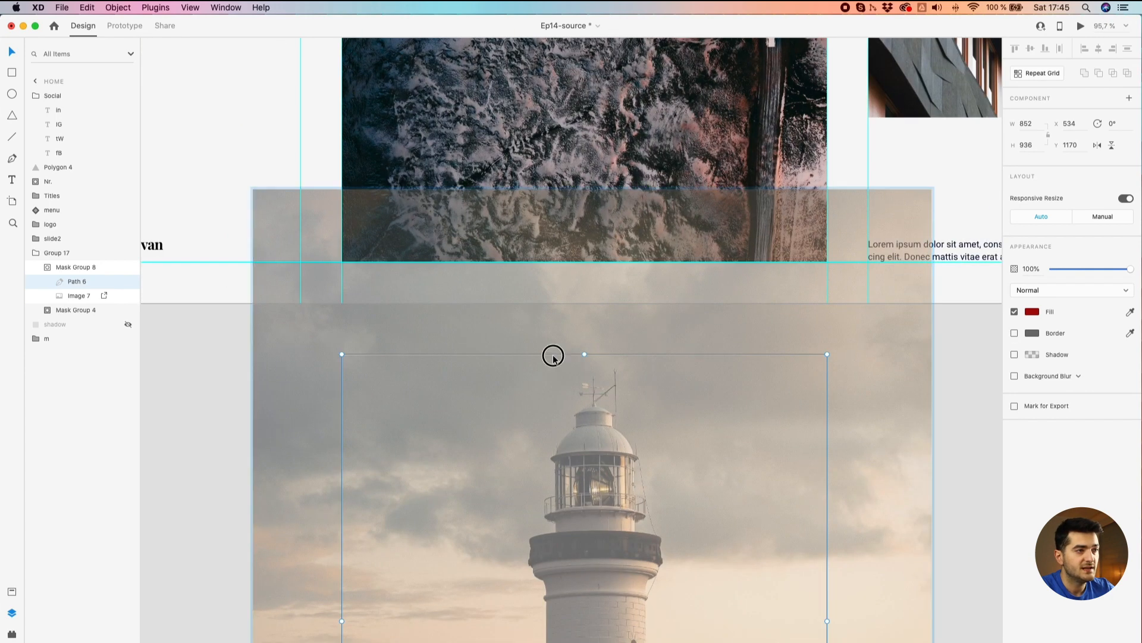
{"action": "scroll", "coordinate": [589, 360], "scroll_direction": "down", "scroll_amount": 5}
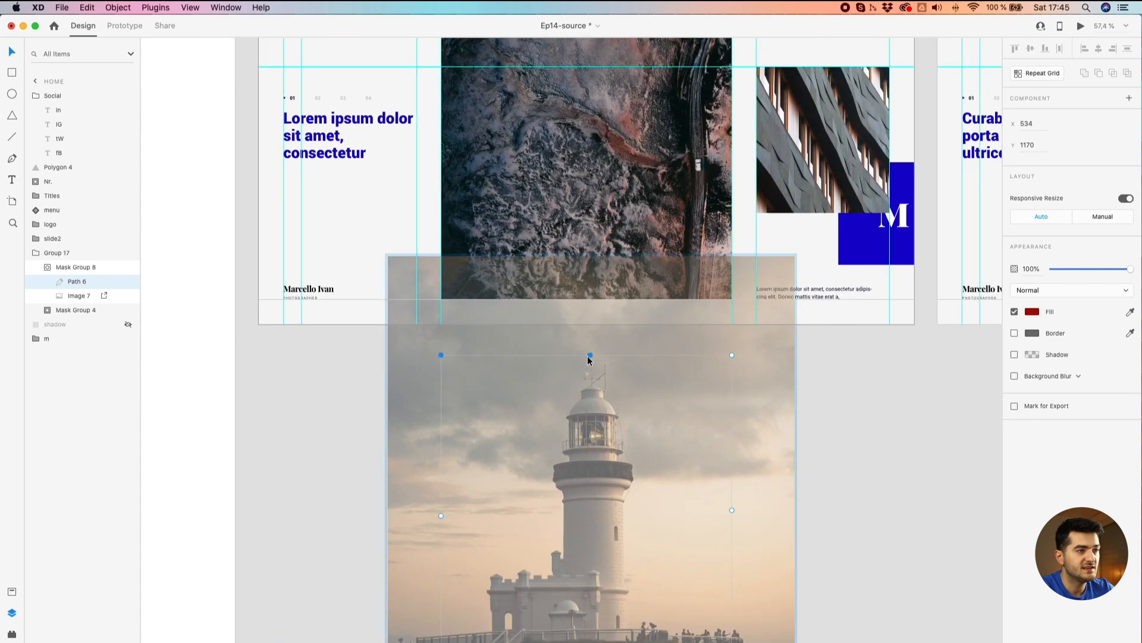
{"action": "scroll", "coordinate": [589, 360], "scroll_direction": "down", "scroll_amount": 6}
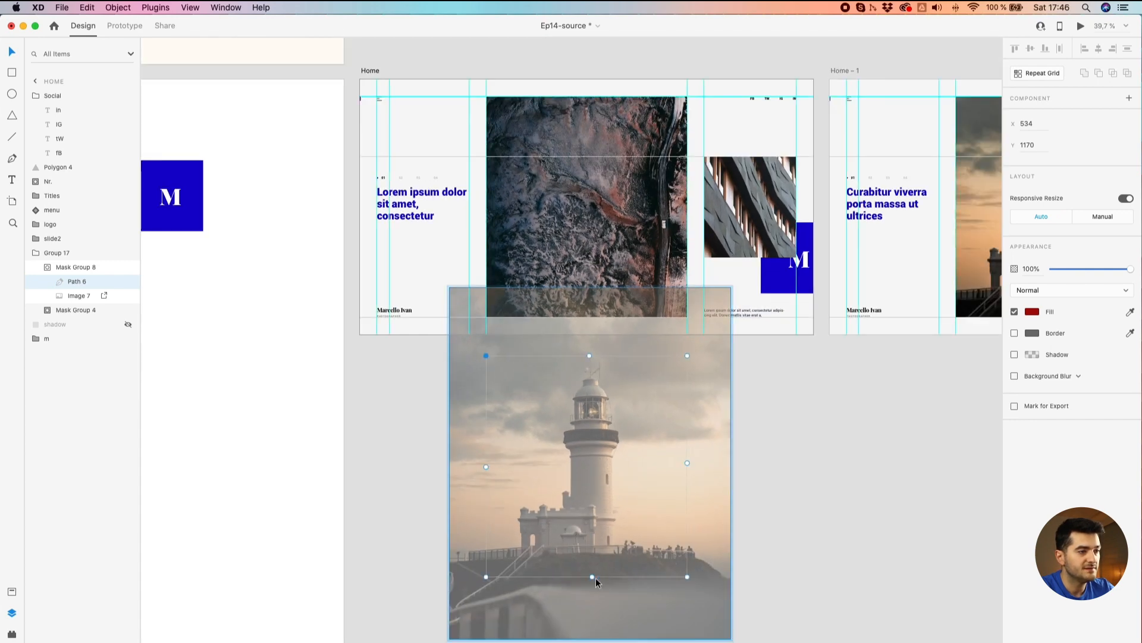
{"action": "scroll", "coordinate": [592, 367], "scroll_direction": "up", "scroll_amount": 3}
{"action": "left_click", "coordinate": [588, 352]}
{"action": "scroll", "coordinate": [589, 355], "scroll_direction": "down", "scroll_amount": 3}
{"action": "double_click", "coordinate": [589, 360]}
{"action": "left_click_drag", "start_coordinate": [588, 359], "coordinate": [526, 334]}
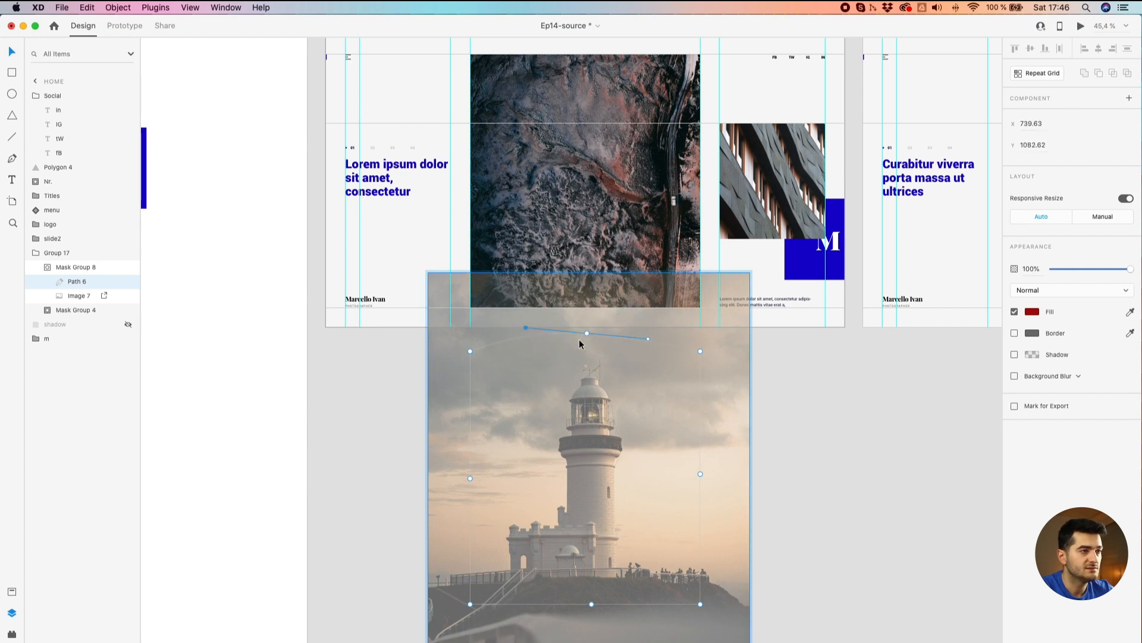
{"action": "left_click", "coordinate": [586, 342]}
{"action": "left_click_drag", "start_coordinate": [648, 347], "coordinate": [648, 365]}
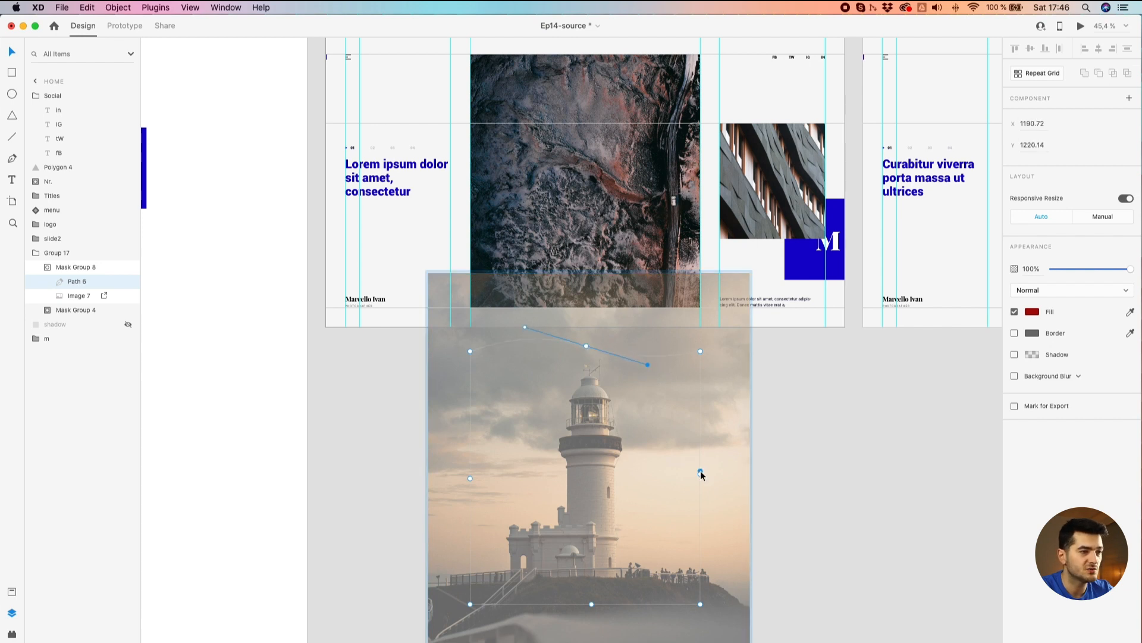
Move the right edge's middle anchor of Path 6 inward and tilt its handle so the edge bends diagonally
{"action": "left_click_drag", "start_coordinate": [700, 476], "coordinate": [669, 471]}
{"action": "left_click_drag", "start_coordinate": [671, 408], "coordinate": [612, 287]}
{"action": "scroll", "coordinate": [640, 429], "scroll_direction": "up", "scroll_amount": 4}
{"action": "scroll", "coordinate": [715, 516], "scroll_direction": "up", "scroll_amount": 8}
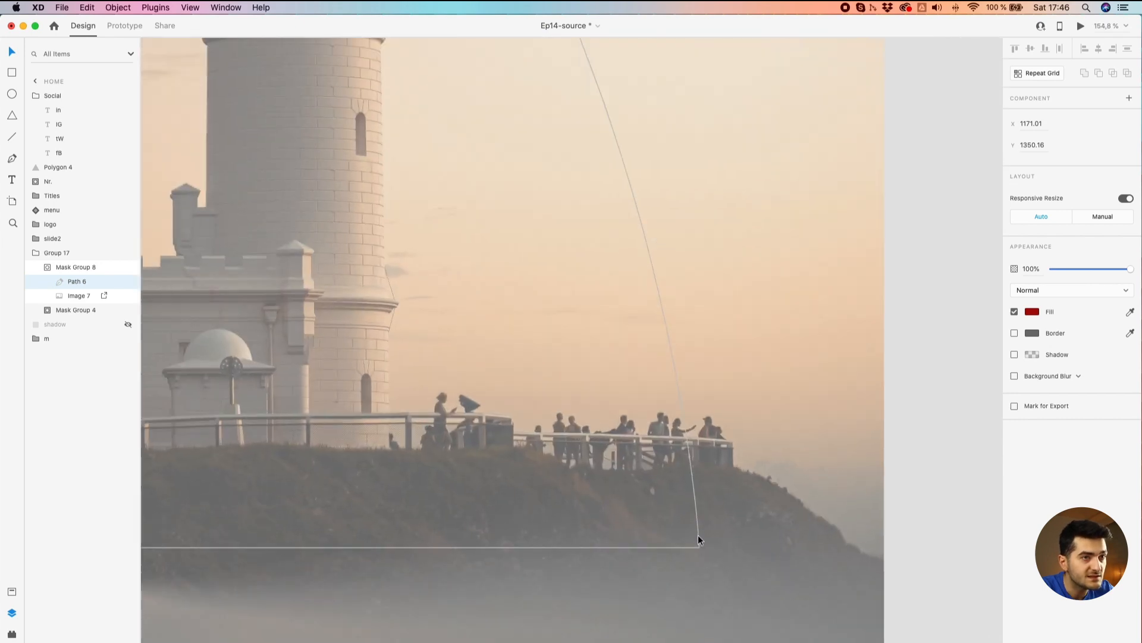
Raise the bottom edge's middle anchor of Path 6 as a curve point and tilt its handles to form a wave
{"action": "scroll", "coordinate": [691, 524], "scroll_direction": "down", "scroll_amount": 3}
{"action": "scroll", "coordinate": [490, 499], "scroll_direction": "down", "scroll_amount": 3}
{"action": "left_click_drag", "start_coordinate": [487, 485], "coordinate": [782, 401]}
{"action": "left_click", "coordinate": [671, 442]}
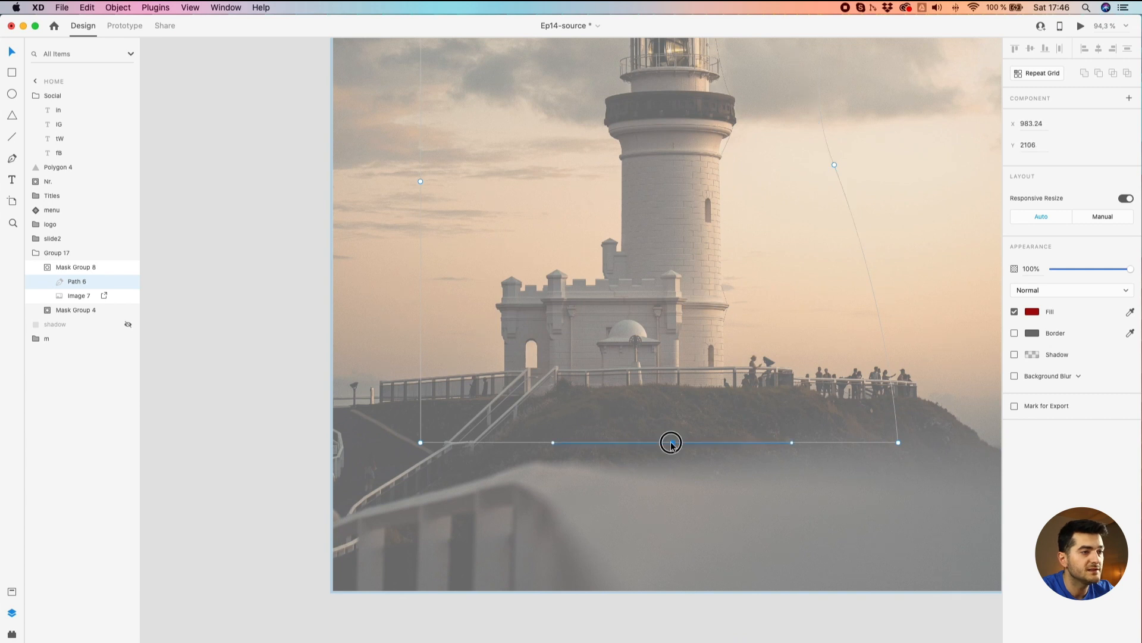
{"action": "left_click_drag", "start_coordinate": [673, 442], "coordinate": [672, 400]}
{"action": "left_click_drag", "start_coordinate": [555, 397], "coordinate": [589, 461]}
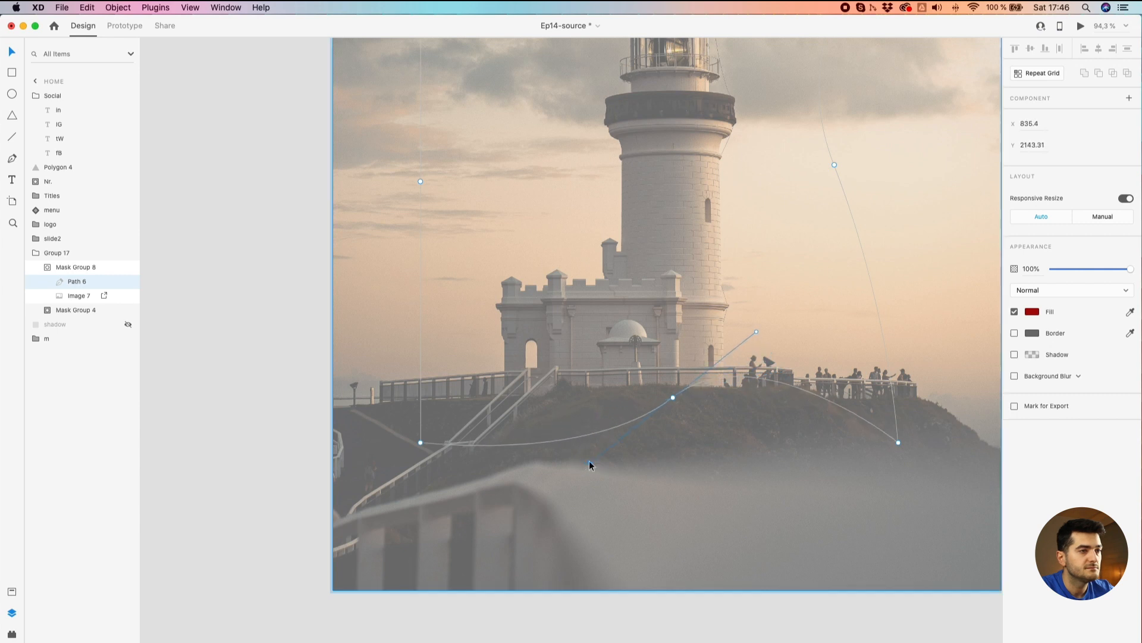
Convert the left edge's middle anchor of Path 6 to a curve point, shift it inward, and tilt its handles diagonally
{"action": "scroll", "coordinate": [589, 461], "scroll_direction": "down", "scroll_amount": 5}
{"action": "double_click", "coordinate": [498, 308]}
{"action": "double_click", "coordinate": [498, 307]}
{"action": "double_click", "coordinate": [497, 308]}
{"action": "left_click_drag", "start_coordinate": [498, 307], "coordinate": [521, 309]}
{"action": "left_click_drag", "start_coordinate": [522, 238], "coordinate": [480, 232]}
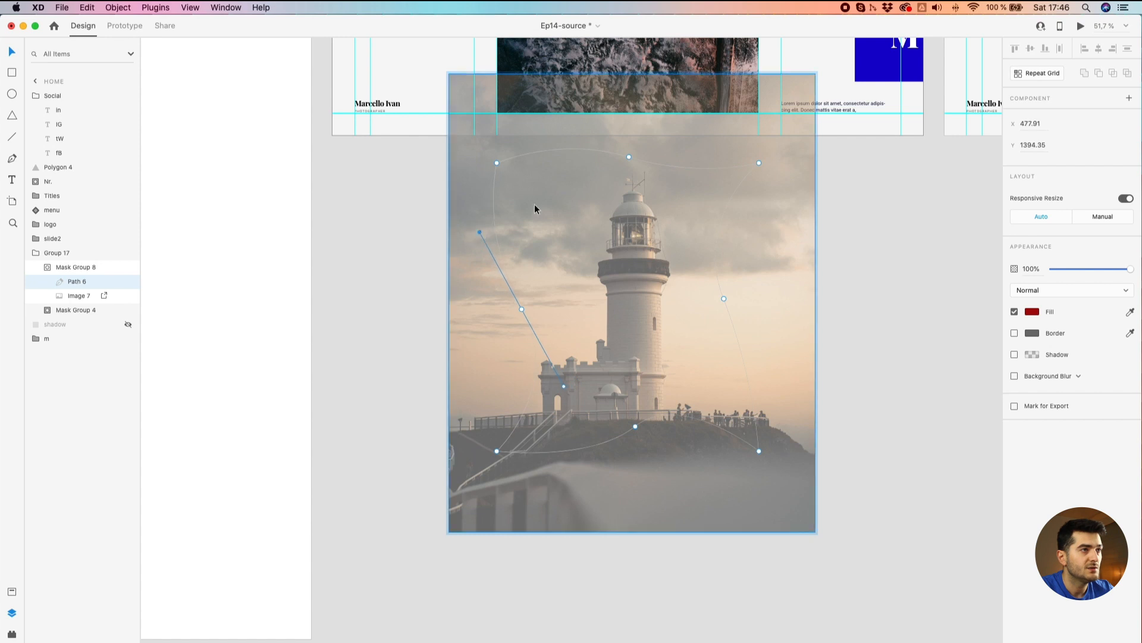
Lower the top edge's middle anchor of Path 6, steepen its handles, and shift the left edge's middle anchor slightly inward
{"action": "left_click_drag", "start_coordinate": [628, 157], "coordinate": [626, 174]}
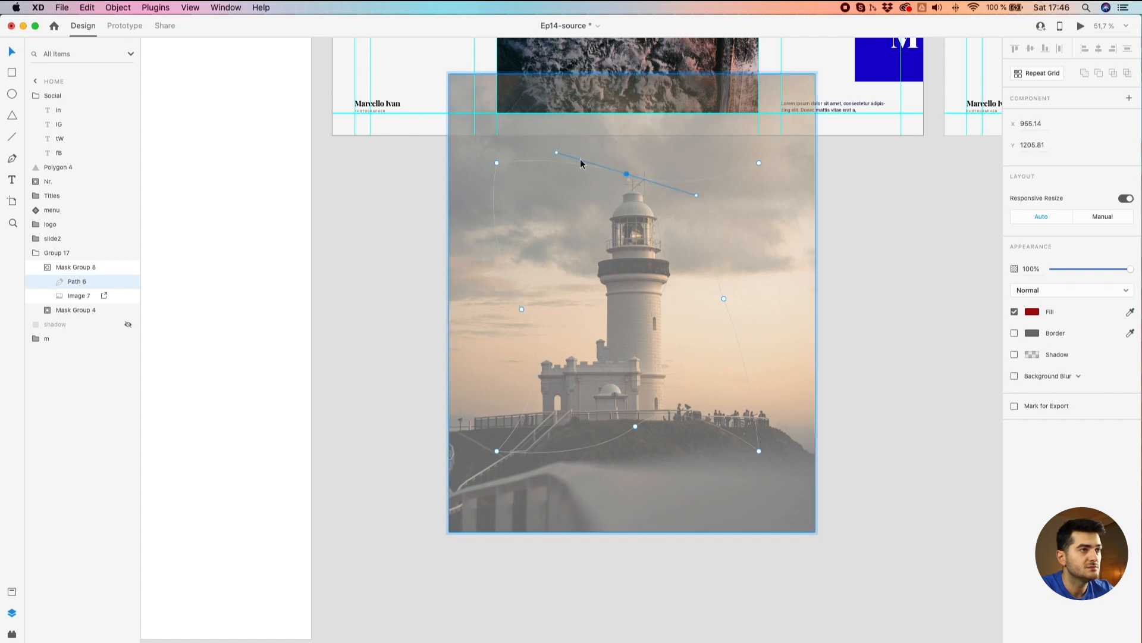
{"action": "left_click_drag", "start_coordinate": [556, 153], "coordinate": [563, 134]}
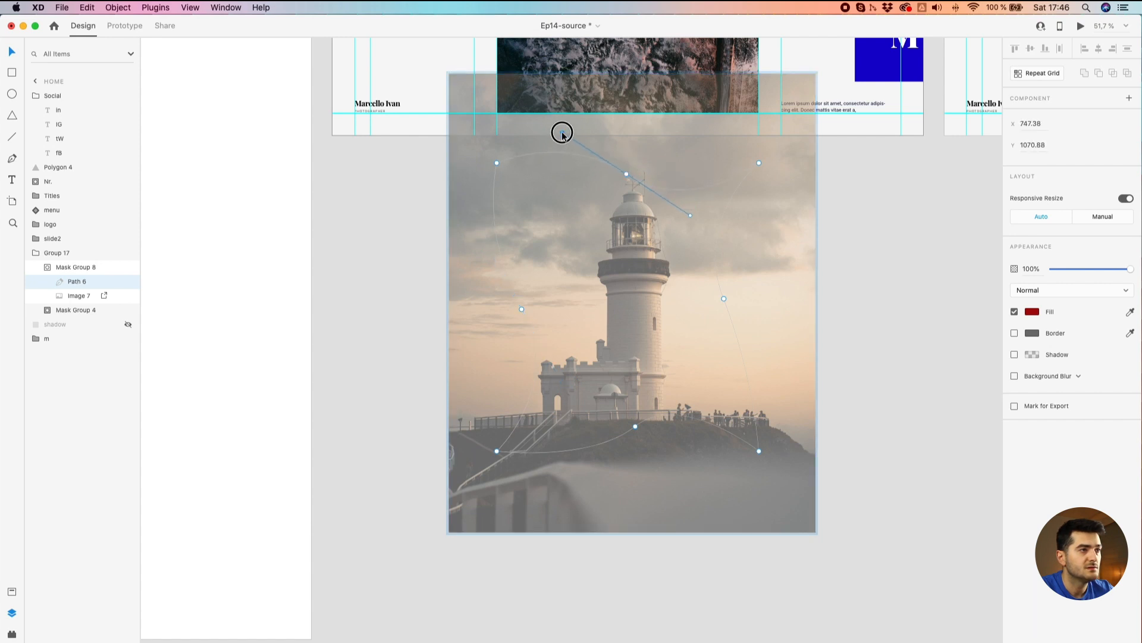
{"action": "left_click_drag", "start_coordinate": [521, 309], "coordinate": [532, 308]}
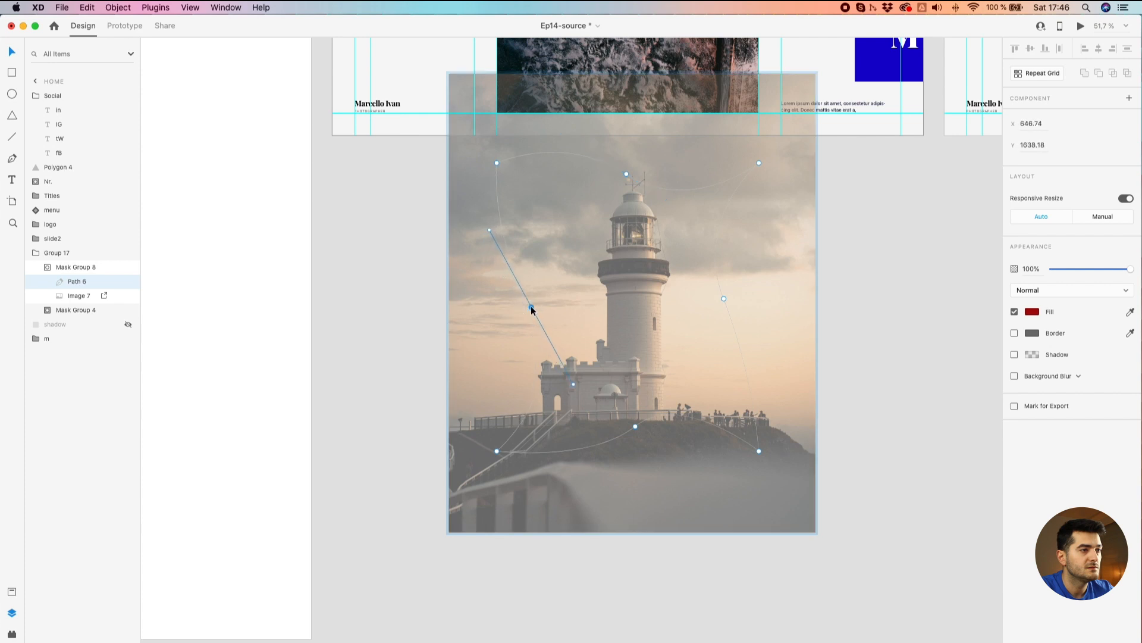
Narrow Path 6 evenly from both sides to a width of about 744
{"action": "left_click", "coordinate": [79, 296]}
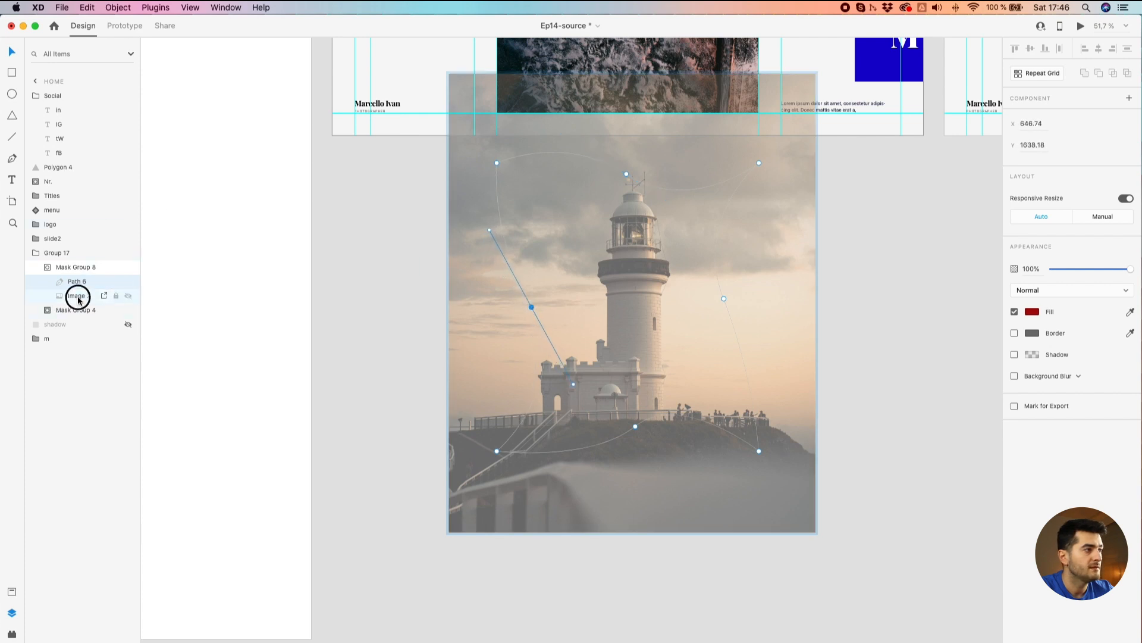
{"action": "left_click", "coordinate": [77, 283]}
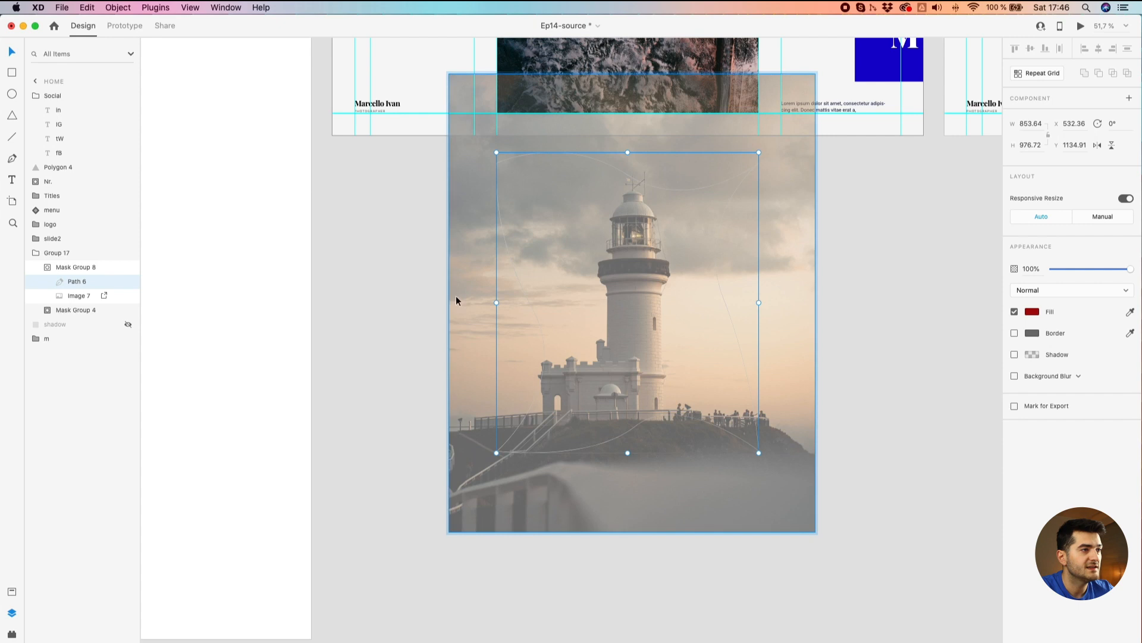
{"action": "left_click_drag", "start_coordinate": [497, 302], "coordinate": [512, 302]}
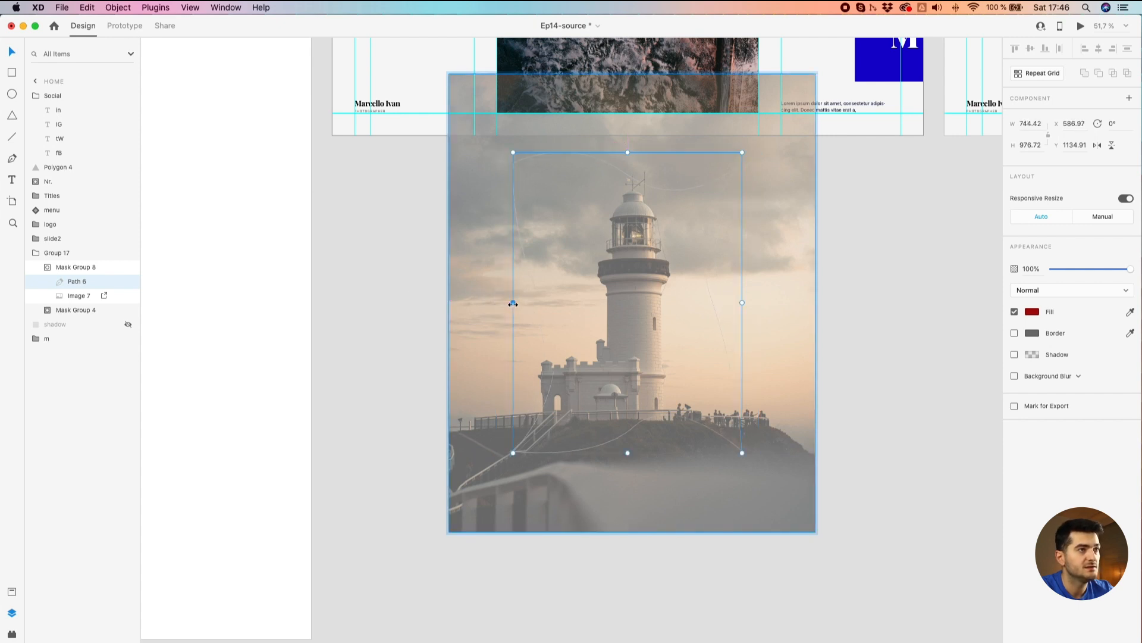
Scale Image 7 inside the mask down to 1024 × 1280 around its centre and rotate it 12°
{"action": "left_click", "coordinate": [464, 301]}
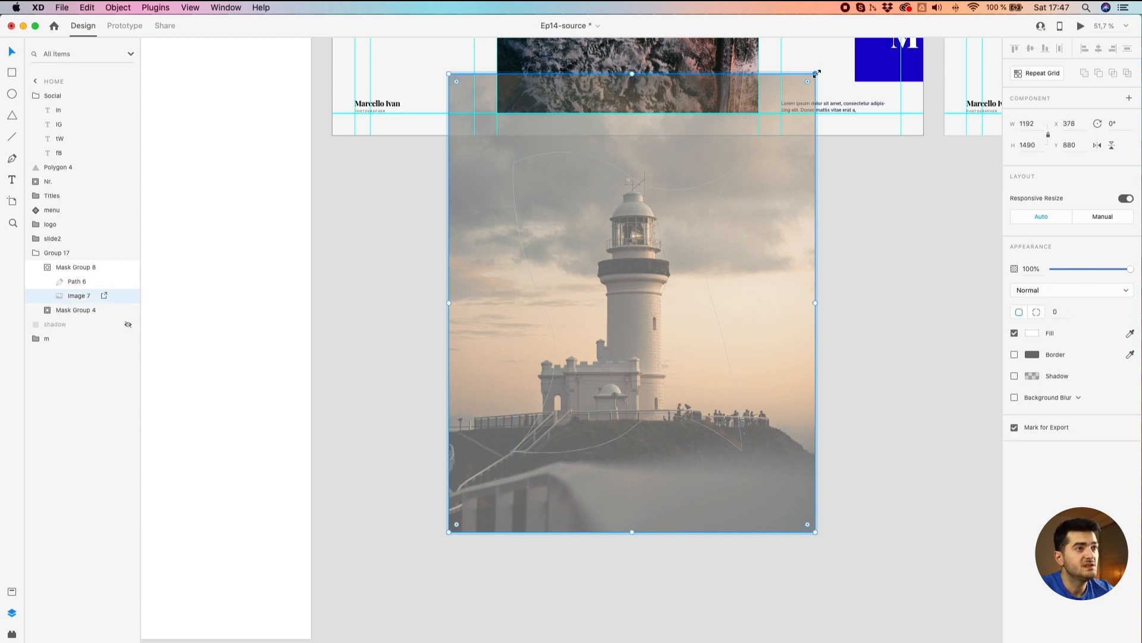
{"action": "left_click_drag", "start_coordinate": [817, 72], "coordinate": [791, 96]}
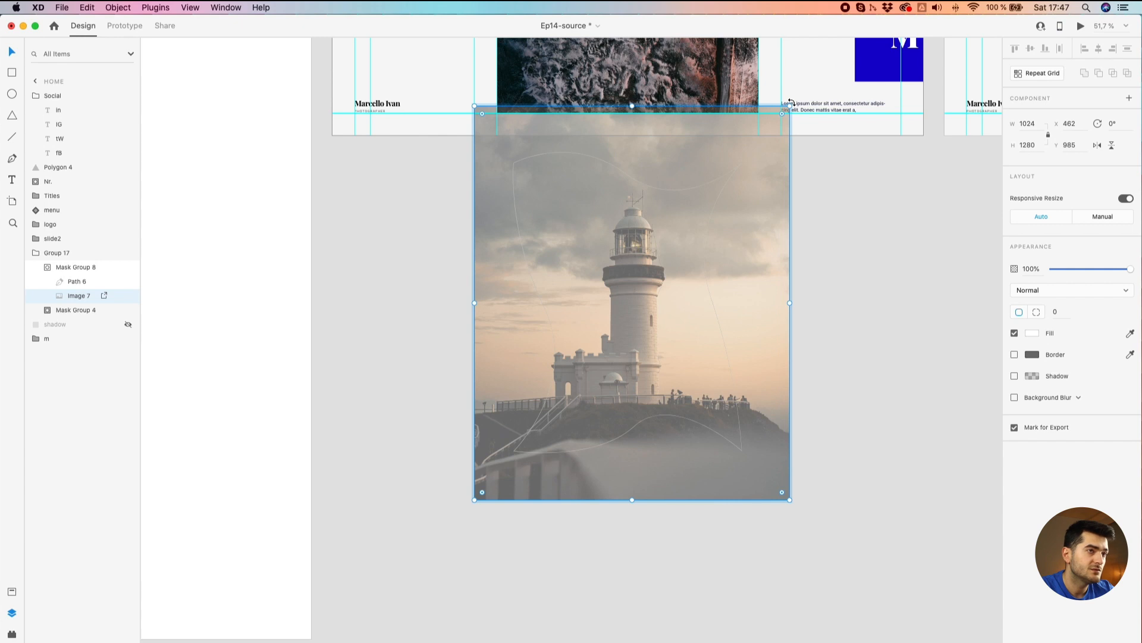
{"action": "left_click_drag", "start_coordinate": [791, 103], "coordinate": [819, 150]}
{"action": "scroll", "coordinate": [709, 450], "scroll_direction": "up", "scroll_amount": 5}
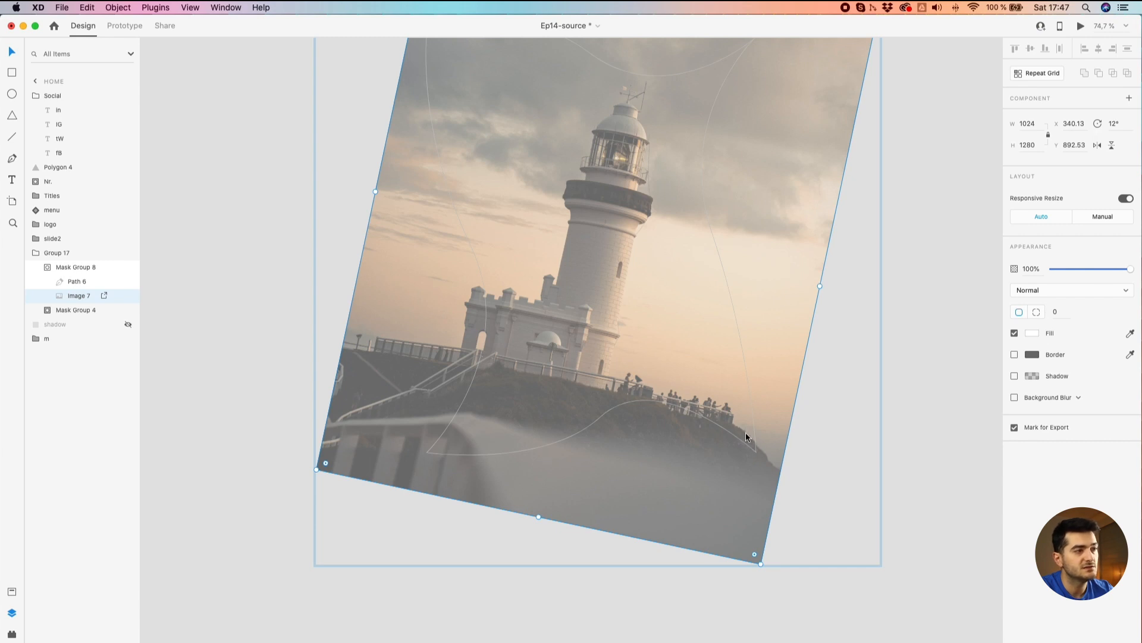
{"action": "scroll", "coordinate": [665, 391], "scroll_direction": "down", "scroll_amount": 2}
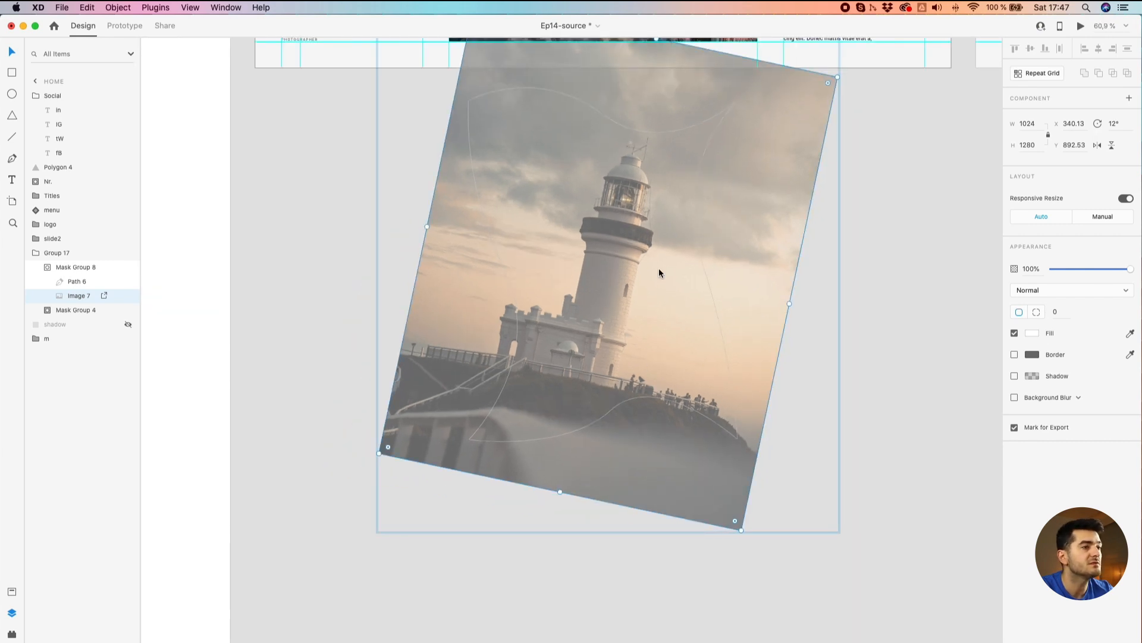
{"action": "scroll", "coordinate": [658, 273], "scroll_direction": "down", "scroll_amount": 3}
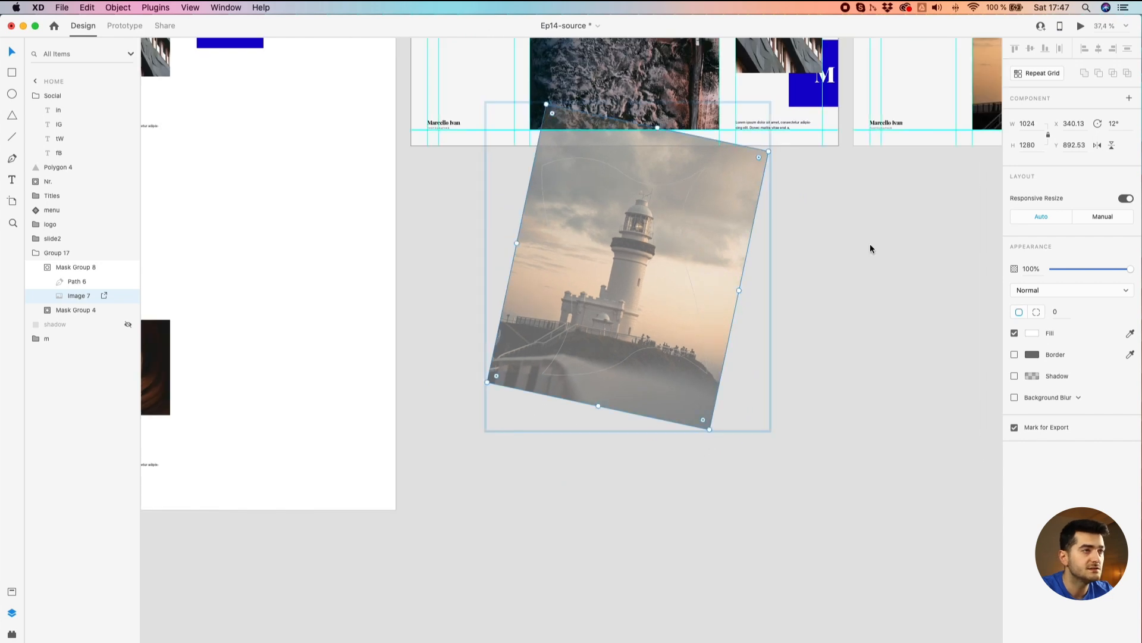
{"action": "key", "text": "Delete"}
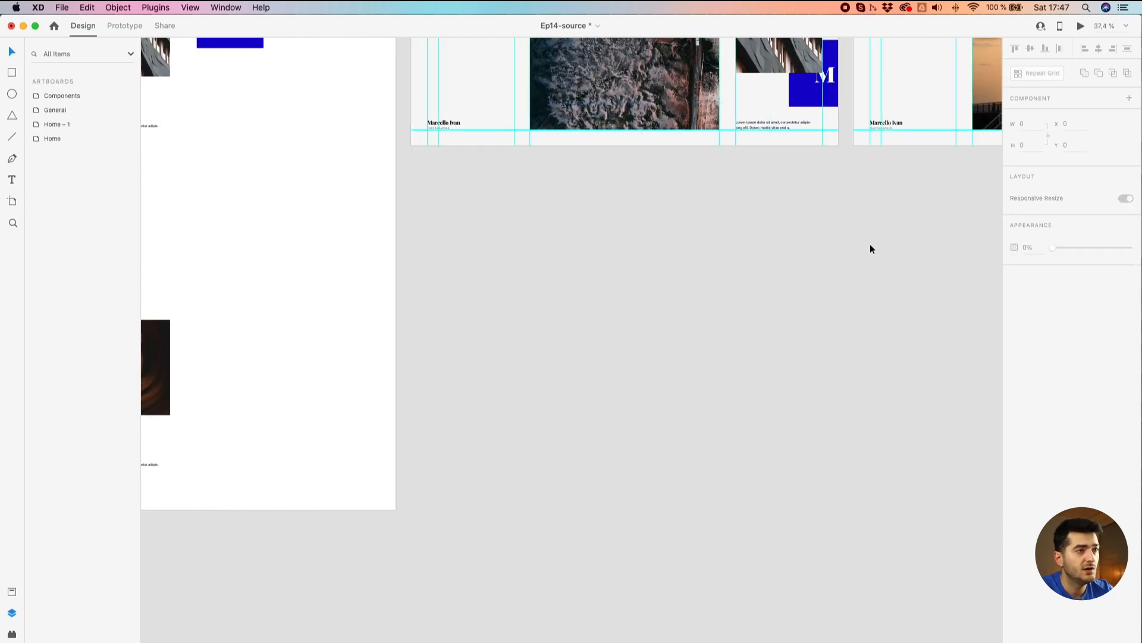
Compare the wave-masked lighthouse image below the Home artboard with the image group on Home – 1
{"action": "left_click_drag", "start_coordinate": [872, 233], "coordinate": [668, 391]}
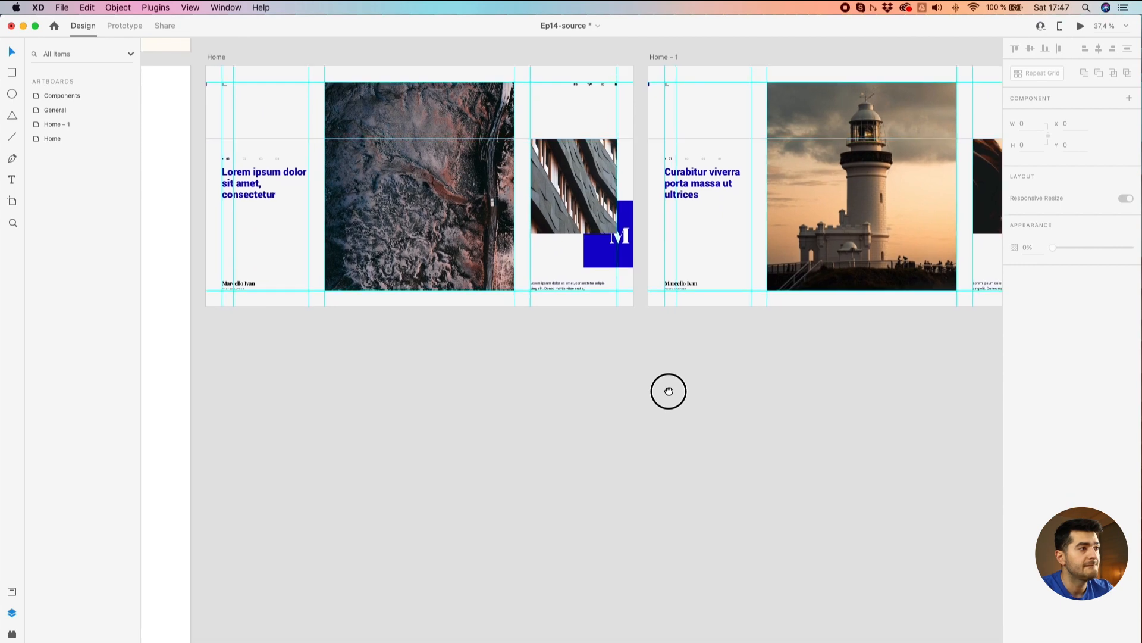
{"action": "left_click", "coordinate": [817, 217]}
{"action": "left_click_drag", "start_coordinate": [818, 219], "coordinate": [660, 383]}
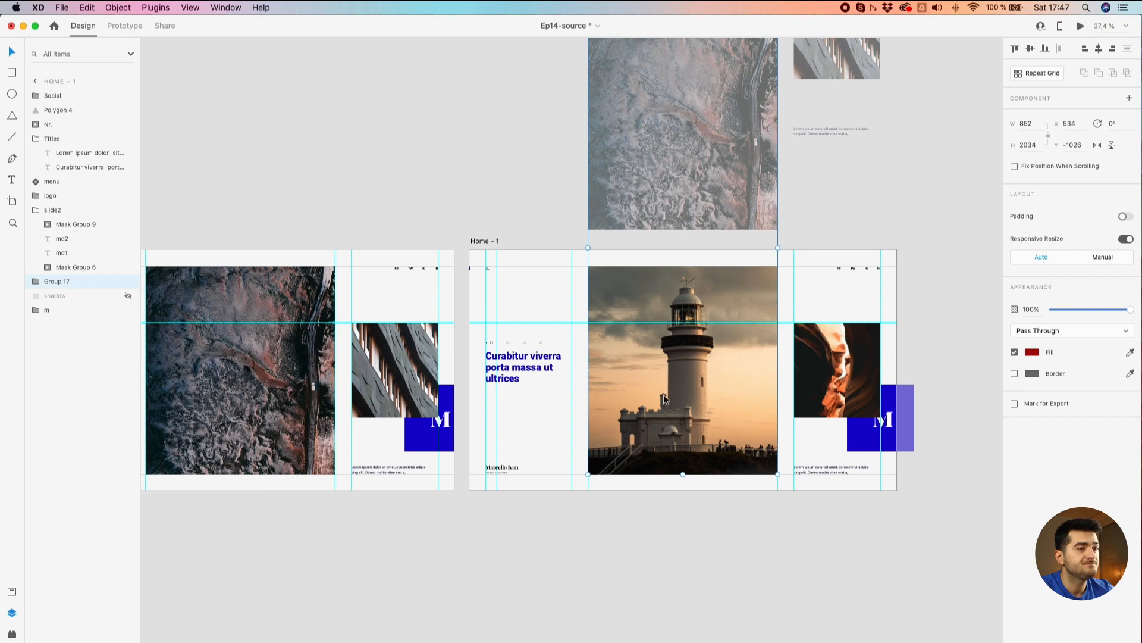
{"action": "scroll", "coordinate": [660, 383], "scroll_direction": "down", "scroll_amount": 3}
{"action": "left_click", "coordinate": [413, 436]}
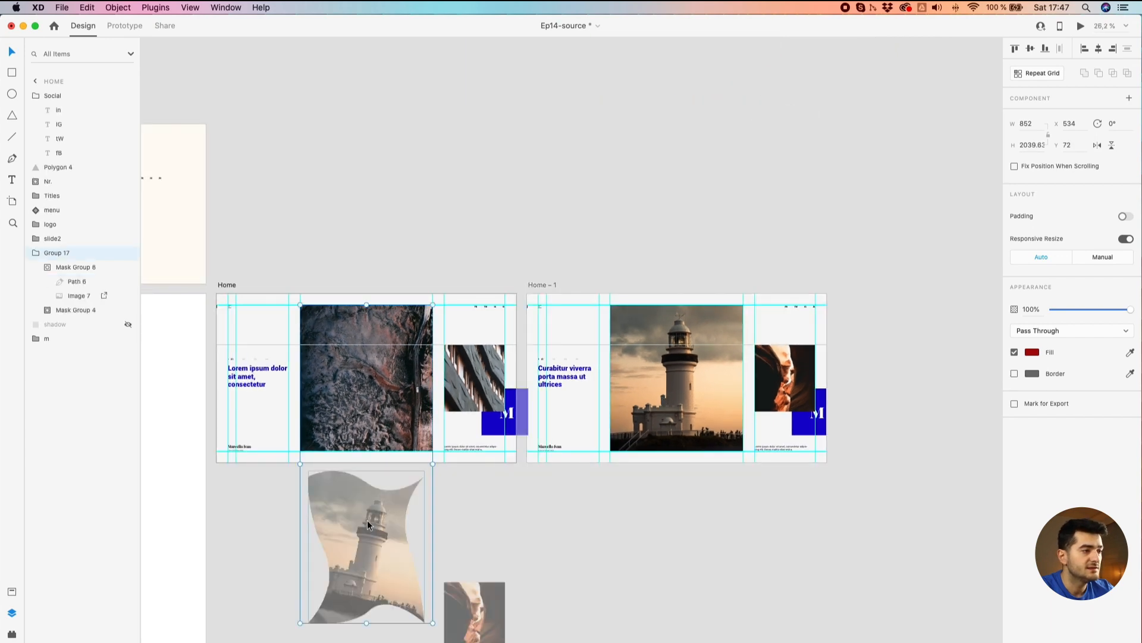
{"action": "double_click", "coordinate": [367, 520]}
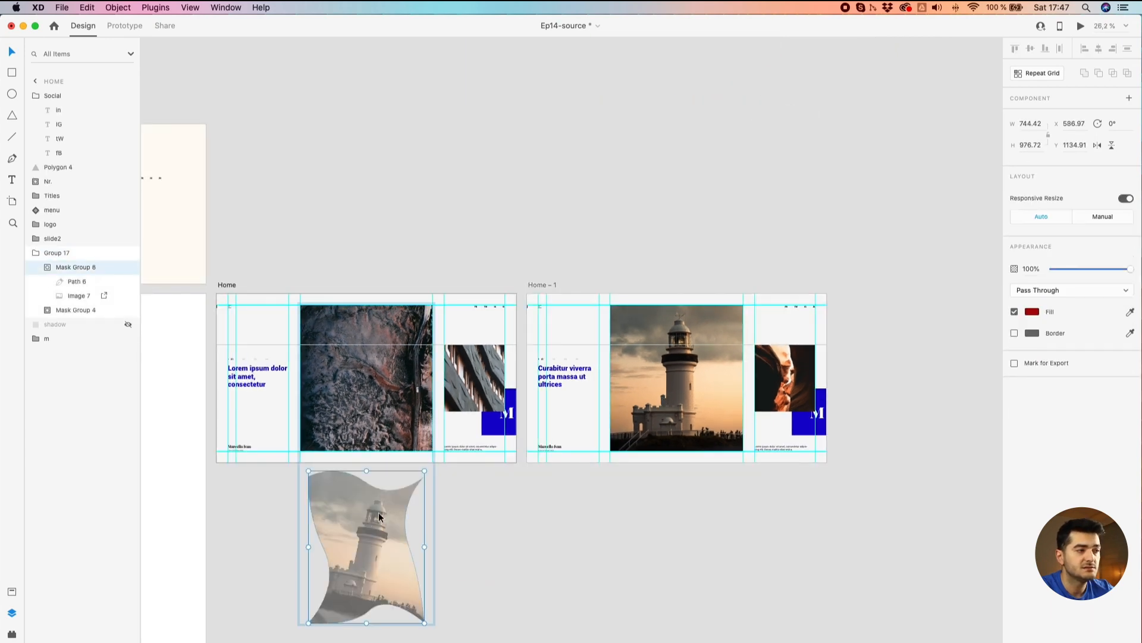
{"action": "left_click", "coordinate": [674, 409]}
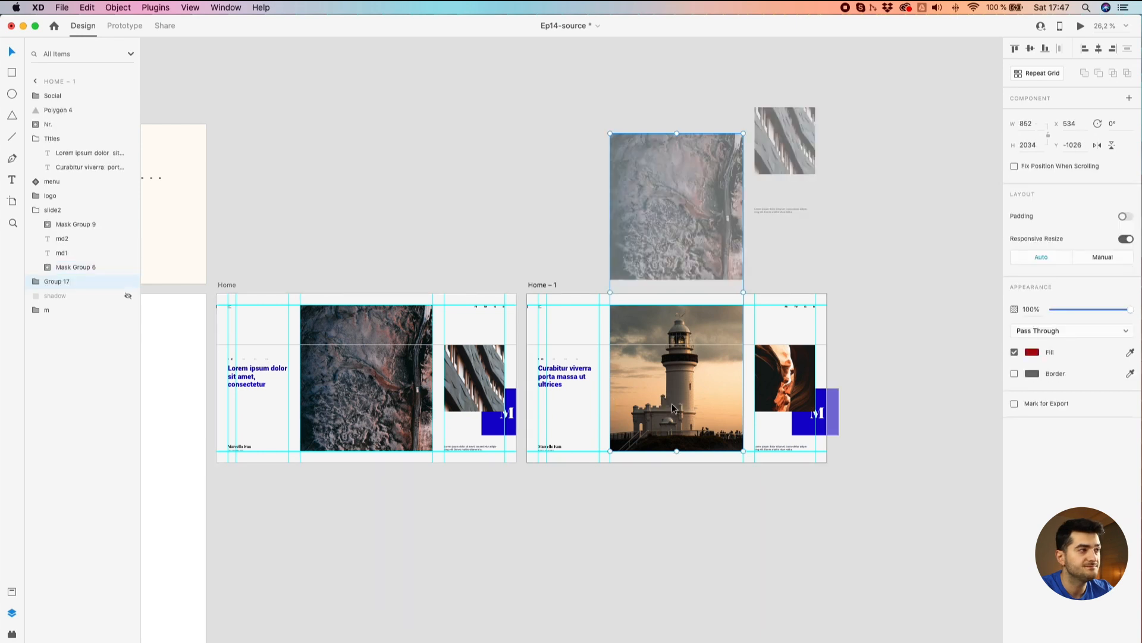
{"action": "scroll", "coordinate": [674, 408], "scroll_direction": "up", "scroll_amount": 3}
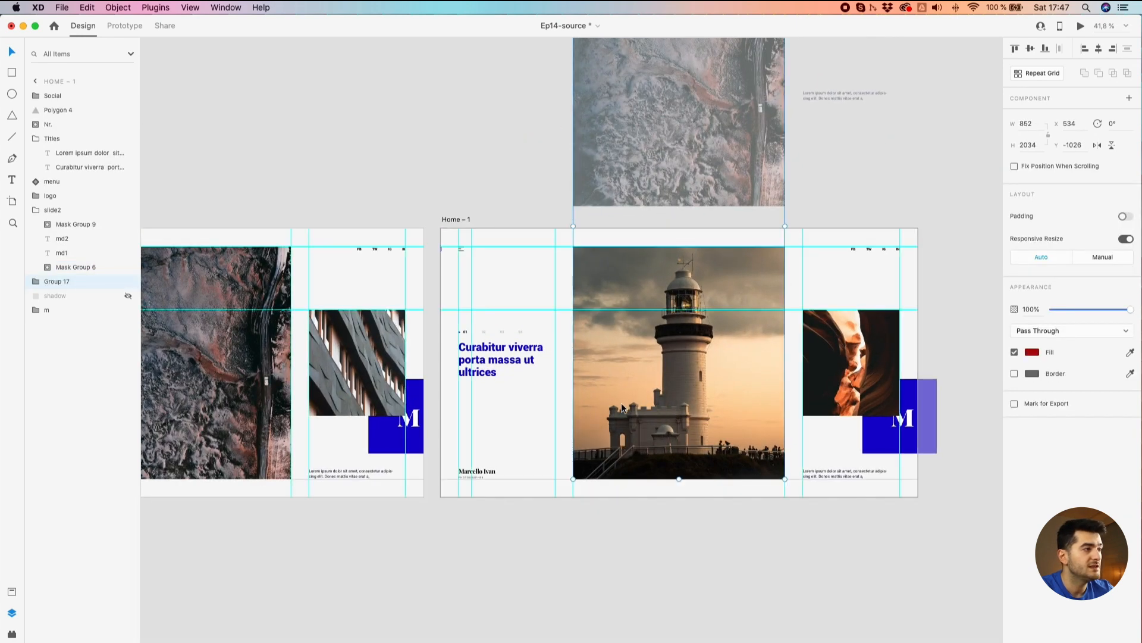
{"action": "left_click", "coordinate": [405, 226]}
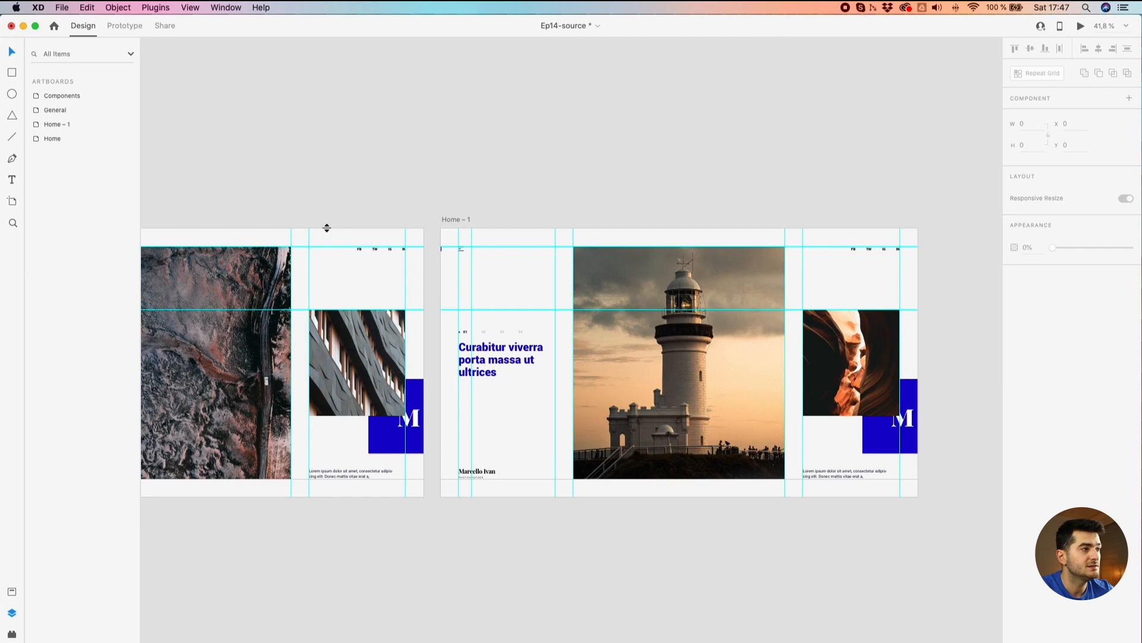
Switch to prototyping and link the image group Group 17 on Home to the Home – 1 artboard
{"action": "left_click", "coordinate": [141, 31]}
{"action": "left_click", "coordinate": [204, 274]}
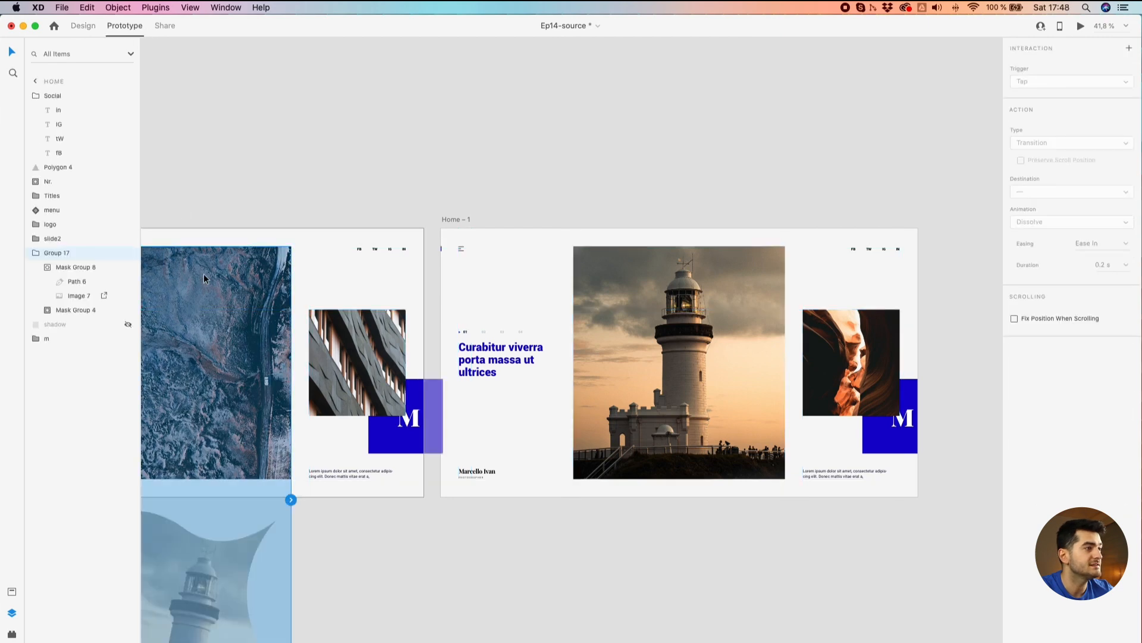
{"action": "scroll", "coordinate": [299, 425], "scroll_direction": "down", "scroll_amount": 2}
{"action": "left_click_drag", "start_coordinate": [269, 187], "coordinate": [458, 92]}
{"action": "left_click", "coordinate": [461, 90]}
{"action": "left_click", "coordinate": [419, 253]}
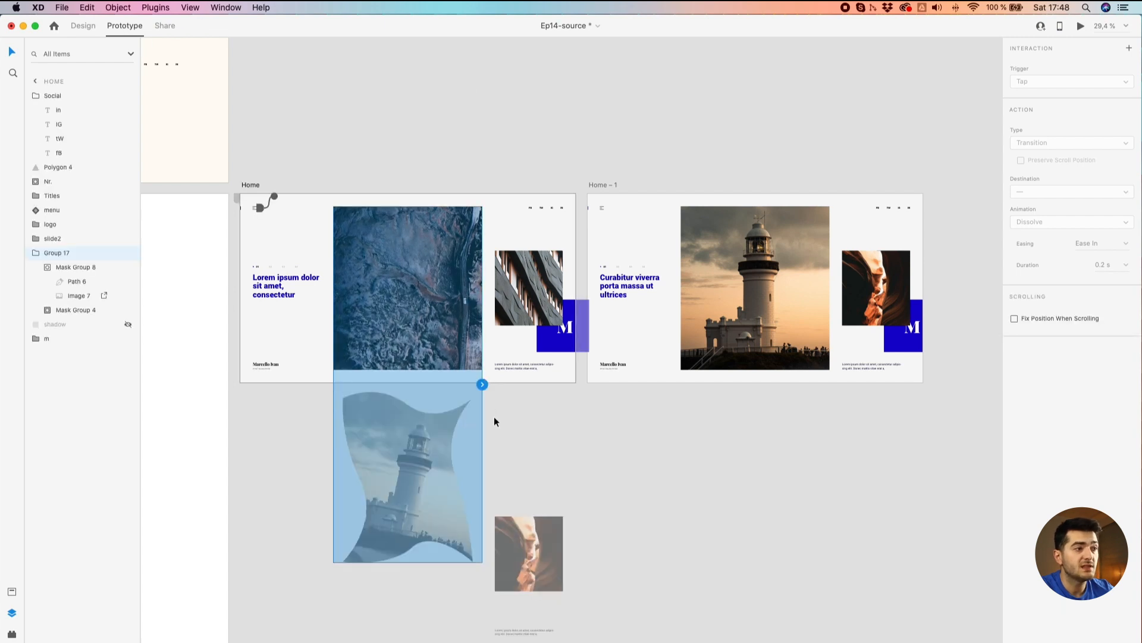
{"action": "left_click_drag", "start_coordinate": [482, 384], "coordinate": [762, 286]}
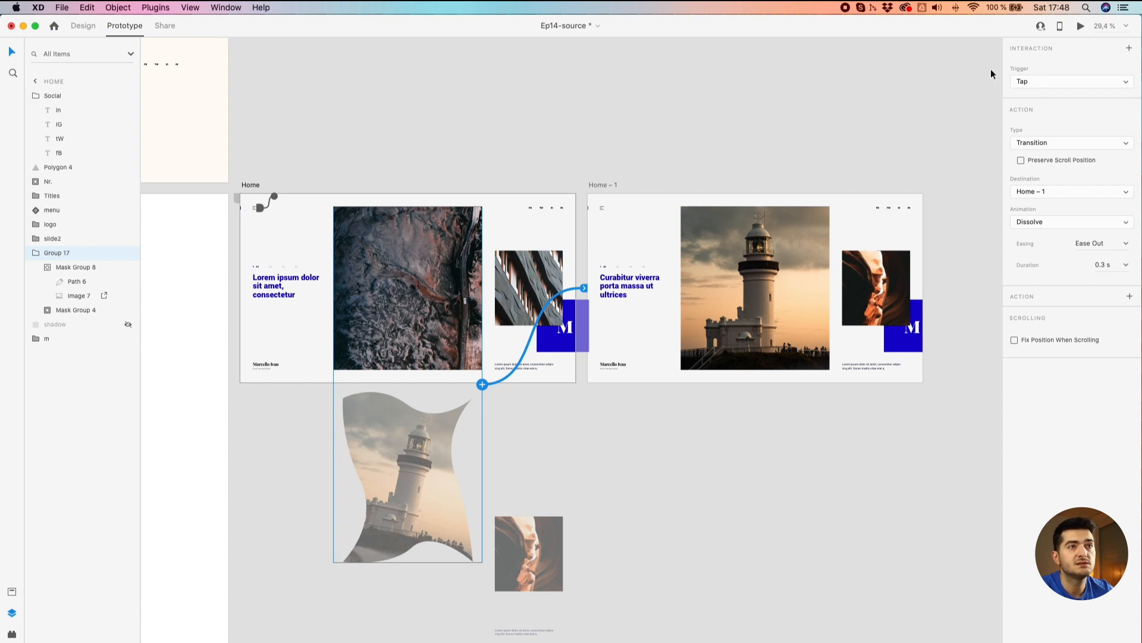
Set the link's trigger to Drag with Auto-Animate to Home – 1 and Ease Out easing
{"action": "left_click", "coordinate": [1044, 81]}
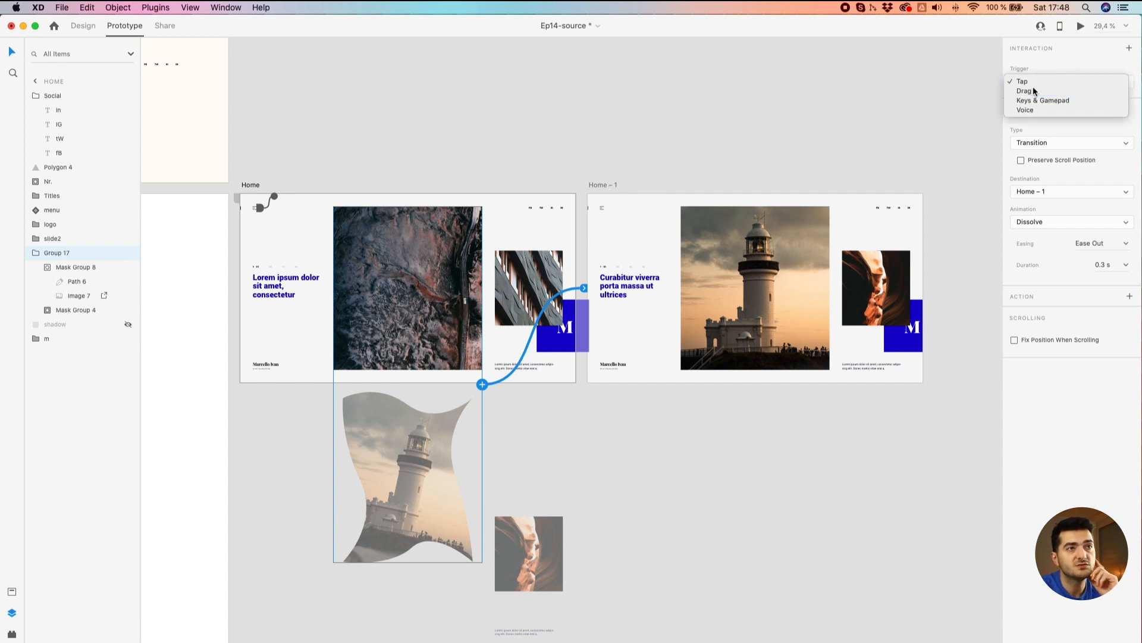
{"action": "left_click", "coordinate": [1034, 90]}
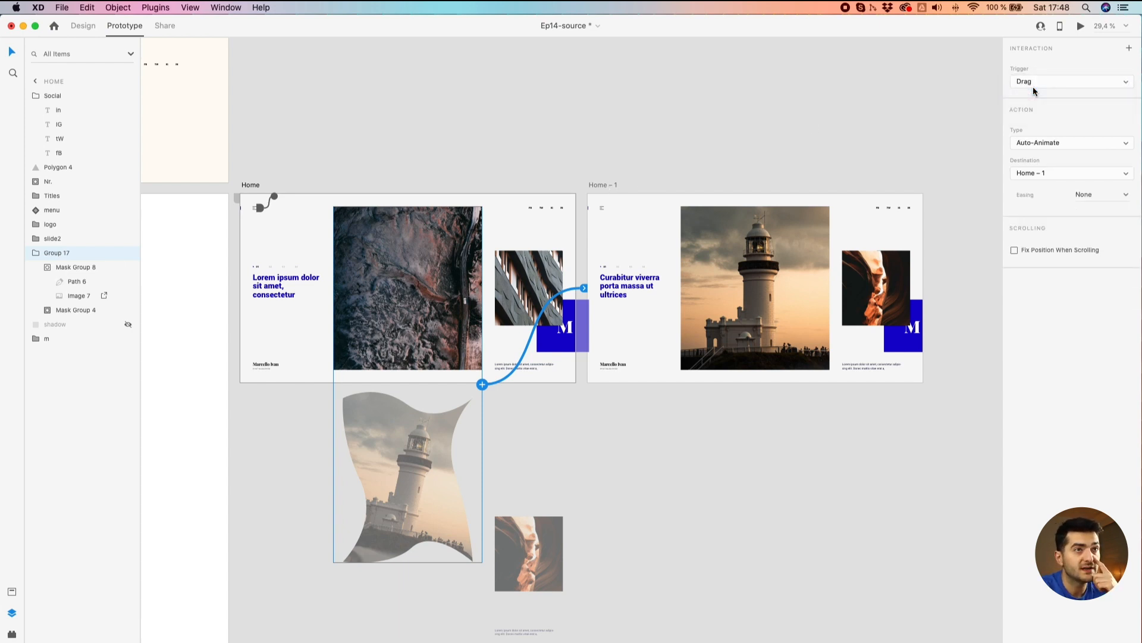
{"action": "left_click", "coordinate": [1126, 194]}
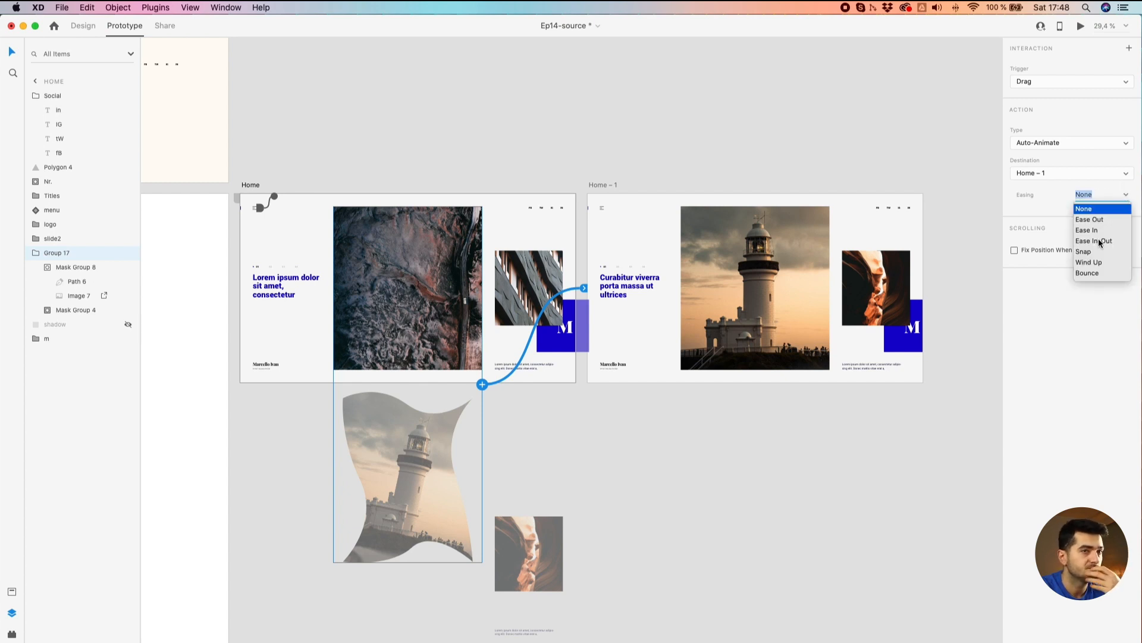
{"action": "left_click", "coordinate": [1091, 219]}
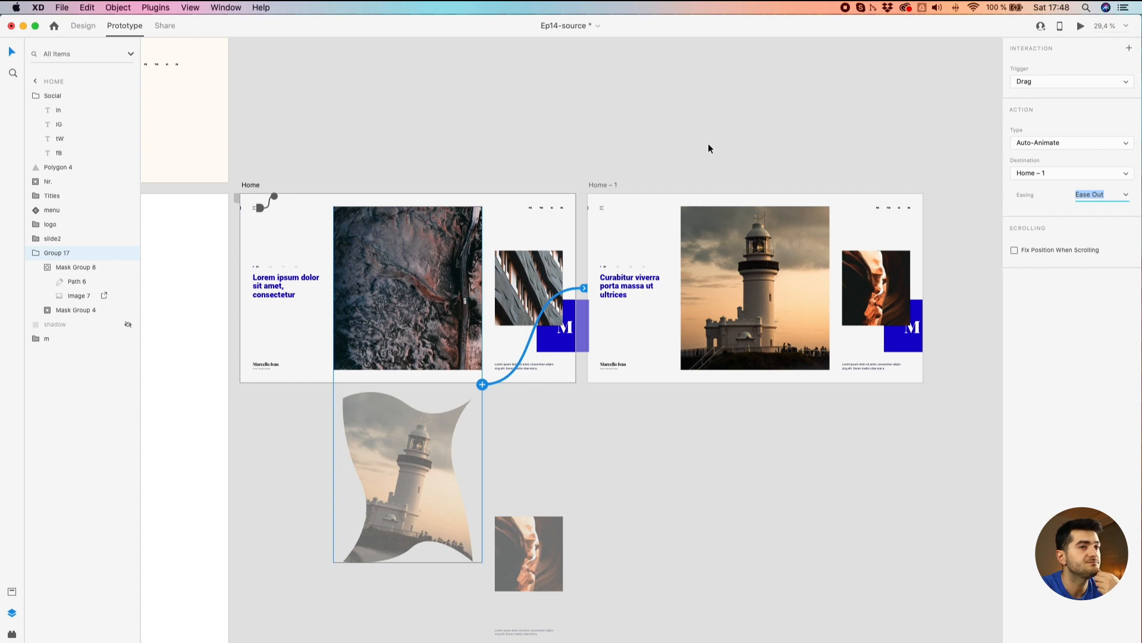
Preview the prototype from the Home artboard, test the upward drag on the main image, and close the preview
{"action": "left_click", "coordinate": [348, 154]}
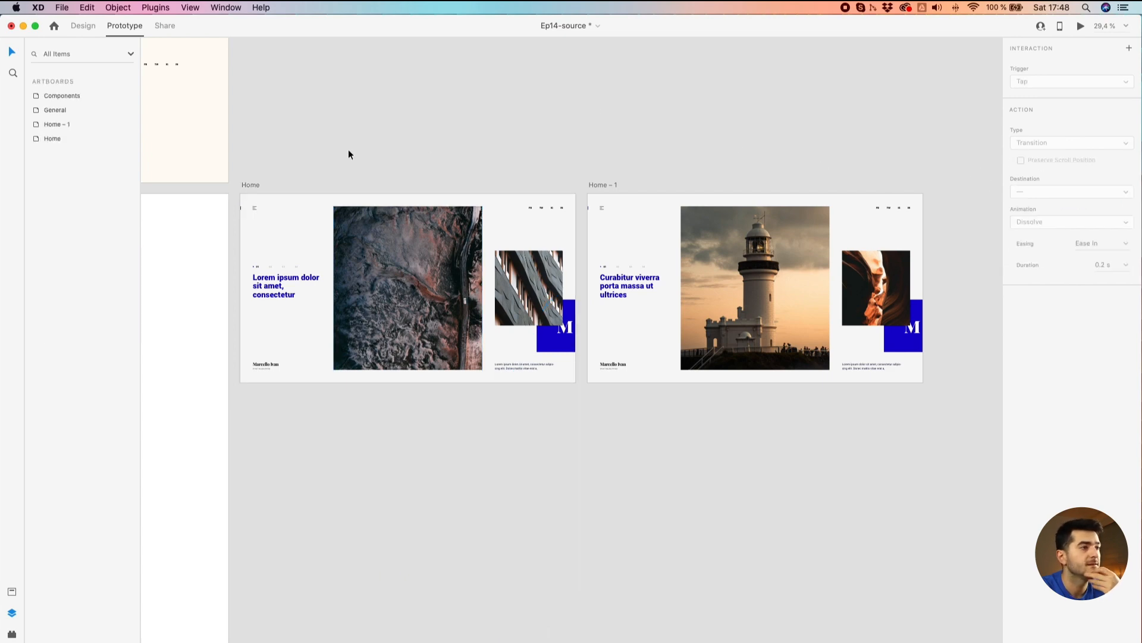
{"action": "left_click", "coordinate": [247, 184]}
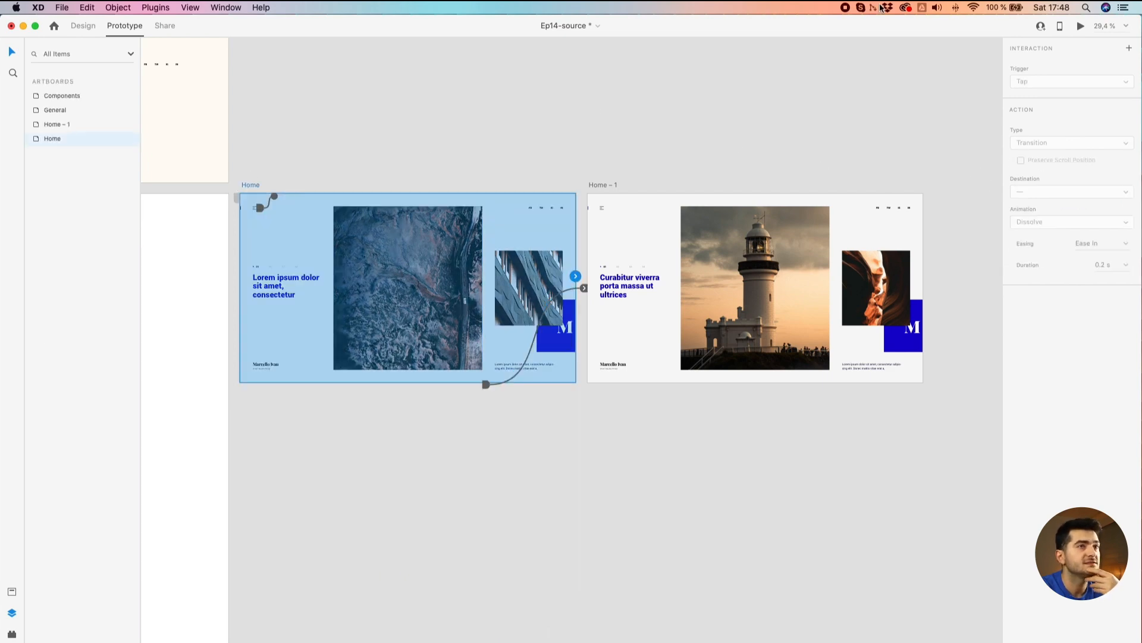
{"action": "left_click", "coordinate": [1081, 26]}
{"action": "left_click_drag", "start_coordinate": [198, 17], "coordinate": [569, 228]}
{"action": "left_click_drag", "start_coordinate": [656, 238], "coordinate": [316, 81]}
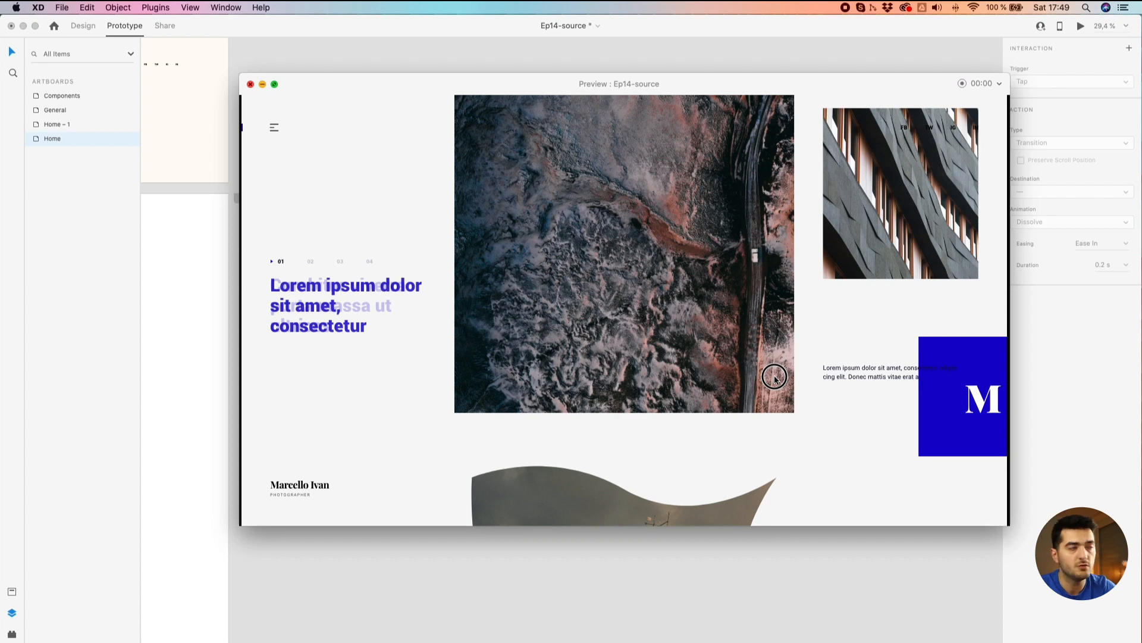
{"action": "left_click_drag", "start_coordinate": [775, 379], "coordinate": [811, 172]}
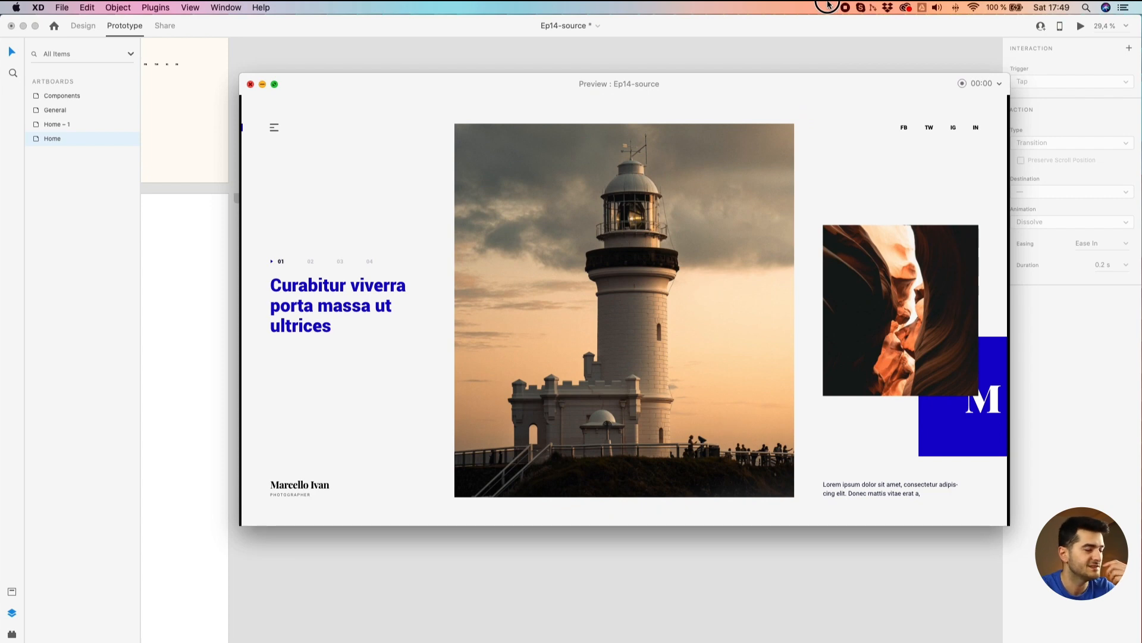
{"action": "left_click_drag", "start_coordinate": [827, 5], "coordinate": [664, 24]}
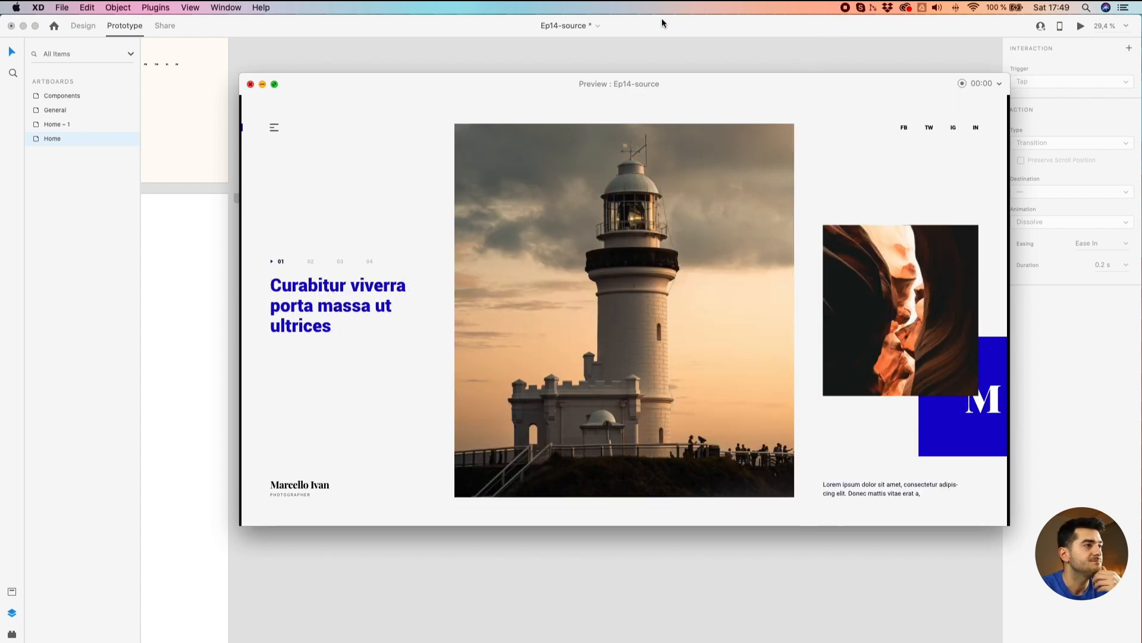
{"action": "left_click", "coordinate": [250, 84]}
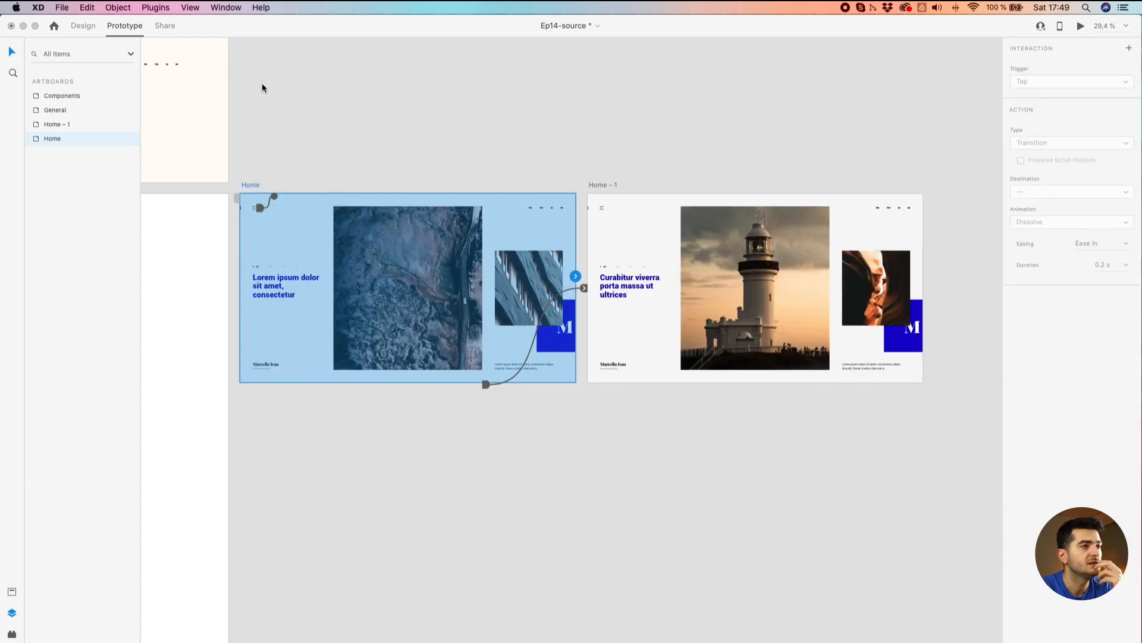
Open the mask path (Path 2) of the aerial road image above Home – 1 for point editing in Design mode
{"action": "left_click", "coordinate": [573, 139]}
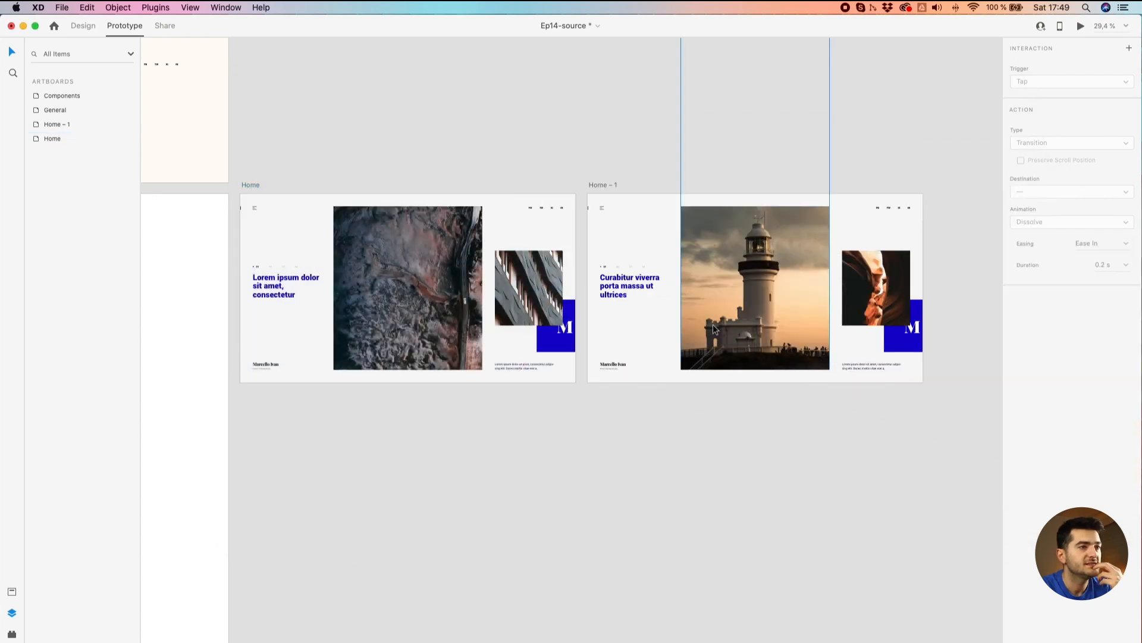
{"action": "double_click", "coordinate": [772, 294]}
{"action": "left_click", "coordinate": [769, 149]}
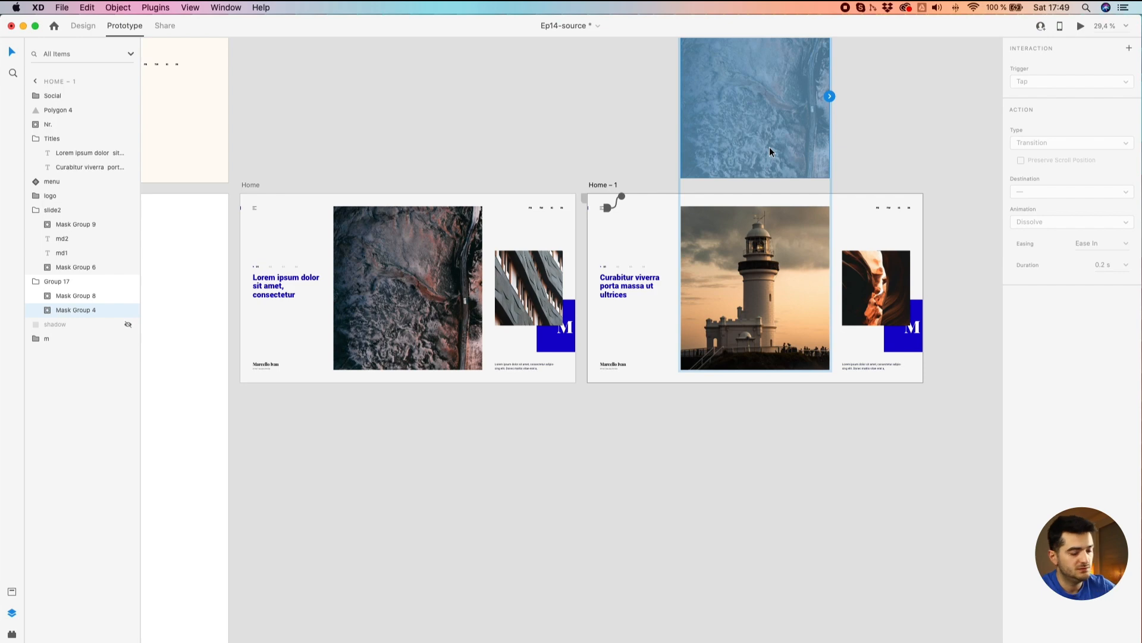
{"action": "scroll", "coordinate": [769, 149], "scroll_direction": "up", "scroll_amount": 3}
{"action": "double_click", "coordinate": [771, 144]}
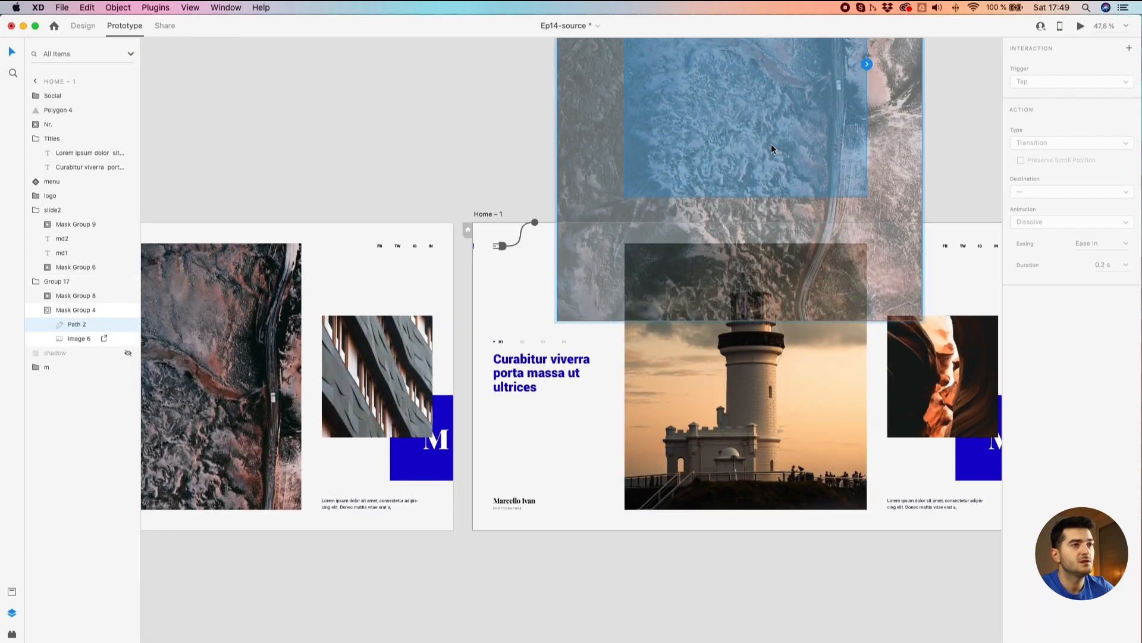
{"action": "left_click_drag", "start_coordinate": [771, 148], "coordinate": [731, 308]}
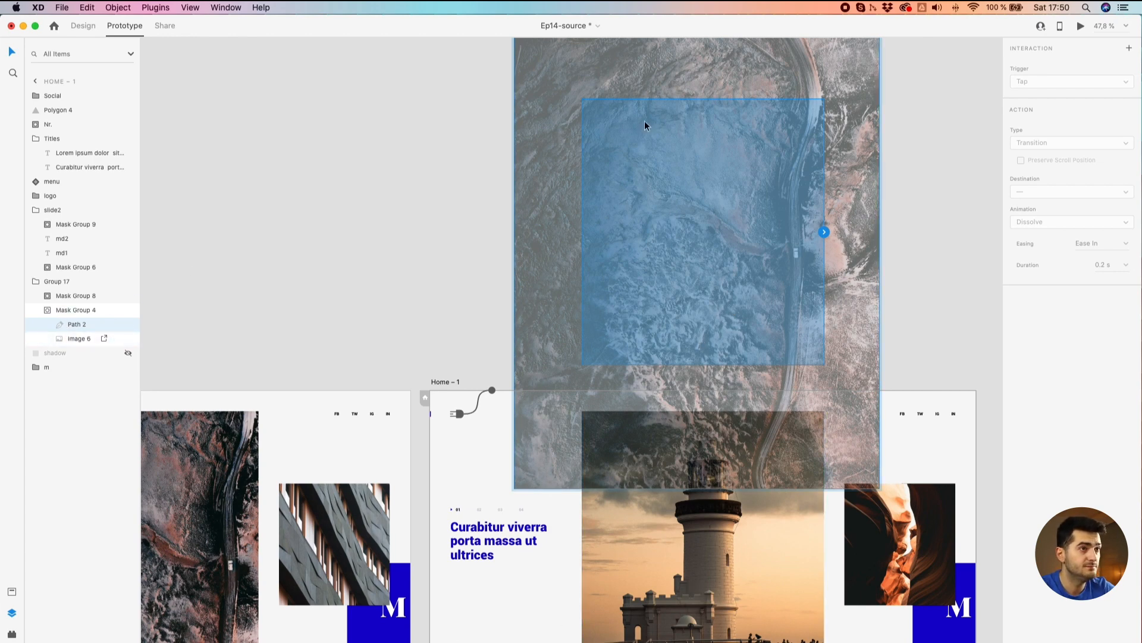
{"action": "left_click", "coordinate": [83, 26]}
{"action": "scroll", "coordinate": [687, 97], "scroll_direction": "up", "scroll_amount": 5}
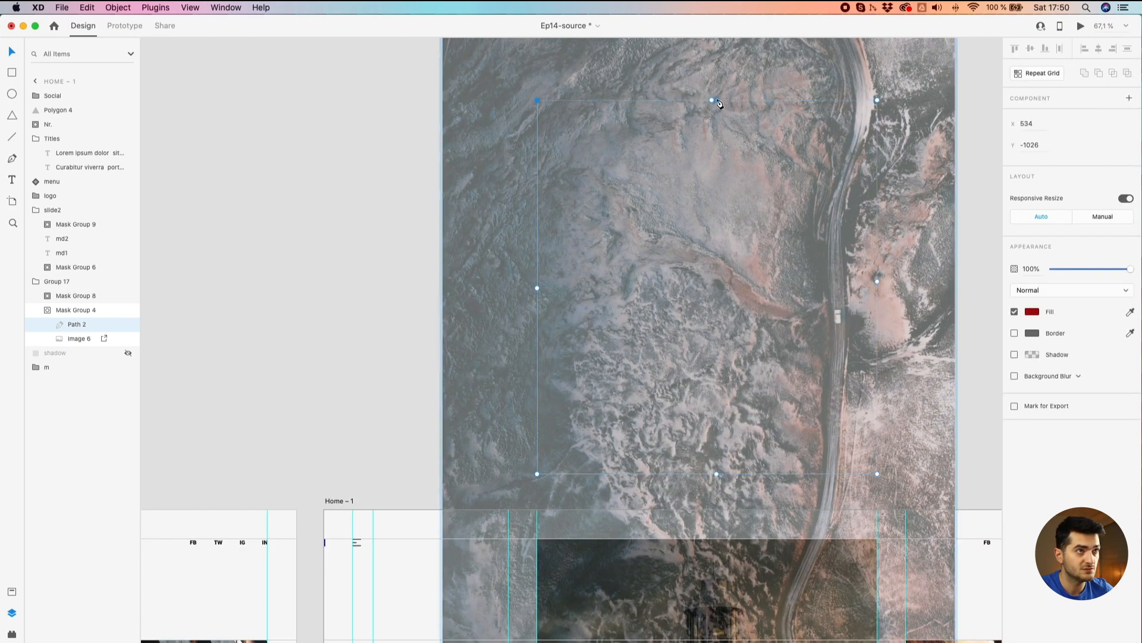
{"action": "left_click", "coordinate": [625, 113]}
{"action": "left_click_drag", "start_coordinate": [626, 114], "coordinate": [630, 130]}
{"action": "key", "text": "super+z"}
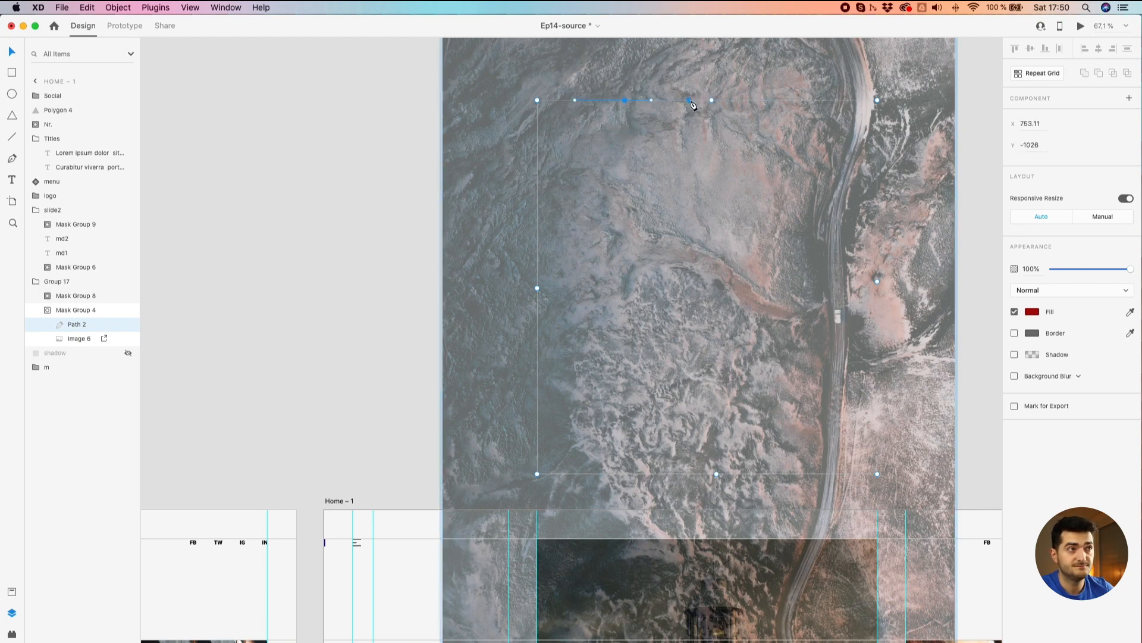
{"action": "left_click", "coordinate": [712, 100]}
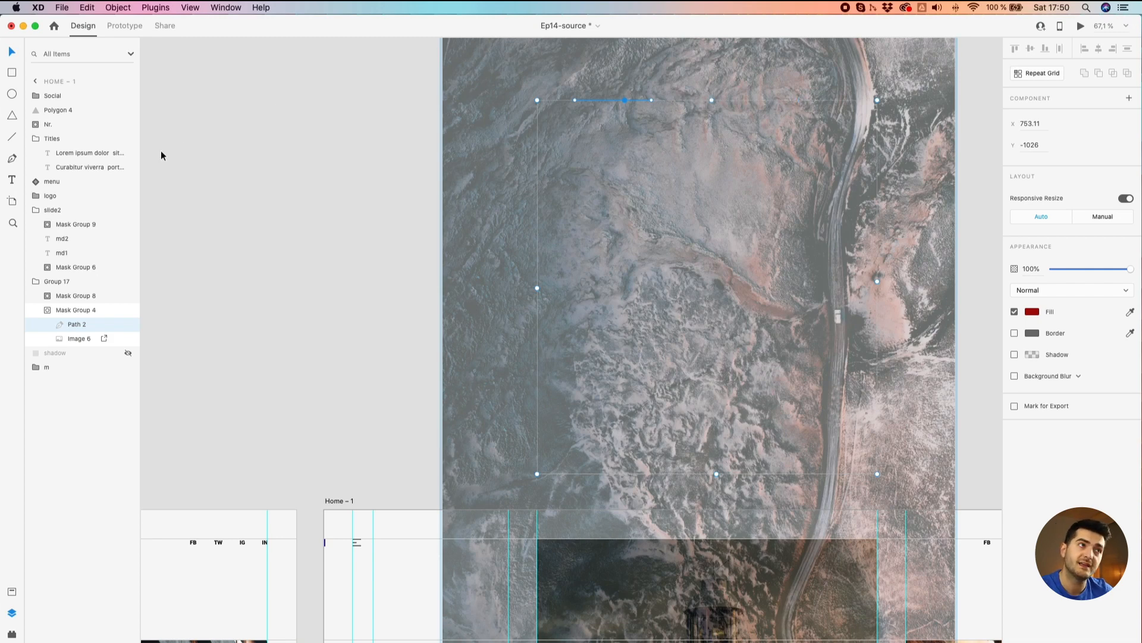
{"action": "key", "text": "Delete"}
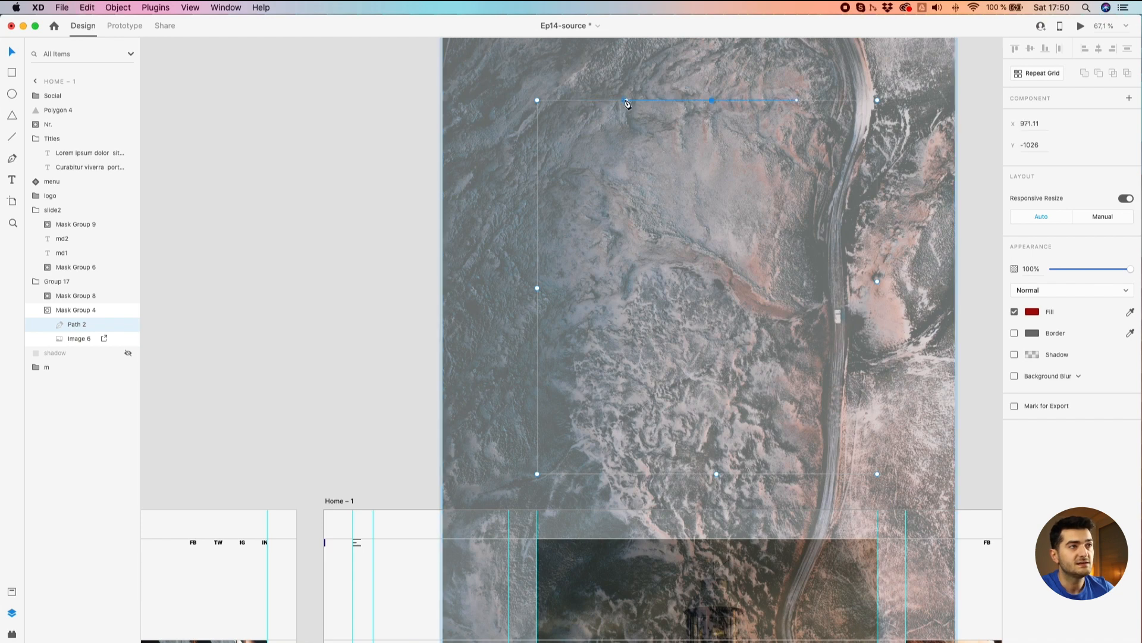
Curve all four edges of the aerial image's mask path into waves using the midpoint anchors' handles
{"action": "left_click_drag", "start_coordinate": [626, 101], "coordinate": [635, 175]}
{"action": "double_click", "coordinate": [538, 288]}
{"action": "left_click_drag", "start_coordinate": [538, 194], "coordinate": [600, 244]}
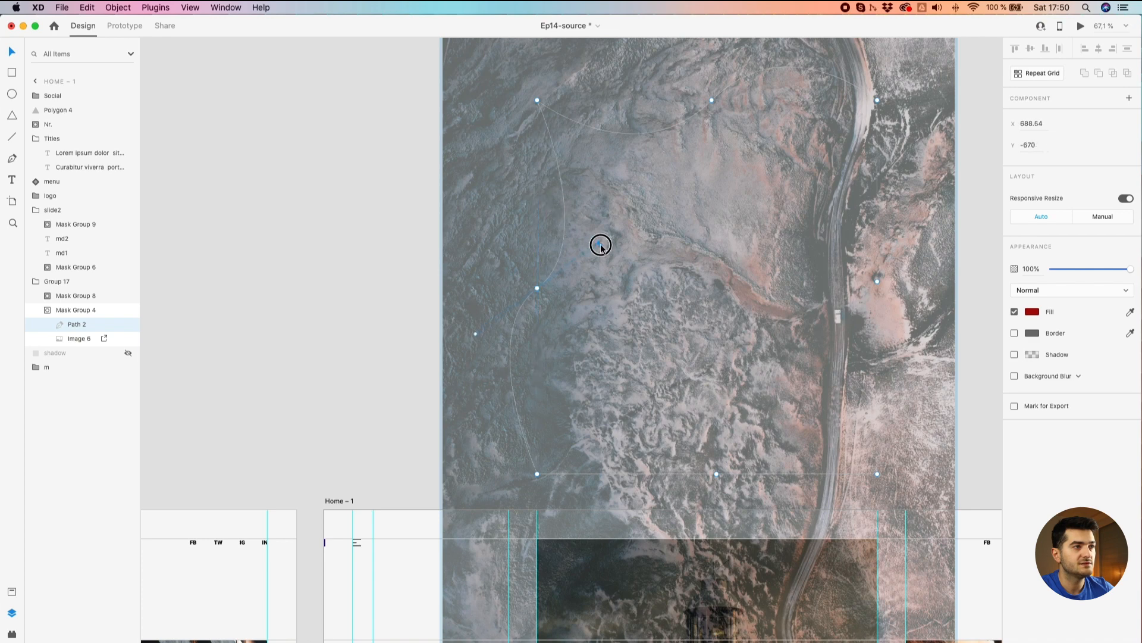
{"action": "double_click", "coordinate": [877, 282]}
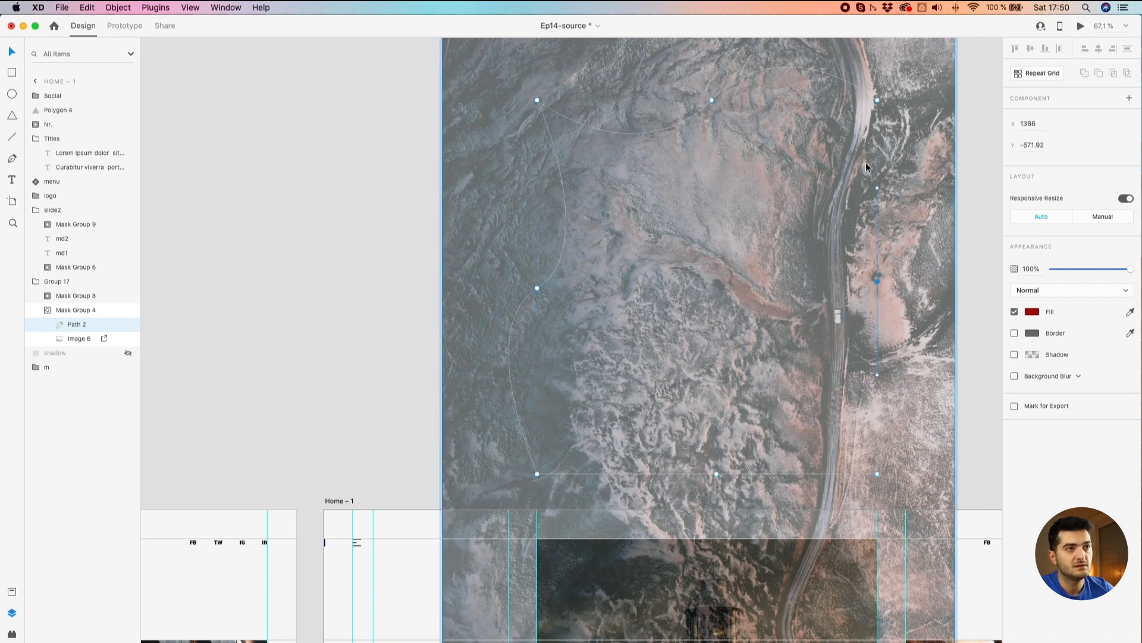
{"action": "left_click_drag", "start_coordinate": [876, 187], "coordinate": [795, 173]}
{"action": "left_click", "coordinate": [716, 473]}
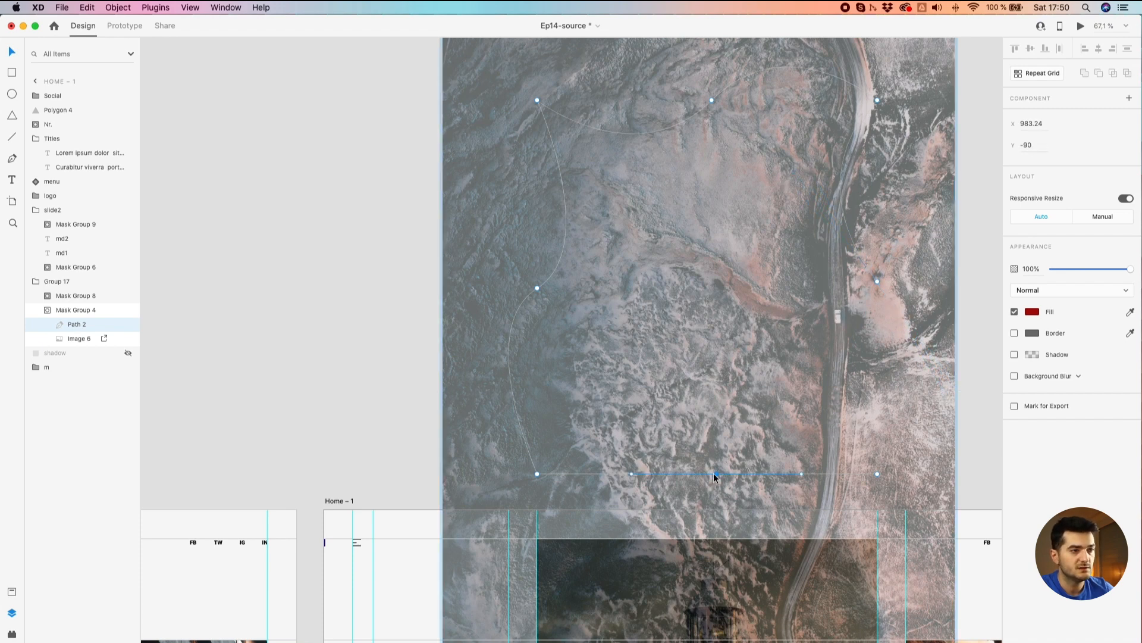
{"action": "left_click_drag", "start_coordinate": [633, 473], "coordinate": [645, 434]}
Rotate the aerial road image (Image 6) inside Mask Group 4 by -18°
{"action": "scroll", "coordinate": [647, 426], "scroll_direction": "down", "scroll_amount": 3}
{"action": "left_click", "coordinate": [785, 134]}
{"action": "scroll", "coordinate": [786, 135], "scroll_direction": "down", "scroll_amount": 3}
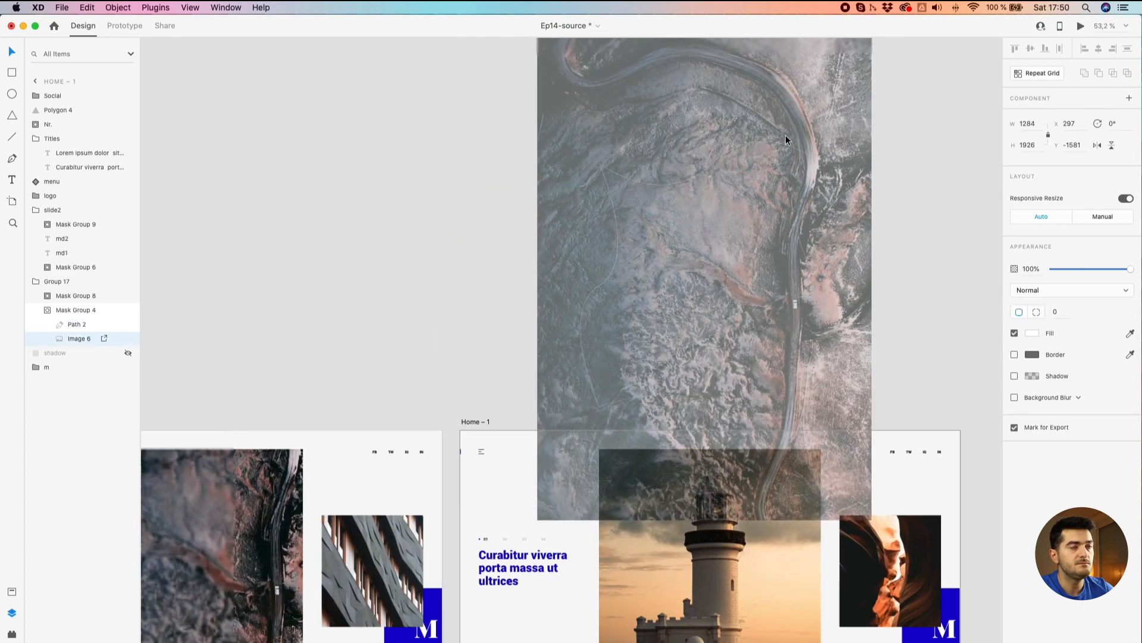
{"action": "scroll", "coordinate": [814, 83], "scroll_direction": "up", "scroll_amount": 3}
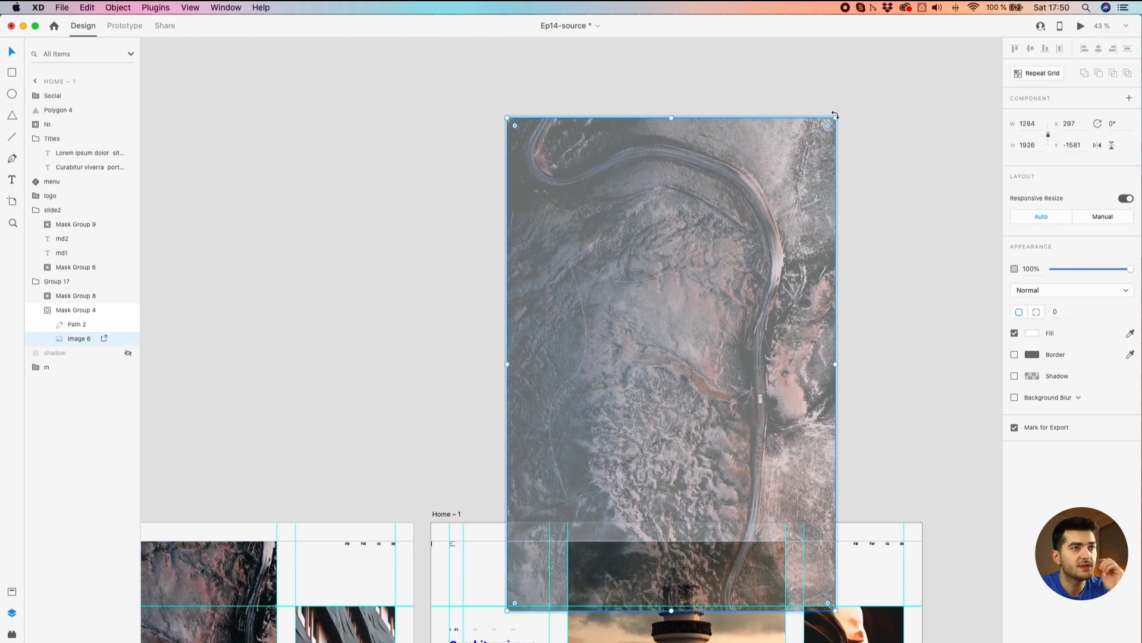
{"action": "left_click_drag", "start_coordinate": [835, 115], "coordinate": [742, 114]}
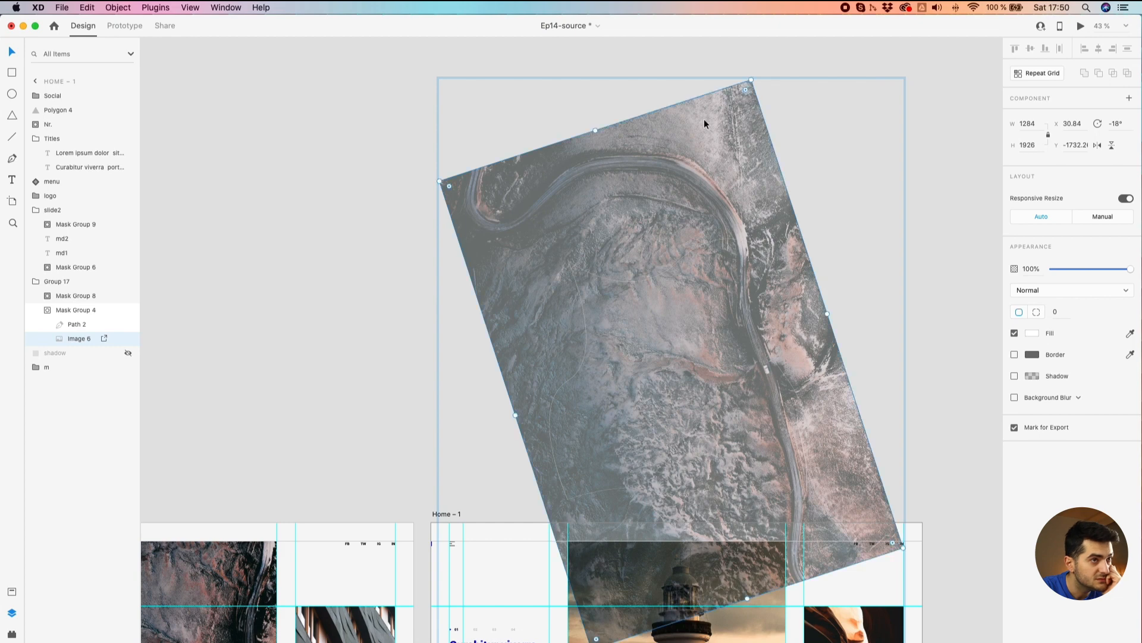
Narrow the wave-shaped Path 2 mask symmetrically about its centre to a width of about 764, and leave the group
{"action": "left_click", "coordinate": [75, 327]}
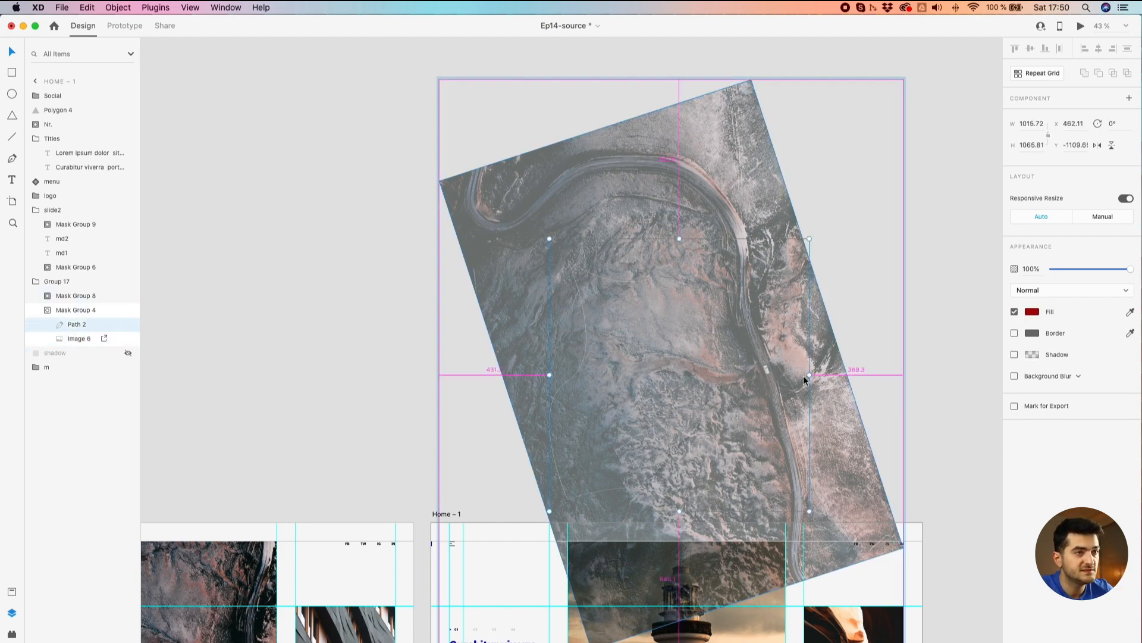
{"action": "left_click_drag", "start_coordinate": [810, 375], "coordinate": [777, 375]}
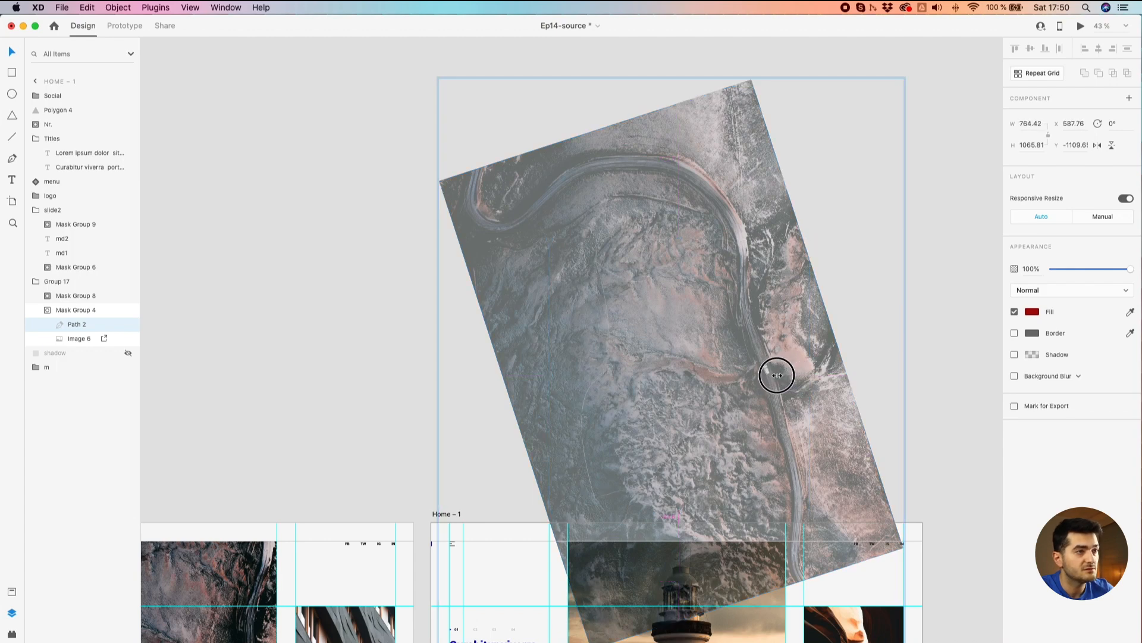
{"action": "left_click", "coordinate": [349, 280]}
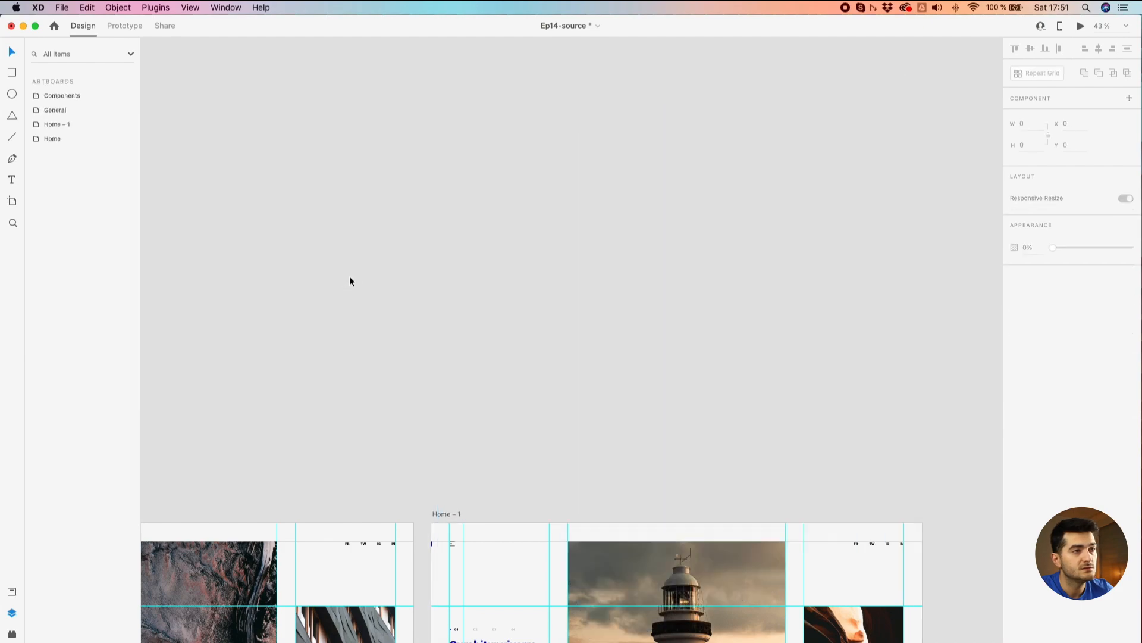
Preview the prototype from the Home artboard, test the upward drag between the aerial and lighthouse slides, and close the preview
{"action": "scroll", "coordinate": [349, 281], "scroll_direction": "down", "scroll_amount": 3}
{"action": "left_click_drag", "start_coordinate": [309, 306], "coordinate": [389, 239]}
{"action": "left_click", "coordinate": [213, 325]}
{"action": "left_click", "coordinate": [1082, 27]}
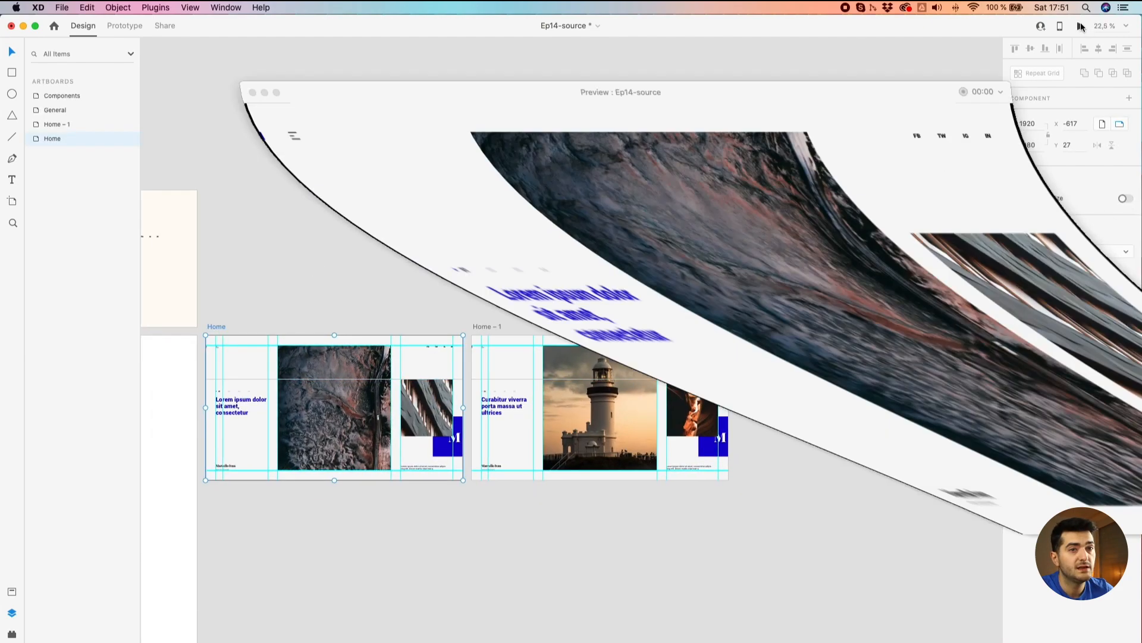
{"action": "left_click_drag", "start_coordinate": [239, 17], "coordinate": [356, 82]}
{"action": "left_click", "coordinate": [764, 463]}
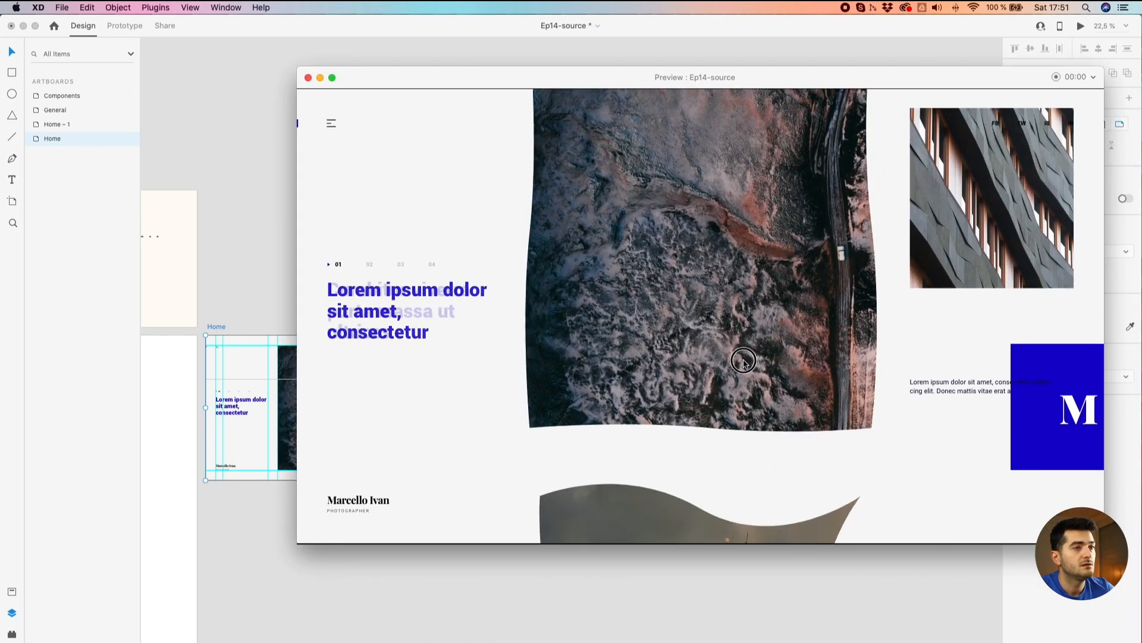
{"action": "mouse_move", "coordinate": [770, 59]}
{"action": "left_mouse_down"}
{"action": "mouse_move", "coordinate": [770, 4]}
{"action": "mouse_move", "coordinate": [749, 426]}
{"action": "mouse_move", "coordinate": [736, 85]}
{"action": "mouse_move", "coordinate": [687, 418]}
{"action": "mouse_move", "coordinate": [662, 354]}
{"action": "mouse_move", "coordinate": [695, 214]}
{"action": "mouse_move", "coordinate": [690, 393]}
{"action": "mouse_move", "coordinate": [689, 337]}
{"action": "mouse_move", "coordinate": [666, 406]}
{"action": "mouse_move", "coordinate": [666, 235]}
{"action": "left_mouse_up"}
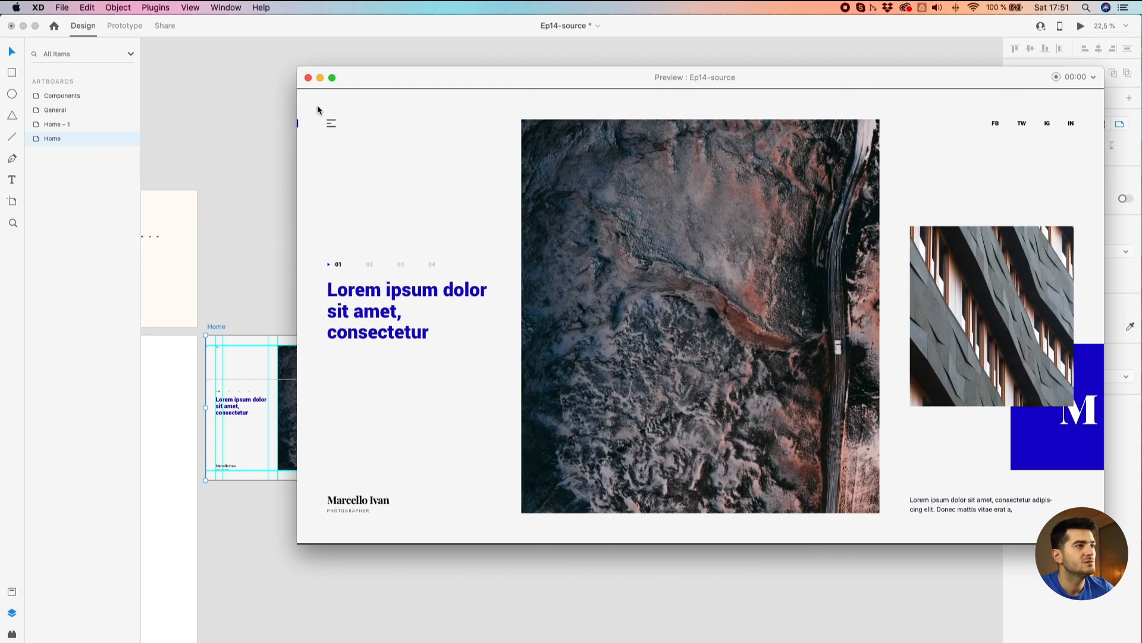
{"action": "mouse_move", "coordinate": [690, 420]}
{"action": "left_mouse_down"}
{"action": "mouse_move", "coordinate": [742, 79]}
{"action": "mouse_move", "coordinate": [705, 419]}
{"action": "mouse_move", "coordinate": [723, 155]}
{"action": "left_mouse_up"}
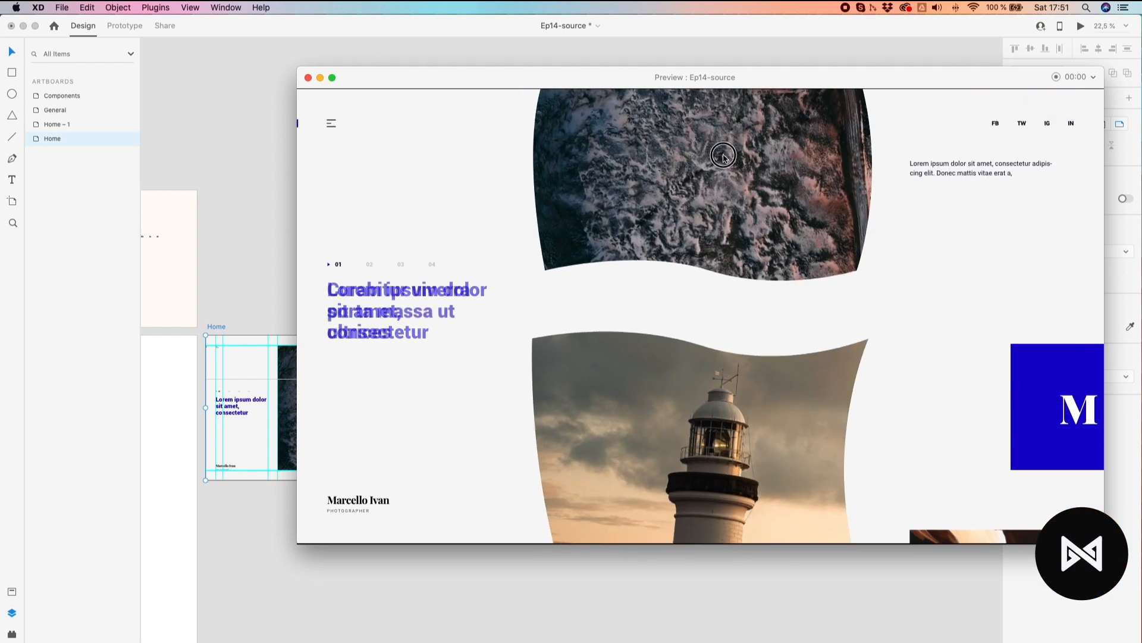
{"action": "mouse_move", "coordinate": [723, 156]}
{"action": "left_mouse_down"}
{"action": "mouse_move", "coordinate": [714, 310]}
{"action": "mouse_move", "coordinate": [730, 165]}
{"action": "mouse_move", "coordinate": [710, 326]}
{"action": "mouse_move", "coordinate": [723, 152]}
{"action": "mouse_move", "coordinate": [685, 439]}
{"action": "mouse_move", "coordinate": [709, 84]}
{"action": "mouse_move", "coordinate": [726, 238]}
{"action": "mouse_move", "coordinate": [741, 113]}
{"action": "left_mouse_up"}
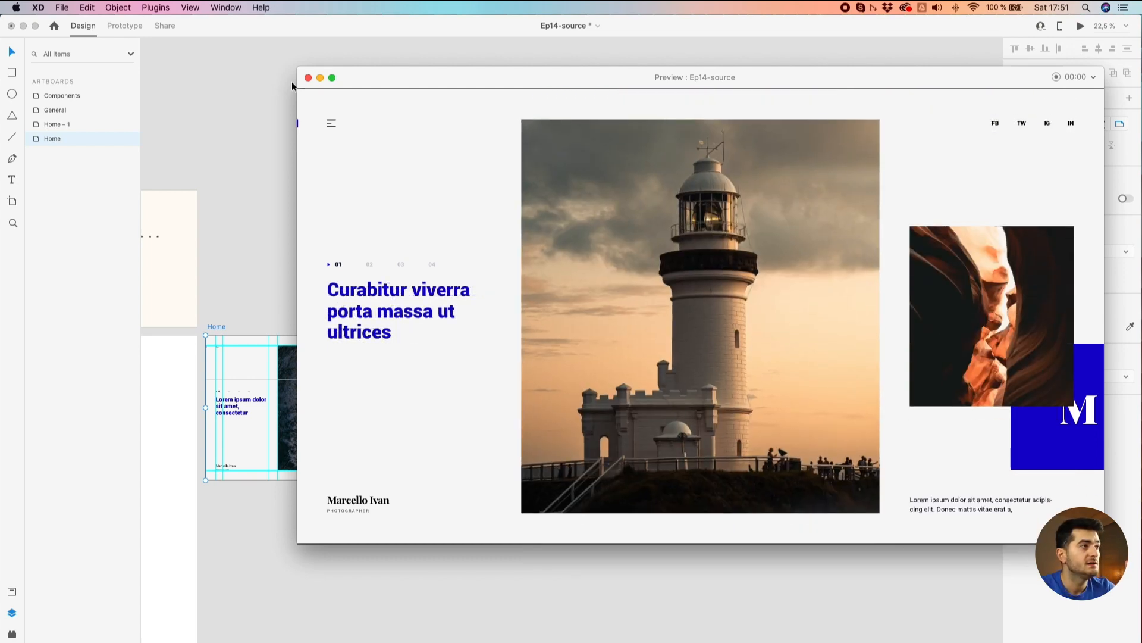
{"action": "left_click", "coordinate": [309, 78]}
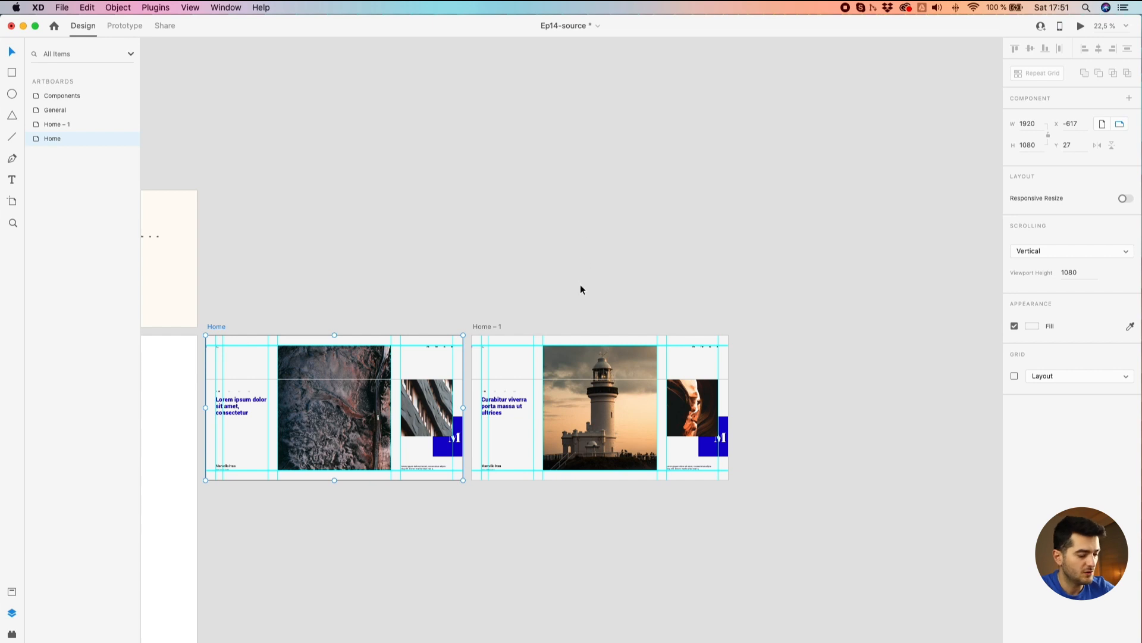
{"action": "scroll", "coordinate": [577, 333], "scroll_direction": "up", "scroll_amount": 3}
{"action": "left_click_drag", "start_coordinate": [523, 313], "coordinate": [601, 168]}
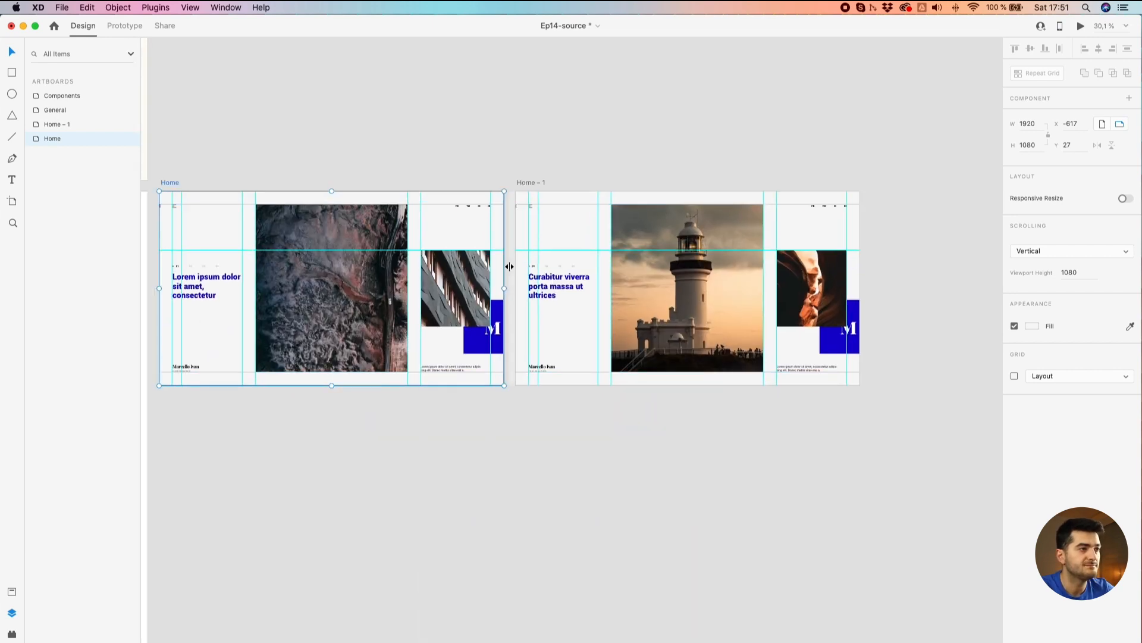
{"action": "left_click", "coordinate": [474, 281]}
{"action": "left_click", "coordinate": [355, 307]}
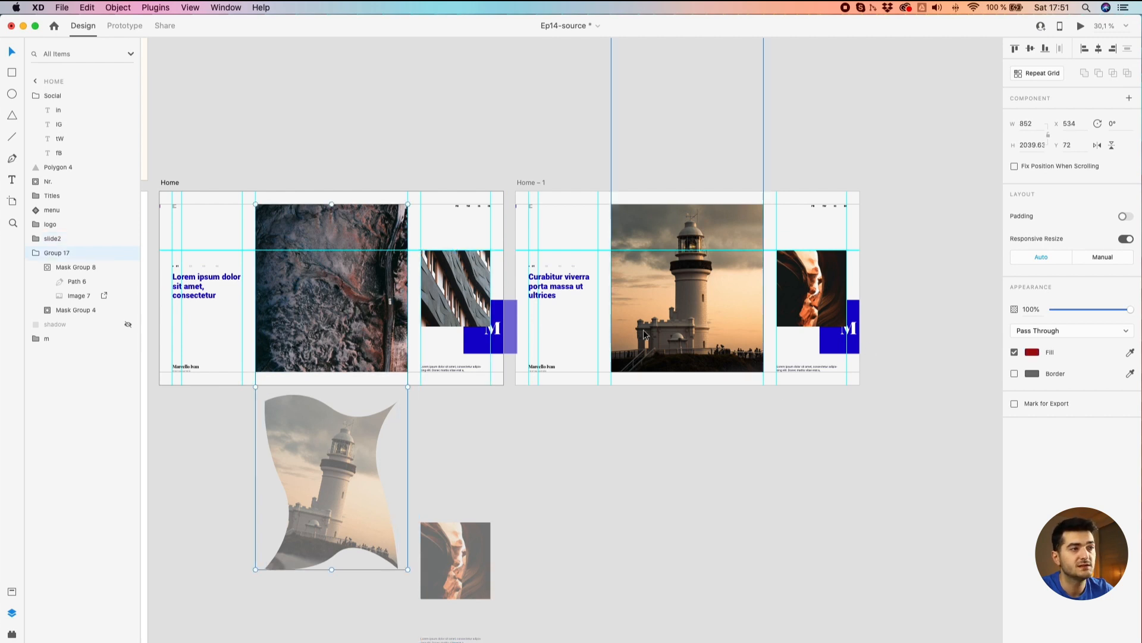
{"action": "left_click", "coordinate": [672, 426]}
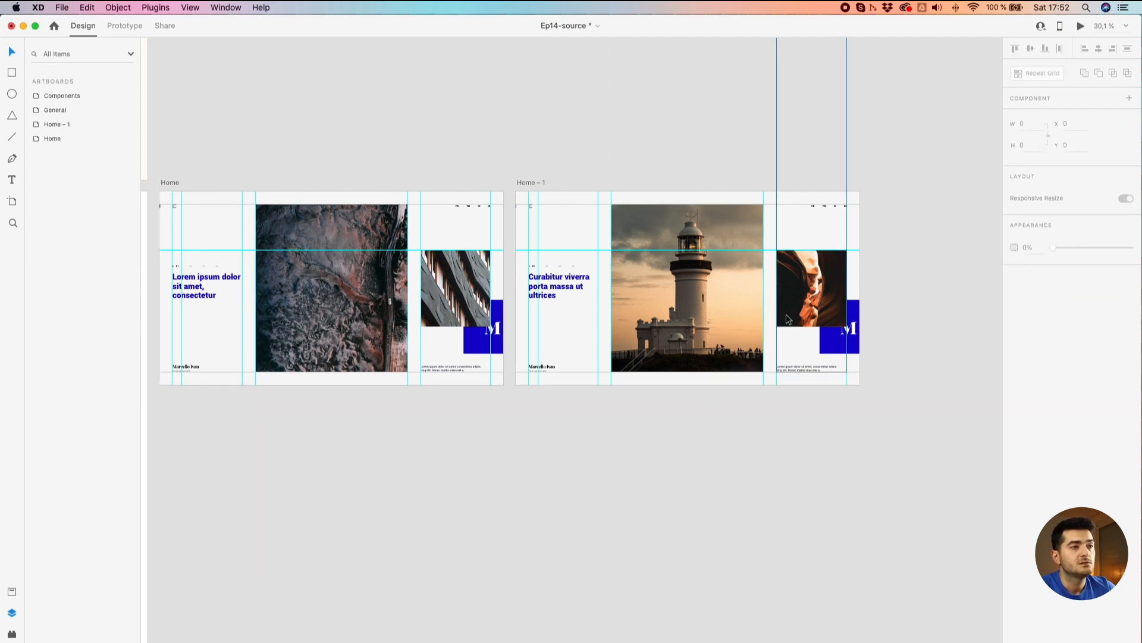
Open the mask path (Path 7) of the small canyon image below Home and curve its top edge into a wave
{"action": "double_click", "coordinate": [454, 299]}
{"action": "left_click_drag", "start_coordinate": [567, 536], "coordinate": [647, 357]}
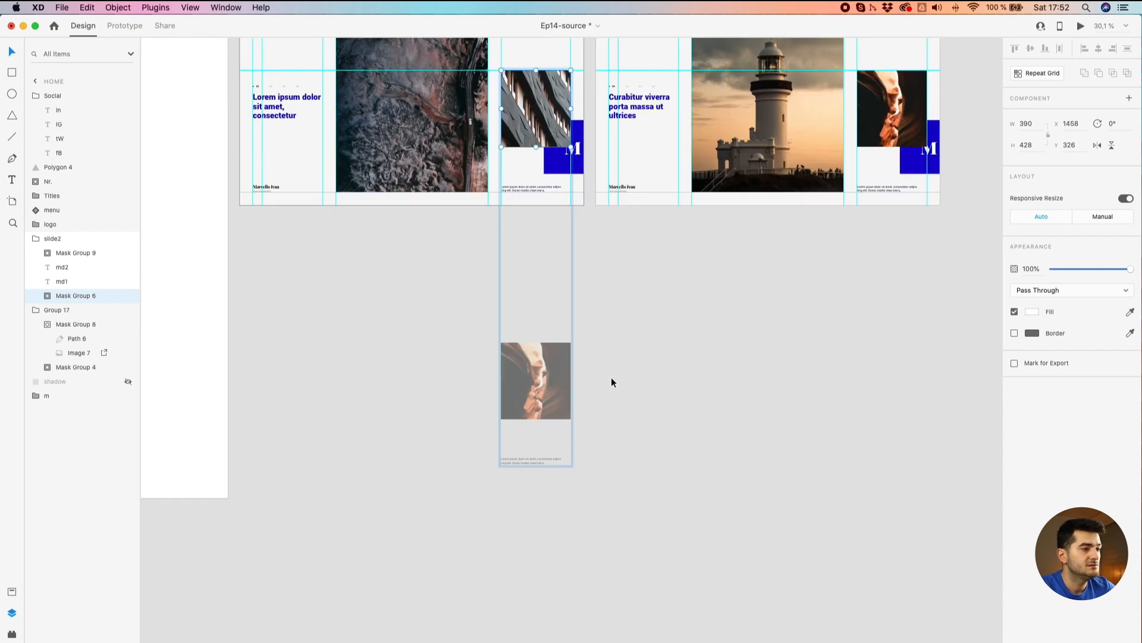
{"action": "scroll", "coordinate": [513, 395], "scroll_direction": "up", "scroll_amount": 3}
{"action": "double_click", "coordinate": [562, 379]}
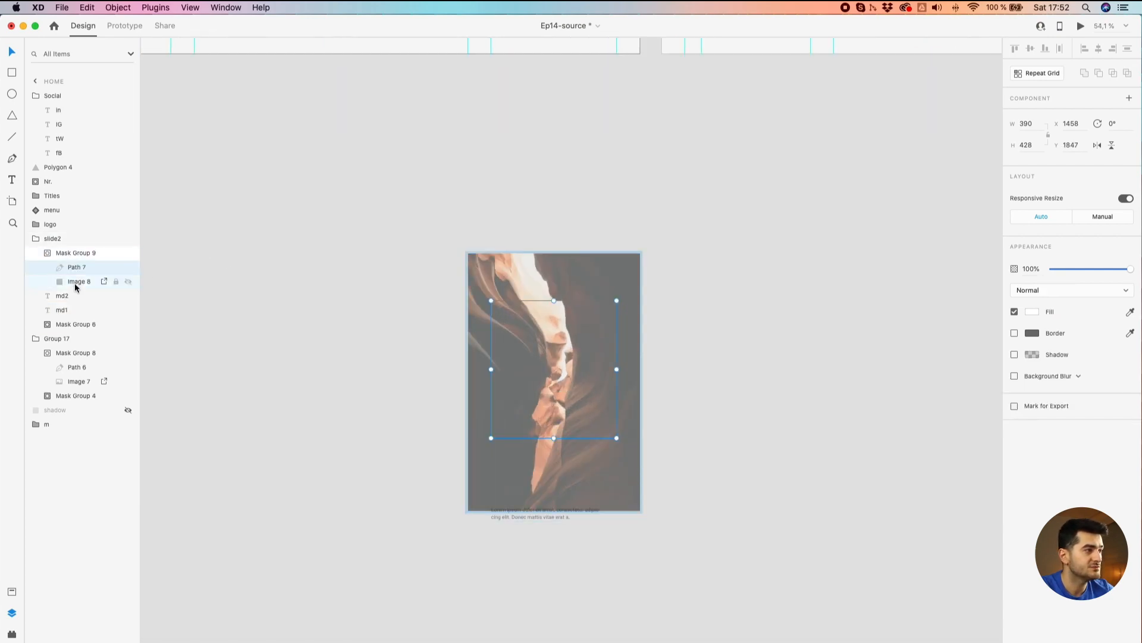
{"action": "scroll", "coordinate": [548, 309], "scroll_direction": "up", "scroll_amount": 3}
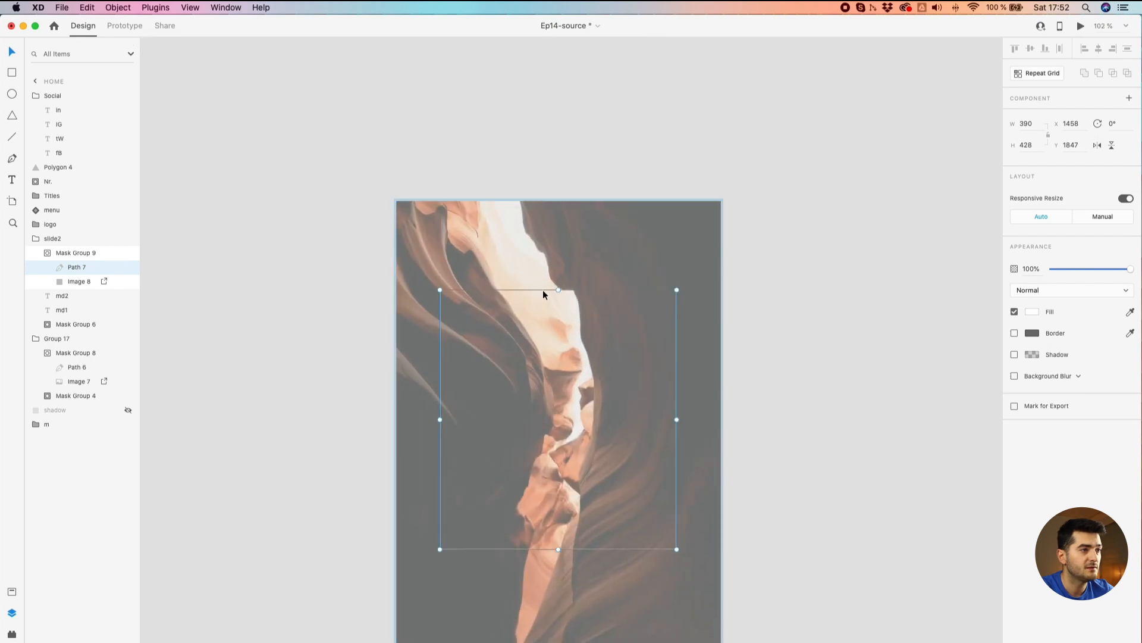
{"action": "left_click", "coordinate": [545, 290]}
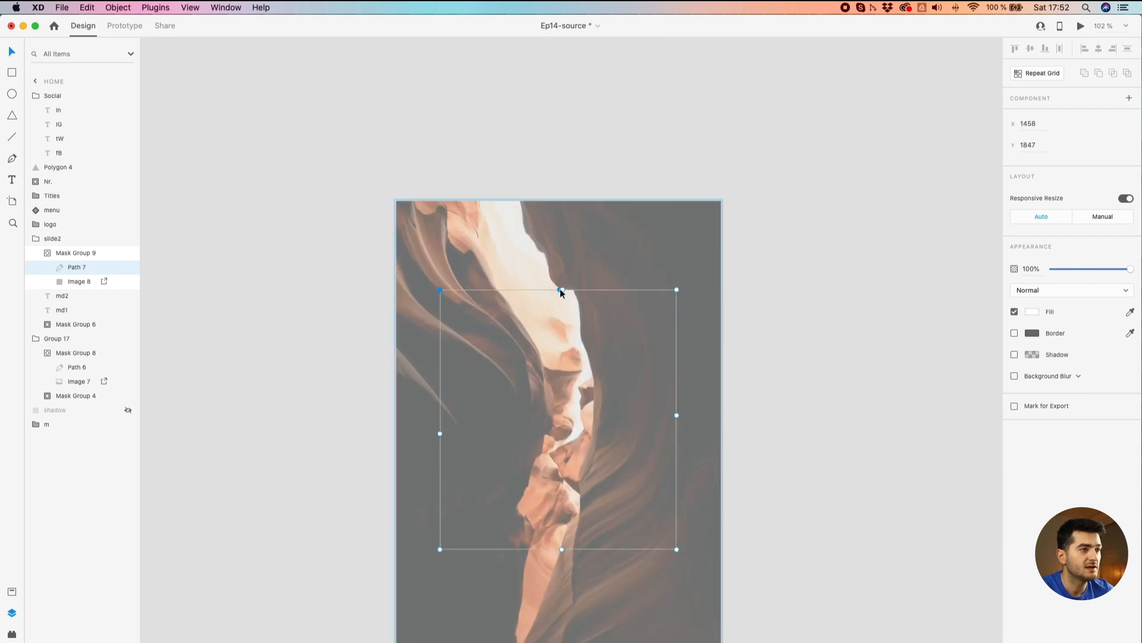
{"action": "left_click", "coordinate": [562, 289]}
{"action": "left_click_drag", "start_coordinate": [504, 291], "coordinate": [523, 337]}
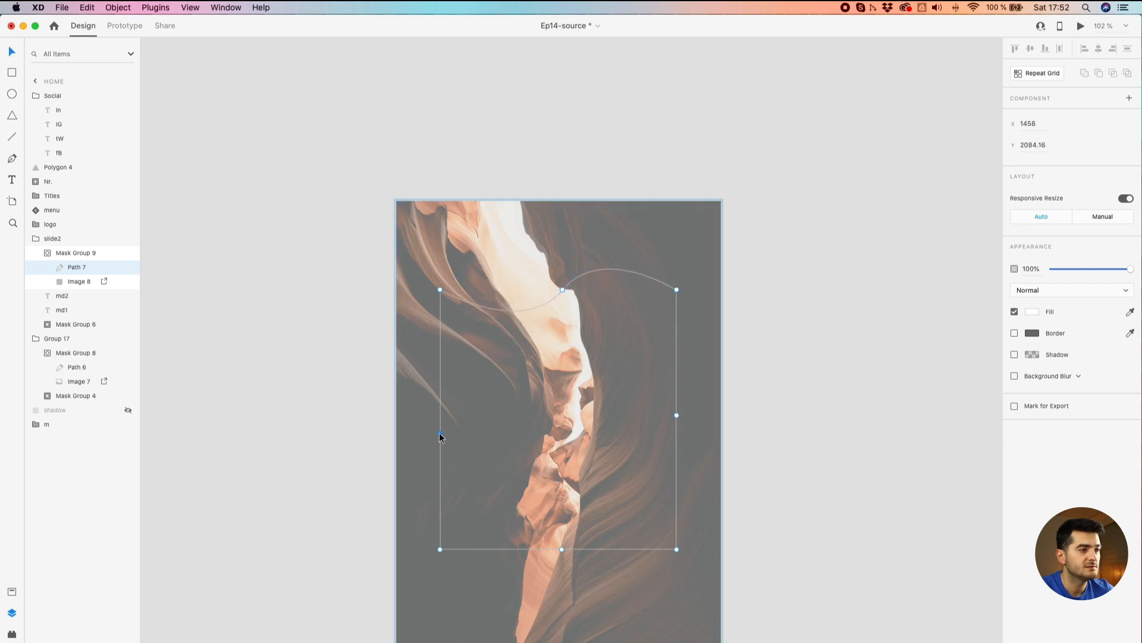
Curve the canyon mask's left, right and bottom edges into waves, with the upper half of the left edge bending inward
{"action": "left_click_drag", "start_coordinate": [440, 369], "coordinate": [407, 377]}
{"action": "left_click", "coordinate": [677, 416]}
{"action": "left_click_drag", "start_coordinate": [678, 352], "coordinate": [708, 375]}
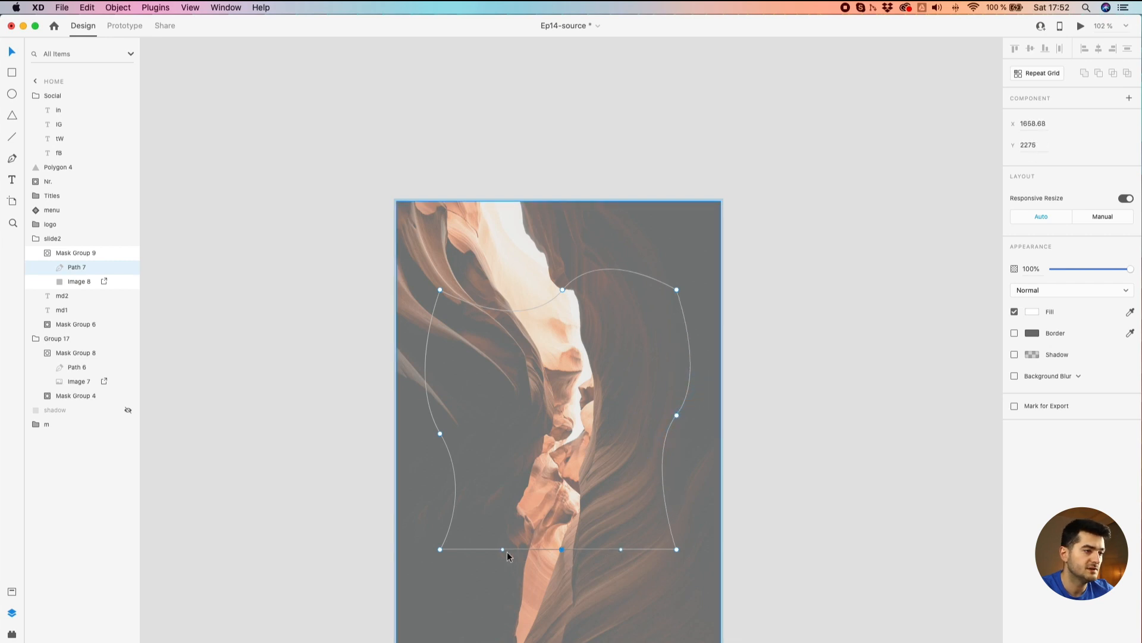
{"action": "left_click_drag", "start_coordinate": [503, 549], "coordinate": [560, 487]}
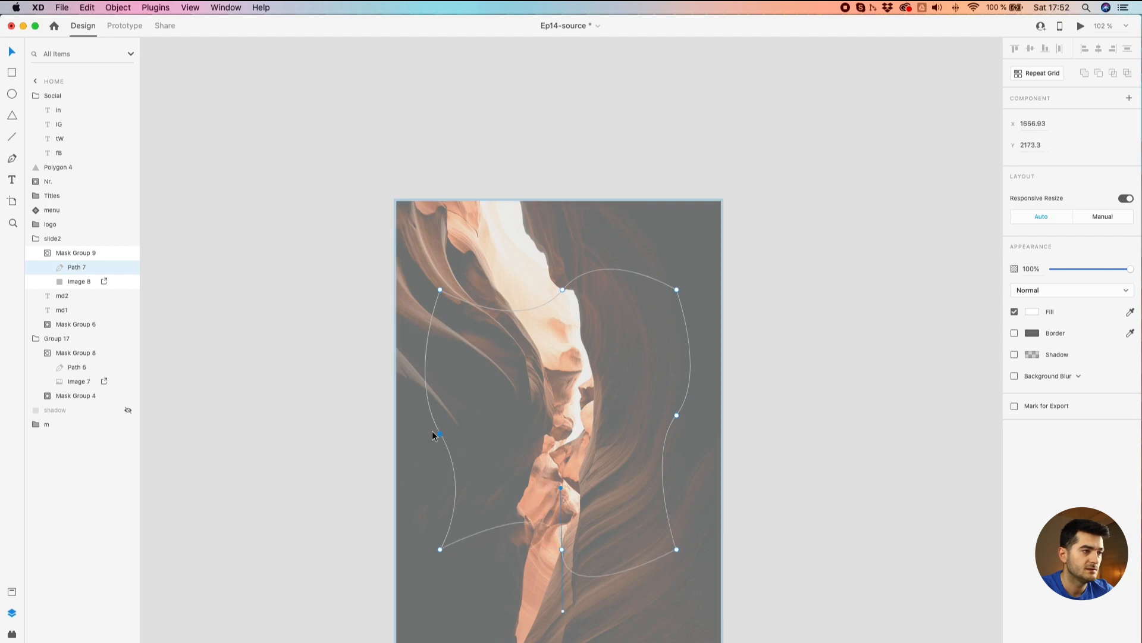
{"action": "left_click", "coordinate": [440, 434]}
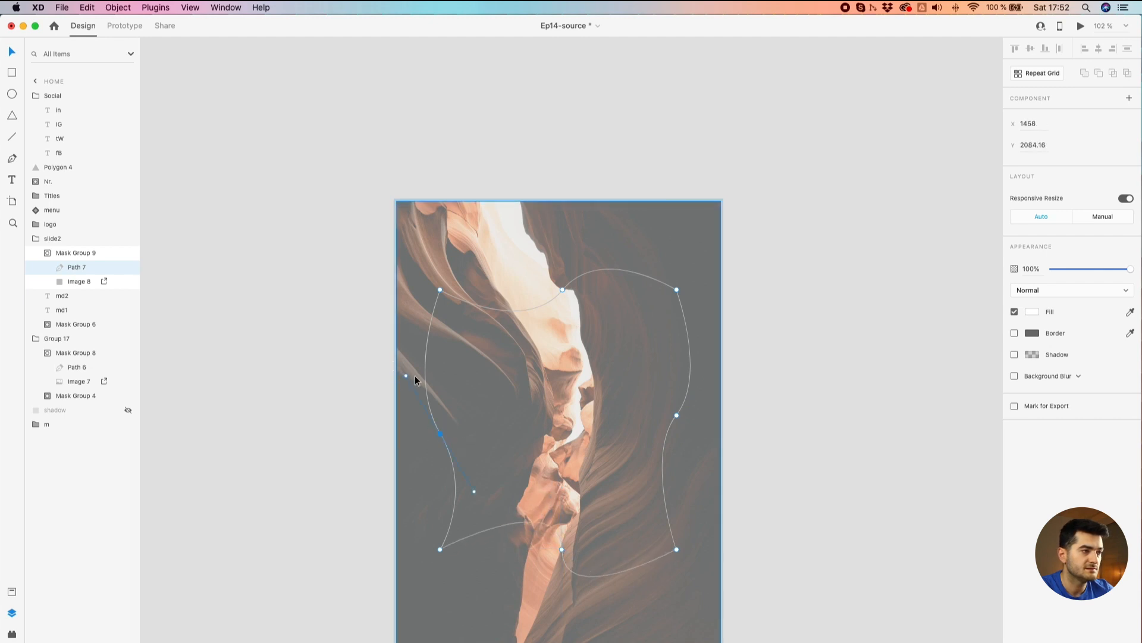
{"action": "left_click_drag", "start_coordinate": [405, 376], "coordinate": [500, 373]}
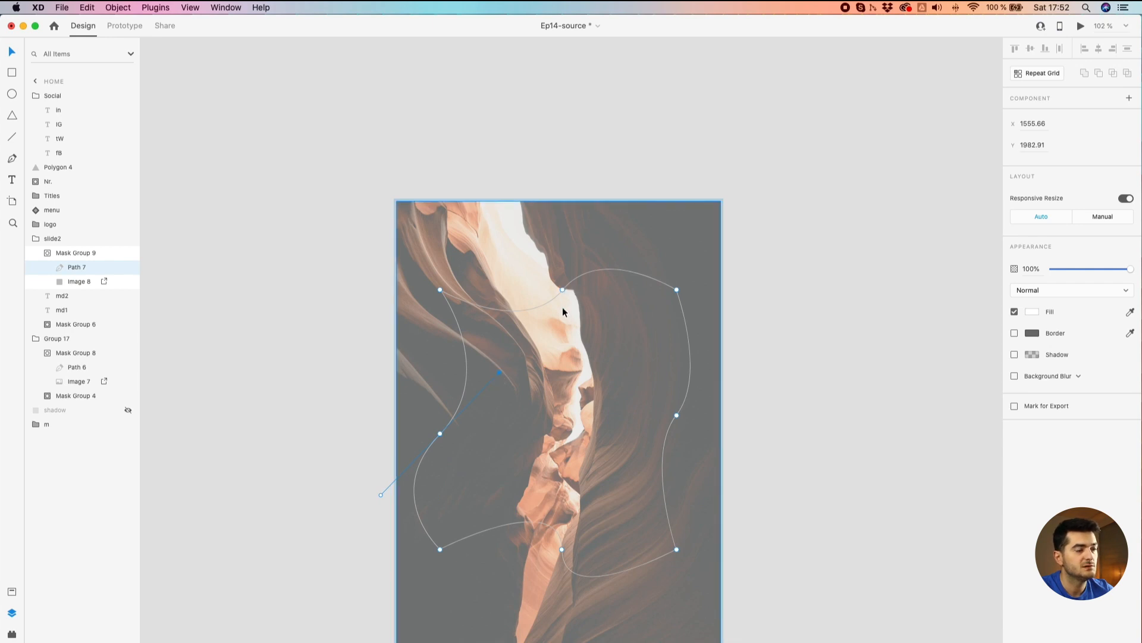
Leave the canyon mask below Home and open the Path 7 mask of the canyon image on Home – 1 for editing
{"action": "scroll", "coordinate": [562, 297], "scroll_direction": "down", "scroll_amount": 5}
{"action": "scroll", "coordinate": [633, 303], "scroll_direction": "down", "scroll_amount": 6}
{"action": "scroll", "coordinate": [687, 259], "scroll_direction": "down", "scroll_amount": 3}
{"action": "scroll", "coordinate": [684, 265], "scroll_direction": "up", "scroll_amount": 3}
{"action": "scroll", "coordinate": [730, 176], "scroll_direction": "down", "scroll_amount": 4}
{"action": "scroll", "coordinate": [676, 441], "scroll_direction": "up", "scroll_amount": 6}
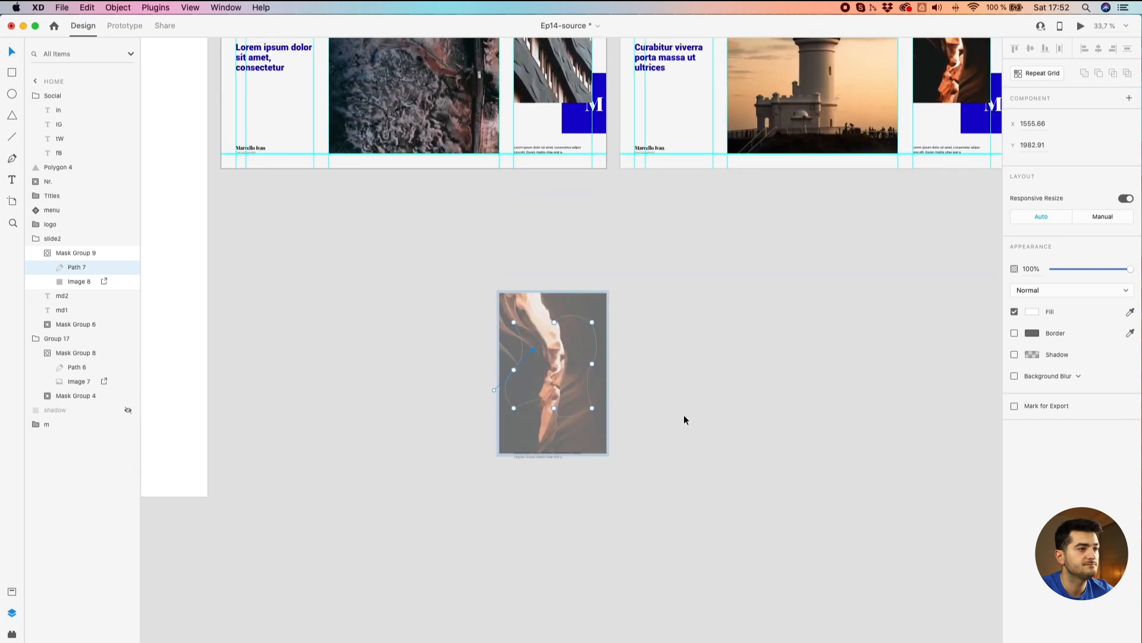
{"action": "left_click", "coordinate": [683, 416]}
{"action": "left_click", "coordinate": [695, 336]}
{"action": "left_click_drag", "start_coordinate": [777, 257], "coordinate": [463, 472]}
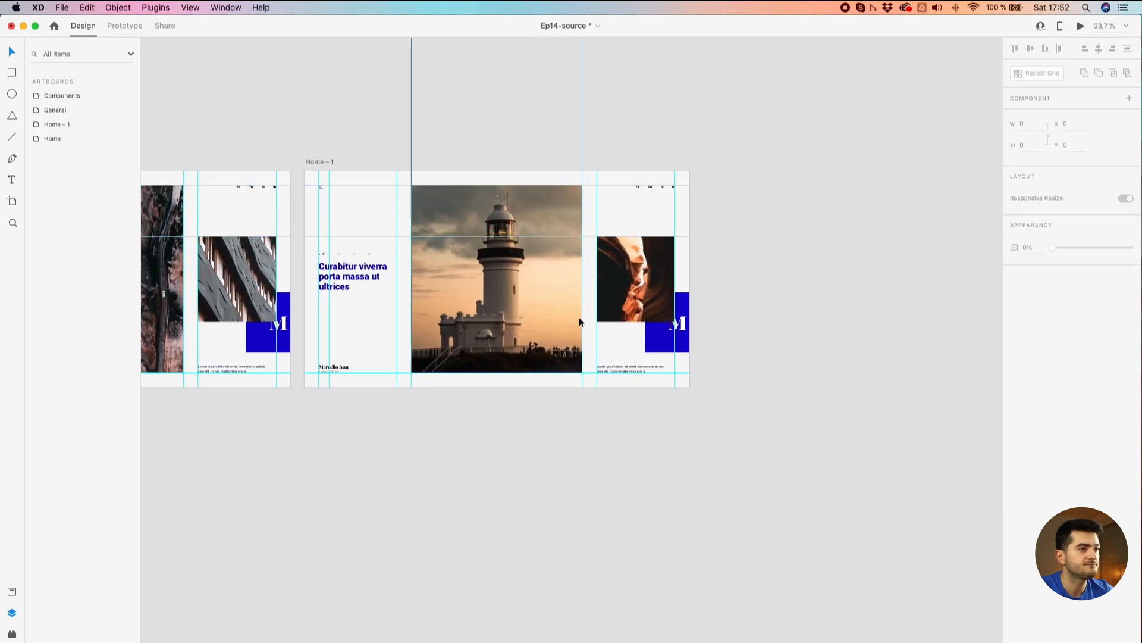
{"action": "left_click", "coordinate": [636, 277]}
{"action": "scroll", "coordinate": [637, 276], "scroll_direction": "up", "scroll_amount": 6}
{"action": "double_click", "coordinate": [637, 277]}
{"action": "scroll", "coordinate": [623, 153], "scroll_direction": "up", "scroll_amount": 4}
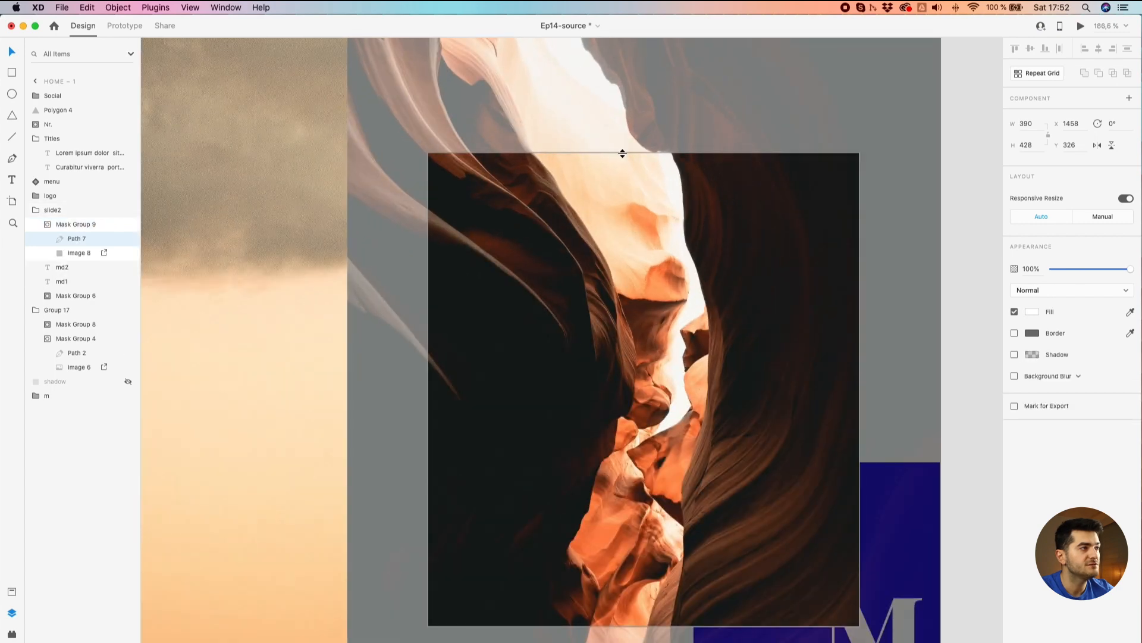
{"action": "scroll", "coordinate": [622, 153], "scroll_direction": "up", "scroll_amount": 3}
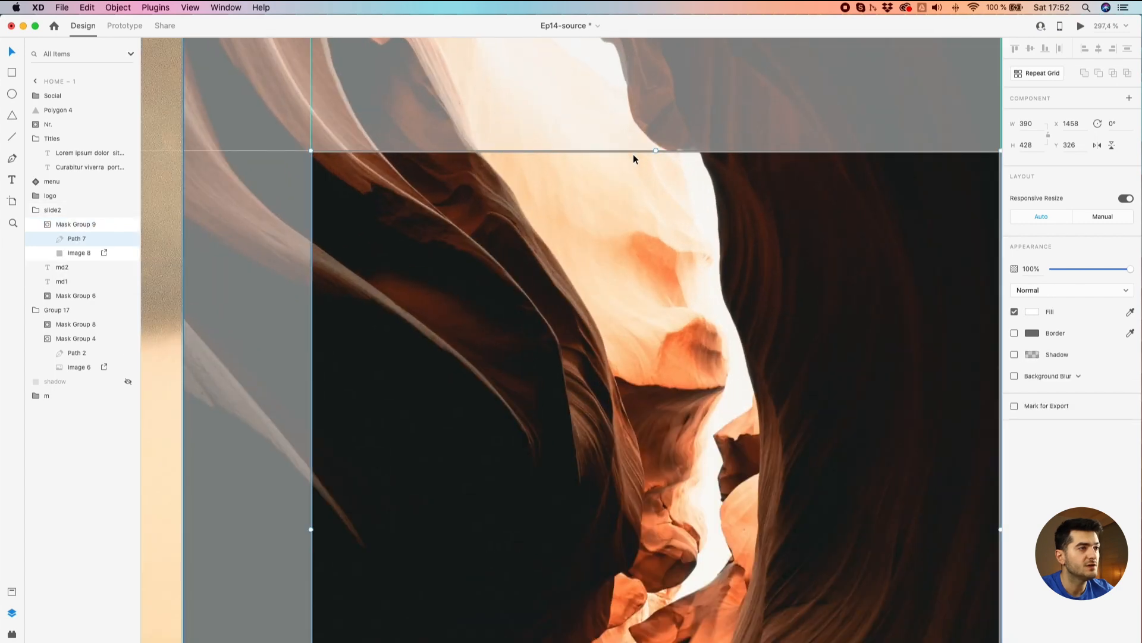
{"action": "double_click", "coordinate": [73, 239]}
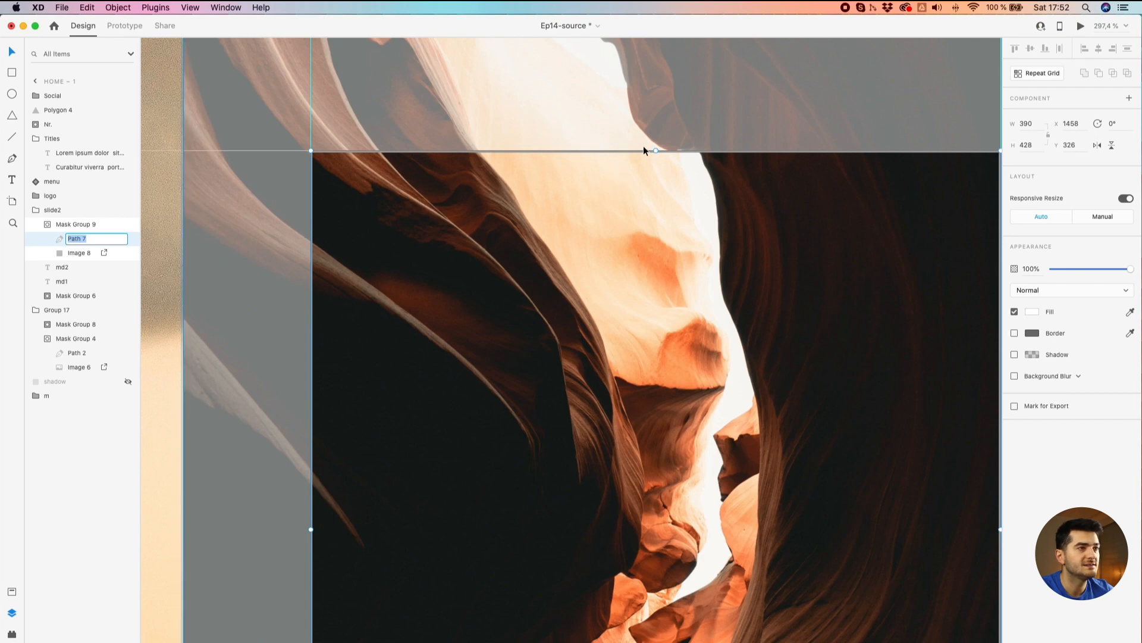
Convert the middle anchor point on the canyon mask's top edge into a curve point with handles, keeping the edge straight
{"action": "scroll", "coordinate": [644, 150], "scroll_direction": "up", "scroll_amount": 10}
{"action": "left_click", "coordinate": [796, 155]}
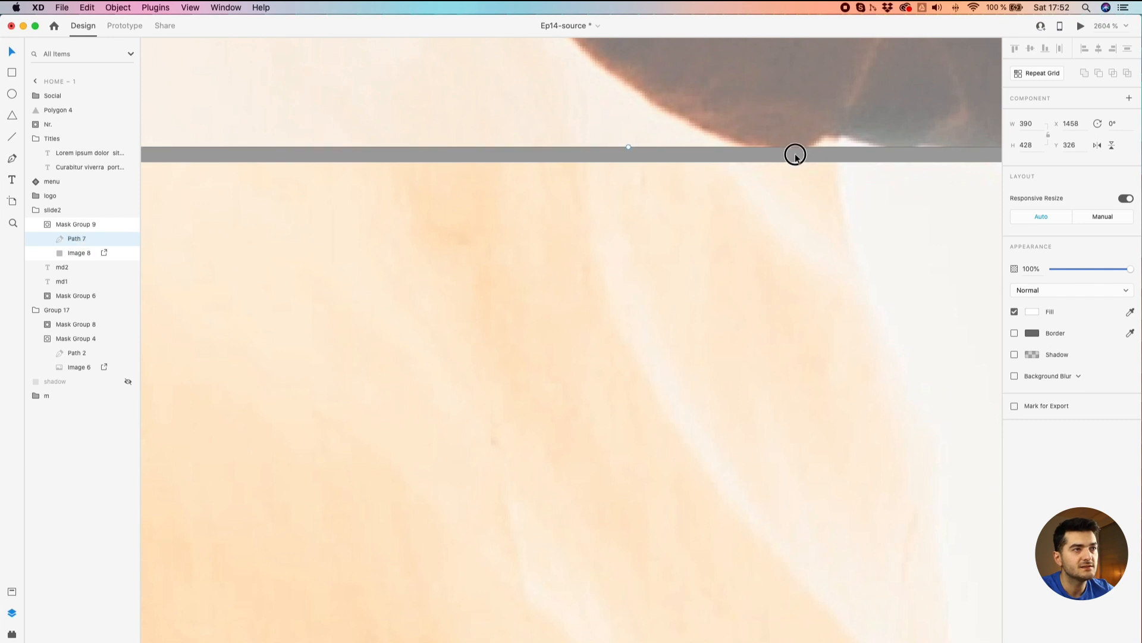
{"action": "scroll", "coordinate": [796, 155], "scroll_direction": "down", "scroll_amount": 3}
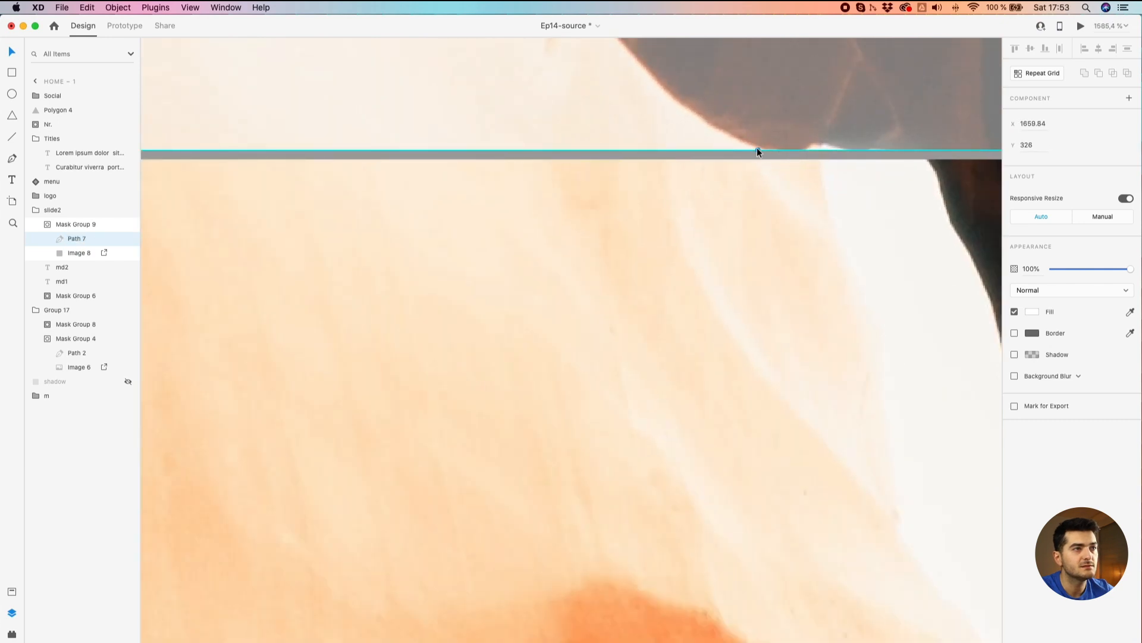
{"action": "scroll", "coordinate": [757, 148], "scroll_direction": "down", "scroll_amount": 6}
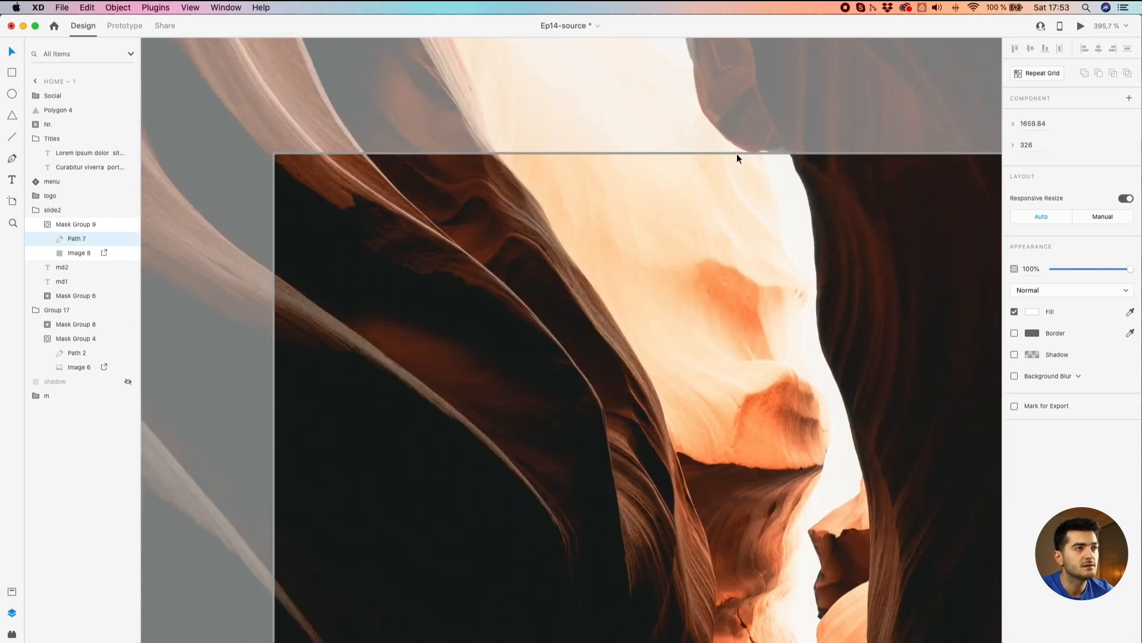
{"action": "scroll", "coordinate": [696, 354], "scroll_direction": "up", "scroll_amount": 5}
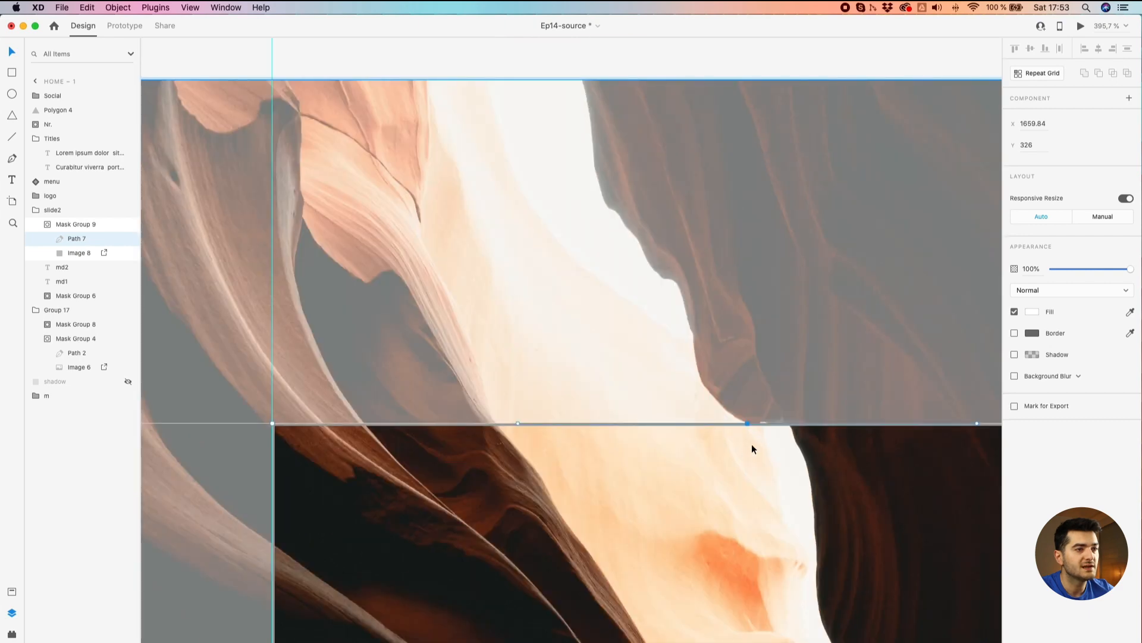
{"action": "scroll", "coordinate": [745, 441], "scroll_direction": "up", "scroll_amount": 3}
{"action": "left_click_drag", "start_coordinate": [449, 503], "coordinate": [595, 280]}
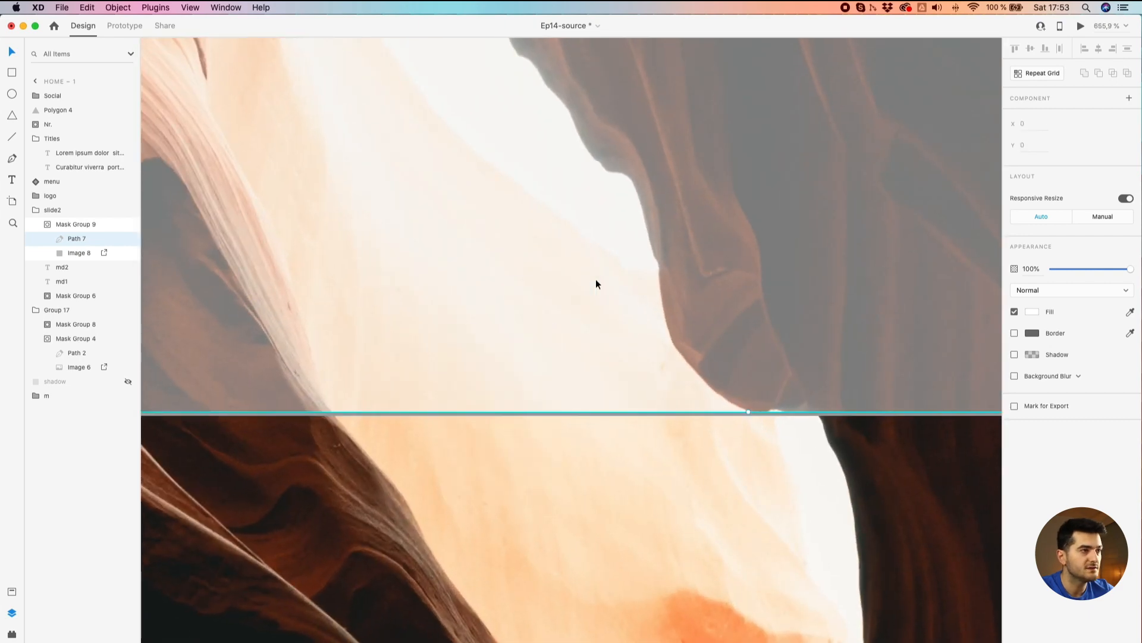
{"action": "scroll", "coordinate": [624, 458], "scroll_direction": "down", "scroll_amount": 5}
Convert the middle anchor point on the canyon mask's left edge into a curve point without moving it
{"action": "left_click_drag", "start_coordinate": [548, 445], "coordinate": [659, 77]}
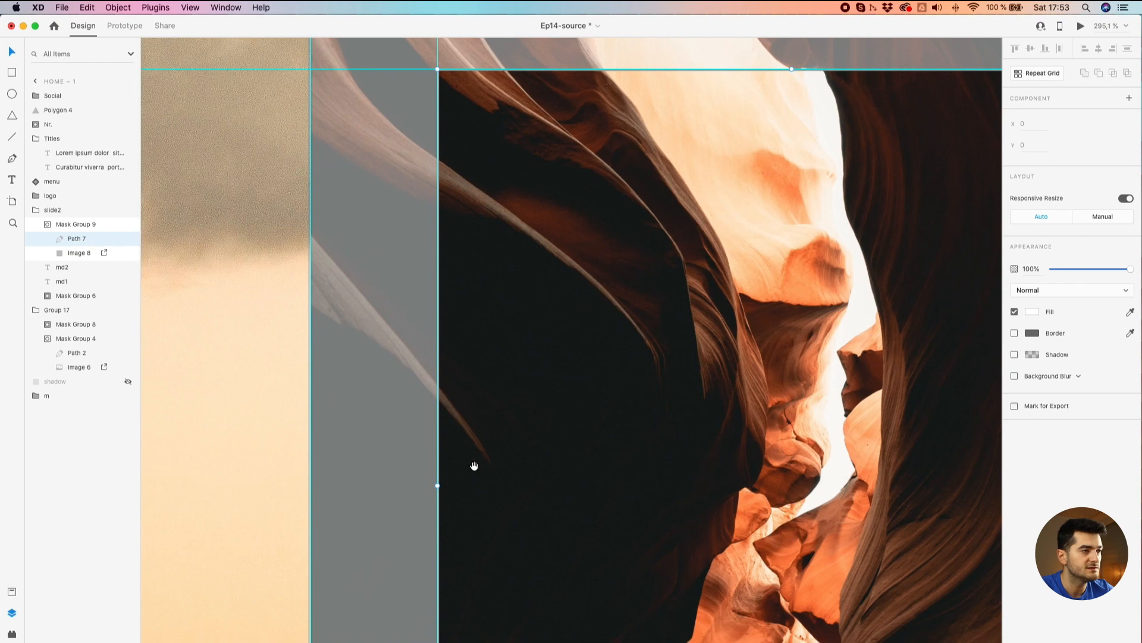
{"action": "left_click_drag", "start_coordinate": [475, 466], "coordinate": [474, 316]}
{"action": "scroll", "coordinate": [481, 333], "scroll_direction": "up", "scroll_amount": 5}
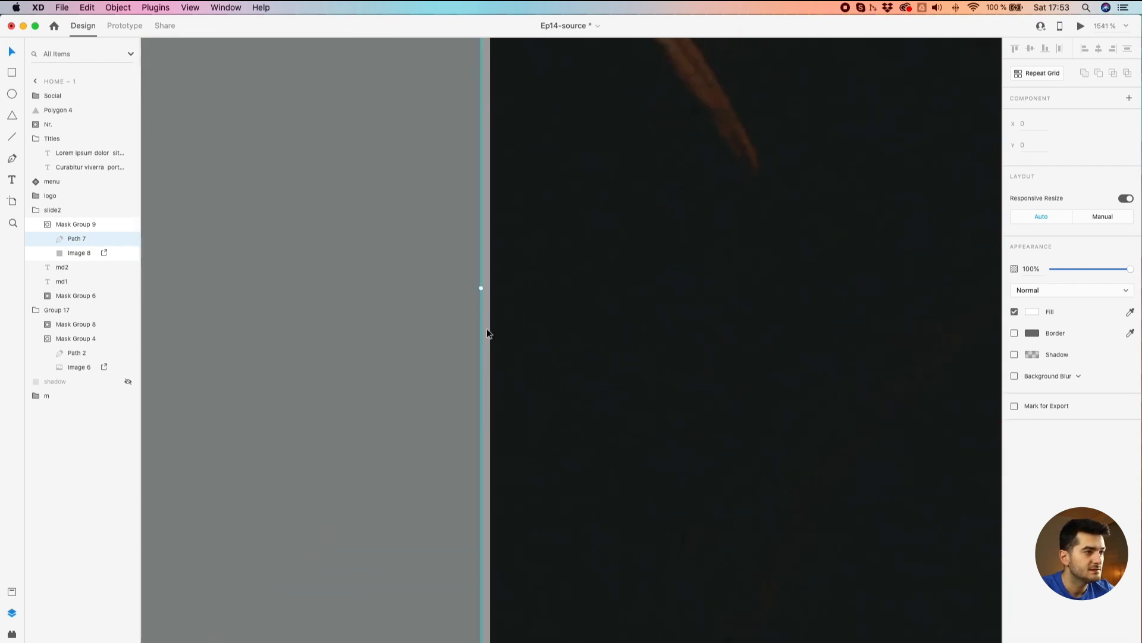
{"action": "left_click", "coordinate": [482, 288]}
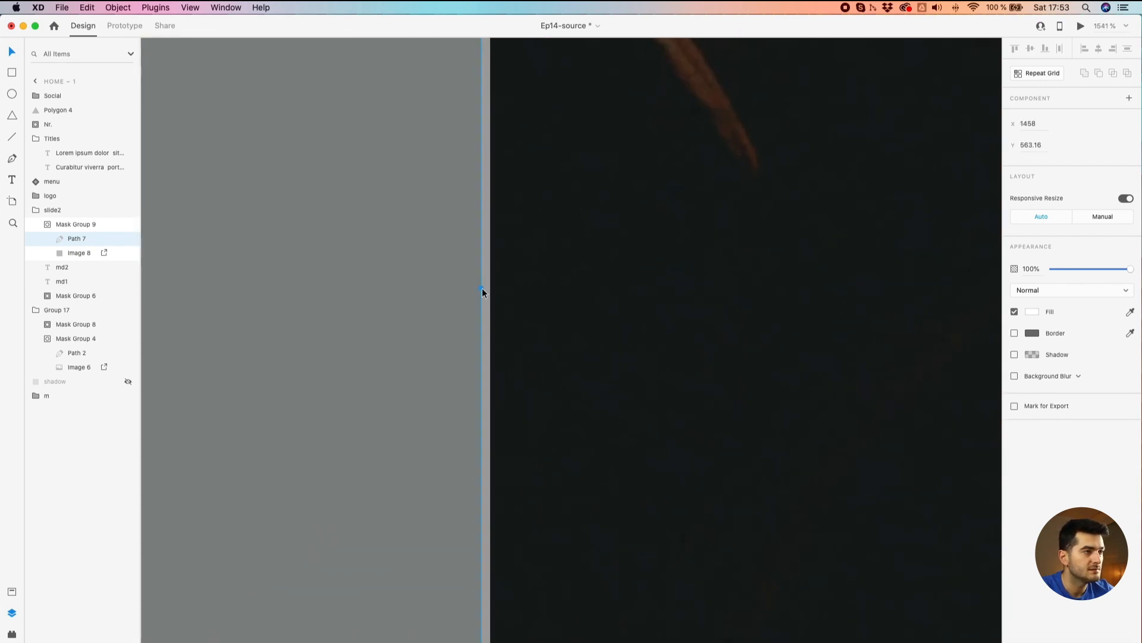
{"action": "scroll", "coordinate": [482, 288], "scroll_direction": "down", "scroll_amount": 8}
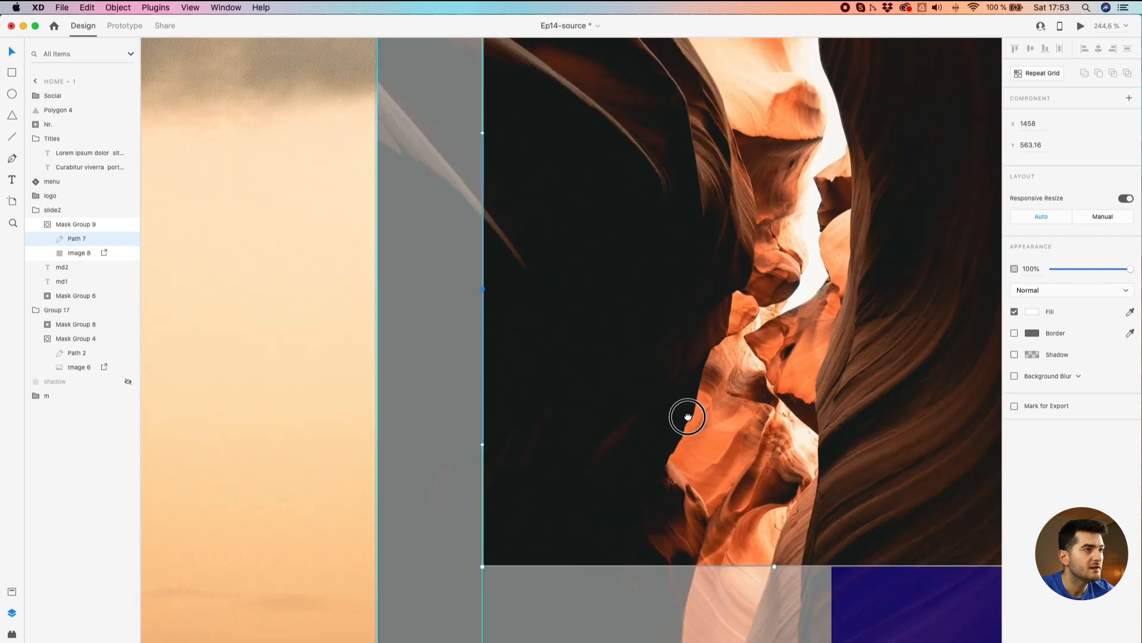
Convert the middle anchor point on the canyon mask's bottom edge into a curve point without moving it
{"action": "left_click_drag", "start_coordinate": [690, 433], "coordinate": [469, 275]}
{"action": "scroll", "coordinate": [556, 425], "scroll_direction": "up", "scroll_amount": 8}
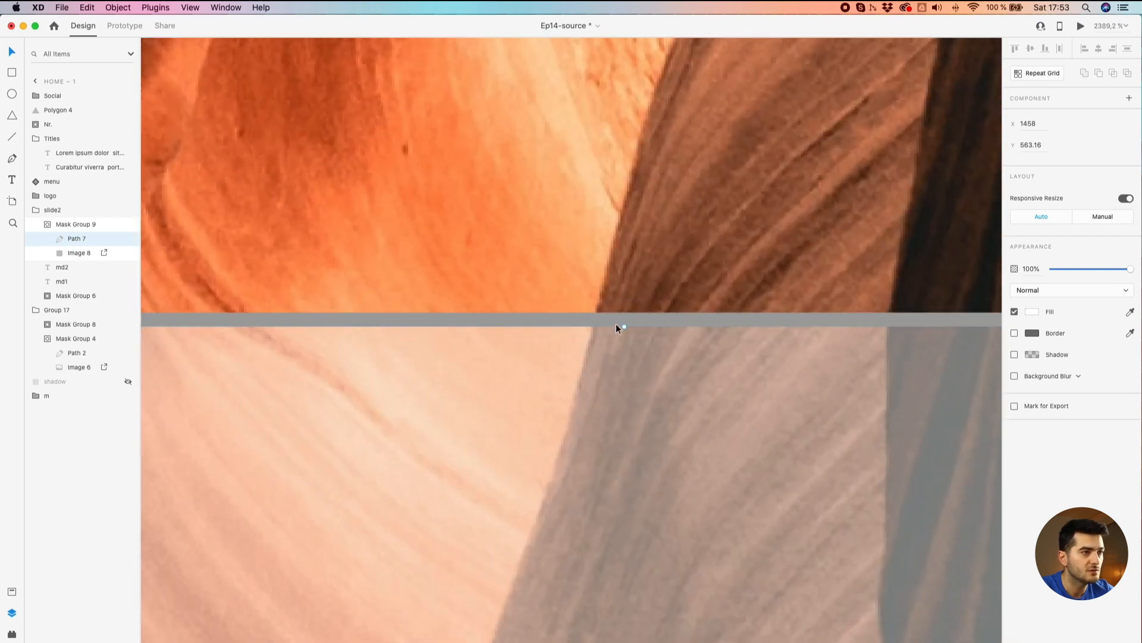
{"action": "left_click", "coordinate": [624, 326]}
{"action": "scroll", "coordinate": [624, 326], "scroll_direction": "down", "scroll_amount": 4}
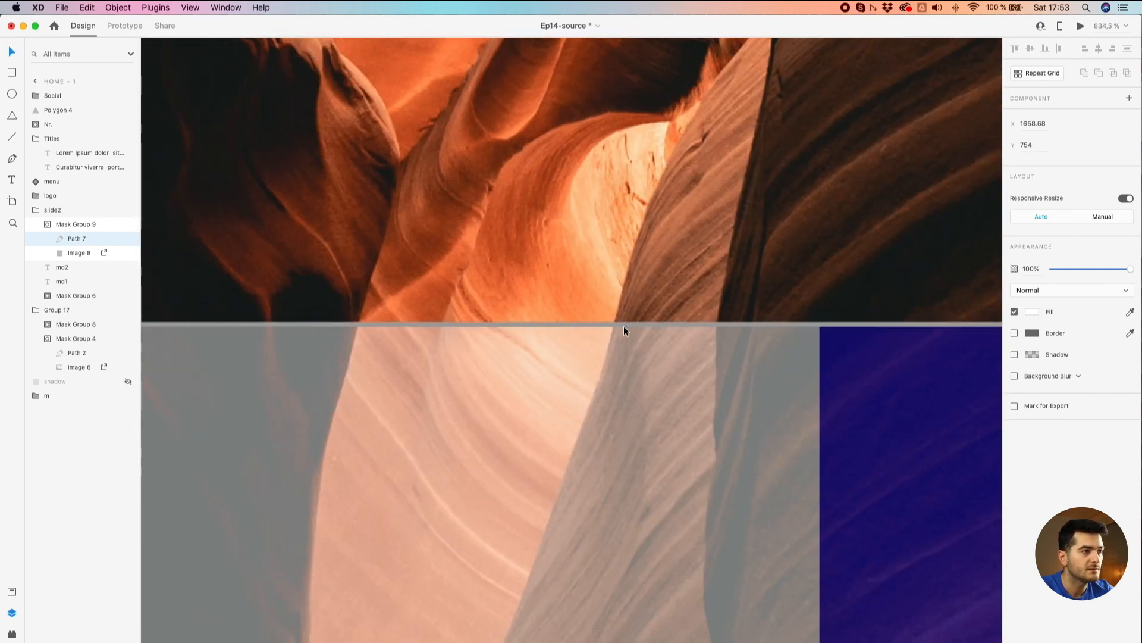
{"action": "scroll", "coordinate": [623, 326], "scroll_direction": "down", "scroll_amount": 3}
Convert the middle anchor point on the canyon mask's right edge into a curve point, and leave the mask
{"action": "scroll", "coordinate": [624, 326], "scroll_direction": "down", "scroll_amount": 5}
{"action": "left_click_drag", "start_coordinate": [747, 168], "coordinate": [657, 357]}
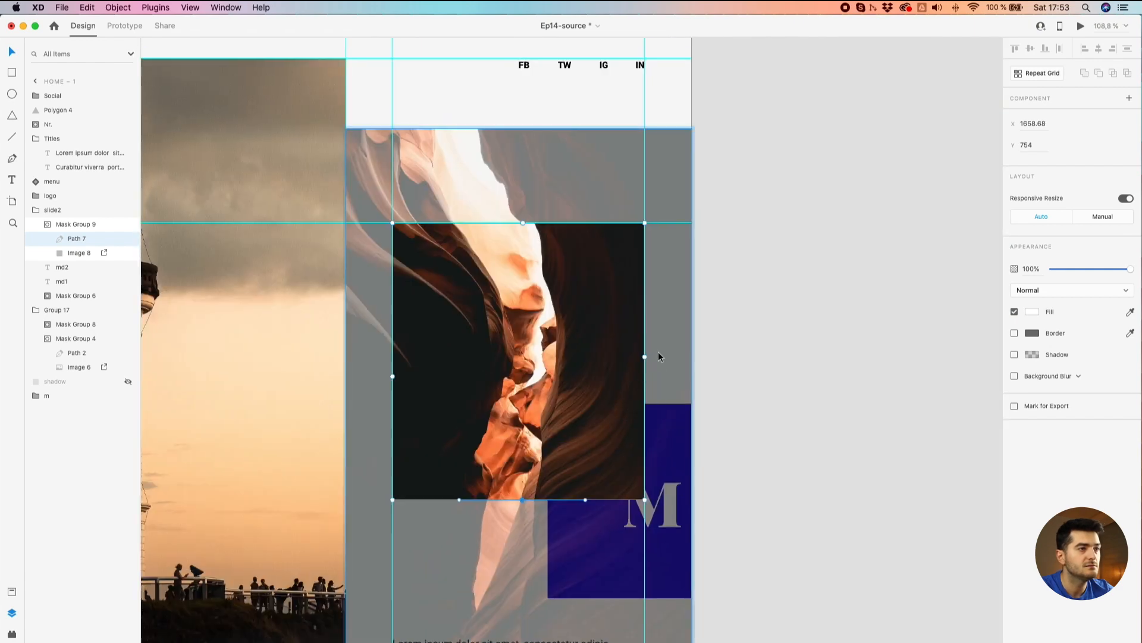
{"action": "scroll", "coordinate": [658, 357], "scroll_direction": "up", "scroll_amount": 6}
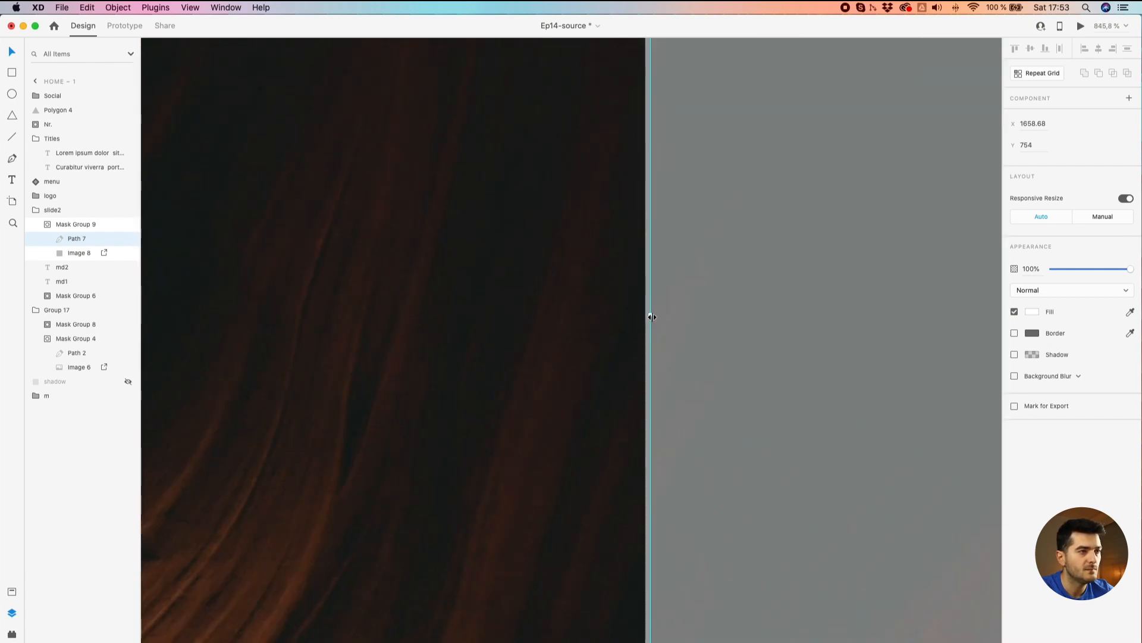
{"action": "left_click", "coordinate": [651, 314]}
{"action": "scroll", "coordinate": [649, 316], "scroll_direction": "down", "scroll_amount": 2}
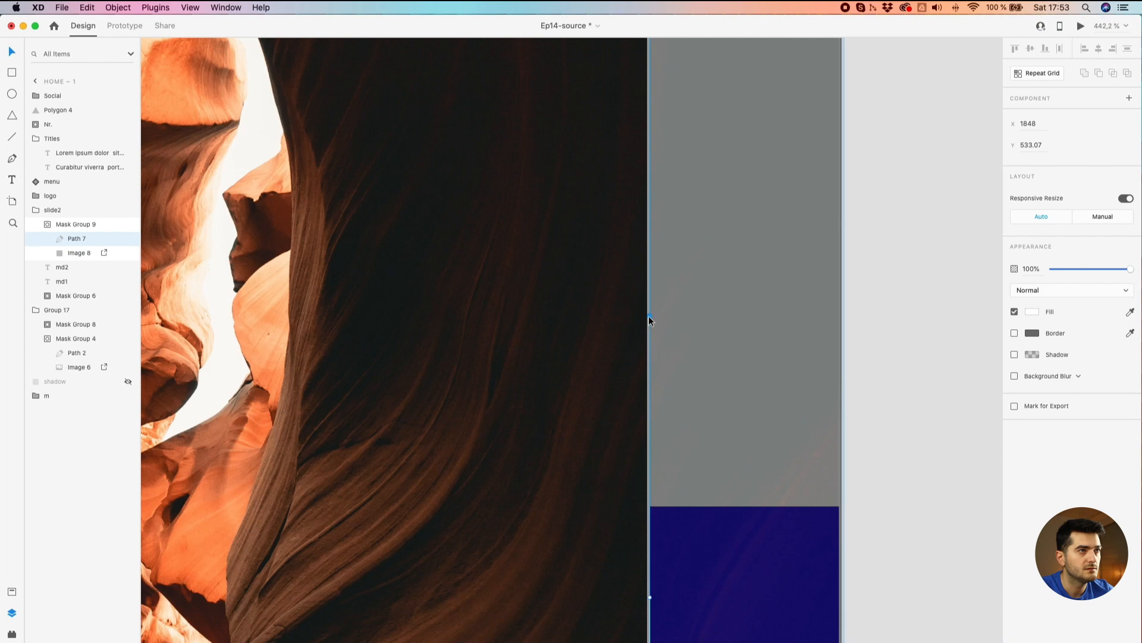
{"action": "scroll", "coordinate": [648, 316], "scroll_direction": "down", "scroll_amount": 4}
{"action": "left_click", "coordinate": [766, 316]}
Scale the canyon photo inside the Home – 1 mask about its centre to about 439 × 656, and leave the group
{"action": "scroll", "coordinate": [764, 315], "scroll_direction": "down", "scroll_amount": 3}
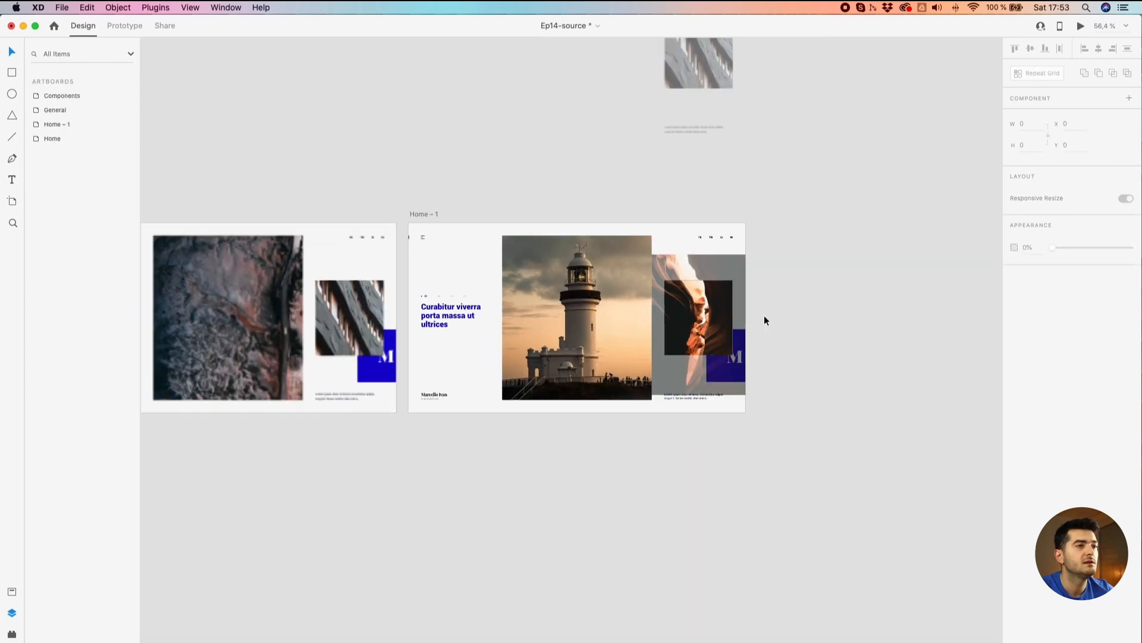
{"action": "scroll", "coordinate": [764, 315], "scroll_direction": "down", "scroll_amount": 3}
{"action": "key", "text": "super+shift+apostrophe"}
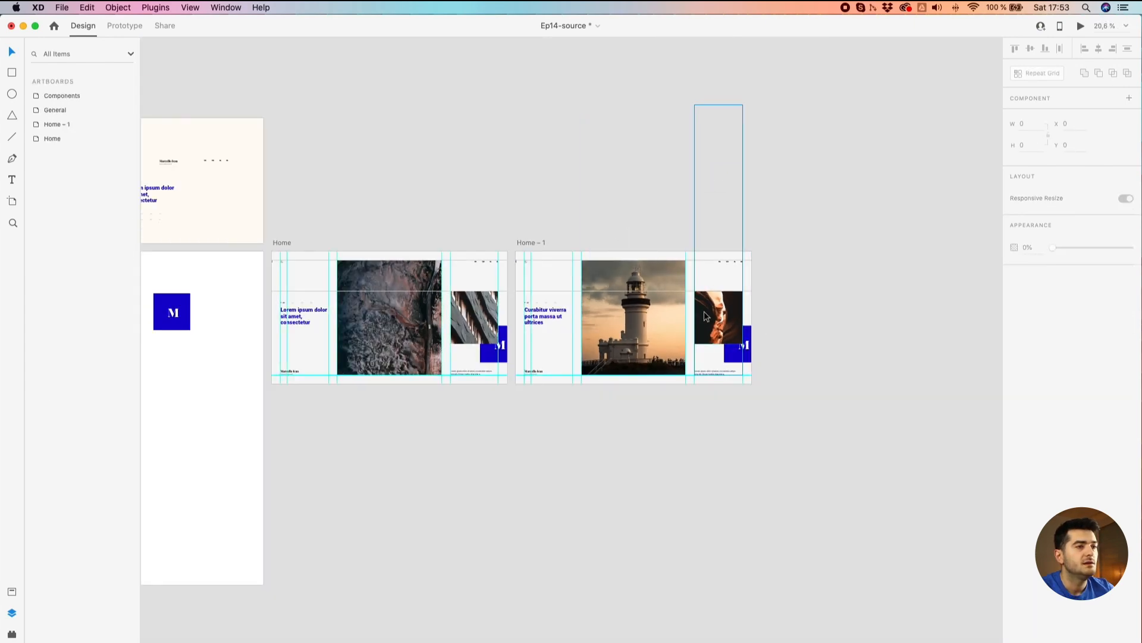
{"action": "double_click", "coordinate": [705, 314]}
{"action": "double_click", "coordinate": [705, 315]}
{"action": "double_click", "coordinate": [706, 315]}
{"action": "scroll", "coordinate": [706, 314], "scroll_direction": "up", "scroll_amount": 3}
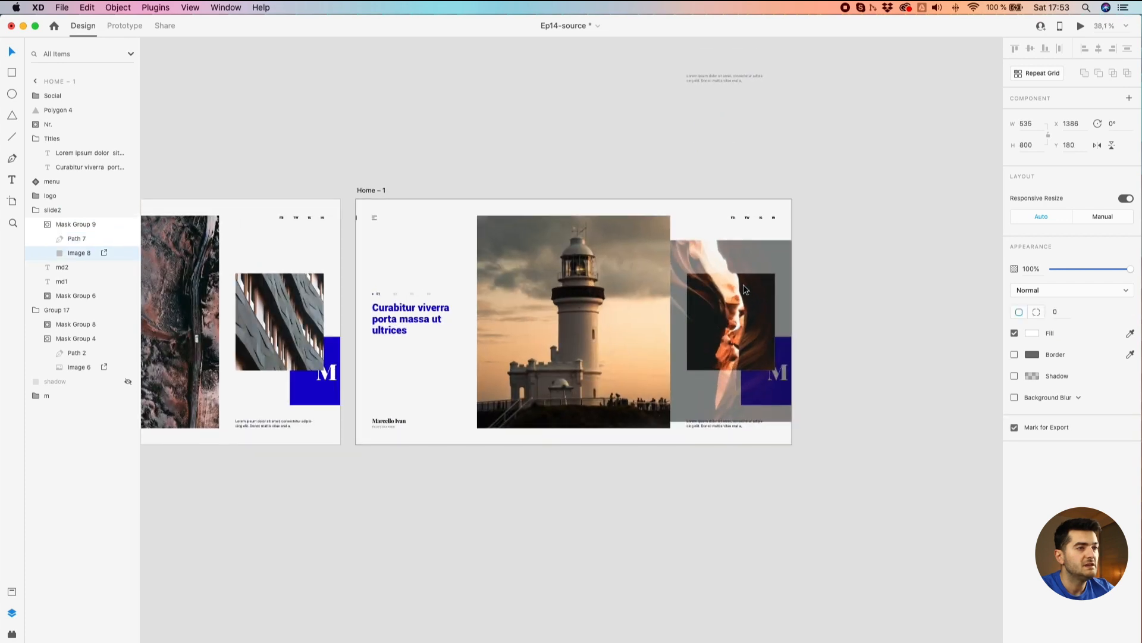
{"action": "left_click_drag", "start_coordinate": [792, 238], "coordinate": [780, 244]}
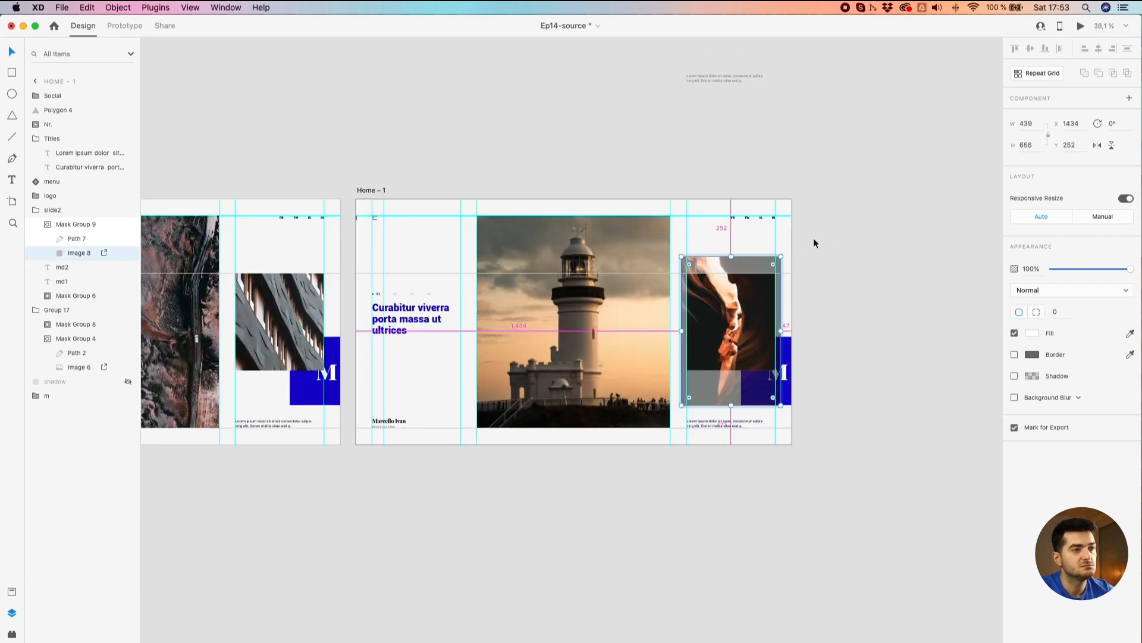
{"action": "left_click", "coordinate": [834, 252]}
Preview the prototype from the Home artboard in a smaller window, test the upward drag between the slides, and close the preview
{"action": "scroll", "coordinate": [834, 252], "scroll_direction": "down", "scroll_amount": 5}
{"action": "left_click", "coordinate": [370, 217]}
{"action": "left_click", "coordinate": [1079, 27]}
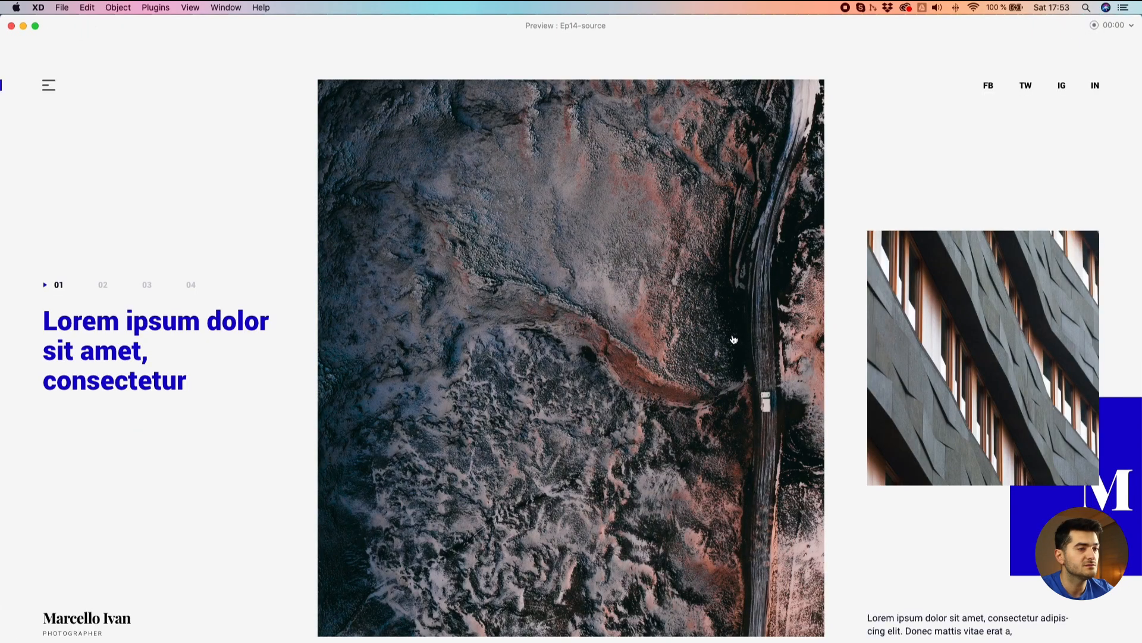
{"action": "left_click_drag", "start_coordinate": [4, 17], "coordinate": [208, 89]}
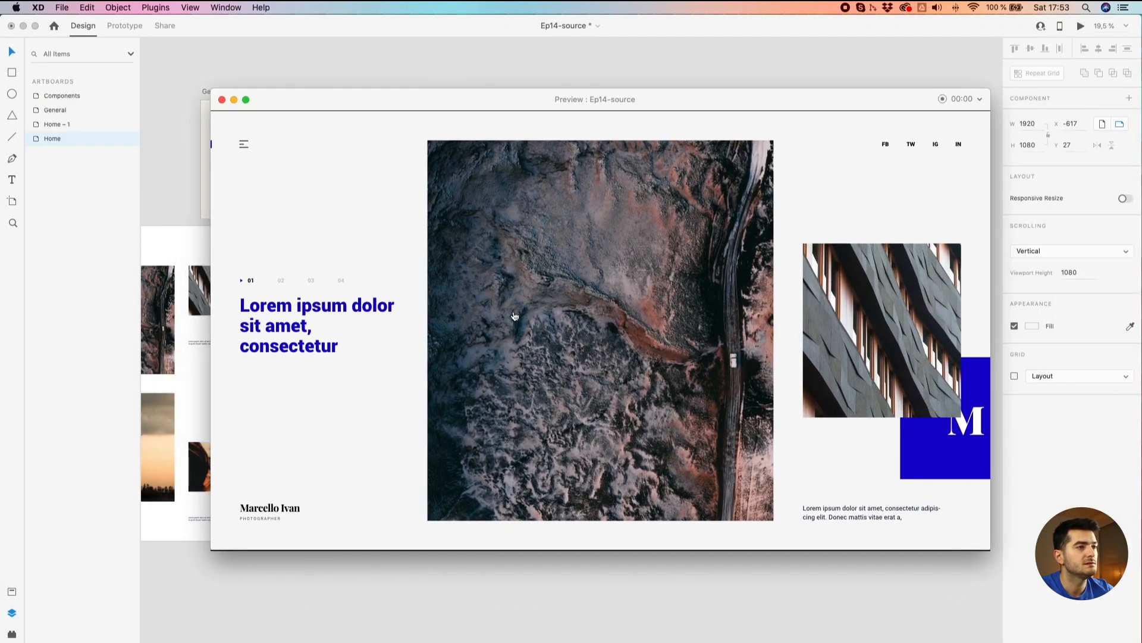
{"action": "left_click", "coordinate": [600, 430]}
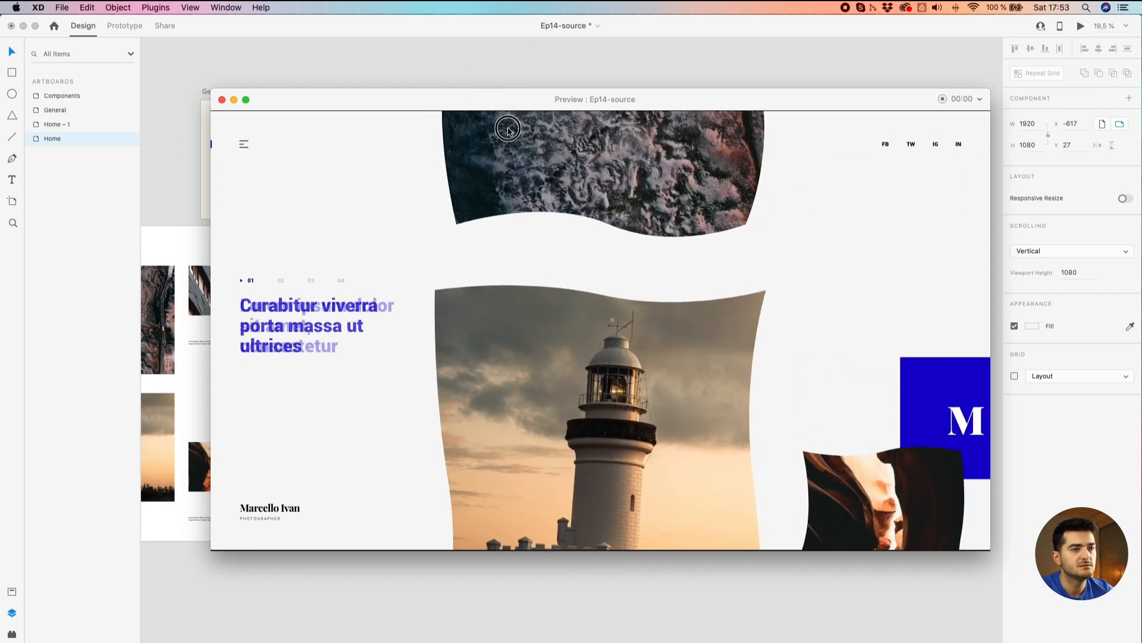
{"action": "left_click", "coordinate": [221, 100]}
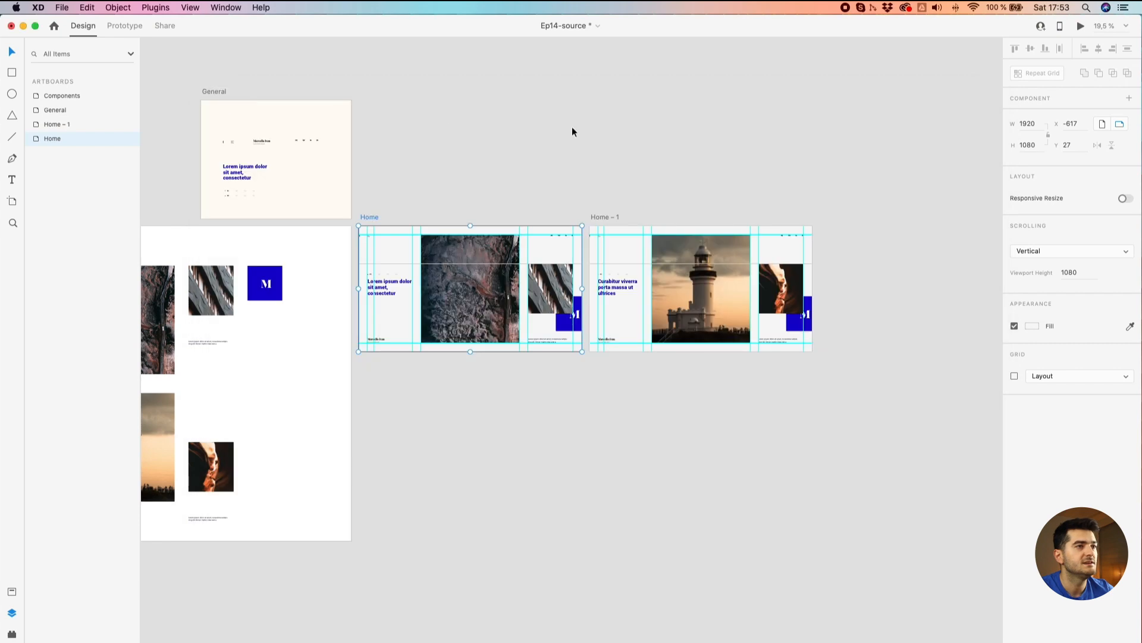
Open Mask Group 6, the small building image above Home – 1, and select its mask, Path 4
{"action": "left_click", "coordinate": [801, 107]}
{"action": "left_click", "coordinate": [801, 108]}
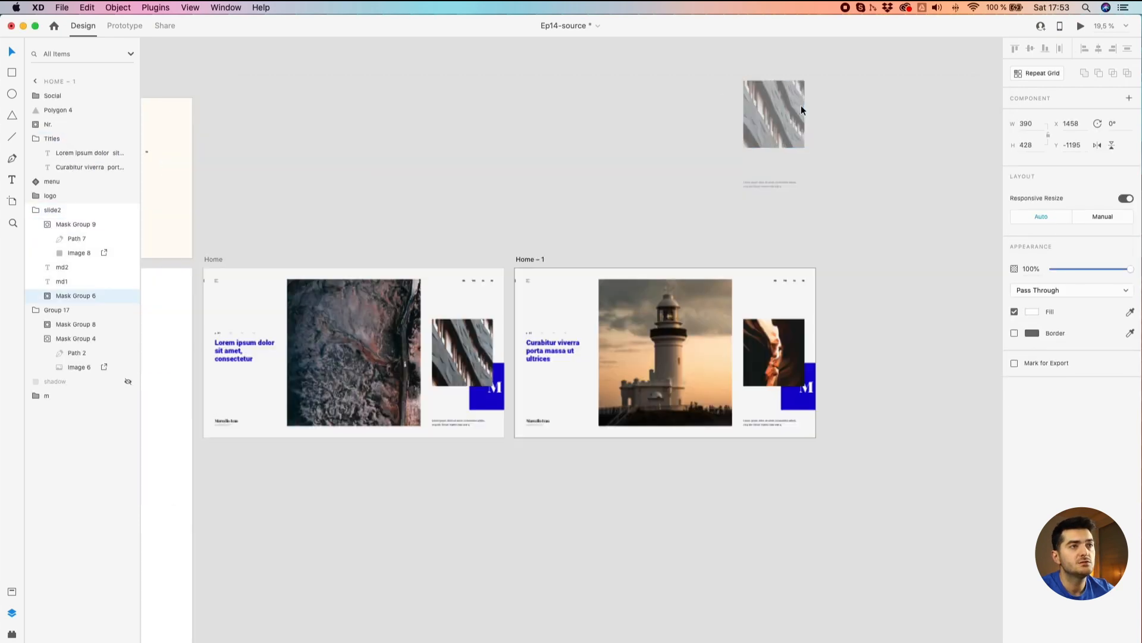
{"action": "scroll", "coordinate": [801, 109], "scroll_direction": "up", "scroll_amount": 5}
{"action": "double_click", "coordinate": [713, 232]}
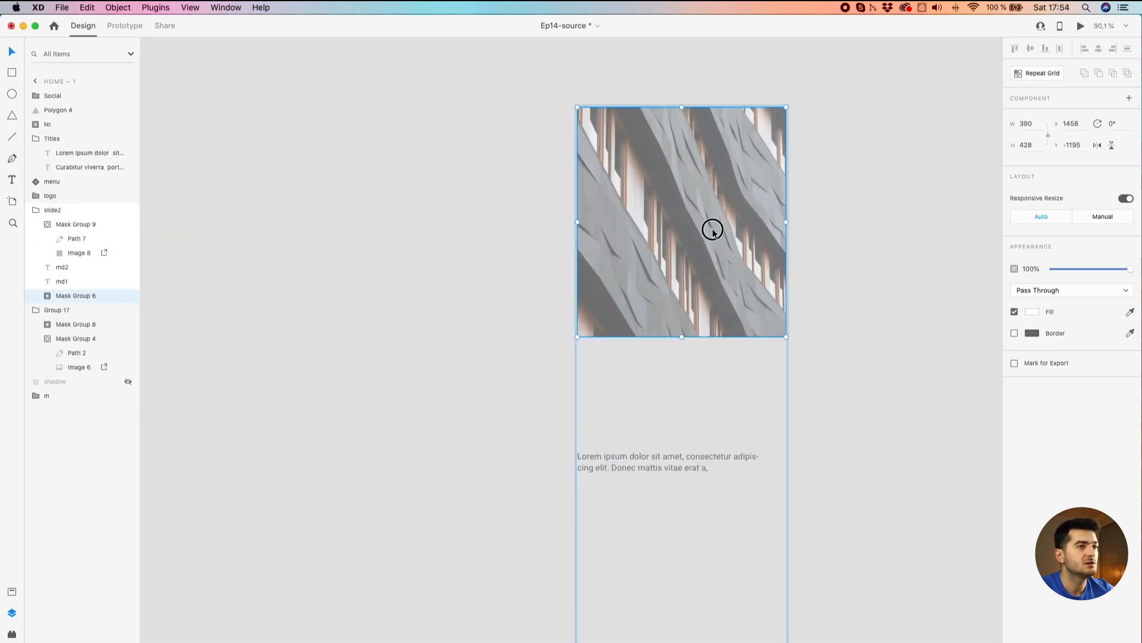
{"action": "scroll", "coordinate": [706, 228], "scroll_direction": "up", "scroll_amount": 3}
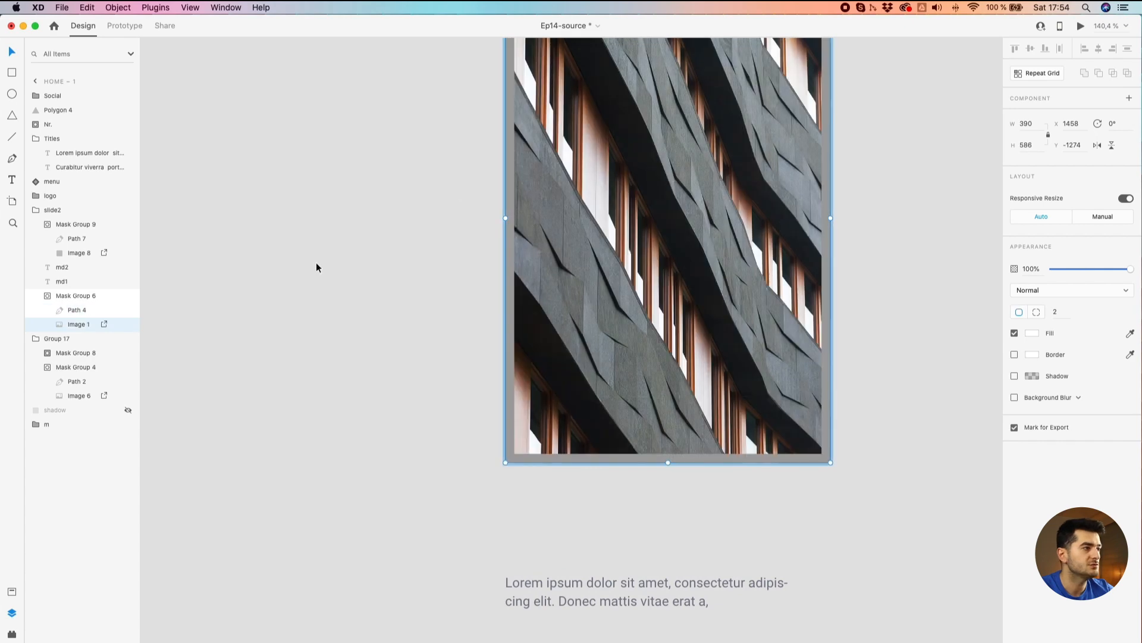
{"action": "left_click", "coordinate": [71, 310]}
Open Path 4 for point editing and convert the middle anchor on its top edge into a curve point
{"action": "scroll", "coordinate": [648, 316], "scroll_direction": "up", "scroll_amount": 5}
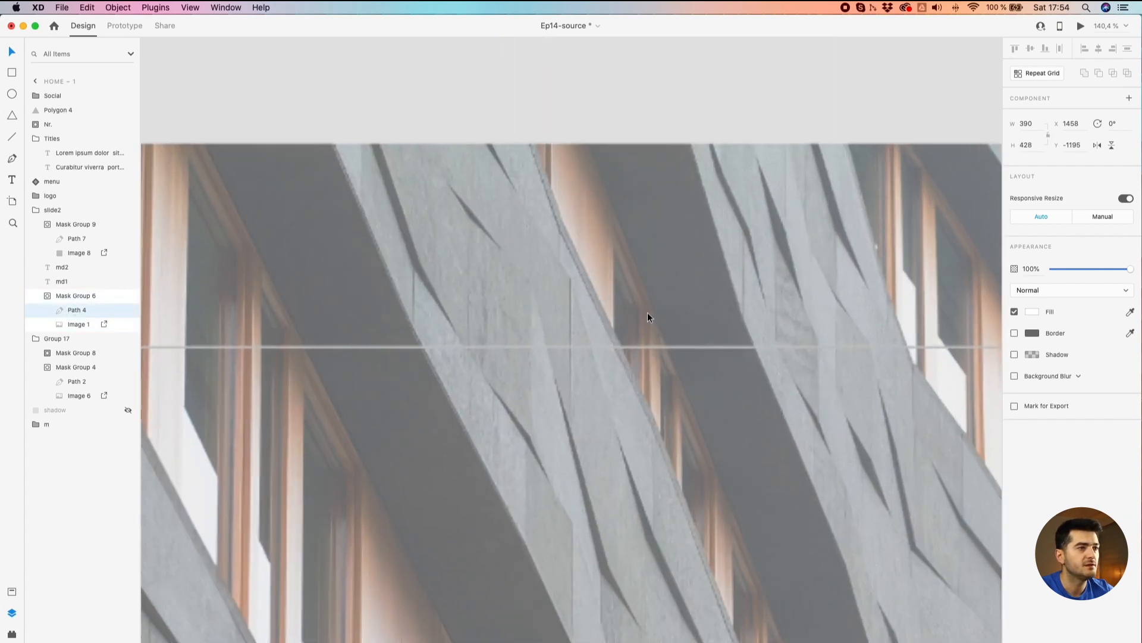
{"action": "scroll", "coordinate": [647, 312], "scroll_direction": "up", "scroll_amount": 5}
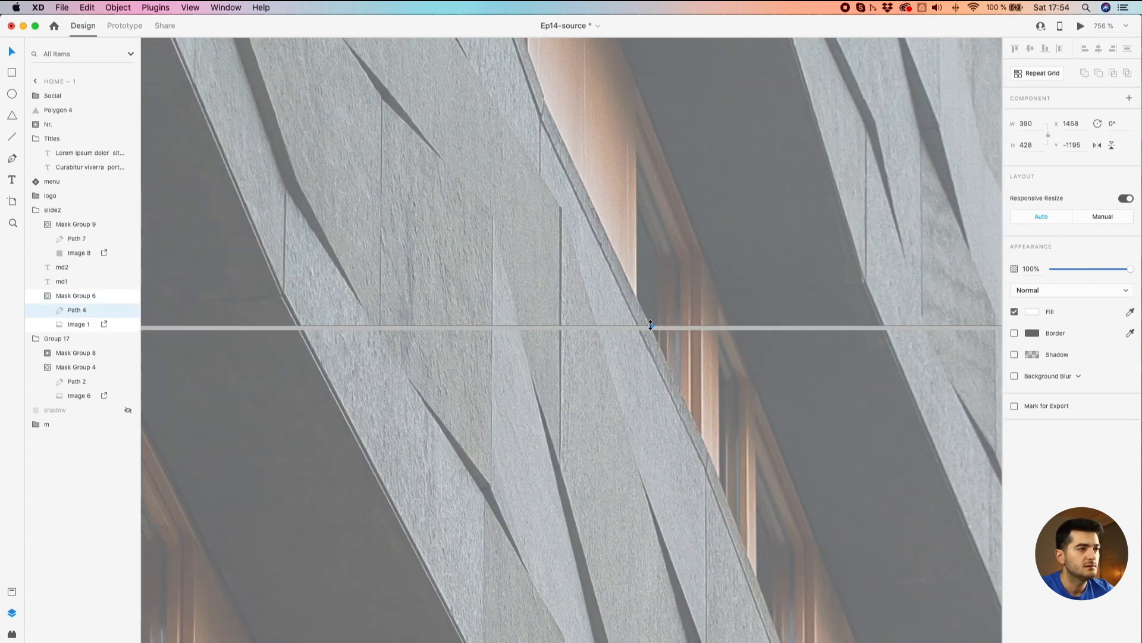
{"action": "scroll", "coordinate": [650, 325], "scroll_direction": "down", "scroll_amount": 3}
{"action": "scroll", "coordinate": [649, 325], "scroll_direction": "up", "scroll_amount": 3}
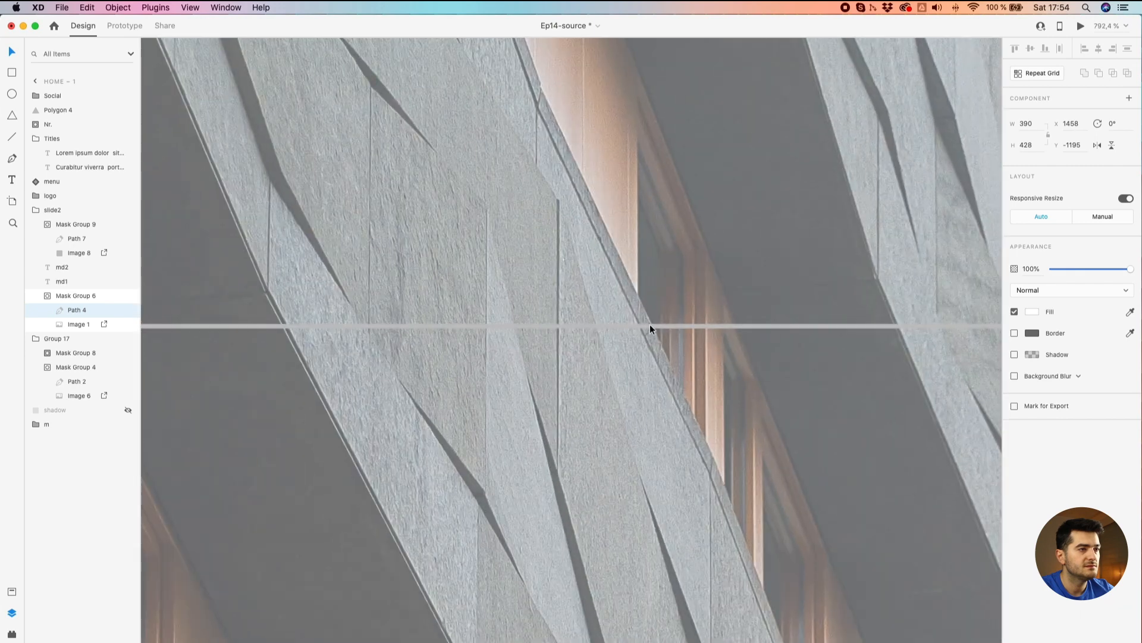
{"action": "double_click", "coordinate": [637, 326]}
{"action": "scroll", "coordinate": [684, 327], "scroll_direction": "down", "scroll_amount": 1}
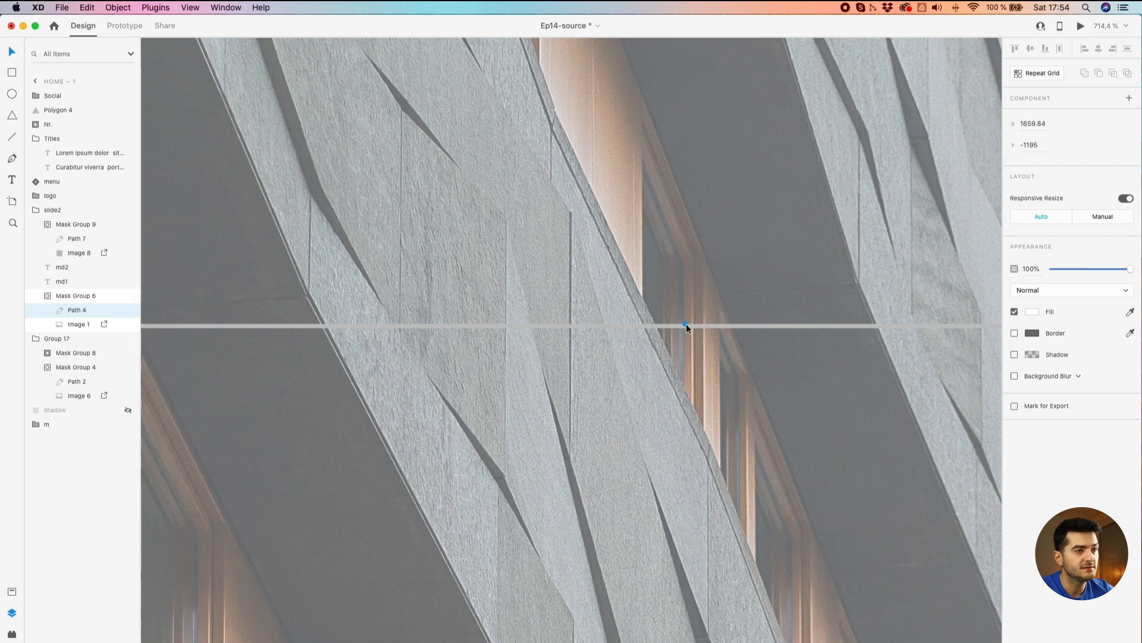
{"action": "left_click", "coordinate": [686, 325]}
{"action": "scroll", "coordinate": [687, 325], "scroll_direction": "down", "scroll_amount": 5}
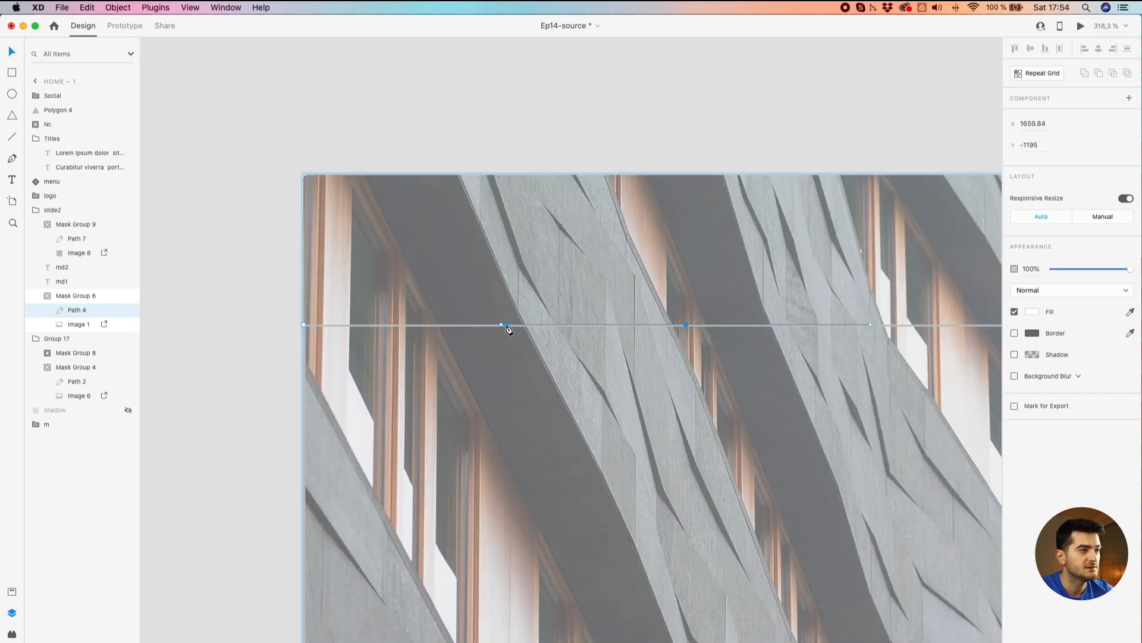
Pull the curve handle of Path 4's middle top anchor down so the mask's top edge forms a wave
{"action": "left_click_drag", "start_coordinate": [501, 324], "coordinate": [495, 484]}
{"action": "scroll", "coordinate": [519, 417], "scroll_direction": "down", "scroll_amount": 5}
{"action": "left_click_drag", "start_coordinate": [526, 343], "coordinate": [551, 92]}
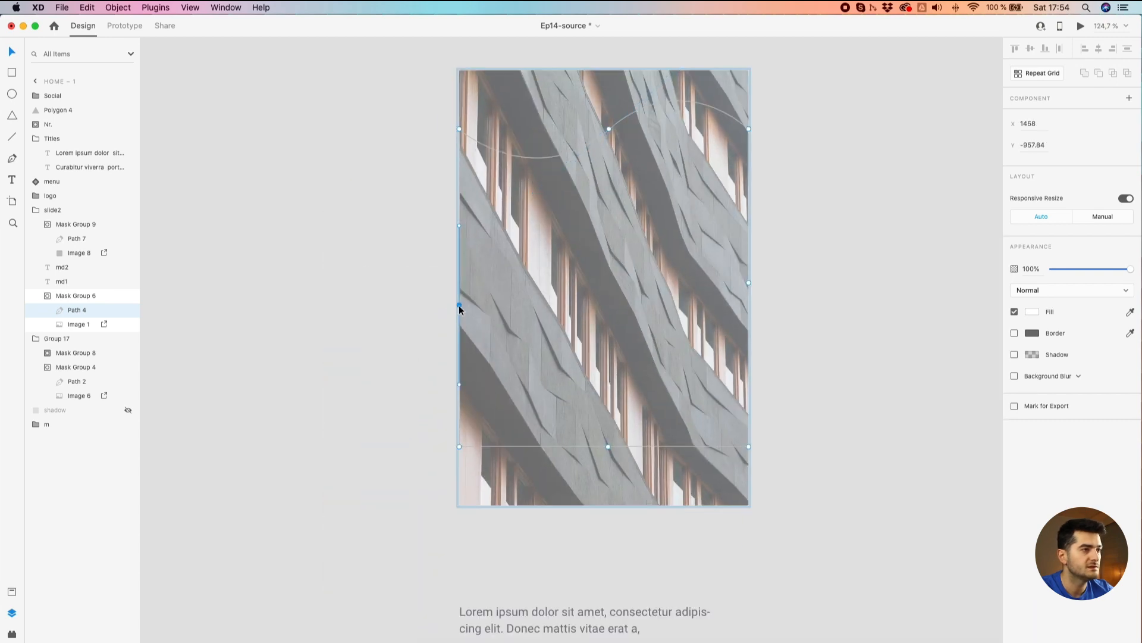
Bow both sides of Path 4 inward by moving its left and right middle anchors as curve points towards the centre
{"action": "left_click_drag", "start_coordinate": [460, 307], "coordinate": [507, 306]}
{"action": "left_click_drag", "start_coordinate": [748, 283], "coordinate": [695, 285]}
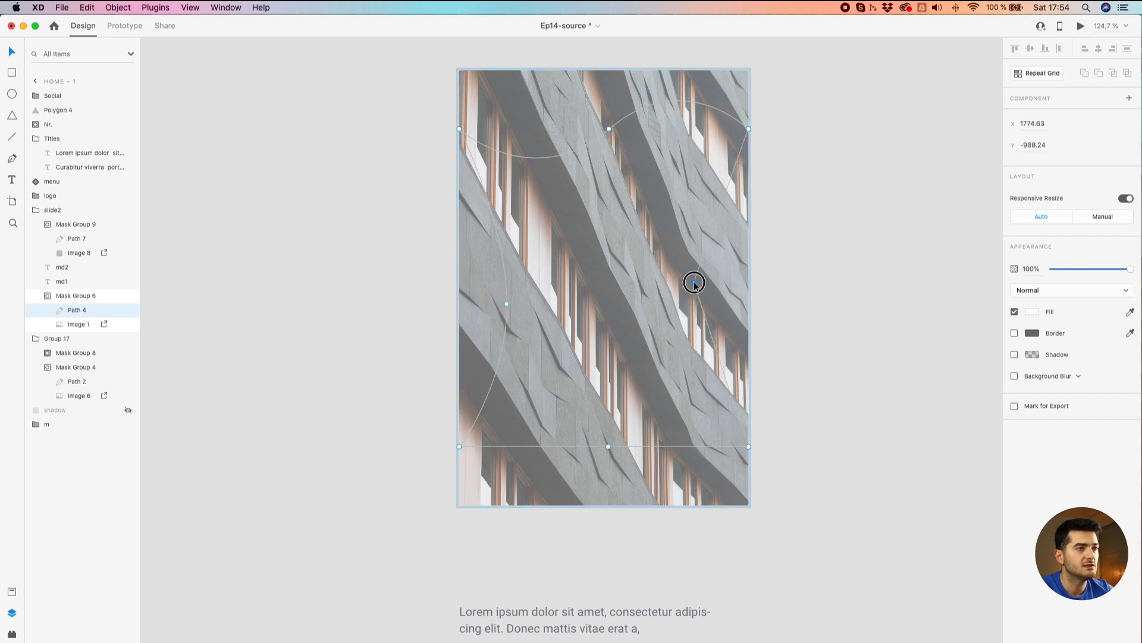
{"action": "left_click_drag", "start_coordinate": [693, 204], "coordinate": [647, 161]}
Convert Path 4's middle bottom anchor to a curve point, raise it to about Y -825 to arch the bottom edge, and leave the mask
{"action": "left_click", "coordinate": [607, 447]}
{"action": "left_click_drag", "start_coordinate": [608, 447], "coordinate": [608, 404]}
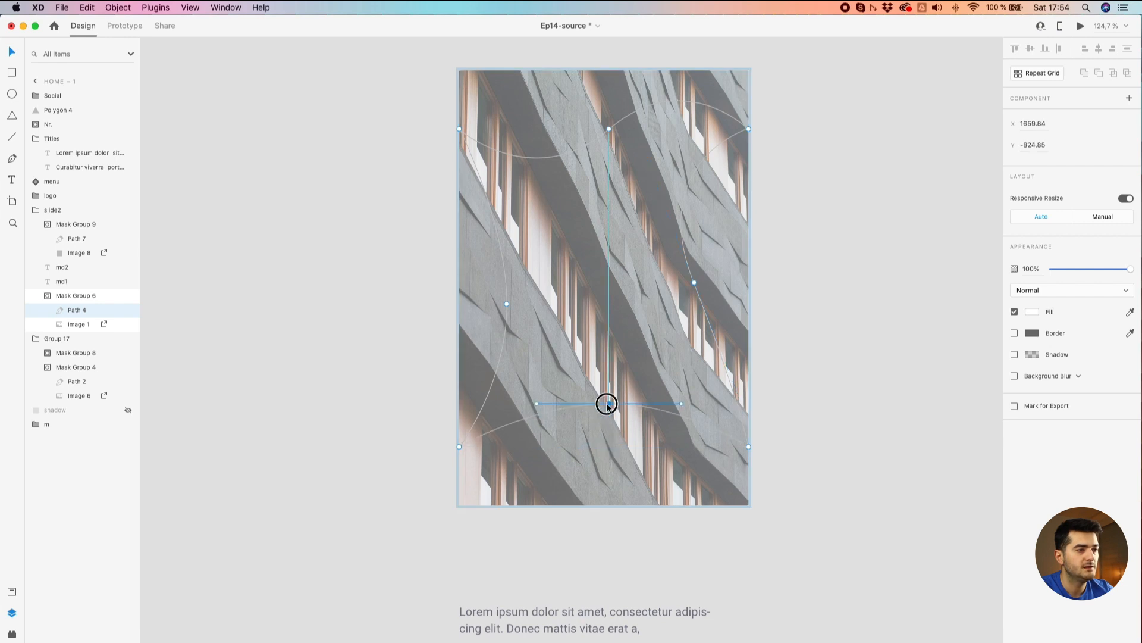
{"action": "left_click", "coordinate": [384, 337]}
{"action": "scroll", "coordinate": [385, 336], "scroll_direction": "down", "scroll_amount": 5}
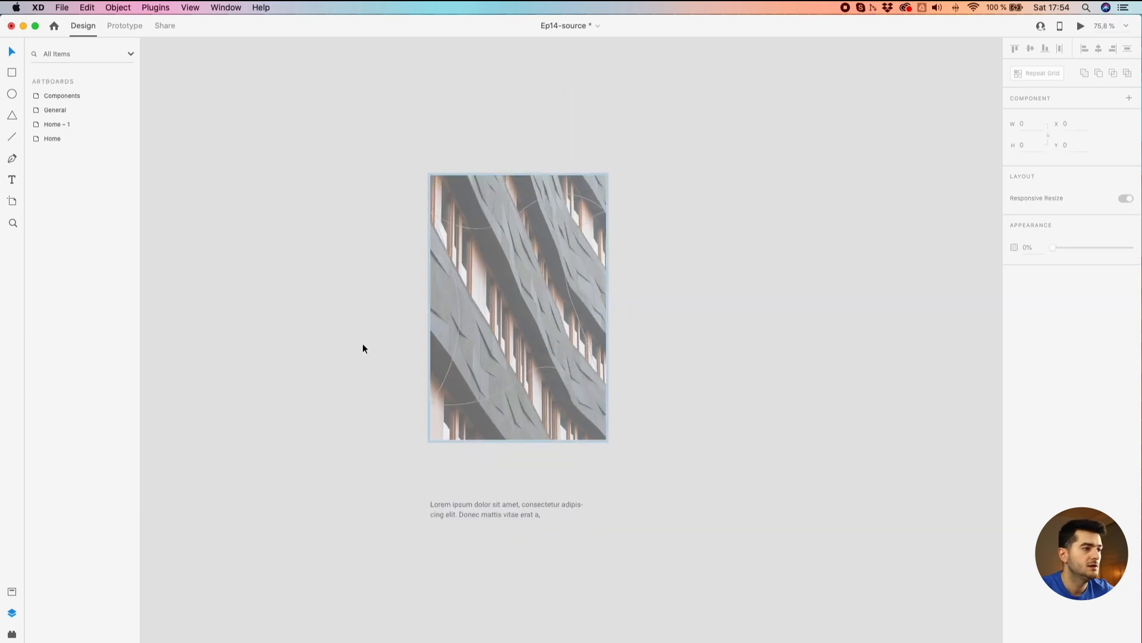
{"action": "scroll", "coordinate": [363, 344], "scroll_direction": "down", "scroll_amount": 5}
{"action": "scroll", "coordinate": [364, 448], "scroll_direction": "down", "scroll_amount": 5}
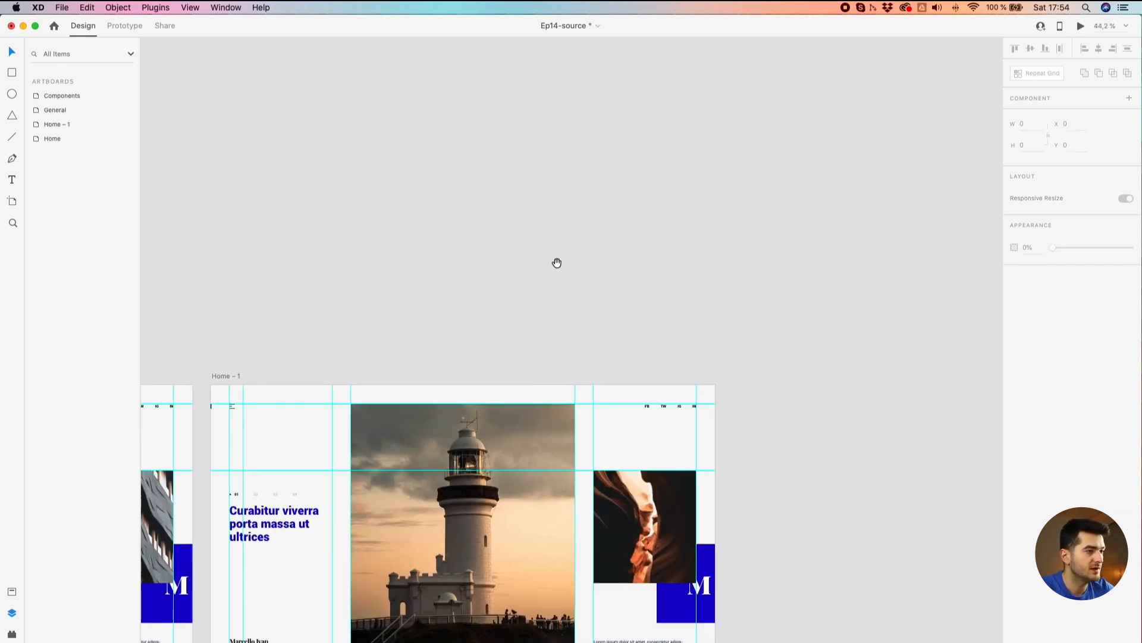
Preview the prototype from the Home artboard, test the upward drag between the slides, and close the preview
{"action": "scroll", "coordinate": [228, 313], "scroll_direction": "left", "scroll_amount": 5}
{"action": "left_click", "coordinate": [217, 316]}
{"action": "left_click", "coordinate": [1081, 28]}
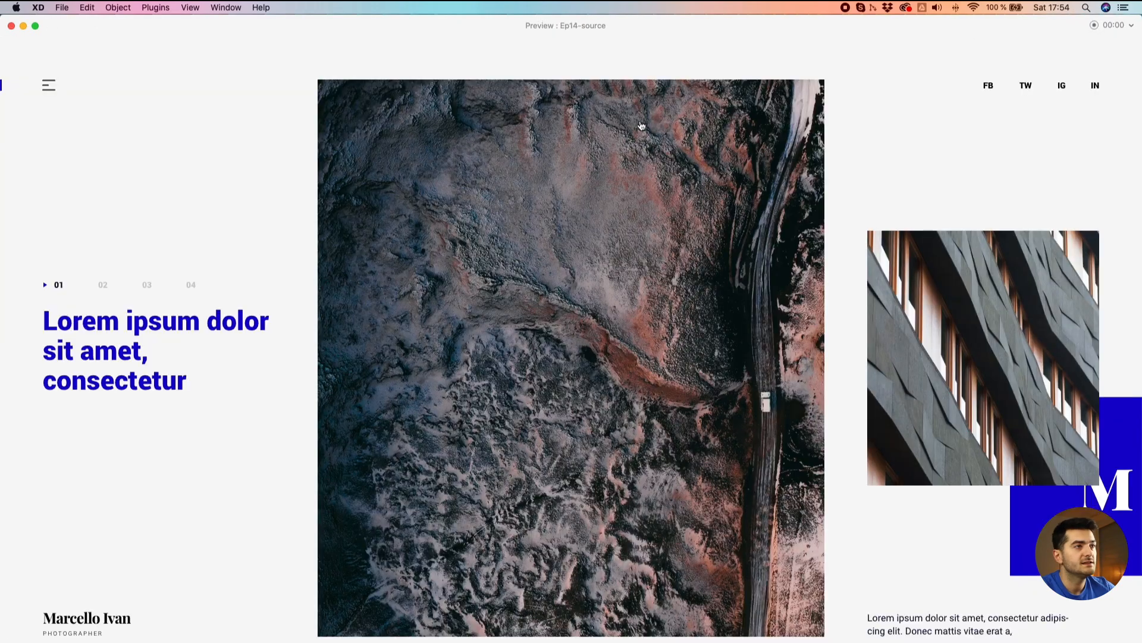
{"action": "left_click_drag", "start_coordinate": [655, 545], "coordinate": [552, 352]}
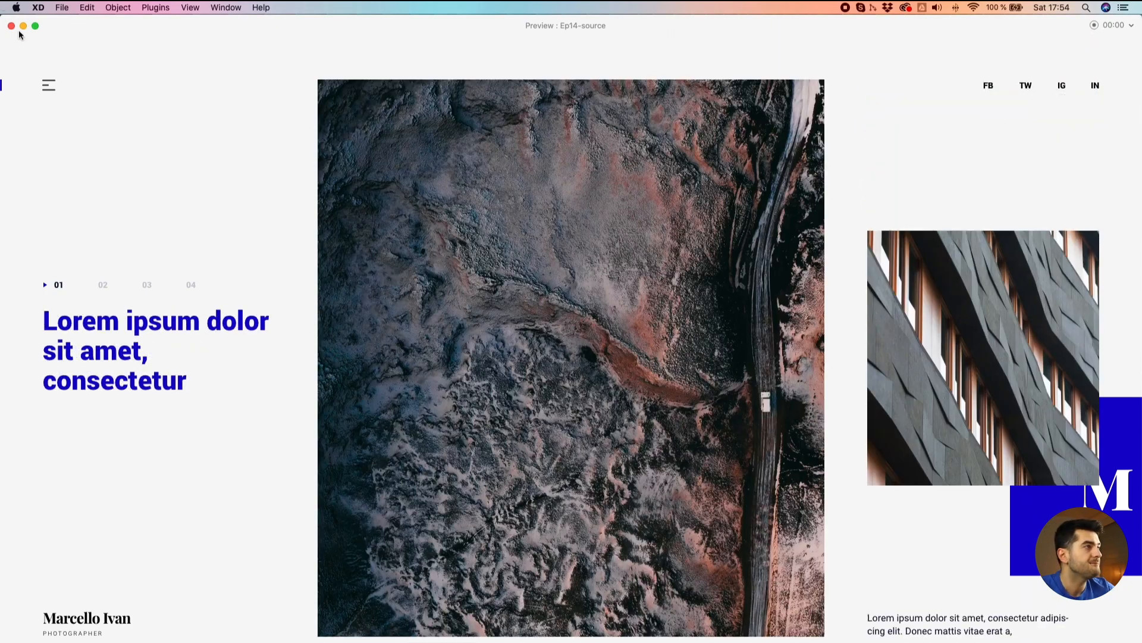
{"action": "left_click", "coordinate": [12, 27]}
Open Path 4 in the Home artboard's Mask Group 6 for point editing and convert its middle top anchor to a curve point
{"action": "scroll", "coordinate": [394, 395], "scroll_direction": "up", "scroll_amount": 5}
{"action": "left_click", "coordinate": [538, 366]}
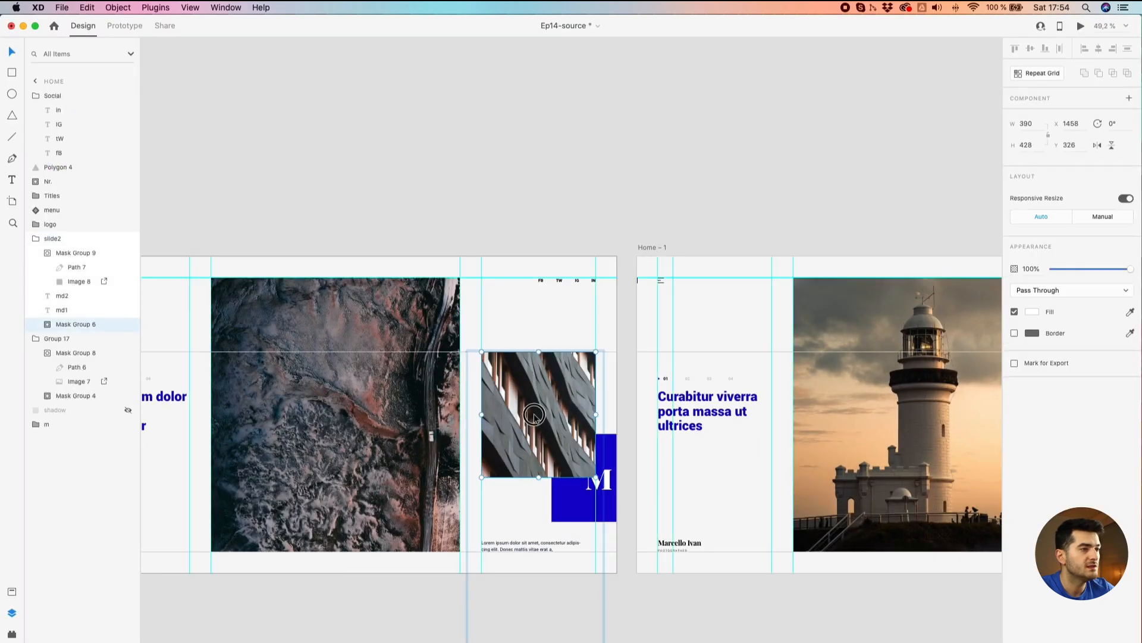
{"action": "scroll", "coordinate": [537, 366], "scroll_direction": "up", "scroll_amount": 5}
{"action": "scroll", "coordinate": [533, 364], "scroll_direction": "up", "scroll_amount": 10}
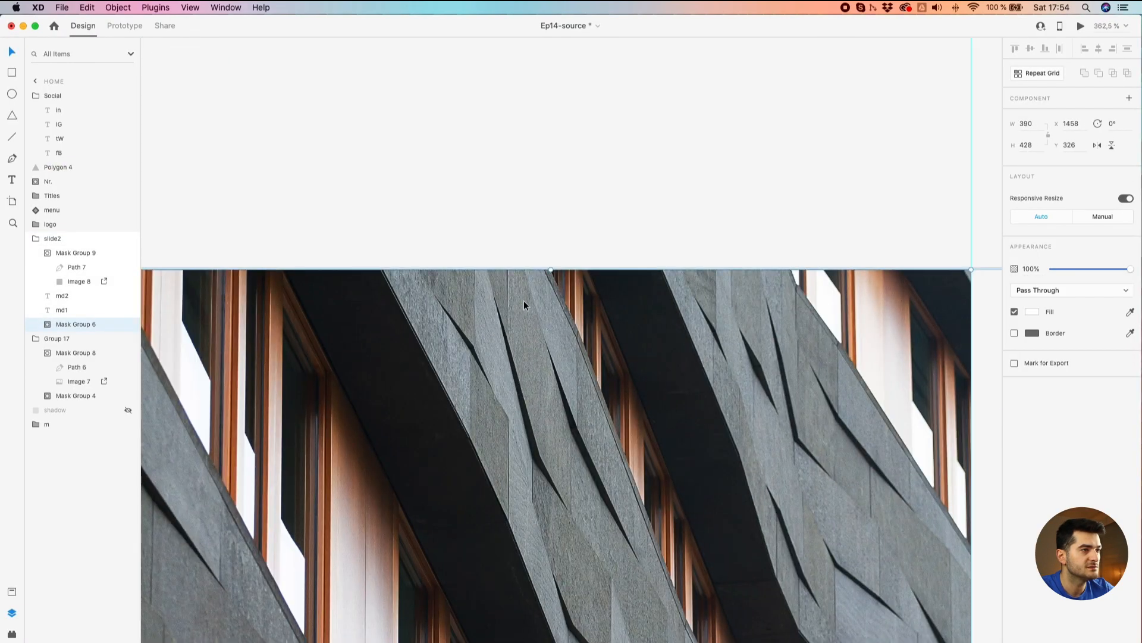
{"action": "double_click", "coordinate": [540, 273]}
{"action": "scroll", "coordinate": [539, 273], "scroll_direction": "up", "scroll_amount": 5}
{"action": "left_click", "coordinate": [545, 270]}
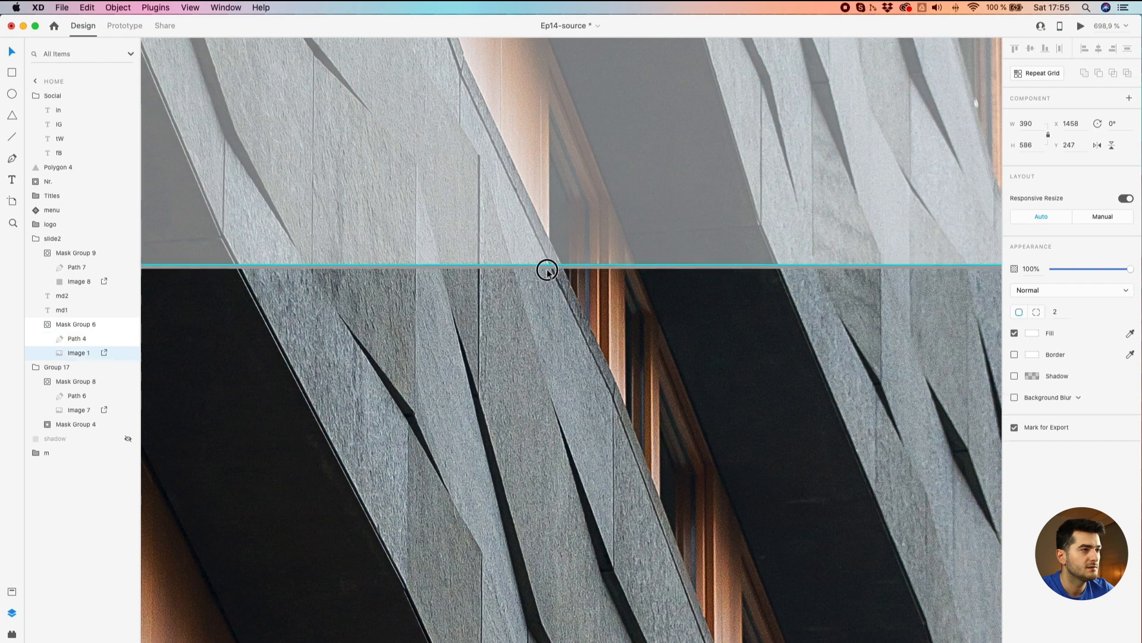
{"action": "left_click", "coordinate": [85, 335]}
{"action": "scroll", "coordinate": [646, 264], "scroll_direction": "up", "scroll_amount": 7}
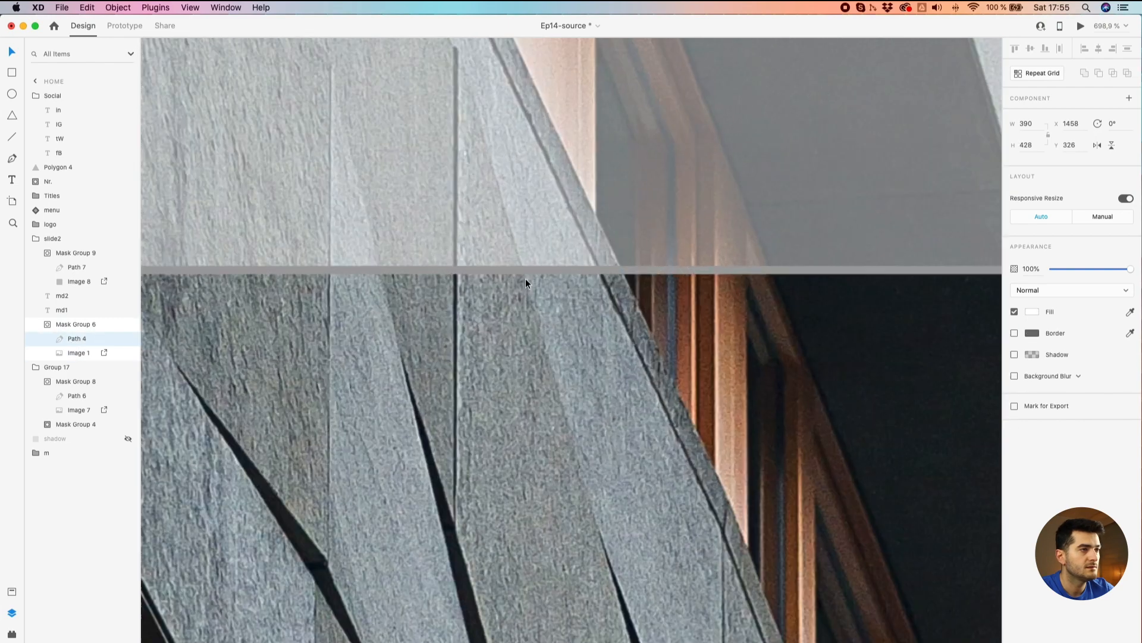
{"action": "double_click", "coordinate": [643, 270]}
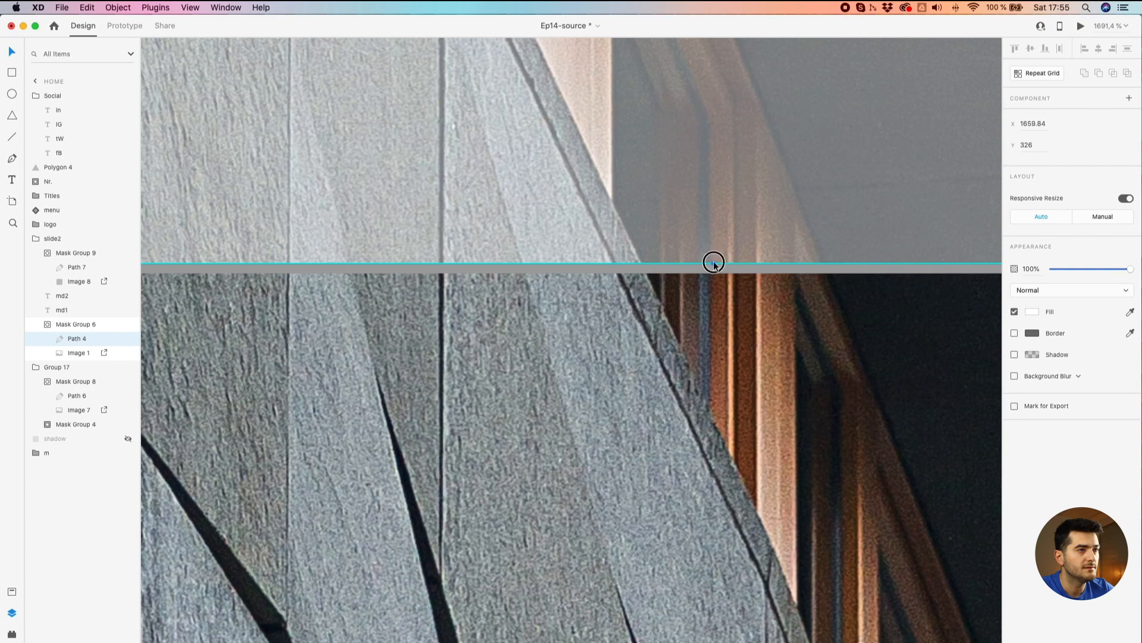
{"action": "scroll", "coordinate": [714, 263], "scroll_direction": "down", "scroll_amount": 15}
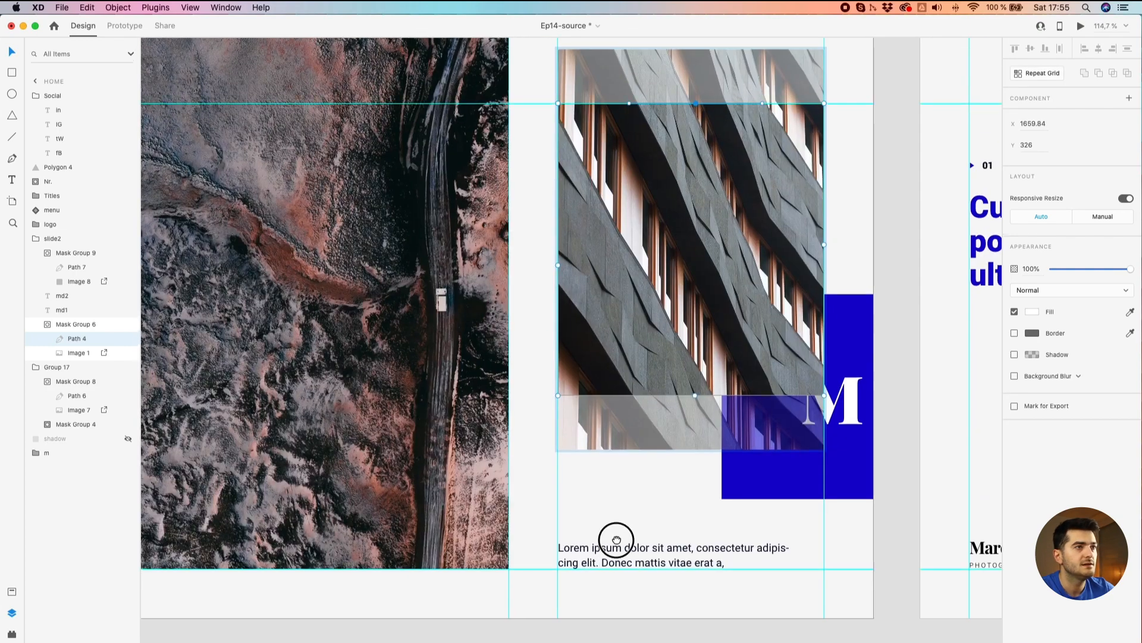
Reopen Home's Path 4 for point editing and convert the middle anchor on its left edge to a curve point
{"action": "scroll", "coordinate": [534, 365], "scroll_direction": "up", "scroll_amount": 15}
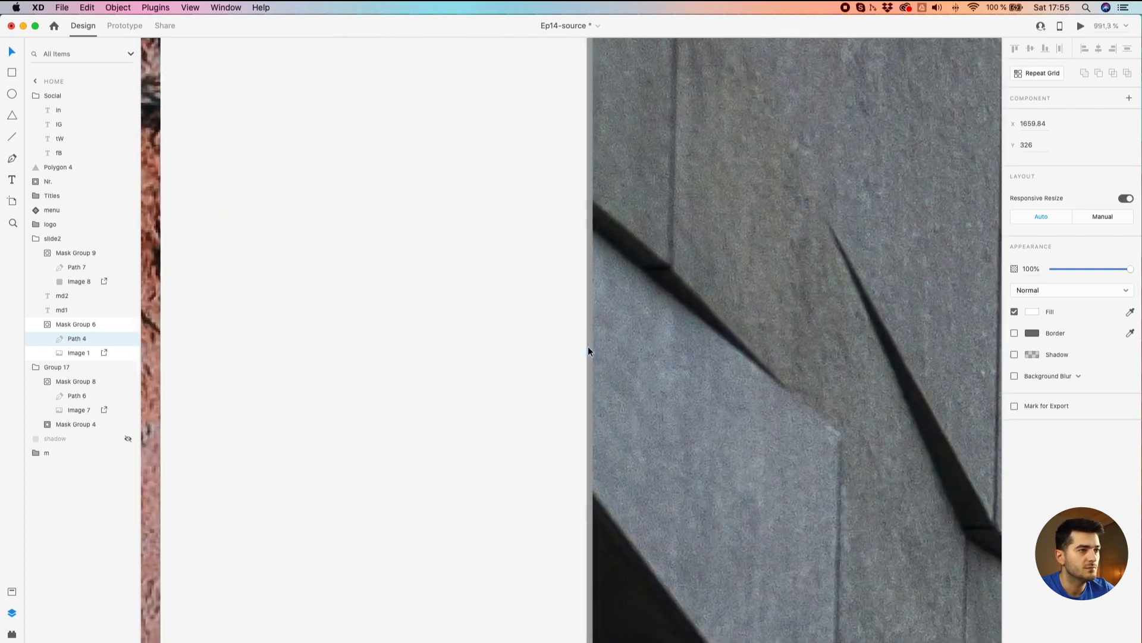
{"action": "scroll", "coordinate": [588, 351], "scroll_direction": "up", "scroll_amount": 2}
{"action": "left_click", "coordinate": [602, 339]}
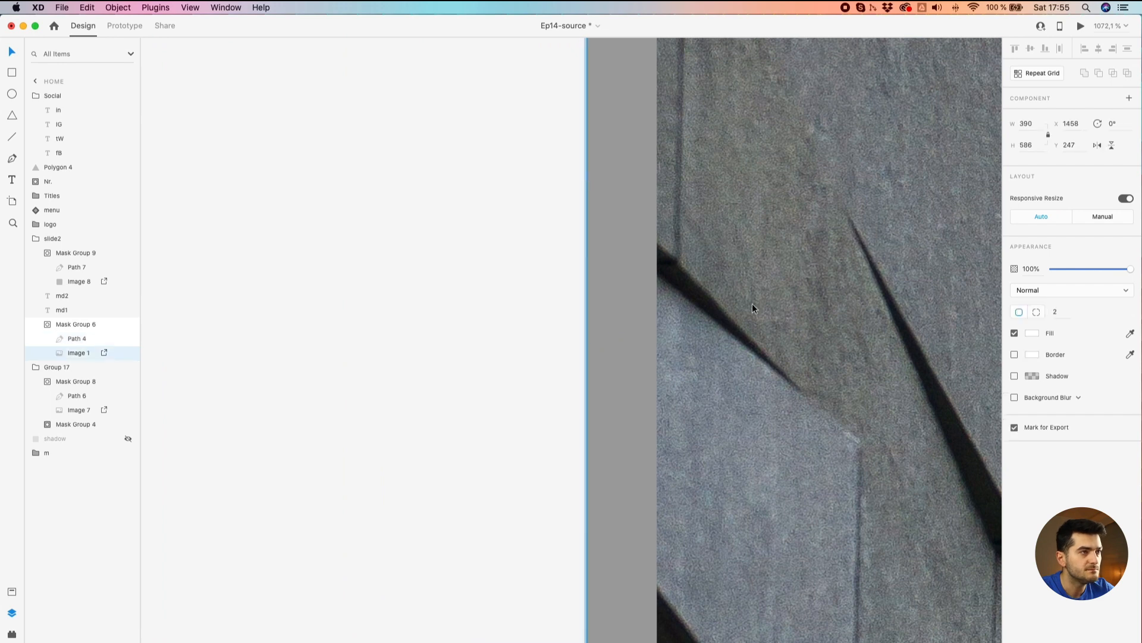
{"action": "left_click", "coordinate": [75, 338]}
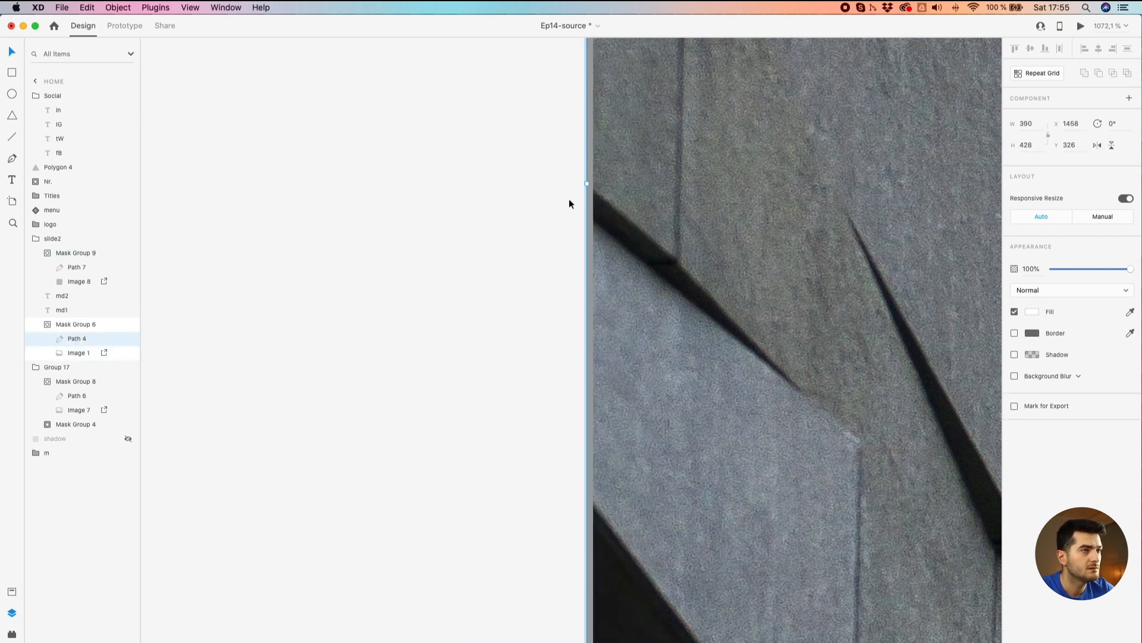
{"action": "double_click", "coordinate": [589, 209]}
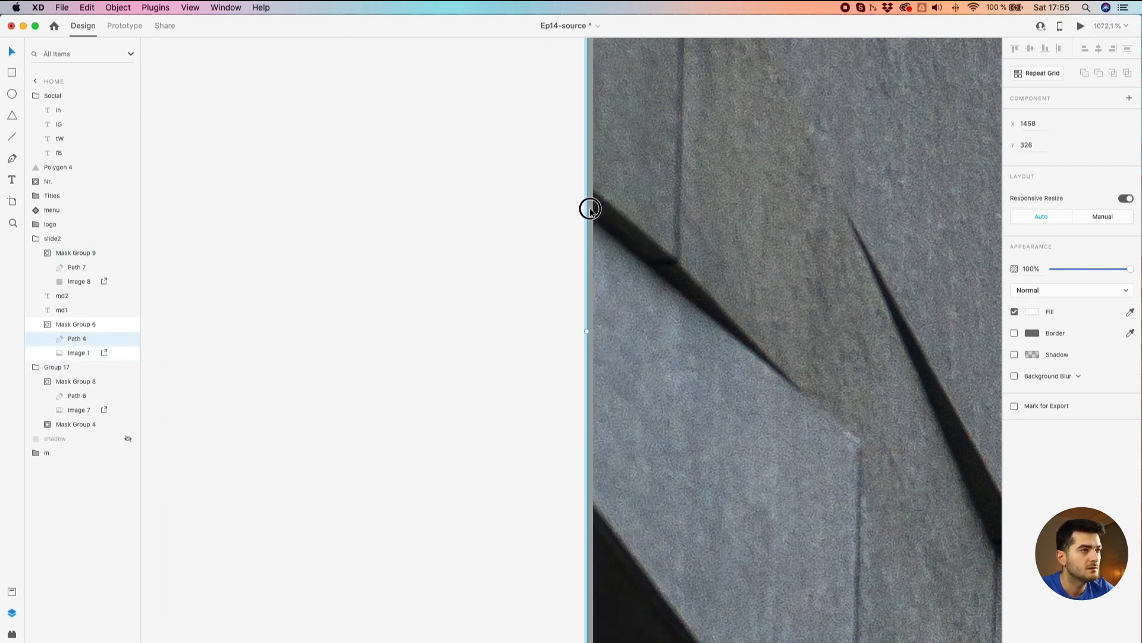
{"action": "left_click", "coordinate": [586, 330]}
Convert the middle anchor on the bottom edge of Home's Path 4 to a curve point
{"action": "scroll", "coordinate": [587, 331], "scroll_direction": "down", "scroll_amount": 3}
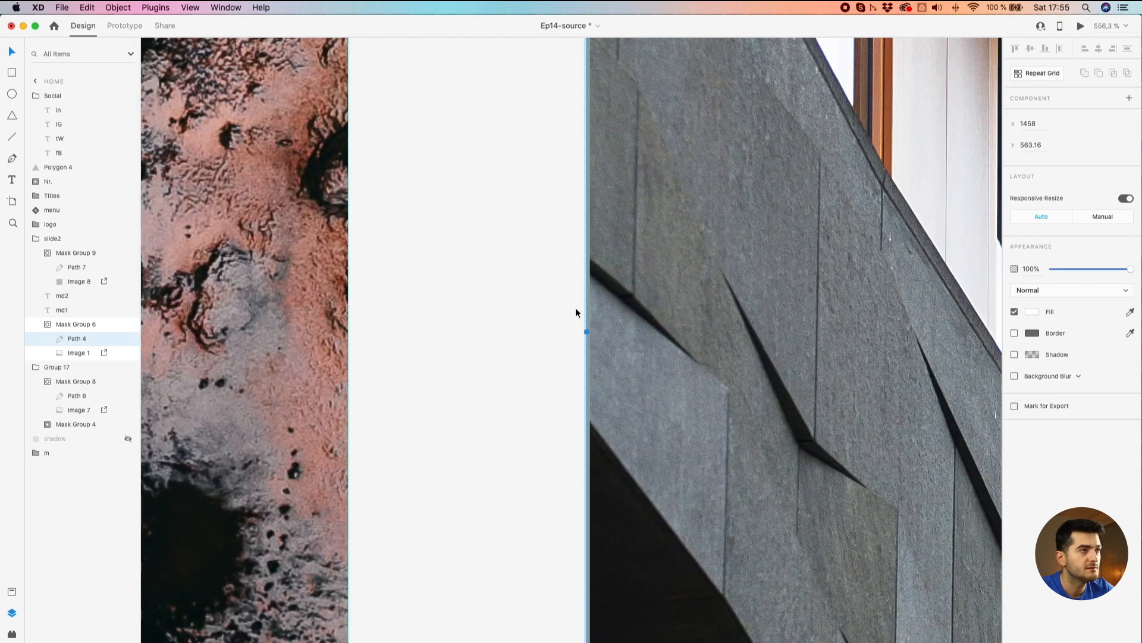
{"action": "scroll", "coordinate": [577, 241], "scroll_direction": "down", "scroll_amount": 3}
{"action": "scroll", "coordinate": [606, 301], "scroll_direction": "up", "scroll_amount": 5}
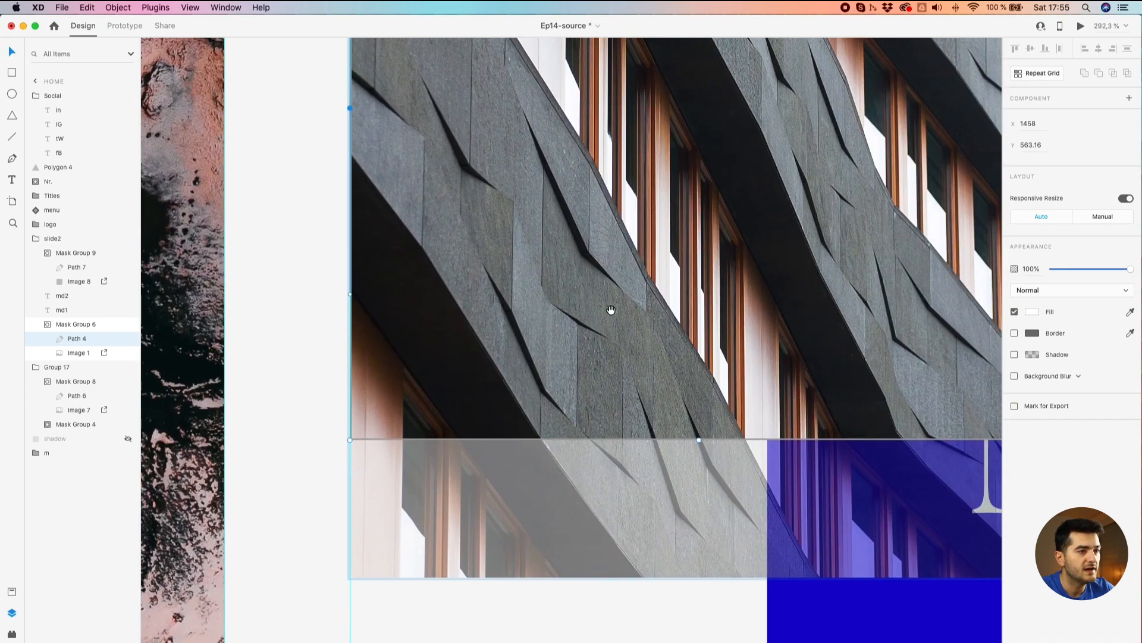
{"action": "scroll", "coordinate": [727, 426], "scroll_direction": "up", "scroll_amount": 3}
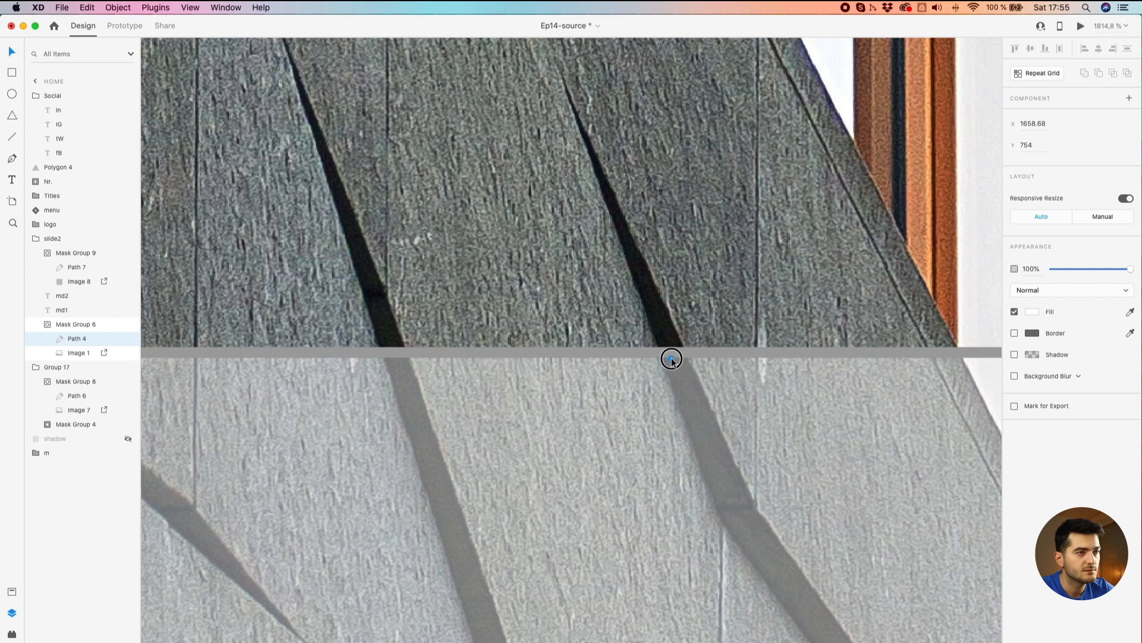
Convert the middle anchor on the right edge of Home's Path 4 to a curve point and leave the mask
{"action": "scroll", "coordinate": [672, 358], "scroll_direction": "down", "scroll_amount": 8}
{"action": "scroll", "coordinate": [760, 265], "scroll_direction": "up", "scroll_amount": 5}
{"action": "scroll", "coordinate": [759, 265], "scroll_direction": "right", "scroll_amount": 4}
{"action": "scroll", "coordinate": [759, 231], "scroll_direction": "up", "scroll_amount": 8}
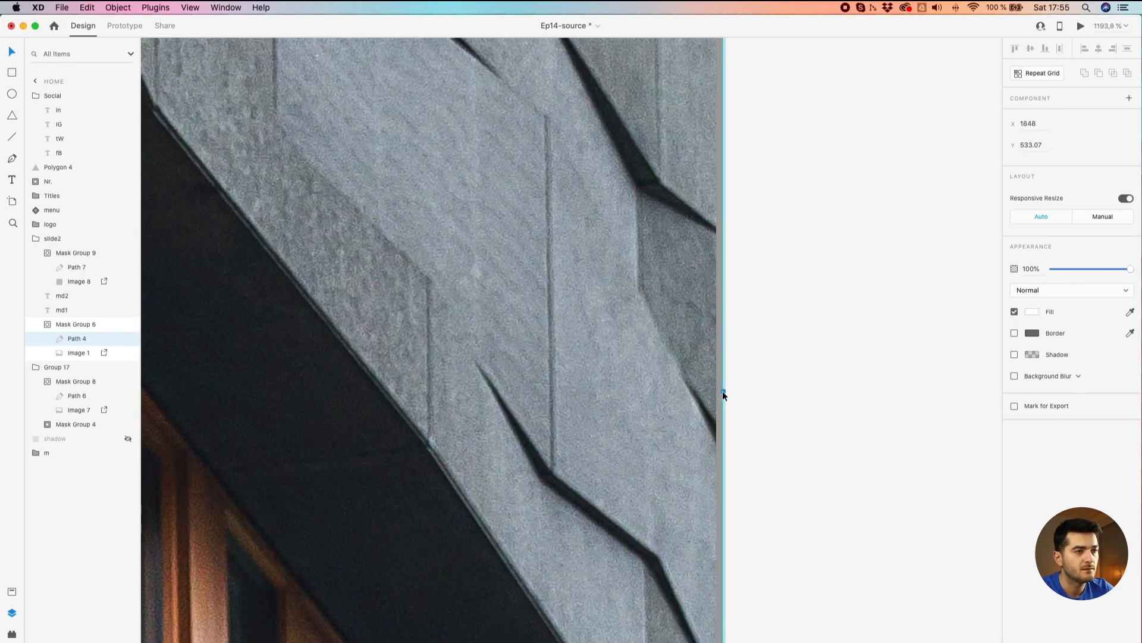
{"action": "scroll", "coordinate": [723, 391], "scroll_direction": "down", "scroll_amount": 8}
{"action": "scroll", "coordinate": [720, 390], "scroll_direction": "down", "scroll_amount": 8}
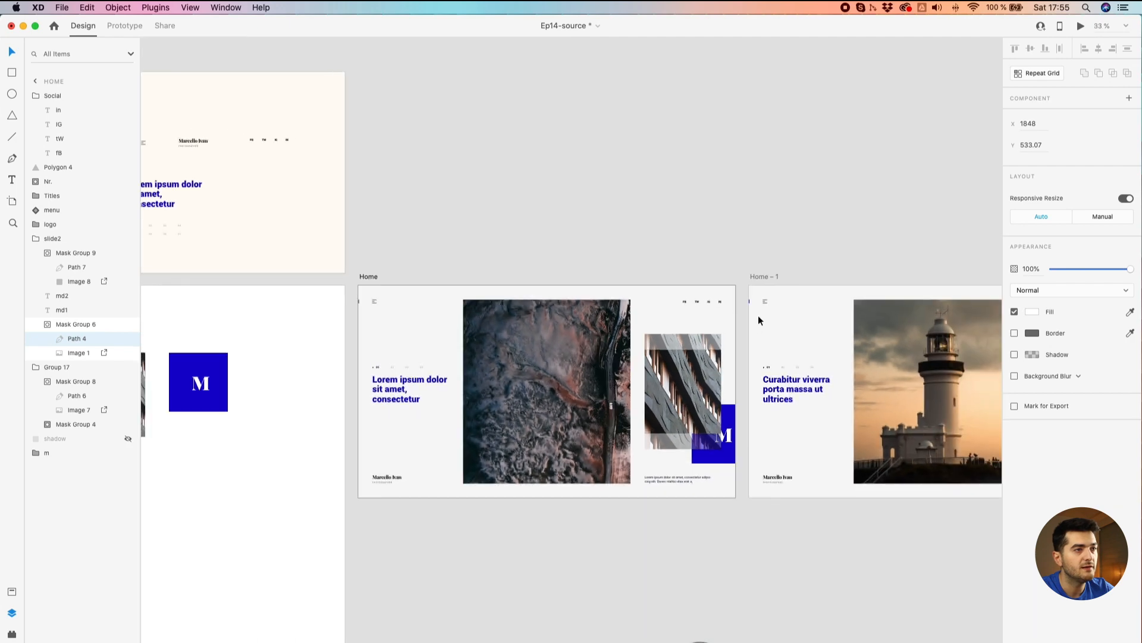
{"action": "left_click", "coordinate": [725, 237]}
Preview the prototype from the Home artboard again, check the small image's wave transition with an upward drag, and close the preview
{"action": "left_click", "coordinate": [369, 277]}
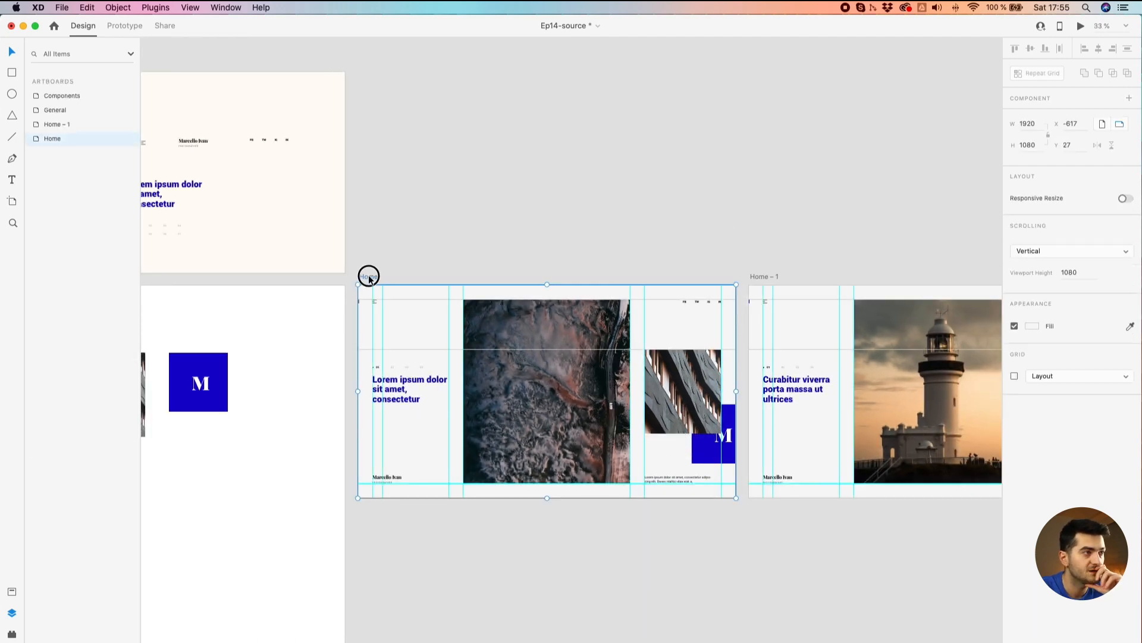
{"action": "left_click", "coordinate": [1080, 27]}
{"action": "left_click_drag", "start_coordinate": [636, 551], "coordinate": [515, 42]}
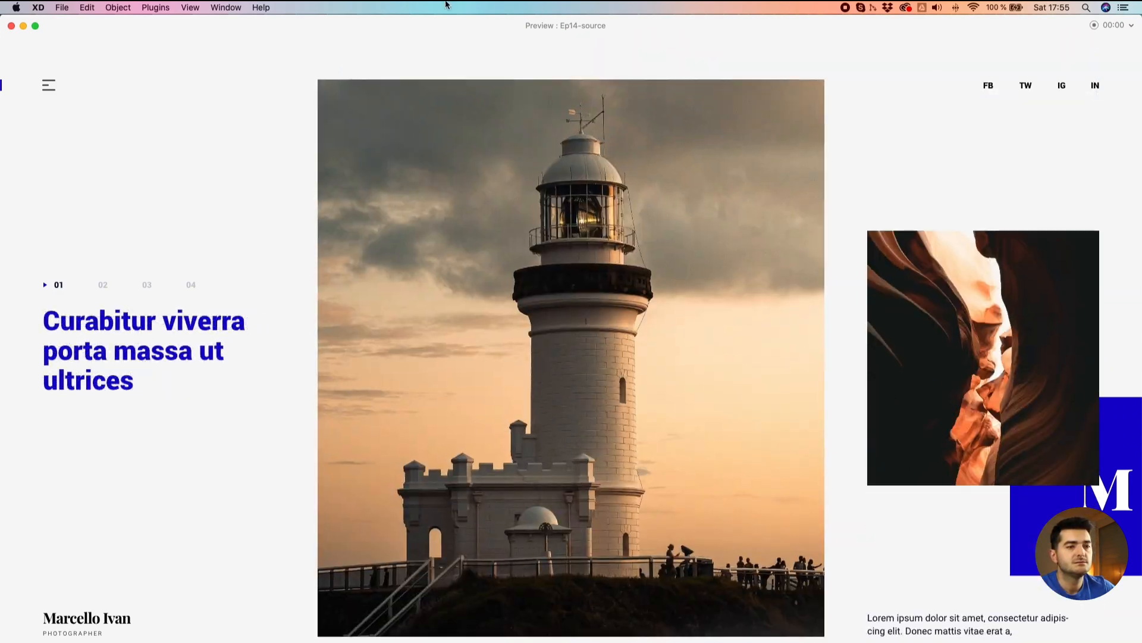
{"action": "left_click", "coordinate": [11, 26]}
{"action": "left_click", "coordinate": [758, 207]}
{"action": "left_click_drag", "start_coordinate": [855, 215], "coordinate": [760, 156]}
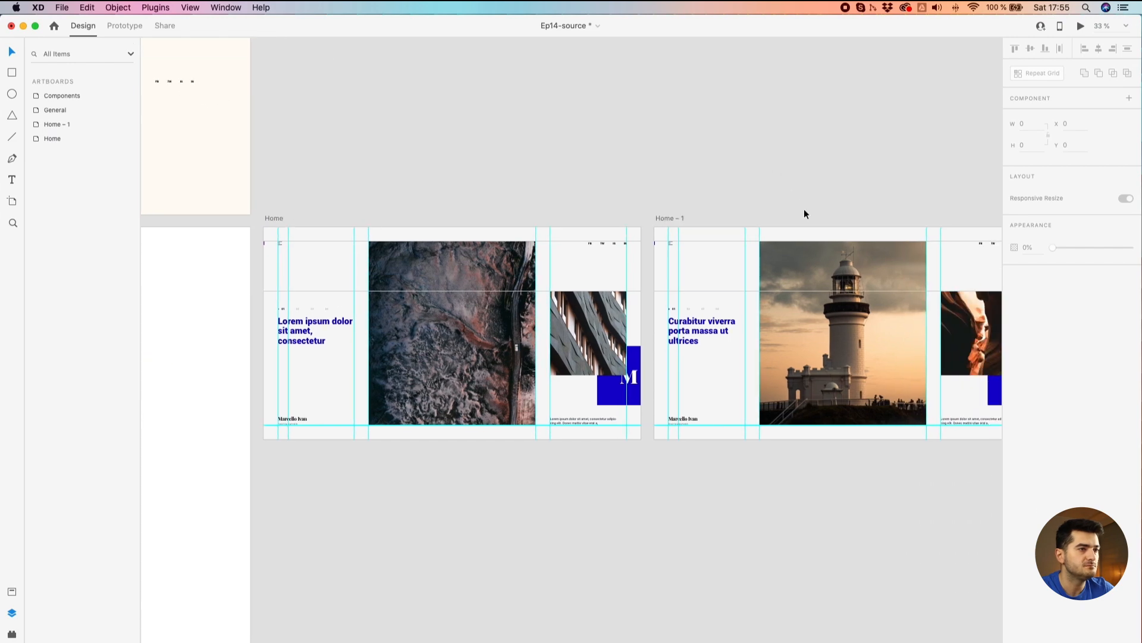
{"action": "left_click_drag", "start_coordinate": [819, 209], "coordinate": [651, 193]}
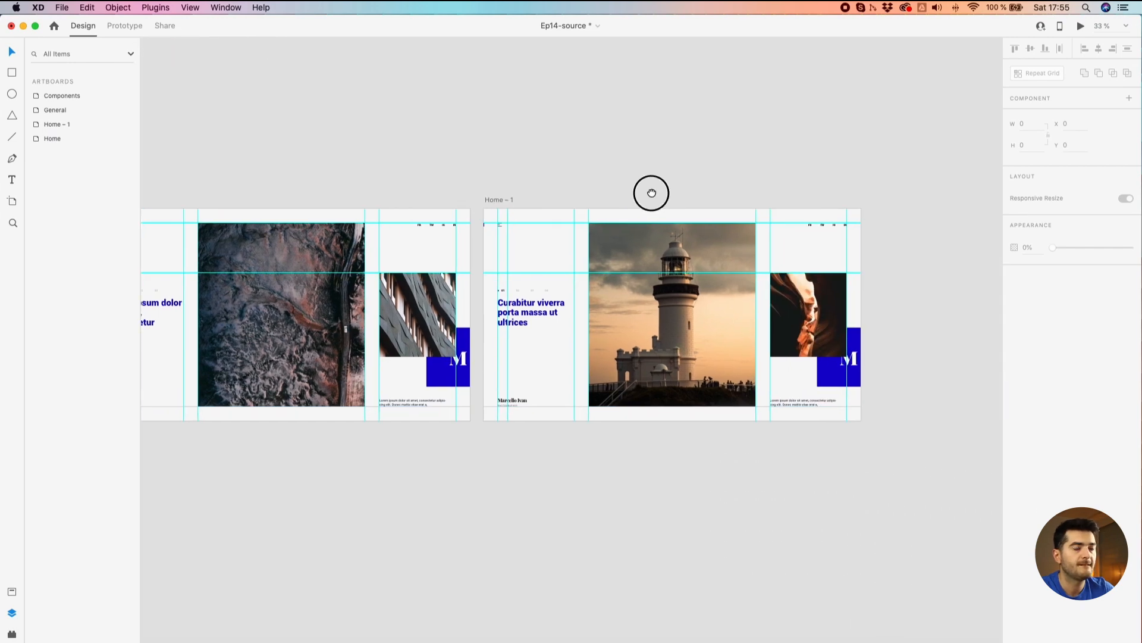
{"action": "scroll", "coordinate": [466, 312], "scroll_direction": "up", "scroll_amount": 10}
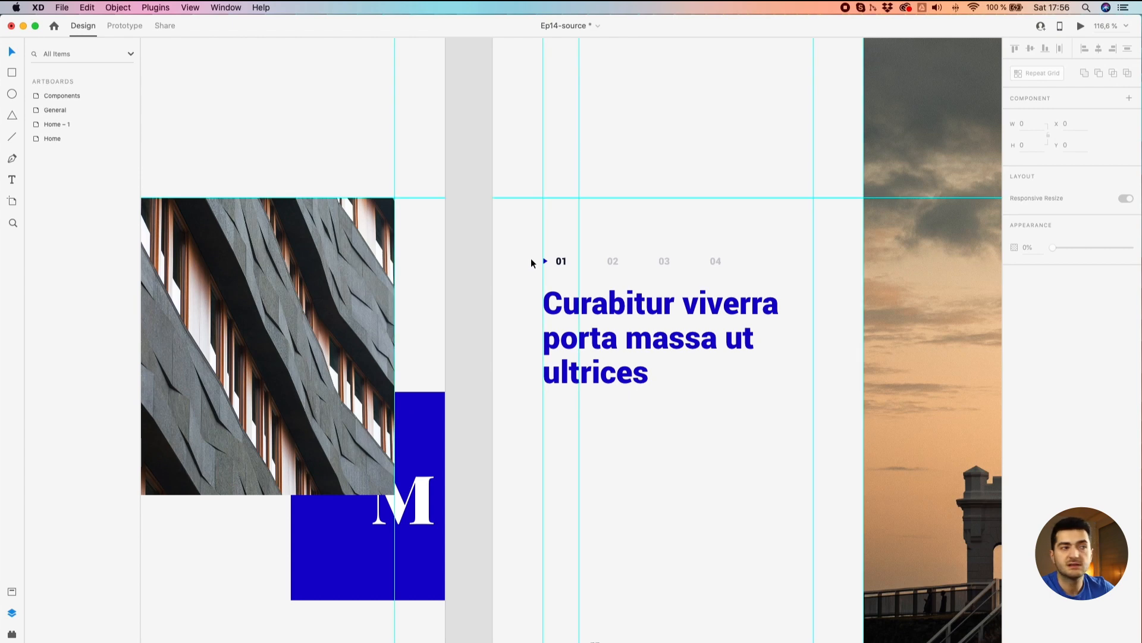
{"action": "scroll", "coordinate": [532, 262], "scroll_direction": "up", "scroll_amount": 5}
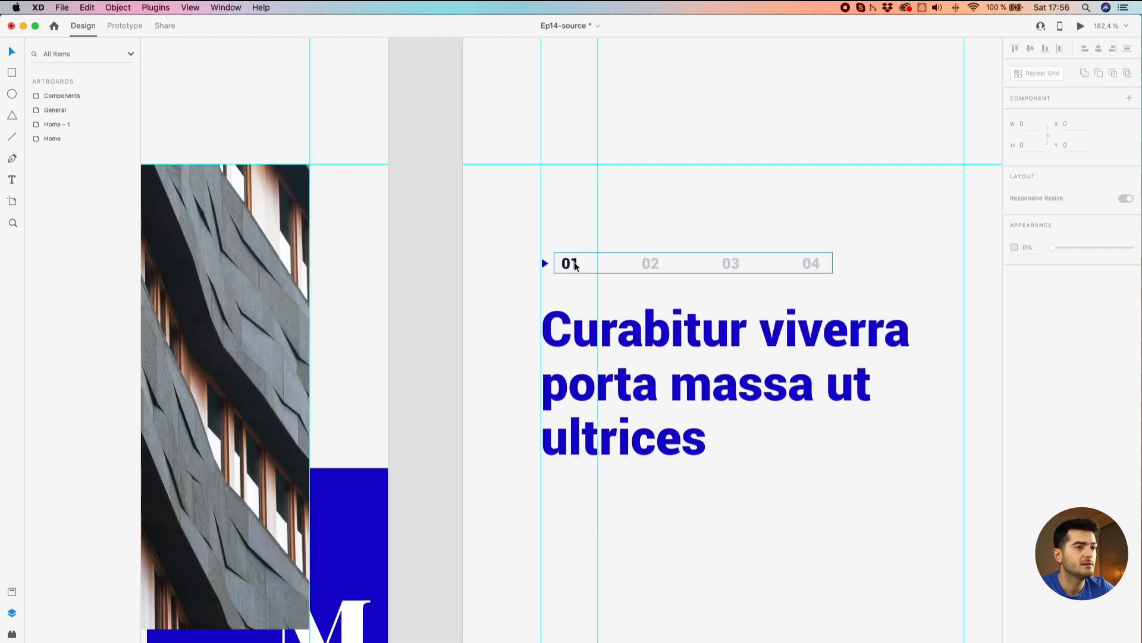
{"action": "scroll", "coordinate": [575, 265], "scroll_direction": "down", "scroll_amount": 10}
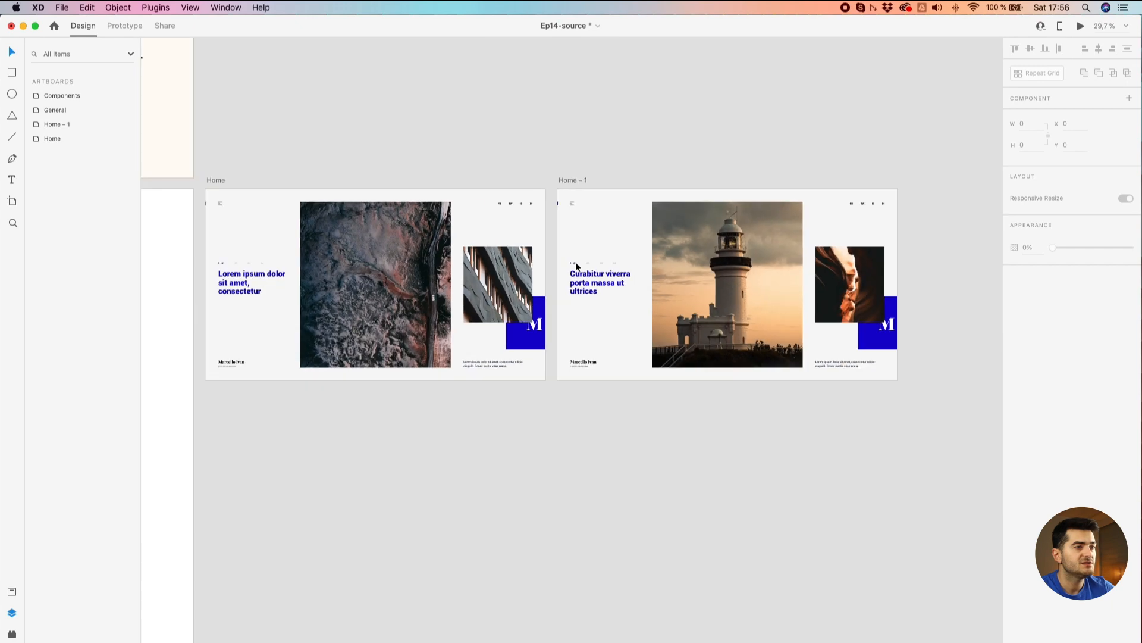
Select Home – 1's 01–04 numbering (Nr.) with its arrow, Polygon 4, and place a copy on the pasteboard above the artboard
{"action": "scroll", "coordinate": [575, 266], "scroll_direction": "up", "scroll_amount": 8}
{"action": "left_click", "coordinate": [575, 265]}
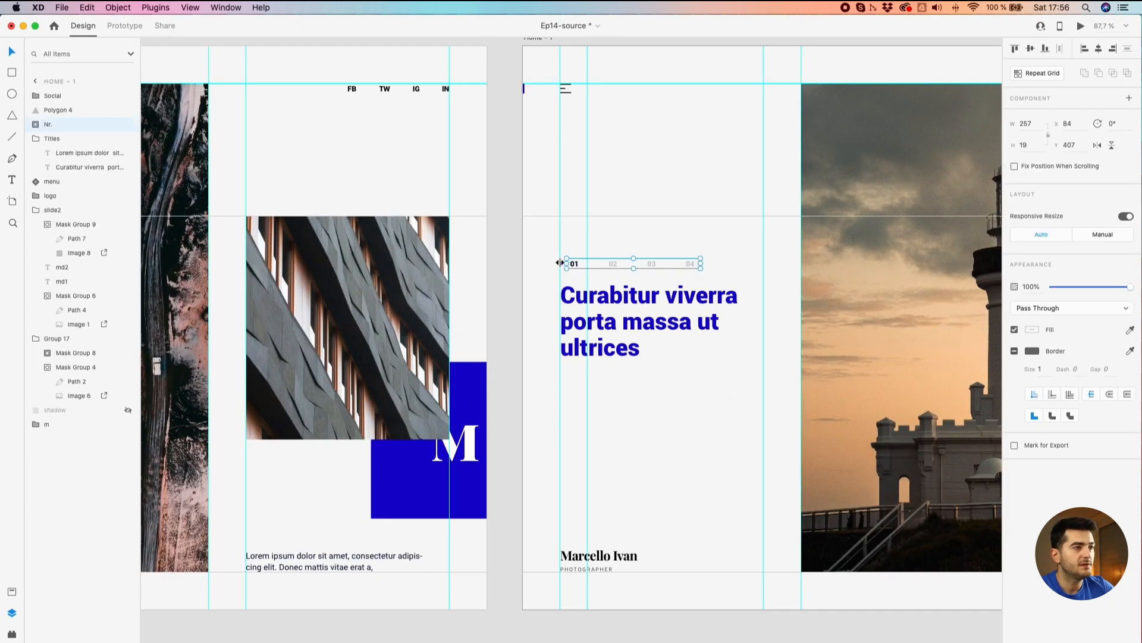
{"action": "scroll", "coordinate": [561, 263], "scroll_direction": "up", "scroll_amount": 5}
{"action": "scroll", "coordinate": [565, 265], "scroll_direction": "up", "scroll_amount": 5}
{"action": "left_click", "coordinate": [567, 267], "text": "shift"}
{"action": "scroll", "coordinate": [567, 268], "scroll_direction": "down", "scroll_amount": 5}
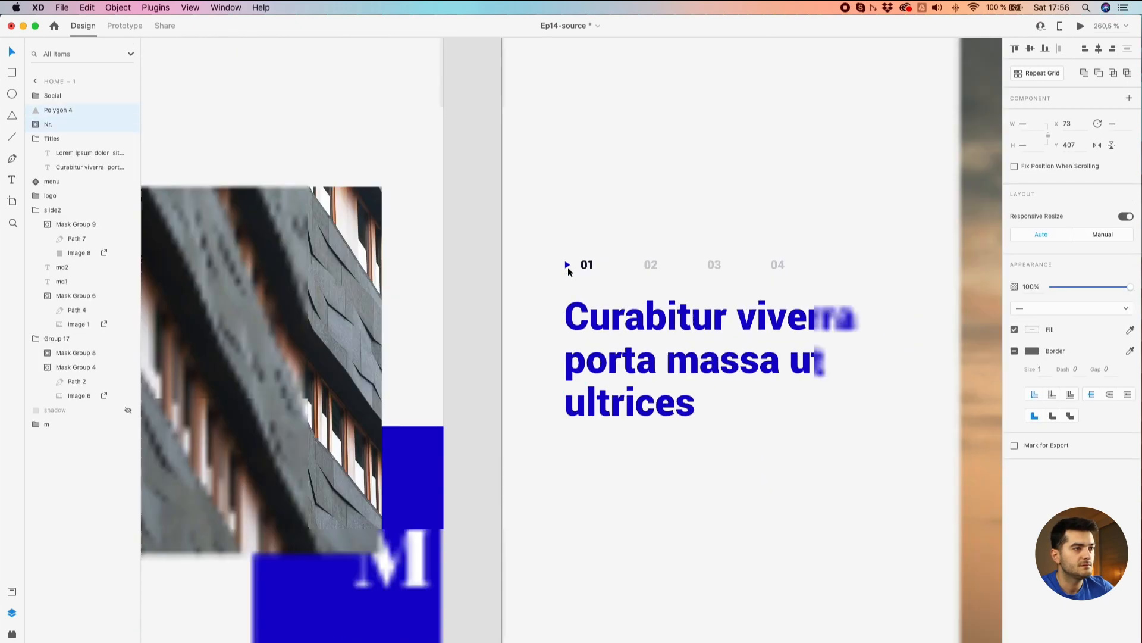
{"action": "left_click_drag", "start_coordinate": [622, 234], "coordinate": [493, 299]}
{"action": "key", "text": "Escape"}
Open the pasteboard numbering copy's mask, expand Group 19 and examine its eight 01–04 texts and where they extend beyond the mask
{"action": "scroll", "coordinate": [594, 70], "scroll_direction": "up", "scroll_amount": 5}
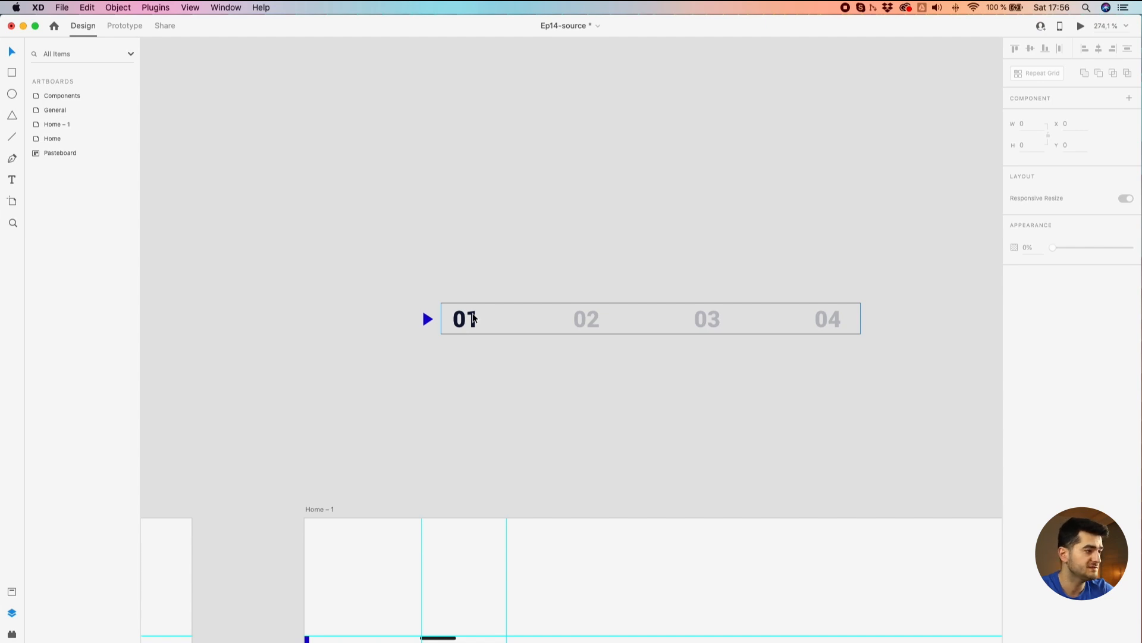
{"action": "double_click", "coordinate": [474, 319]}
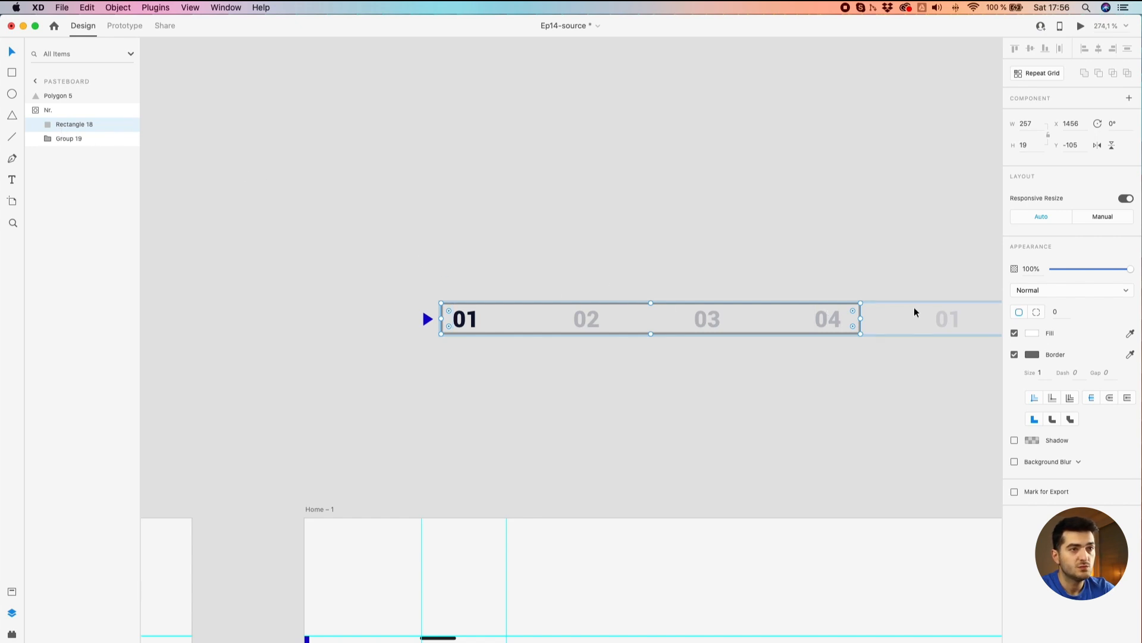
{"action": "left_click", "coordinate": [48, 137]}
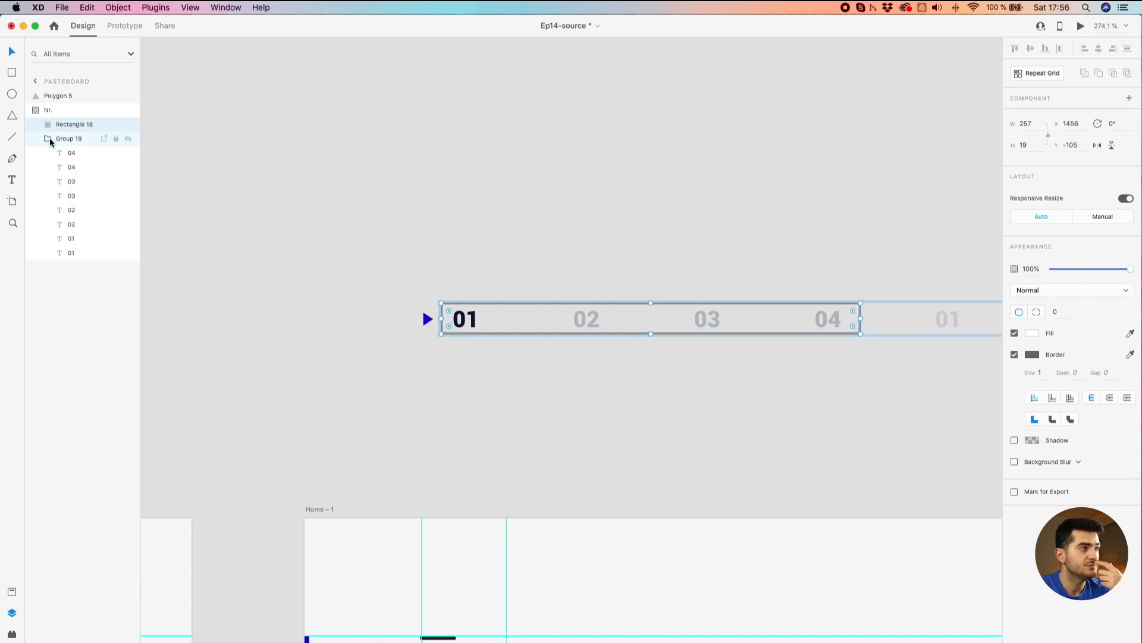
{"action": "left_click", "coordinate": [80, 156]}
{"action": "scroll", "coordinate": [274, 259], "scroll_direction": "down", "scroll_amount": 2}
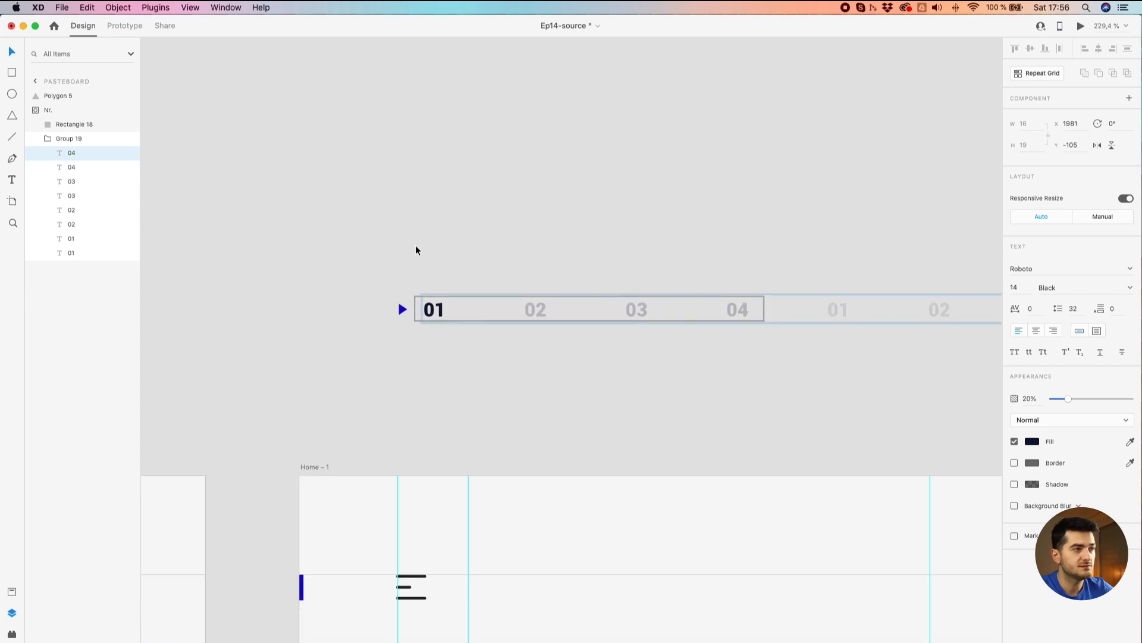
{"action": "left_click_drag", "start_coordinate": [487, 245], "coordinate": [383, 273]}
{"action": "scroll", "coordinate": [448, 315], "scroll_direction": "down", "scroll_amount": 3}
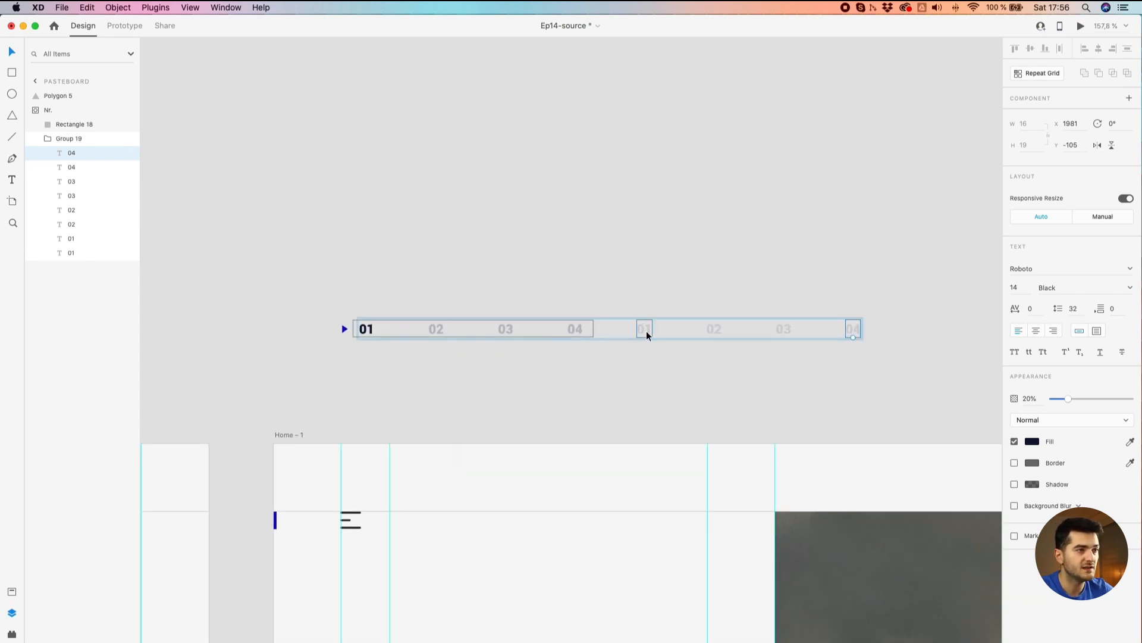
{"action": "left_click", "coordinate": [83, 253], "text": "shift"}
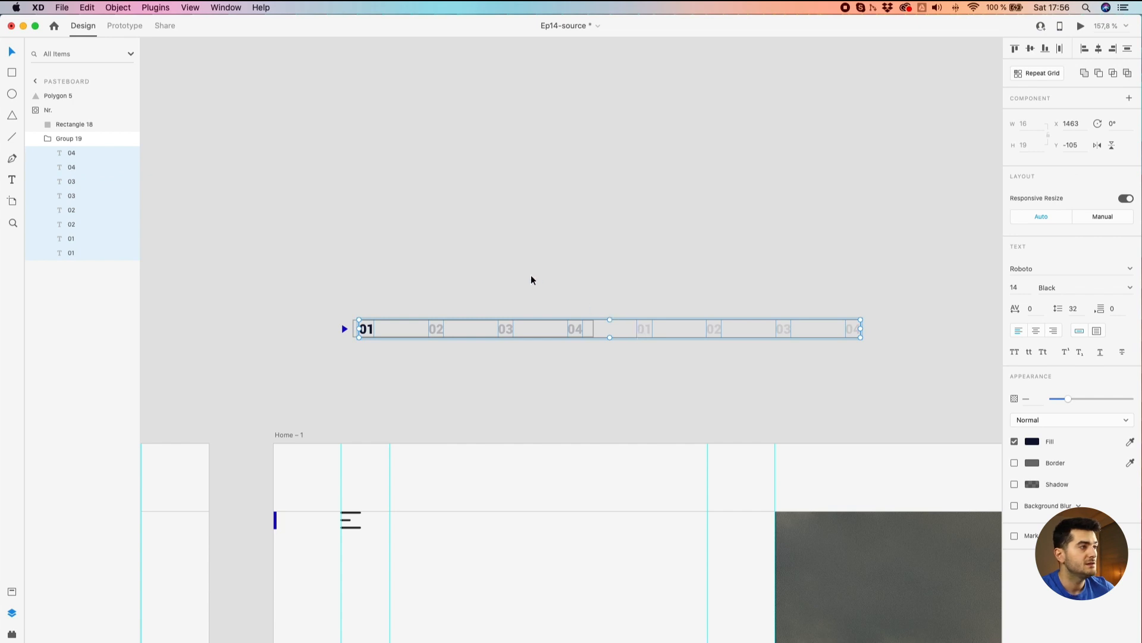
{"action": "left_click_drag", "start_coordinate": [508, 268], "coordinate": [609, 287]}
{"action": "left_click", "coordinate": [508, 330]}
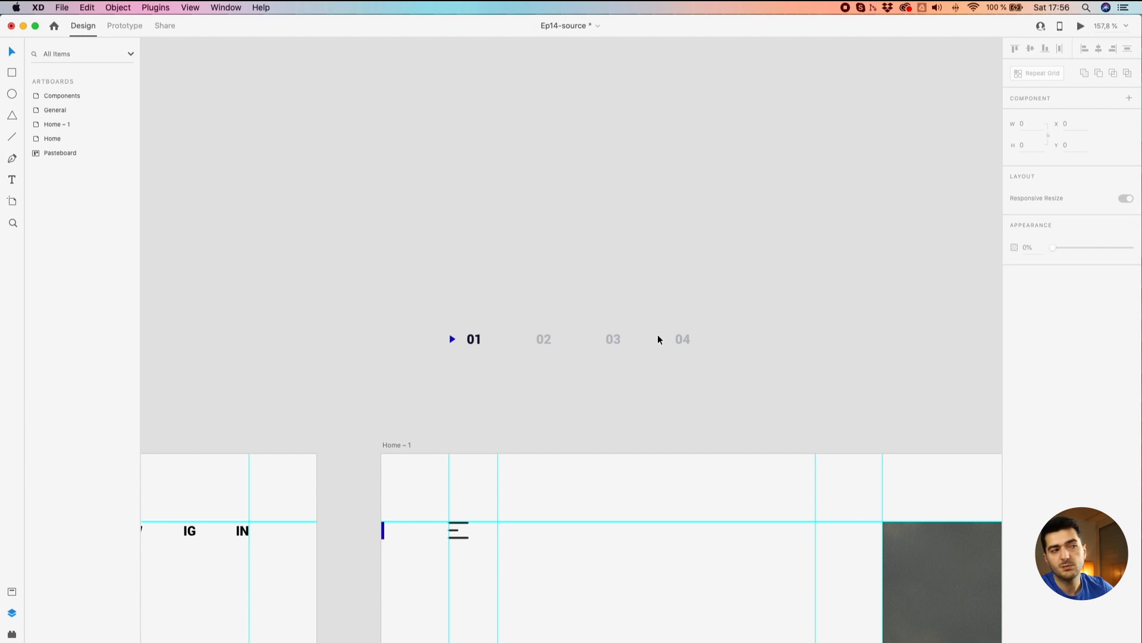
Select all eight numbers in the pasteboard copy's Group 19, try shifting them left, and undo the move
{"action": "double_click", "coordinate": [684, 340]}
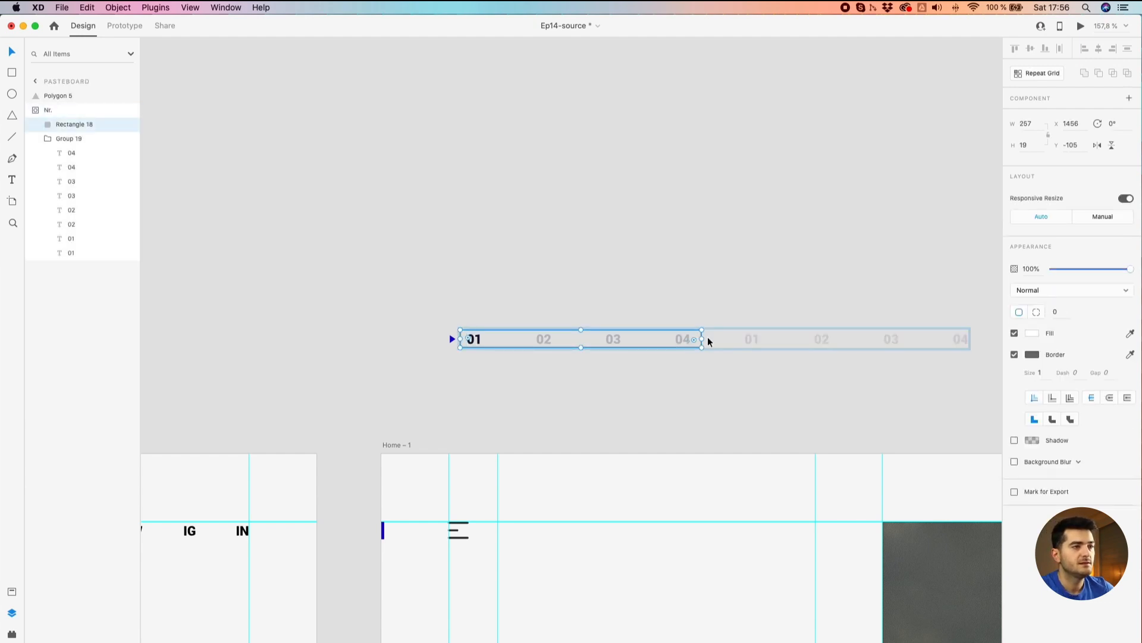
{"action": "left_click", "coordinate": [745, 344]}
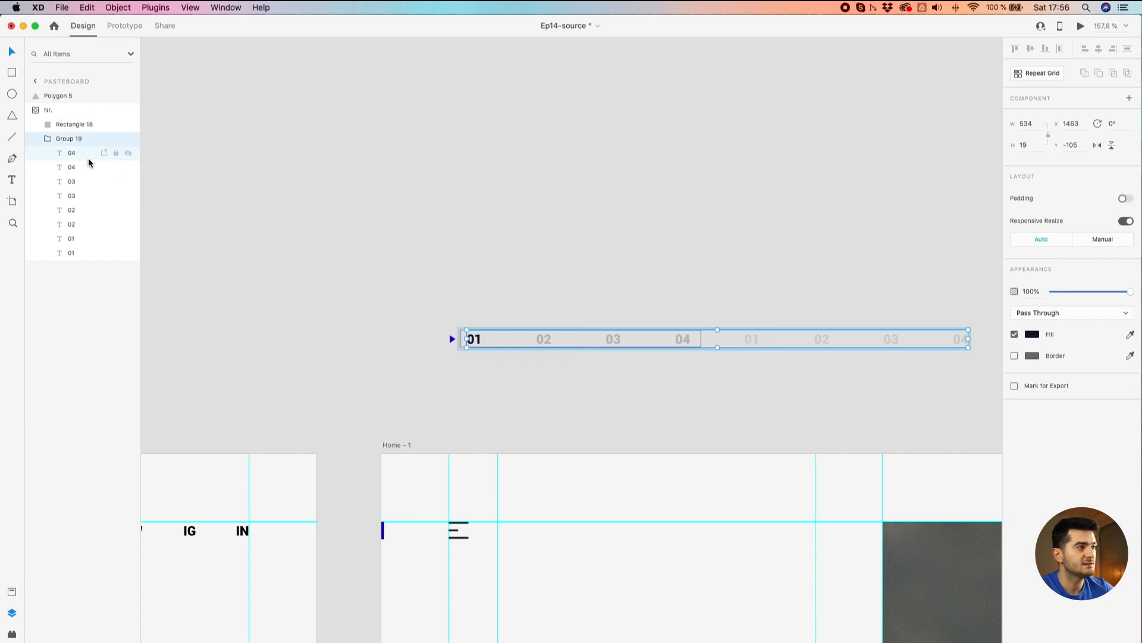
{"action": "left_click", "coordinate": [94, 254]}
{"action": "left_click", "coordinate": [80, 156], "text": "shift"}
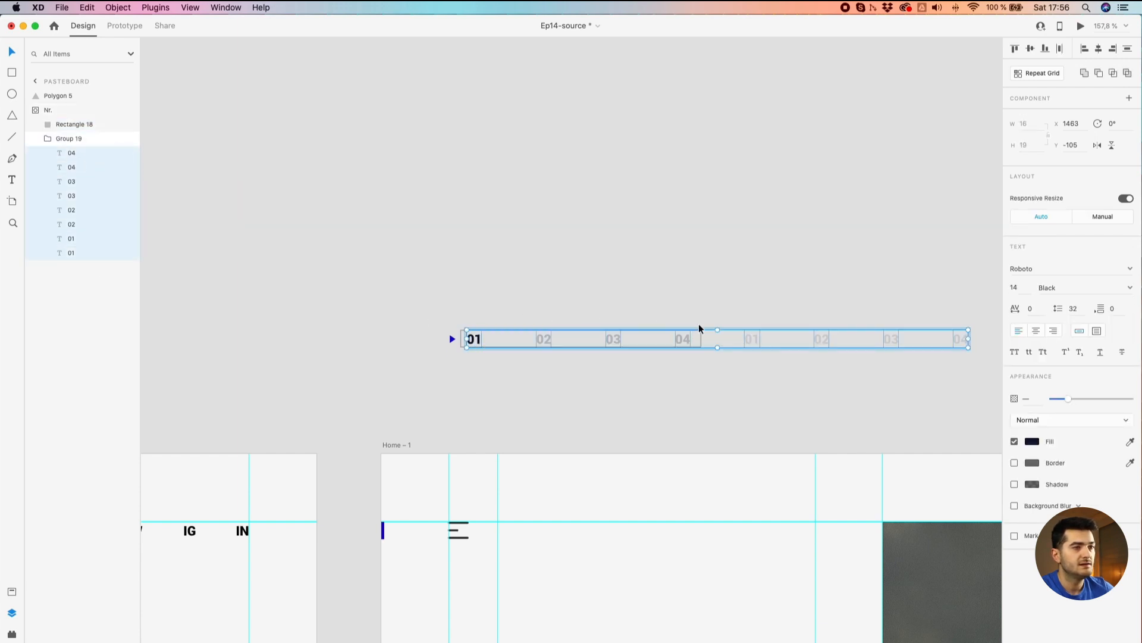
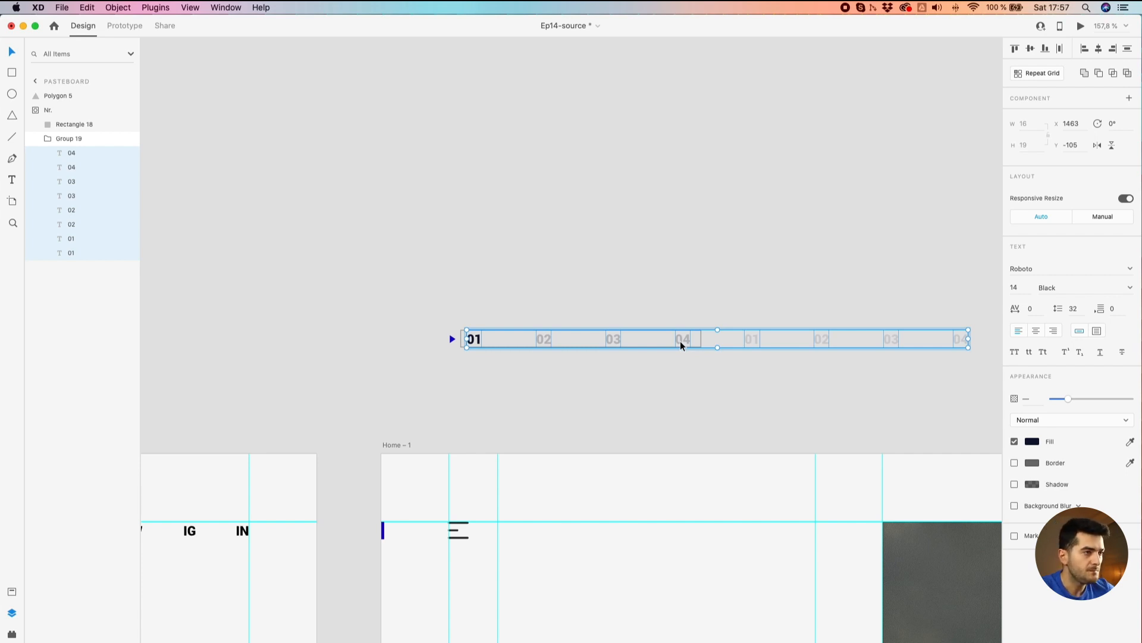
{"action": "left_click_drag", "start_coordinate": [682, 344], "coordinate": [669, 344]}
{"action": "key", "text": "super+z"}
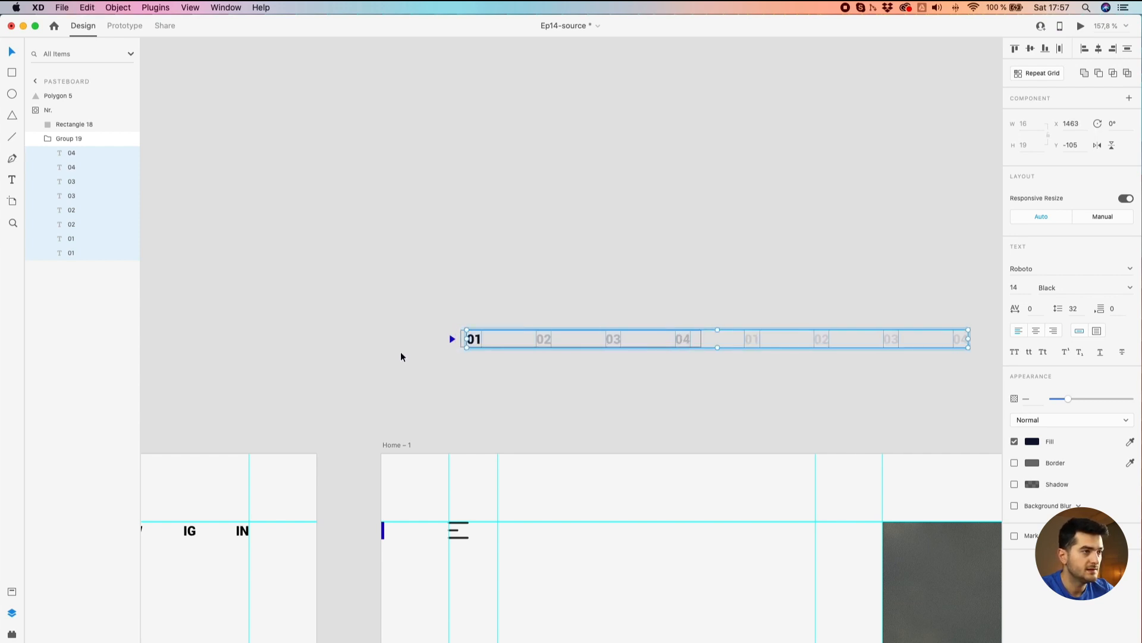
Measure the gap between the dark 01 and the starting edge of the mask in the pasteboard numbering copy
{"action": "scroll", "coordinate": [401, 355], "scroll_direction": "up", "scroll_amount": 10}
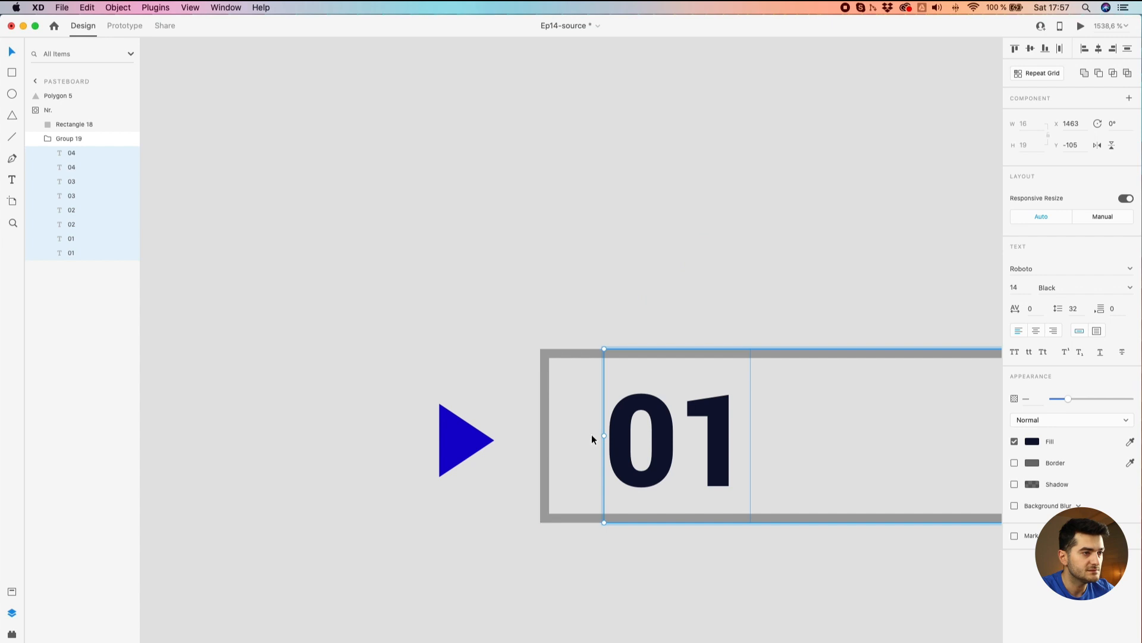
{"action": "left_click", "coordinate": [559, 294]}
{"action": "double_click", "coordinate": [632, 428]}
{"action": "double_click", "coordinate": [619, 430]}
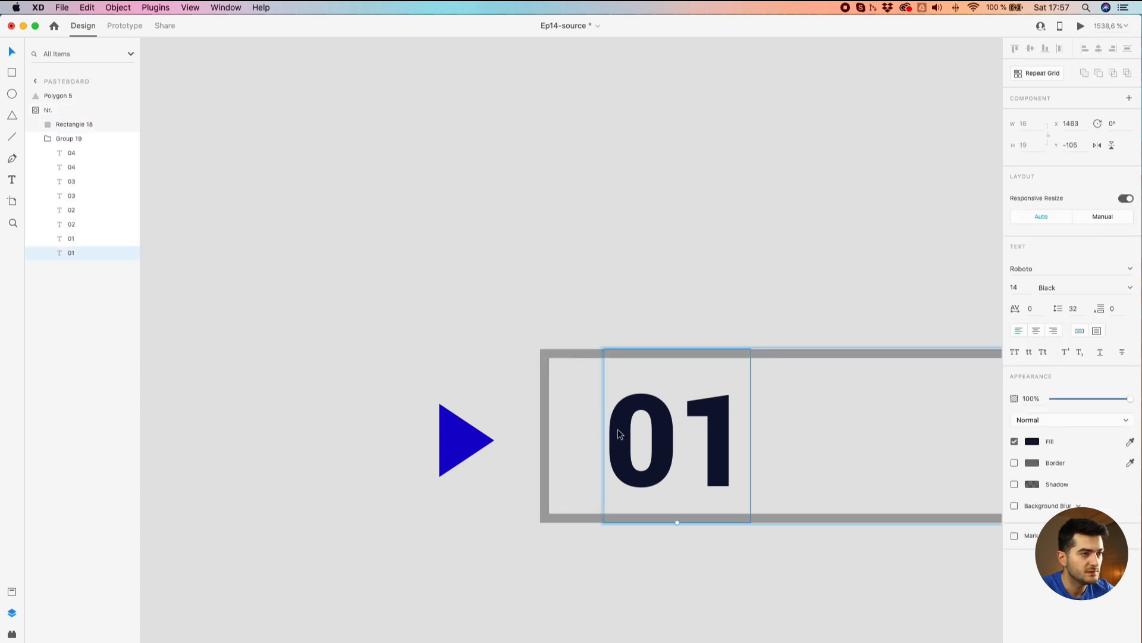
{"action": "key", "text": "alt"}
{"action": "scroll", "coordinate": [546, 436], "scroll_direction": "down", "scroll_amount": 10}
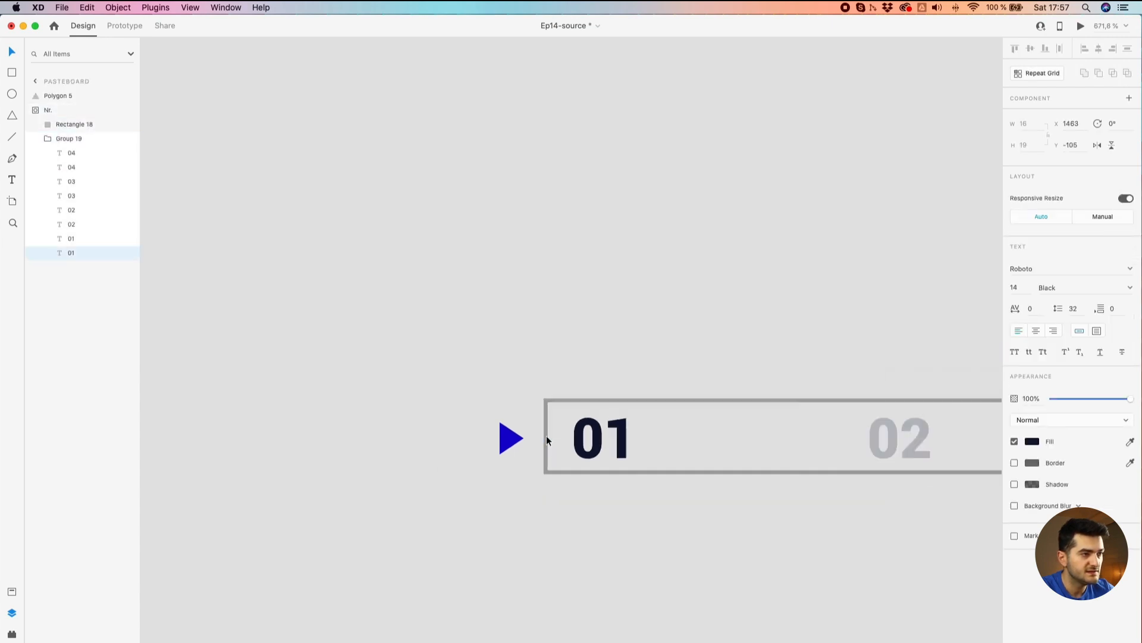
{"action": "left_click_drag", "start_coordinate": [582, 405], "coordinate": [540, 408]}
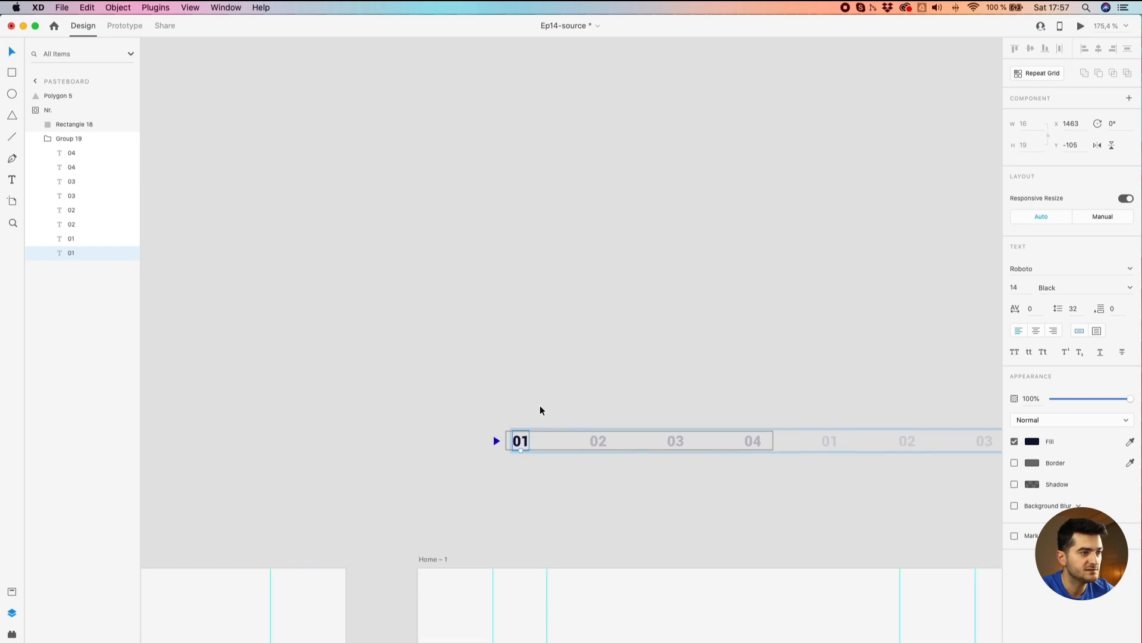
{"action": "scroll", "coordinate": [540, 408], "scroll_direction": "up", "scroll_amount": 3}
{"action": "left_click_drag", "start_coordinate": [580, 466], "coordinate": [509, 185]}
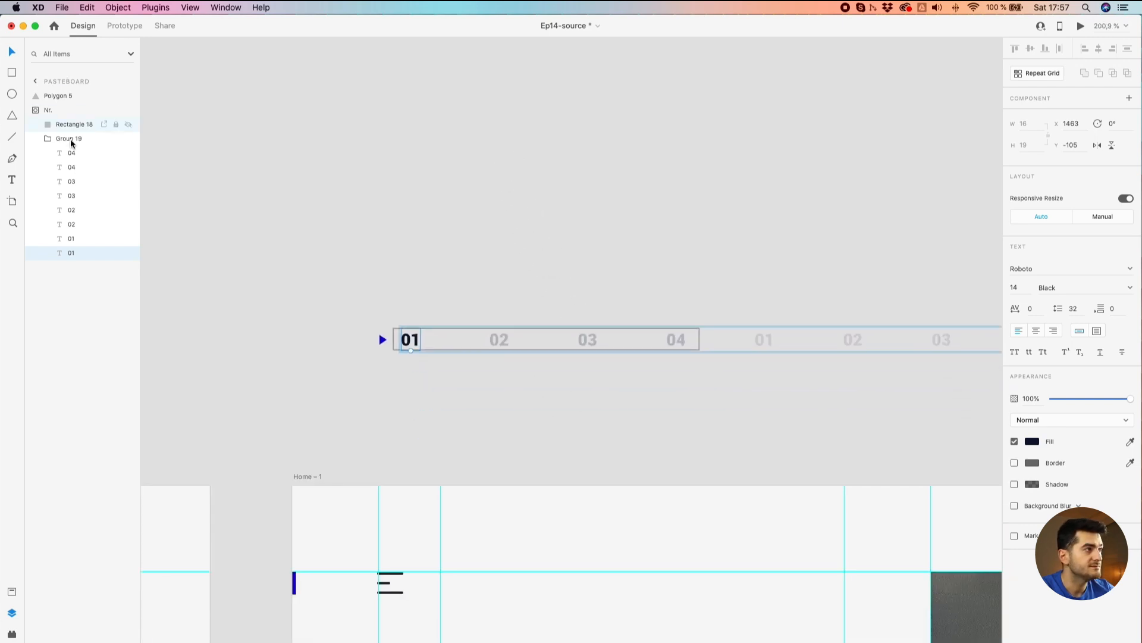
Shift all eight numbers in Group 19 about 72 px left so 02 sits at the start of the mask, and check its spacing
{"action": "left_click", "coordinate": [73, 154]}
{"action": "left_click", "coordinate": [82, 253], "text": "shift"}
{"action": "scroll", "coordinate": [471, 339], "scroll_direction": "up", "scroll_amount": 3}
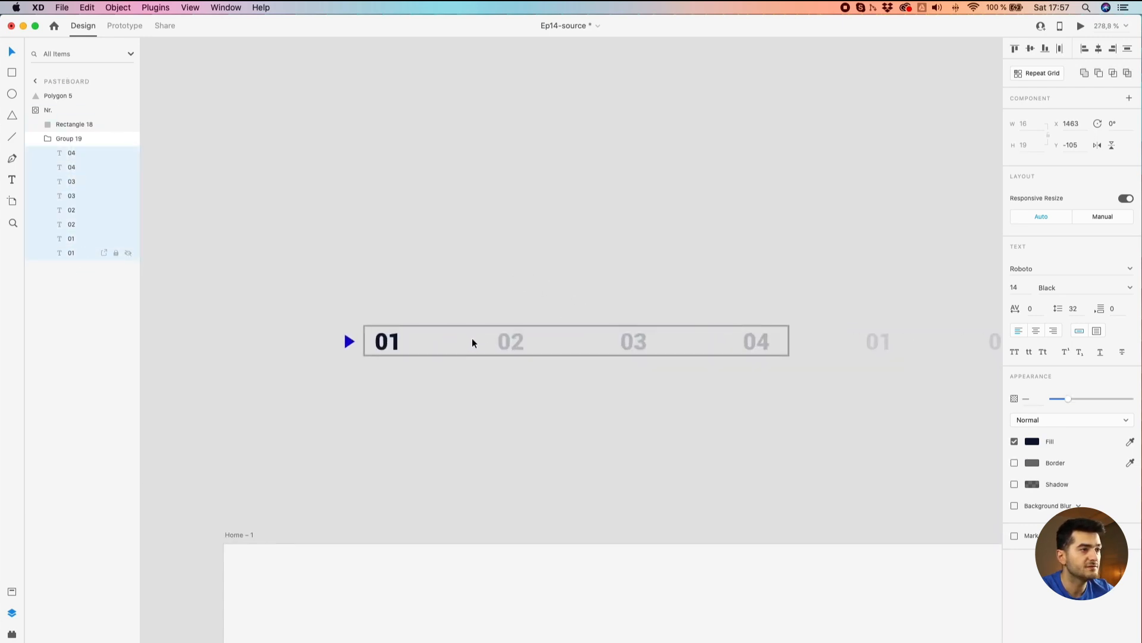
{"action": "left_click_drag", "start_coordinate": [502, 343], "coordinate": [411, 350]}
{"action": "scroll", "coordinate": [363, 344], "scroll_direction": "up", "scroll_amount": 5}
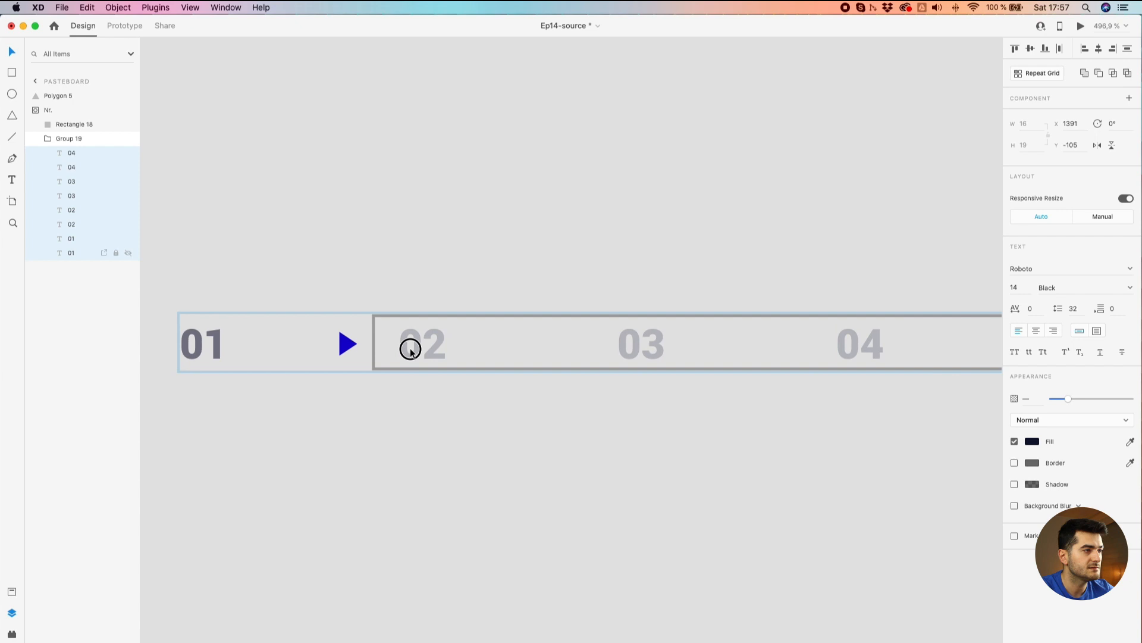
{"action": "scroll", "coordinate": [373, 343], "scroll_direction": "up", "scroll_amount": 3}
{"action": "left_click", "coordinate": [389, 243]}
{"action": "double_click", "coordinate": [440, 333]}
{"action": "double_click", "coordinate": [446, 330]}
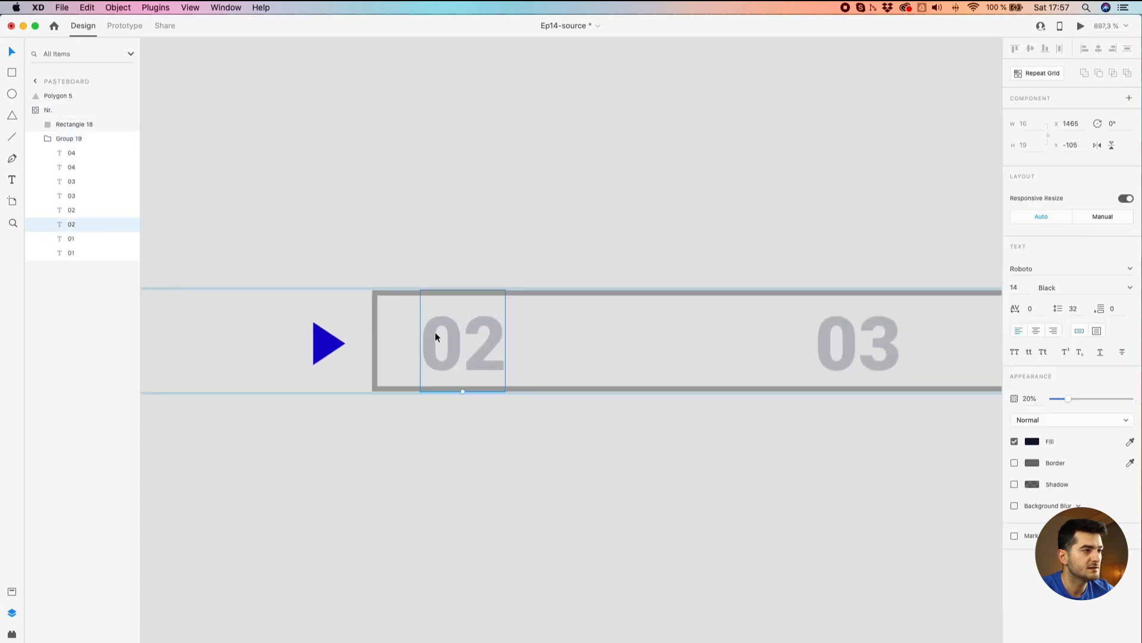
{"action": "scroll", "coordinate": [370, 337], "scroll_direction": "down", "scroll_amount": 5}
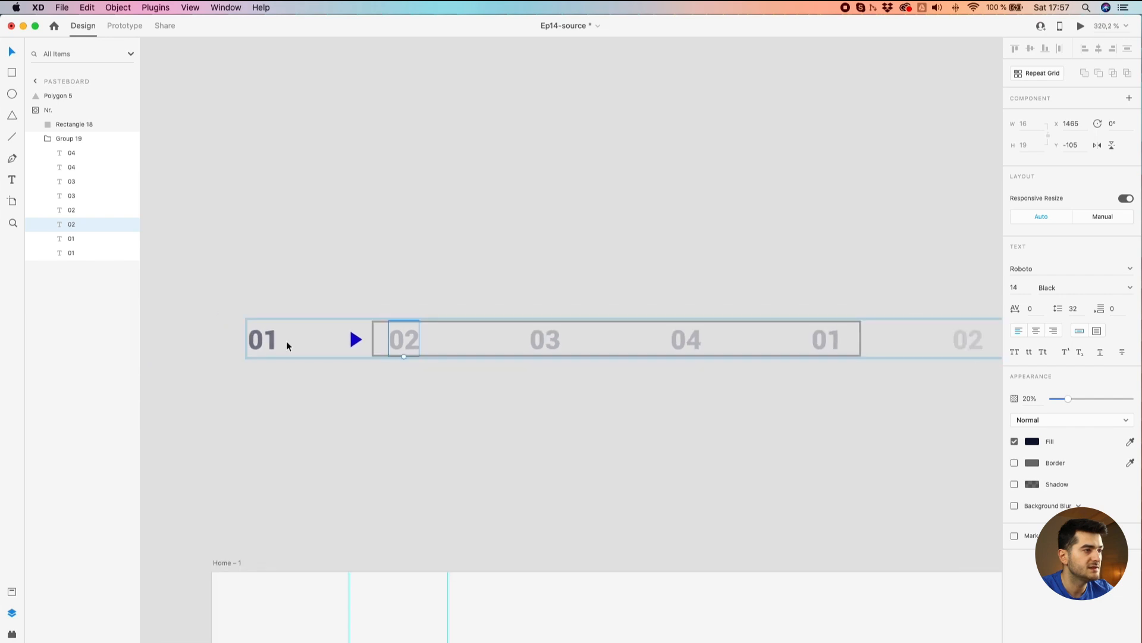
Nudge all Group 19 numbers 2 px further left and measure 02's gap to Rectangle 18's edge
{"action": "left_click", "coordinate": [91, 156]}
{"action": "left_click", "coordinate": [89, 253], "text": "shift"}
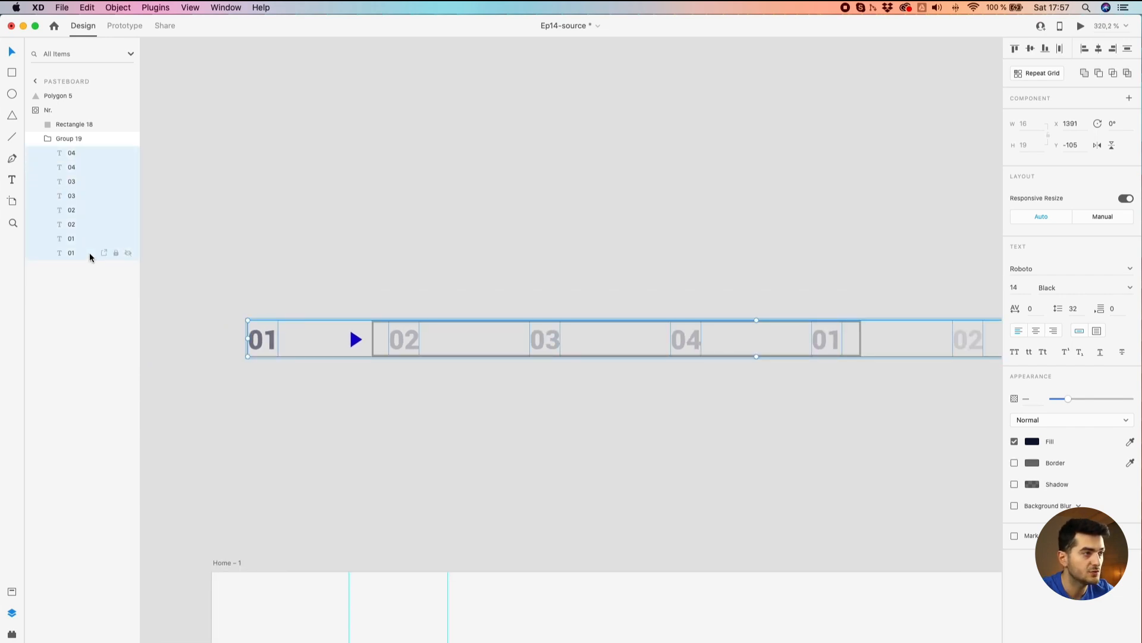
{"action": "key", "text": "Left"}
{"action": "key", "text": "Left"}
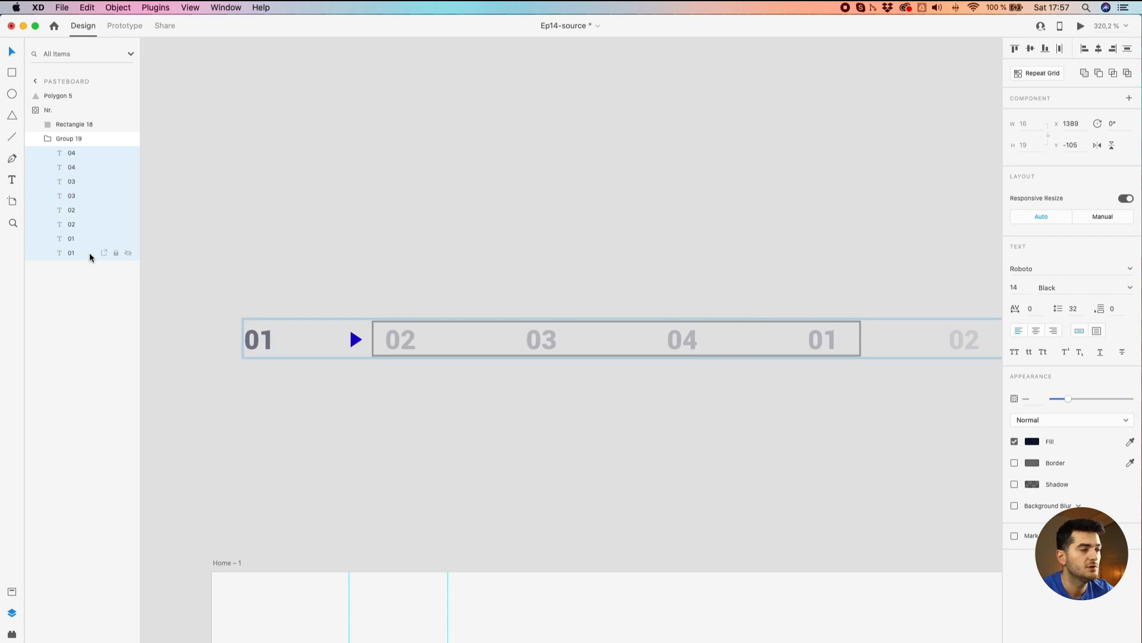
{"action": "left_click", "coordinate": [254, 210]}
{"action": "left_click", "coordinate": [394, 328]}
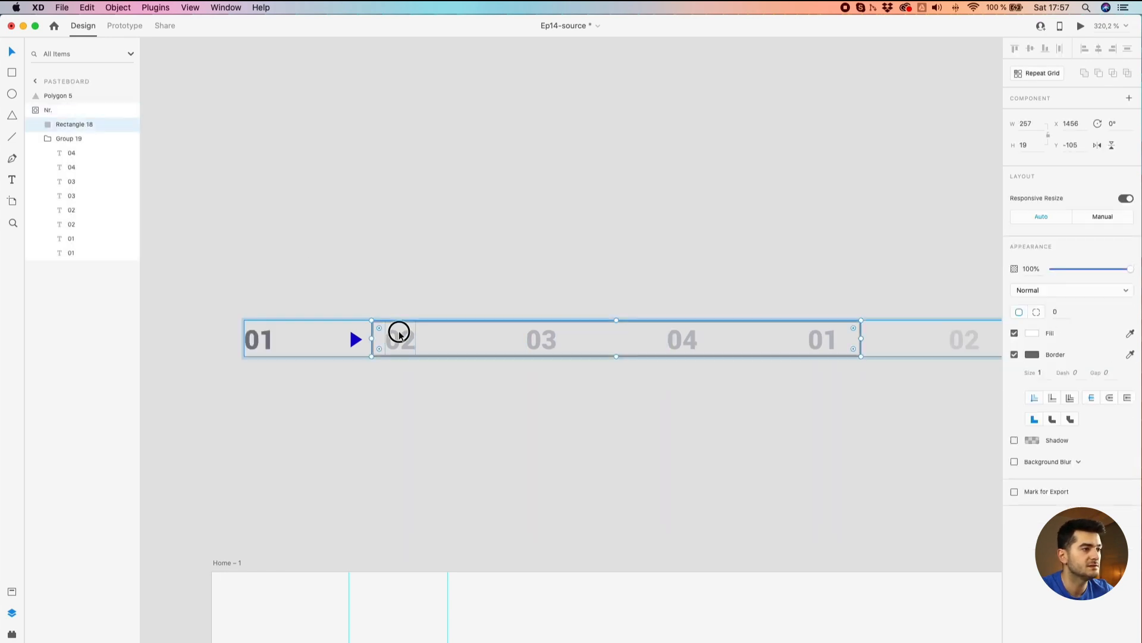
{"action": "double_click", "coordinate": [398, 340]}
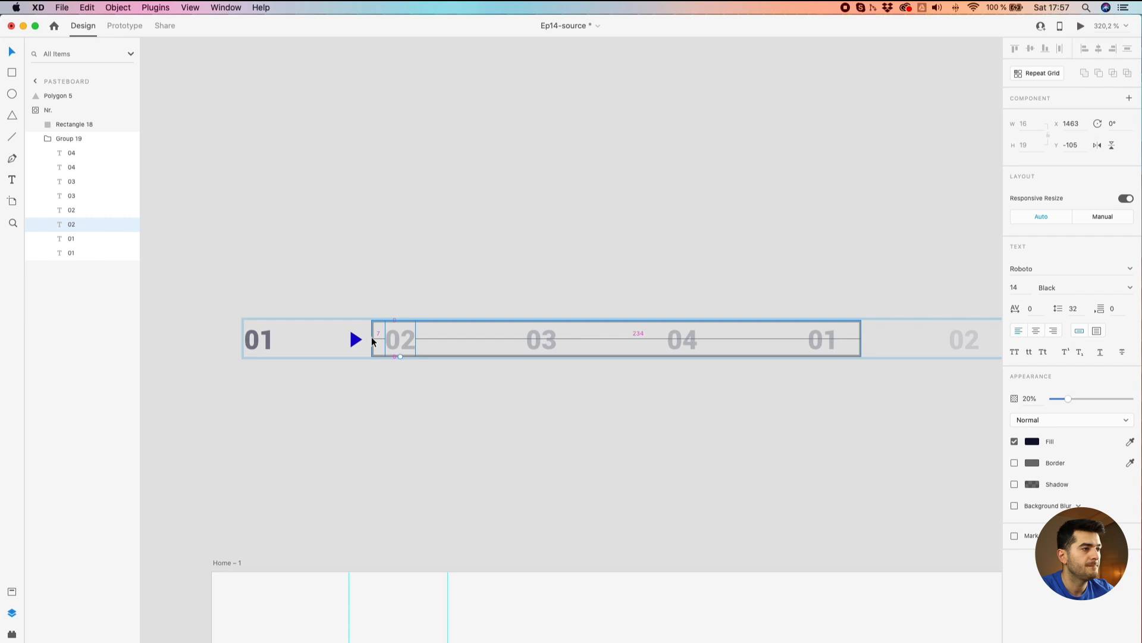
Set the opacity of the 02 beside the arrow to 100% in the pasteboard numbering copy
{"action": "left_click", "coordinate": [363, 267]}
{"action": "scroll", "coordinate": [365, 270], "scroll_direction": "down", "scroll_amount": 3}
{"action": "double_click", "coordinate": [389, 328]}
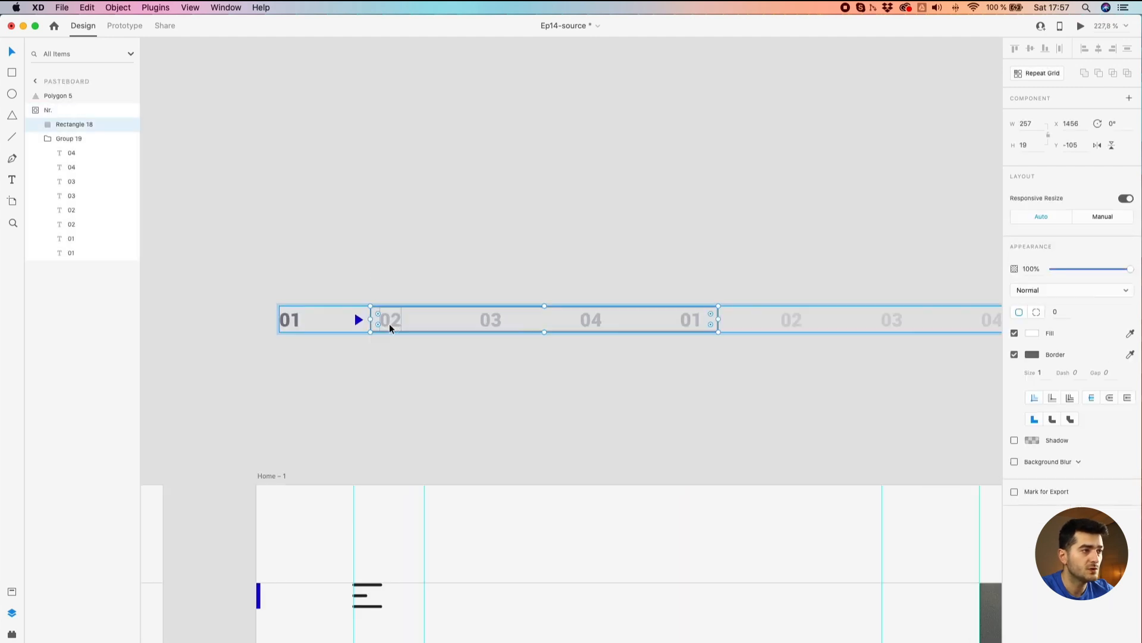
{"action": "left_click", "coordinate": [389, 327]}
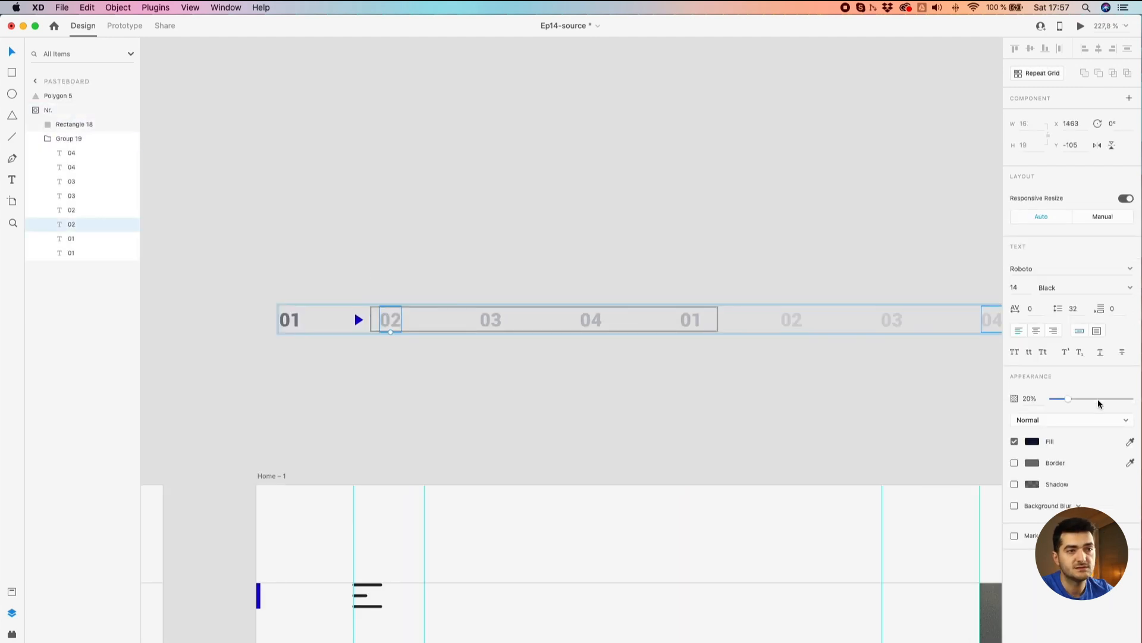
{"action": "left_click_drag", "start_coordinate": [1068, 399], "coordinate": [1132, 398]}
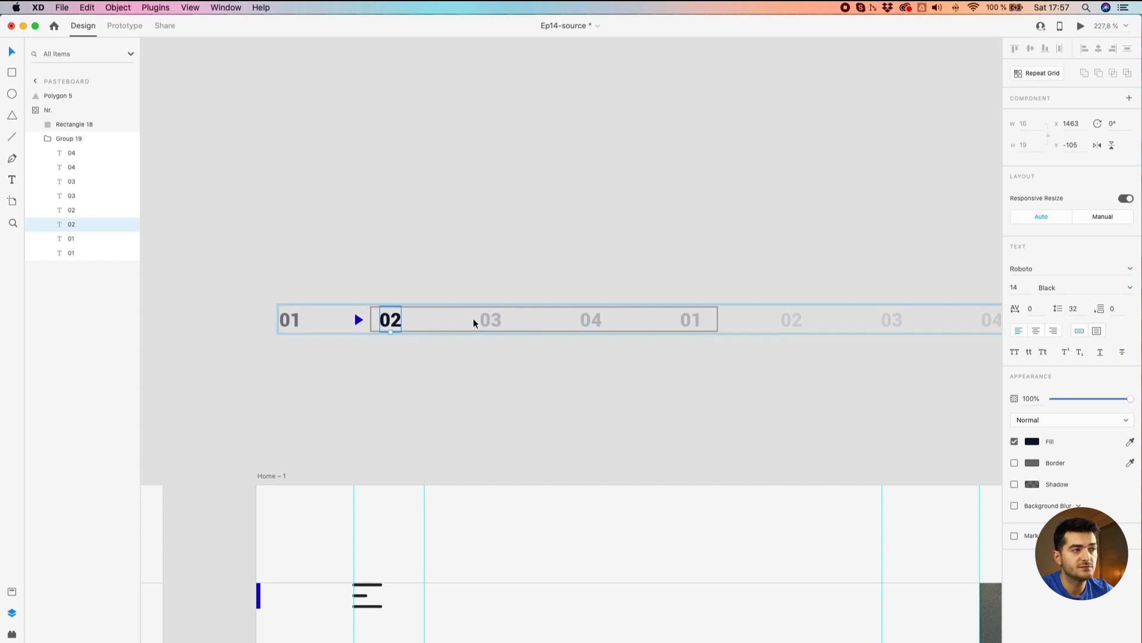
Set the opacity of the 01 outside the mask to 20% and leave the numbering copy
{"action": "left_click", "coordinate": [492, 317]}
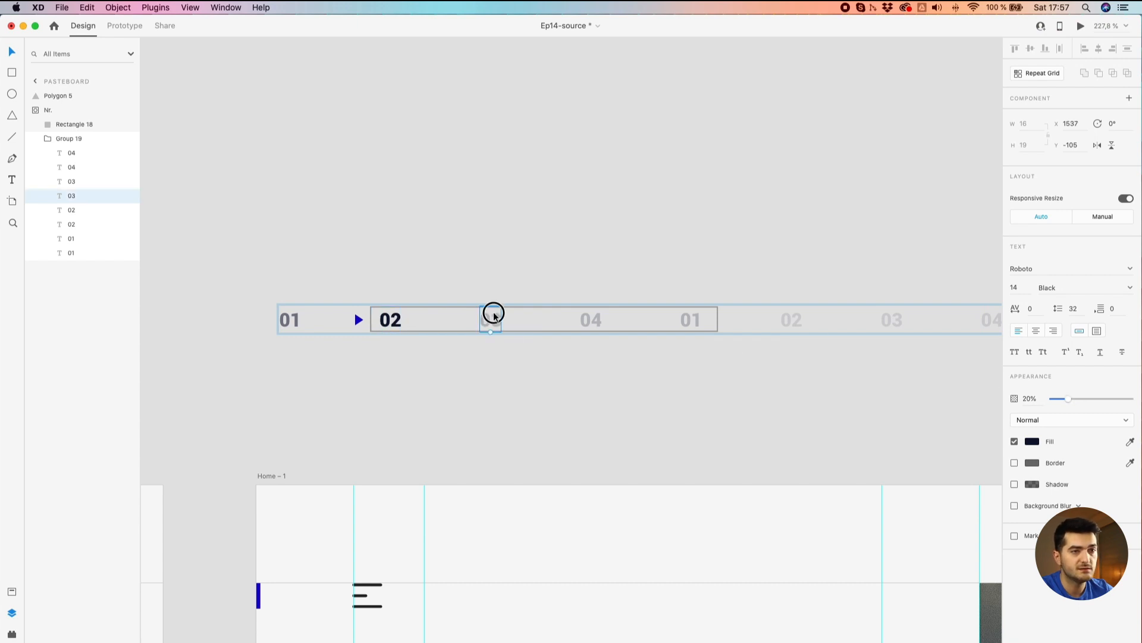
{"action": "left_click", "coordinate": [290, 319]}
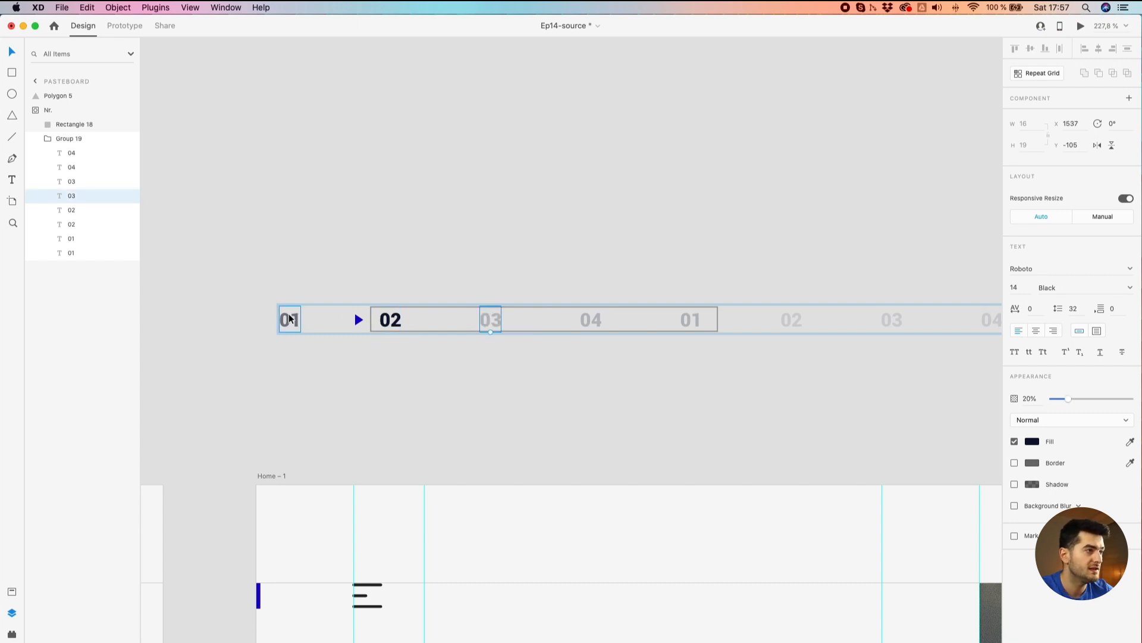
{"action": "left_click_drag", "start_coordinate": [1081, 399], "coordinate": [1069, 402]}
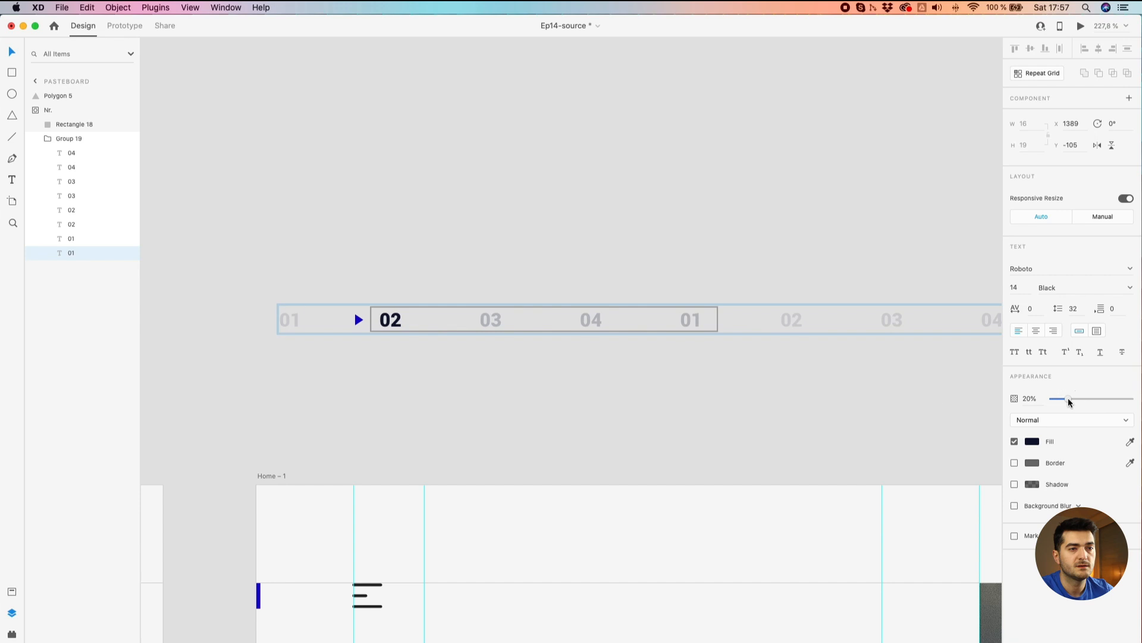
{"action": "left_click", "coordinate": [762, 385]}
Shift all eight numbers in Group 18 of Home – 1's numbering 74 px left so 02 sits at the start of the mask
{"action": "scroll", "coordinate": [763, 385], "scroll_direction": "down", "scroll_amount": 5}
{"action": "left_click_drag", "start_coordinate": [699, 407], "coordinate": [789, 138]}
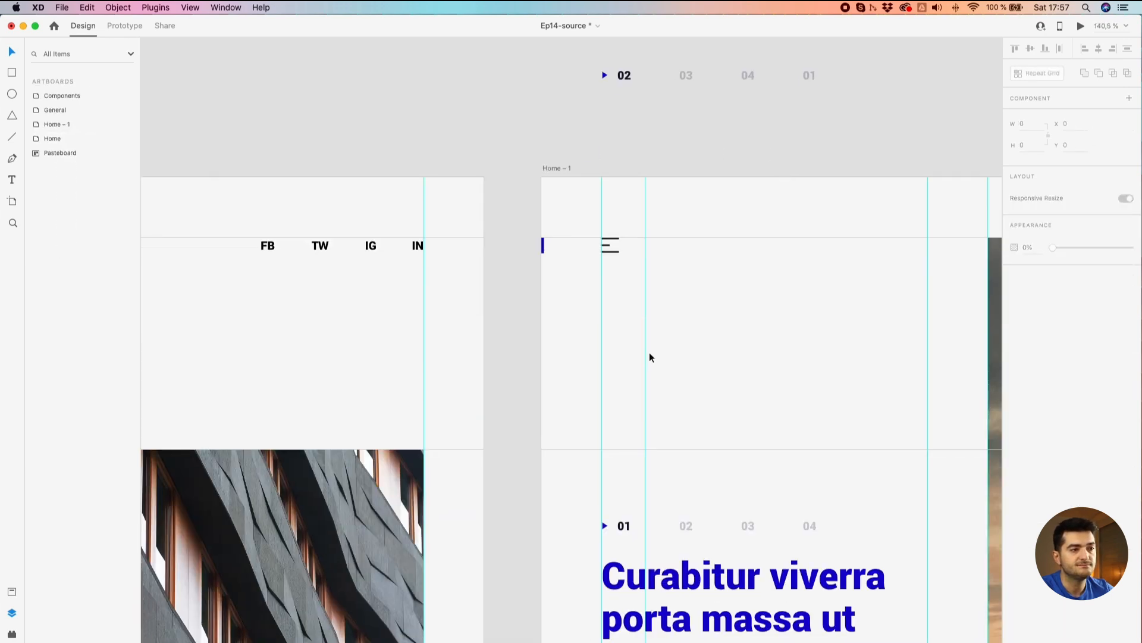
{"action": "scroll", "coordinate": [596, 390], "scroll_direction": "down", "scroll_amount": 3}
{"action": "scroll", "coordinate": [670, 436], "scroll_direction": "up", "scroll_amount": 5}
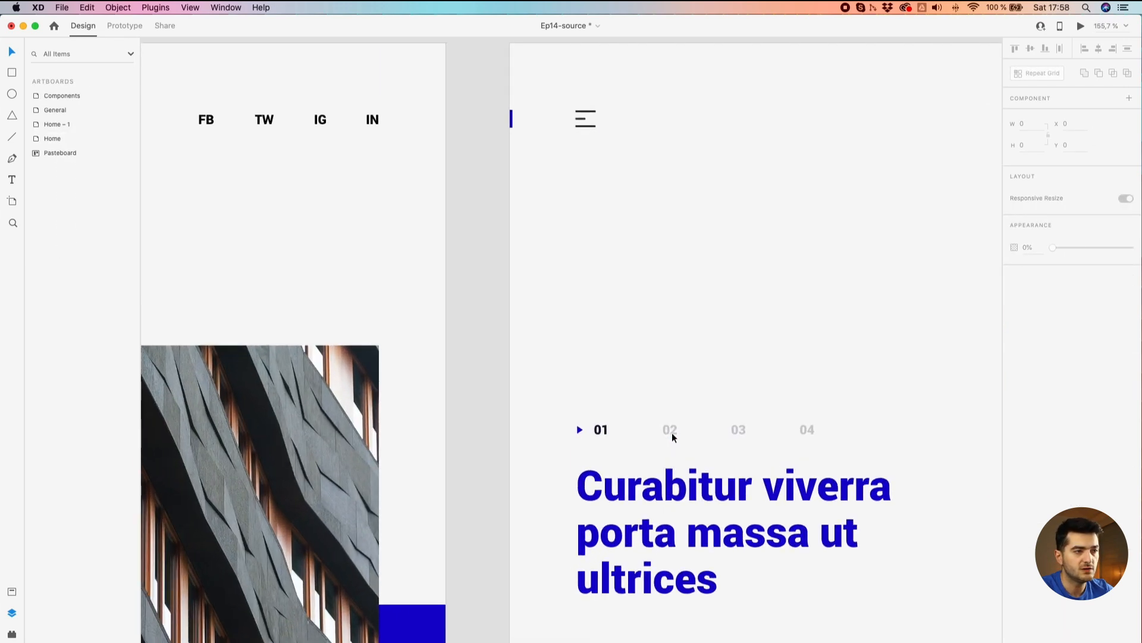
{"action": "left_click", "coordinate": [673, 433]}
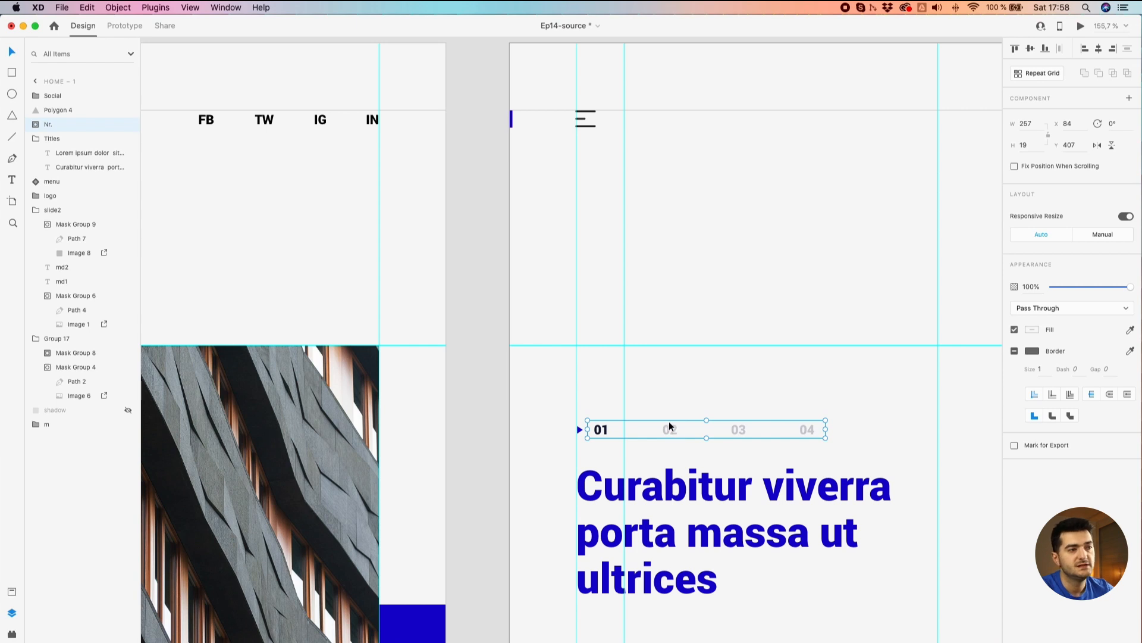
{"action": "scroll", "coordinate": [670, 431], "scroll_direction": "up", "scroll_amount": 4}
{"action": "double_click", "coordinate": [676, 435]}
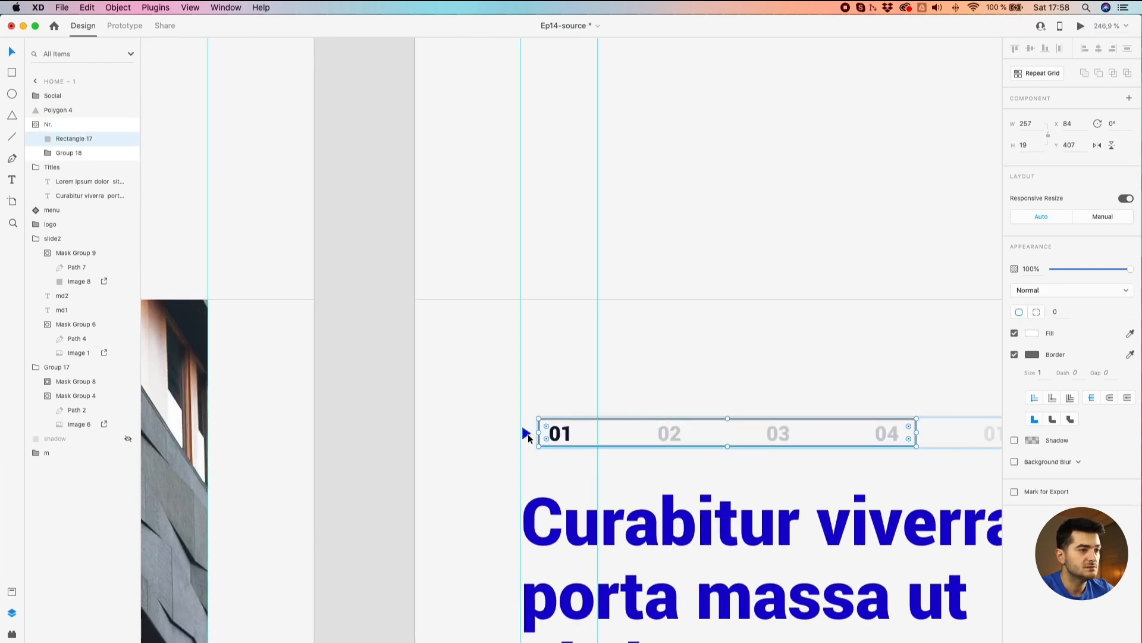
{"action": "left_click", "coordinate": [568, 434]}
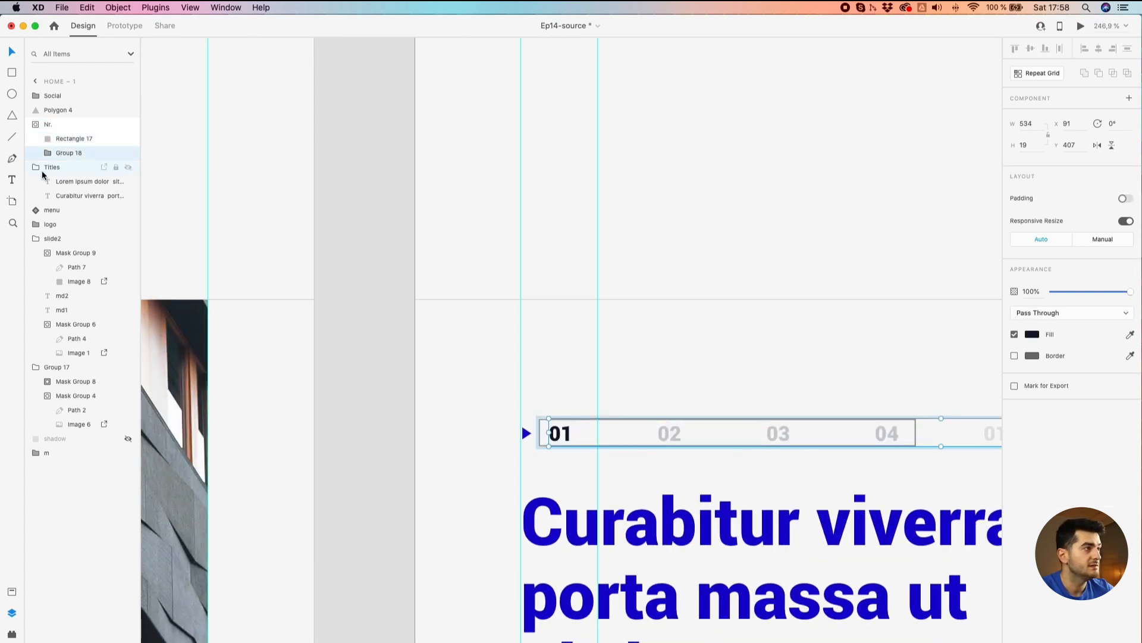
{"action": "left_click", "coordinate": [40, 153]}
{"action": "left_click", "coordinate": [71, 167]}
{"action": "left_click", "coordinate": [72, 267], "text": "shift"}
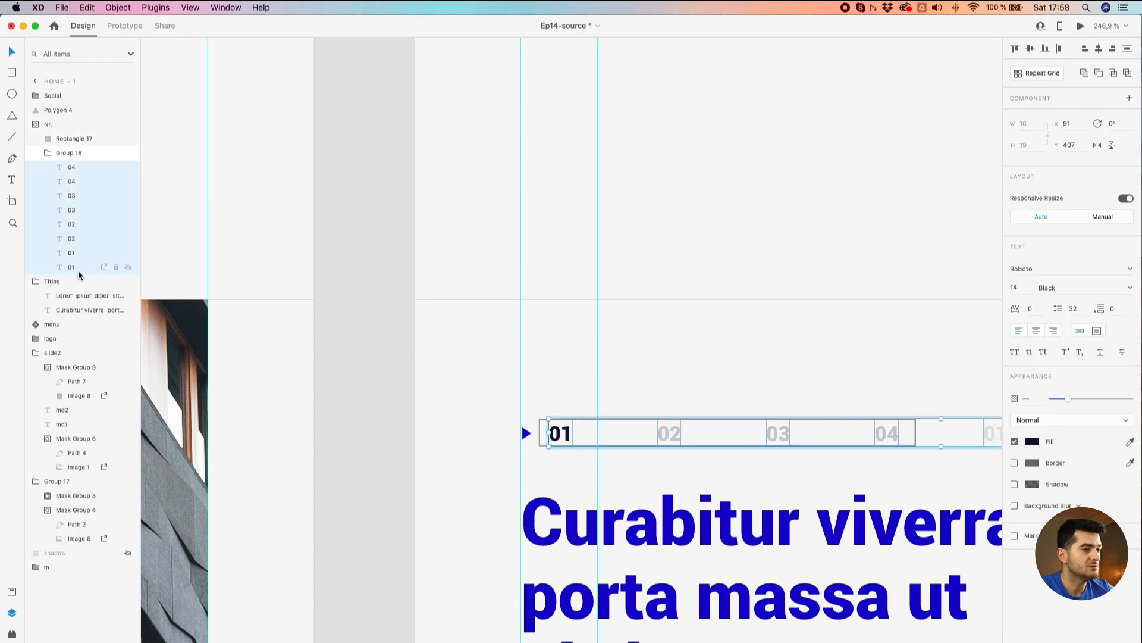
{"action": "scroll", "coordinate": [687, 391], "scroll_direction": "down", "scroll_amount": 5}
{"action": "scroll", "coordinate": [741, 416], "scroll_direction": "up", "scroll_amount": 4}
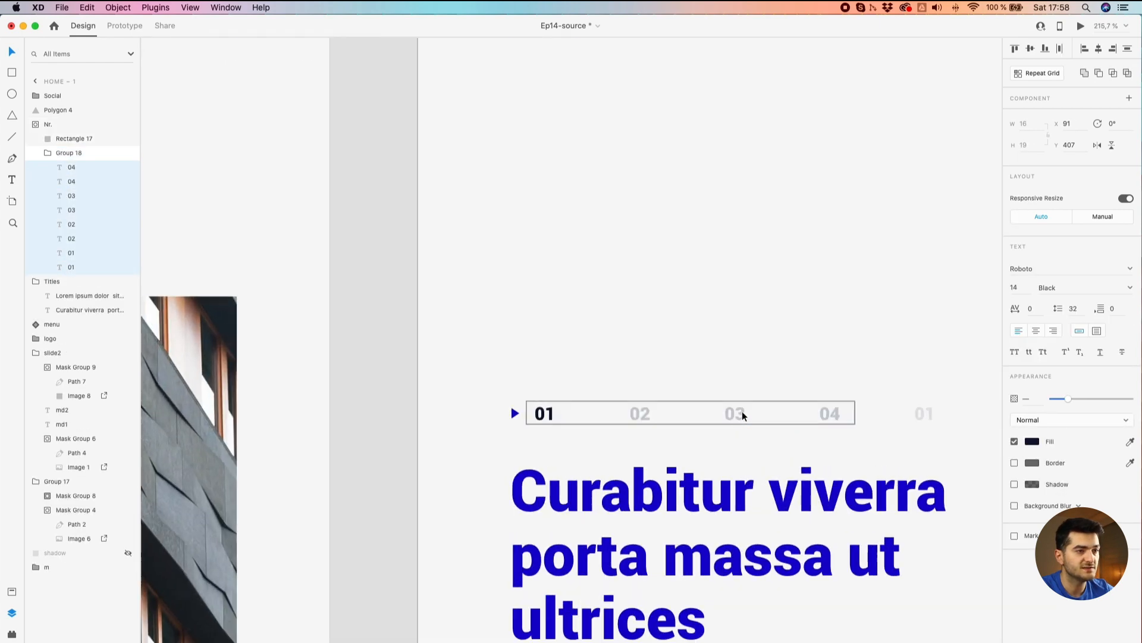
{"action": "left_click_drag", "start_coordinate": [549, 416], "coordinate": [456, 406]}
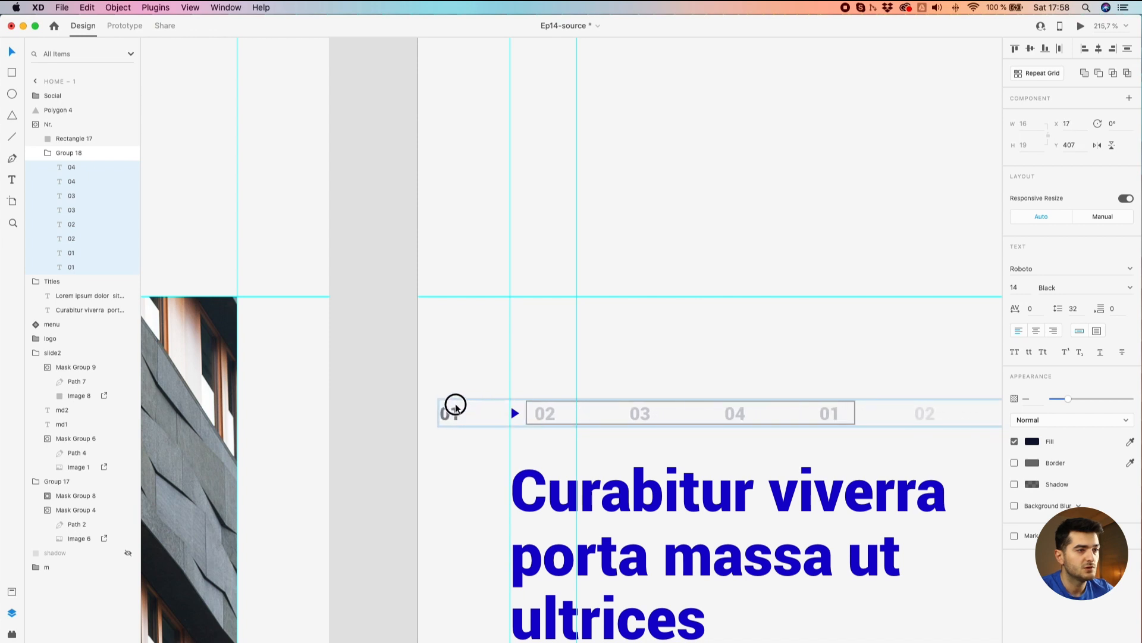
Set the 02 beside the arrow on Home – 1 to 100% opacity and the 01 outside the mask to 20%
{"action": "scroll", "coordinate": [489, 408], "scroll_direction": "up", "scroll_amount": 4}
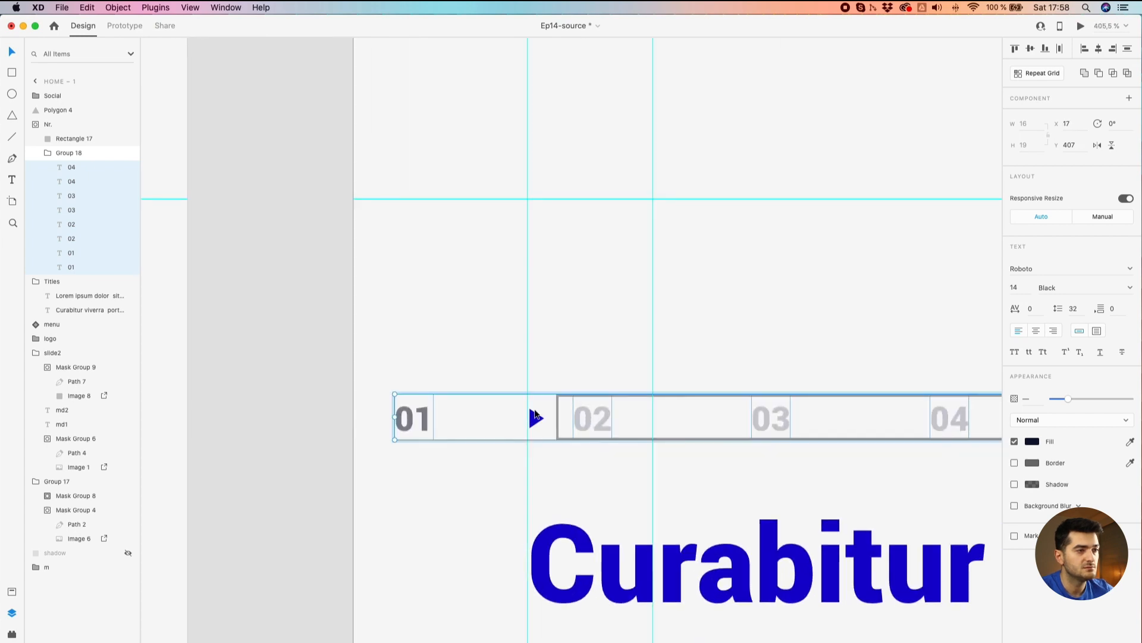
{"action": "double_click", "coordinate": [590, 426]}
{"action": "key", "text": "Escape"}
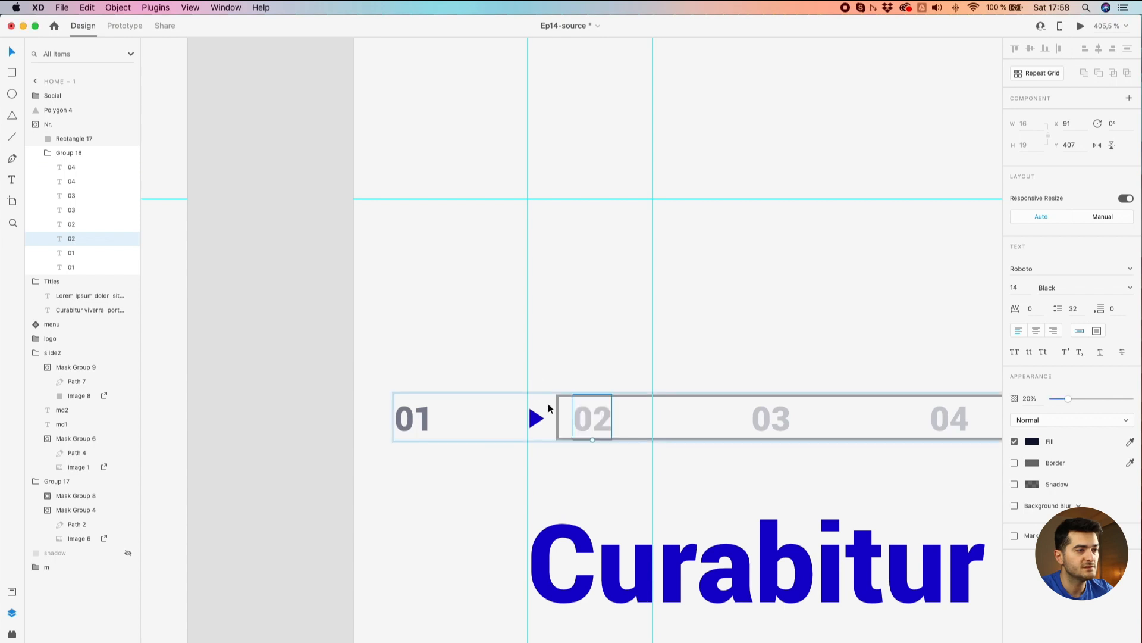
{"action": "key", "text": "alt"}
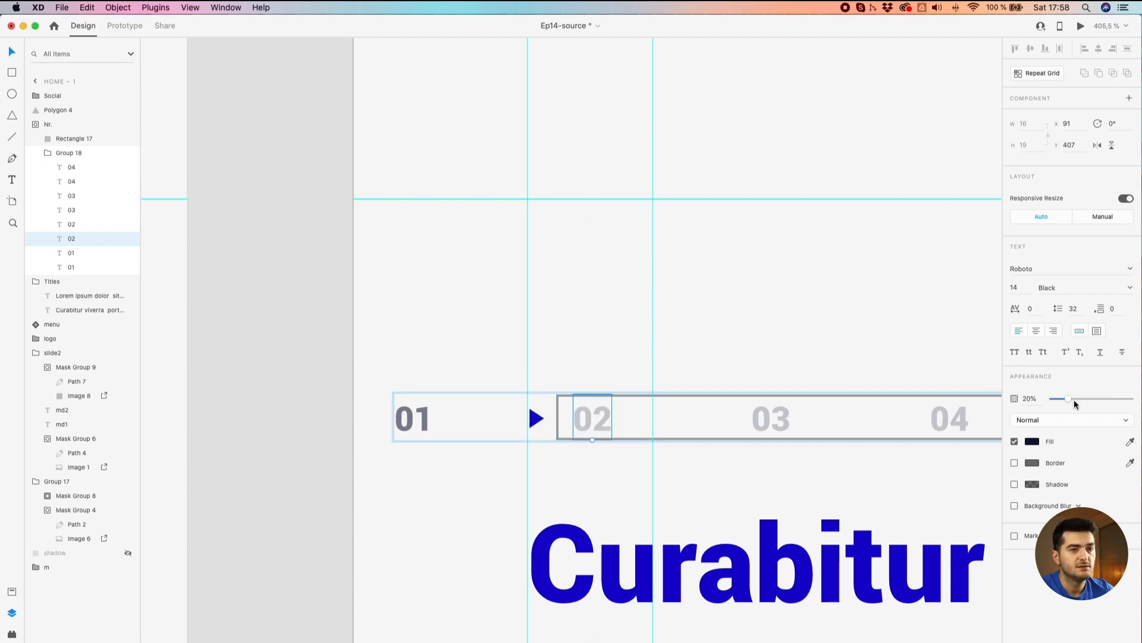
{"action": "left_click_drag", "start_coordinate": [1075, 404], "coordinate": [1133, 400]}
{"action": "left_click", "coordinate": [423, 416]}
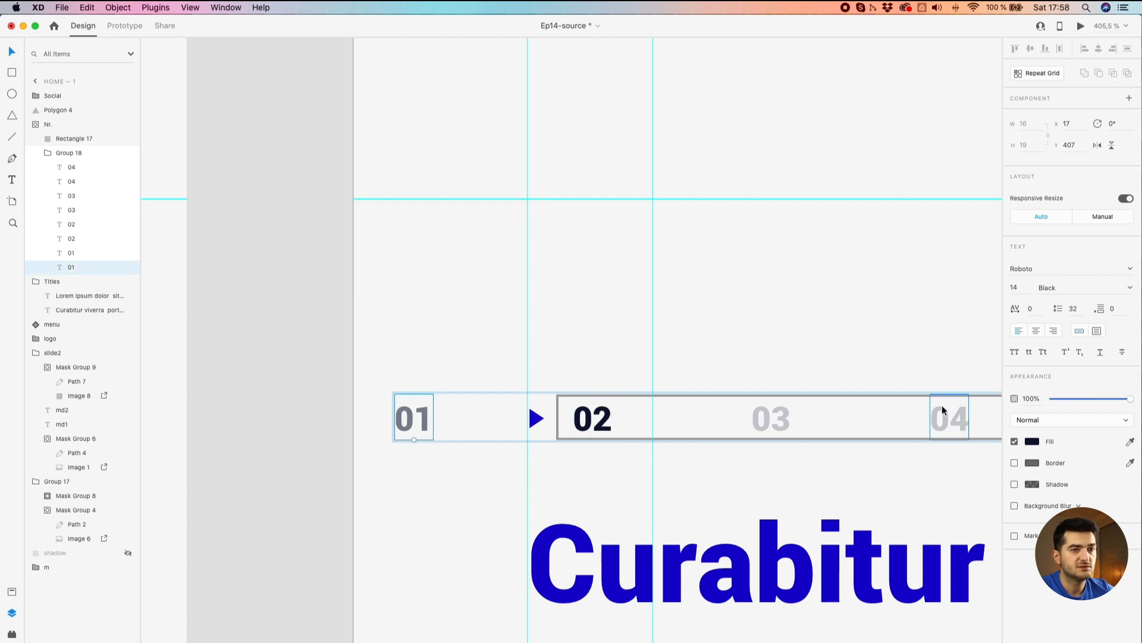
{"action": "left_click_drag", "start_coordinate": [1072, 399], "coordinate": [1069, 401]}
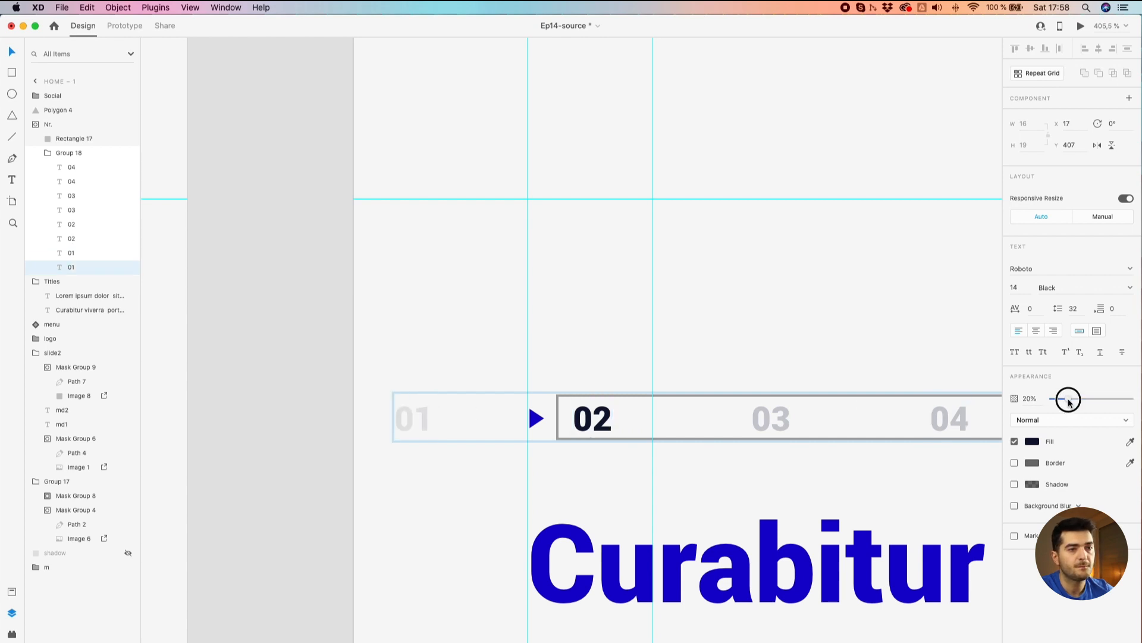
Link the Nr. numbering mask on the Home artboard to Home – 1 in prototype mode
{"action": "scroll", "coordinate": [585, 309], "scroll_direction": "down", "scroll_amount": 5}
{"action": "scroll", "coordinate": [479, 294], "scroll_direction": "down", "scroll_amount": 8}
{"action": "left_click", "coordinate": [455, 285]}
{"action": "left_click_drag", "start_coordinate": [509, 285], "coordinate": [835, 306]}
{"action": "left_click", "coordinate": [347, 328]}
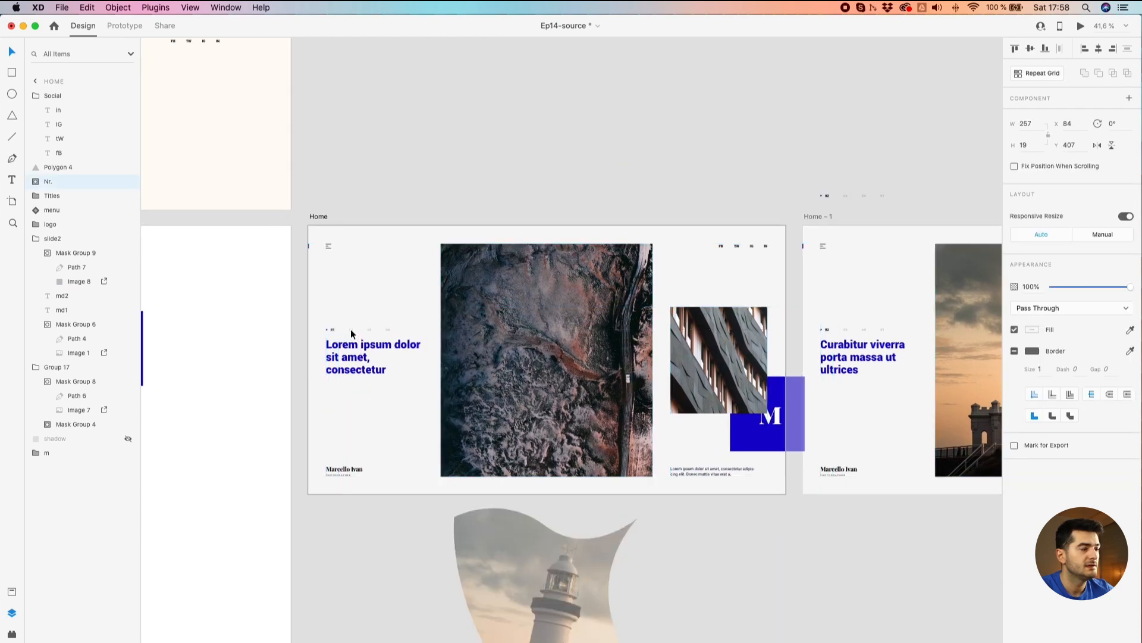
{"action": "scroll", "coordinate": [349, 329], "scroll_direction": "up", "scroll_amount": 3}
{"action": "left_click", "coordinate": [124, 26]}
{"action": "scroll", "coordinate": [388, 117], "scroll_direction": "down", "scroll_amount": 5}
{"action": "scroll", "coordinate": [387, 118], "scroll_direction": "right", "scroll_amount": 4}
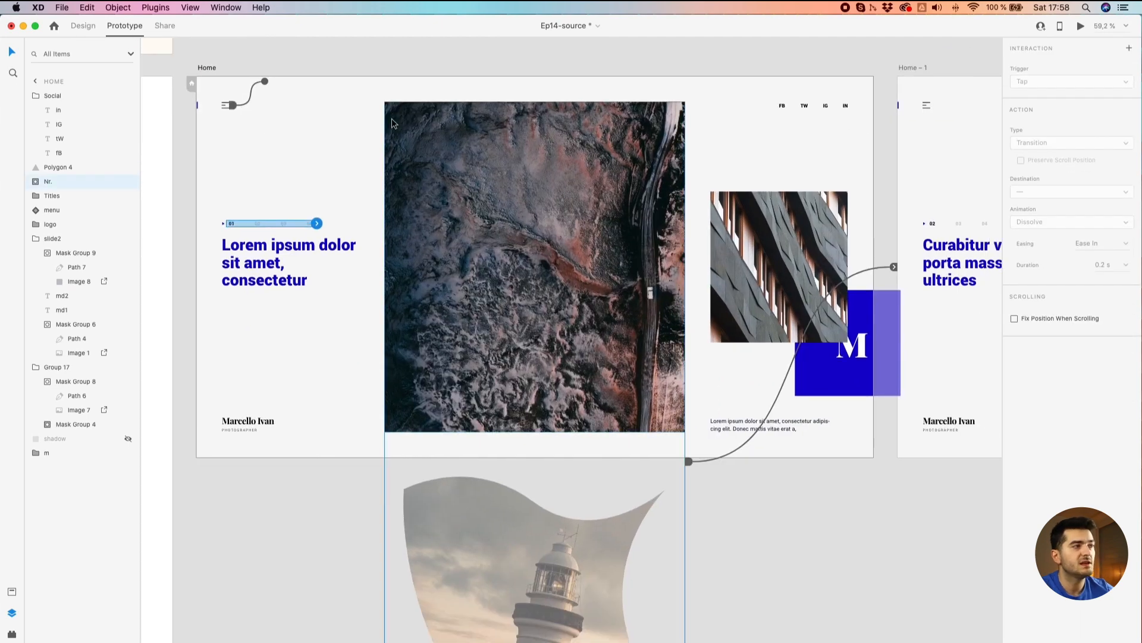
{"action": "left_click_drag", "start_coordinate": [317, 223], "coordinate": [952, 226]}
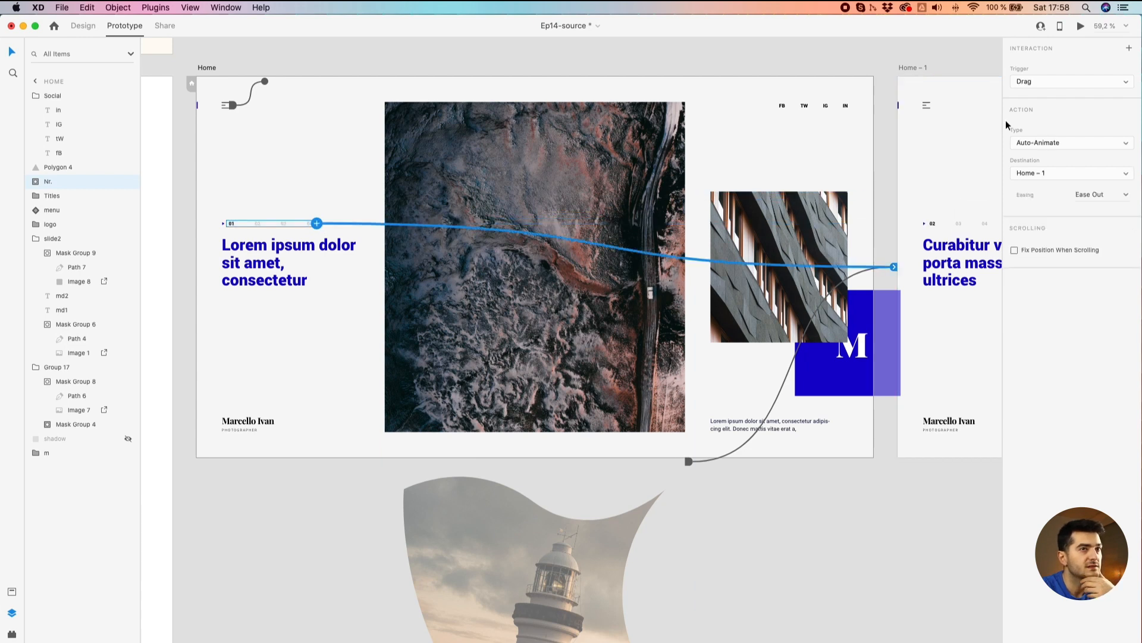
Configure the numbering interaction with a Tap trigger, Ease In-Out easing and a 0.4 s duration
{"action": "left_click", "coordinate": [1040, 81]}
{"action": "left_click", "coordinate": [1041, 75]}
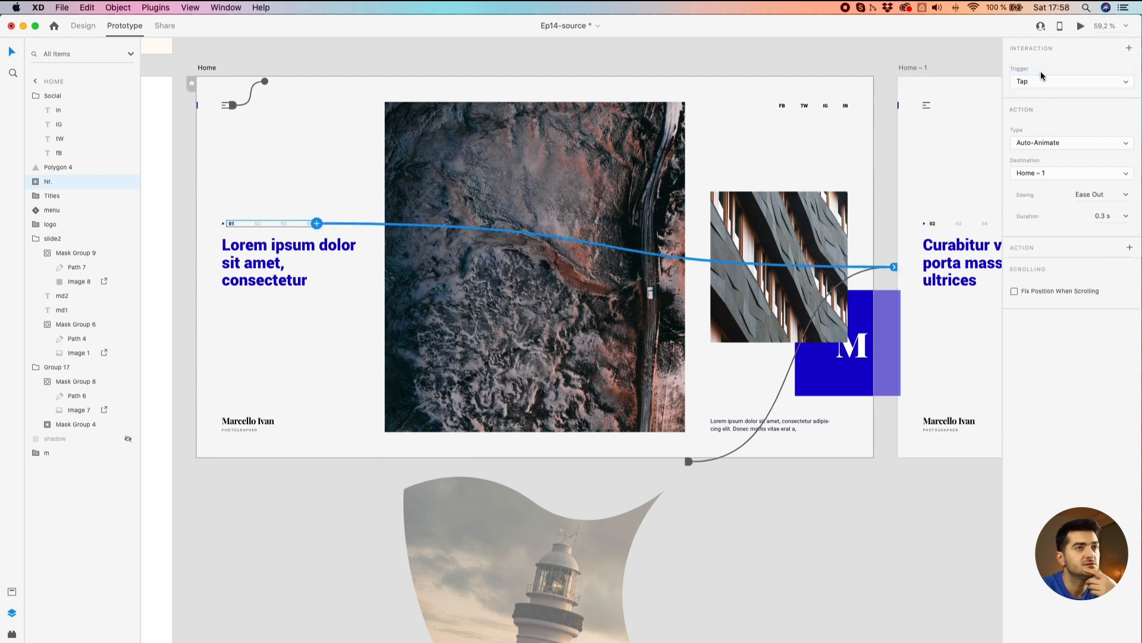
{"action": "left_click", "coordinate": [1121, 196]}
{"action": "left_click", "coordinate": [1101, 243]}
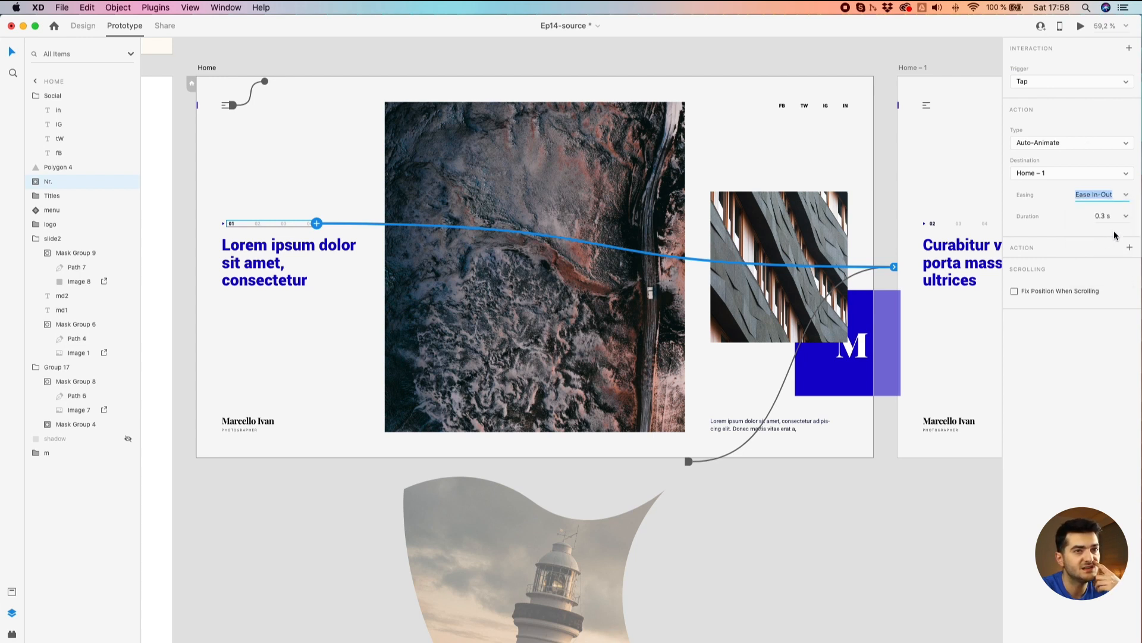
{"action": "left_click", "coordinate": [1125, 216]}
{"action": "left_click", "coordinate": [1110, 243]}
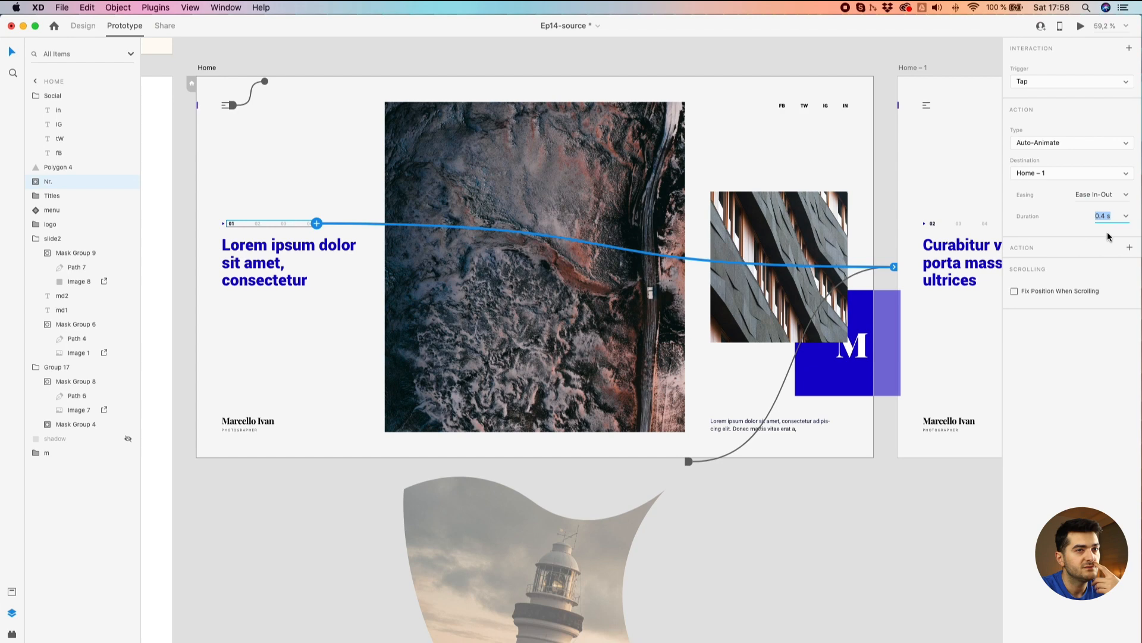
Preview the prototype from the Home artboard and test the tap transition on the slide numbering
{"action": "left_click", "coordinate": [201, 59]}
{"action": "left_click", "coordinate": [205, 68]}
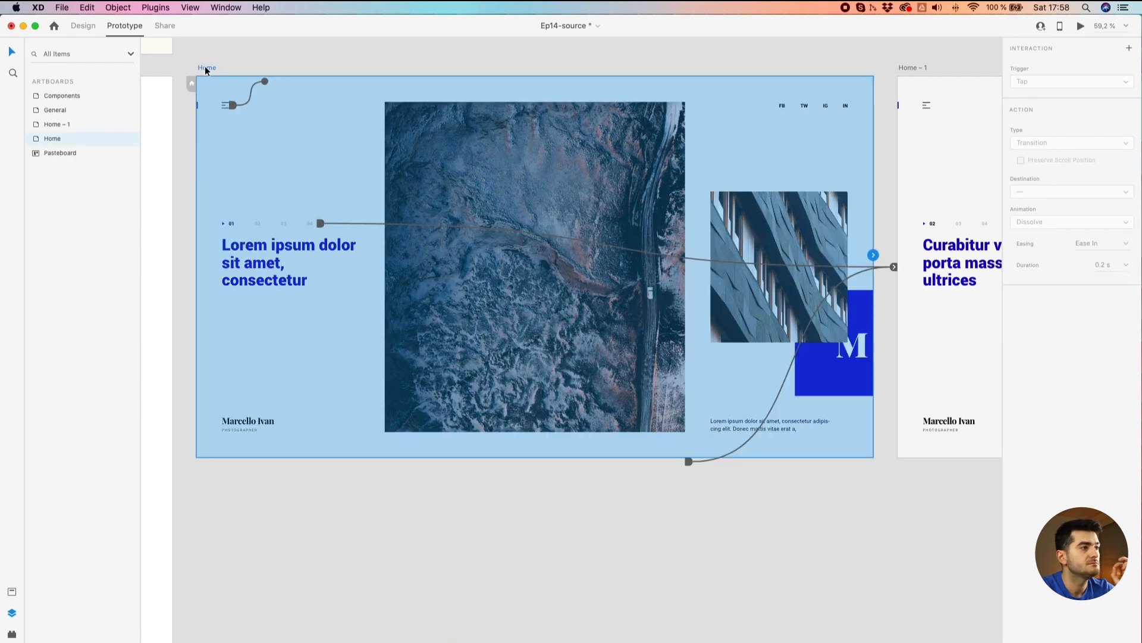
{"action": "left_click", "coordinate": [1080, 27]}
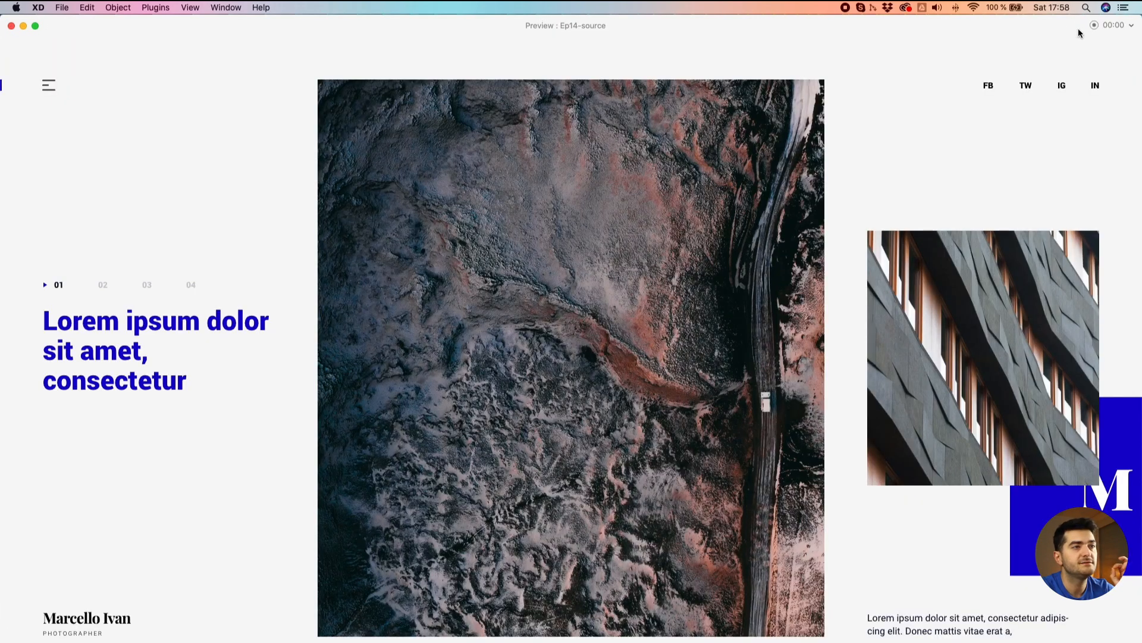
{"action": "left_click", "coordinate": [100, 288]}
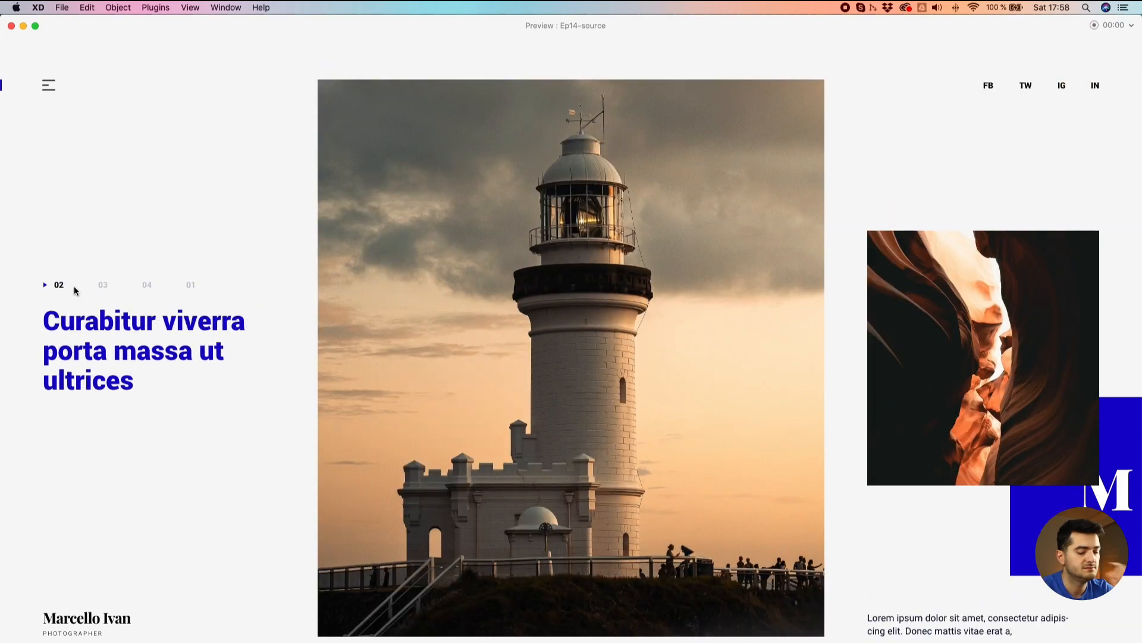
{"action": "key", "text": "Left"}
{"action": "left_click", "coordinate": [100, 286]}
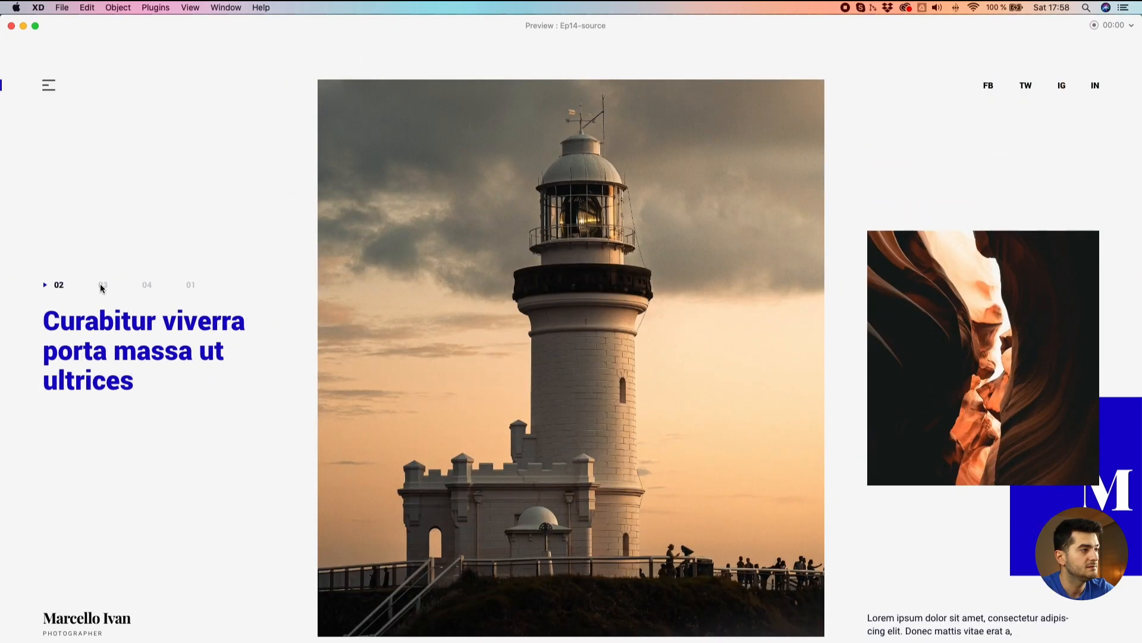
{"action": "left_click", "coordinate": [11, 26]}
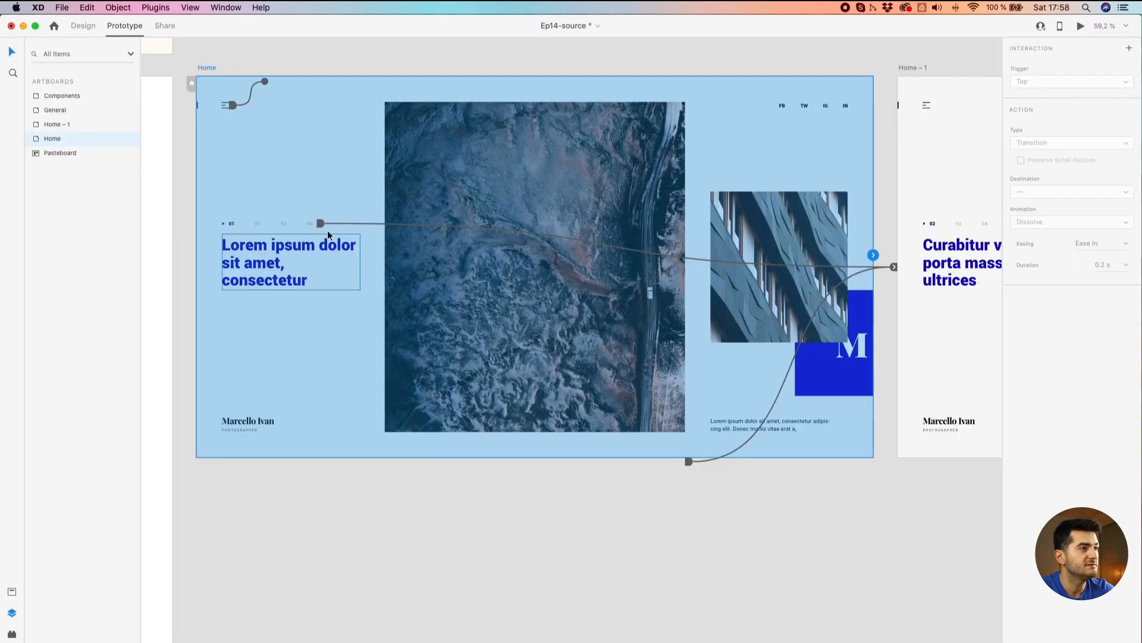
Set the duration of the numbering's tap interaction to 0.8 s
{"action": "left_click", "coordinate": [320, 225]}
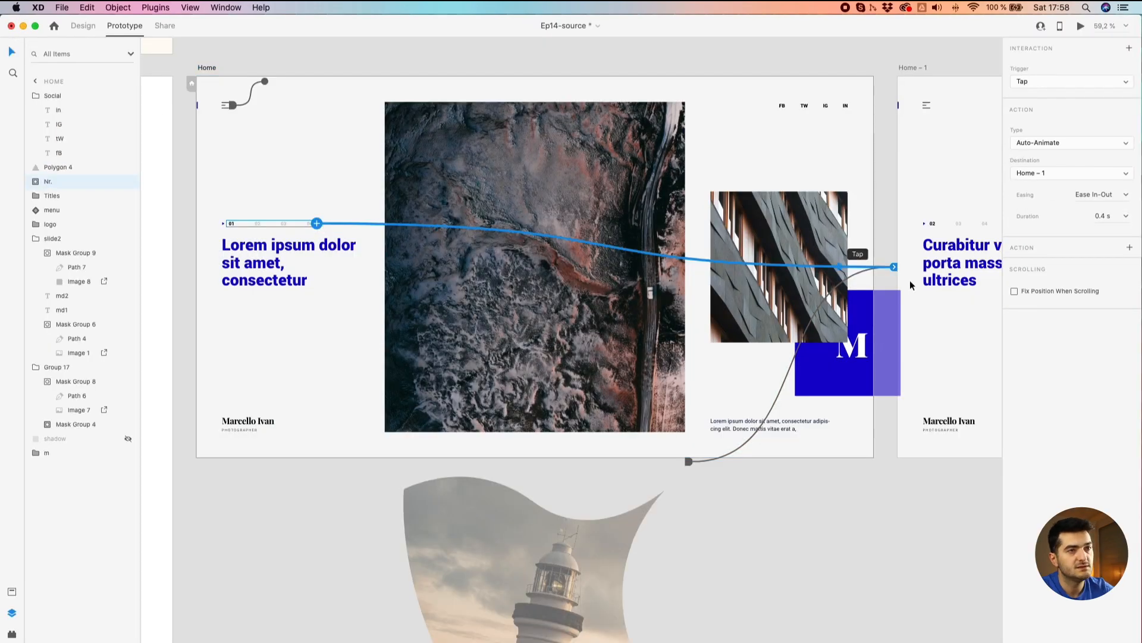
{"action": "left_click", "coordinate": [1128, 217]}
{"action": "left_click", "coordinate": [1099, 263]}
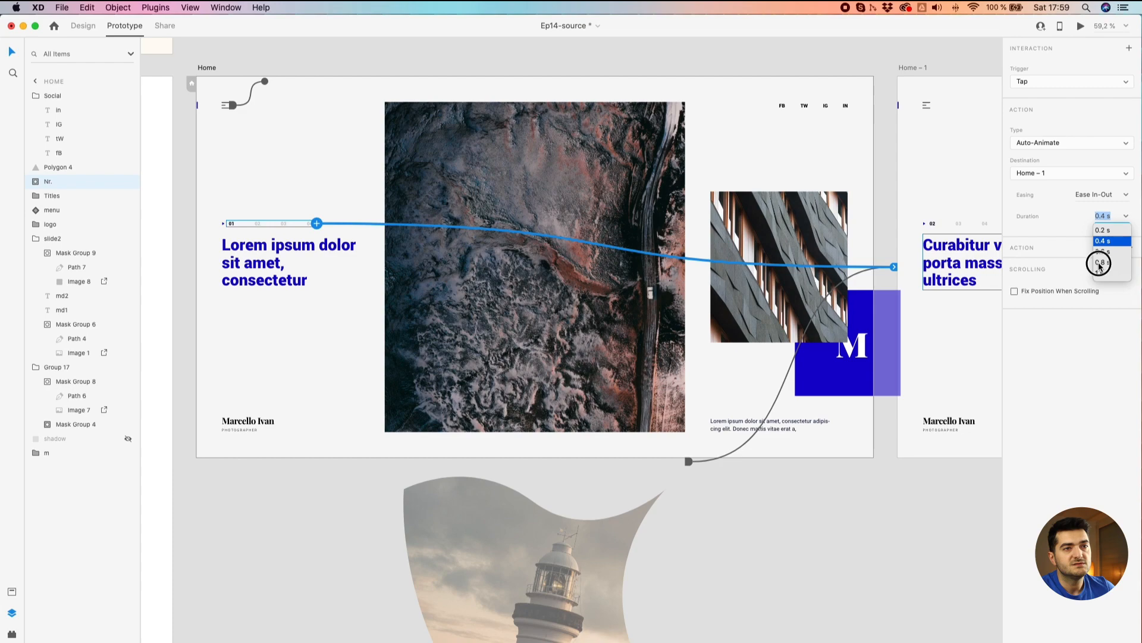
Preview from Home again, test the slower transition by tapping 02, and close the preview
{"action": "scroll", "coordinate": [795, 211], "scroll_direction": "down", "scroll_amount": 5}
{"action": "left_click", "coordinate": [536, 142]}
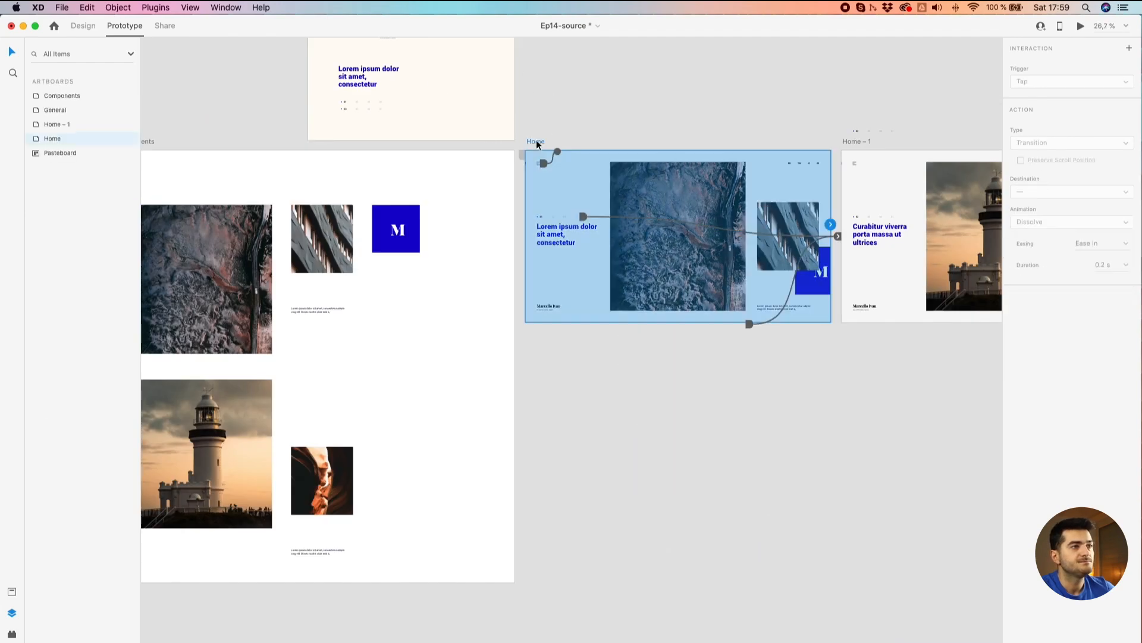
{"action": "left_click", "coordinate": [1079, 26]}
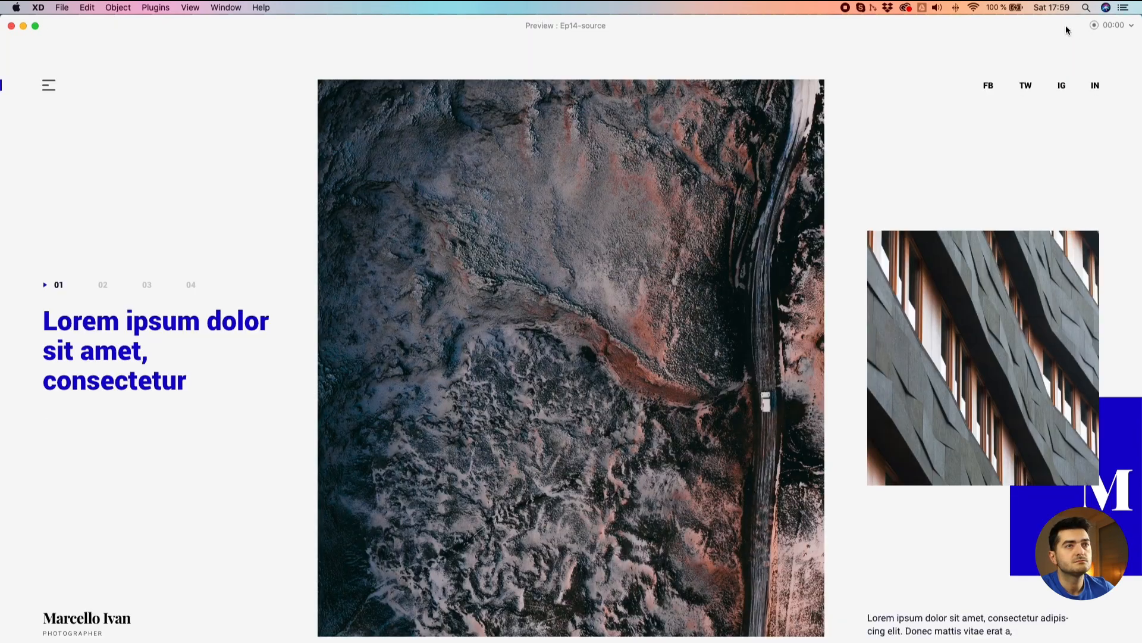
{"action": "left_click", "coordinate": [103, 284]}
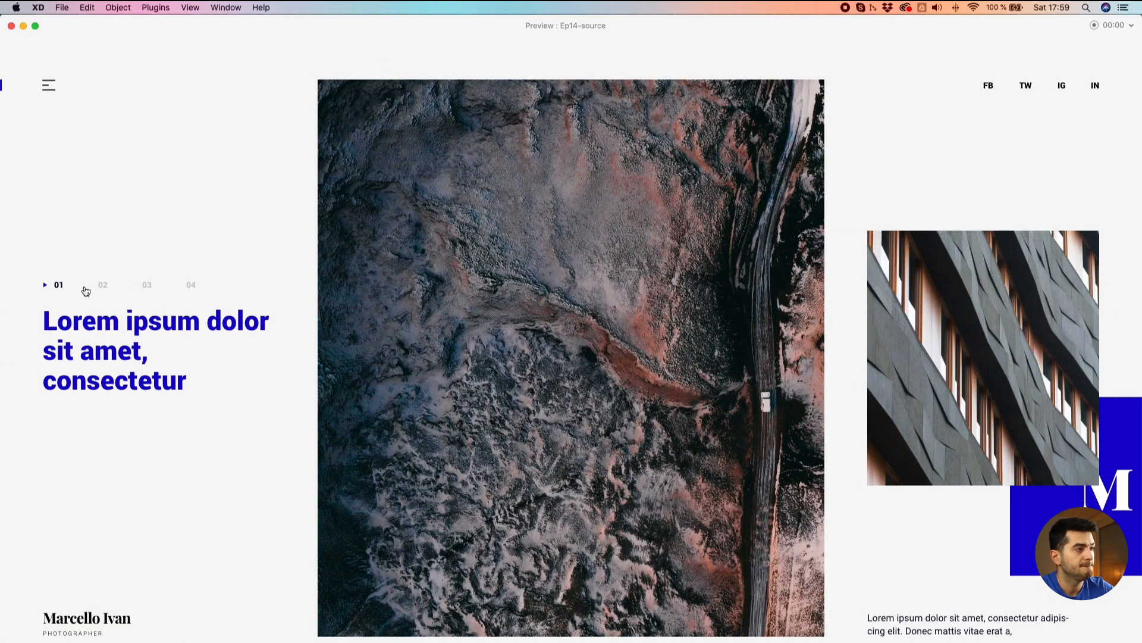
{"action": "left_click", "coordinate": [108, 284]}
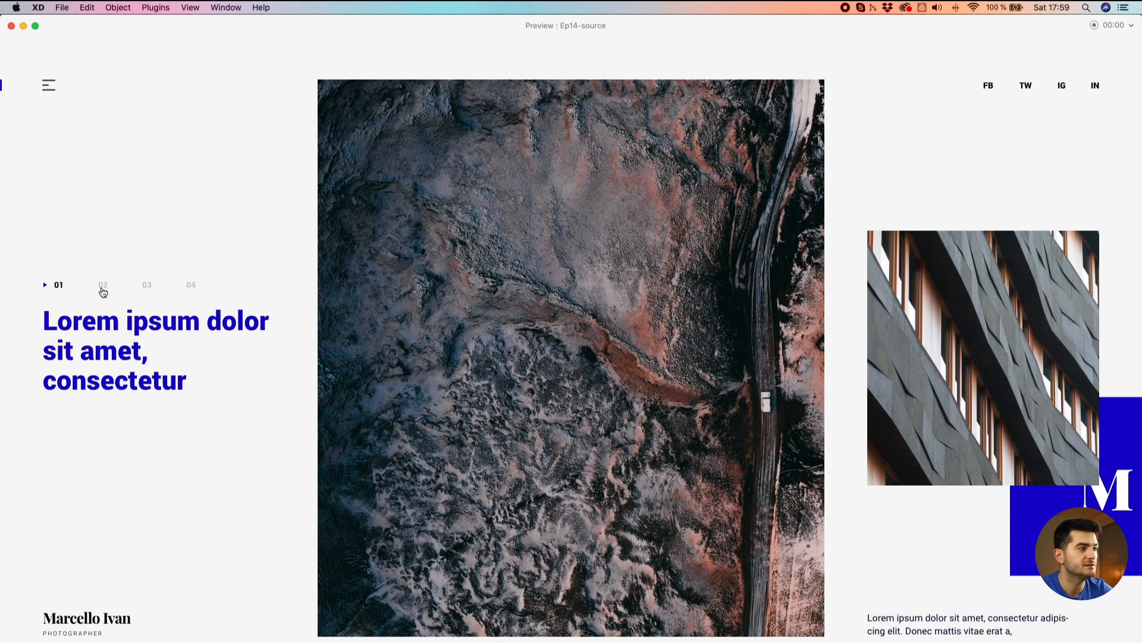
{"action": "left_click", "coordinate": [103, 287]}
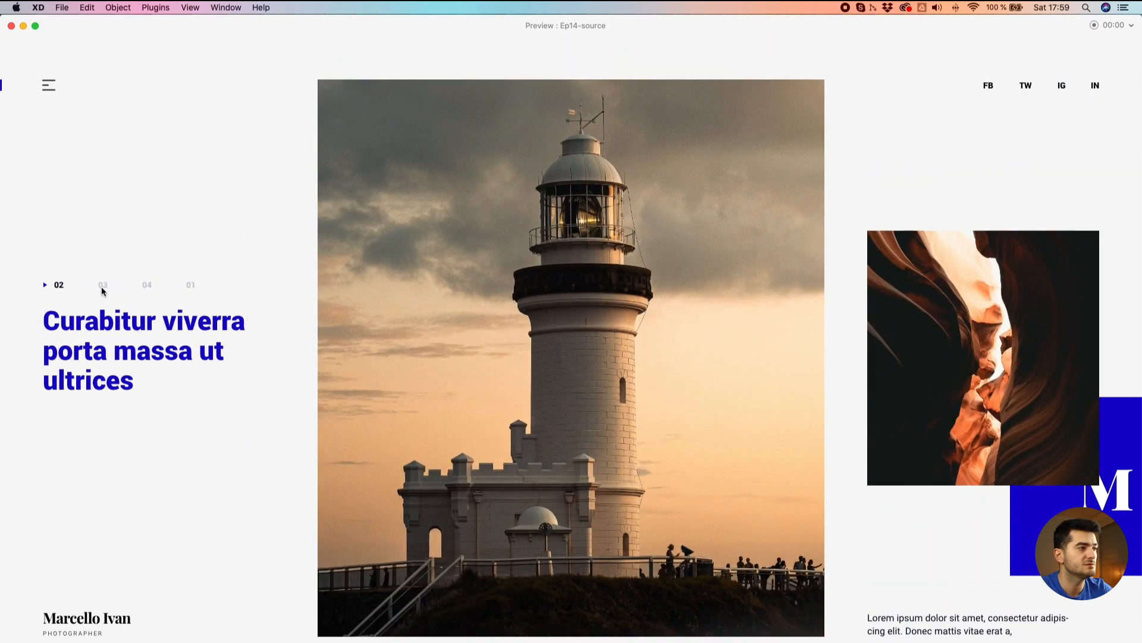
{"action": "left_click", "coordinate": [10, 26]}
{"action": "left_click", "coordinate": [693, 393]}
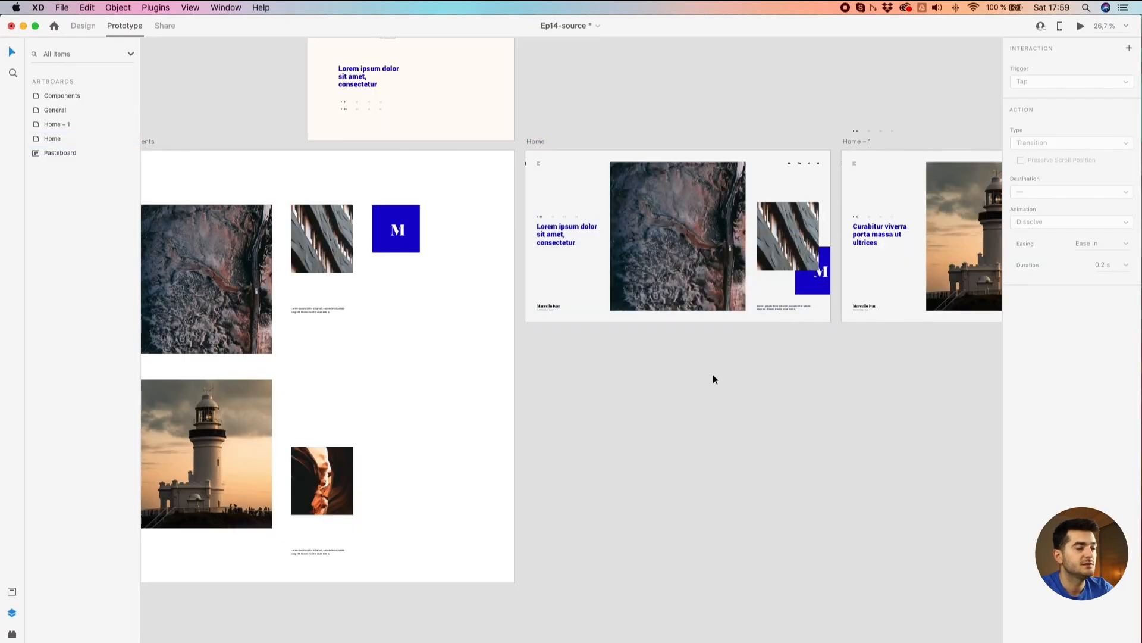
{"action": "left_click_drag", "start_coordinate": [711, 377], "coordinate": [548, 405]}
{"action": "scroll", "coordinate": [424, 268], "scroll_direction": "up", "scroll_amount": 3}
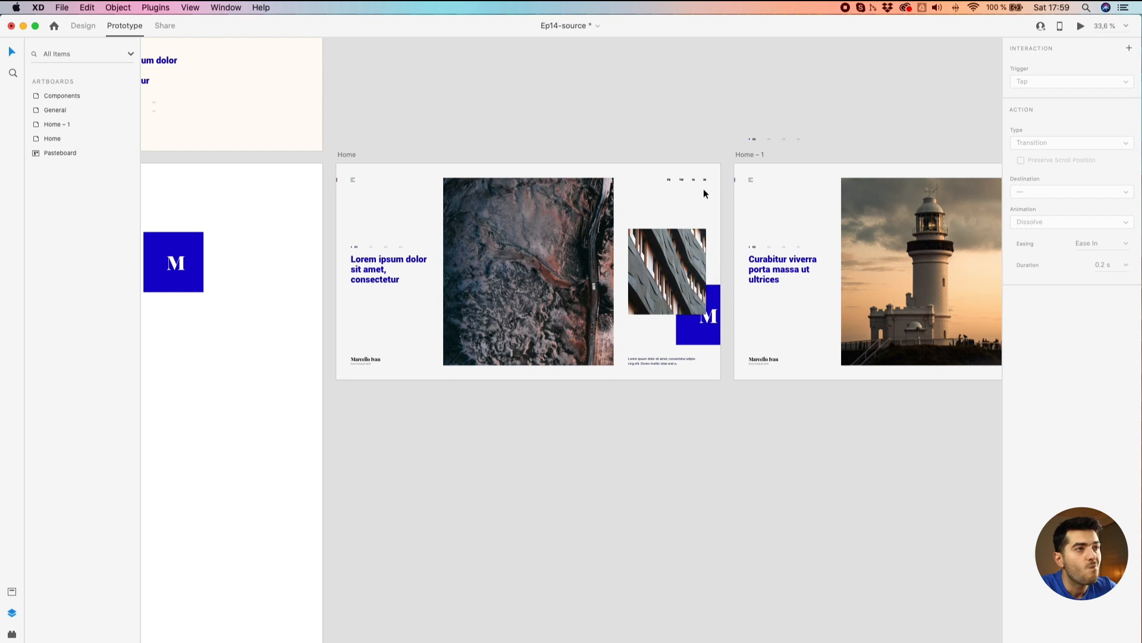
{"action": "left_click_drag", "start_coordinate": [846, 131], "coordinate": [660, 143]}
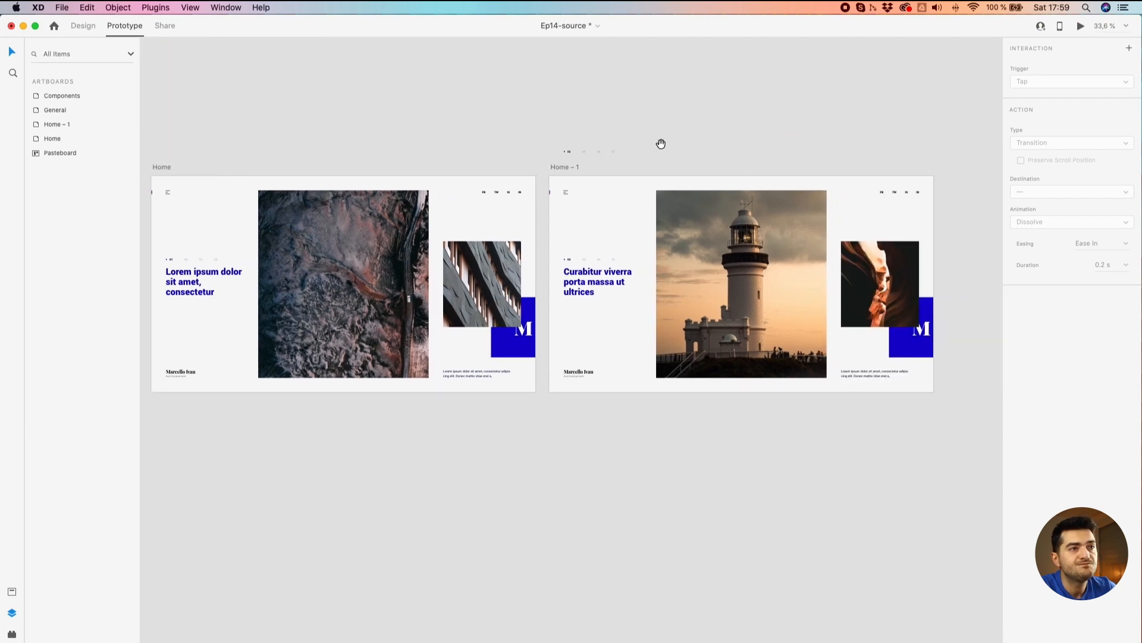
{"action": "left_click", "coordinate": [905, 344]}
{"action": "left_click", "coordinate": [869, 413]}
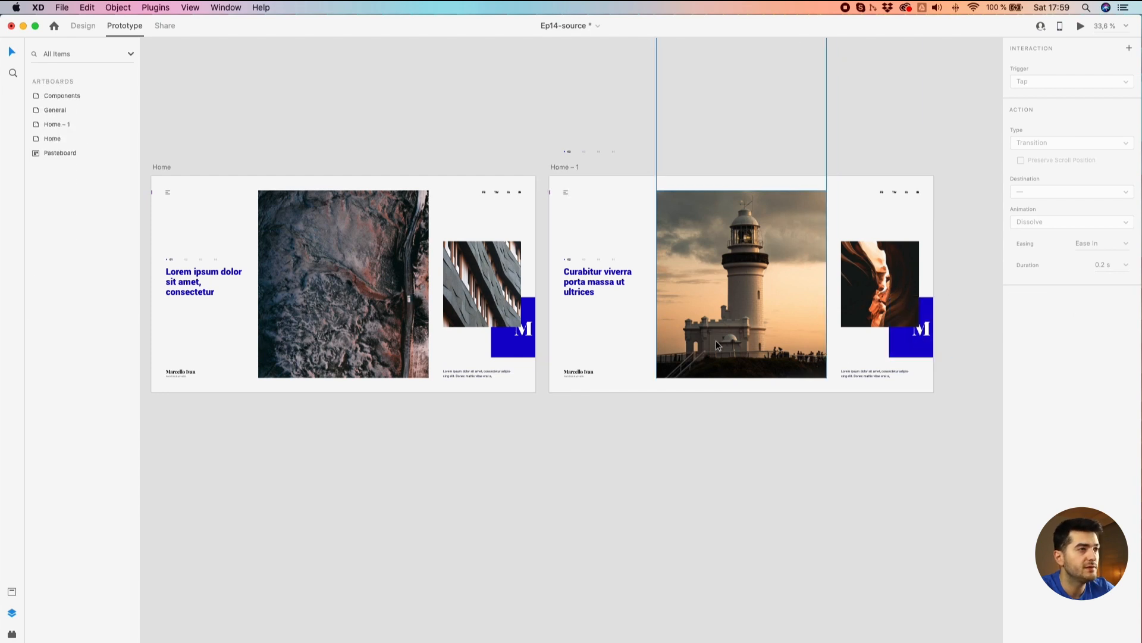
Preview the prototype from the Home artboard in a smaller window, test the hamburger menu, and close the preview
{"action": "scroll", "coordinate": [723, 345], "scroll_direction": "down", "scroll_amount": 2}
{"action": "scroll", "coordinate": [470, 149], "scroll_direction": "left", "scroll_amount": 3}
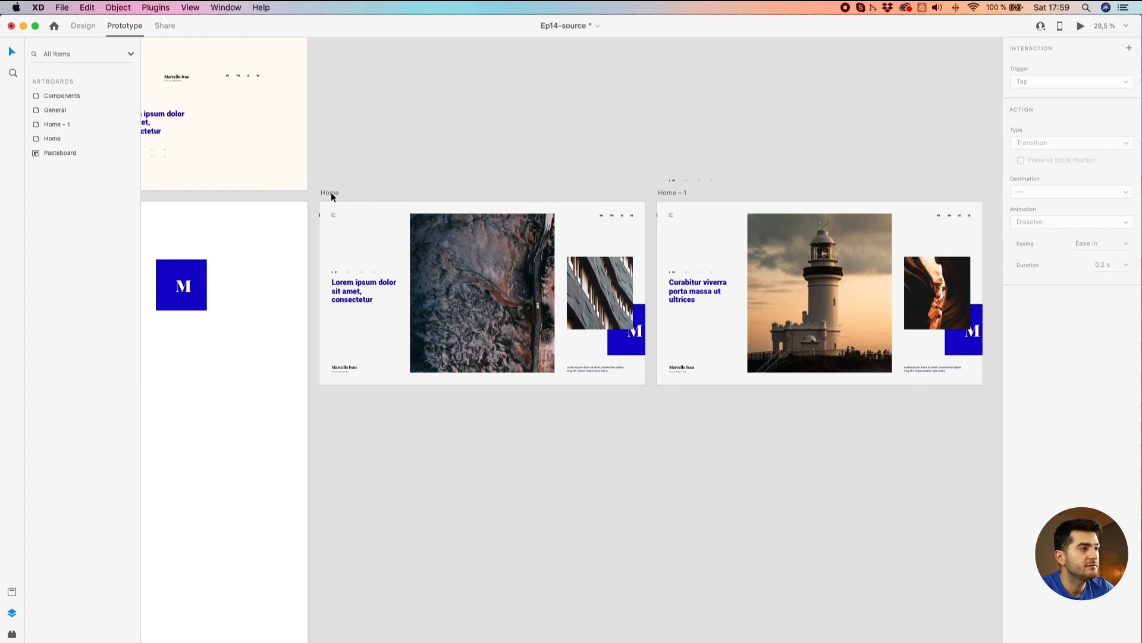
{"action": "left_click", "coordinate": [331, 191]}
{"action": "left_click", "coordinate": [1080, 26]}
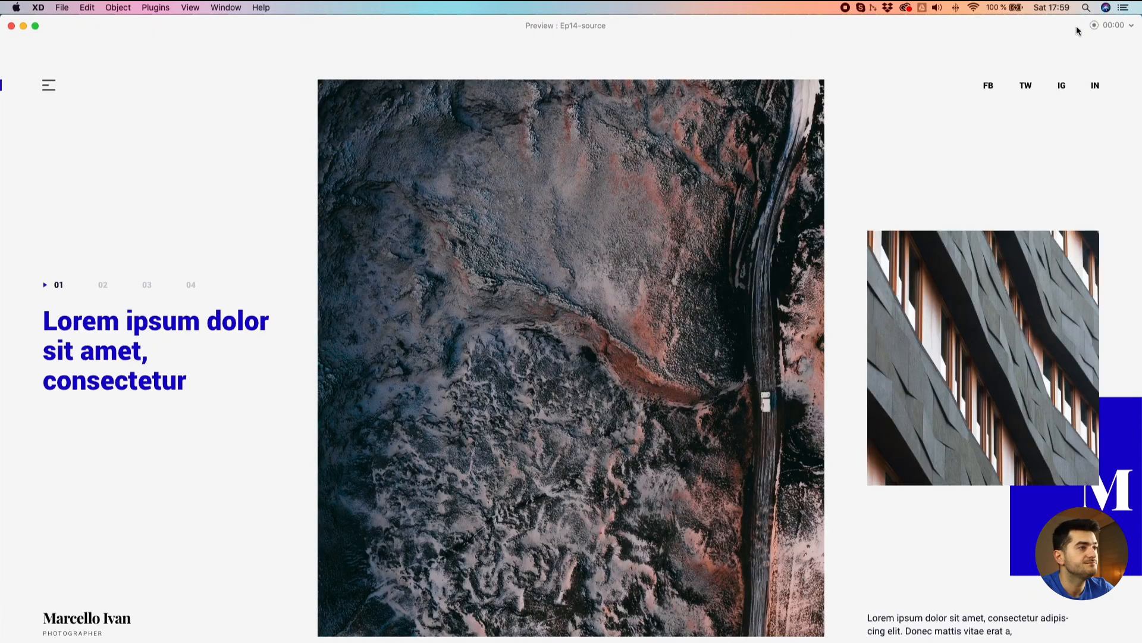
{"action": "left_click_drag", "start_coordinate": [81, 41], "coordinate": [381, 230]}
{"action": "left_click_drag", "start_coordinate": [487, 242], "coordinate": [410, 106]}
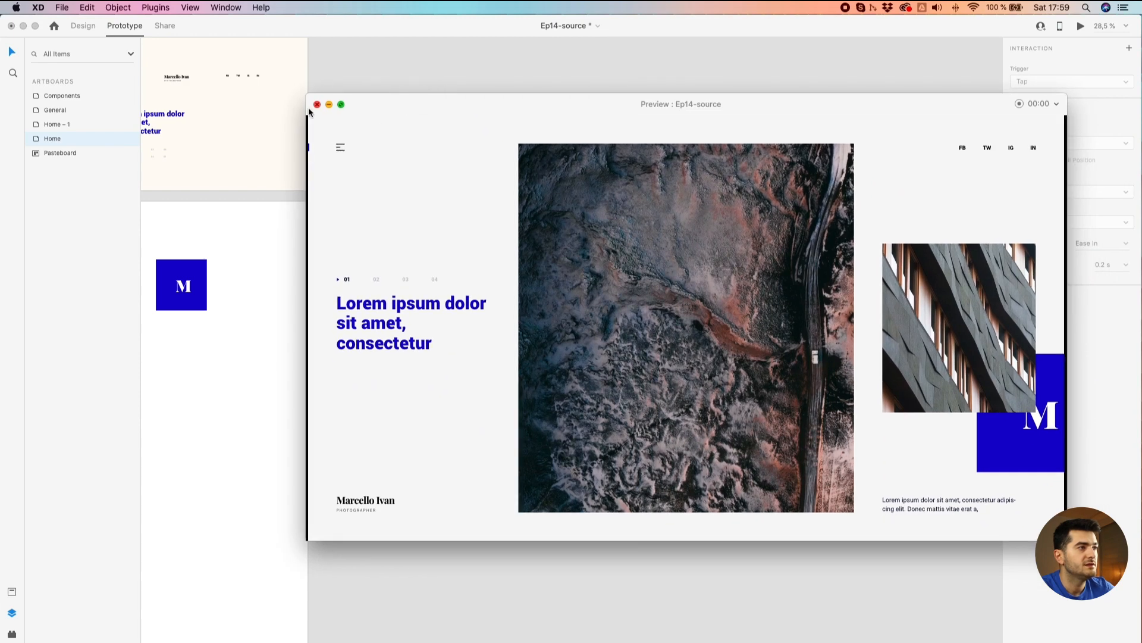
{"action": "left_click_drag", "start_coordinate": [304, 112], "coordinate": [312, 111]}
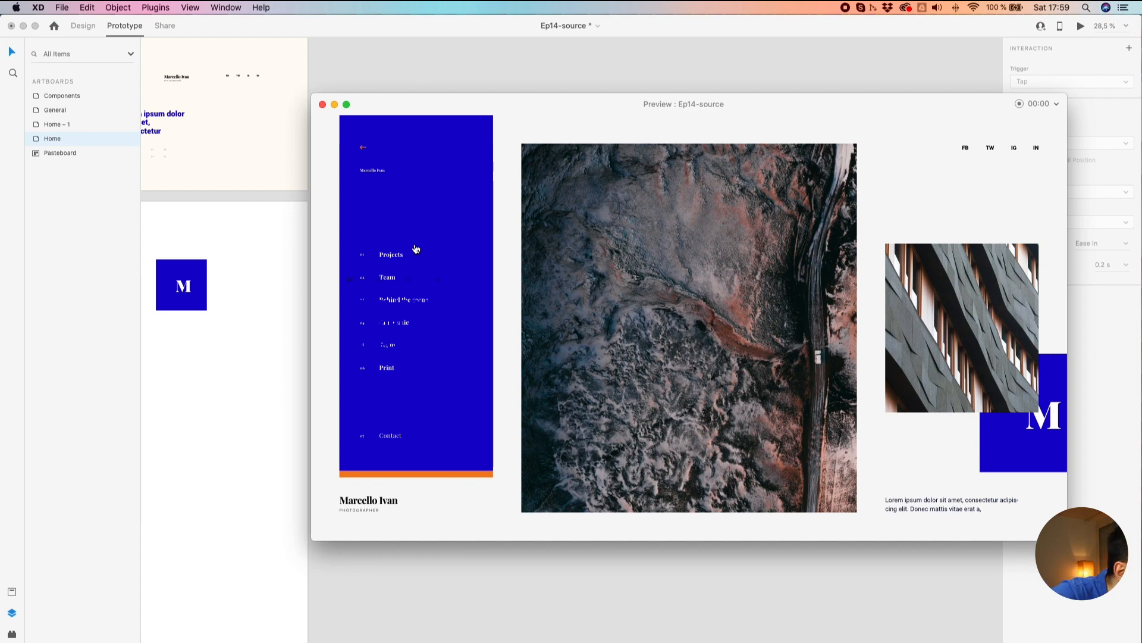
{"action": "left_click", "coordinate": [321, 104]}
Move the menu component to the front of the layer order in the Home artboard
{"action": "left_click_drag", "start_coordinate": [358, 115], "coordinate": [466, 90]}
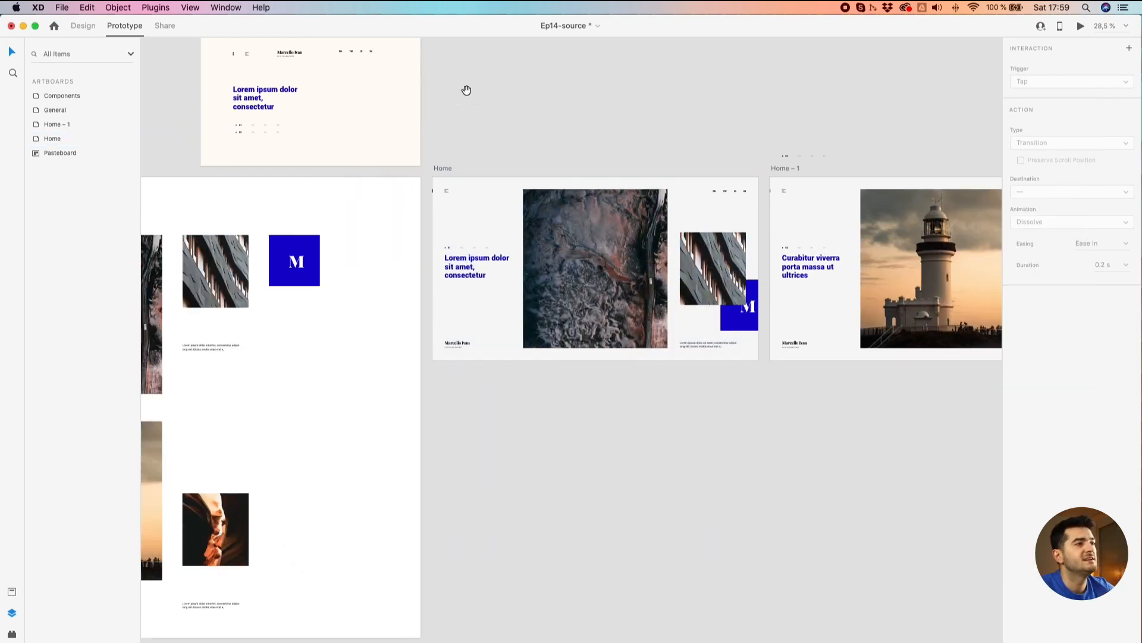
{"action": "left_click", "coordinate": [443, 190]}
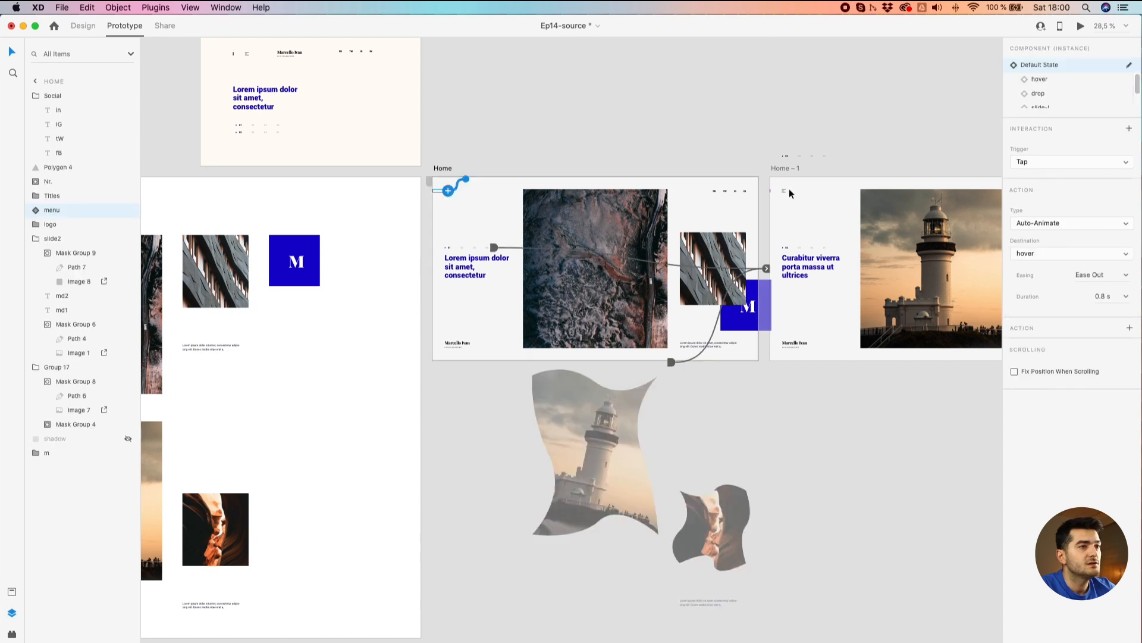
{"action": "left_click", "coordinate": [784, 191], "text": "shift"}
{"action": "left_click", "coordinate": [435, 197]}
{"action": "left_click", "coordinate": [445, 188]}
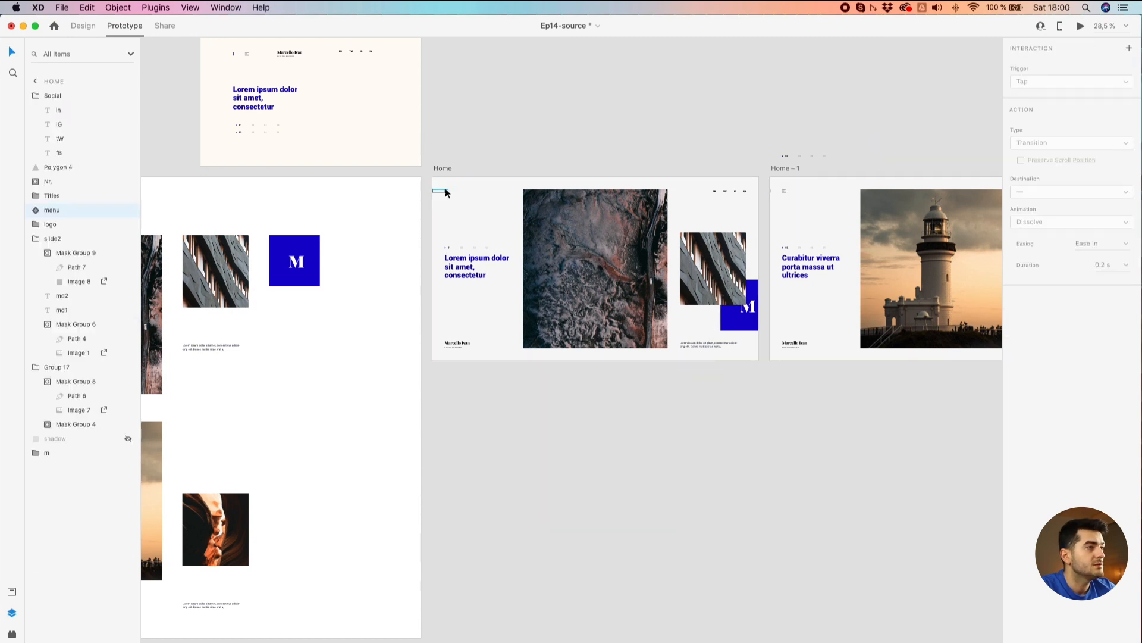
{"action": "left_click_drag", "start_coordinate": [38, 193], "coordinate": [44, 91]}
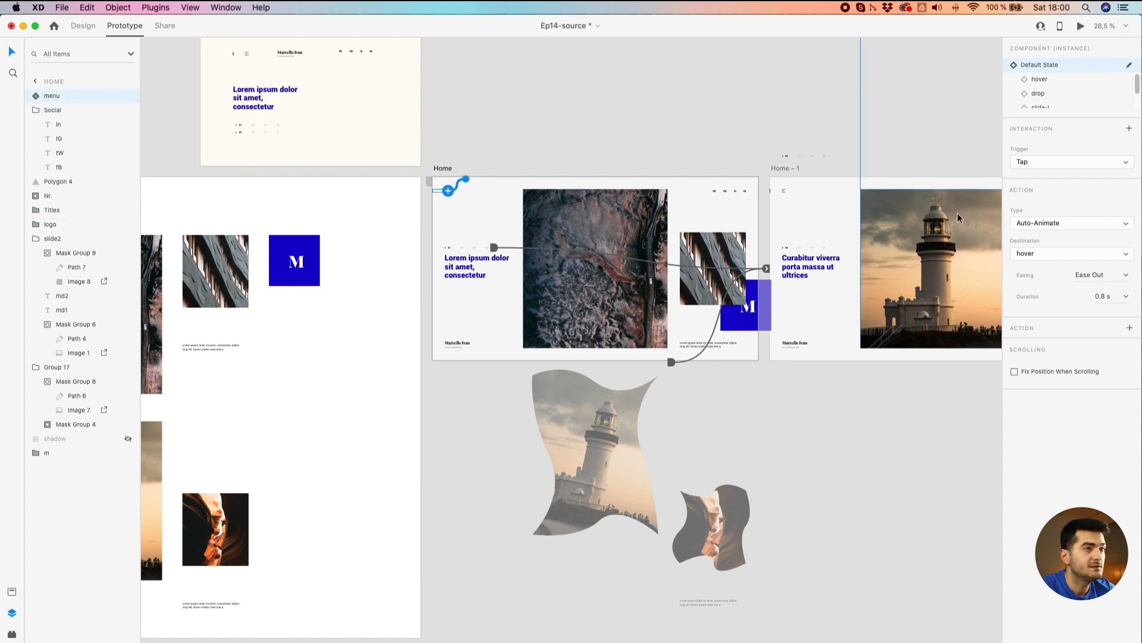
Bring the menu component to the front of the Home – 1 layer order and collapse that artboard's expanded layer groups
{"action": "left_click", "coordinate": [780, 190]}
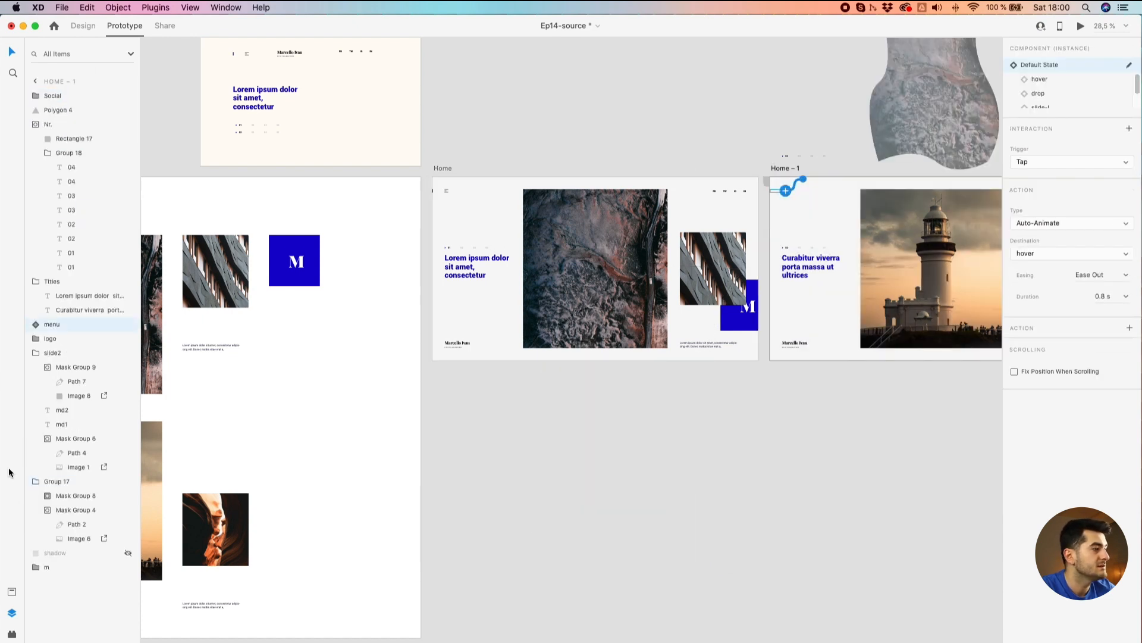
{"action": "left_click_drag", "start_coordinate": [33, 324], "coordinate": [34, 96]}
{"action": "left_click", "coordinate": [35, 138]}
{"action": "left_click", "coordinate": [36, 153]}
{"action": "left_click", "coordinate": [34, 180]}
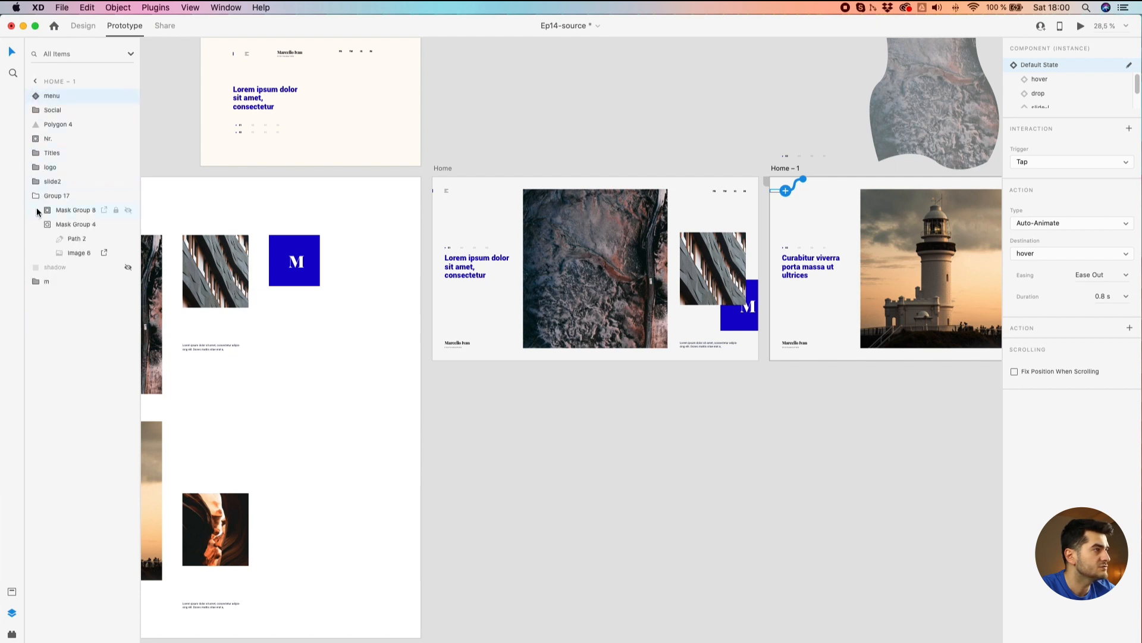
{"action": "left_click", "coordinate": [36, 196]}
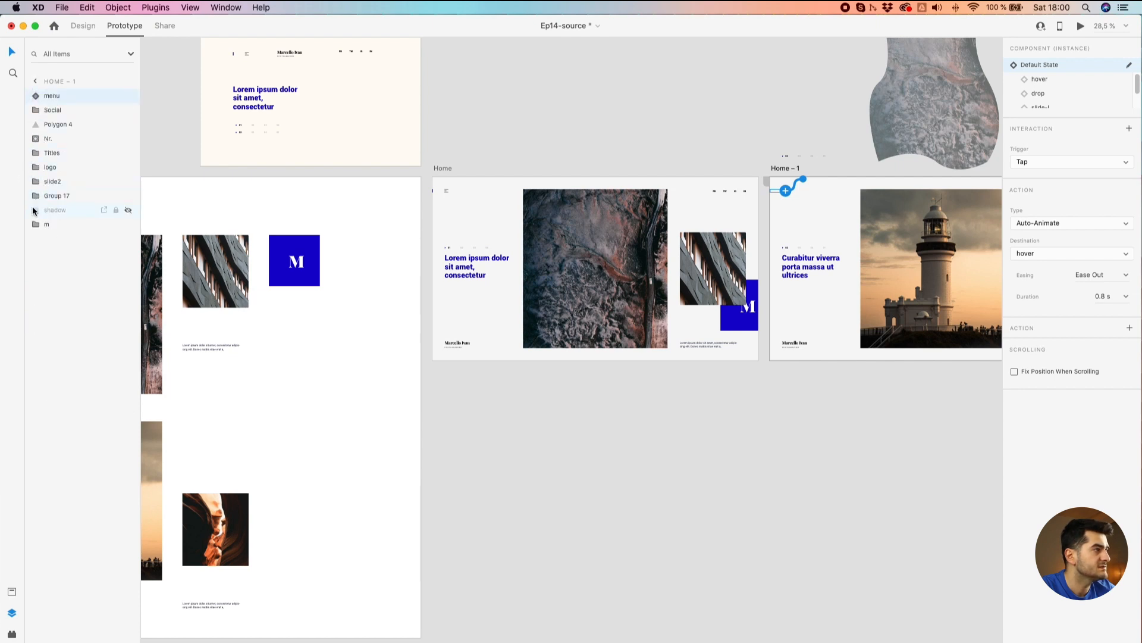
{"action": "left_click", "coordinate": [518, 418]}
{"action": "left_click", "coordinate": [443, 193]}
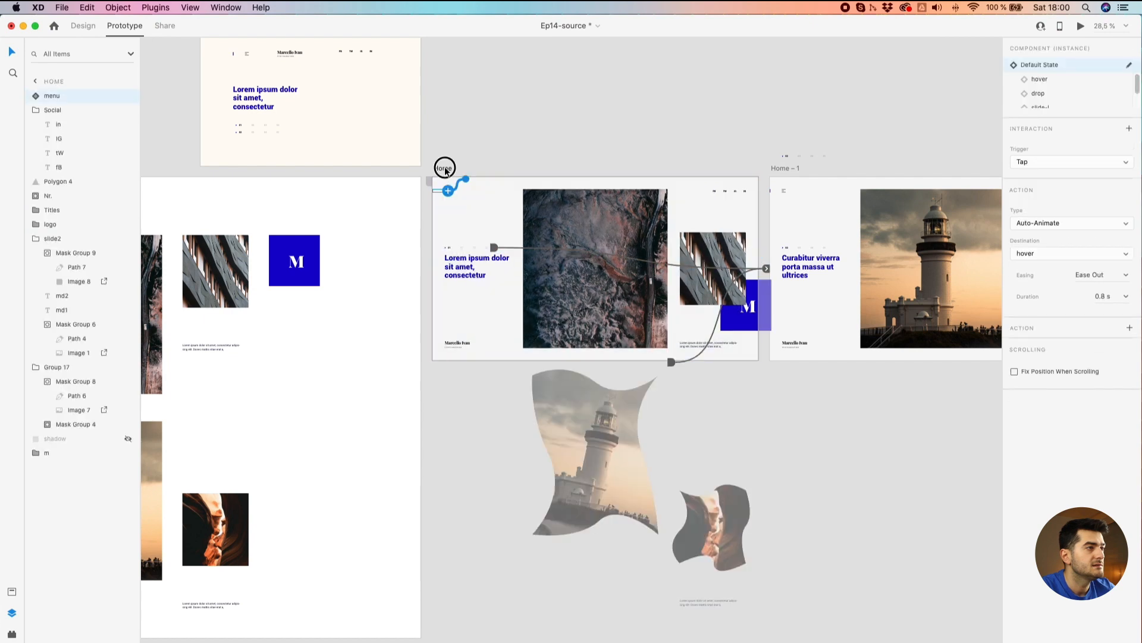
Collapse the Social, slide2 and Group 17 layer groups of the Home artboard
{"action": "left_click", "coordinate": [445, 168]}
{"action": "left_click", "coordinate": [532, 239]}
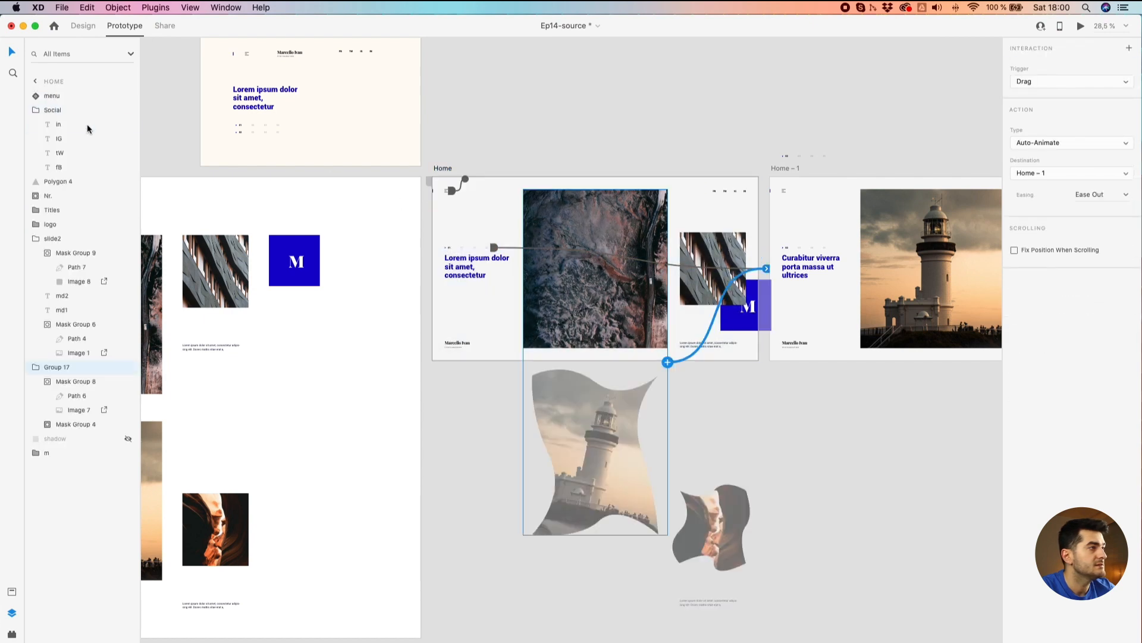
{"action": "left_click", "coordinate": [44, 109]}
{"action": "left_click", "coordinate": [30, 181]}
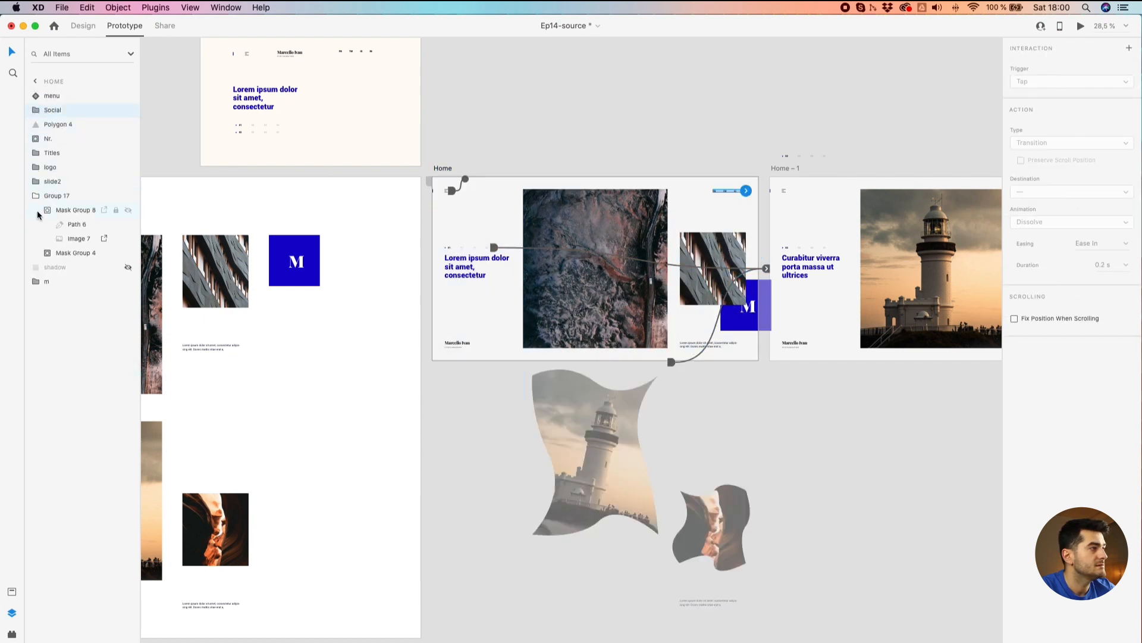
{"action": "left_click", "coordinate": [33, 195]}
{"action": "left_click", "coordinate": [477, 110]}
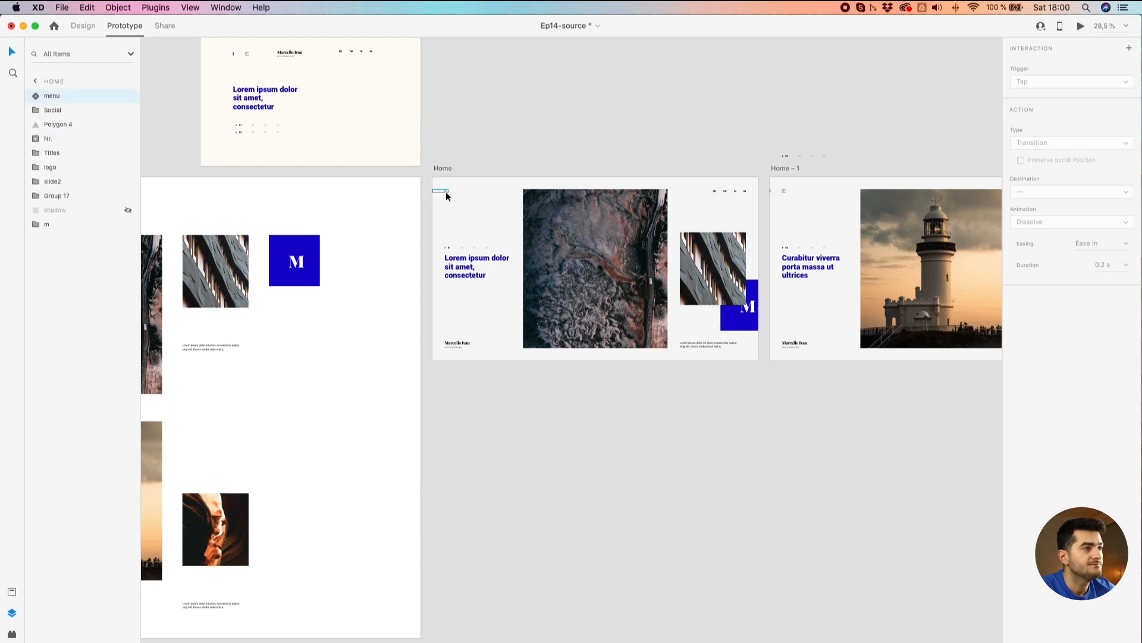
Preview the Home artboard and shrink the preview window so it floats over the canvas
{"action": "left_click", "coordinate": [444, 166]}
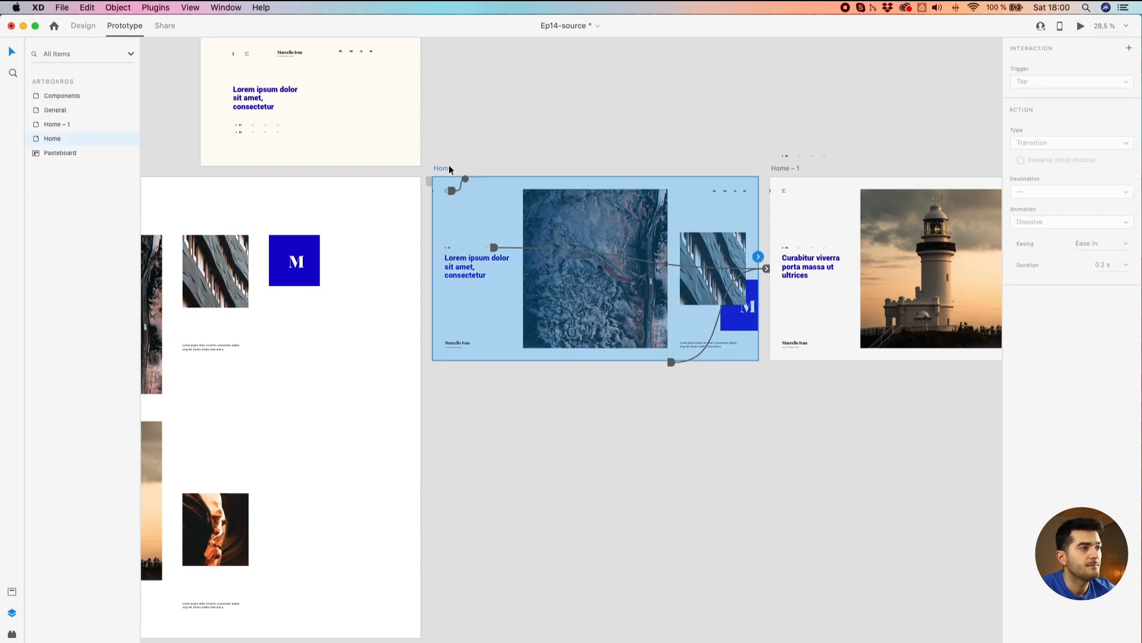
{"action": "left_click", "coordinate": [1080, 26]}
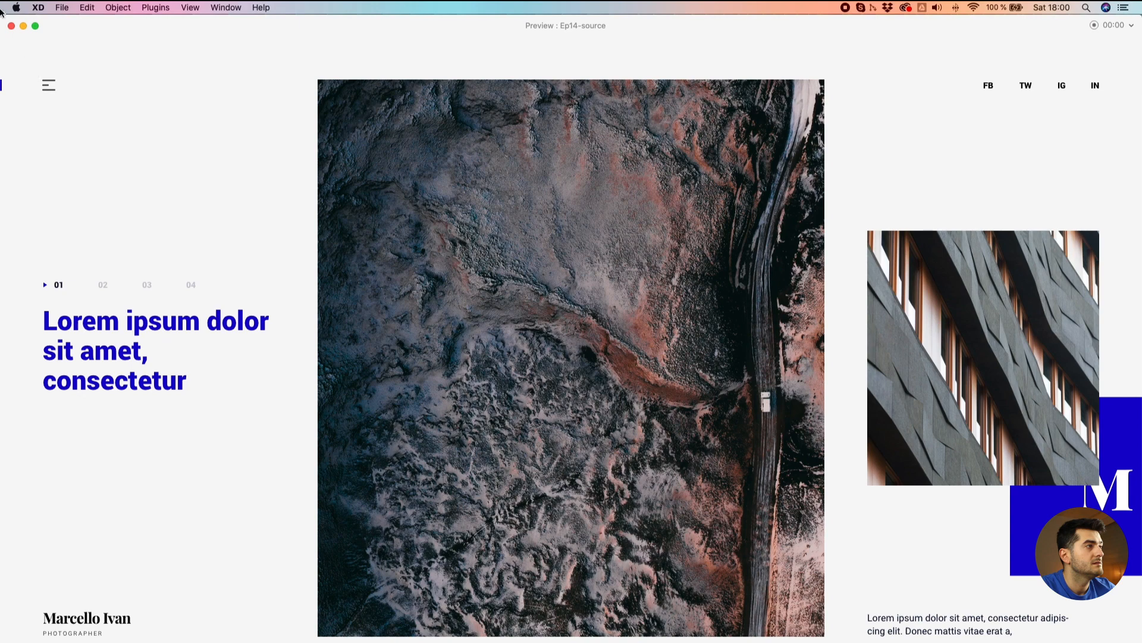
{"action": "left_click", "coordinate": [34, 26]}
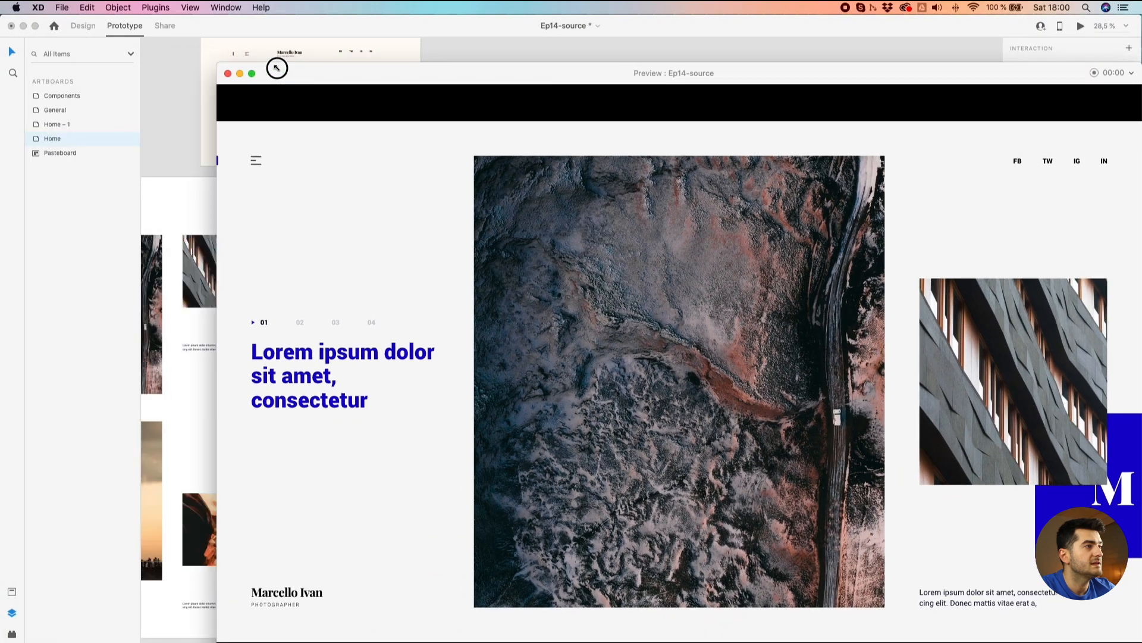
{"action": "left_click_drag", "start_coordinate": [276, 68], "coordinate": [492, 291]}
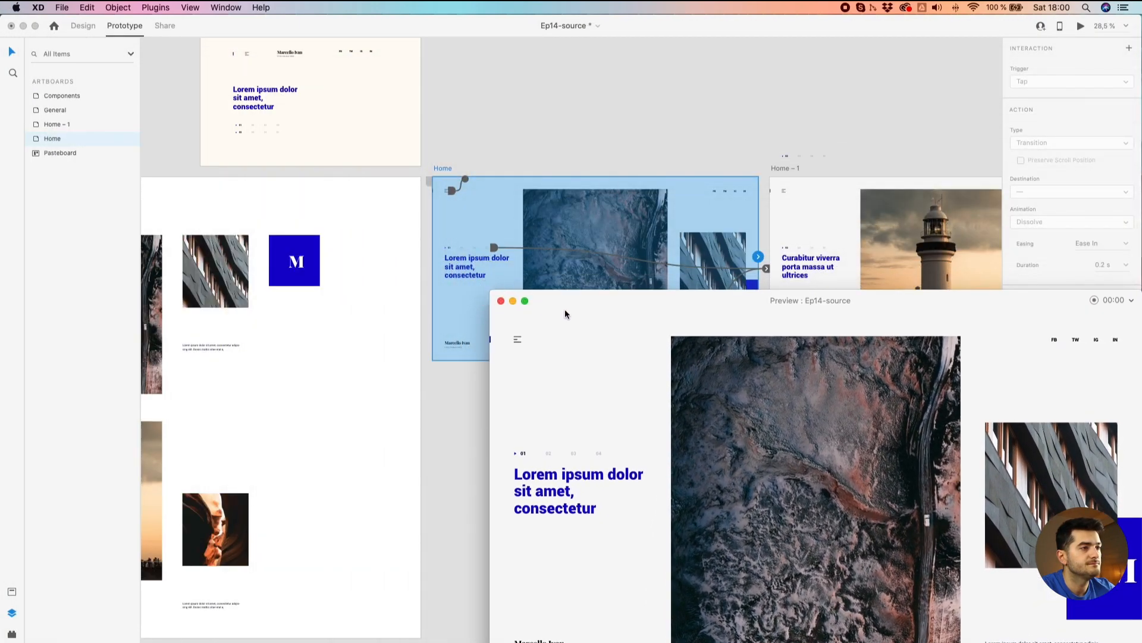
{"action": "left_click_drag", "start_coordinate": [564, 314], "coordinate": [355, 92]}
Test the hamburger menu in the preview by opening and closing it several times, and close the preview
{"action": "left_click", "coordinate": [310, 123]}
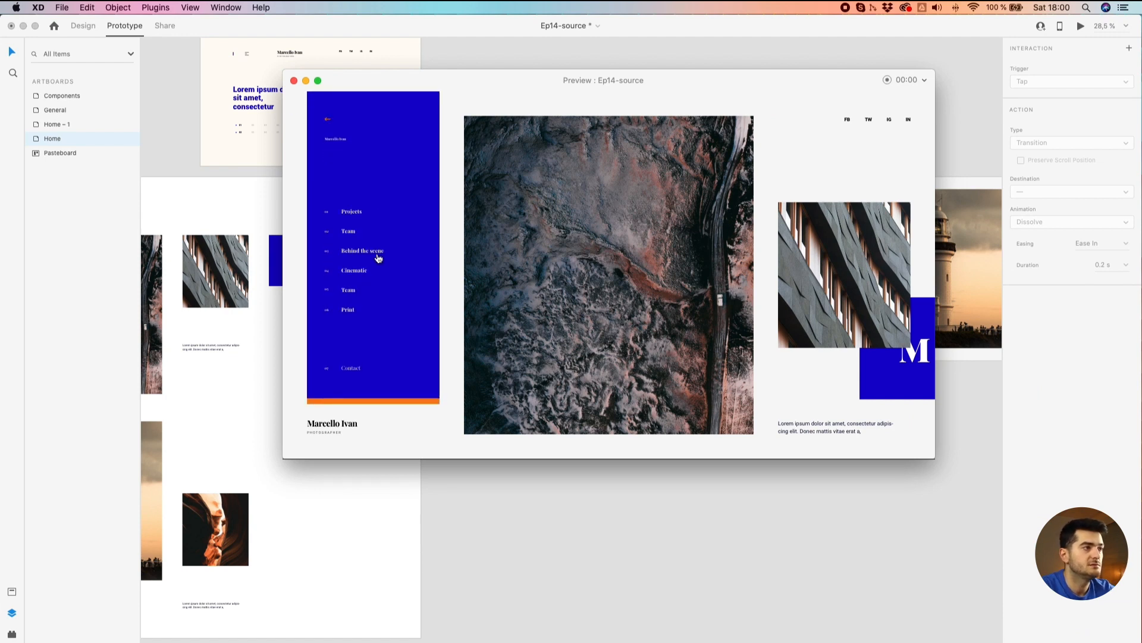
{"action": "left_click", "coordinate": [329, 218]}
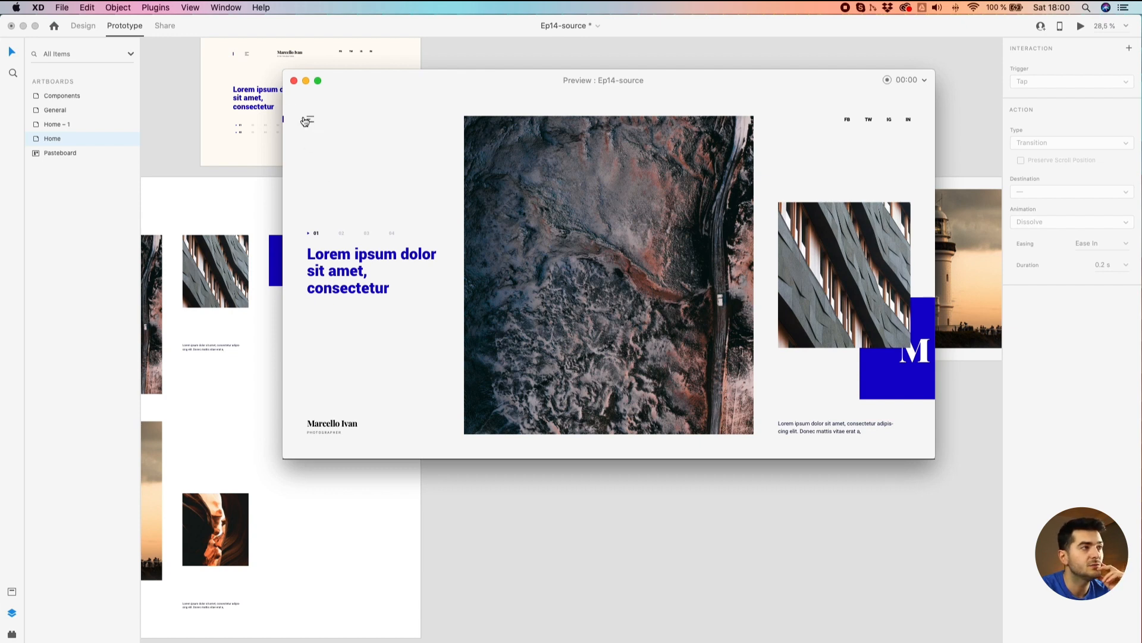
{"action": "left_click", "coordinate": [302, 120]}
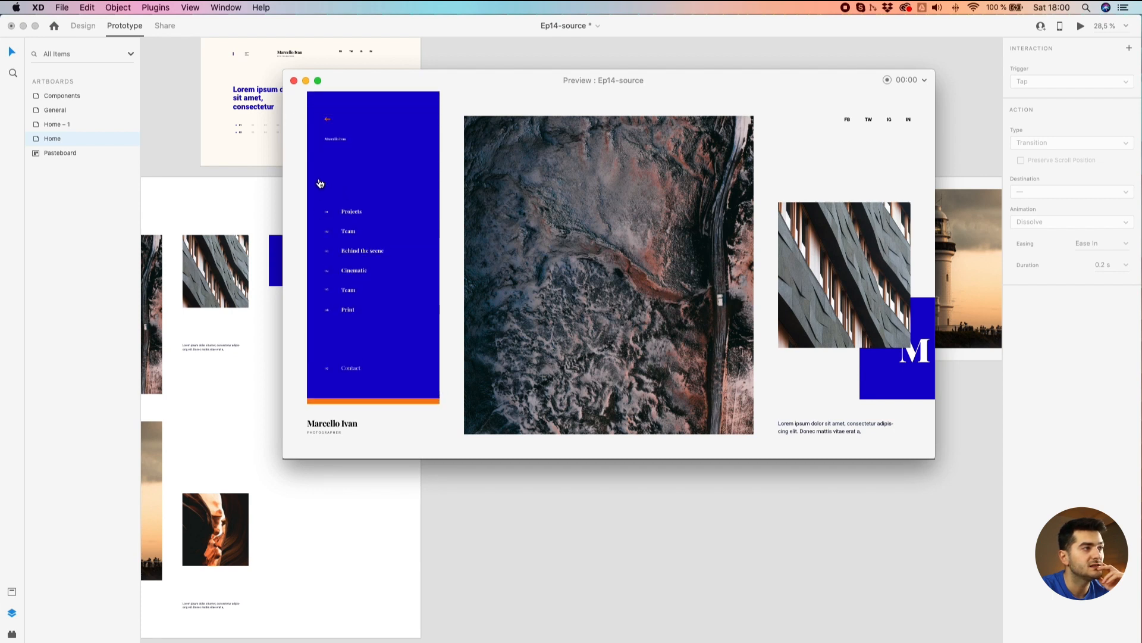
{"action": "left_click", "coordinate": [327, 119]}
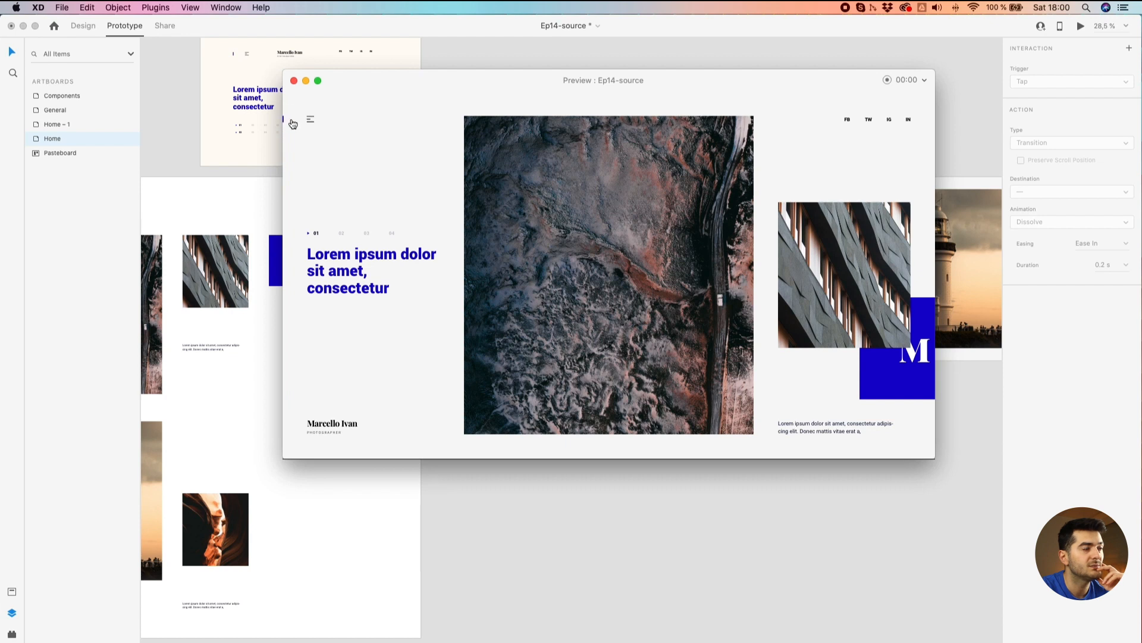
{"action": "left_click", "coordinate": [292, 120]}
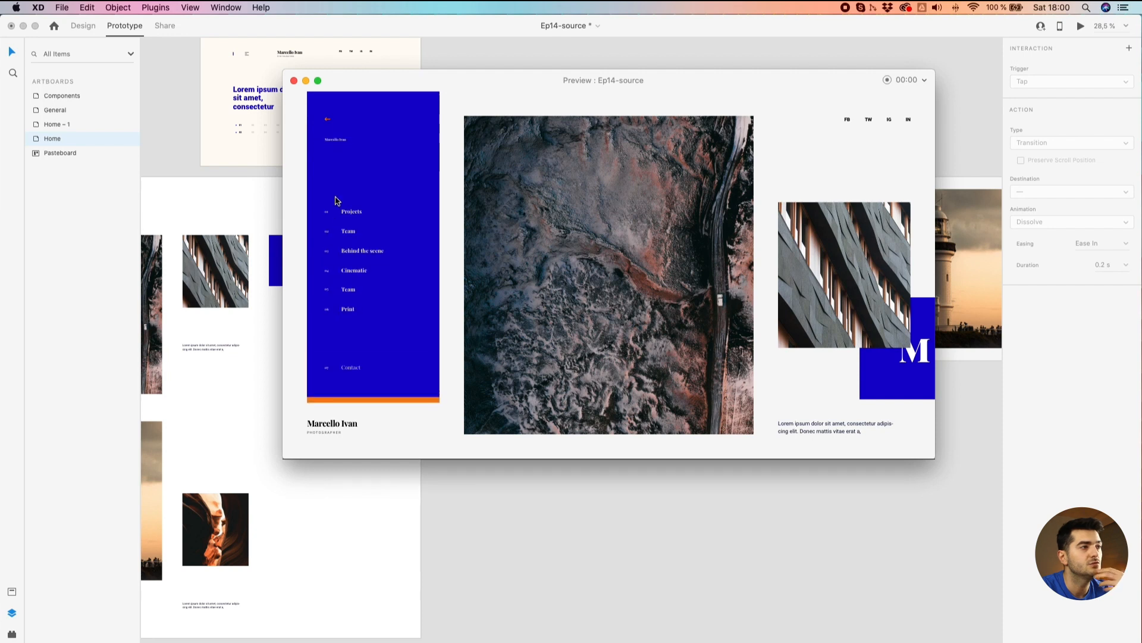
{"action": "left_click", "coordinate": [326, 120]}
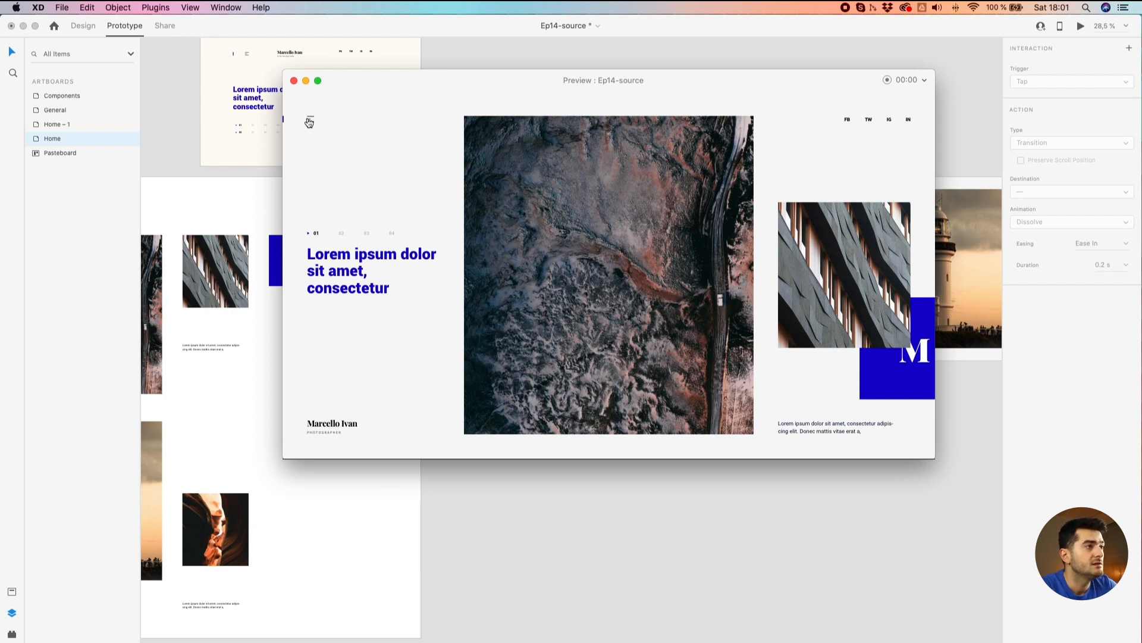
{"action": "left_click", "coordinate": [310, 121]}
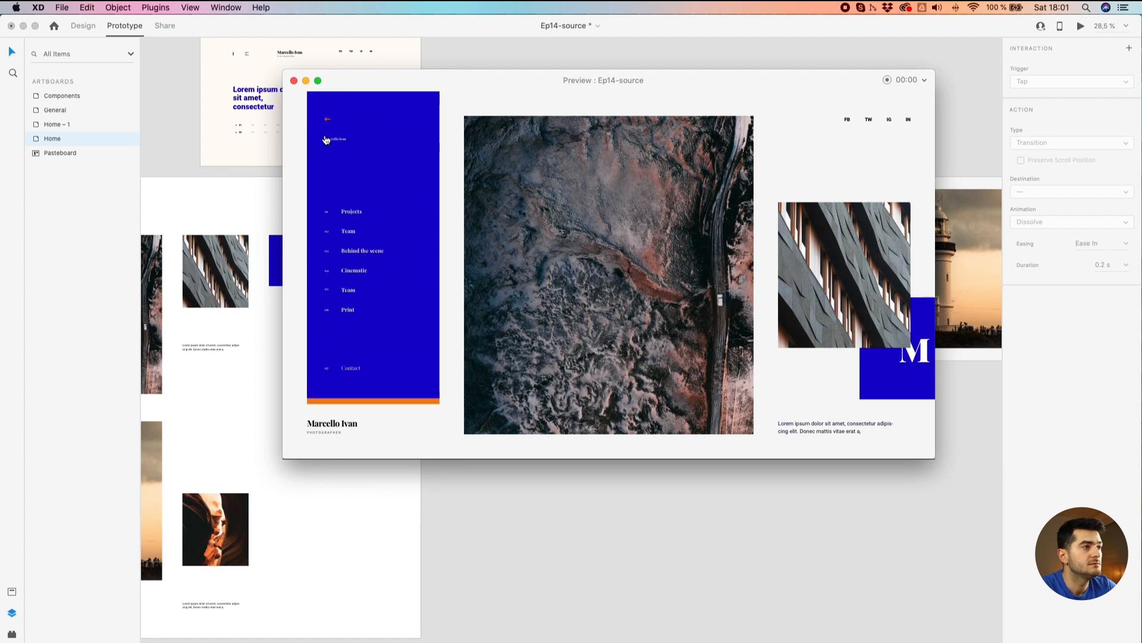
{"action": "left_click", "coordinate": [326, 121]}
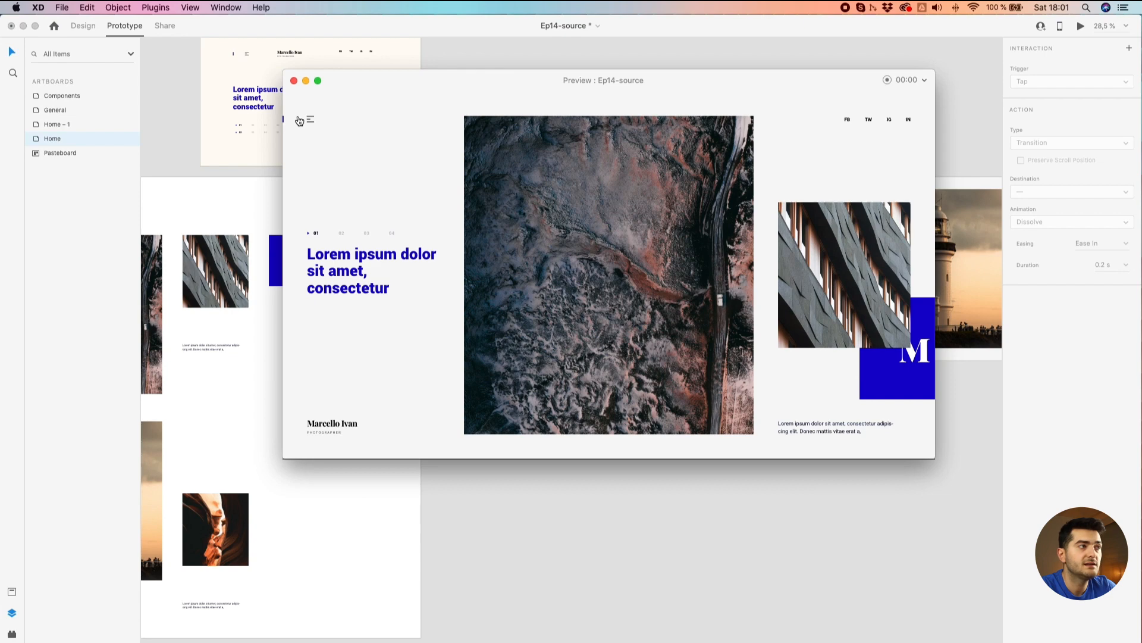
{"action": "left_click", "coordinate": [295, 82]}
In Design mode, place the menu component from the Home – 1 artboard on the empty pasteboard above the artboards
{"action": "left_click", "coordinate": [745, 123]}
{"action": "scroll", "coordinate": [652, 127], "scroll_direction": "right", "scroll_amount": 5}
{"action": "left_click", "coordinate": [598, 208]}
{"action": "left_click", "coordinate": [596, 209]}
{"action": "scroll", "coordinate": [596, 209], "scroll_direction": "down", "scroll_amount": 2}
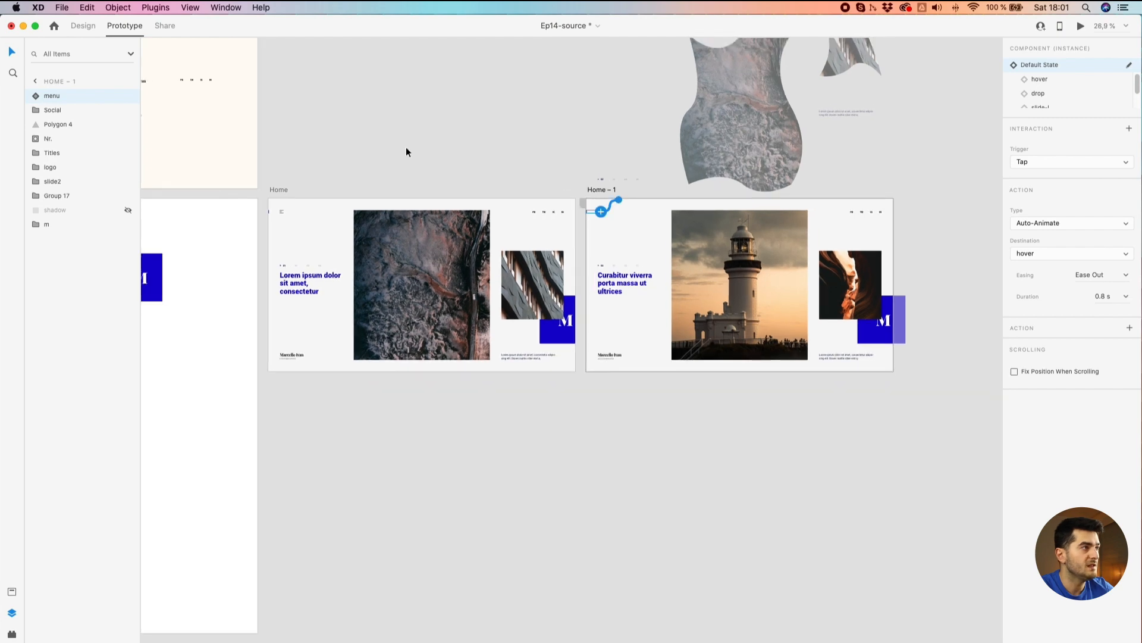
{"action": "left_click", "coordinate": [82, 25]}
{"action": "scroll", "coordinate": [595, 218], "scroll_direction": "up", "scroll_amount": 3}
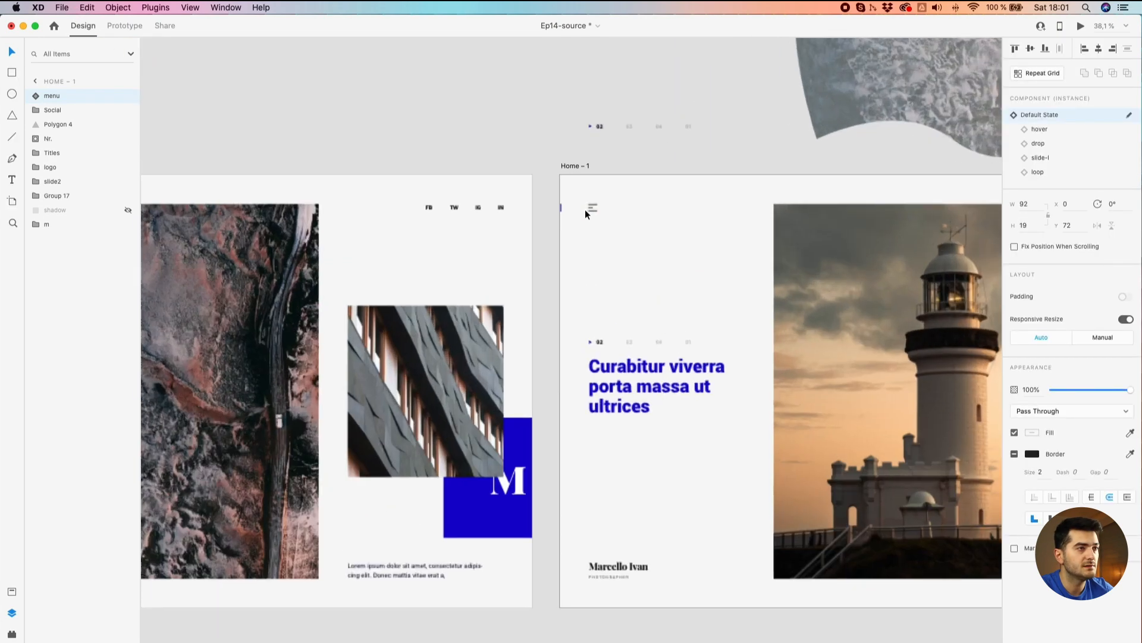
{"action": "left_click", "coordinate": [581, 254]}
{"action": "left_click_drag", "start_coordinate": [580, 254], "coordinate": [666, 573]}
{"action": "left_click", "coordinate": [667, 540]}
{"action": "left_click", "coordinate": [594, 209]}
{"action": "left_click_drag", "start_coordinate": [593, 209], "coordinate": [466, 144]}
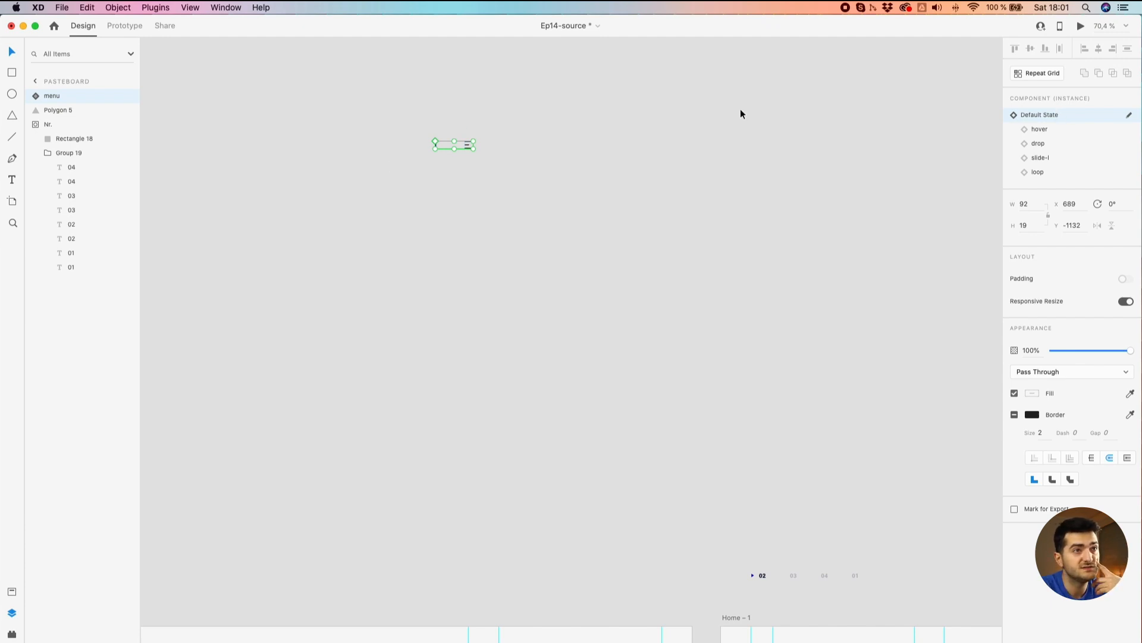
View the menu component's hover, drop, slide-l and loop states one after another
{"action": "left_click", "coordinate": [1038, 130]}
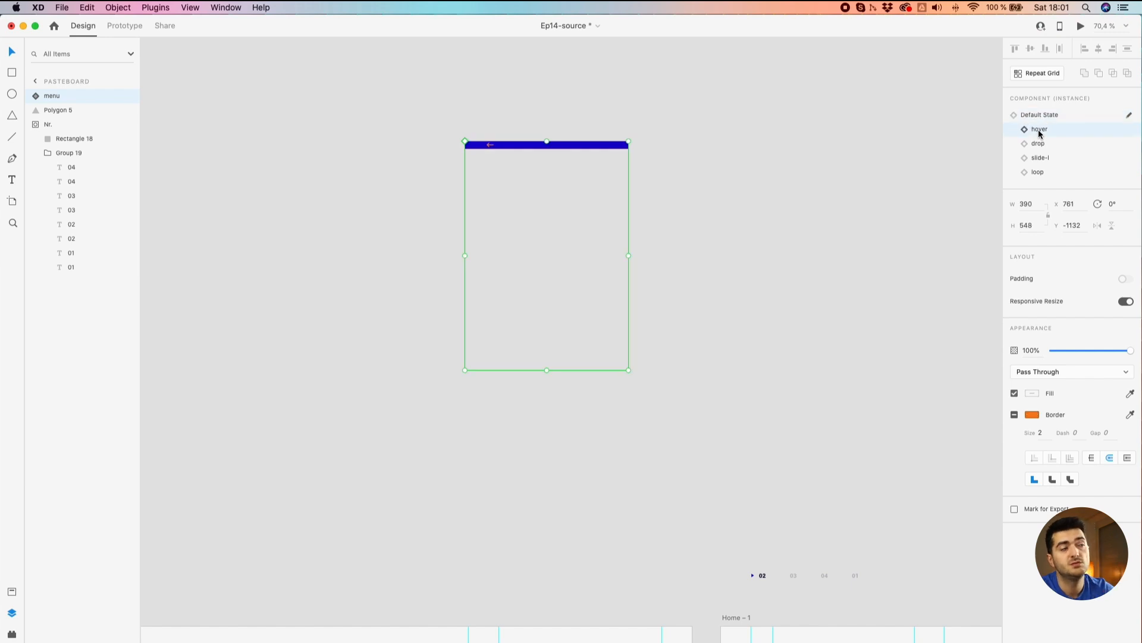
{"action": "left_click", "coordinate": [1041, 146]}
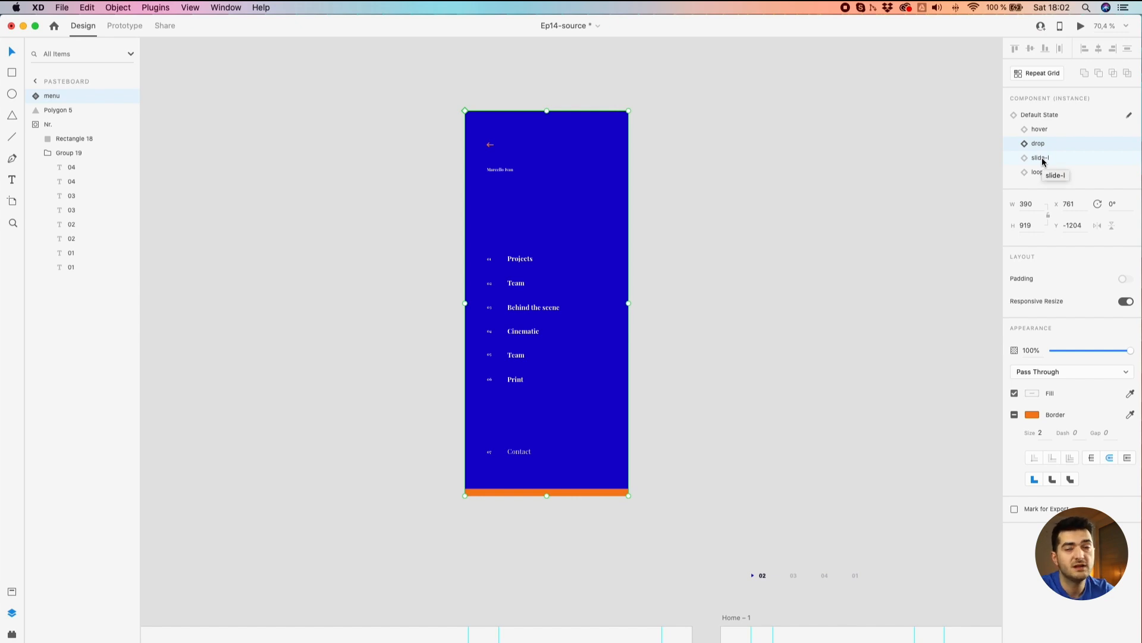
{"action": "left_click", "coordinate": [1042, 157]}
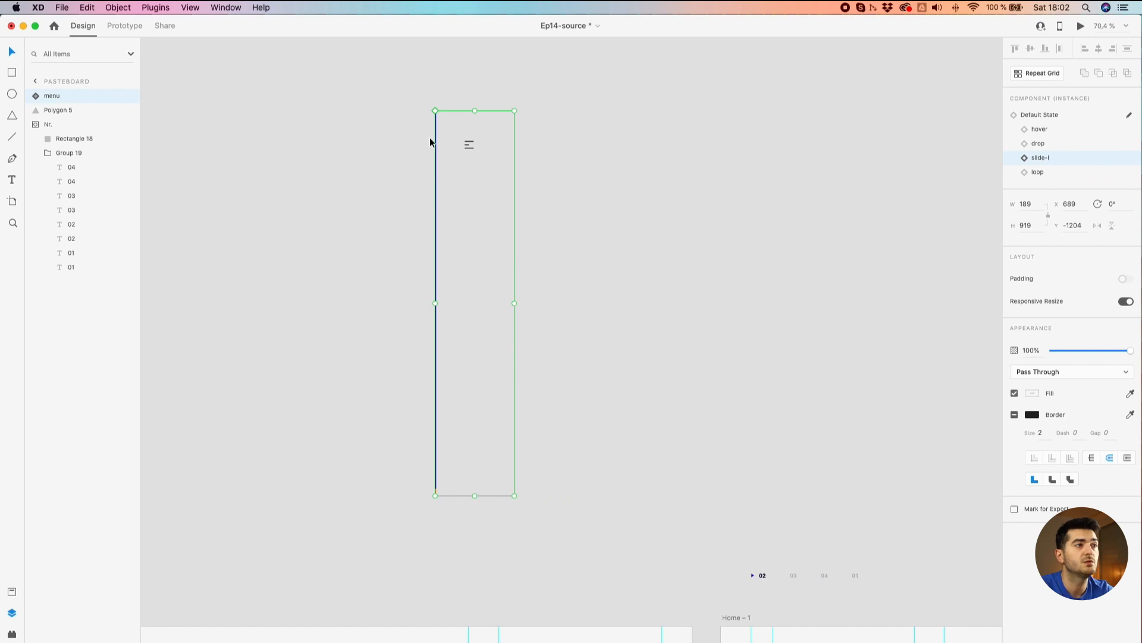
{"action": "left_click", "coordinate": [1036, 173]}
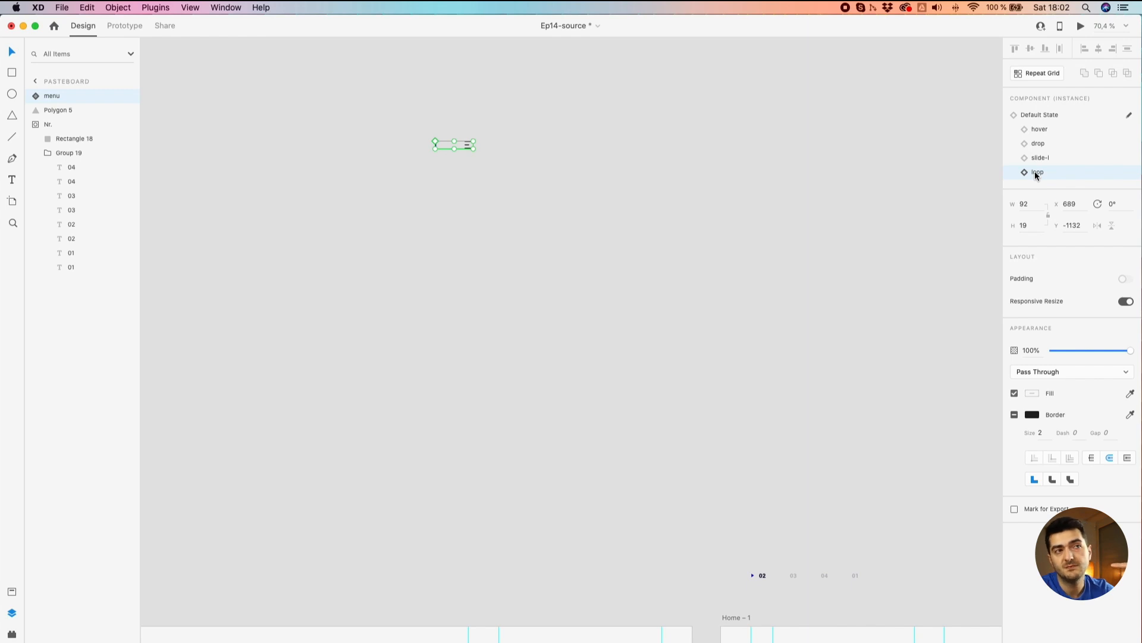
Compare the menu component's Default State with its loop state by switching between them repeatedly
{"action": "left_click", "coordinate": [1033, 114]}
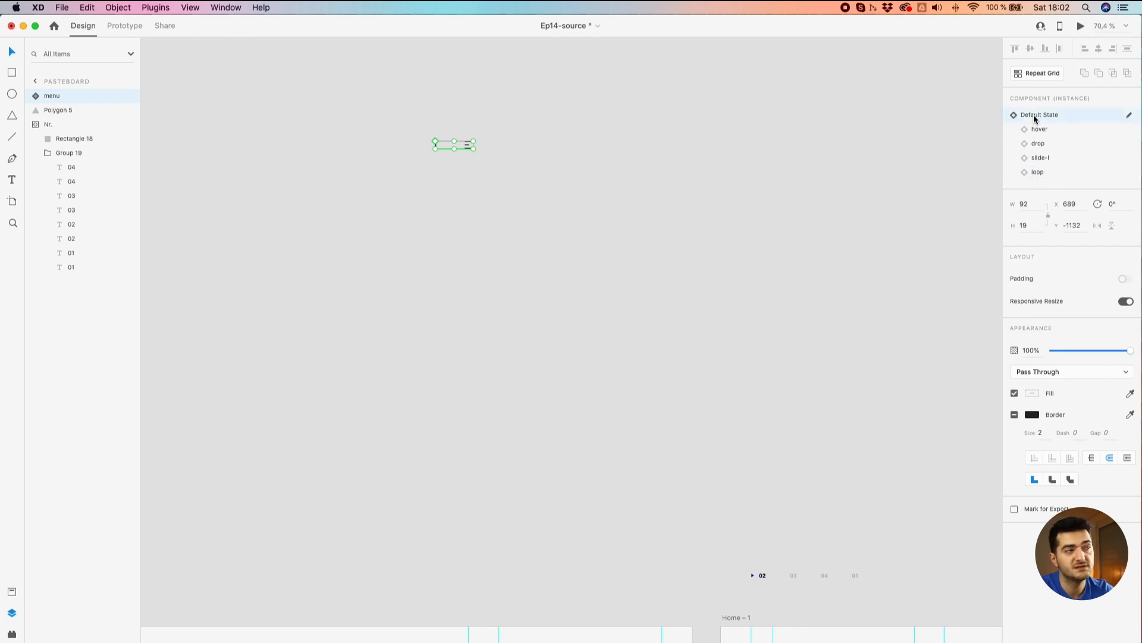
{"action": "left_click", "coordinate": [1034, 171]}
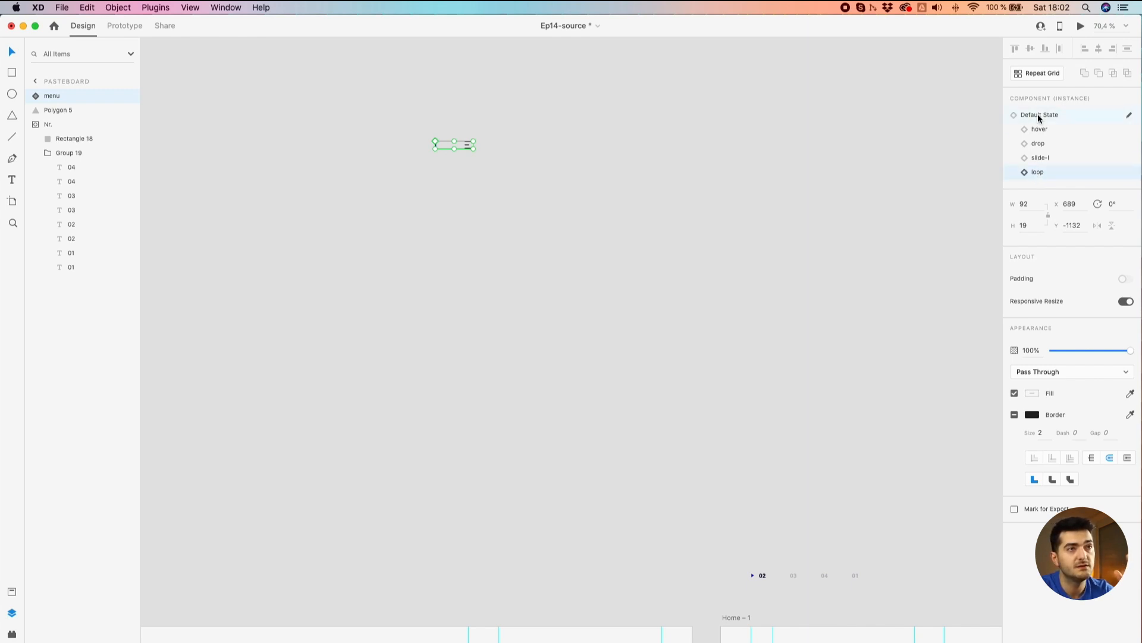
{"action": "left_click", "coordinate": [1038, 114]}
{"action": "left_click", "coordinate": [1037, 172]}
{"action": "left_click", "coordinate": [1041, 115]}
{"action": "left_click", "coordinate": [1037, 172]}
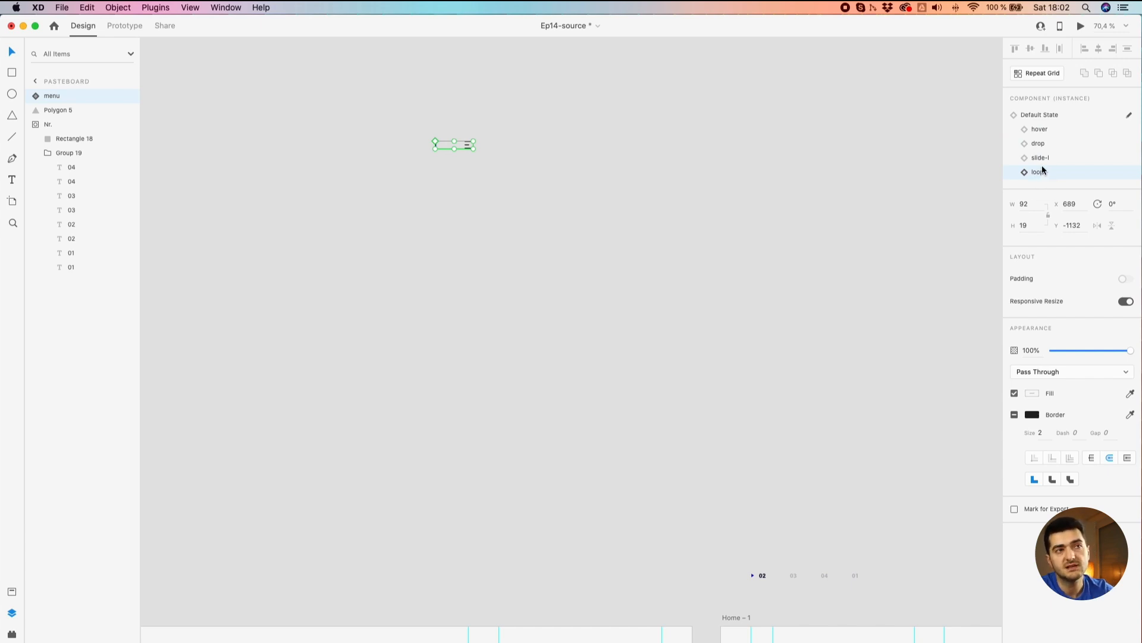
{"action": "left_click", "coordinate": [632, 182]}
{"action": "left_click", "coordinate": [467, 147]}
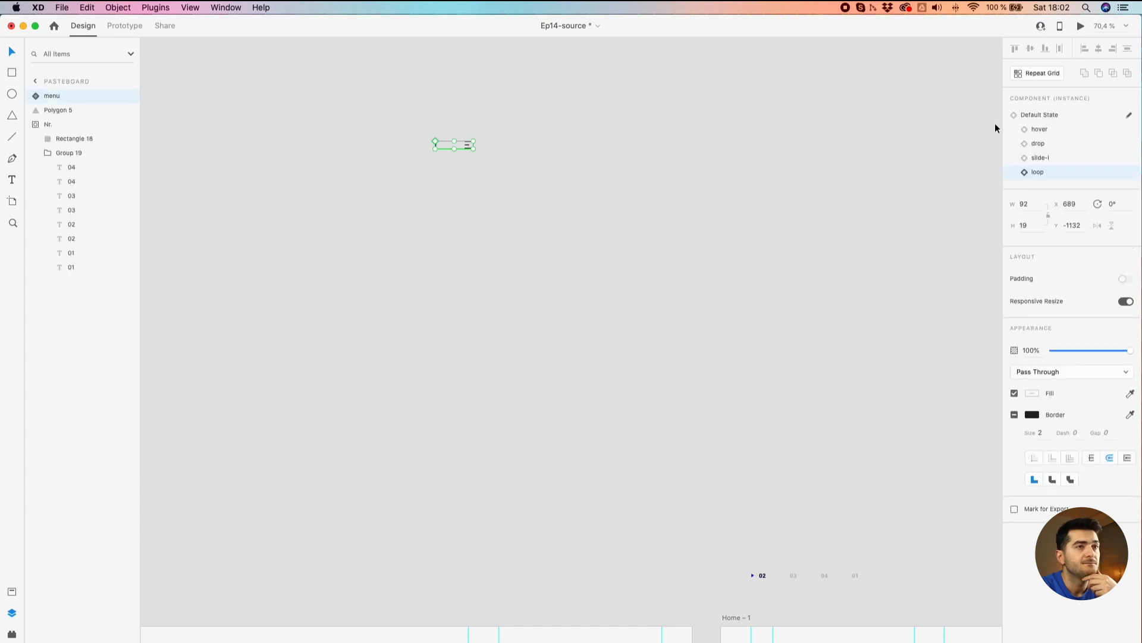
In Prototype mode, examine the interaction settings of the menu's Default State, hover and drop states
{"action": "left_click", "coordinate": [1021, 114]}
{"action": "left_click", "coordinate": [113, 27]}
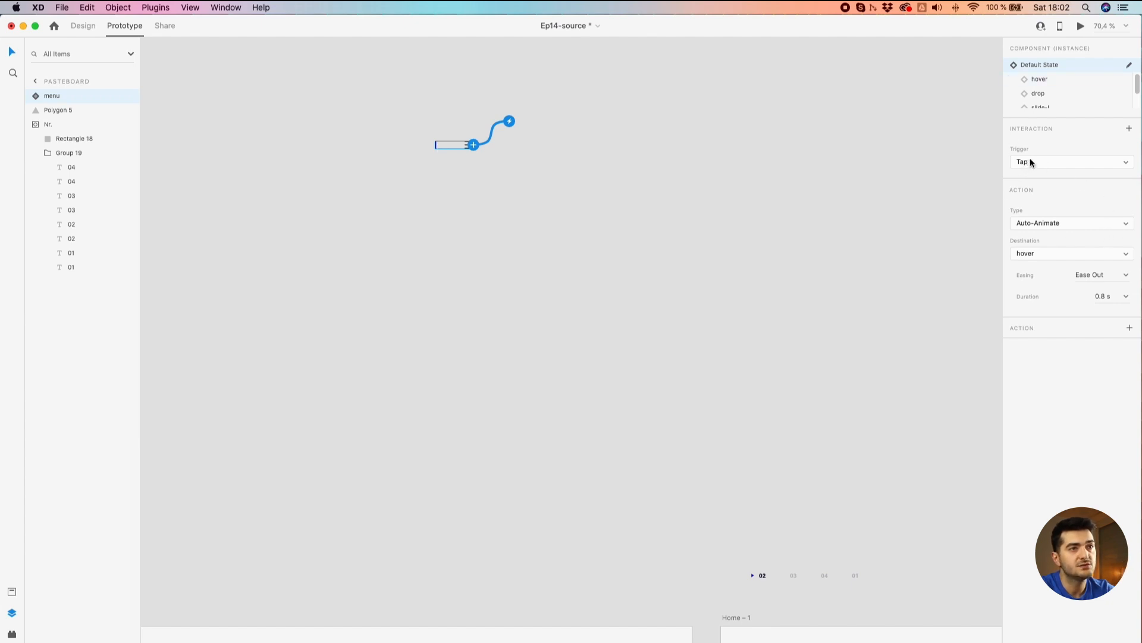
{"action": "left_click", "coordinate": [1037, 79]}
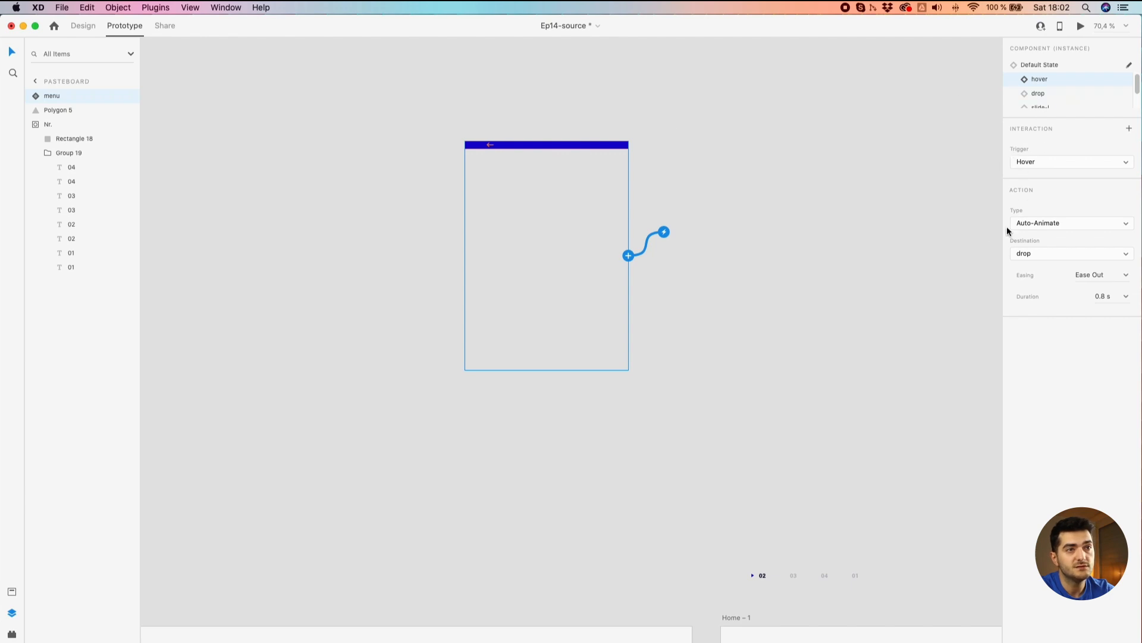
{"action": "left_click", "coordinate": [1036, 95]}
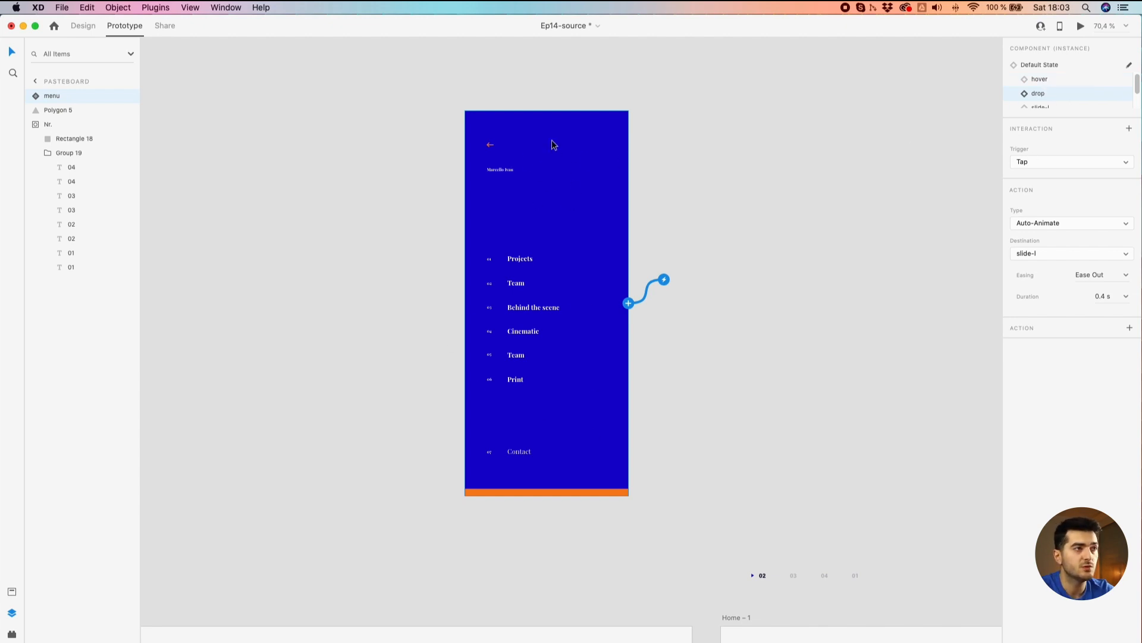
Examine the trigger, action type, destination and easing settings of the menu's slide-l and loop states
{"action": "scroll", "coordinate": [1037, 84], "scroll_direction": "down", "scroll_amount": 1}
{"action": "scroll", "coordinate": [1037, 84], "scroll_direction": "down", "scroll_amount": 1}
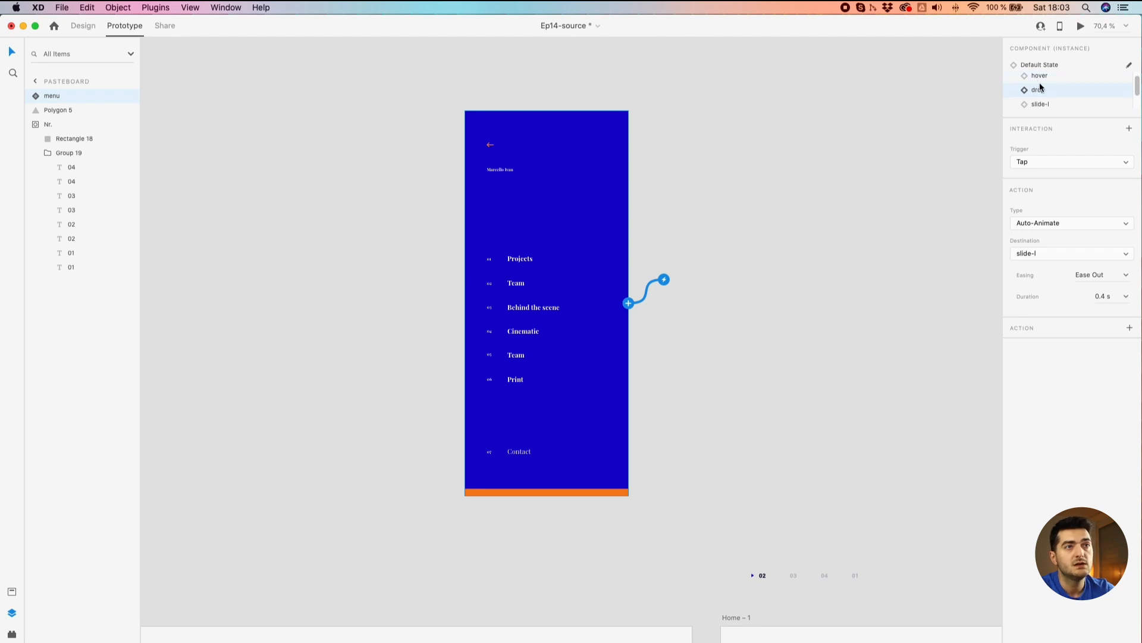
{"action": "left_click", "coordinate": [1042, 99]}
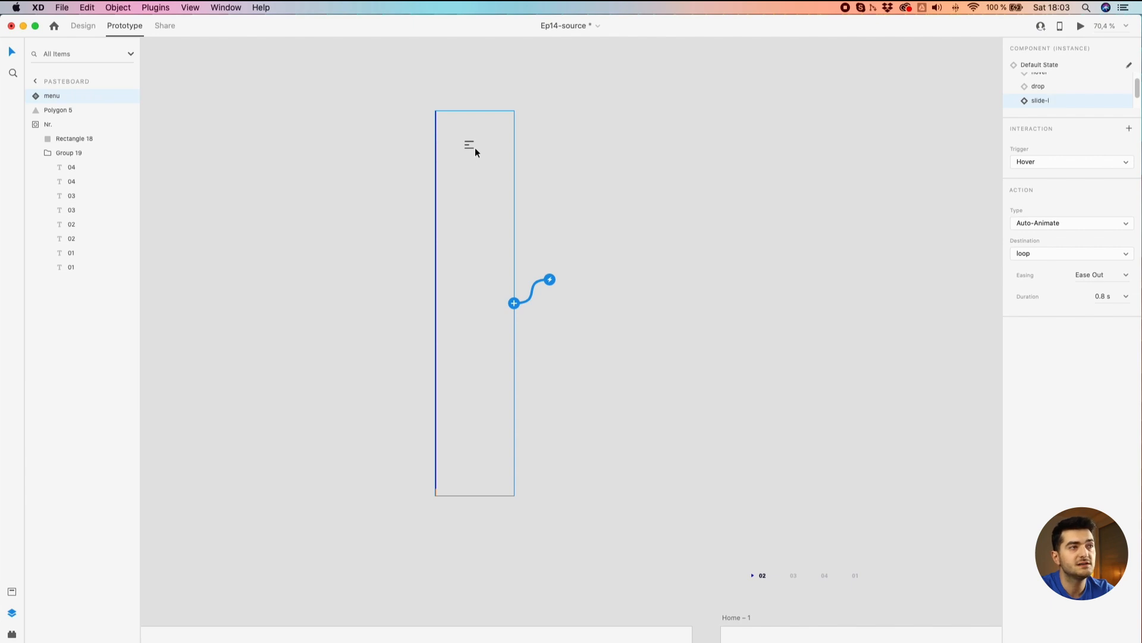
{"action": "scroll", "coordinate": [1054, 84], "scroll_direction": "down", "scroll_amount": 1}
{"action": "scroll", "coordinate": [1045, 80], "scroll_direction": "down", "scroll_amount": 1}
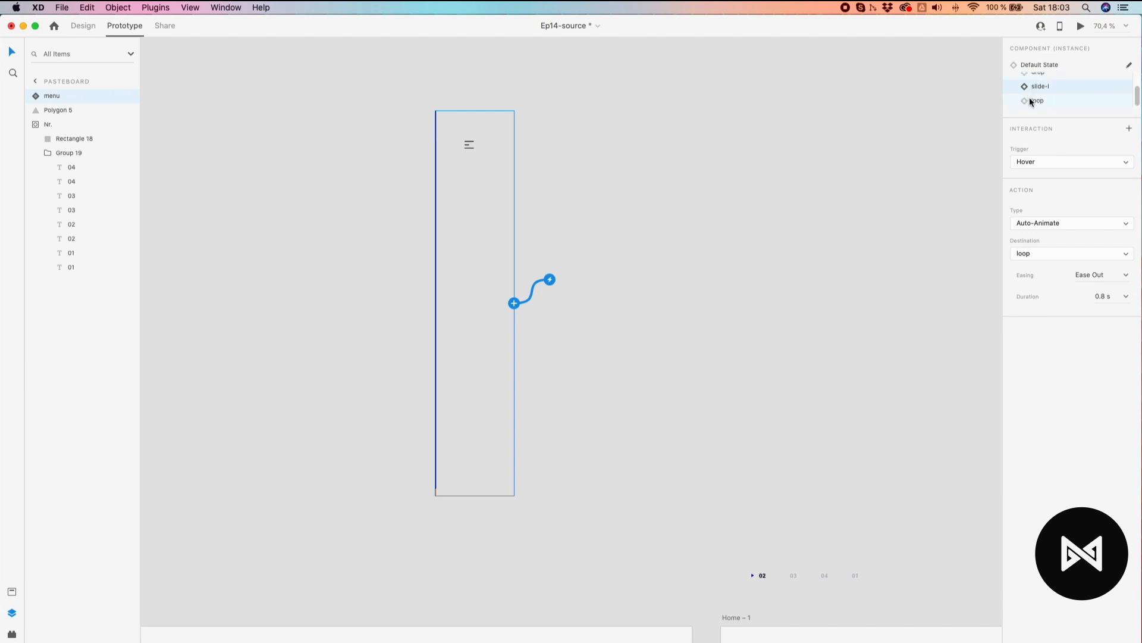
{"action": "left_click", "coordinate": [1030, 100]}
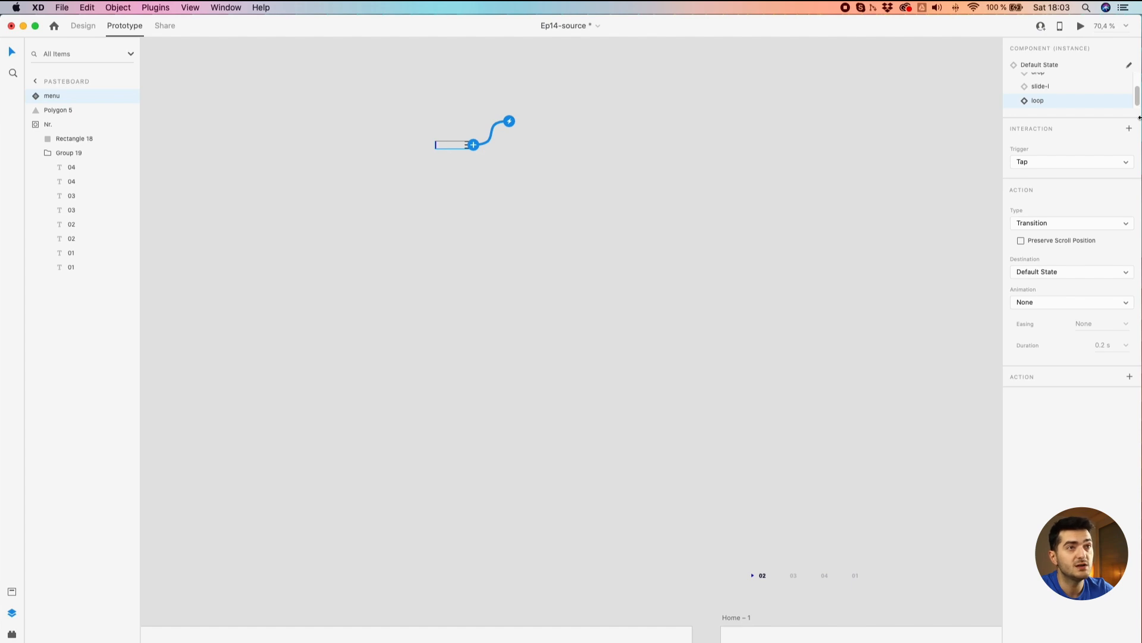
{"action": "left_click", "coordinate": [1045, 87]}
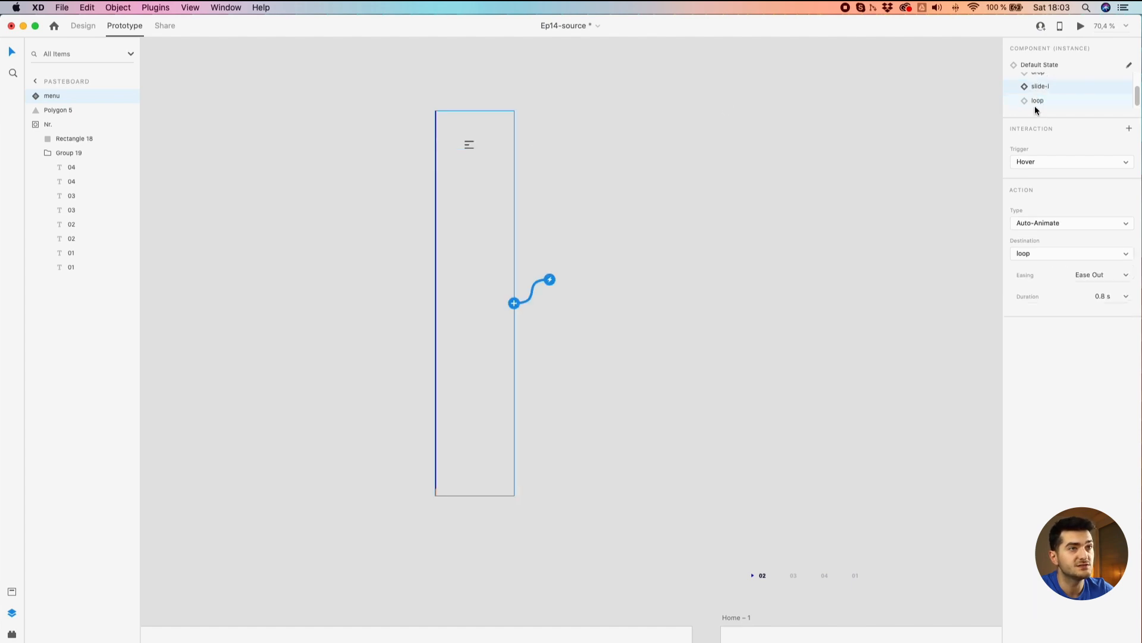
{"action": "left_click", "coordinate": [1040, 102]}
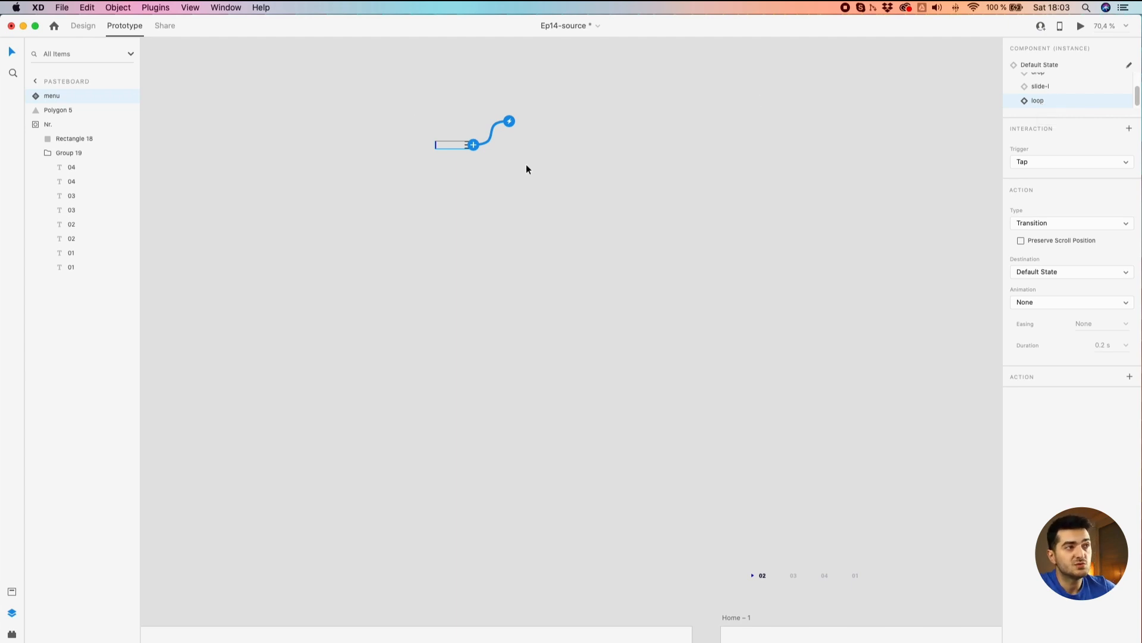
In Design mode, draw a rectangle about 296 by 261 around the pasteboard menu component and send it to the back
{"action": "left_click", "coordinate": [83, 25]}
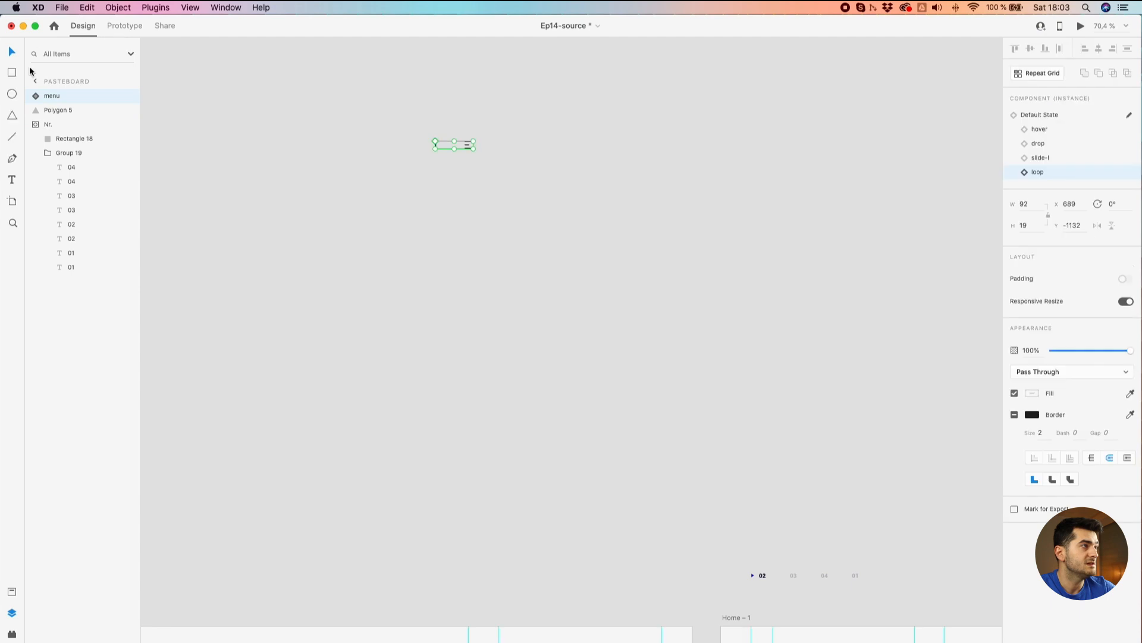
{"action": "left_click", "coordinate": [11, 70]}
{"action": "left_click_drag", "start_coordinate": [398, 94], "coordinate": [523, 203]}
{"action": "right_click", "coordinate": [503, 190]}
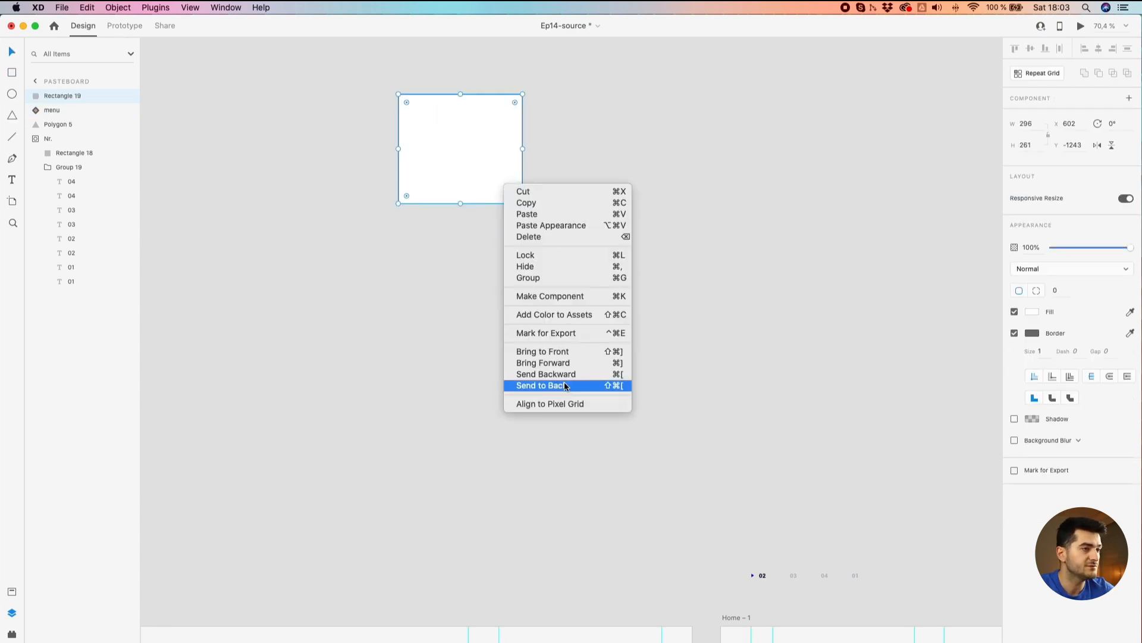
{"action": "left_click", "coordinate": [557, 386]}
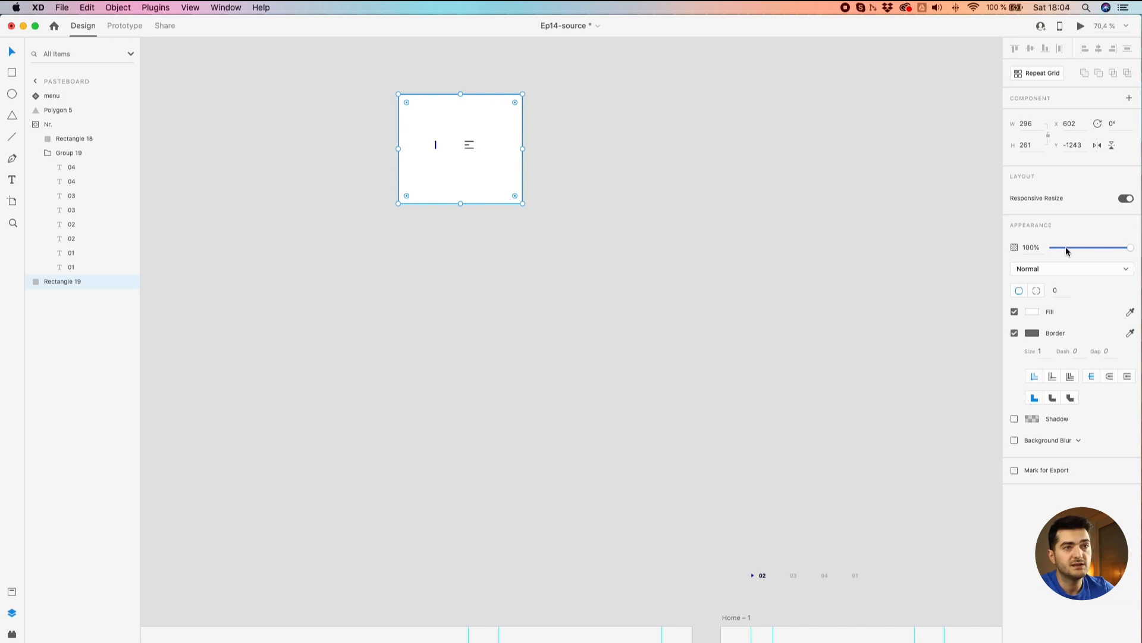
Set the backing rectangle's opacity to 0% and delete the rectangle
{"action": "left_click_drag", "start_coordinate": [1071, 248], "coordinate": [821, 260]}
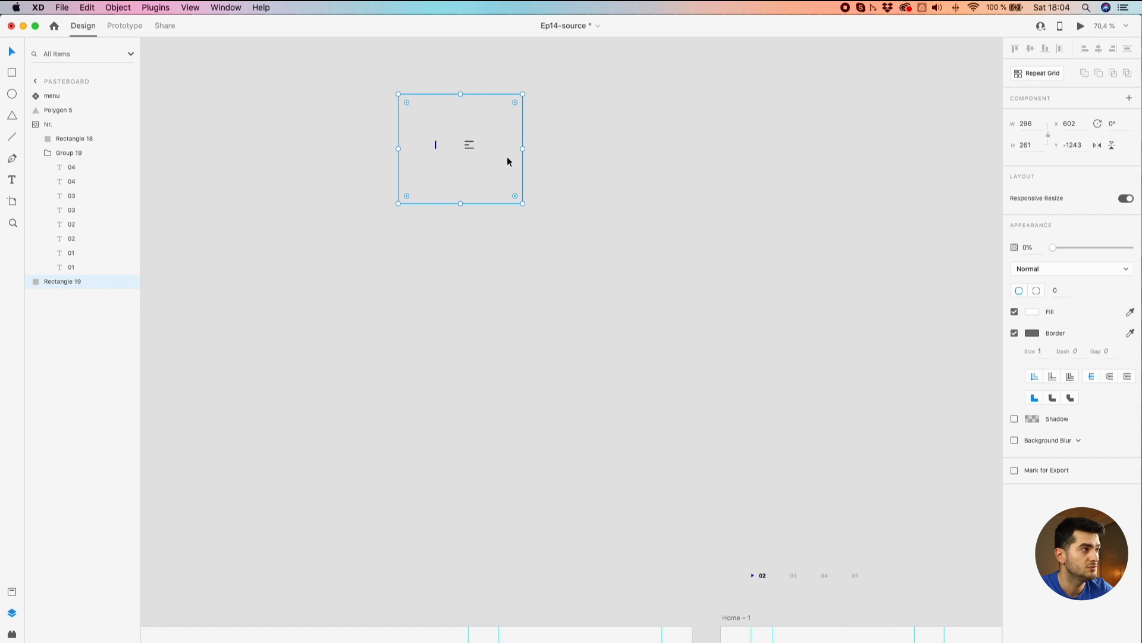
{"action": "key", "text": "Delete"}
{"action": "left_click", "coordinate": [475, 144]}
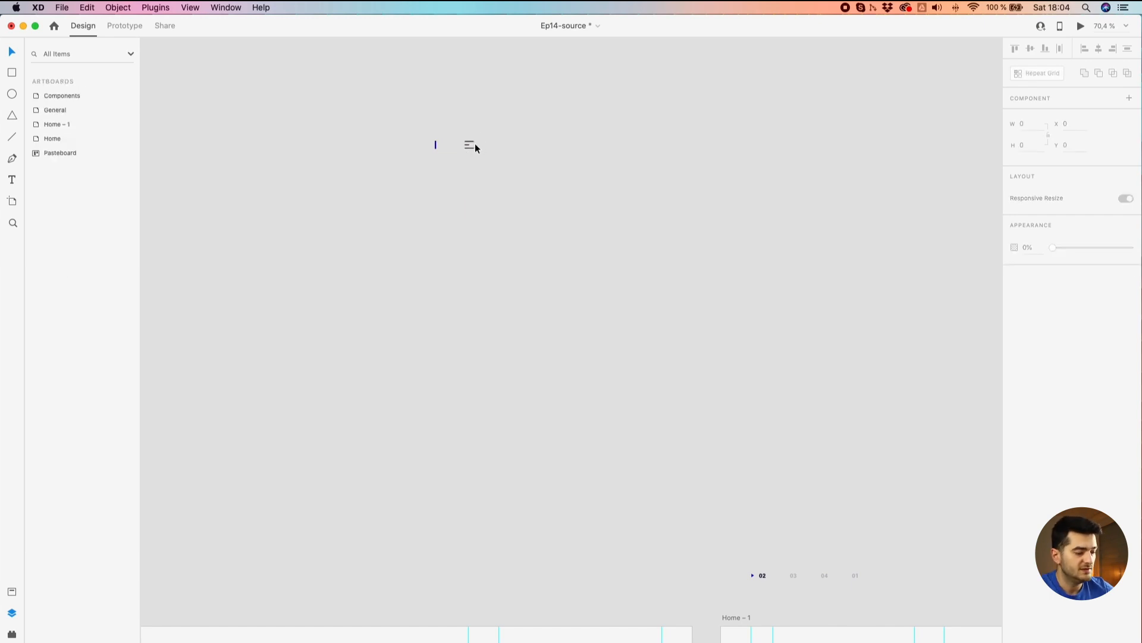
Preview the Home artboard, test opening and closing the hamburger menu, and close the preview
{"action": "scroll", "coordinate": [475, 144], "scroll_direction": "down", "scroll_amount": 3}
{"action": "left_click", "coordinate": [181, 386]}
{"action": "left_click", "coordinate": [1079, 27]}
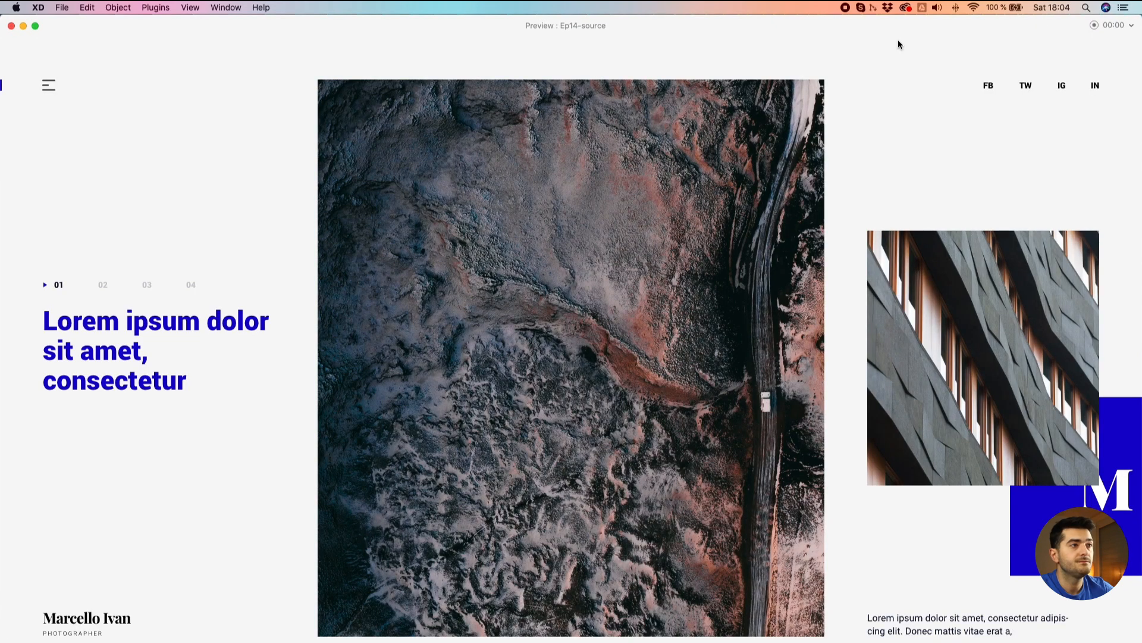
{"action": "left_click", "coordinate": [42, 88]}
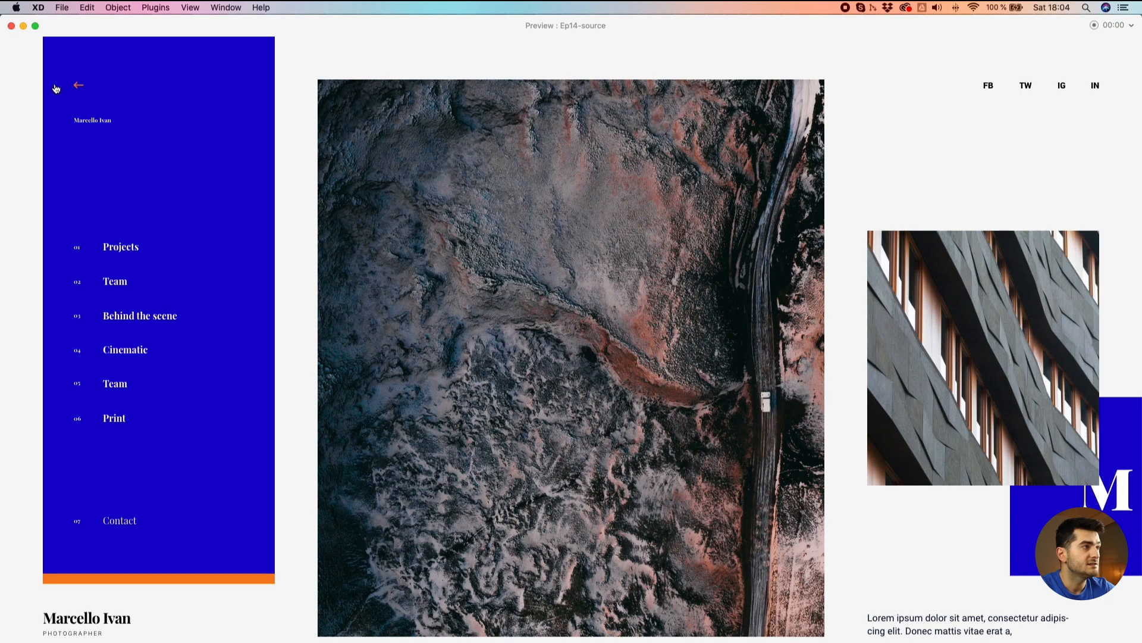
{"action": "left_click", "coordinate": [56, 89]}
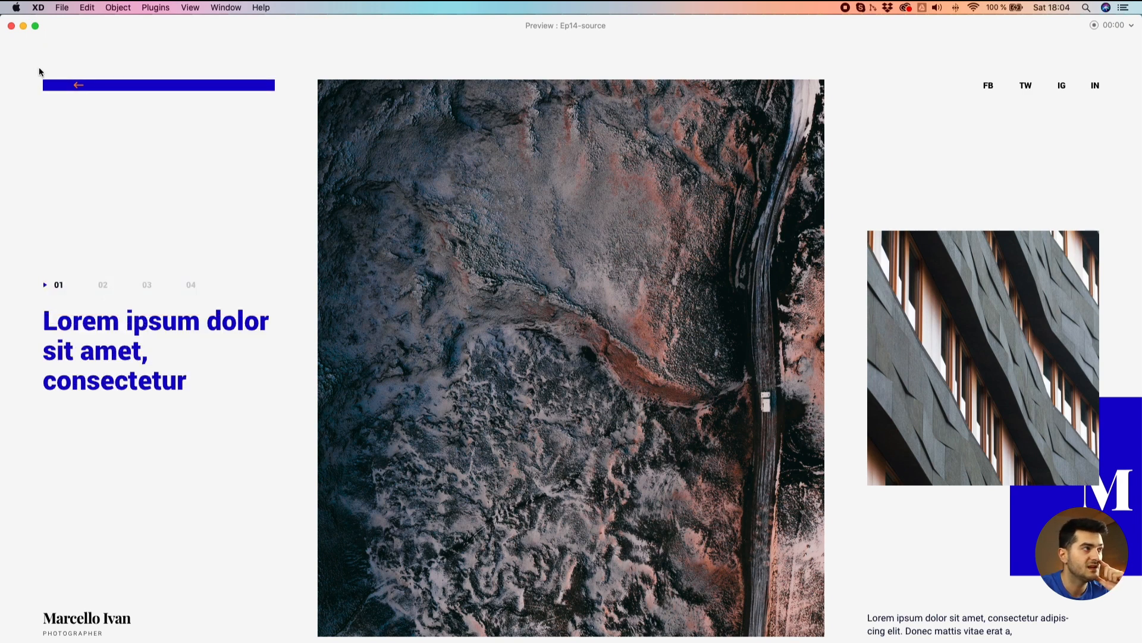
{"action": "mouse_move", "coordinate": [60, 87]}
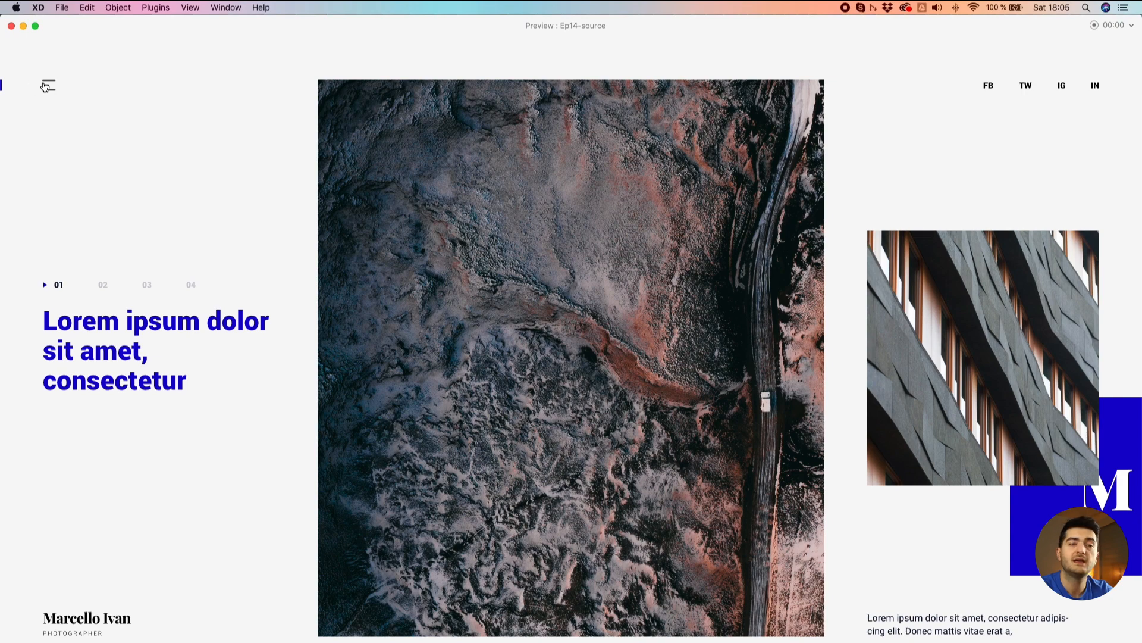
{"action": "left_click", "coordinate": [11, 26]}
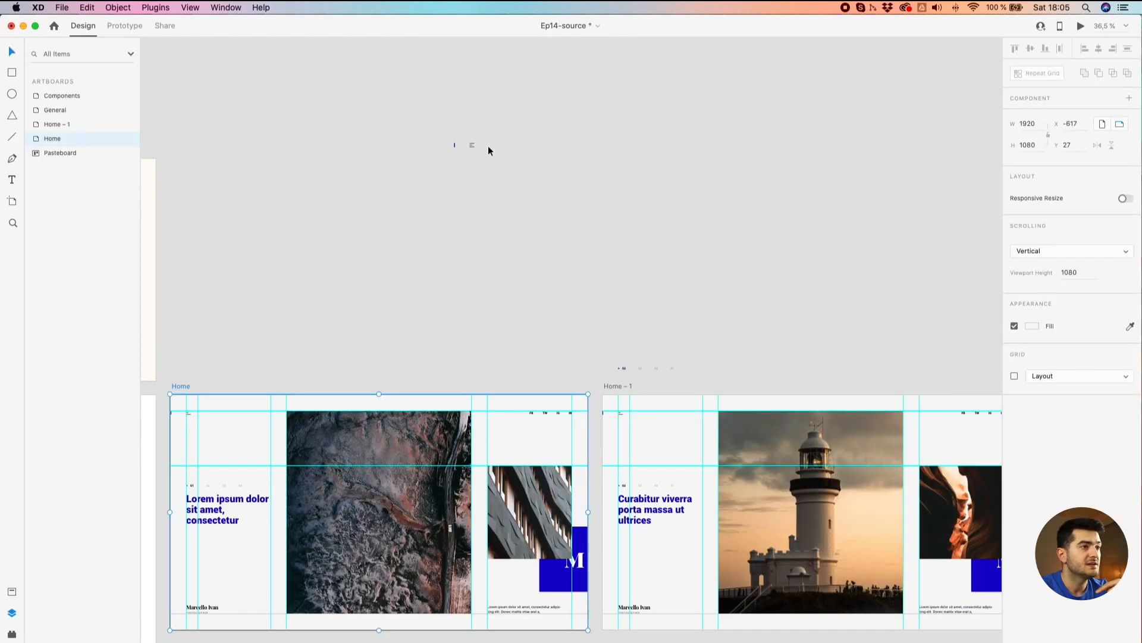
In Prototype mode, examine the loop and Default State interaction settings of the menu on the Home – 1 artboard
{"action": "scroll", "coordinate": [620, 415], "scroll_direction": "up", "scroll_amount": 5}
{"action": "left_click", "coordinate": [619, 413]}
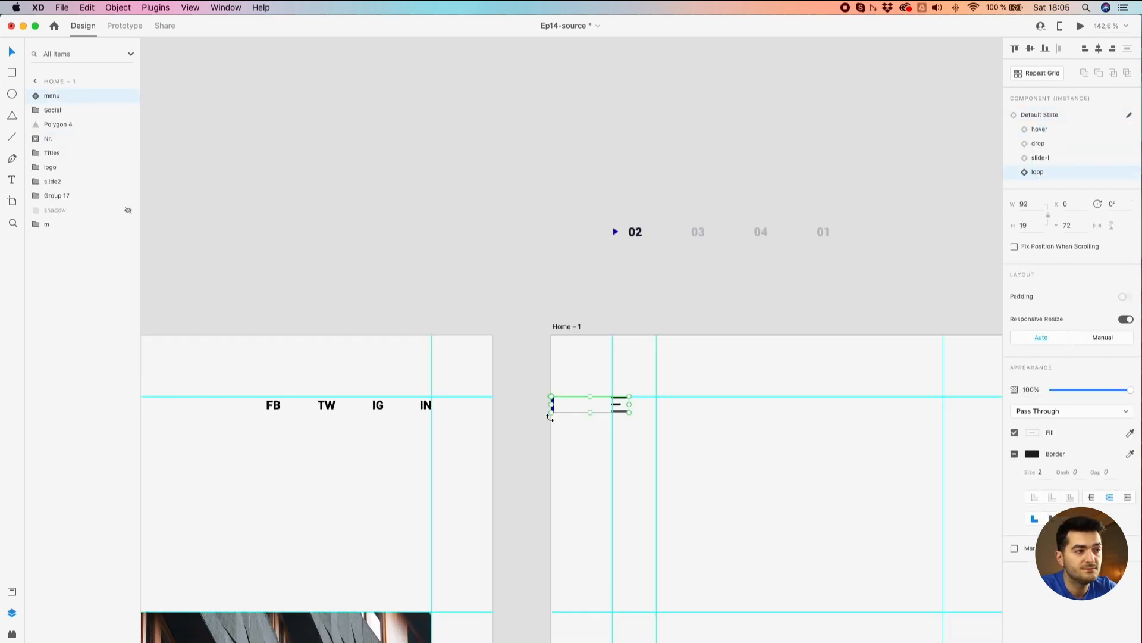
{"action": "left_click", "coordinate": [132, 27]}
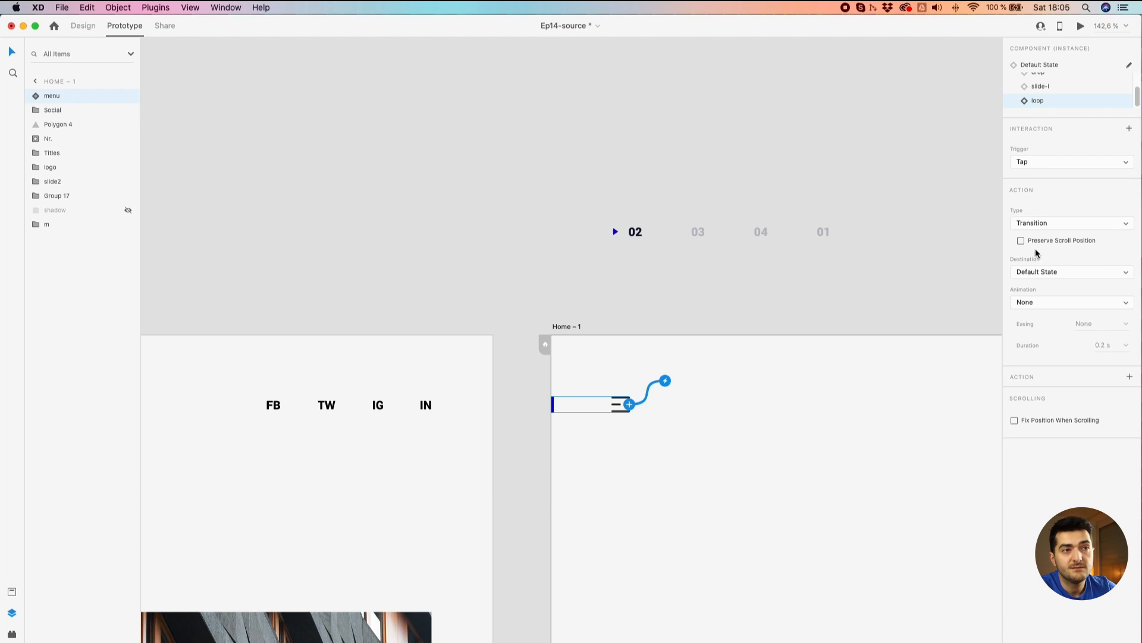
{"action": "scroll", "coordinate": [1040, 96], "scroll_direction": "up", "scroll_amount": 3}
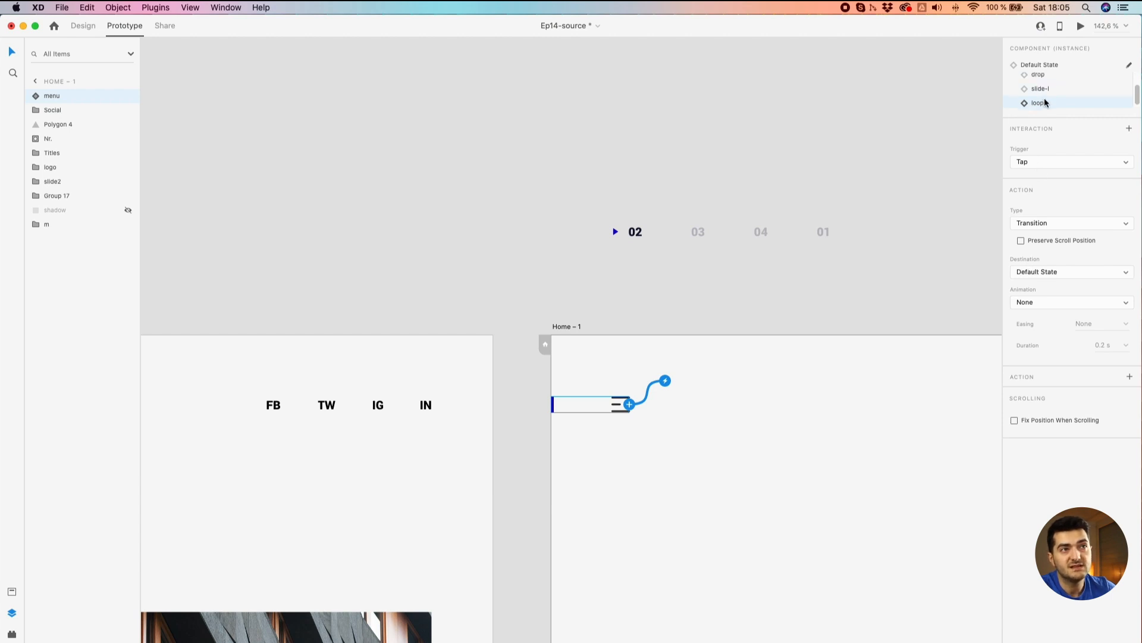
{"action": "left_click", "coordinate": [1030, 66]}
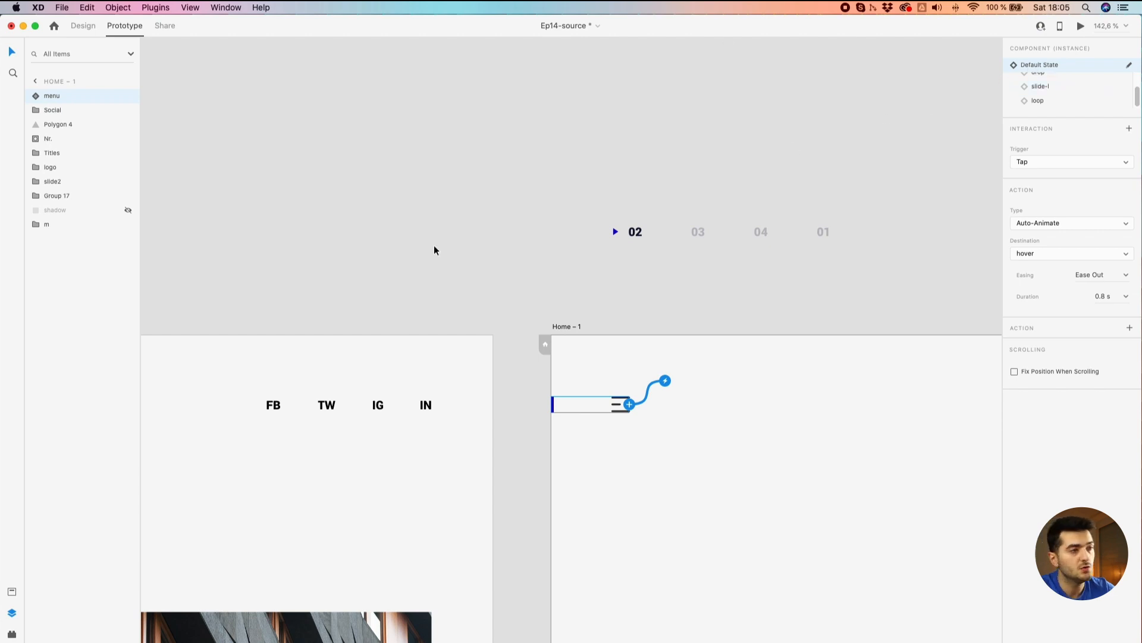
{"action": "left_click", "coordinate": [412, 286]}
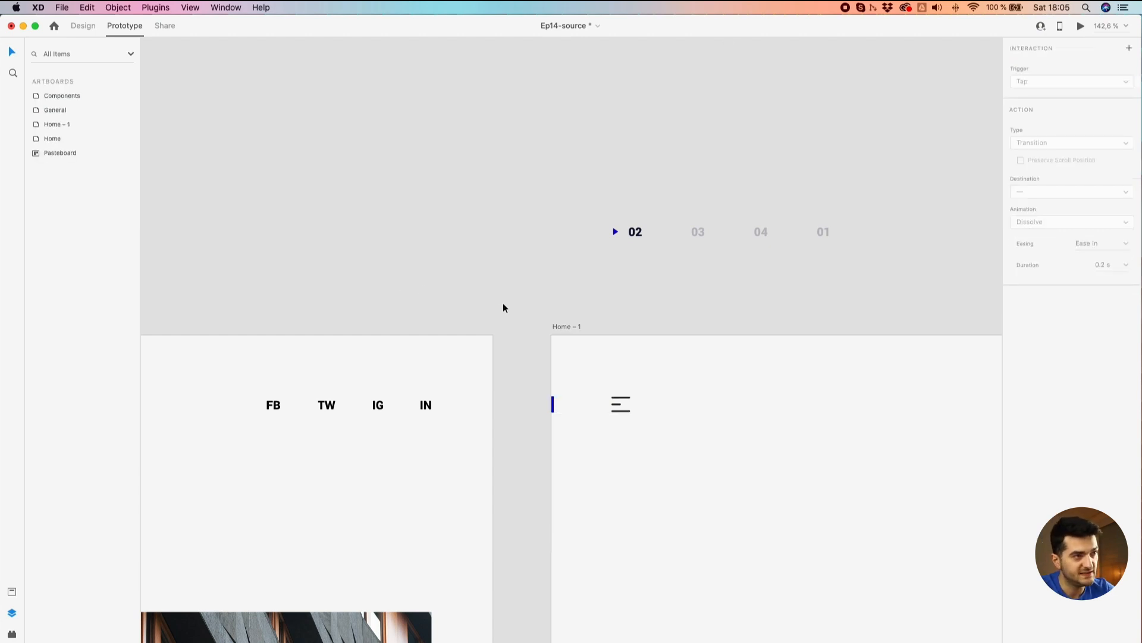
Examine the layers inside the pasteboard menu component: the icon group with Group 1, Rectangle 7 and Rectangle 14
{"action": "left_click", "coordinate": [561, 329]}
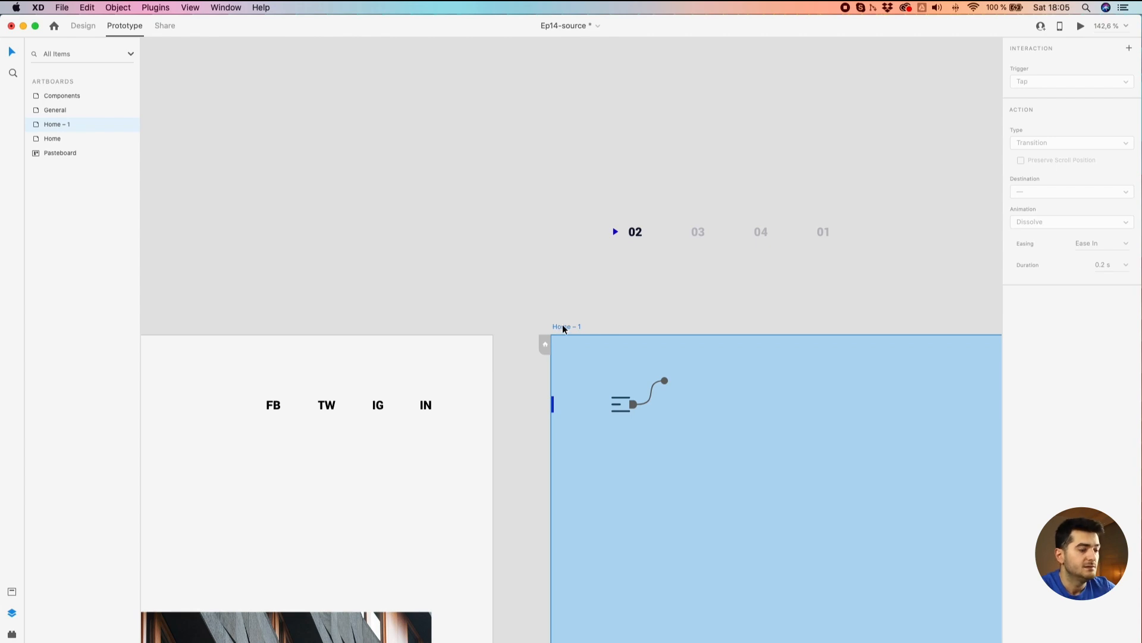
{"action": "scroll", "coordinate": [561, 331], "scroll_direction": "down", "scroll_amount": 10}
{"action": "scroll", "coordinate": [453, 122], "scroll_direction": "up", "scroll_amount": 10}
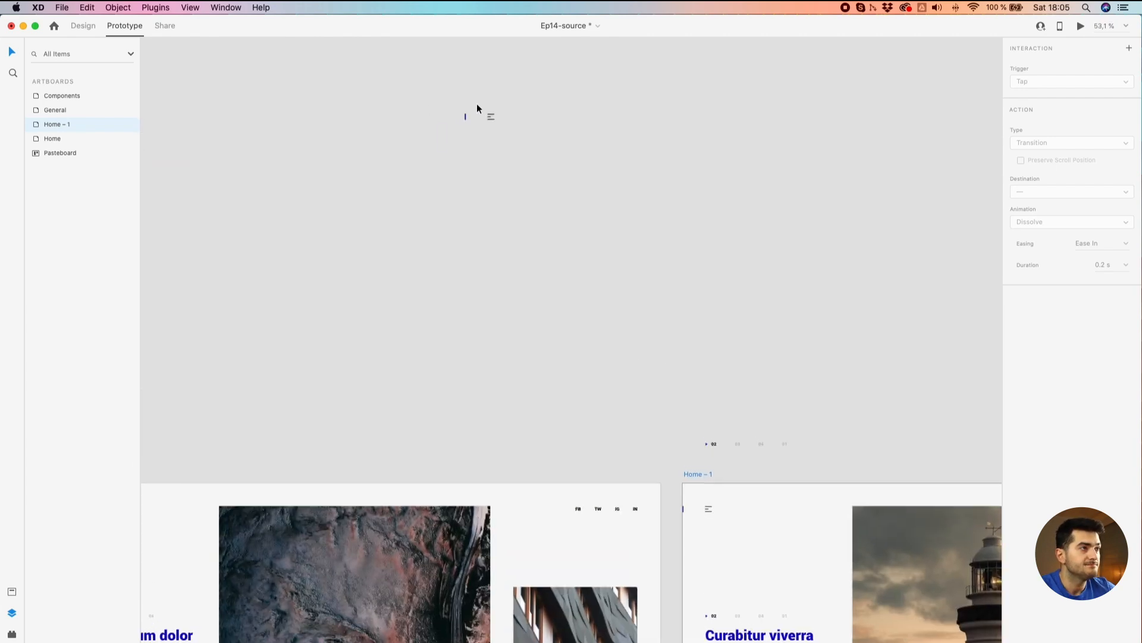
{"action": "left_click", "coordinate": [518, 132]}
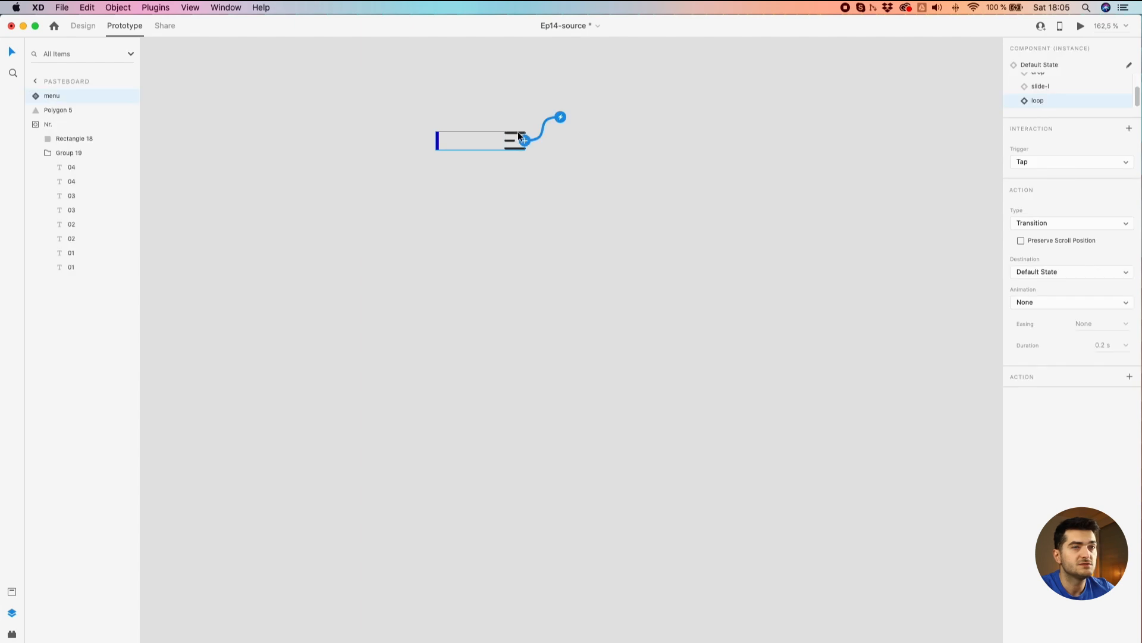
{"action": "left_click", "coordinate": [36, 98]}
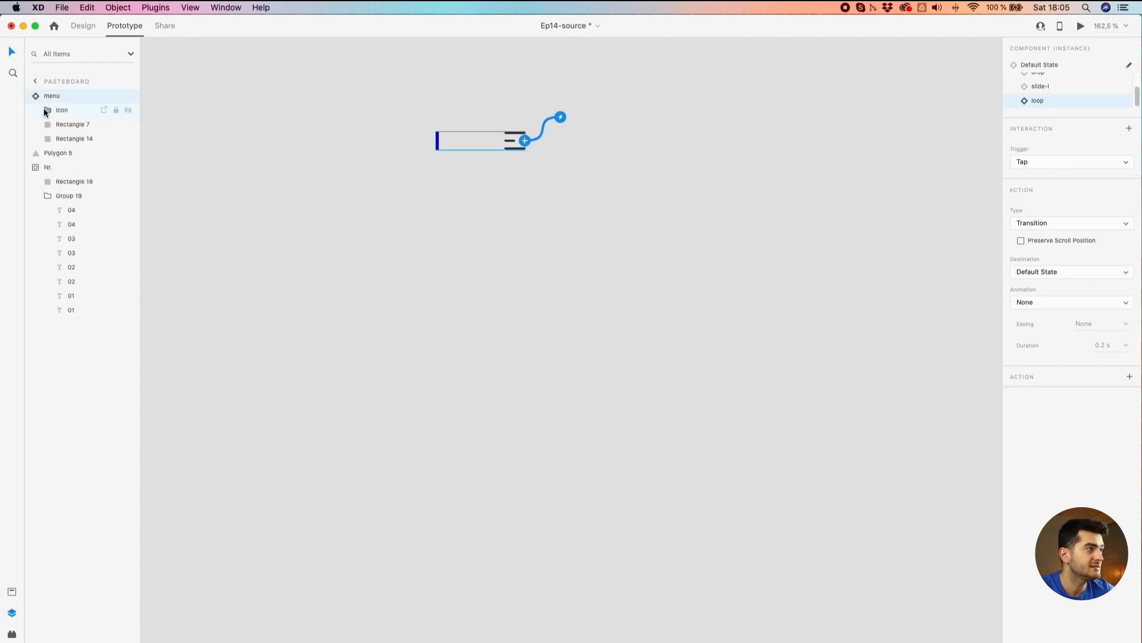
{"action": "left_click", "coordinate": [46, 112]}
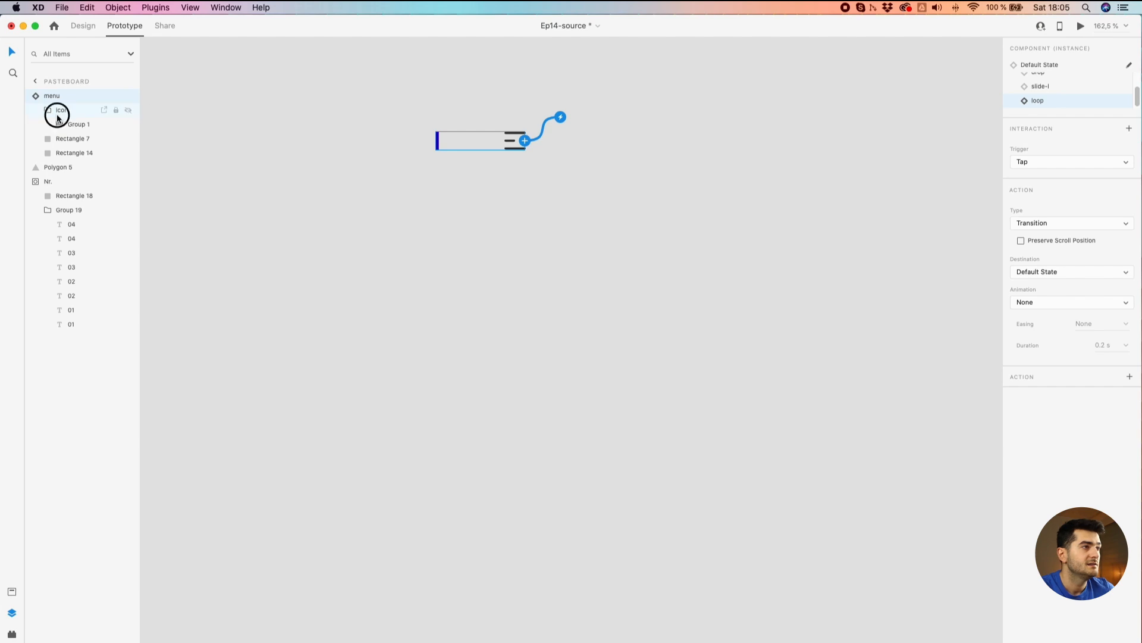
{"action": "left_click", "coordinate": [59, 111]}
{"action": "scroll", "coordinate": [380, 124], "scroll_direction": "up", "scroll_amount": 5}
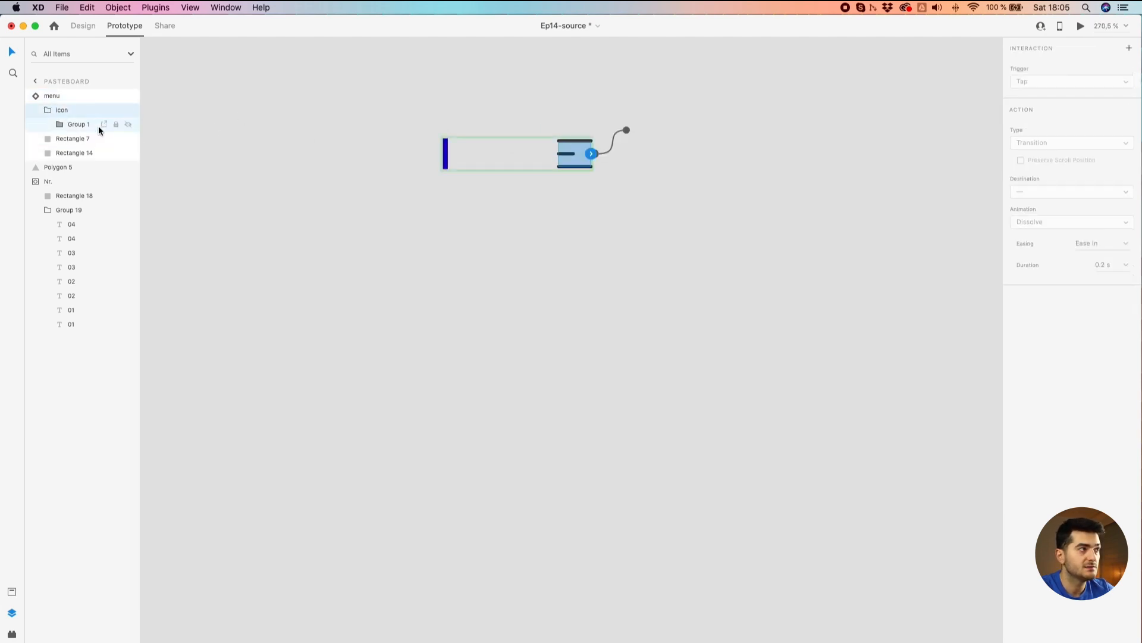
{"action": "left_click", "coordinate": [74, 124]}
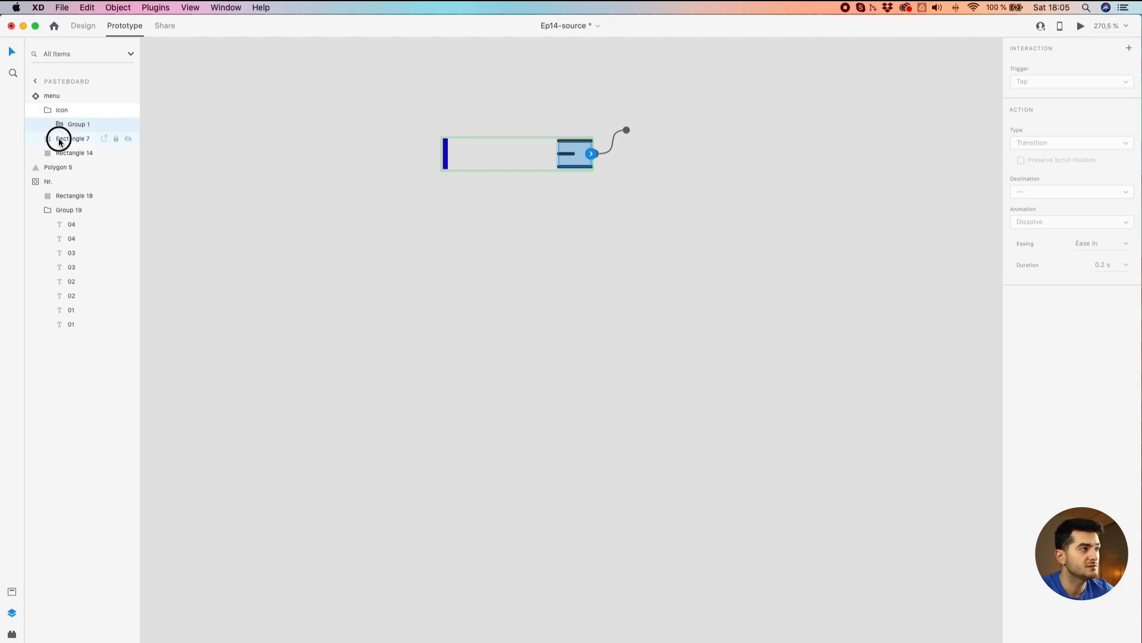
{"action": "left_click", "coordinate": [59, 138]}
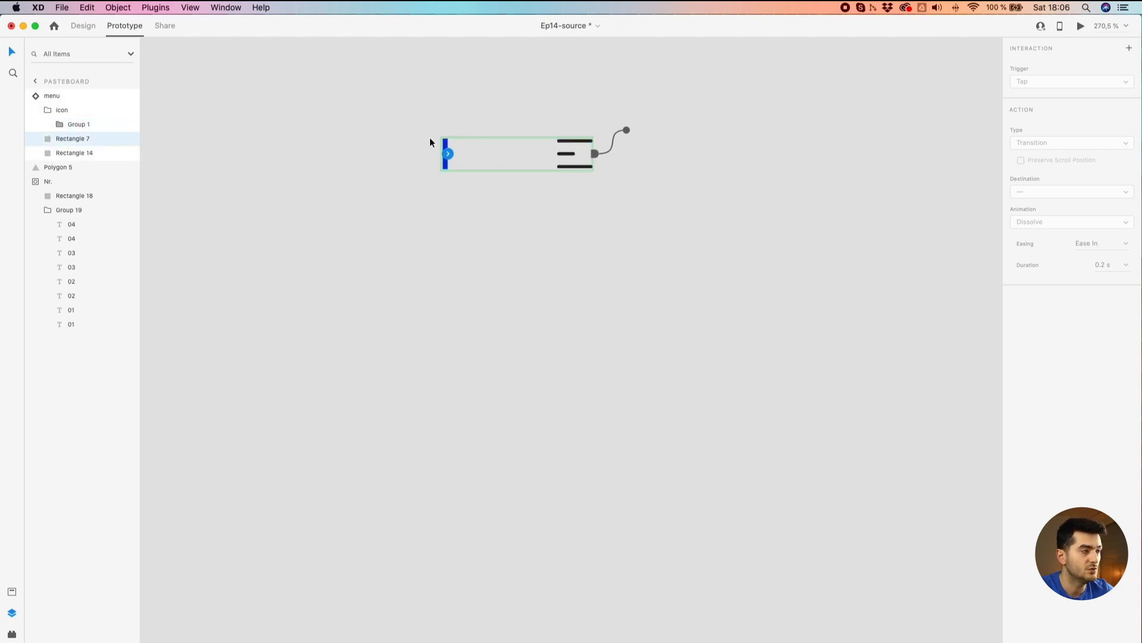
{"action": "scroll", "coordinate": [430, 138], "scroll_direction": "up", "scroll_amount": 5}
{"action": "left_click", "coordinate": [81, 152]}
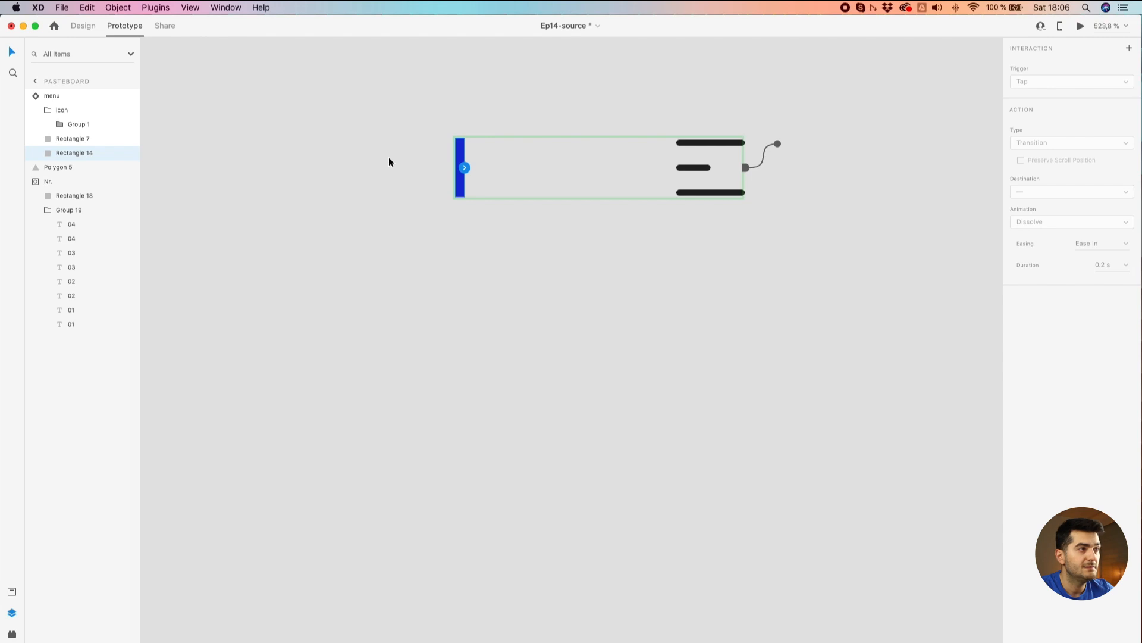
Shift the blue Rectangle 7 aside to expose the orange Rectangle 14, and undo the move
{"action": "left_click_drag", "start_coordinate": [465, 160], "coordinate": [475, 158]}
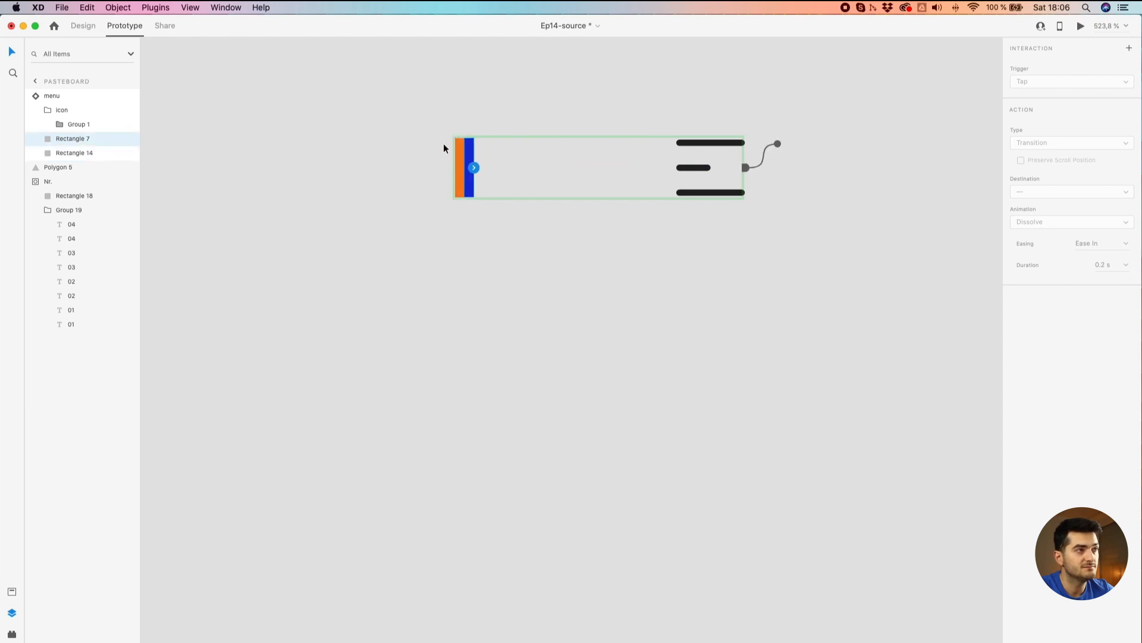
{"action": "key", "text": "super+z"}
{"action": "left_click", "coordinate": [339, 141]}
Switch the pasteboard menu component to its hover state and select Rectangle 7 inside it
{"action": "left_click", "coordinate": [698, 143]}
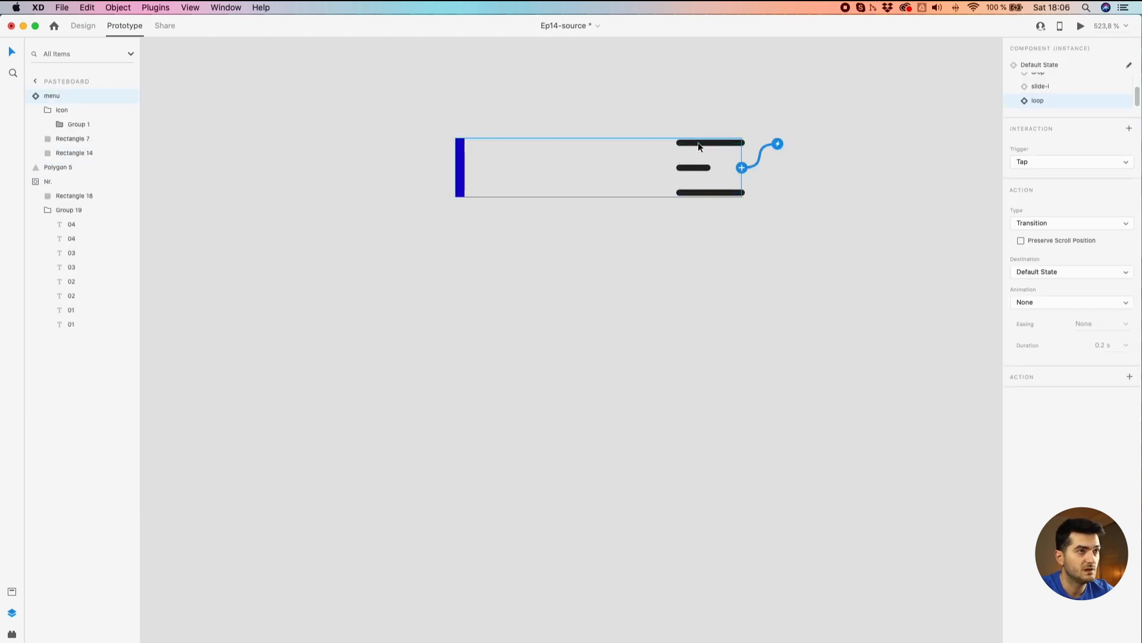
{"action": "left_click", "coordinate": [47, 110]}
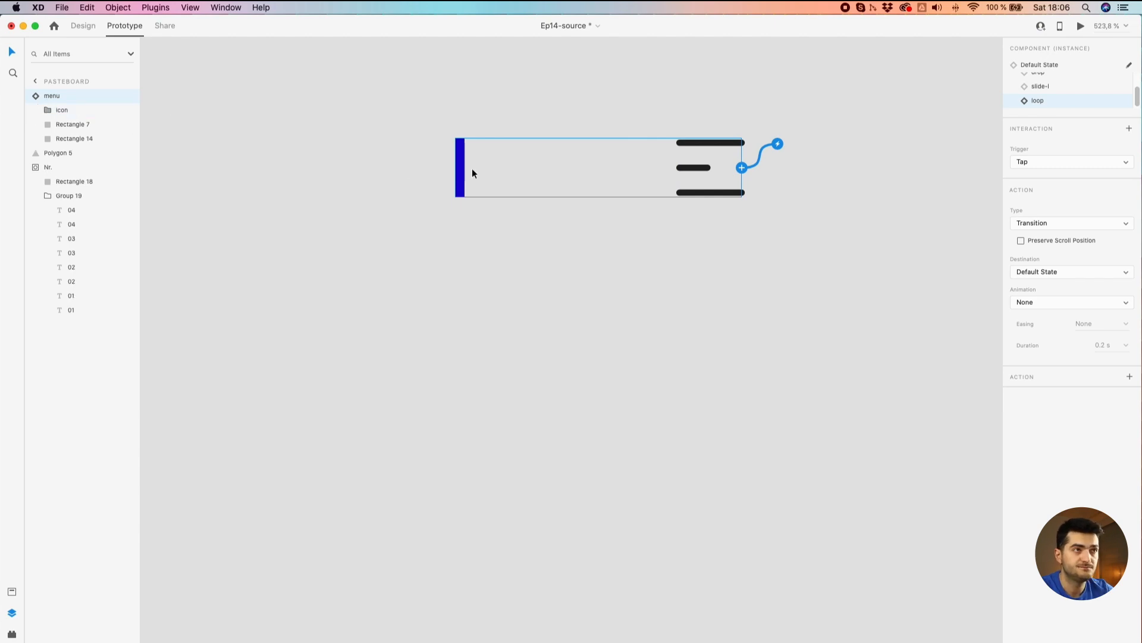
{"action": "scroll", "coordinate": [1020, 90], "scroll_direction": "up", "scroll_amount": 2}
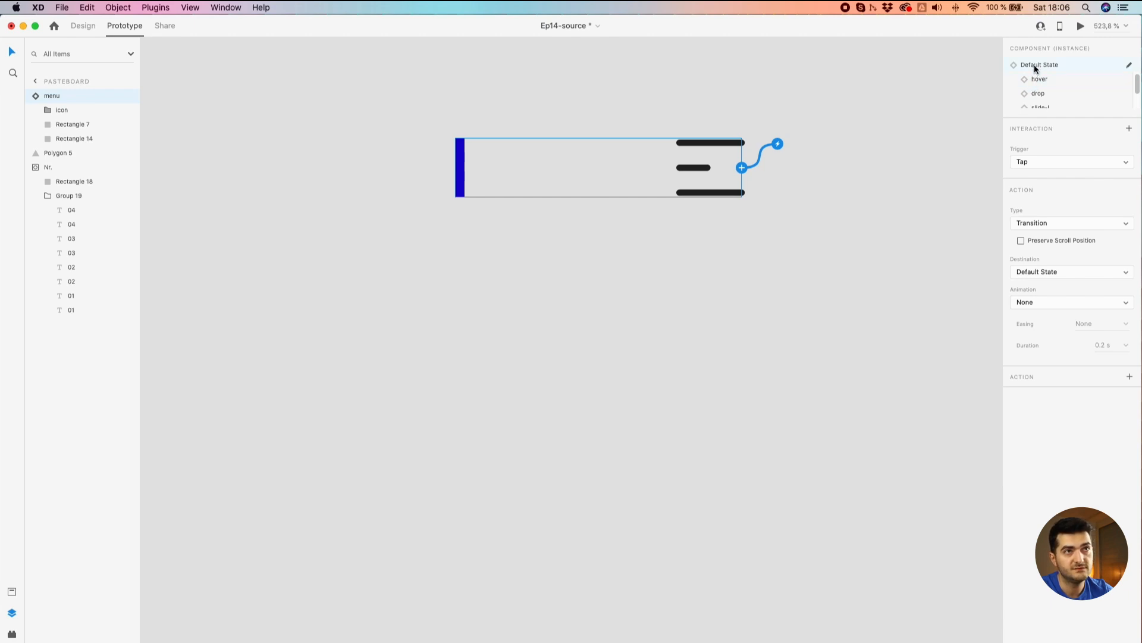
{"action": "left_click", "coordinate": [1034, 77]}
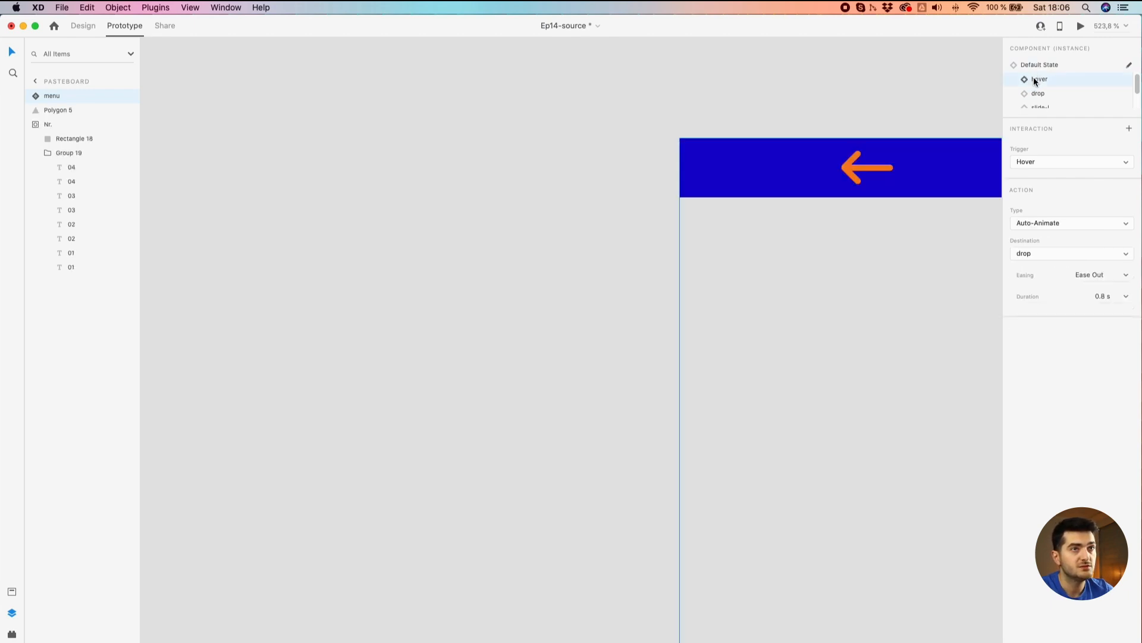
{"action": "left_click_drag", "start_coordinate": [575, 110], "coordinate": [318, 148]}
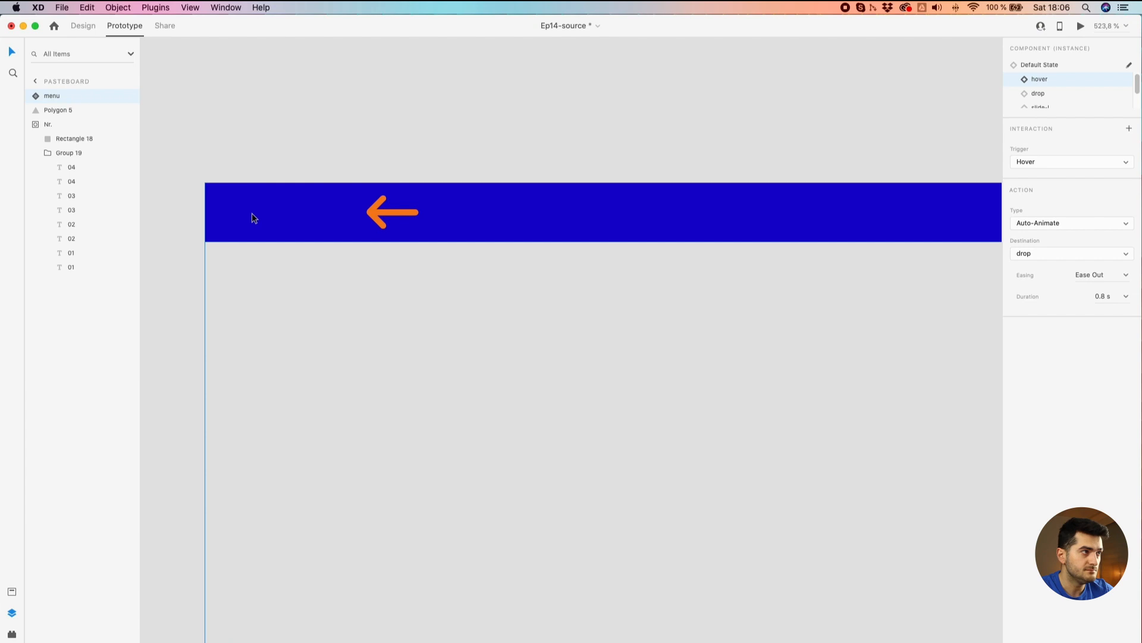
{"action": "scroll", "coordinate": [252, 215], "scroll_direction": "down", "scroll_amount": 5}
{"action": "double_click", "coordinate": [254, 214]}
{"action": "scroll", "coordinate": [255, 212], "scroll_direction": "up", "scroll_amount": 3}
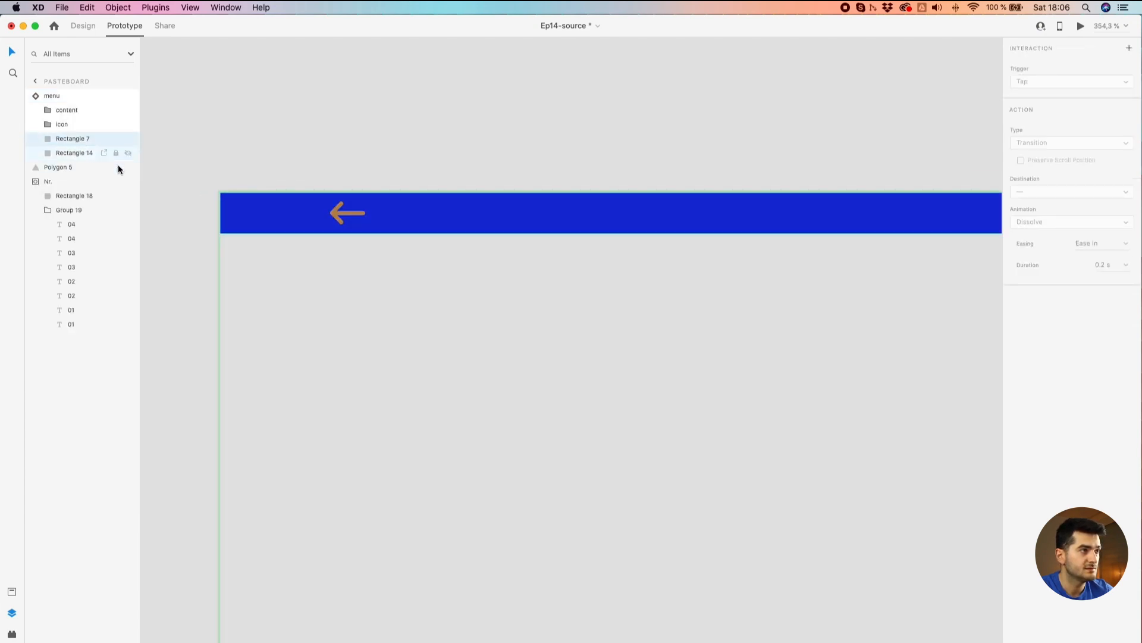
In Design mode, narrow the hover state's Rectangle 7 to about 259 wide, and undo the resize
{"action": "left_click", "coordinate": [74, 29]}
{"action": "scroll", "coordinate": [349, 210], "scroll_direction": "right", "scroll_amount": 5}
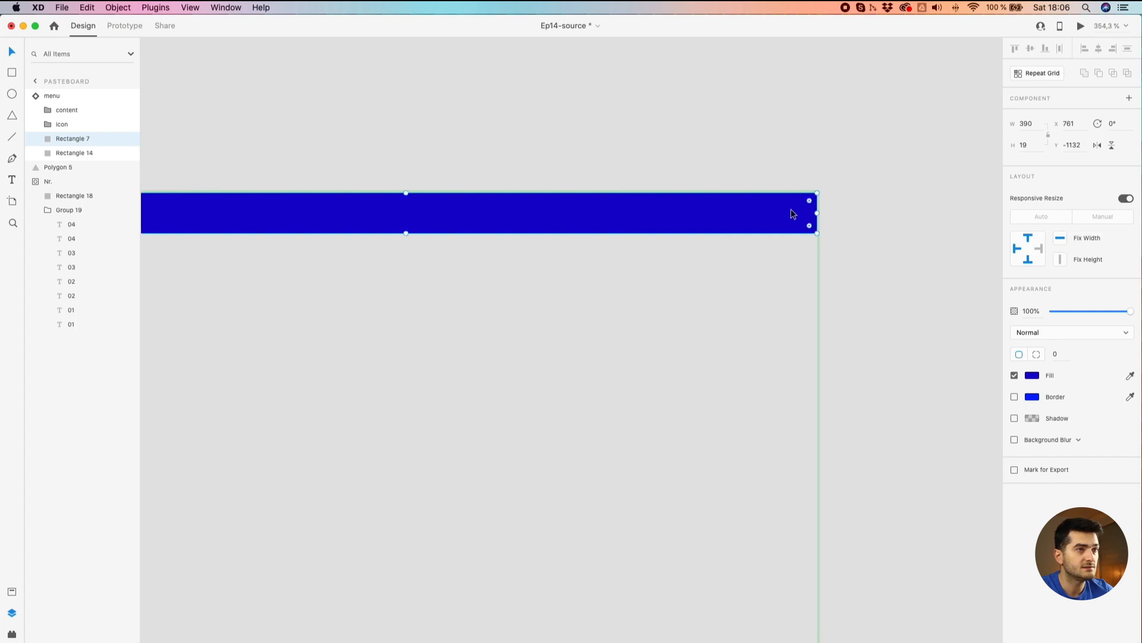
{"action": "scroll", "coordinate": [574, 204], "scroll_direction": "right", "scroll_amount": 5}
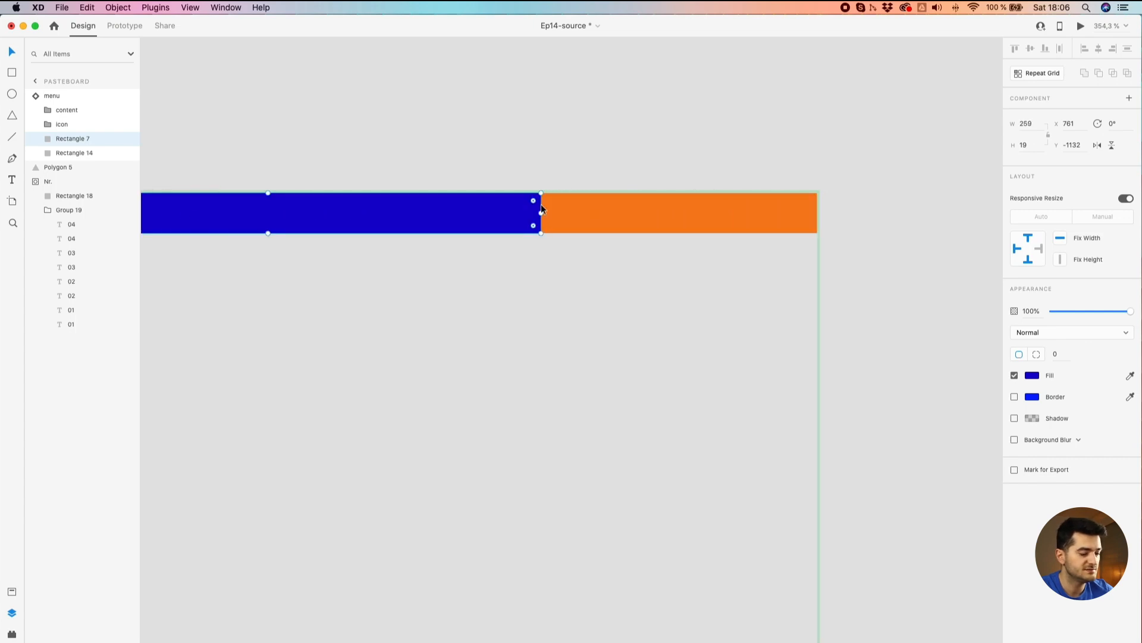
{"action": "scroll", "coordinate": [476, 194], "scroll_direction": "down", "scroll_amount": 2}
{"action": "left_click", "coordinate": [476, 194]}
{"action": "scroll", "coordinate": [482, 185], "scroll_direction": "left", "scroll_amount": 5}
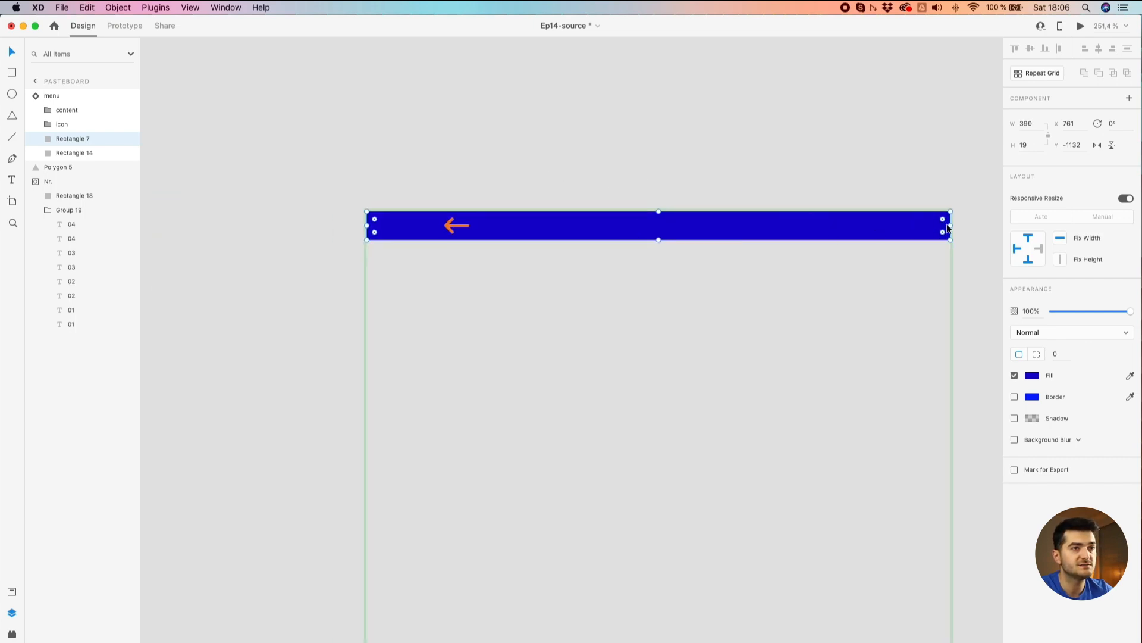
Narrow the hover state's blue Rectangle 7, try the same on the orange Rectangle 14 beneath it, and undo both resizes
{"action": "left_click_drag", "start_coordinate": [942, 227], "coordinate": [771, 226]}
{"action": "left_click", "coordinate": [771, 226]}
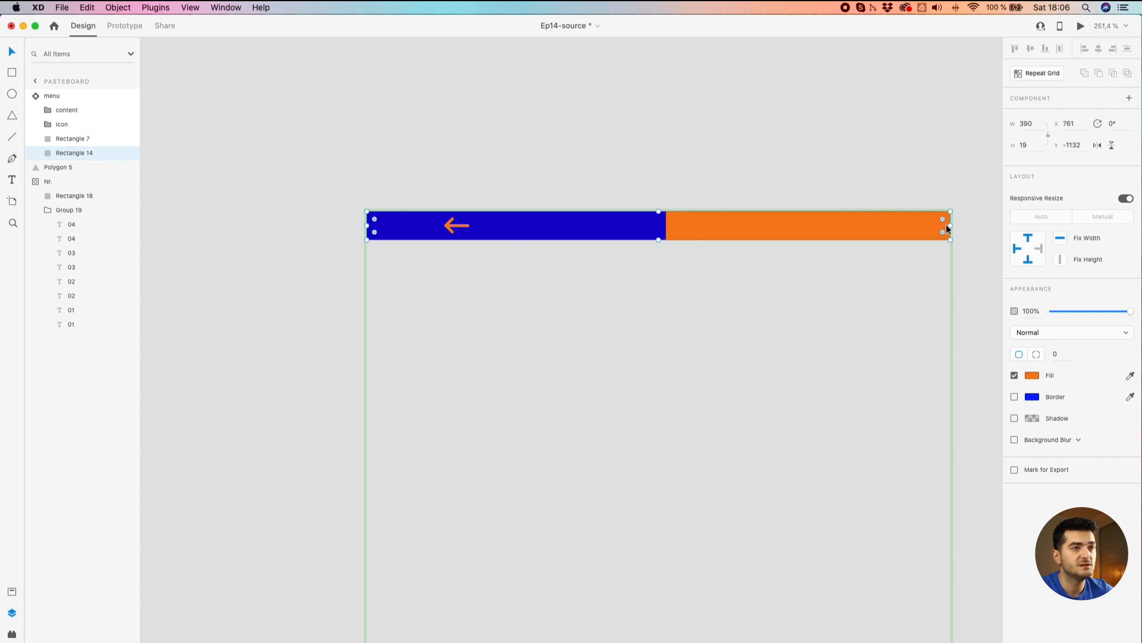
{"action": "left_click_drag", "start_coordinate": [950, 225], "coordinate": [787, 231]}
{"action": "key", "text": "super+z"}
{"action": "key", "text": "super+z"}
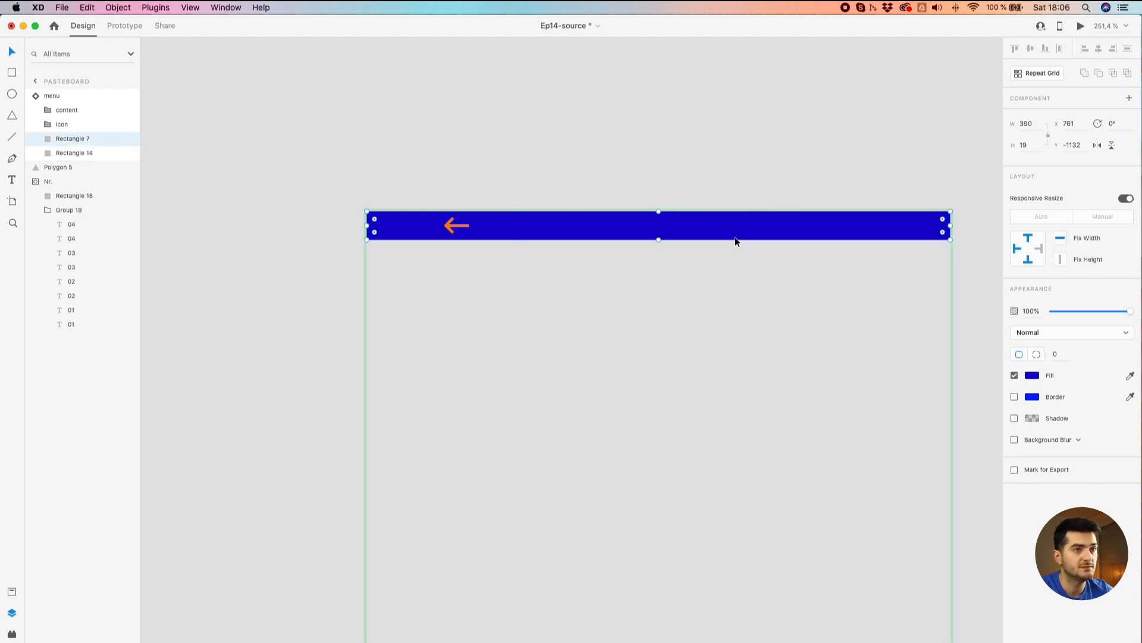
Open the hover state's arrow icon group and its Group 1 down to the individual lines
{"action": "scroll", "coordinate": [413, 217], "scroll_direction": "up", "scroll_amount": 5}
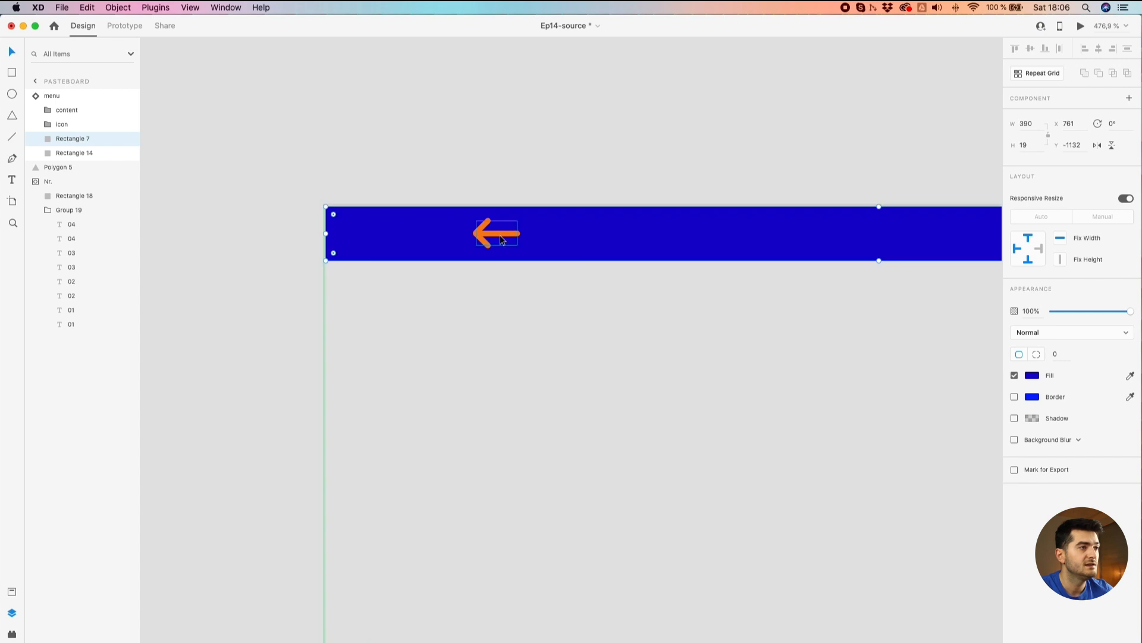
{"action": "left_click", "coordinate": [76, 127]}
{"action": "scroll", "coordinate": [482, 241], "scroll_direction": "up", "scroll_amount": 8}
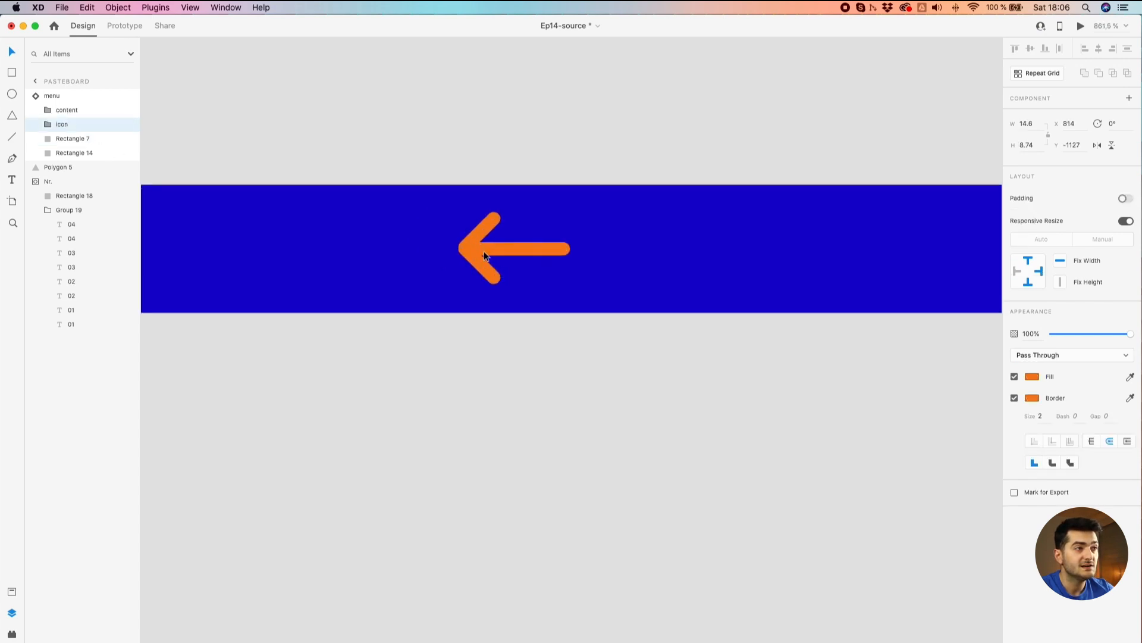
{"action": "double_click", "coordinate": [485, 227]}
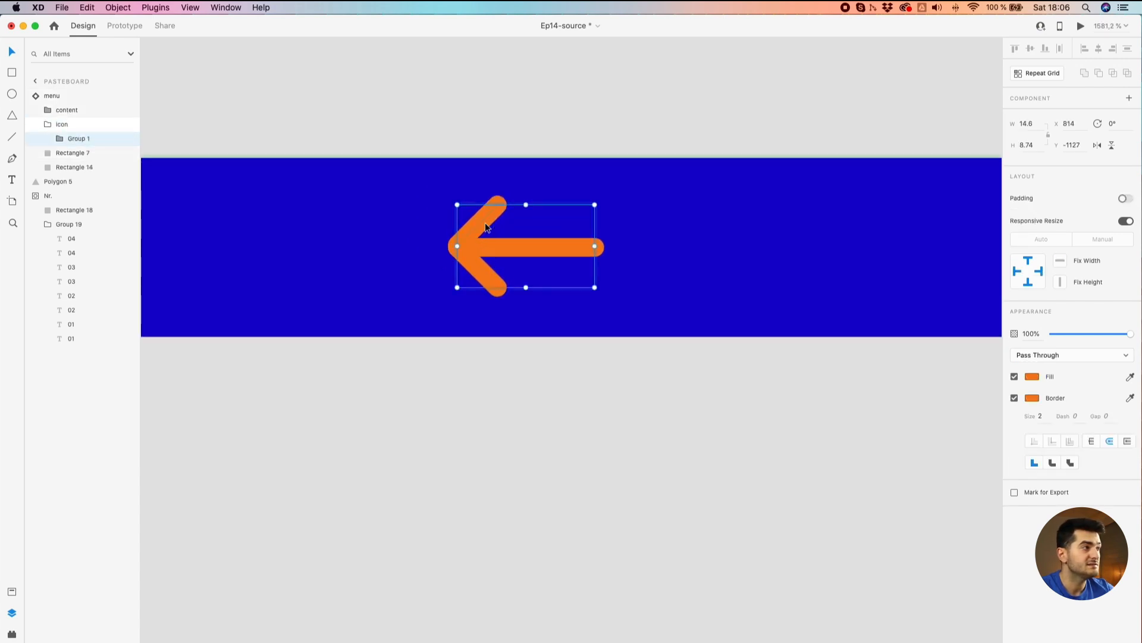
{"action": "double_click", "coordinate": [464, 224]}
Inspect the size and rotation of Line 3, Path 6 and Line 1 that form the arrow icon
{"action": "left_click", "coordinate": [86, 154]}
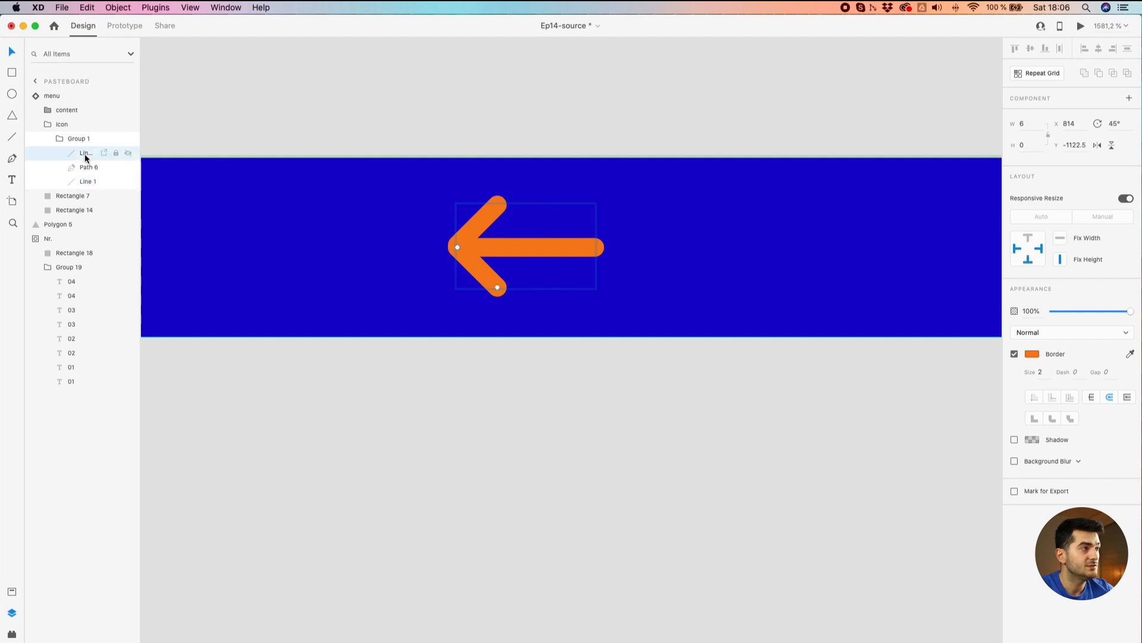
{"action": "left_click", "coordinate": [84, 167]}
{"action": "left_click", "coordinate": [86, 182]}
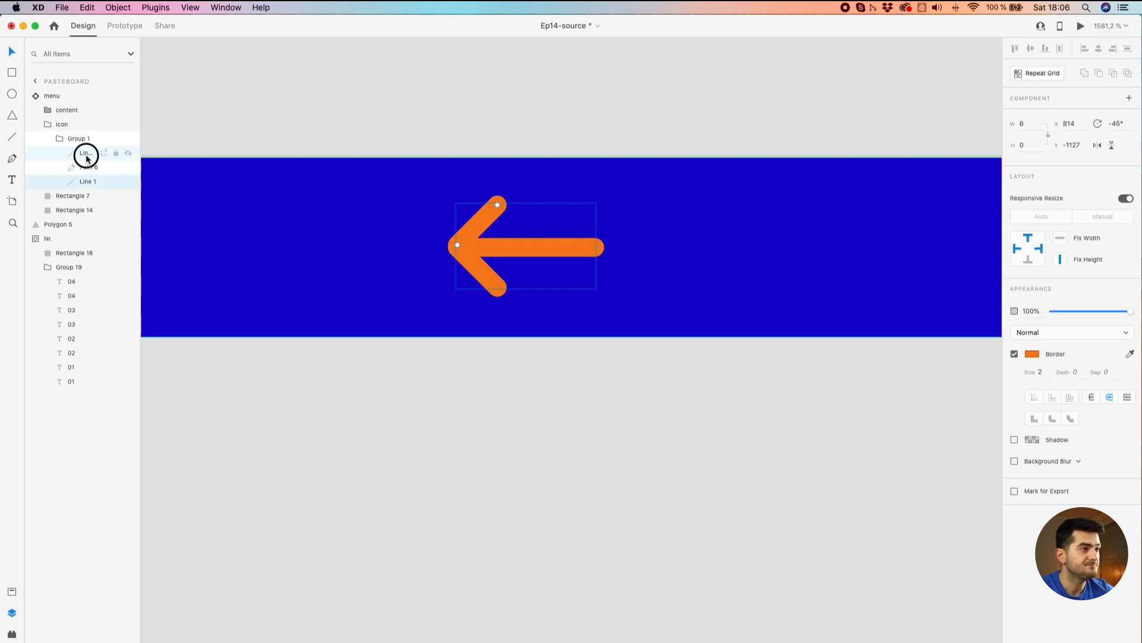
{"action": "left_click", "coordinate": [86, 156]}
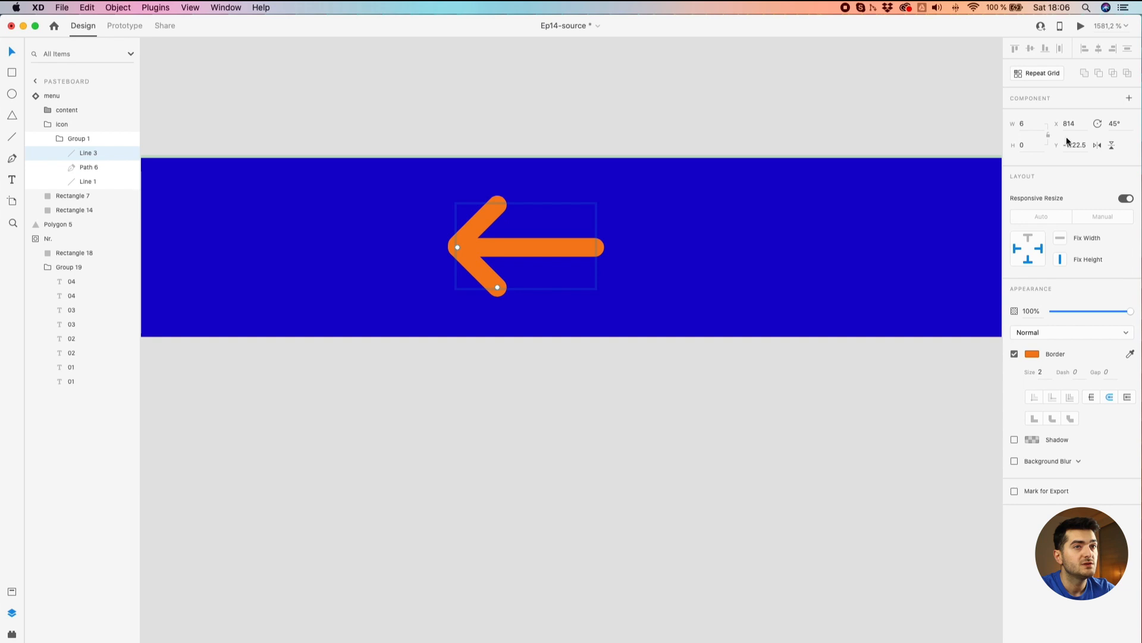
{"action": "left_click", "coordinate": [487, 217]}
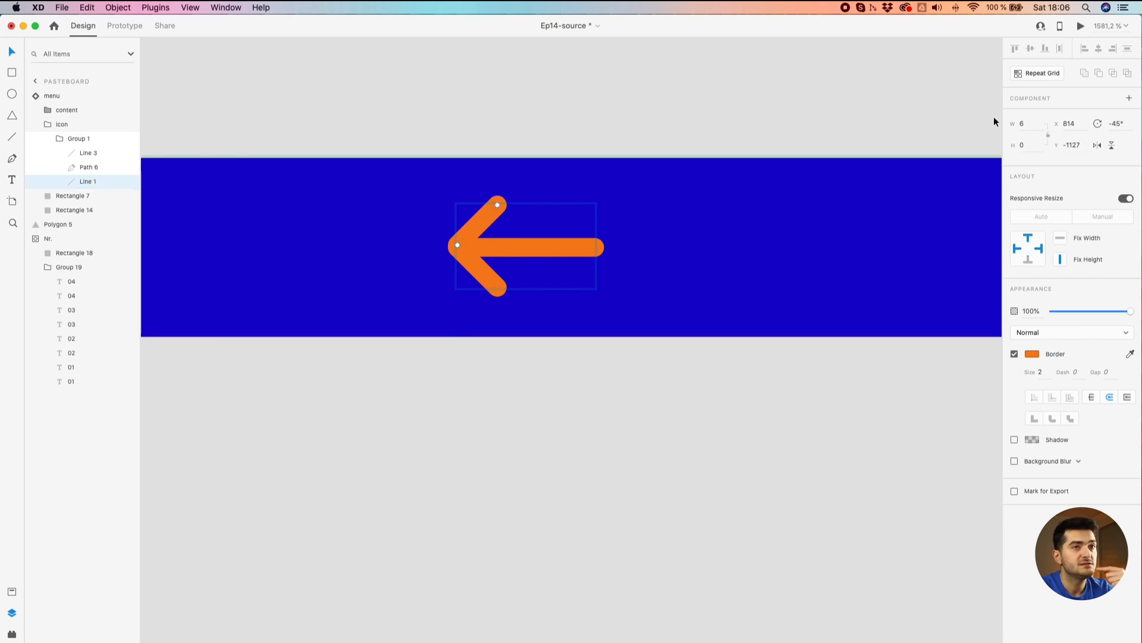
{"action": "left_click", "coordinate": [519, 248]}
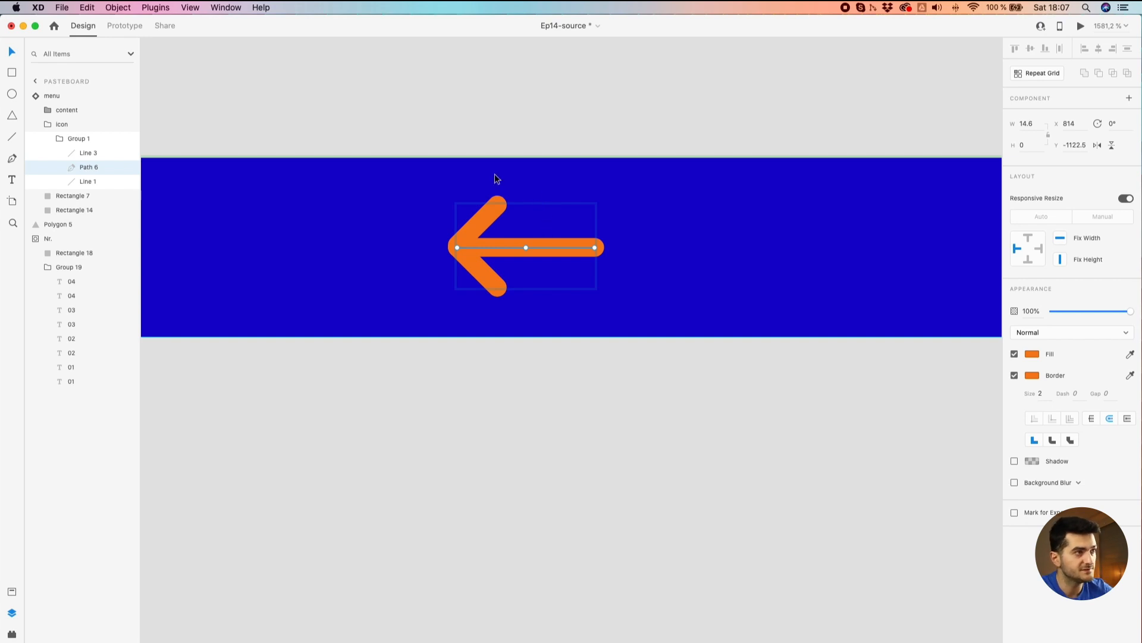
Reselect the menu component and switch it repeatedly between Default State and hover to compare them, ending on hover
{"action": "scroll", "coordinate": [479, 168], "scroll_direction": "down", "scroll_amount": 5}
{"action": "left_click", "coordinate": [187, 174]}
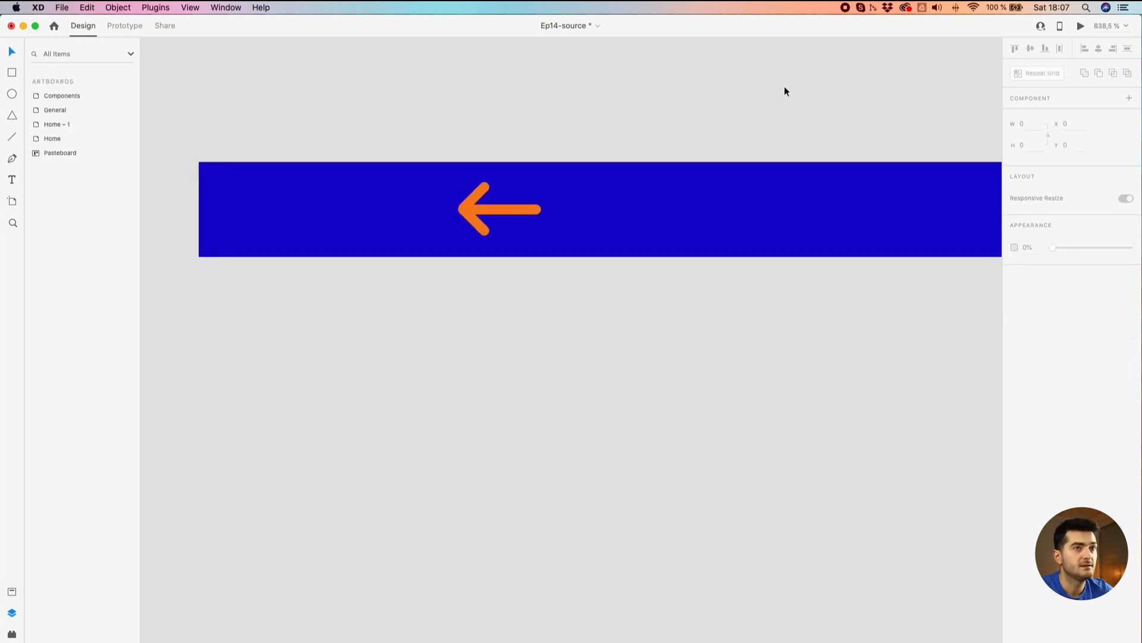
{"action": "left_click", "coordinate": [435, 159]}
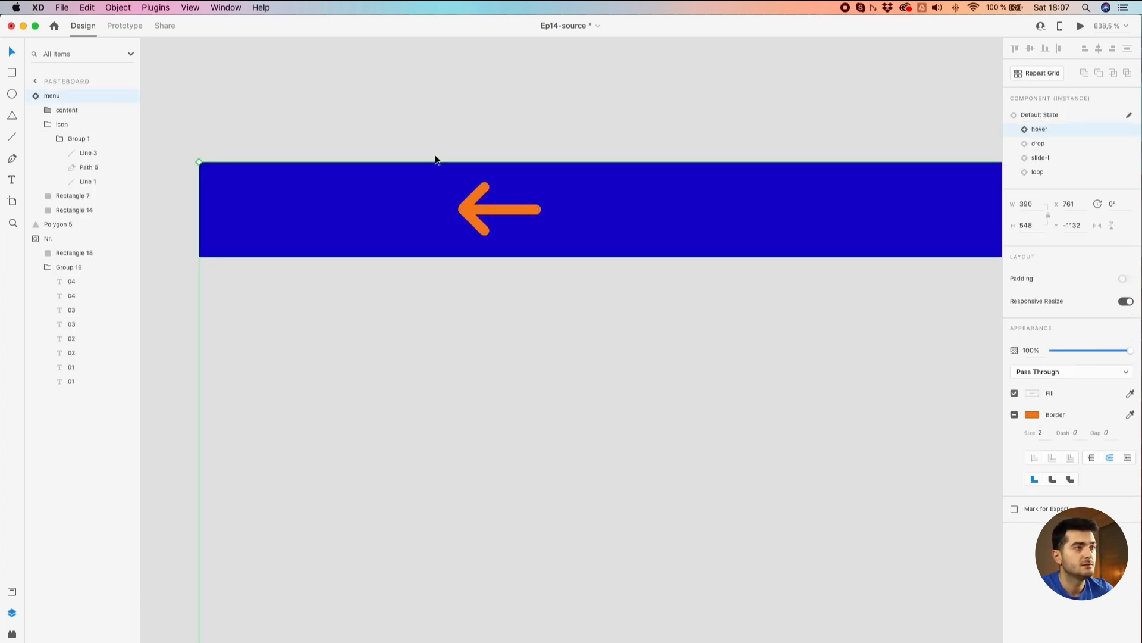
{"action": "left_click", "coordinate": [1041, 114]}
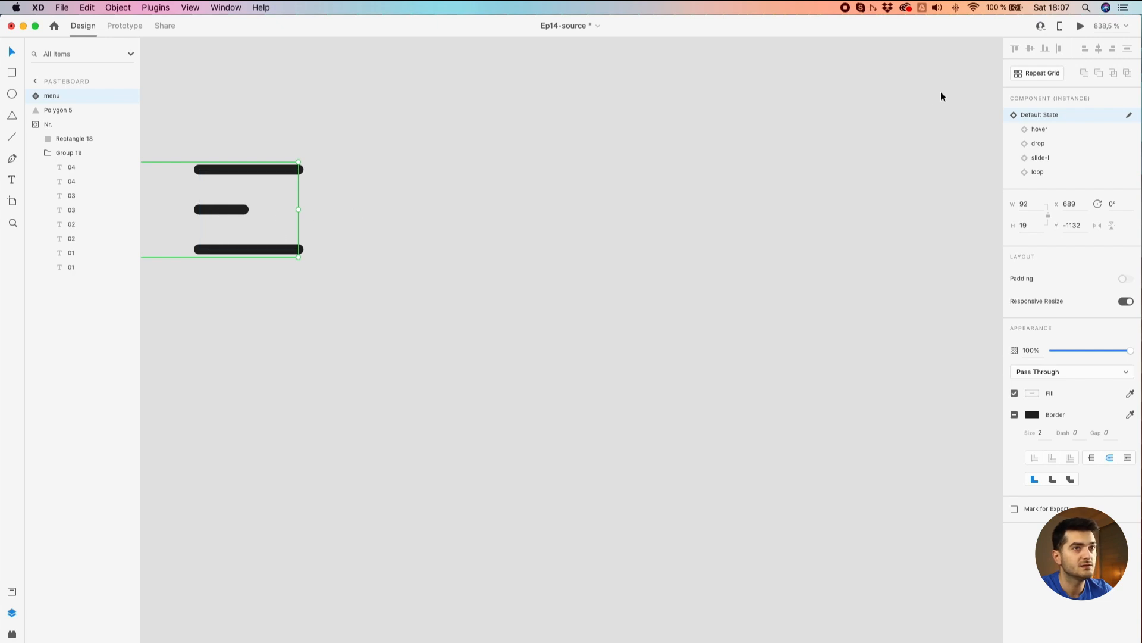
{"action": "left_click", "coordinate": [1044, 129]}
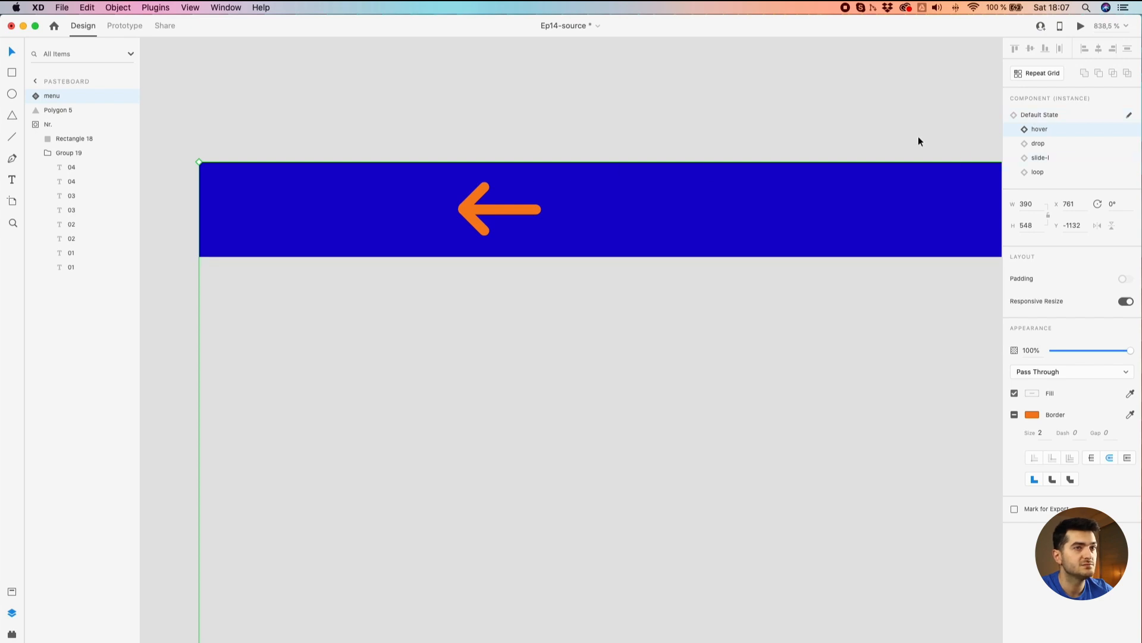
{"action": "left_click", "coordinate": [1037, 115]}
{"action": "left_click", "coordinate": [1014, 129]}
{"action": "left_click", "coordinate": [1021, 114]}
{"action": "left_click", "coordinate": [1025, 130]}
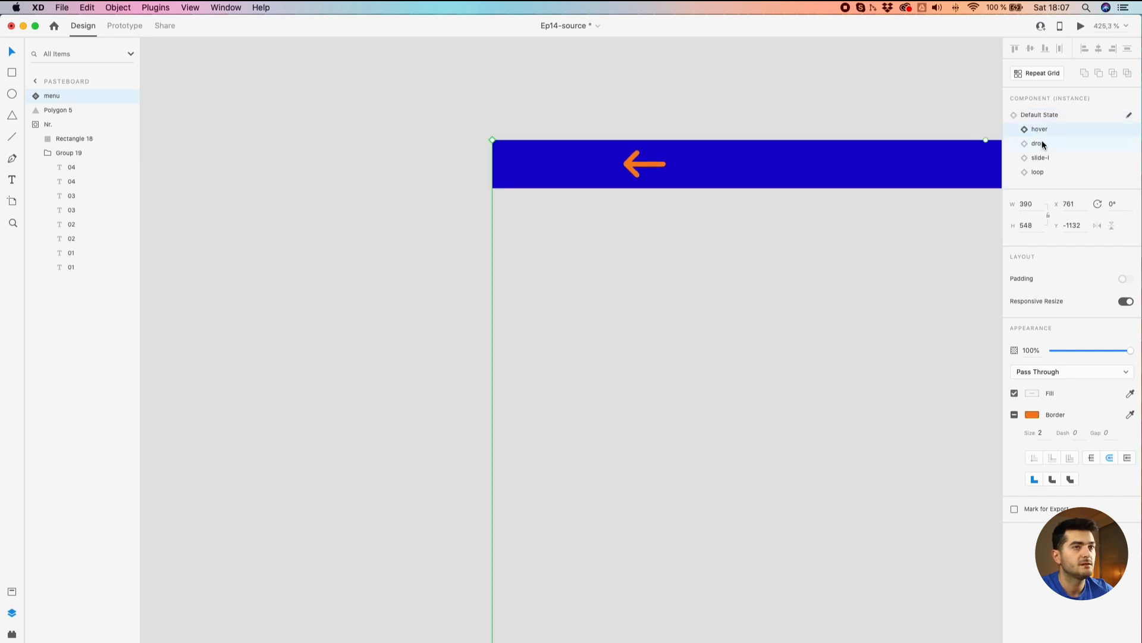
Expand the menu component and its content group in the layer list, and select the content group
{"action": "left_click", "coordinate": [36, 96]}
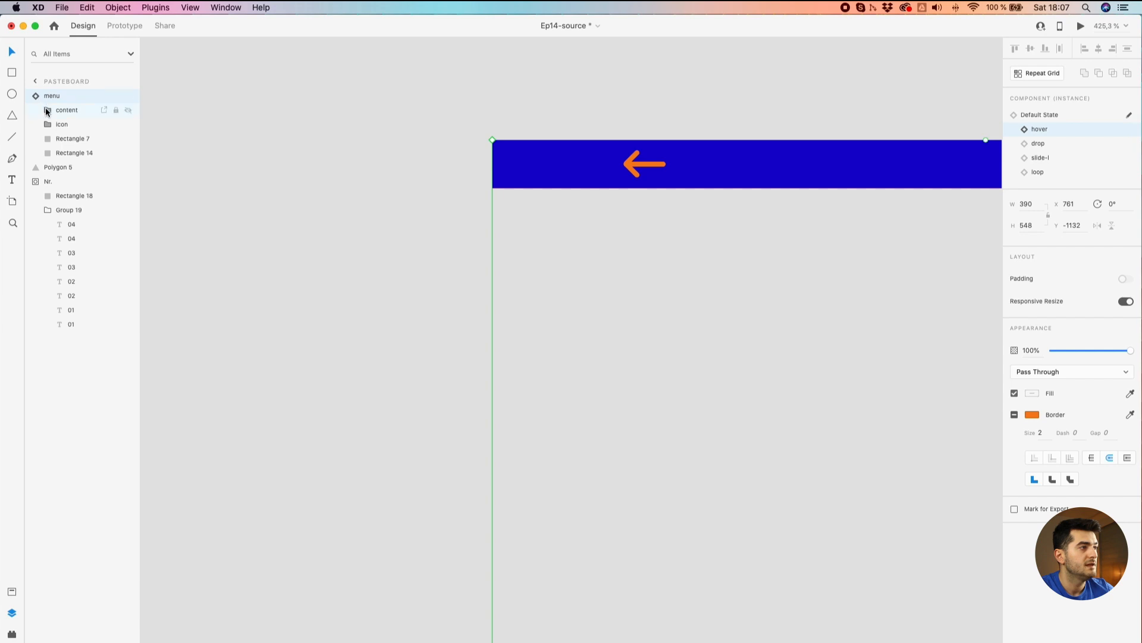
{"action": "left_click", "coordinate": [43, 110]}
{"action": "scroll", "coordinate": [706, 179], "scroll_direction": "down", "scroll_amount": 3}
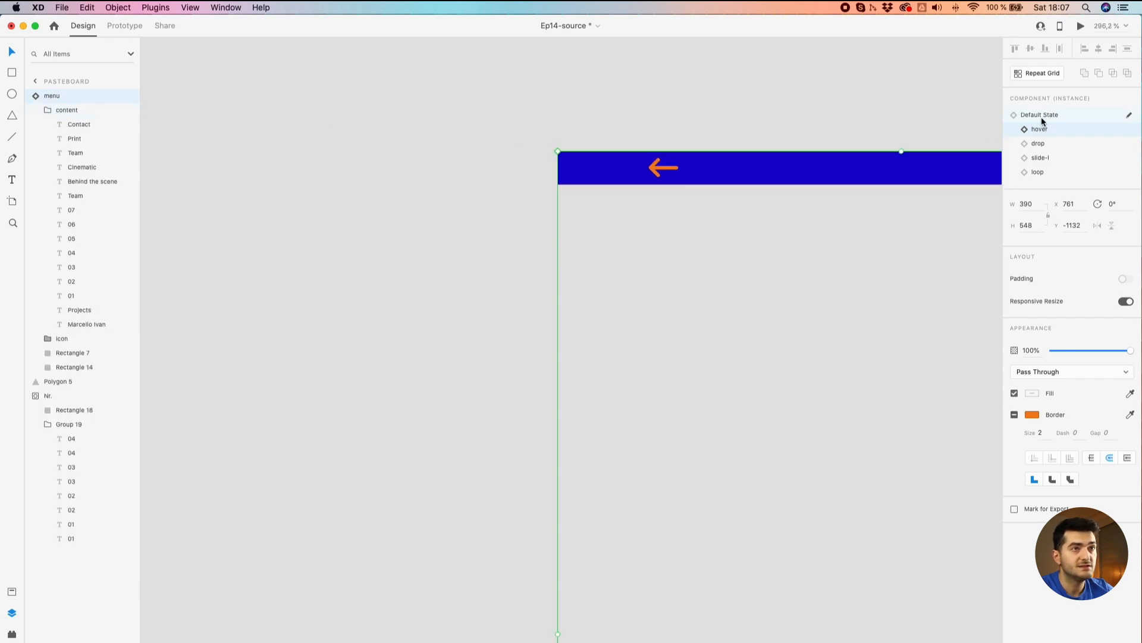
{"action": "left_click_drag", "start_coordinate": [737, 115], "coordinate": [508, 110]}
{"action": "left_click", "coordinate": [66, 110]}
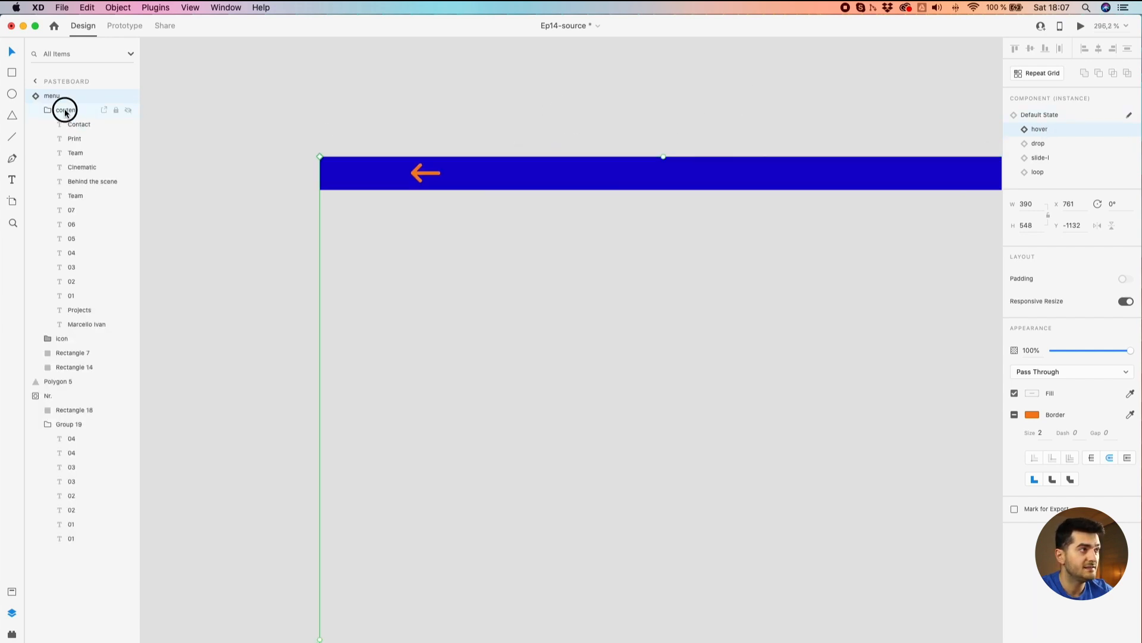
{"action": "scroll", "coordinate": [239, 153], "scroll_direction": "down", "scroll_amount": 5}
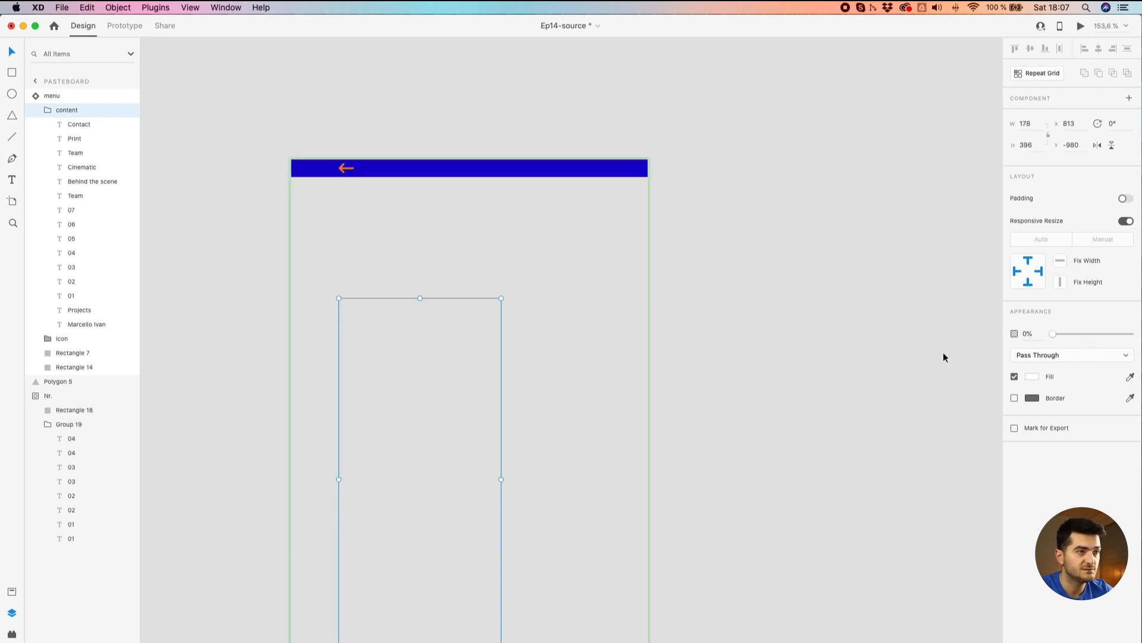
Raise the hover state's content group opacity to 100% to reveal its text, and return it to 0%
{"action": "left_click_drag", "start_coordinate": [1065, 334], "coordinate": [1131, 334]}
{"action": "scroll", "coordinate": [633, 297], "scroll_direction": "down", "scroll_amount": 5}
{"action": "scroll", "coordinate": [633, 296], "scroll_direction": "left", "scroll_amount": 3}
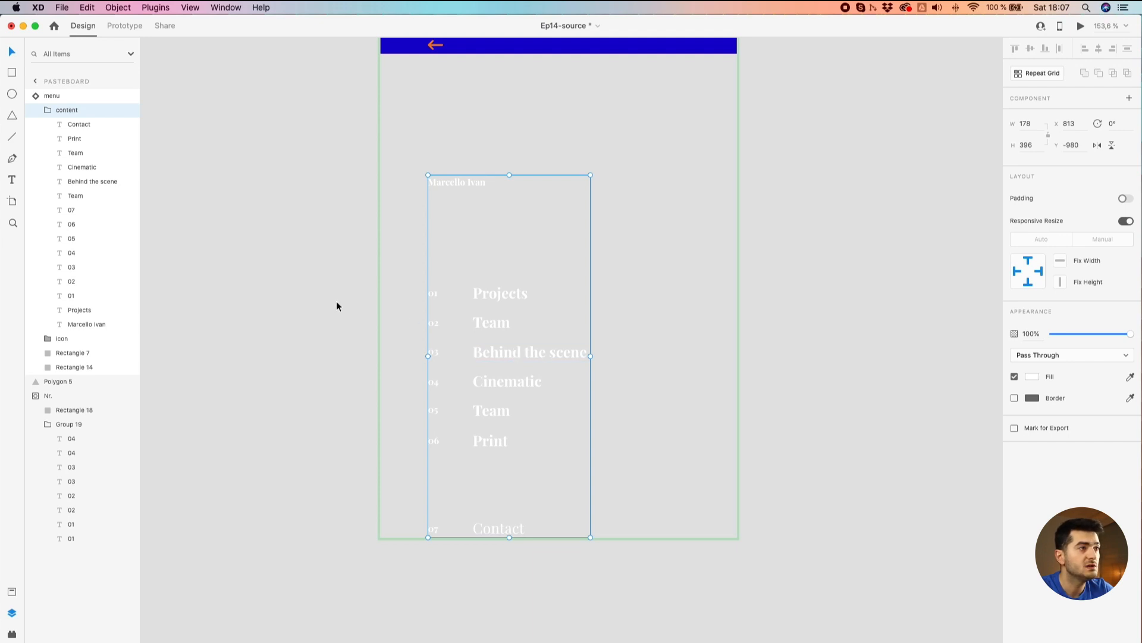
{"action": "left_click_drag", "start_coordinate": [1088, 338], "coordinate": [999, 334]}
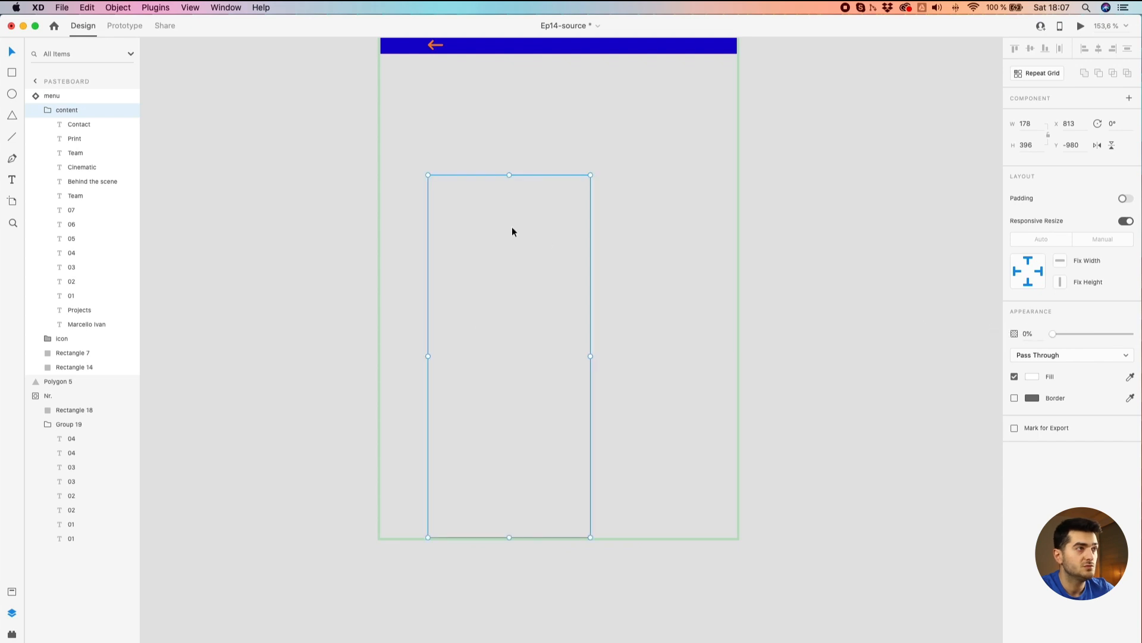
Select the blue Rectangle 7 behind the arrow icon in the hover state
{"action": "scroll", "coordinate": [499, 59], "scroll_direction": "up", "scroll_amount": 5}
{"action": "left_click", "coordinate": [464, 193]}
{"action": "left_click", "coordinate": [466, 213]}
{"action": "double_click", "coordinate": [466, 213]}
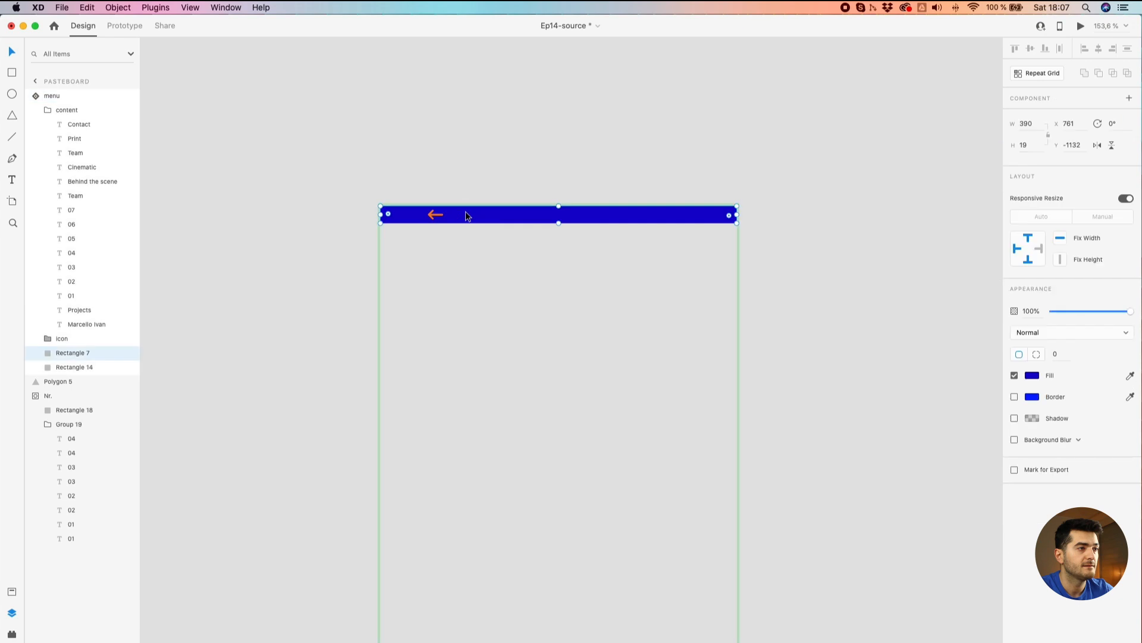
Switch the menu component to its drop state and check the content group inside the full-height blue panel
{"action": "left_click", "coordinate": [947, 112]}
{"action": "left_click", "coordinate": [633, 216]}
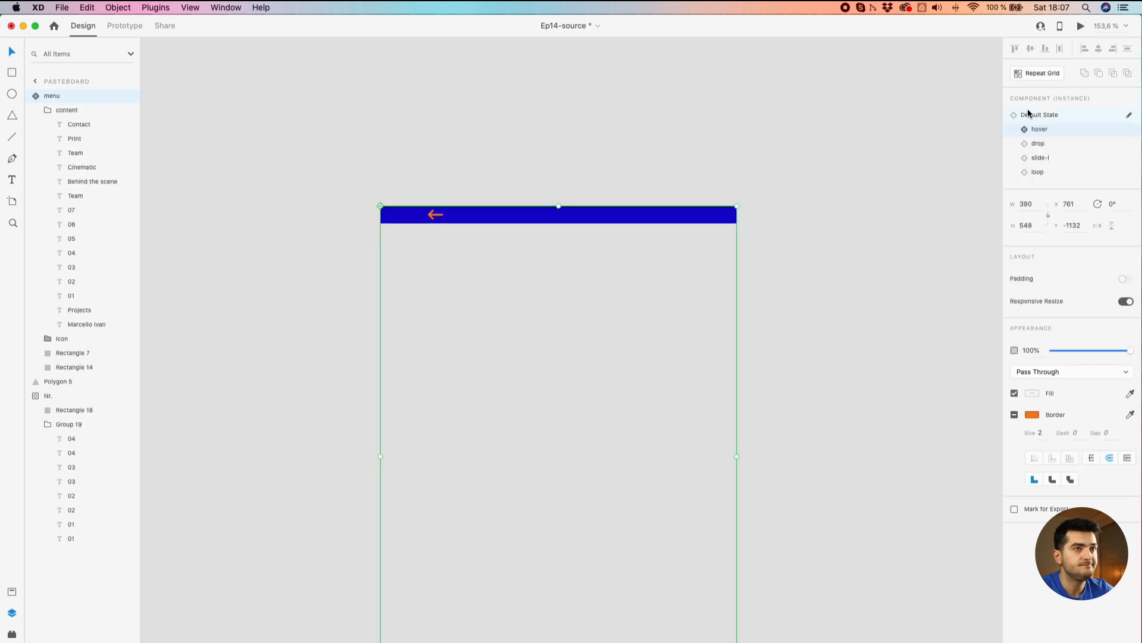
{"action": "left_click", "coordinate": [1039, 145]}
{"action": "left_click_drag", "start_coordinate": [612, 423], "coordinate": [632, 257]}
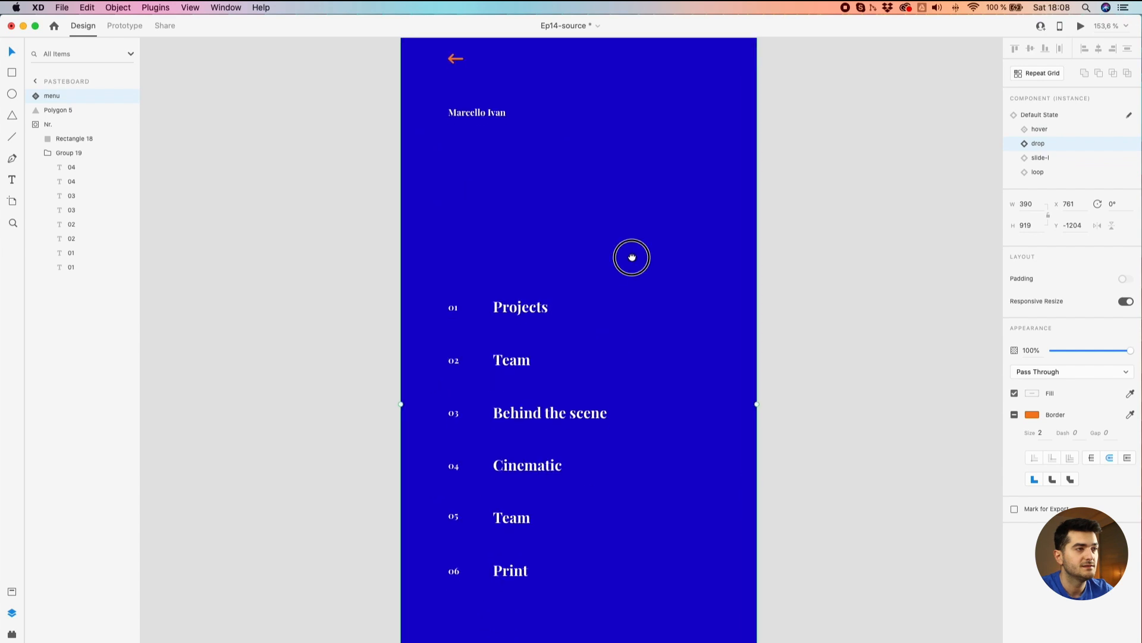
{"action": "scroll", "coordinate": [632, 257], "scroll_direction": "down", "scroll_amount": 5}
{"action": "double_click", "coordinate": [568, 293]}
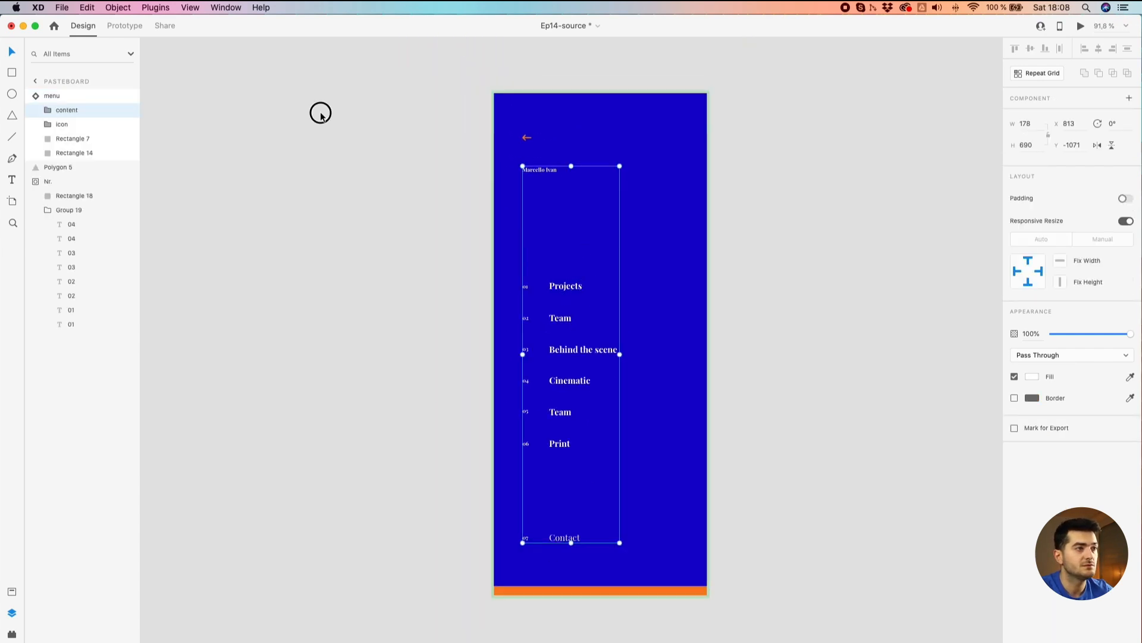
{"action": "left_click", "coordinate": [555, 143]}
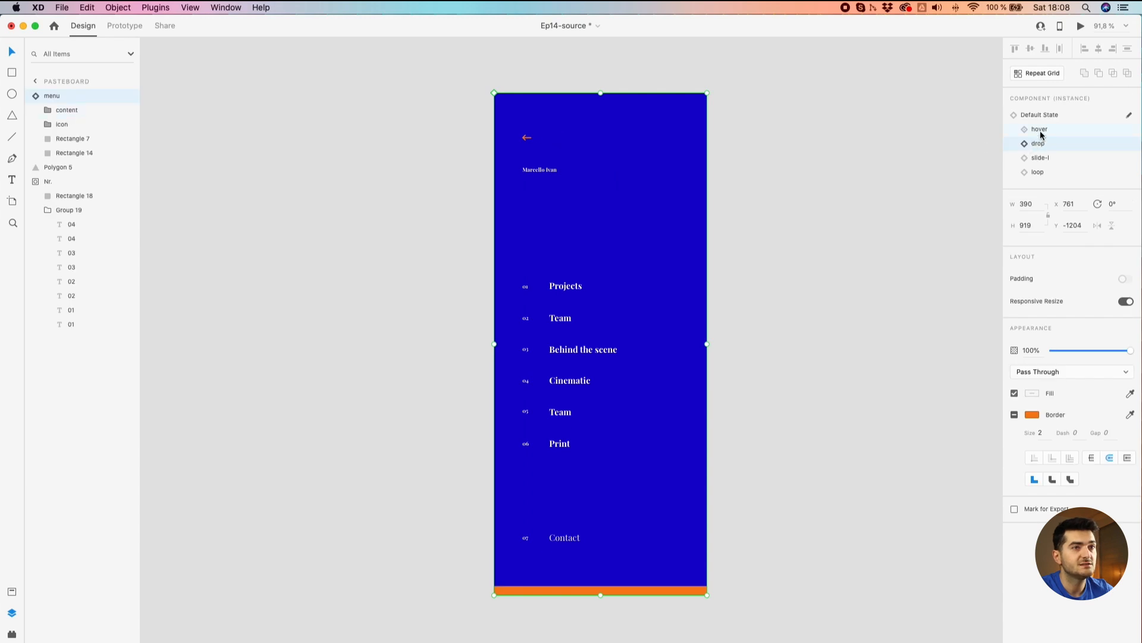
Switch the menu component back to hover, select its transparent content group and shift it slightly upward
{"action": "left_click", "coordinate": [1038, 131]}
{"action": "left_click", "coordinate": [35, 98]}
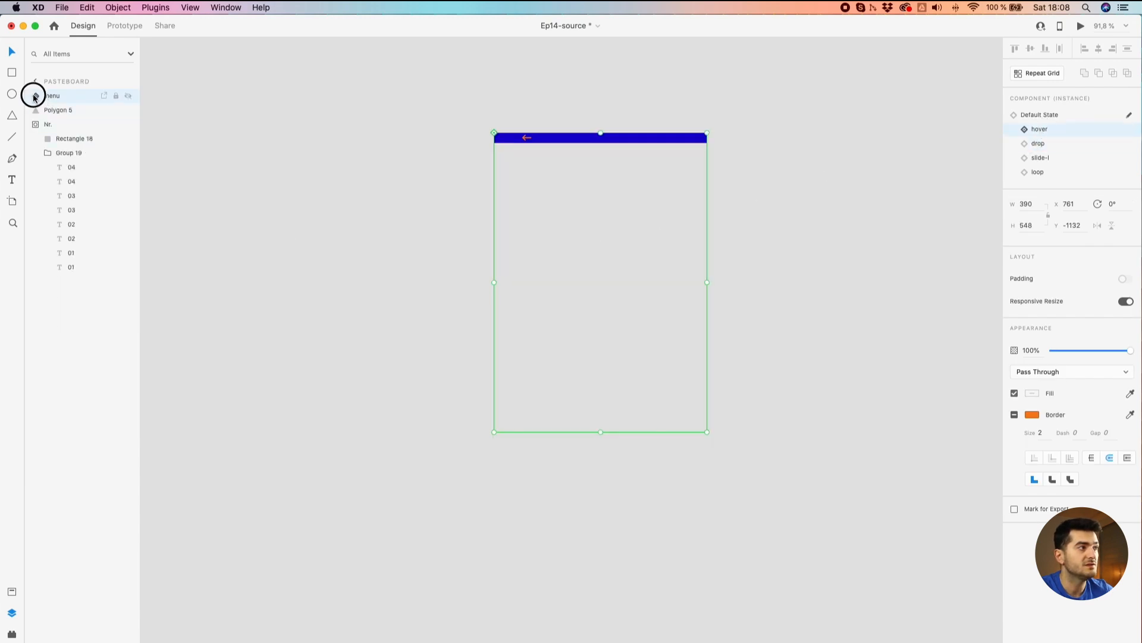
{"action": "left_click", "coordinate": [49, 110]}
{"action": "left_click", "coordinate": [51, 109]}
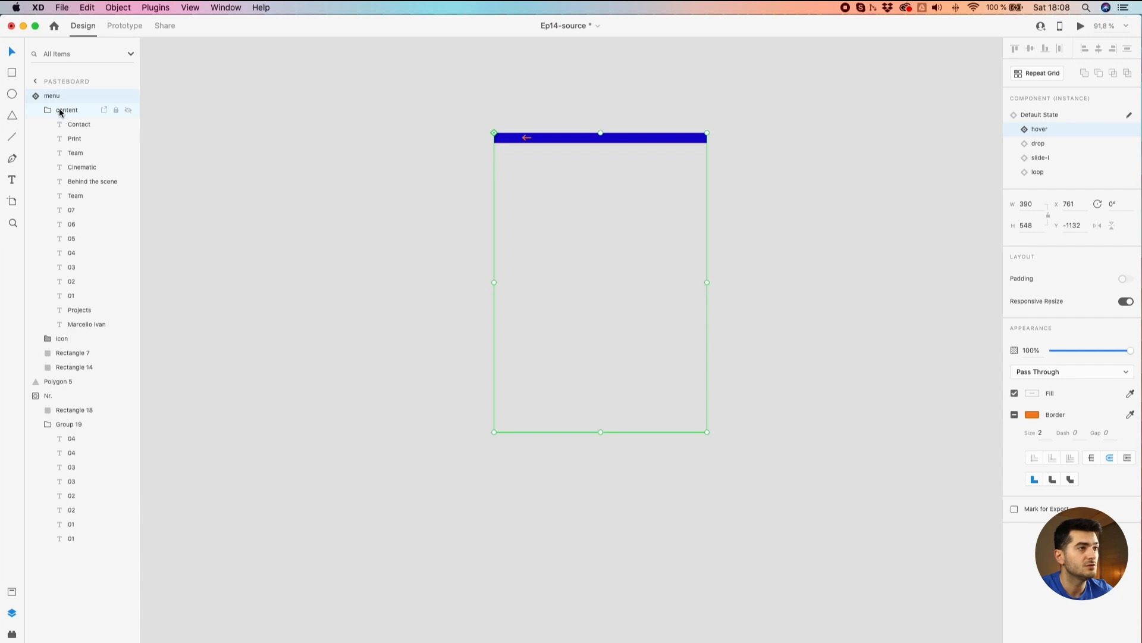
{"action": "left_click", "coordinate": [65, 111]}
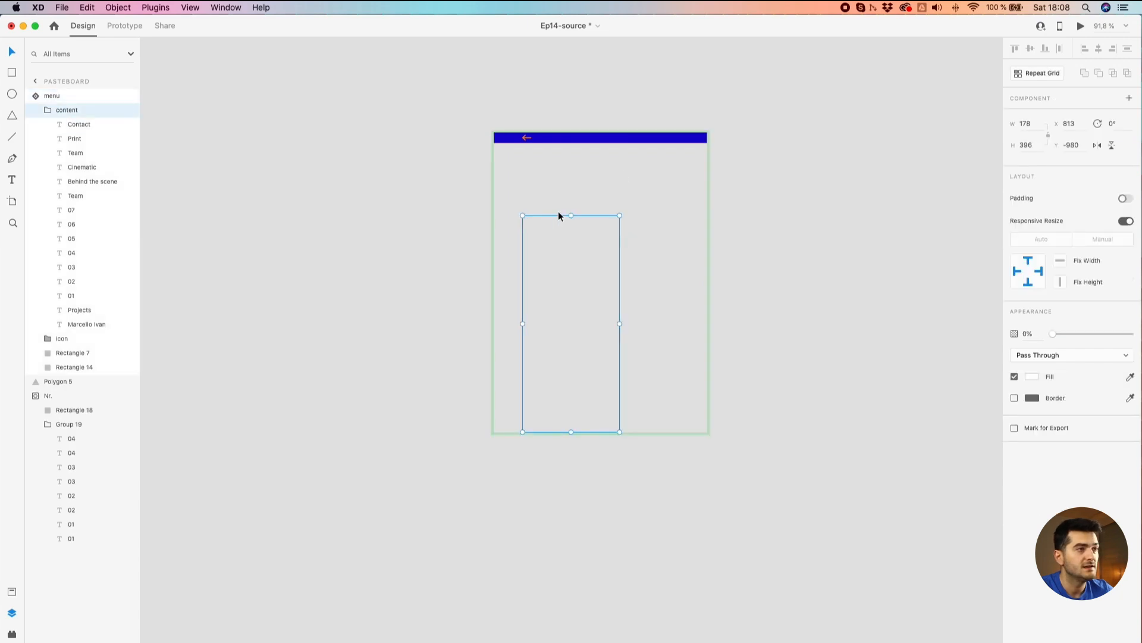
{"action": "mouse_move", "coordinate": [571, 215]}
{"action": "left_mouse_down"}
{"action": "mouse_move", "coordinate": [548, 319]}
{"action": "mouse_move", "coordinate": [568, 195]}
{"action": "mouse_move", "coordinate": [563, 230]}
{"action": "mouse_move", "coordinate": [565, 219]}
{"action": "left_mouse_up"}
{"action": "left_click", "coordinate": [345, 210]}
{"action": "left_click", "coordinate": [588, 138]}
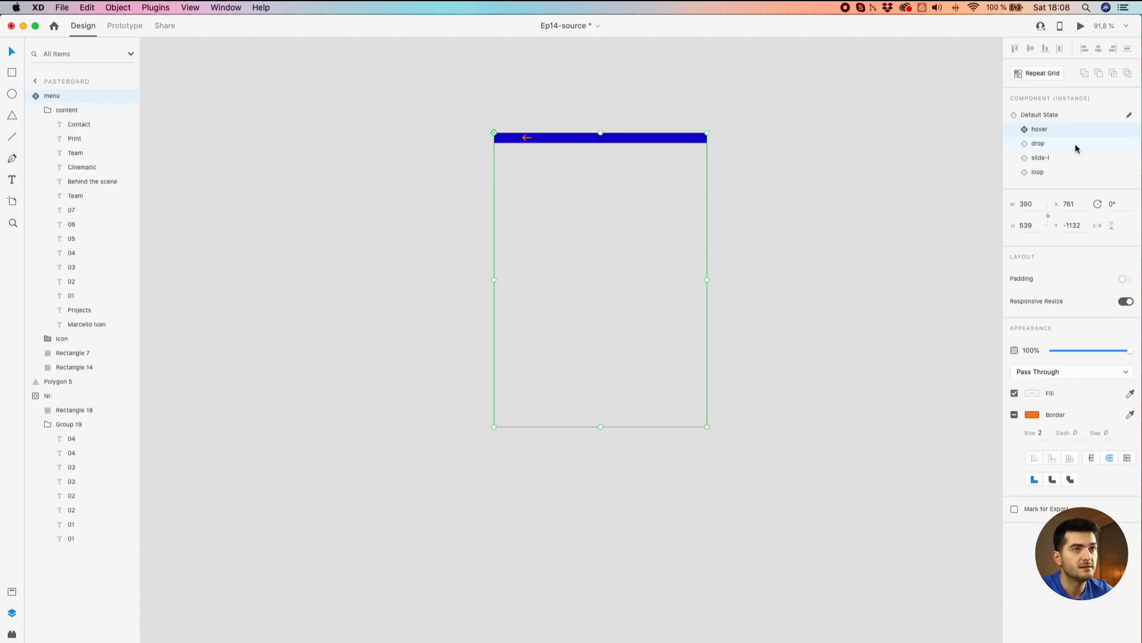
Switch the menu component to its drop state, examine the content group's height and opacity, and reselect the whole component
{"action": "left_click", "coordinate": [1045, 144]}
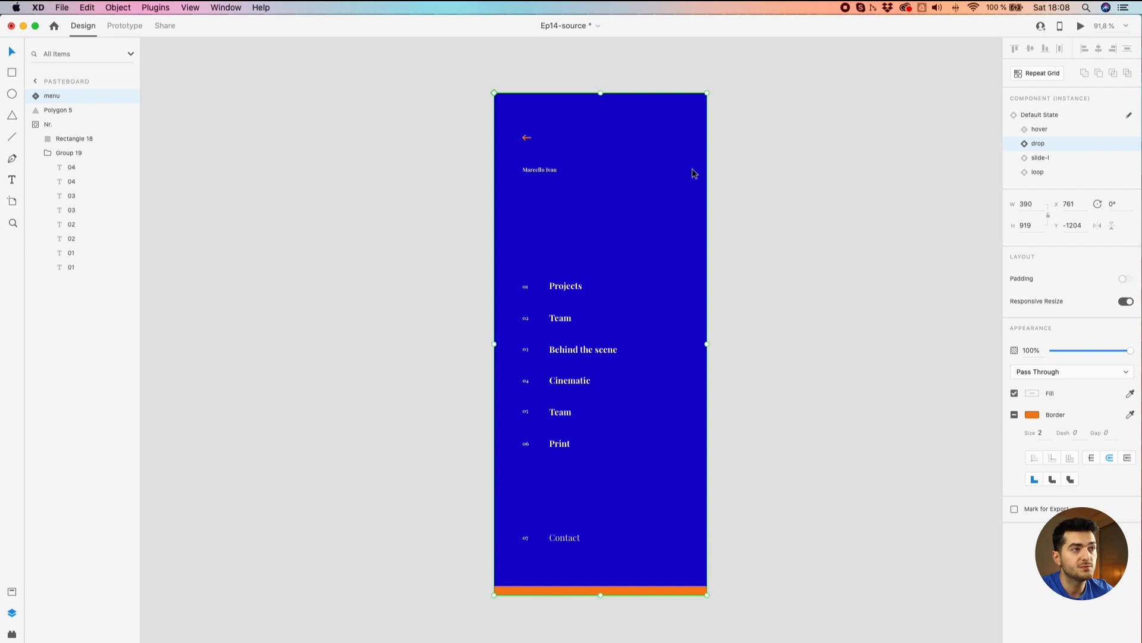
{"action": "double_click", "coordinate": [549, 176]}
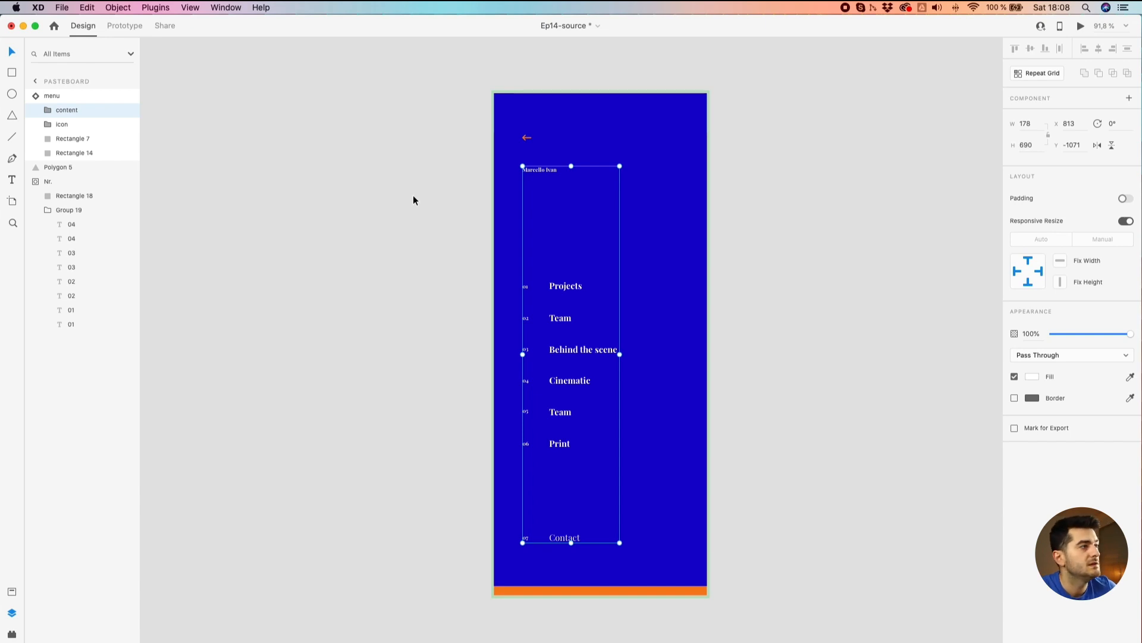
{"action": "left_click", "coordinate": [446, 226]}
{"action": "left_click", "coordinate": [637, 132]}
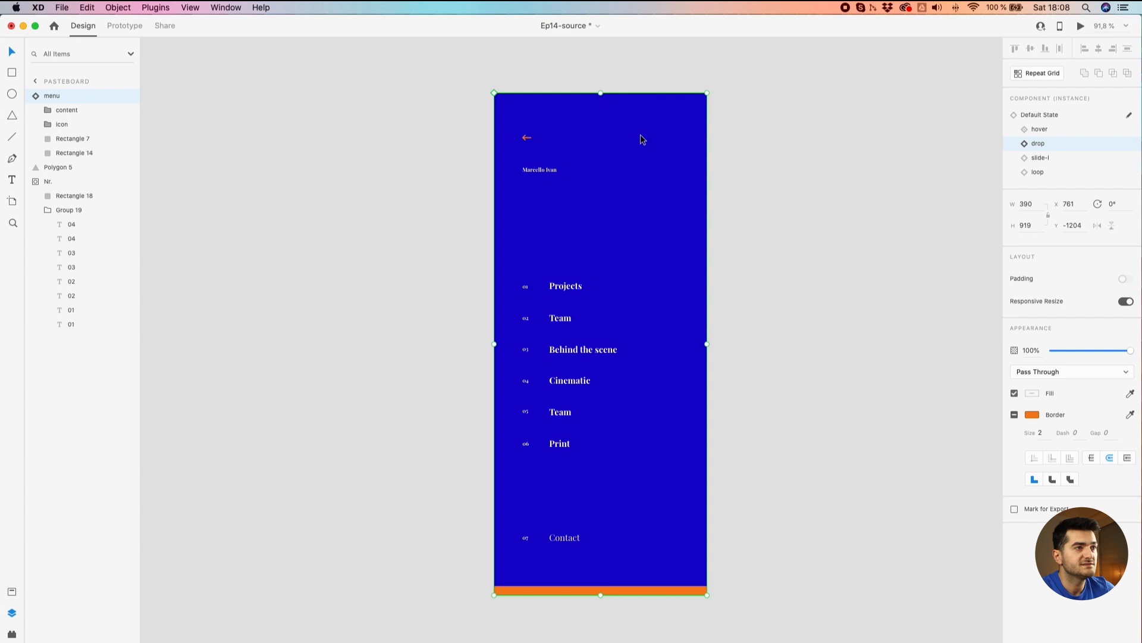
Switch the menu component to its slide-l state and select the content group inside it
{"action": "left_click", "coordinate": [1049, 157]}
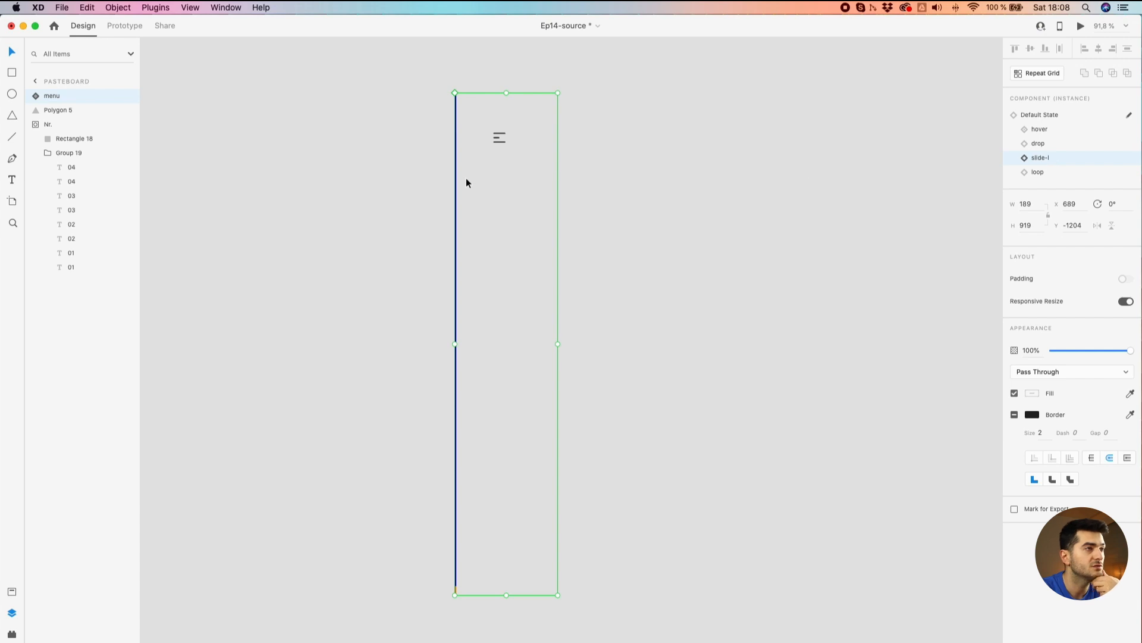
{"action": "scroll", "coordinate": [456, 151], "scroll_direction": "up", "scroll_amount": 2}
{"action": "left_click", "coordinate": [36, 96]}
{"action": "left_click", "coordinate": [67, 113]}
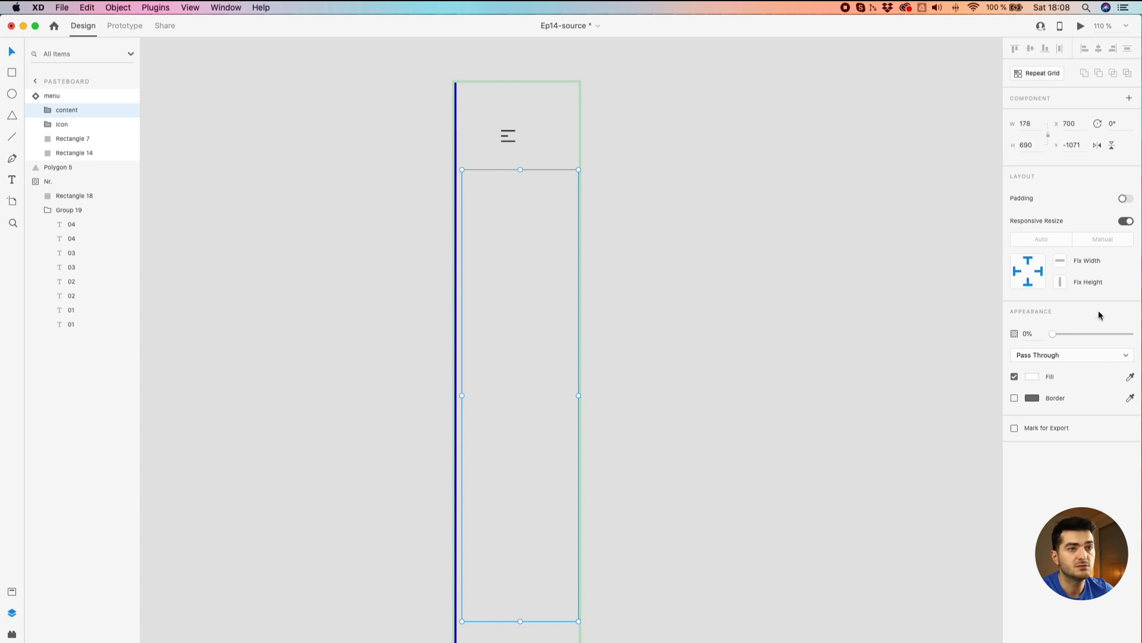
Raise the content group's opacity to 100% to reveal its text in slide-l, and set it back to 0%
{"action": "left_click_drag", "start_coordinate": [1065, 335], "coordinate": [1130, 333]}
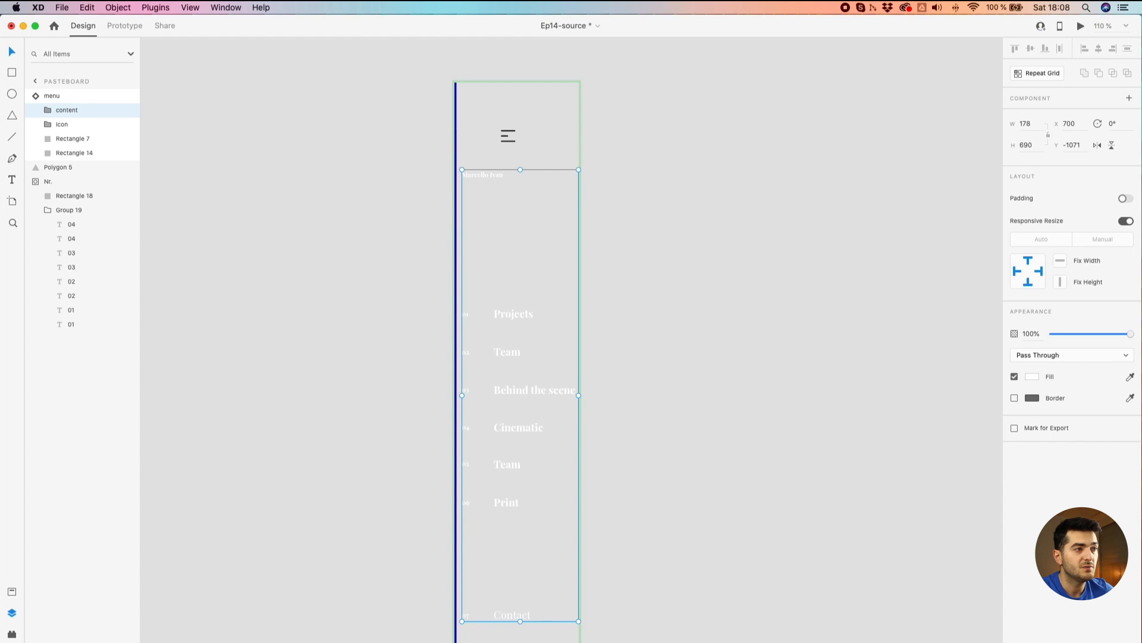
{"action": "left_click_drag", "start_coordinate": [1131, 334], "coordinate": [862, 334]}
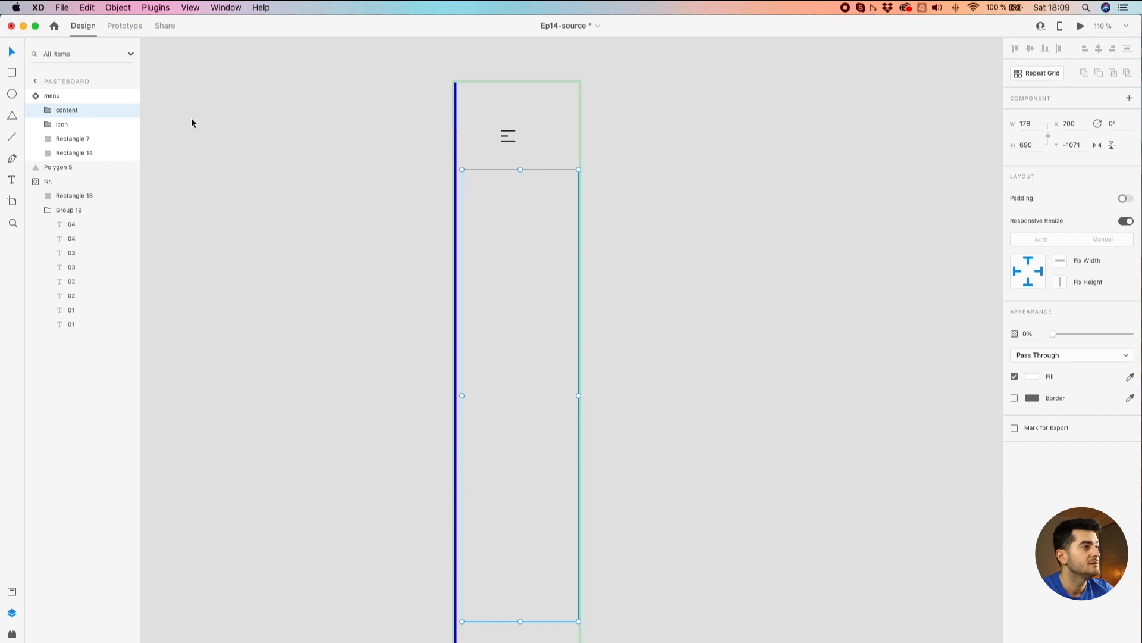
{"action": "left_click_drag", "start_coordinate": [520, 170], "coordinate": [487, 170]}
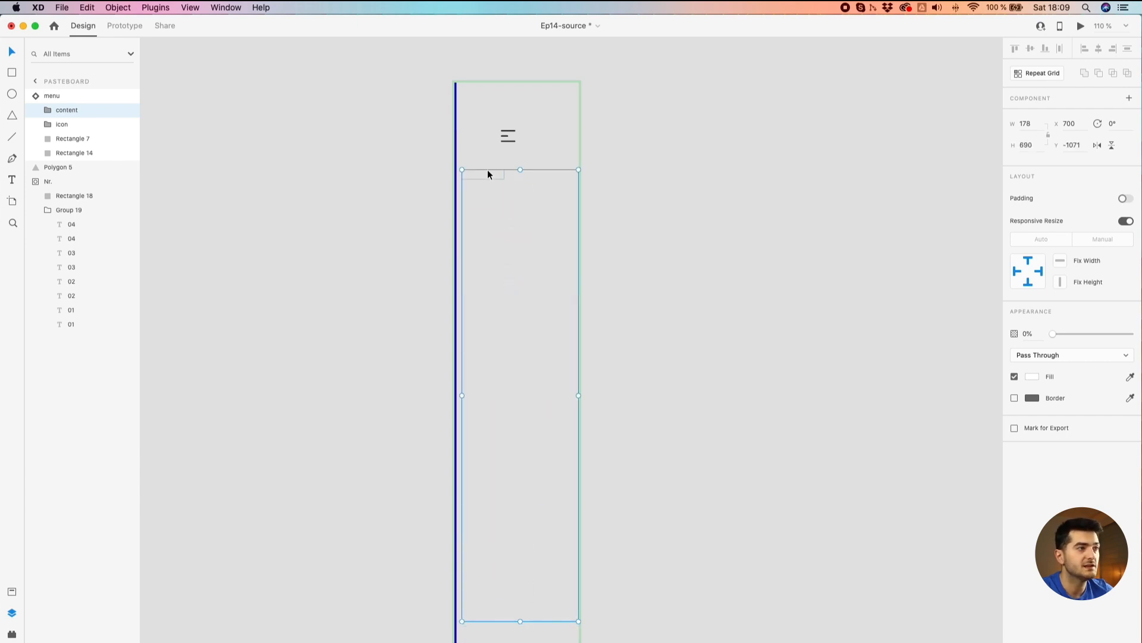
Select the thin blue rectangle and the orange one beneath it in slide-l, and examine how their lower ends overlap
{"action": "left_click", "coordinate": [454, 233]}
{"action": "left_click_drag", "start_coordinate": [457, 286], "coordinate": [477, 110]}
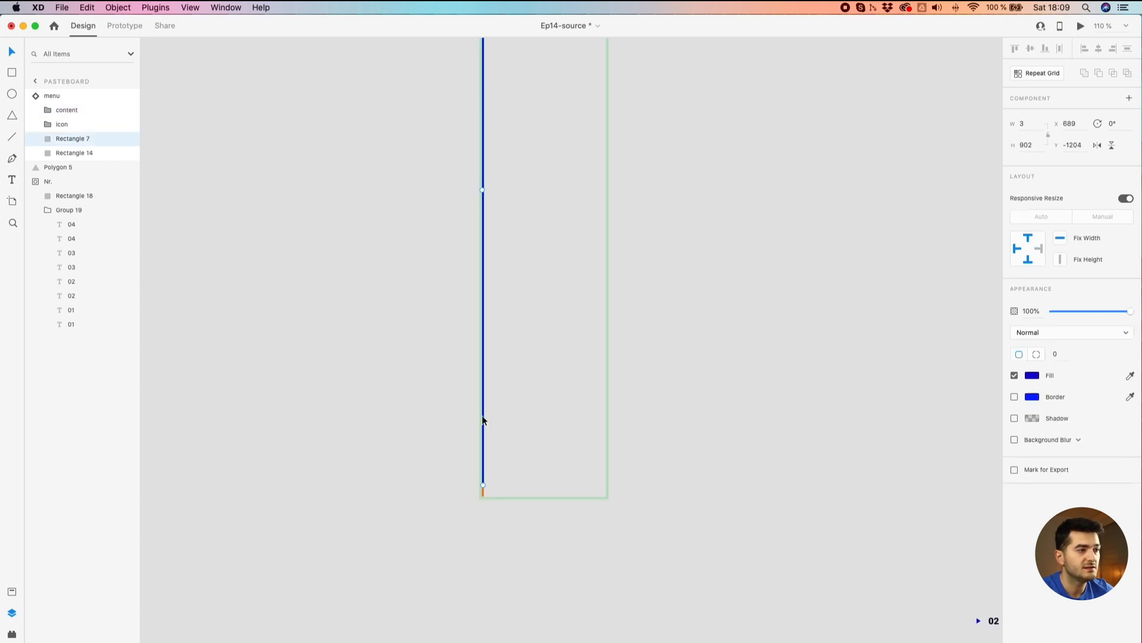
{"action": "scroll", "coordinate": [474, 504], "scroll_direction": "up", "scroll_amount": 5}
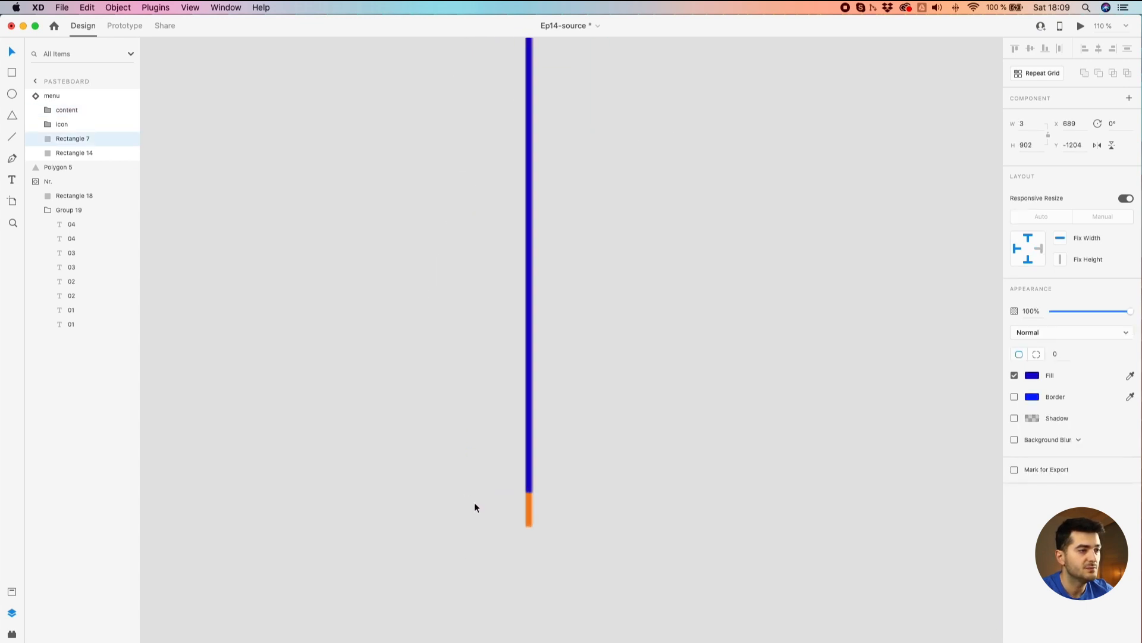
{"action": "left_click", "coordinate": [530, 515]}
{"action": "scroll", "coordinate": [528, 511], "scroll_direction": "up", "scroll_amount": 3}
{"action": "left_click", "coordinate": [532, 460]}
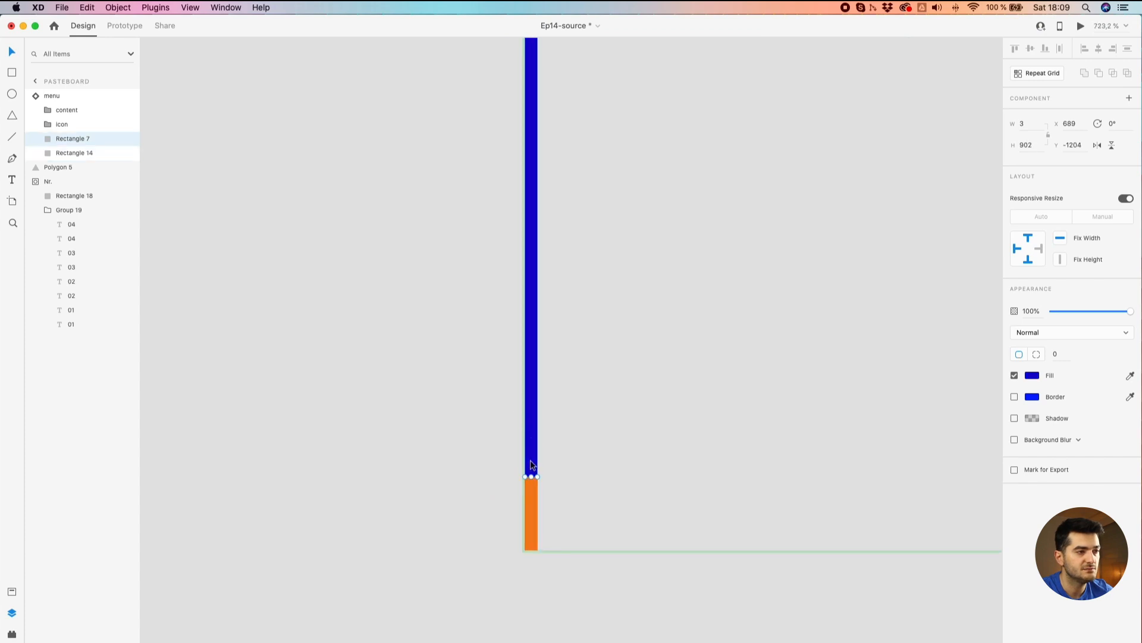
{"action": "left_click", "coordinate": [527, 498]}
{"action": "scroll", "coordinate": [528, 497], "scroll_direction": "down", "scroll_amount": 10}
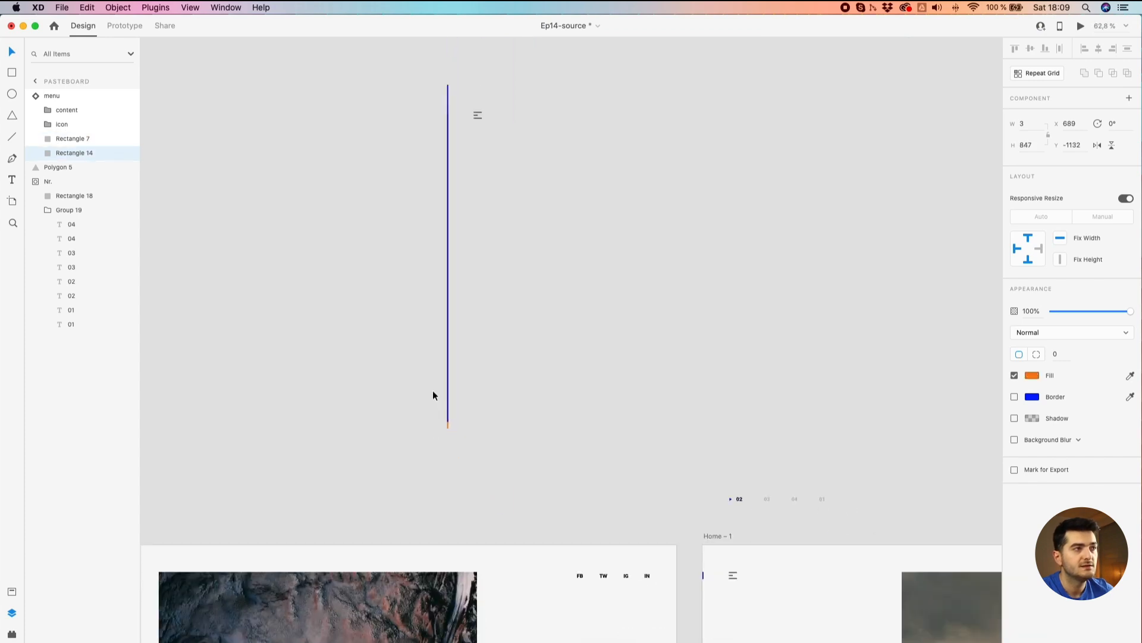
{"action": "left_click", "coordinate": [758, 112]}
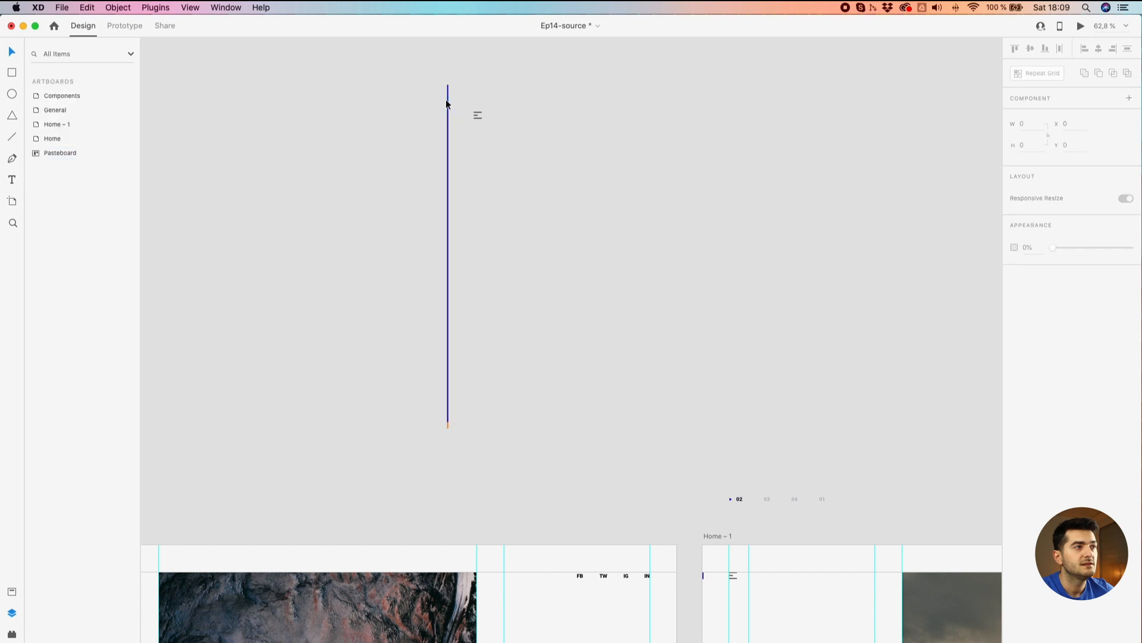
Reselect the whole menu component, switch it to its loop state and compare that with the default state
{"action": "scroll", "coordinate": [445, 100], "scroll_direction": "up", "scroll_amount": 3}
{"action": "double_click", "coordinate": [446, 102]}
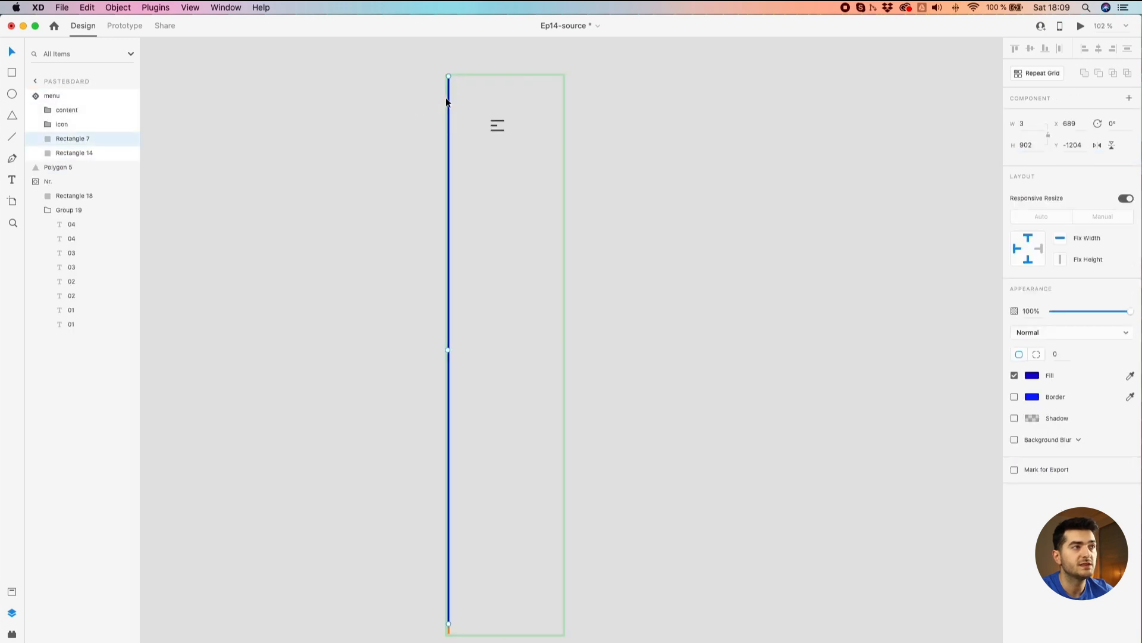
{"action": "left_click", "coordinate": [485, 142]}
{"action": "left_click", "coordinate": [493, 122]}
{"action": "left_click", "coordinate": [1040, 172]}
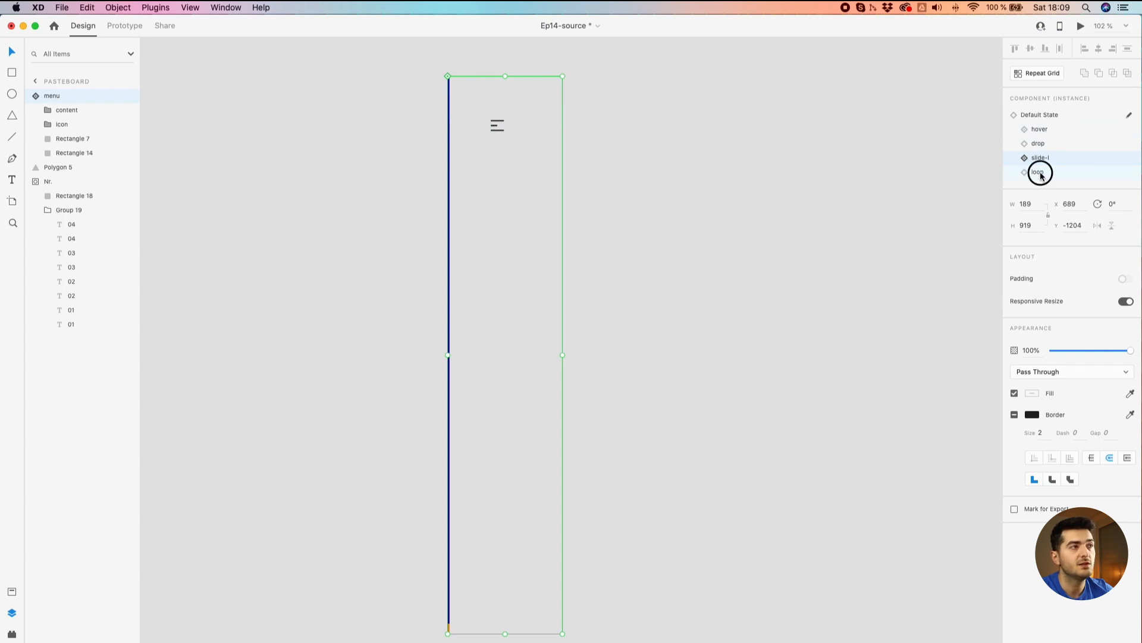
{"action": "scroll", "coordinate": [502, 150], "scroll_direction": "up", "scroll_amount": 10}
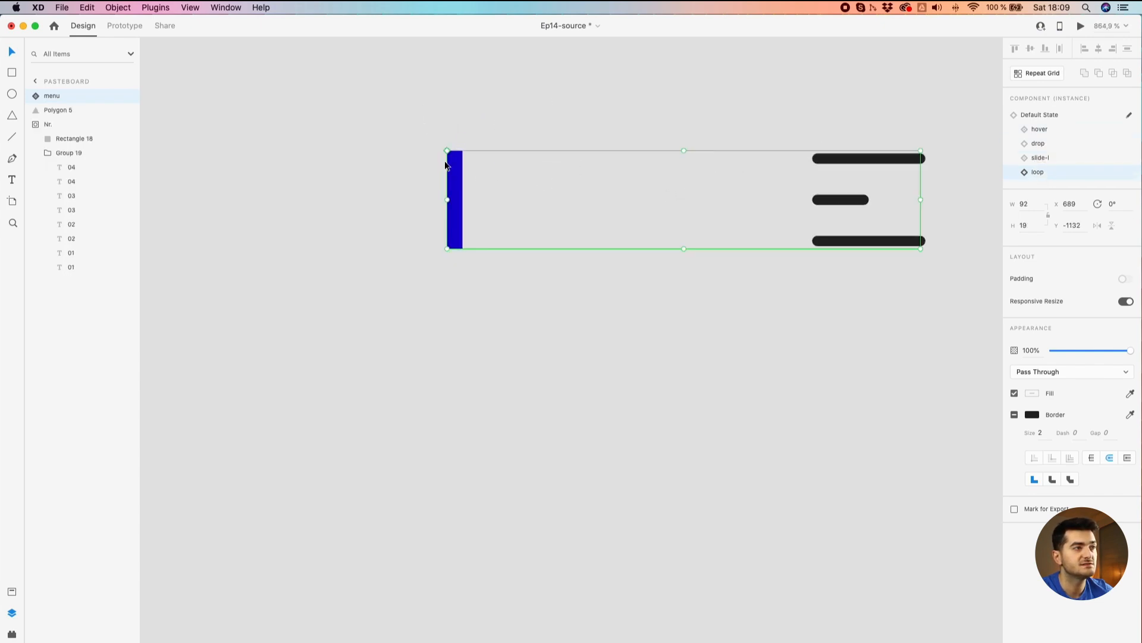
{"action": "left_click", "coordinate": [1057, 116]}
{"action": "left_click", "coordinate": [1029, 172]}
{"action": "left_click", "coordinate": [1027, 118]}
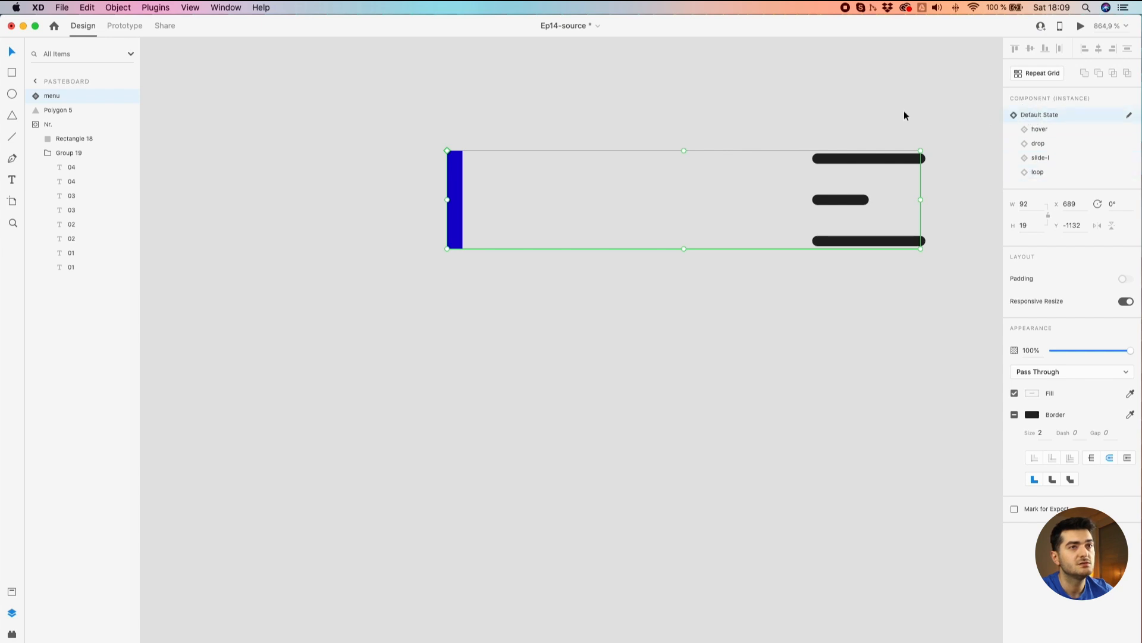
Switch the menu component to hover and on to drop, and examine the full blue menu panel with its links
{"action": "left_click", "coordinate": [1035, 129]}
{"action": "left_click_drag", "start_coordinate": [796, 113], "coordinate": [361, 111]}
{"action": "scroll", "coordinate": [480, 126], "scroll_direction": "down", "scroll_amount": 4}
{"action": "left_click_drag", "start_coordinate": [599, 95], "coordinate": [392, 142]}
{"action": "left_click", "coordinate": [1025, 145]}
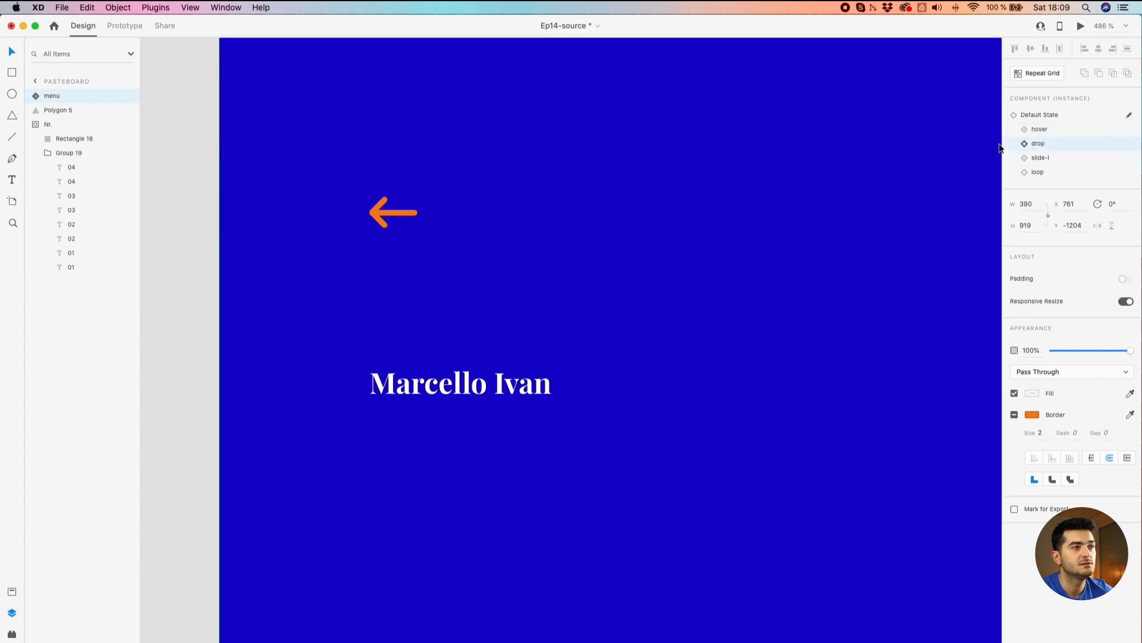
{"action": "scroll", "coordinate": [811, 153], "scroll_direction": "down", "scroll_amount": 5}
{"action": "left_click_drag", "start_coordinate": [833, 161], "coordinate": [679, 69]}
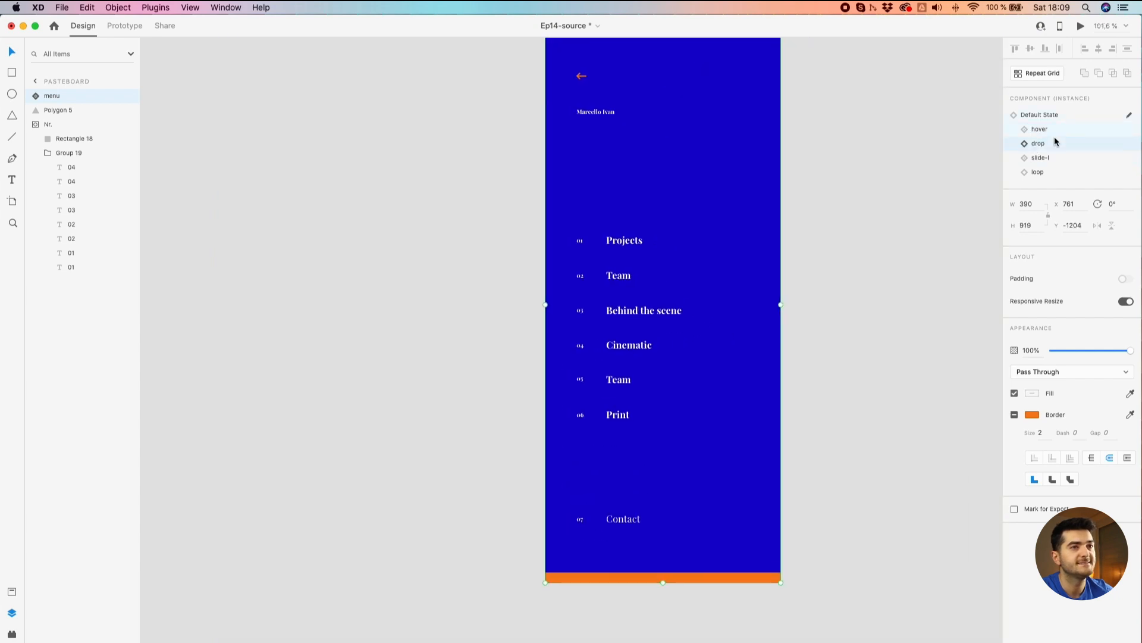
Cycle the menu component through slide-l, loop, default and drop, finishing on slide-l, to review the state sequence
{"action": "left_click", "coordinate": [1036, 158]}
{"action": "left_click", "coordinate": [1037, 172]}
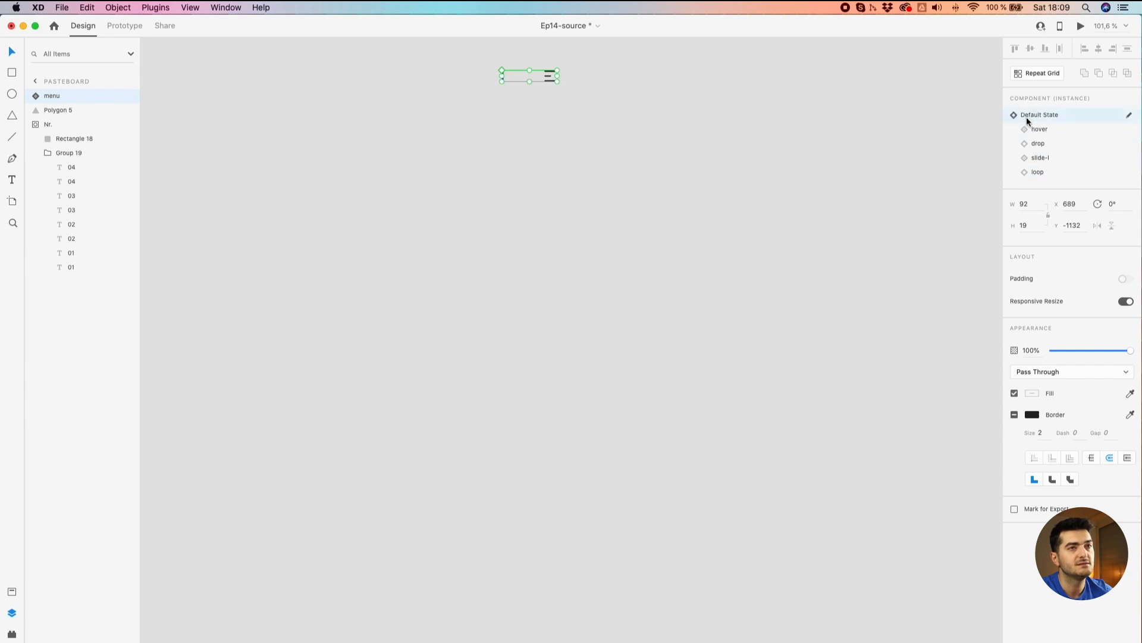
{"action": "left_click", "coordinate": [1032, 144]}
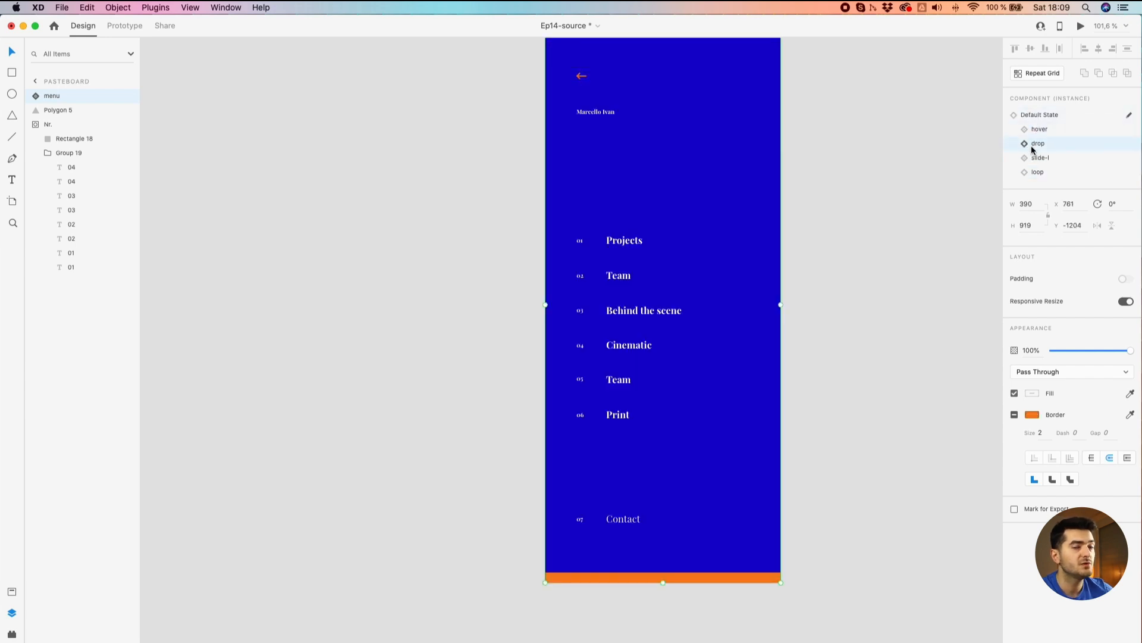
{"action": "left_click", "coordinate": [1035, 158]}
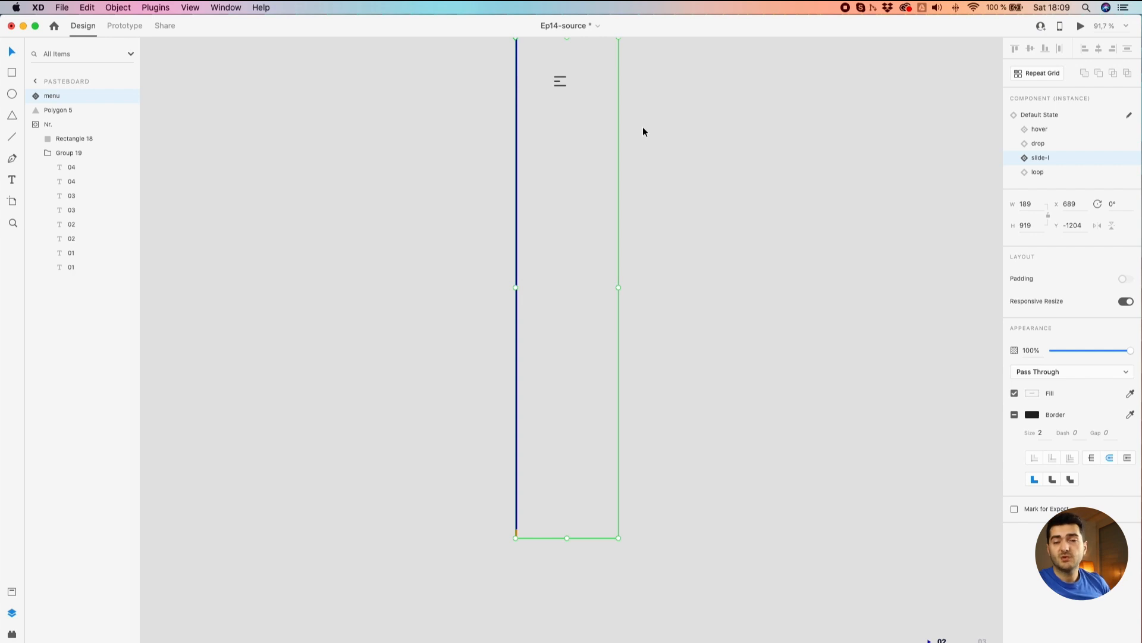
{"action": "scroll", "coordinate": [644, 130], "scroll_direction": "right", "scroll_amount": 1}
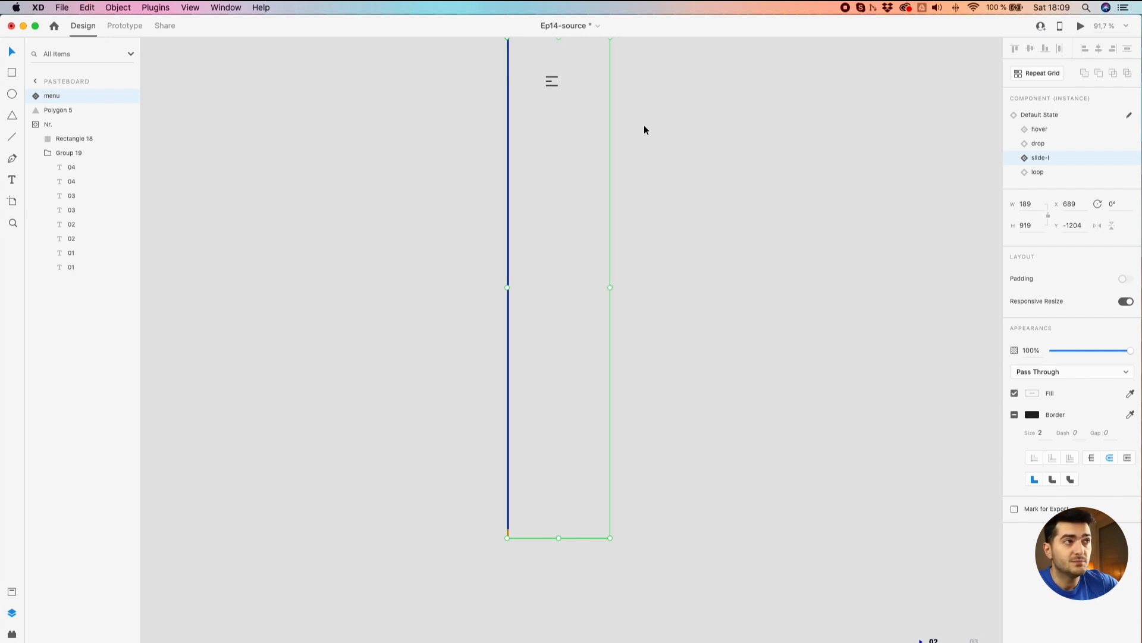
{"action": "scroll", "coordinate": [647, 177], "scroll_direction": "up", "scroll_amount": 3}
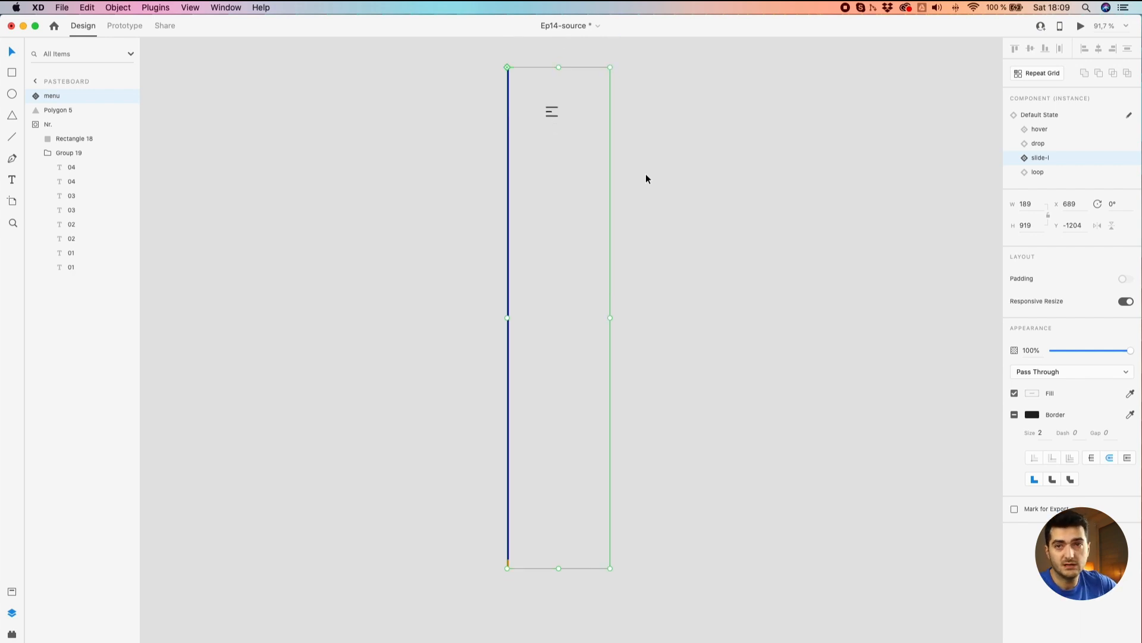
Delete the menu component instance from the pasteboard above the artboards
{"action": "left_click", "coordinate": [359, 141]}
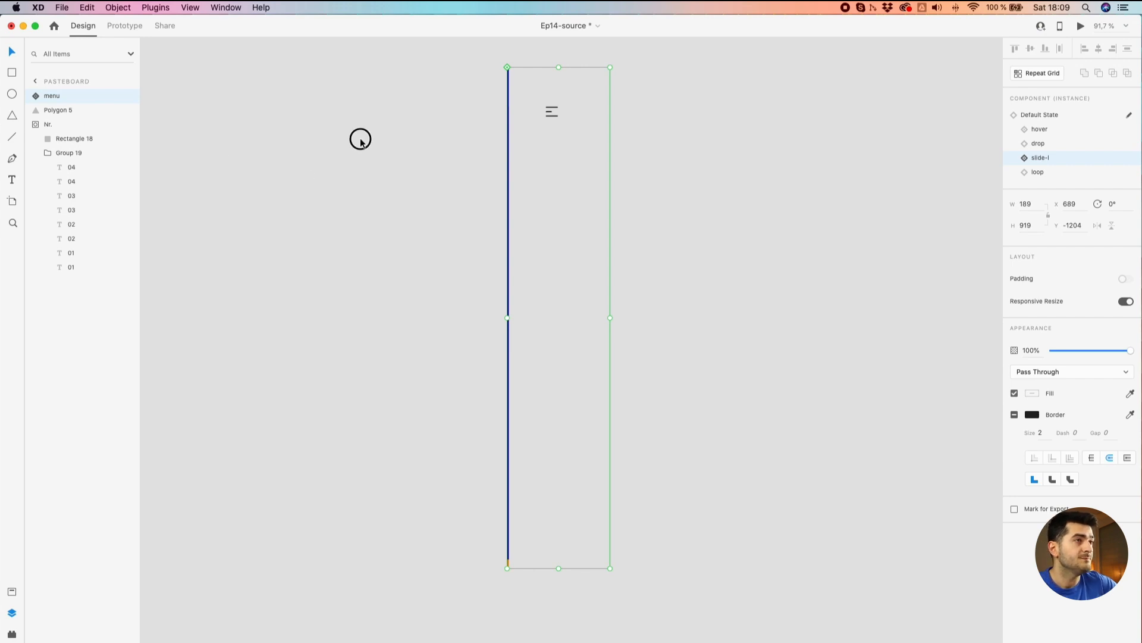
{"action": "left_click", "coordinate": [552, 110]}
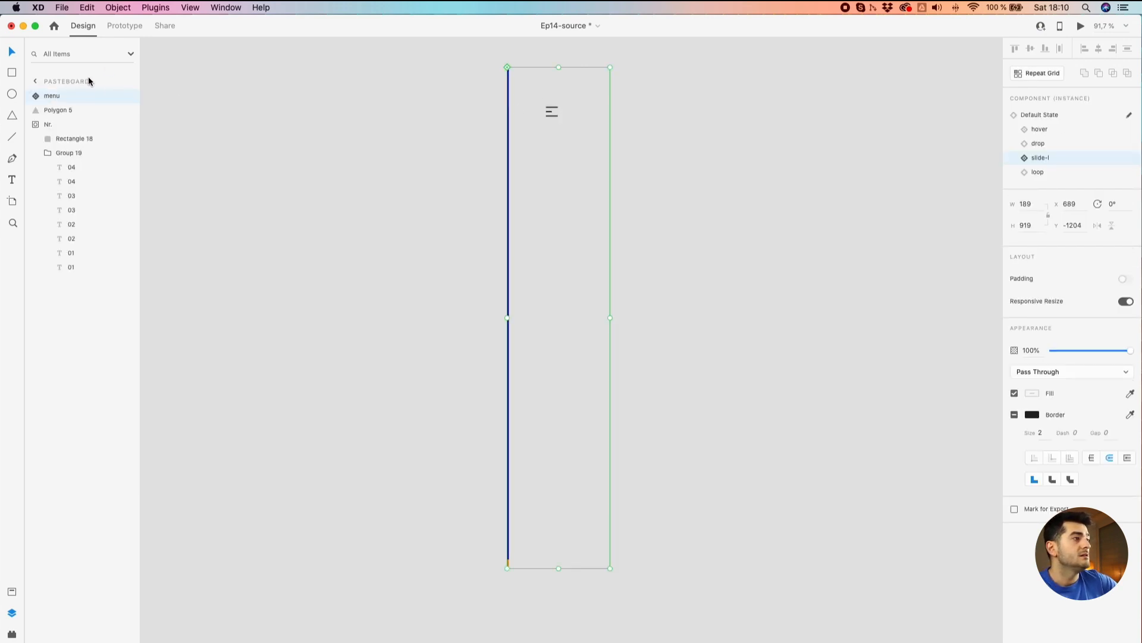
{"action": "left_click_drag", "start_coordinate": [461, 92], "coordinate": [644, 149]}
{"action": "key", "text": "Delete"}
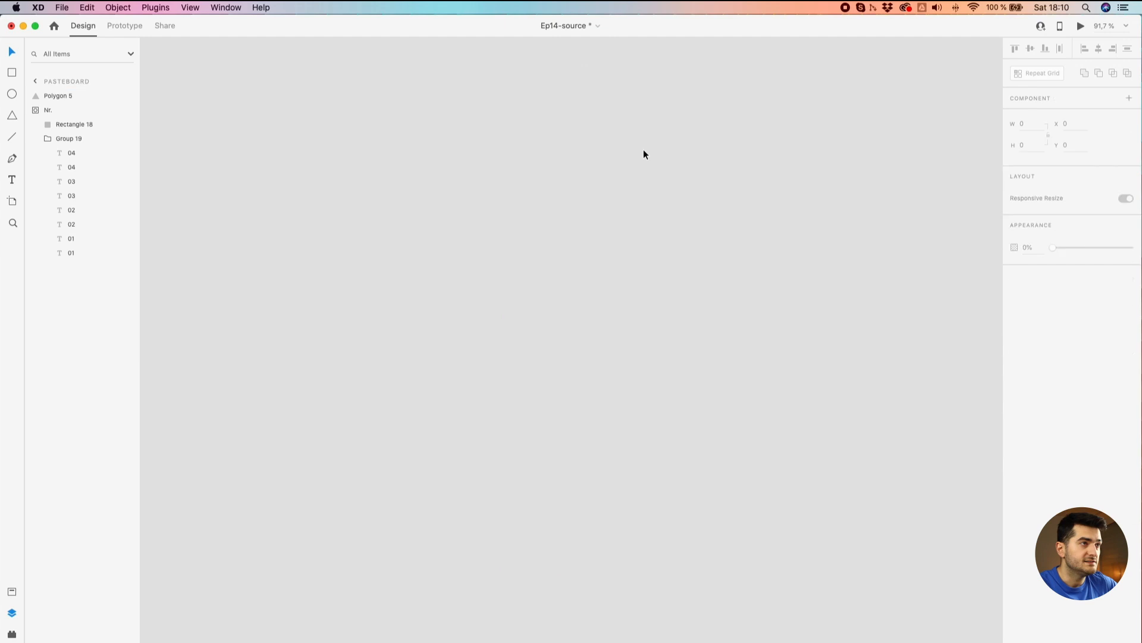
Select the Home artboard and start the prototype preview from it
{"action": "scroll", "coordinate": [644, 150], "scroll_direction": "down", "scroll_amount": 10}
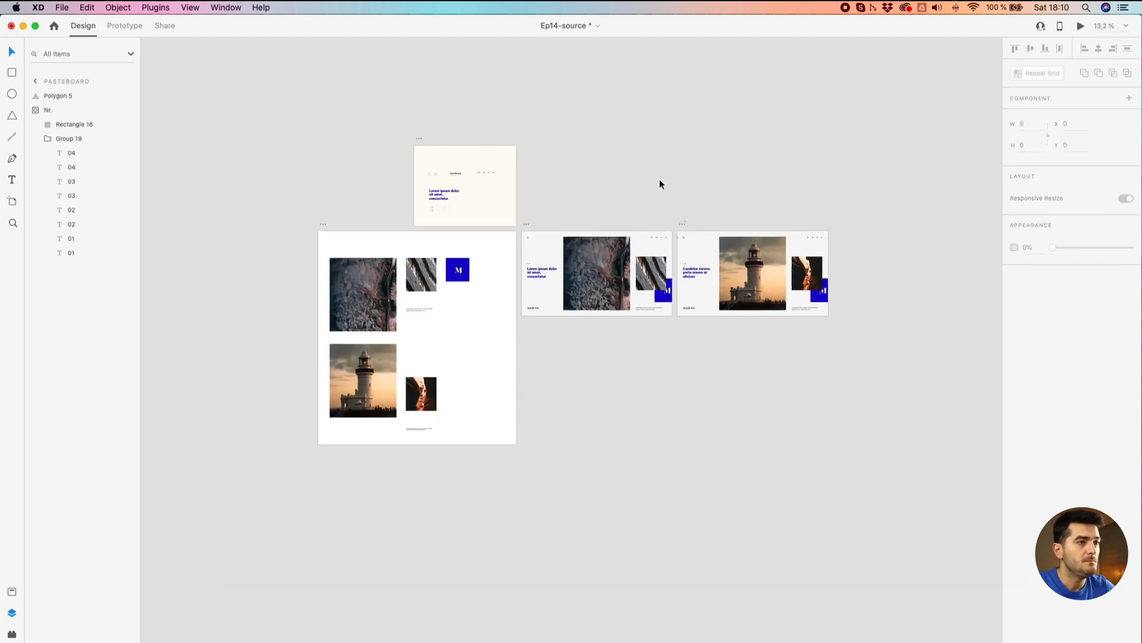
{"action": "scroll", "coordinate": [684, 234], "scroll_direction": "up", "scroll_amount": 4}
{"action": "left_click", "coordinate": [412, 234]}
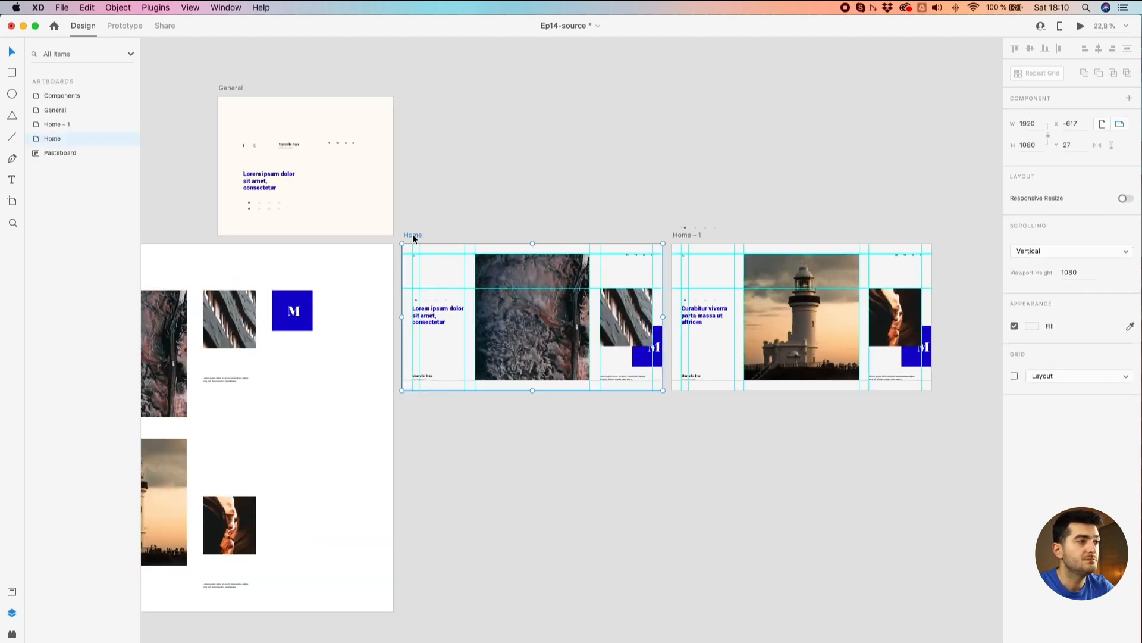
{"action": "left_click", "coordinate": [1082, 26]}
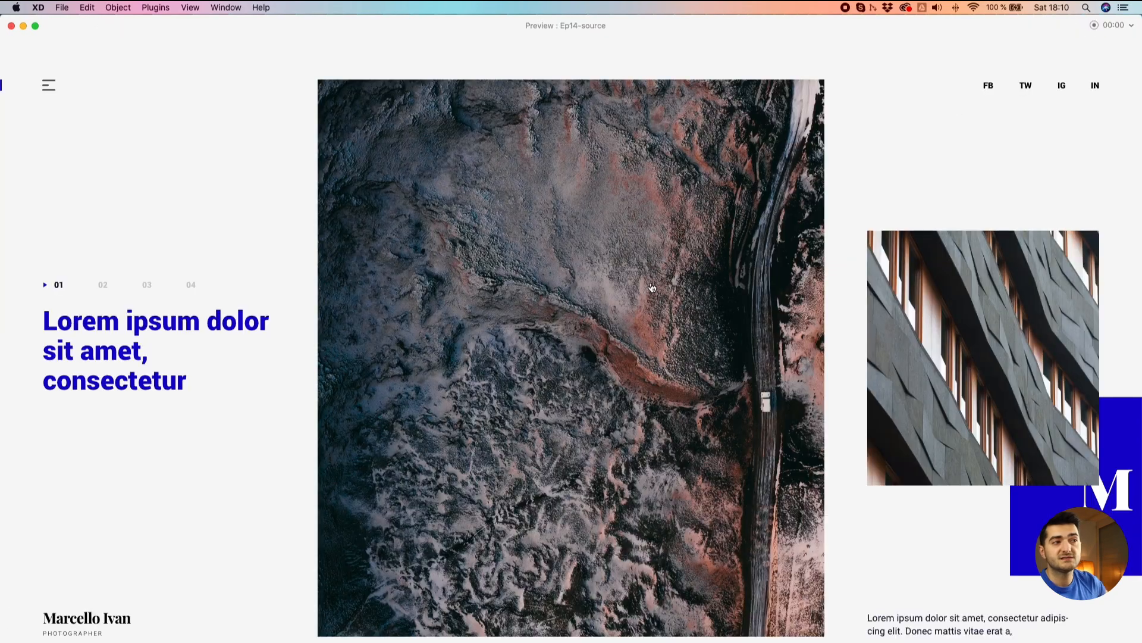
Advance the previewed slider to slide 02 and try navigating to other slides by dragging, keyboard and slide numbers
{"action": "left_click", "coordinate": [675, 172]}
{"action": "left_click_drag", "start_coordinate": [674, 173], "coordinate": [716, 4]}
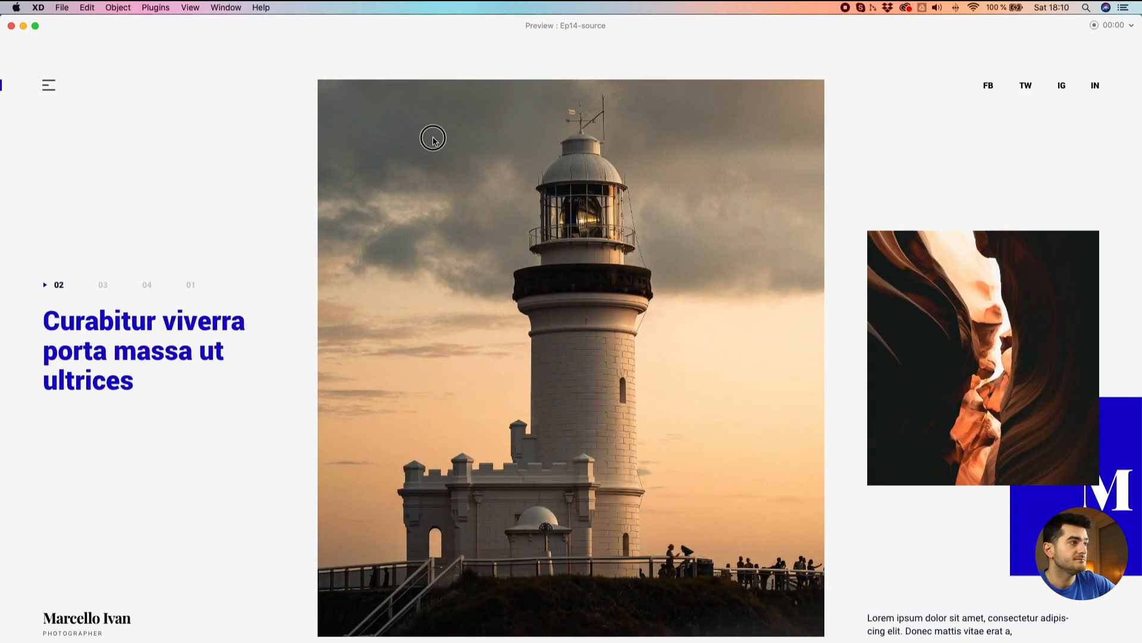
{"action": "left_click", "coordinate": [617, 155]}
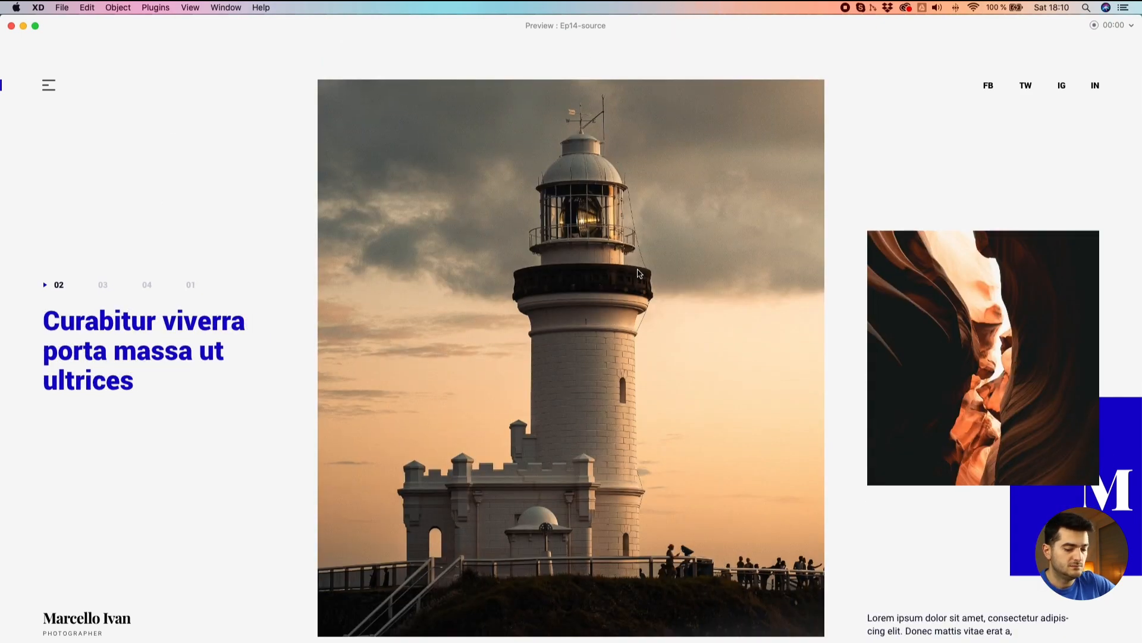
{"action": "key", "text": "Left"}
{"action": "key", "text": "Left"}
{"action": "left_click", "coordinate": [103, 287]}
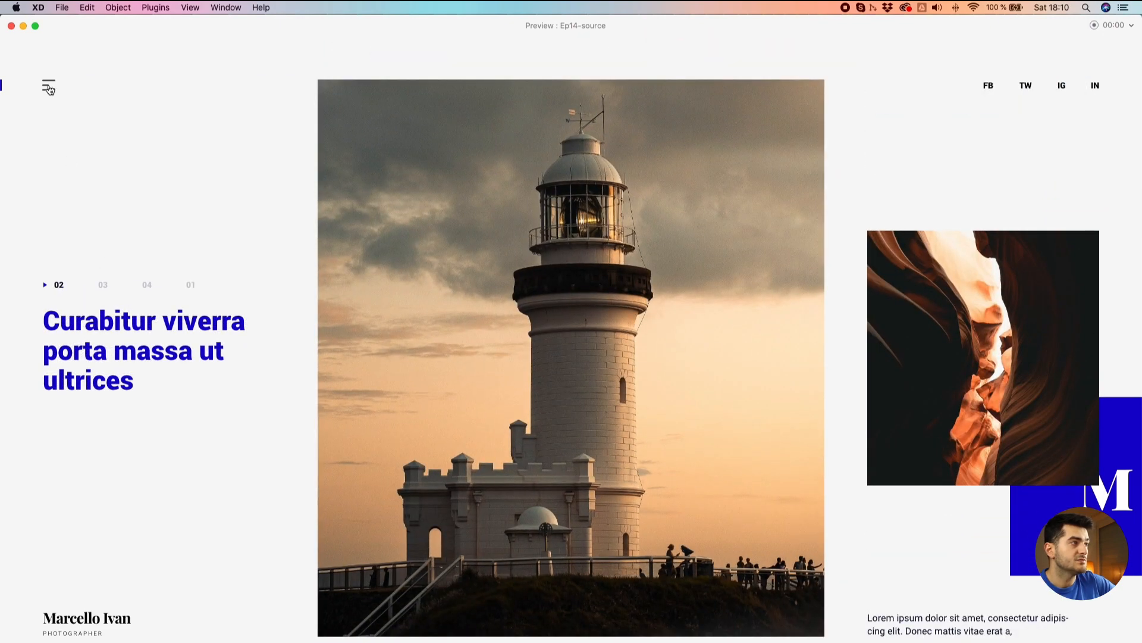
Test opening and closing the hamburger menu on slide 02 to check its drop and slide animations, and close the preview
{"action": "left_click", "coordinate": [49, 88]}
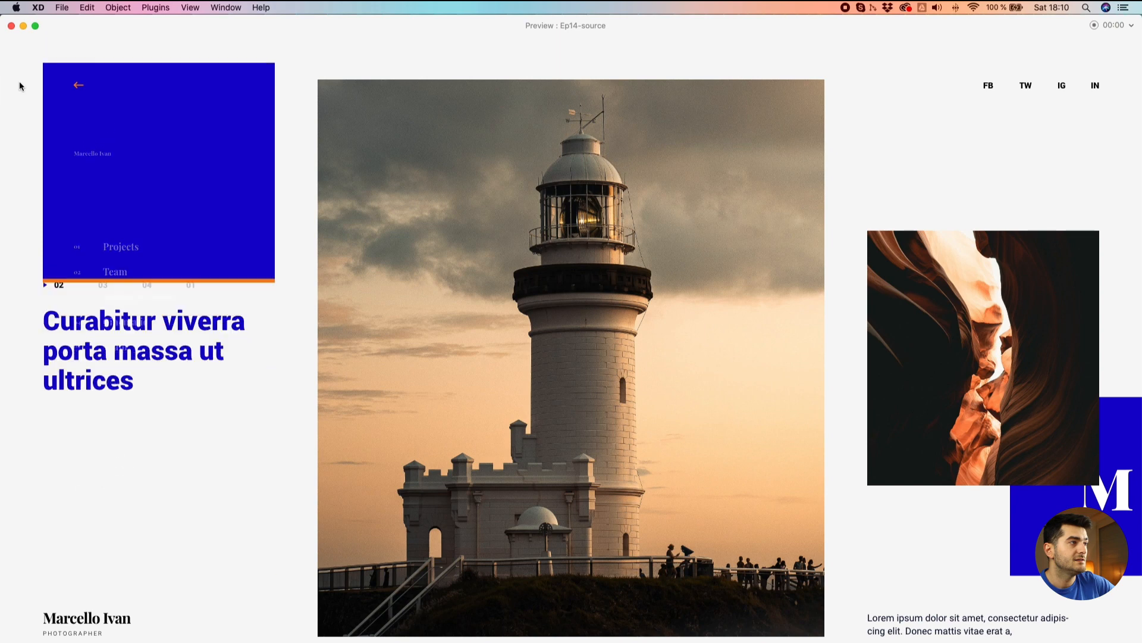
{"action": "mouse_move", "coordinate": [51, 88]}
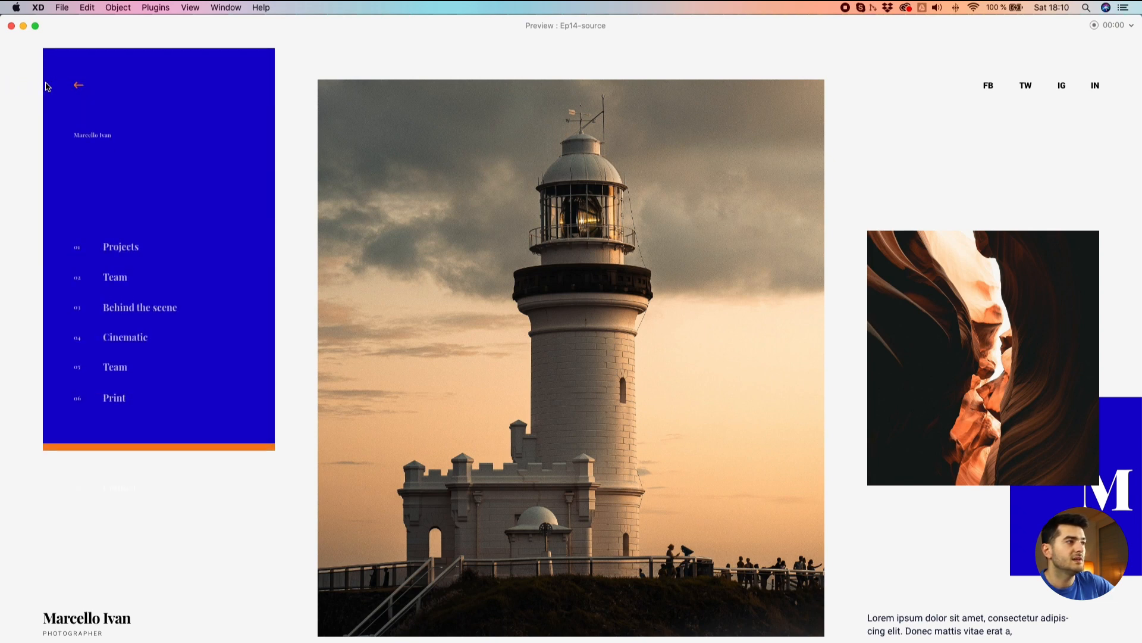
{"action": "left_click", "coordinate": [52, 85]}
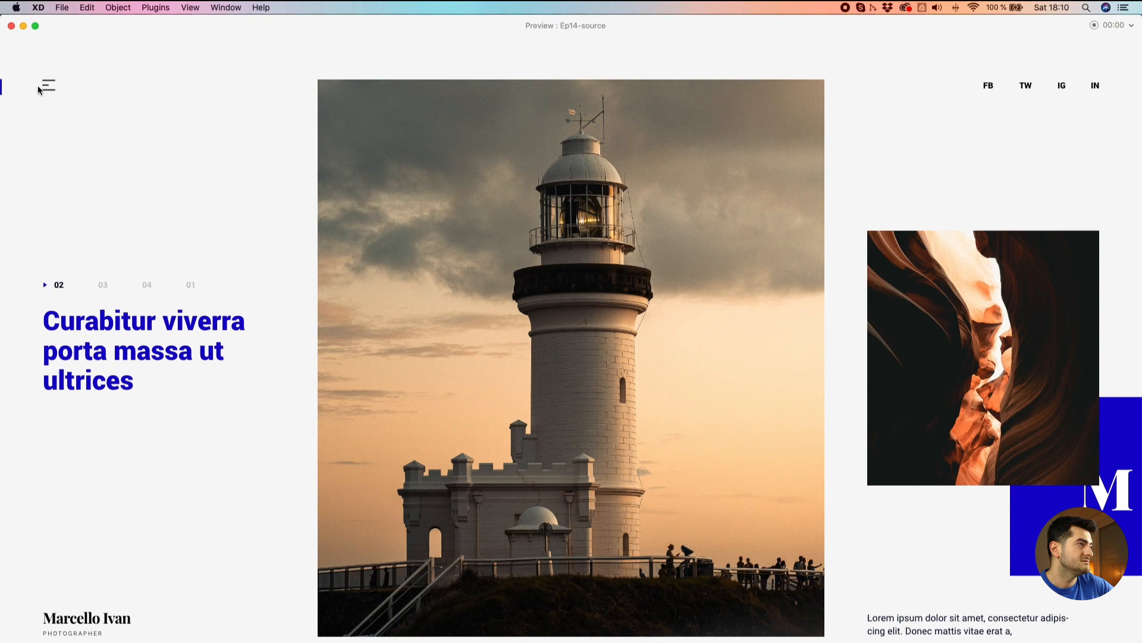
{"action": "left_click", "coordinate": [43, 85]}
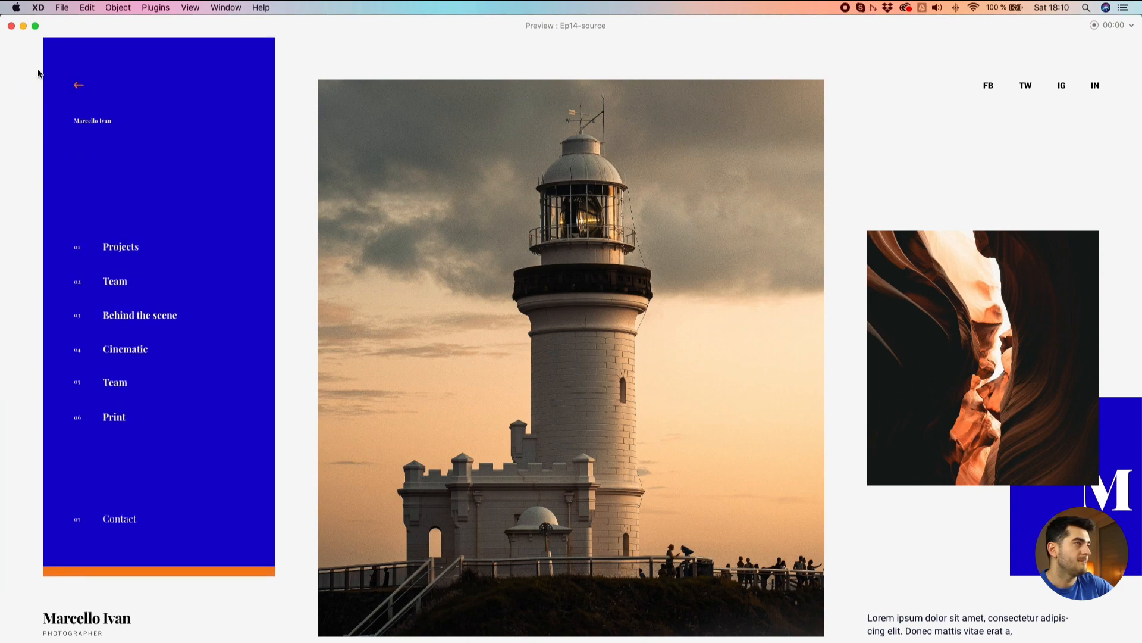
{"action": "left_click", "coordinate": [11, 26]}
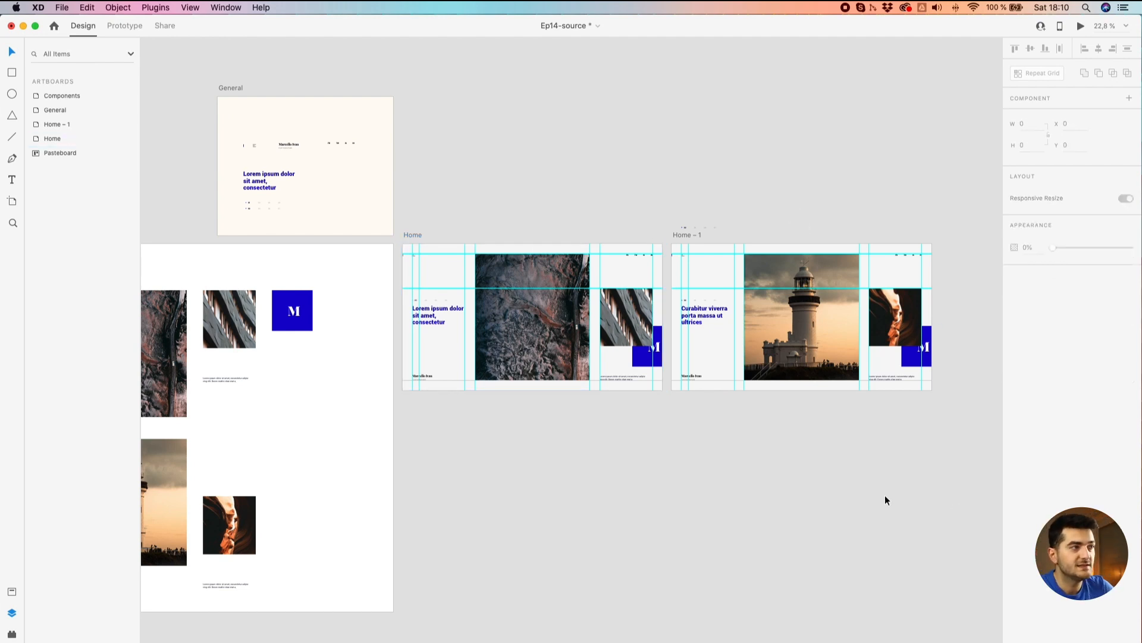
Restart the preview from the Home artboard on slide 01
{"action": "left_click", "coordinate": [408, 234]}
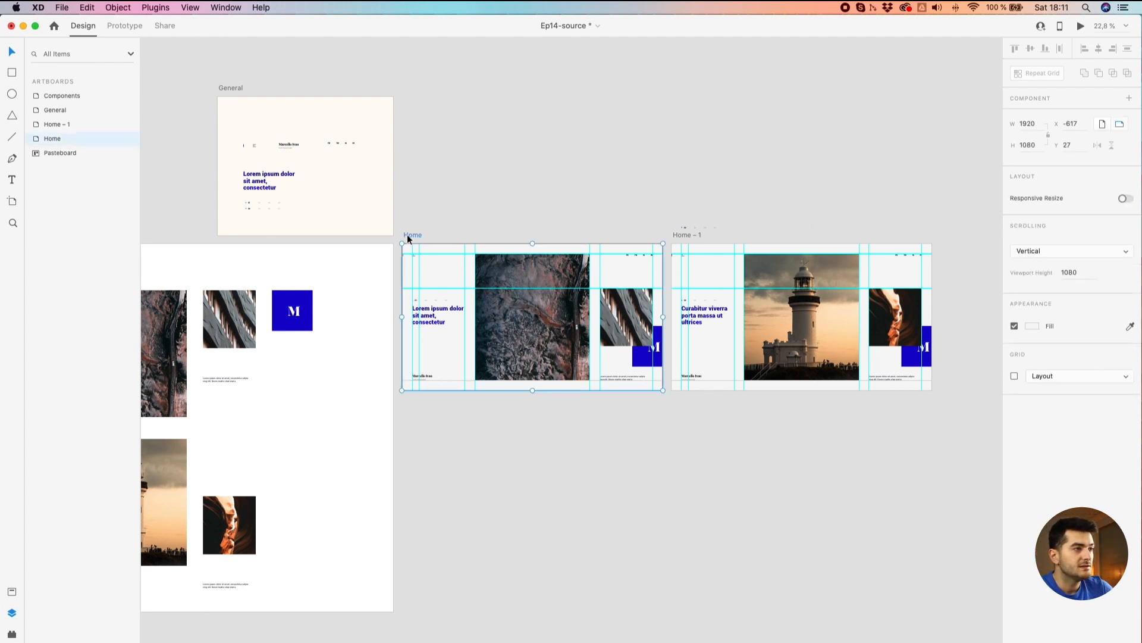
{"action": "left_click", "coordinate": [1080, 27]}
{"action": "left_click_drag", "start_coordinate": [672, 537], "coordinate": [649, 196]}
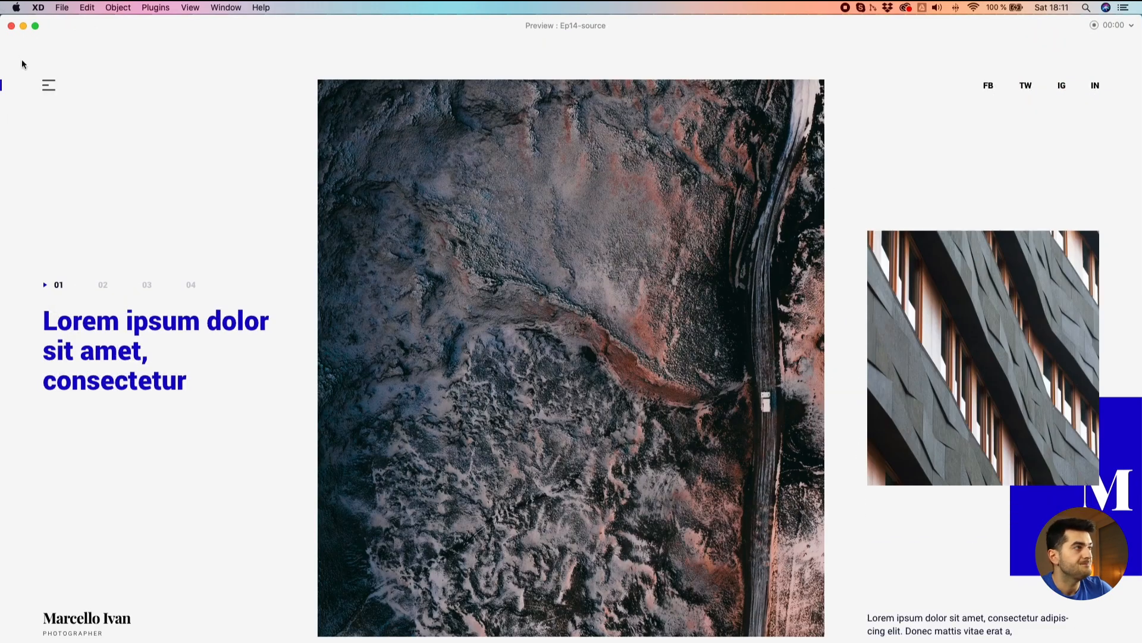
Close the preview and delete the stray slide numbers on the pasteboard above the Home – 1 artboard
{"action": "left_click", "coordinate": [12, 28]}
{"action": "left_click", "coordinate": [627, 325]}
{"action": "scroll", "coordinate": [625, 340], "scroll_direction": "up", "scroll_amount": 5}
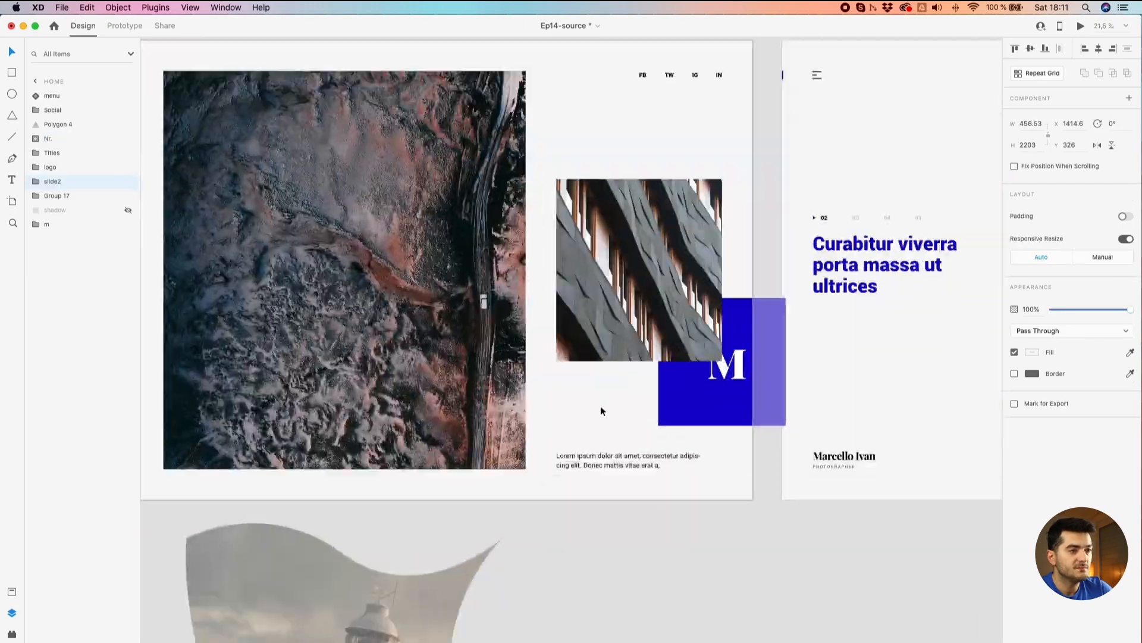
{"action": "scroll", "coordinate": [605, 464], "scroll_direction": "down", "scroll_amount": 5}
{"action": "left_click", "coordinate": [684, 299]}
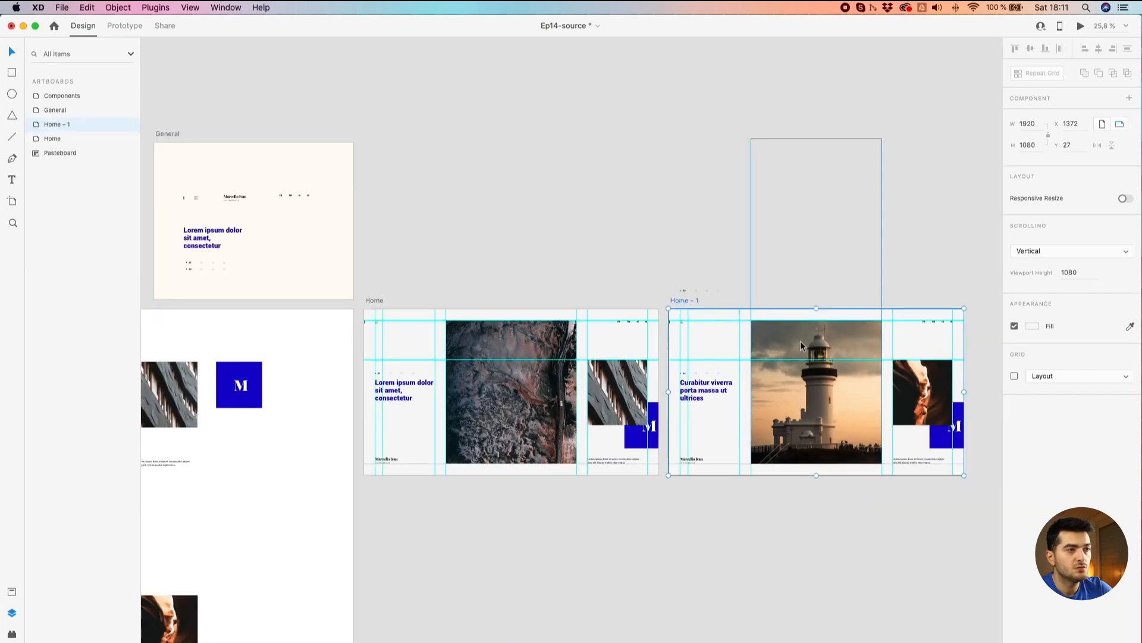
{"action": "left_click_drag", "start_coordinate": [727, 278], "coordinate": [664, 294]}
{"action": "key", "text": "Delete"}
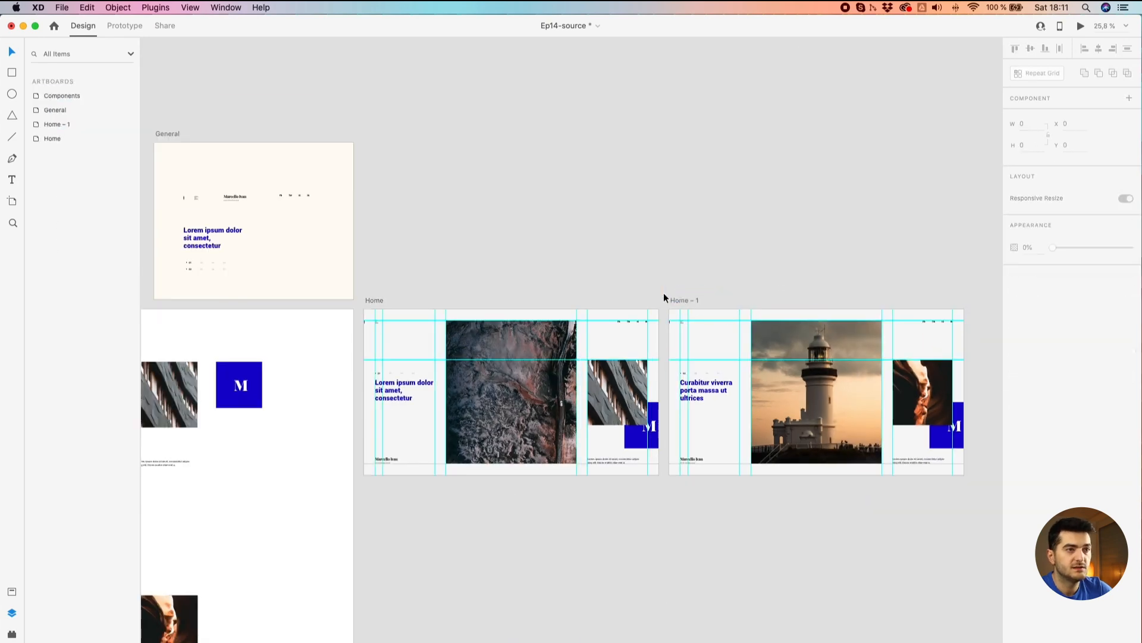
Set the opacity of the off-canvas description text above the Home – 1 artboard to 0%
{"action": "double_click", "coordinate": [929, 399]}
{"action": "left_click", "coordinate": [931, 224]}
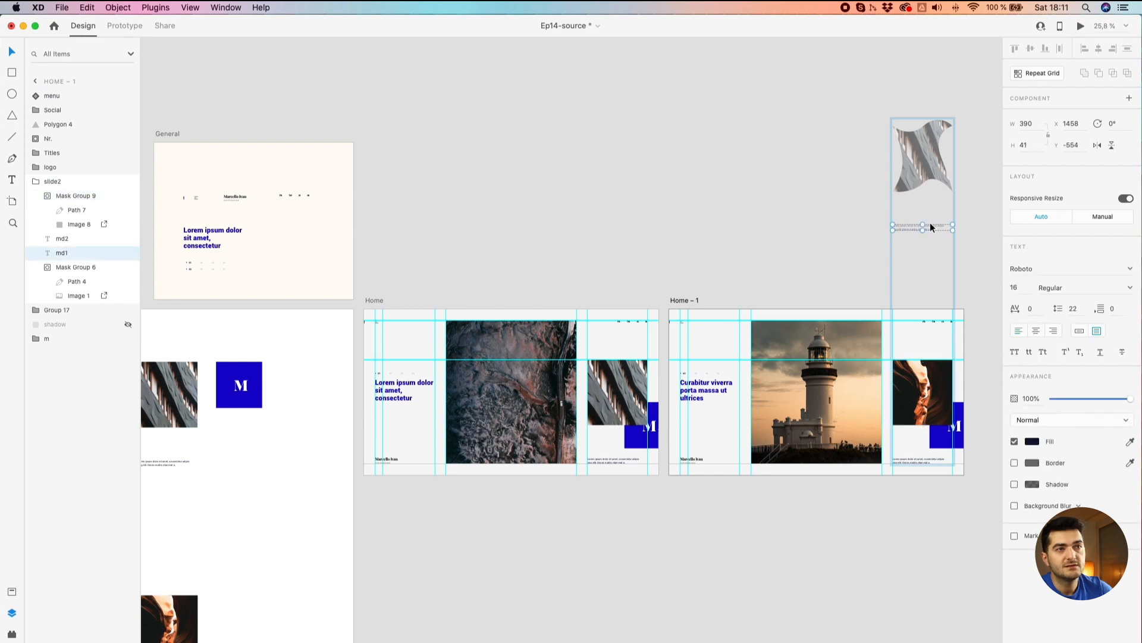
{"action": "scroll", "coordinate": [930, 223], "scroll_direction": "up", "scroll_amount": 3}
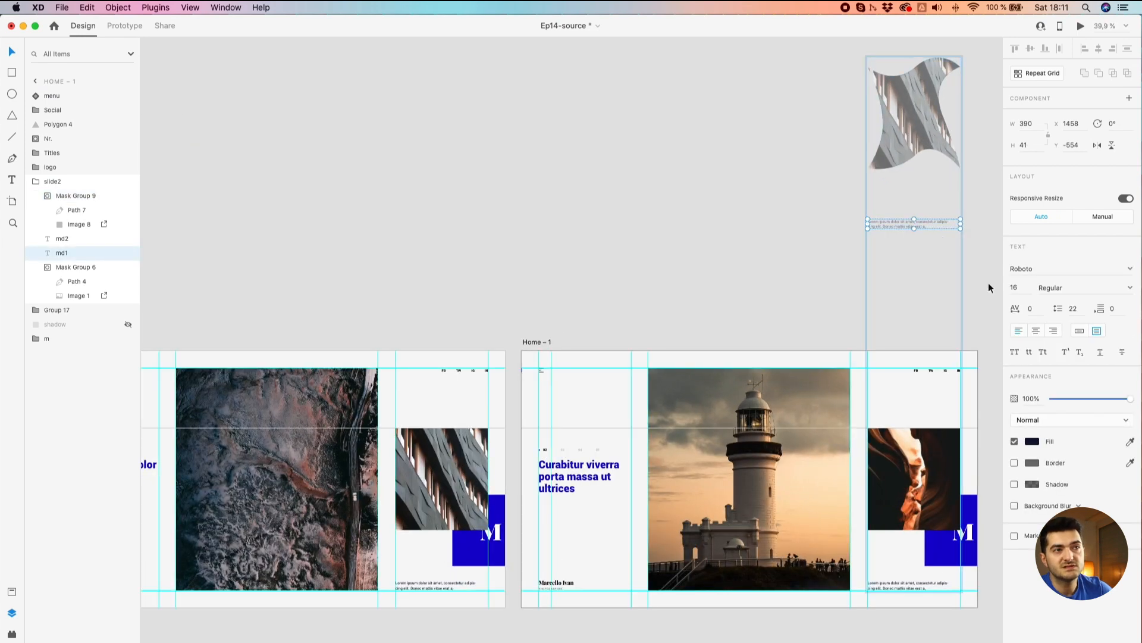
{"action": "left_click_drag", "start_coordinate": [1085, 399], "coordinate": [1053, 398]}
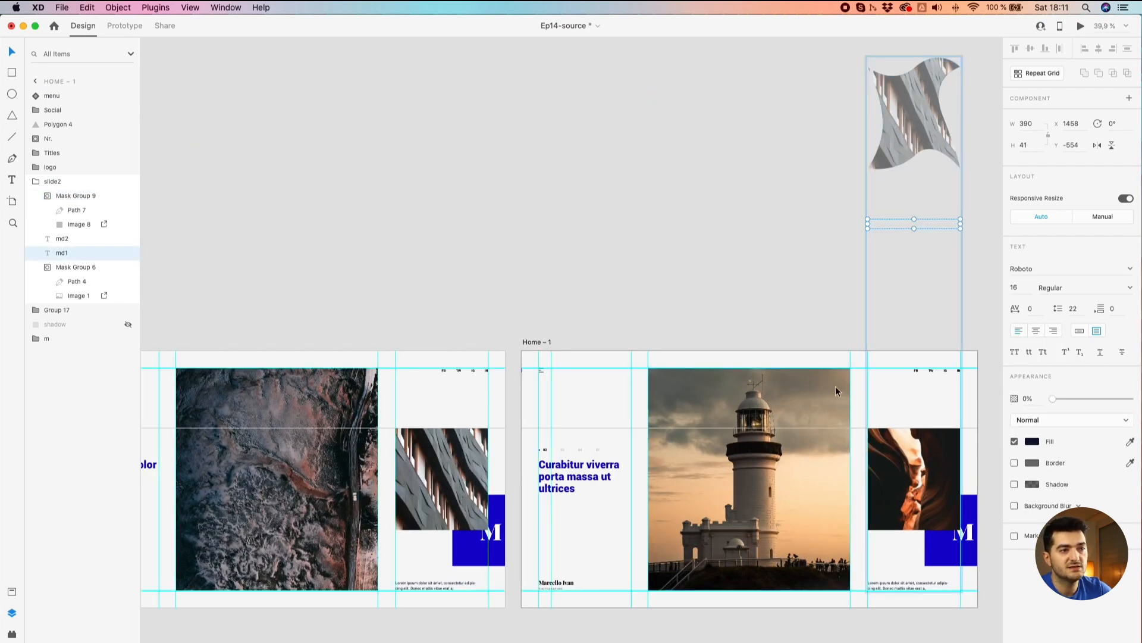
Lower the opacity of the off-canvas md2 description text below the Home artboard
{"action": "left_click_drag", "start_coordinate": [814, 329], "coordinate": [683, 131]}
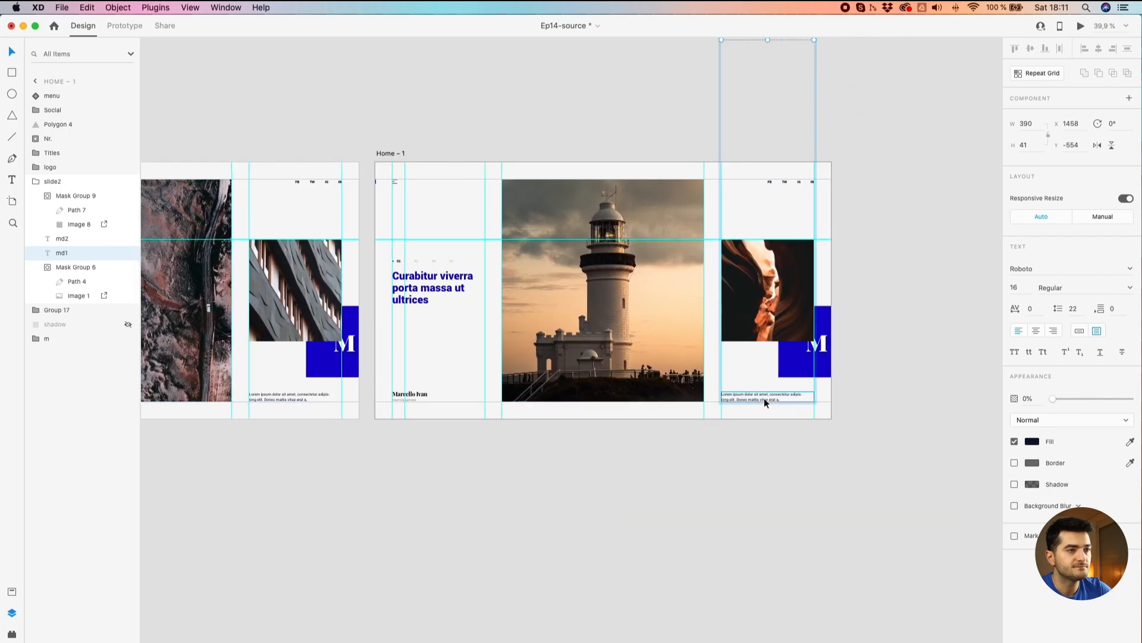
{"action": "left_click", "coordinate": [264, 304]}
{"action": "left_click_drag", "start_coordinate": [272, 419], "coordinate": [421, 105]}
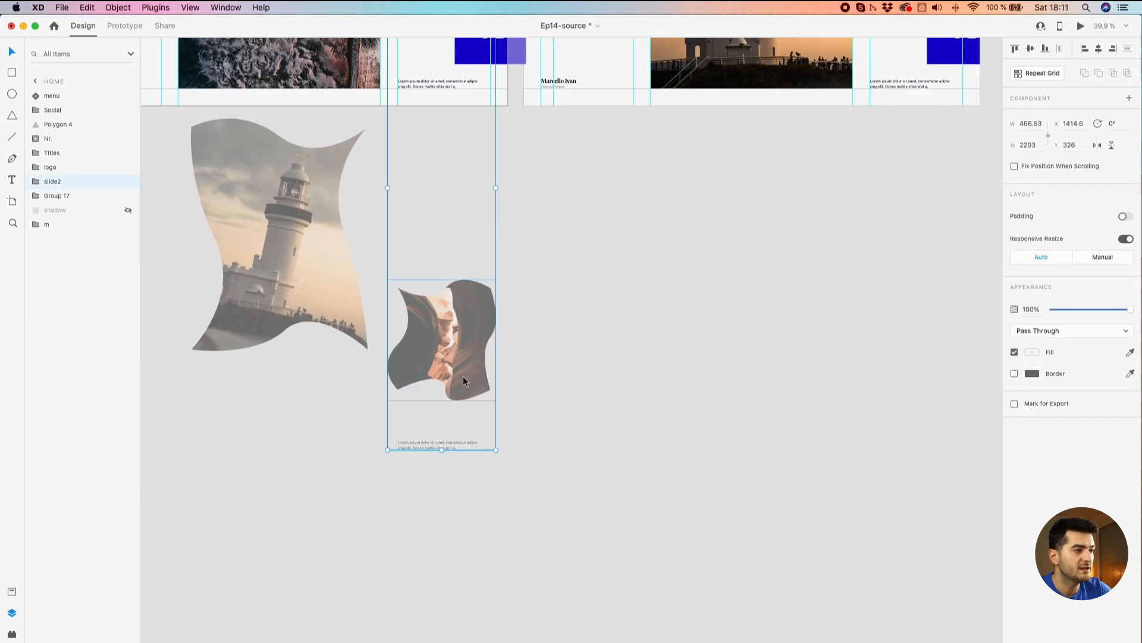
{"action": "double_click", "coordinate": [458, 444]}
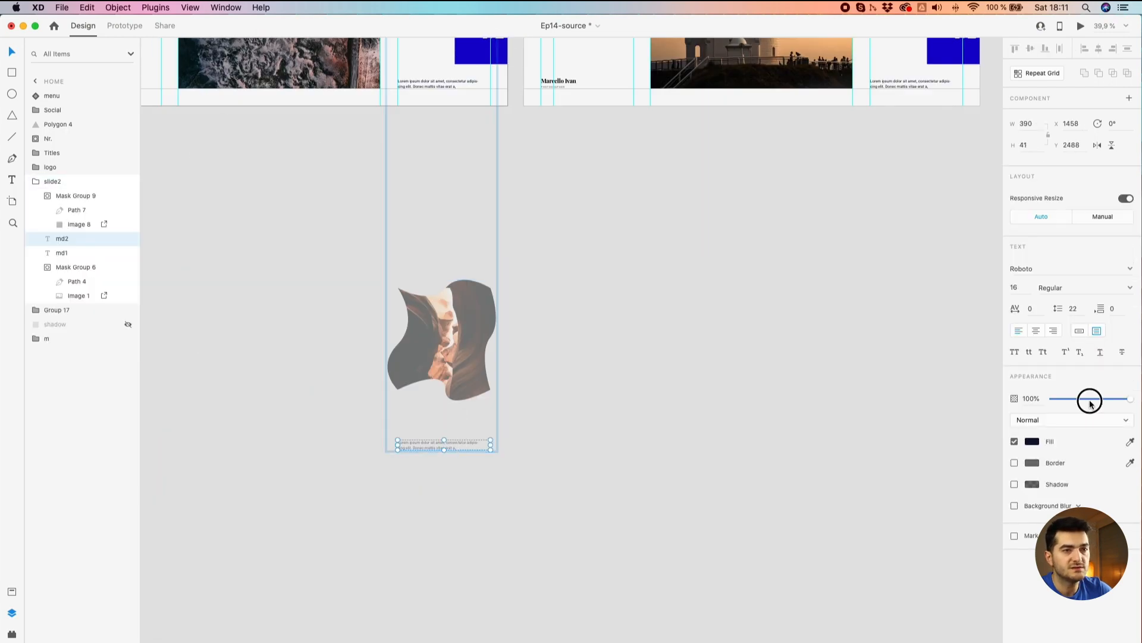
{"action": "left_click", "coordinate": [642, 344]}
Preview the prototype from the Home artboard, test the drag transition to slide 02, and close the preview
{"action": "scroll", "coordinate": [643, 345], "scroll_direction": "down", "scroll_amount": 5}
{"action": "left_click_drag", "start_coordinate": [383, 79], "coordinate": [426, 205]}
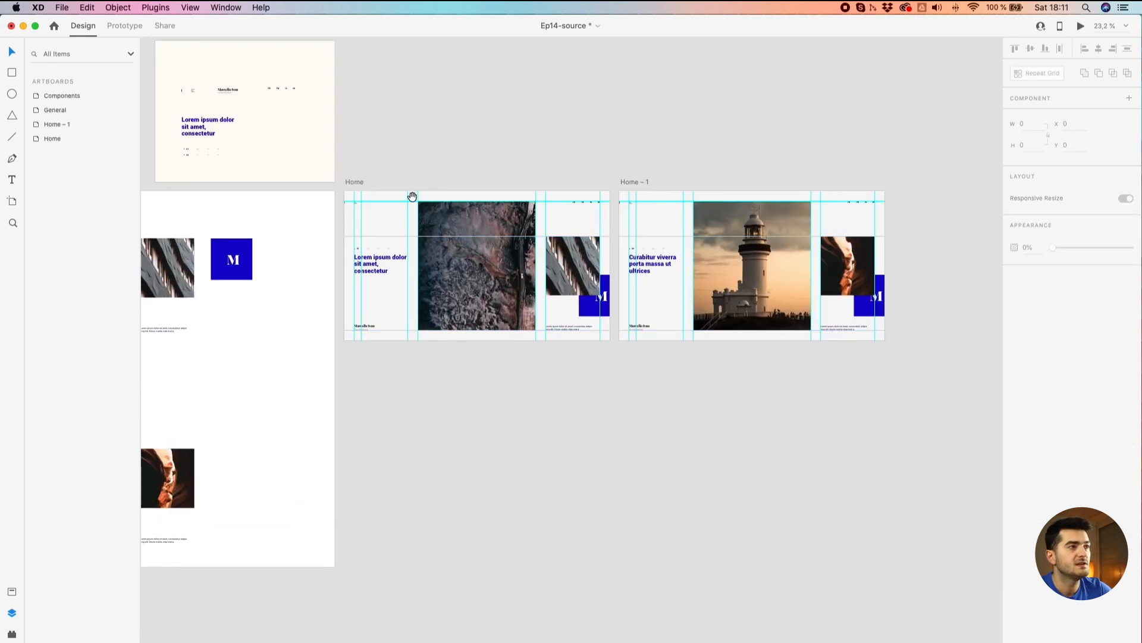
{"action": "left_click", "coordinate": [358, 181]}
{"action": "left_click", "coordinate": [1078, 26]}
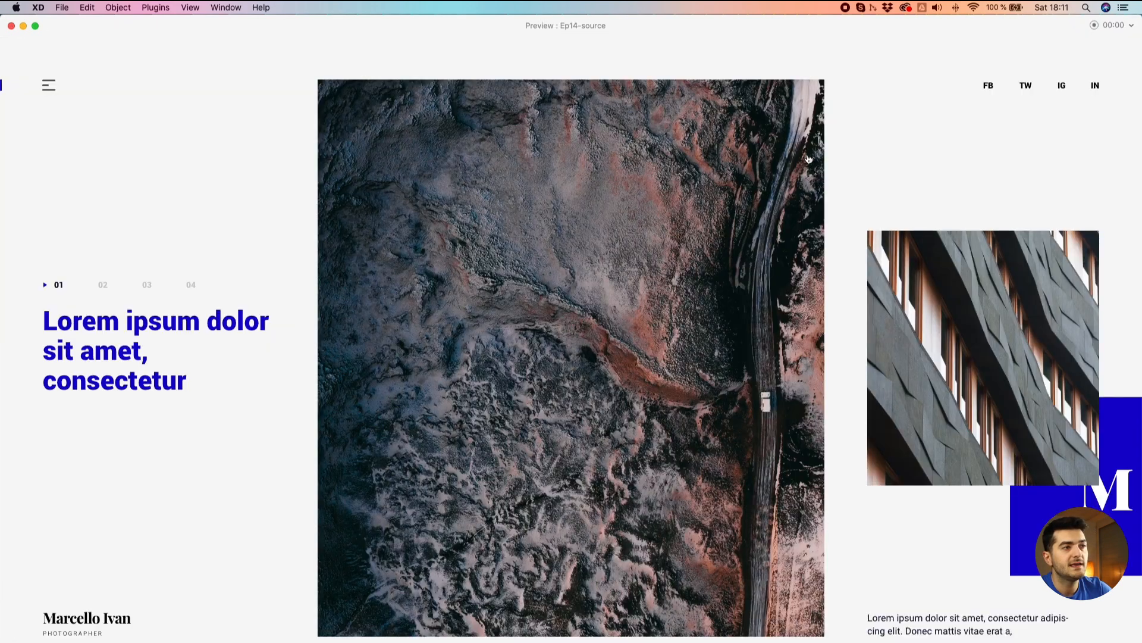
{"action": "mouse_move", "coordinate": [708, 582]}
{"action": "left_mouse_down"}
{"action": "mouse_move", "coordinate": [760, 365]}
{"action": "mouse_move", "coordinate": [782, 171]}
{"action": "mouse_move", "coordinate": [768, 6]}
{"action": "left_mouse_up"}
{"action": "left_click_drag", "start_coordinate": [669, 140], "coordinate": [668, 290]}
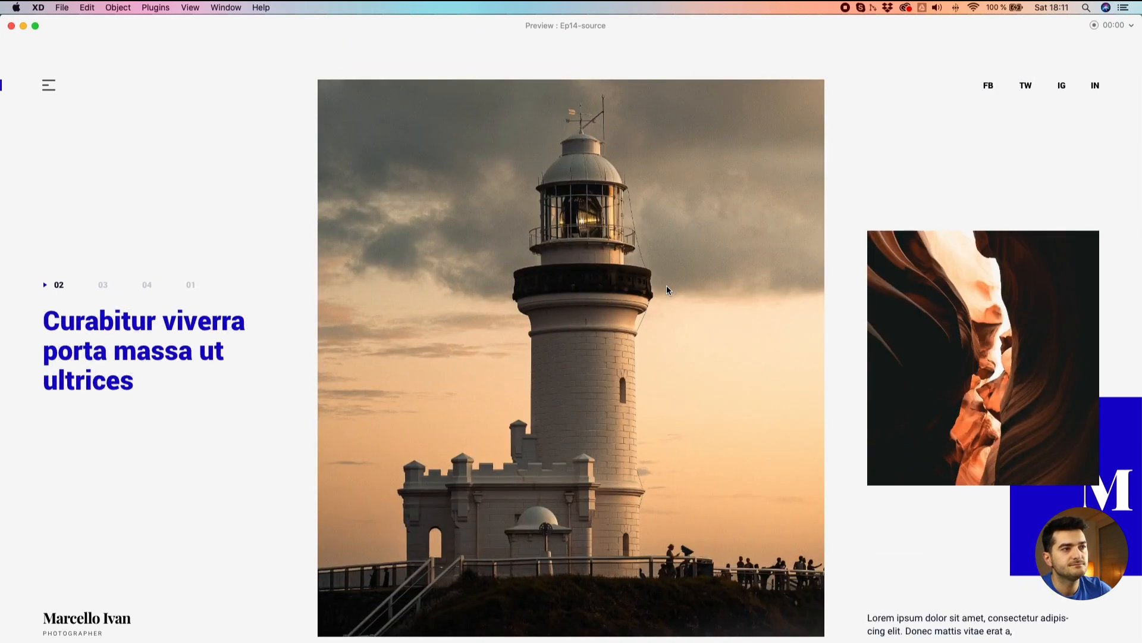
{"action": "left_click", "coordinate": [12, 26]}
Link the main image group on Home – 1 to Home with a Drag trigger, Auto-Animate and an easing option
{"action": "left_click", "coordinate": [761, 250]}
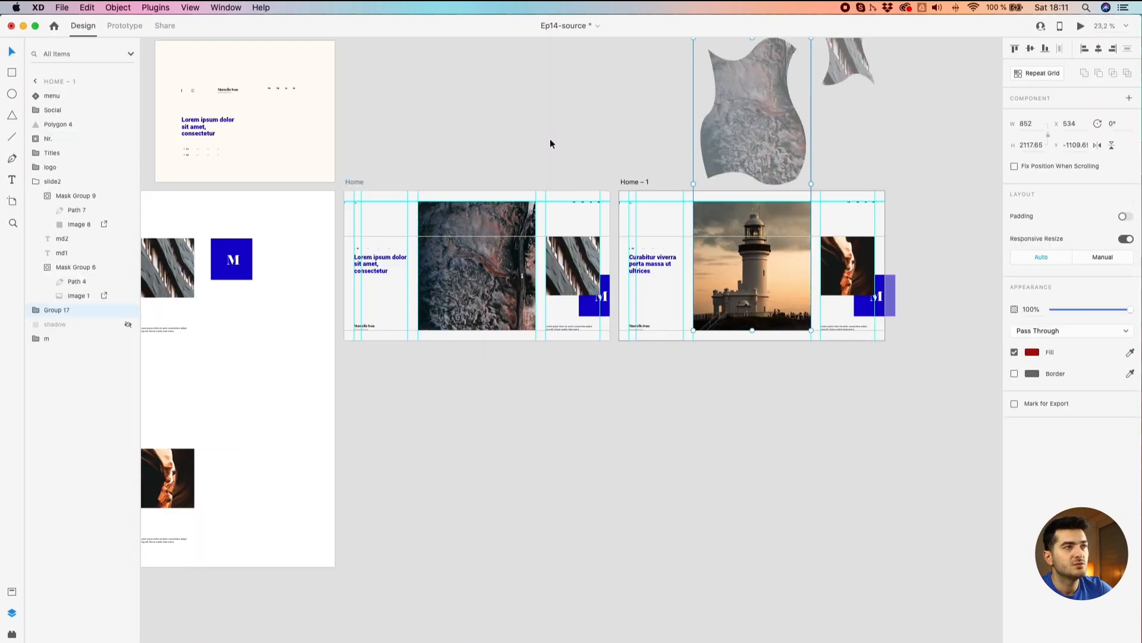
{"action": "left_click", "coordinate": [125, 26]}
{"action": "left_click_drag", "start_coordinate": [811, 184], "coordinate": [460, 265]}
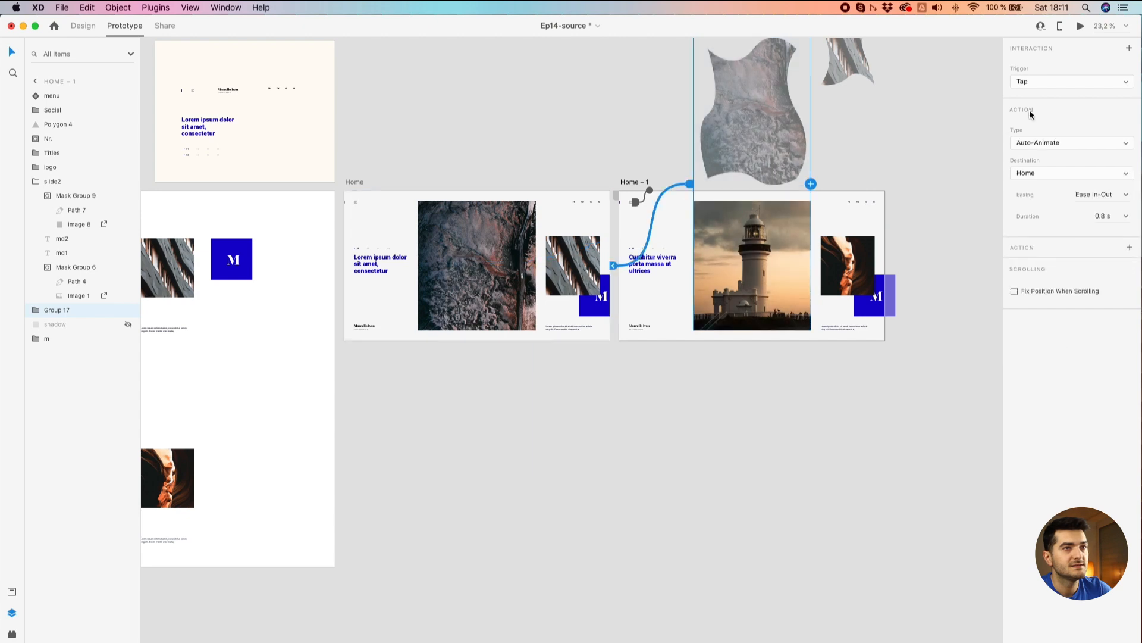
{"action": "left_click", "coordinate": [1044, 82]}
{"action": "left_click", "coordinate": [1030, 91]}
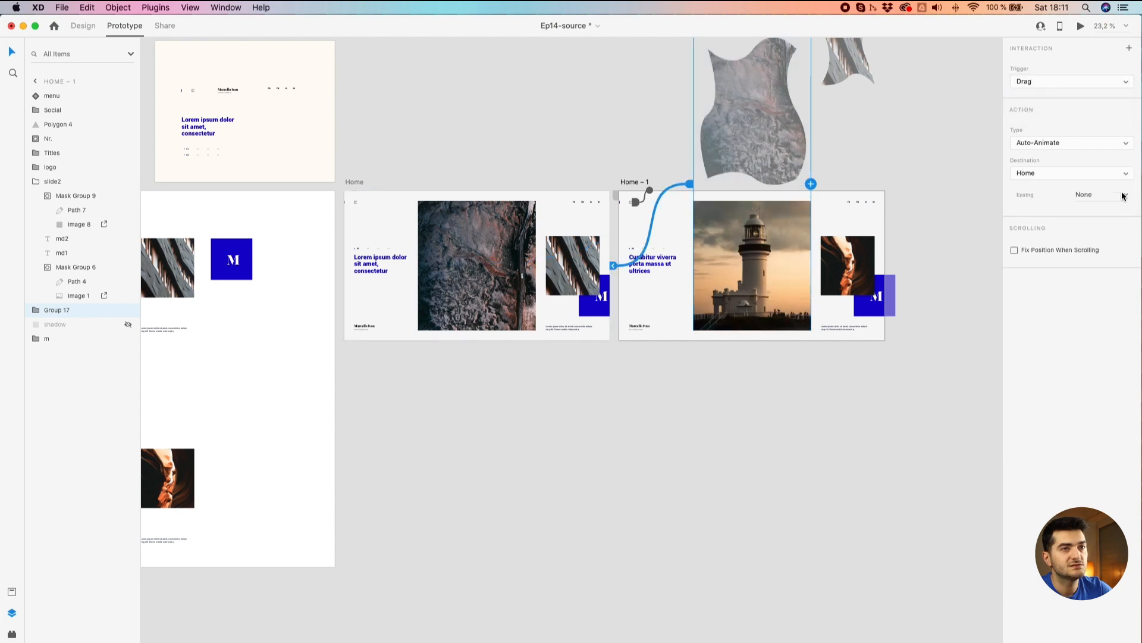
{"action": "left_click", "coordinate": [1123, 195]}
{"action": "left_click", "coordinate": [1107, 241]}
{"action": "left_click", "coordinate": [664, 188]}
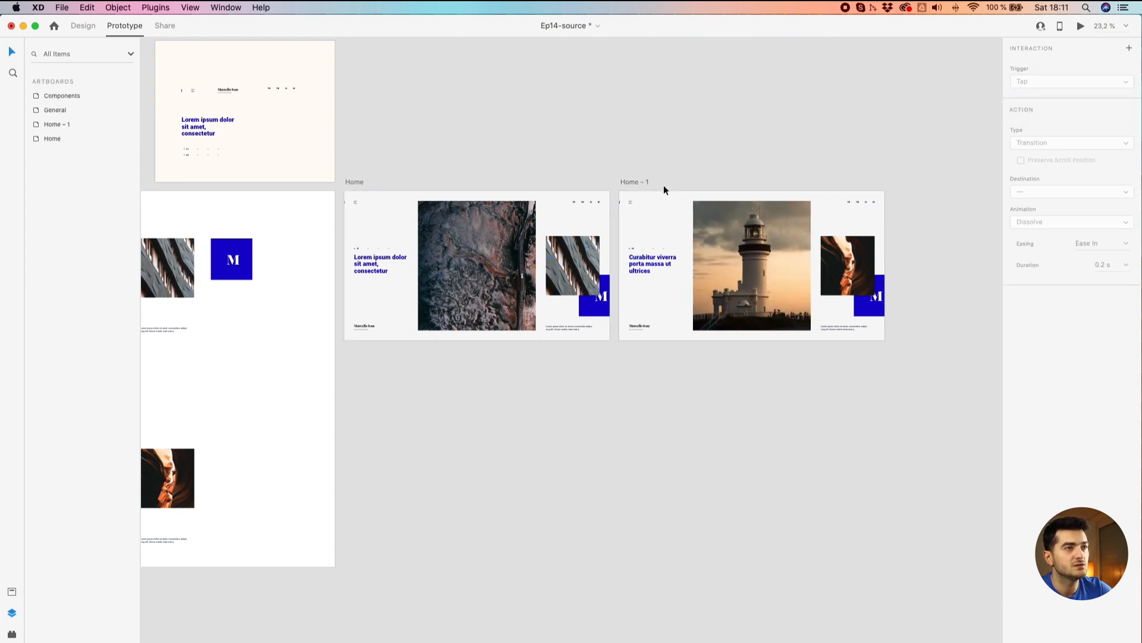
Preview the prototype from Home – 1, test dragging between slides 01 and 02, and close the preview
{"action": "left_click", "coordinate": [627, 182]}
{"action": "left_click", "coordinate": [1081, 26]}
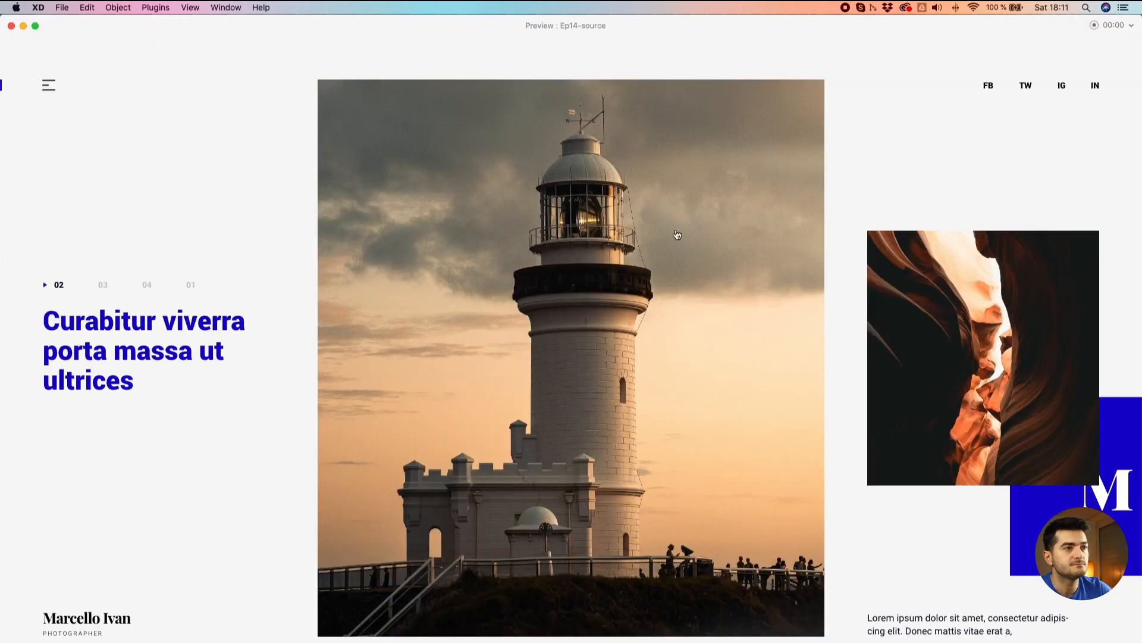
{"action": "left_click", "coordinate": [664, 135]}
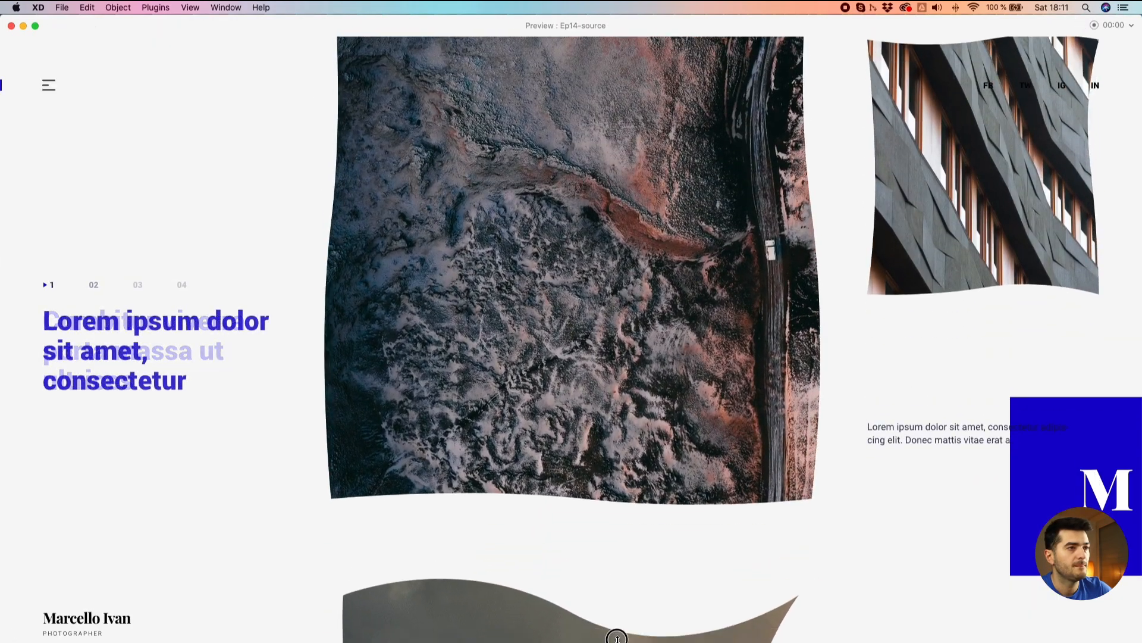
{"action": "left_click_drag", "start_coordinate": [617, 640], "coordinate": [540, 4]}
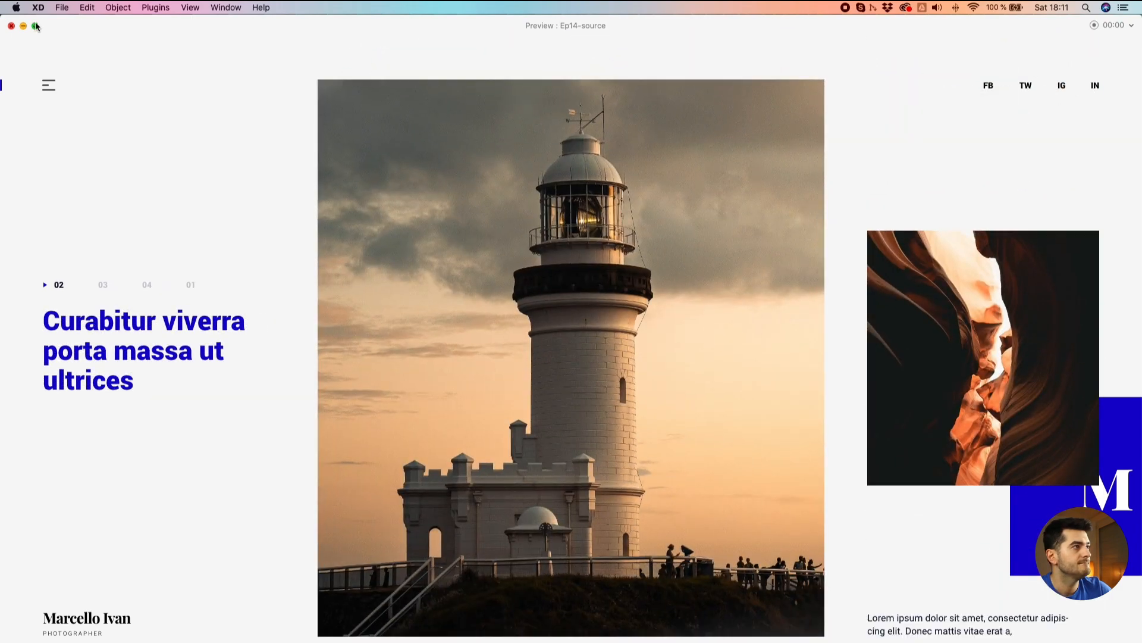
{"action": "left_click", "coordinate": [10, 27]}
{"action": "left_click", "coordinate": [504, 115]}
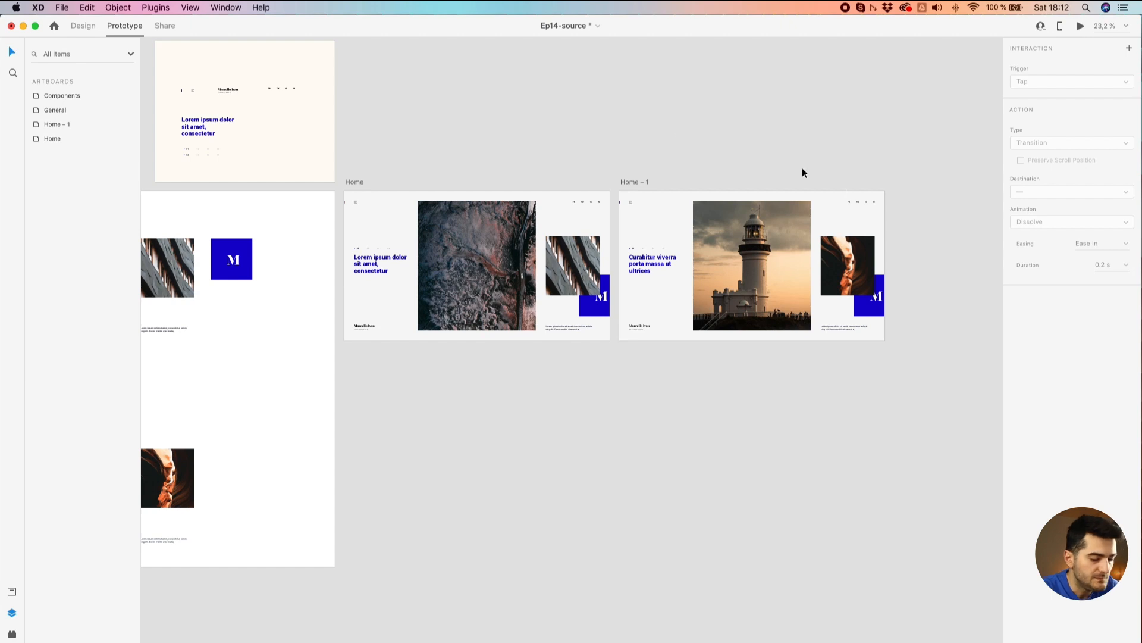
Select the Home – 1 artboard and switch to Design mode
{"action": "left_click_drag", "start_coordinate": [930, 184], "coordinate": [869, 165]}
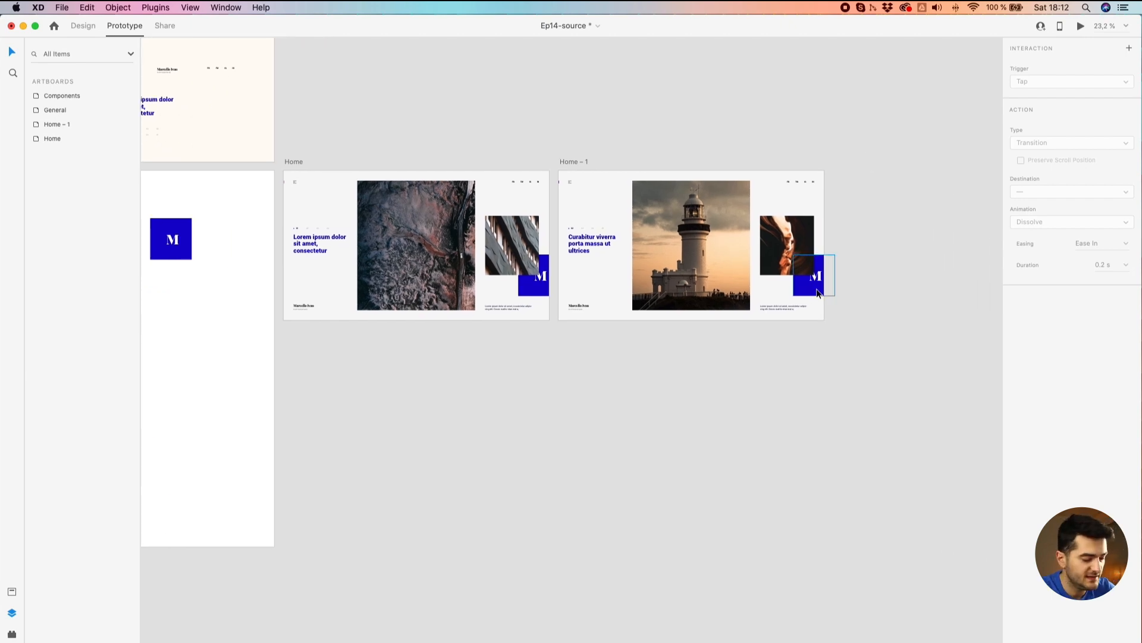
{"action": "left_click", "coordinate": [817, 293]}
{"action": "scroll", "coordinate": [773, 356], "scroll_direction": "up", "scroll_amount": 2}
{"action": "scroll", "coordinate": [798, 407], "scroll_direction": "up", "scroll_amount": 1}
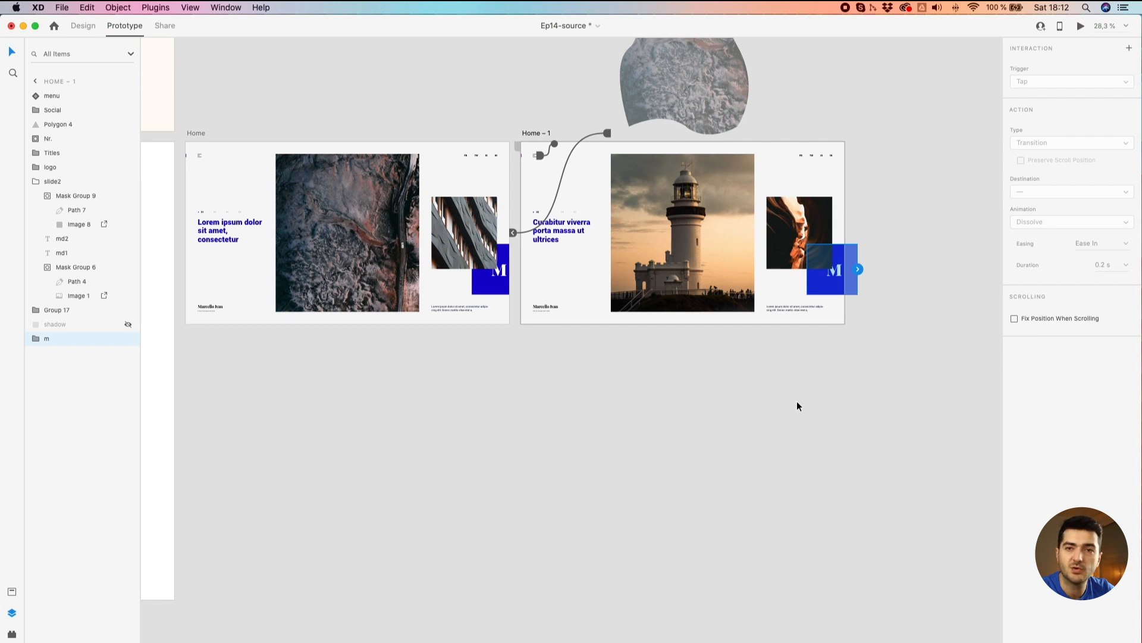
{"action": "left_click", "coordinate": [531, 132]}
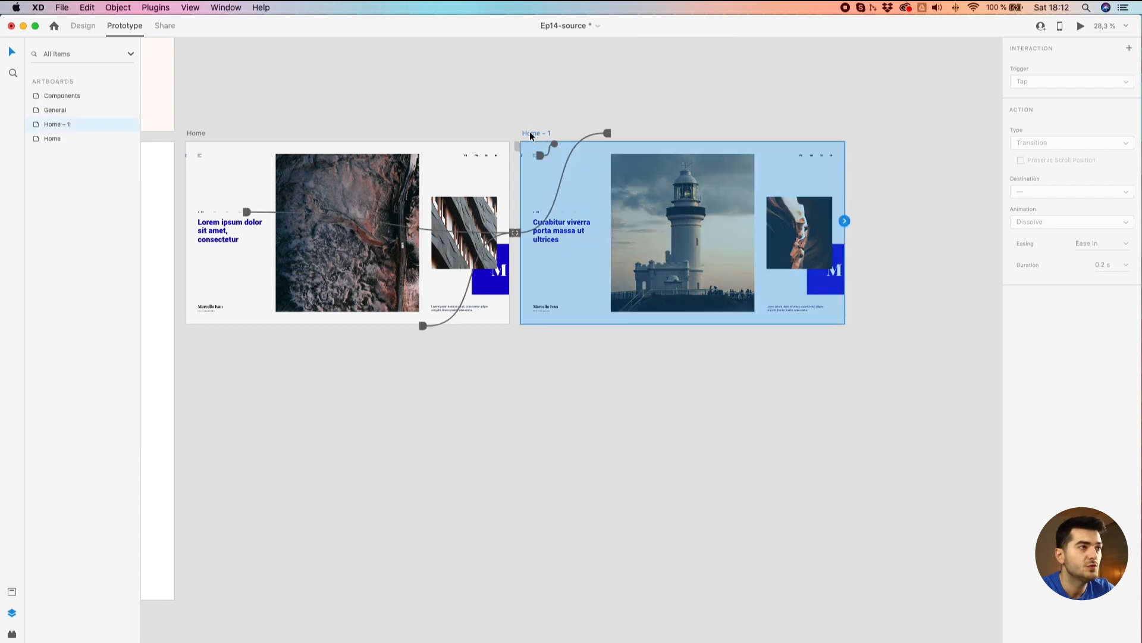
{"action": "left_click", "coordinate": [82, 25]}
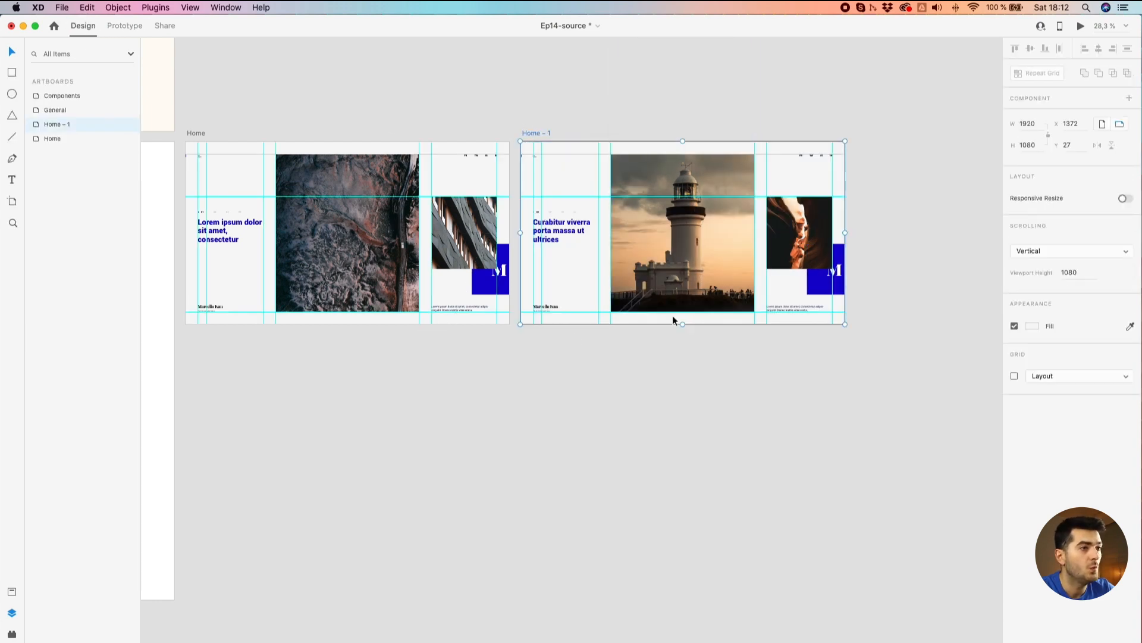
Try extending the Home – 1 artboard downward to a height of about 2541 and undo the resize
{"action": "left_click_drag", "start_coordinate": [681, 324], "coordinate": [704, 570]}
{"action": "left_click_drag", "start_coordinate": [709, 488], "coordinate": [688, 423]}
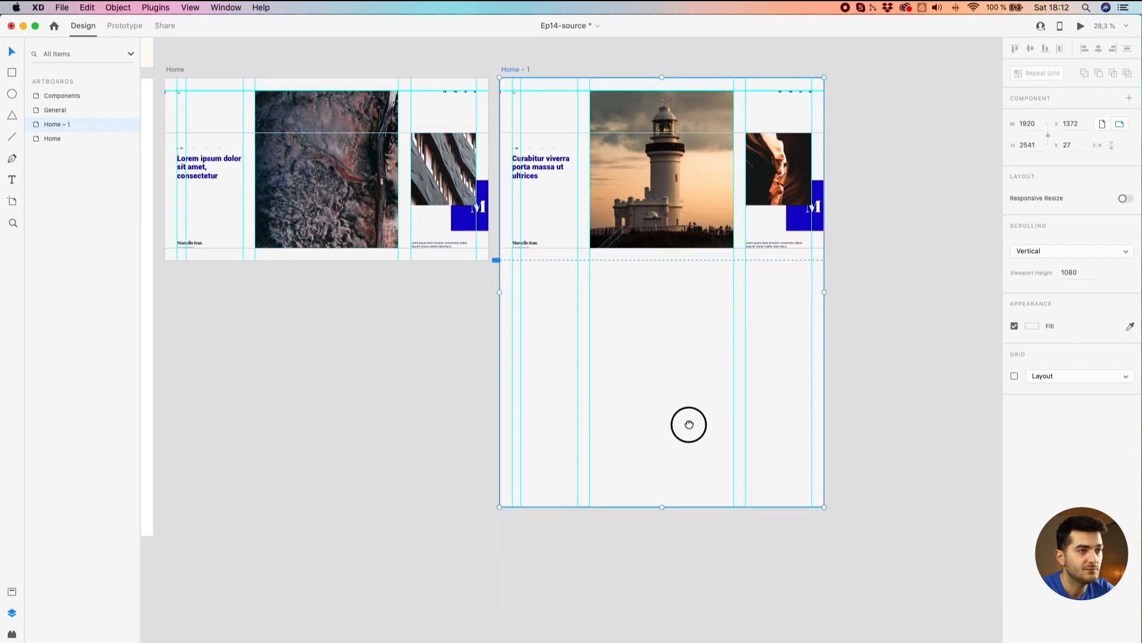
{"action": "key", "text": "r"}
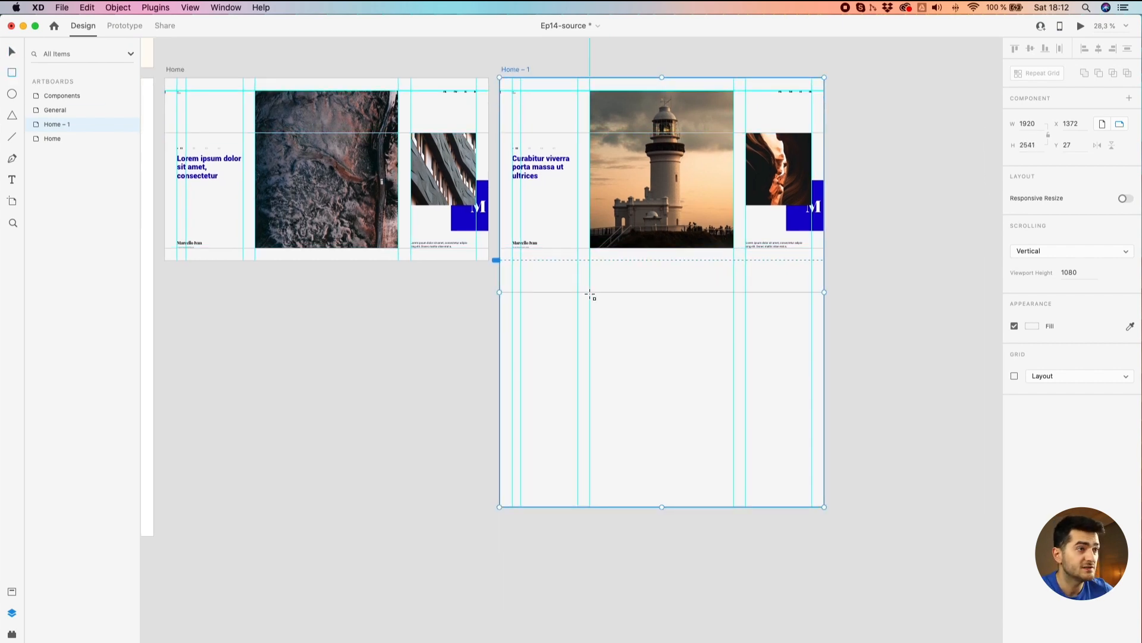
{"action": "scroll", "coordinate": [590, 294], "scroll_direction": "up", "scroll_amount": 2}
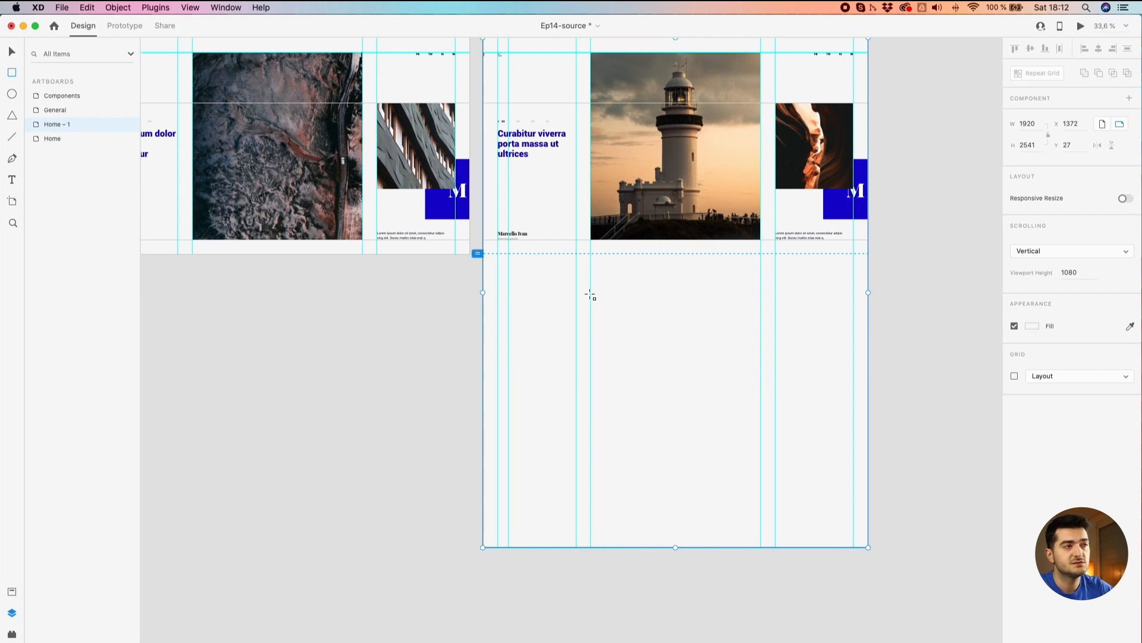
{"action": "scroll", "coordinate": [340, 326], "scroll_direction": "up", "scroll_amount": 4}
{"action": "scroll", "coordinate": [339, 326], "scroll_direction": "left", "scroll_amount": 5}
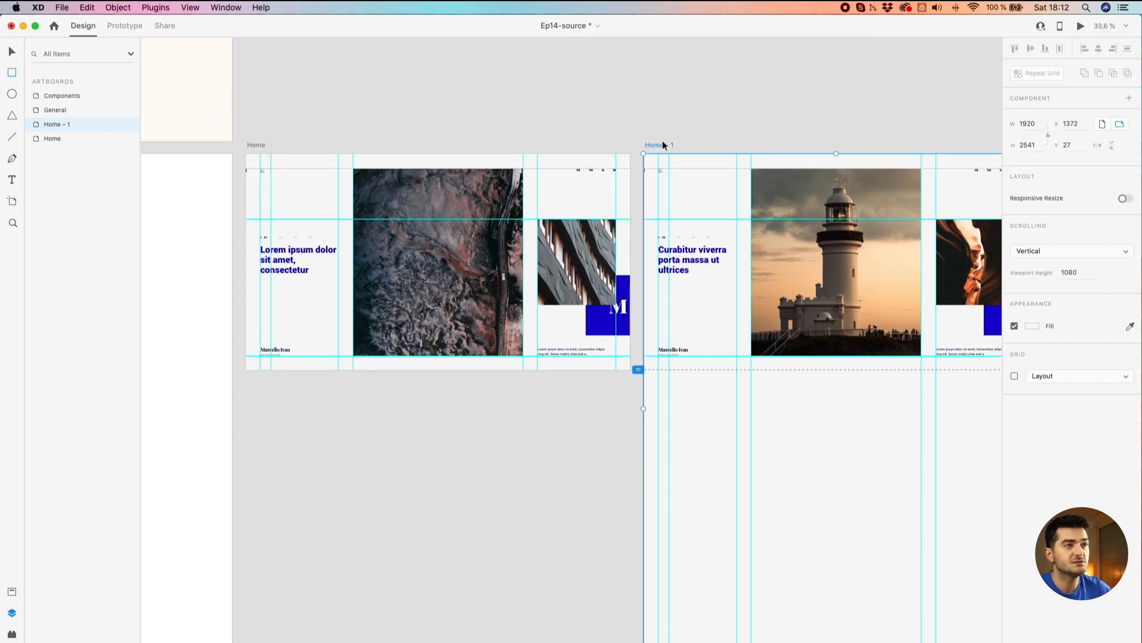
{"action": "key", "text": "super+z"}
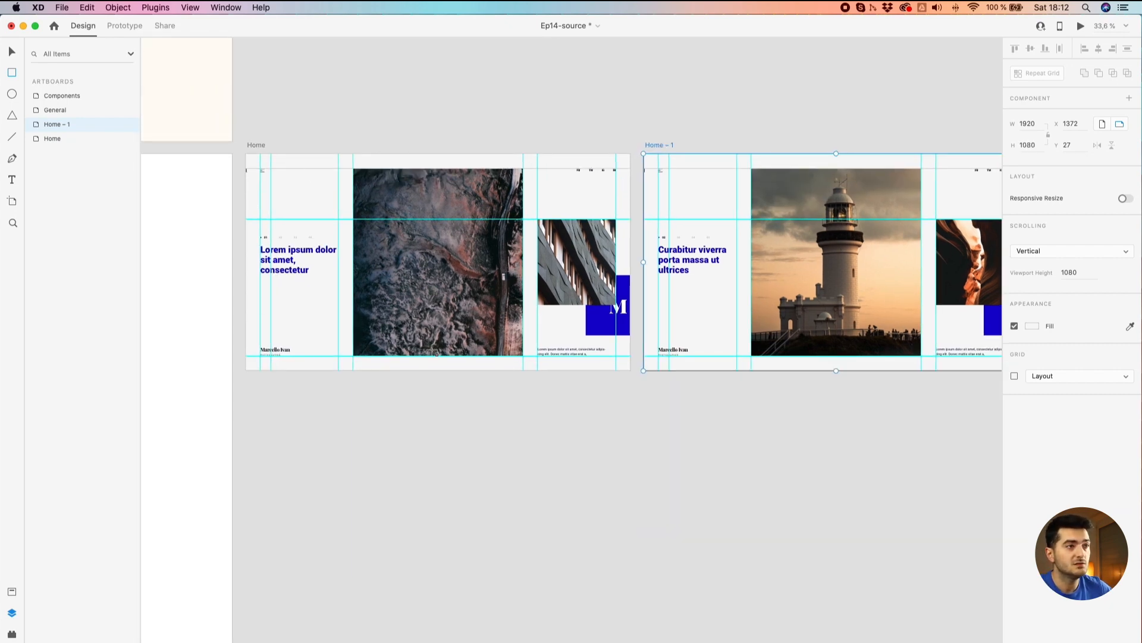
Extend the Home – 1 artboard downward to a height of about 2898, keeping the viewport height at 1080
{"action": "scroll", "coordinate": [645, 247], "scroll_direction": "down", "scroll_amount": 4}
{"action": "scroll", "coordinate": [645, 247], "scroll_direction": "right", "scroll_amount": 6}
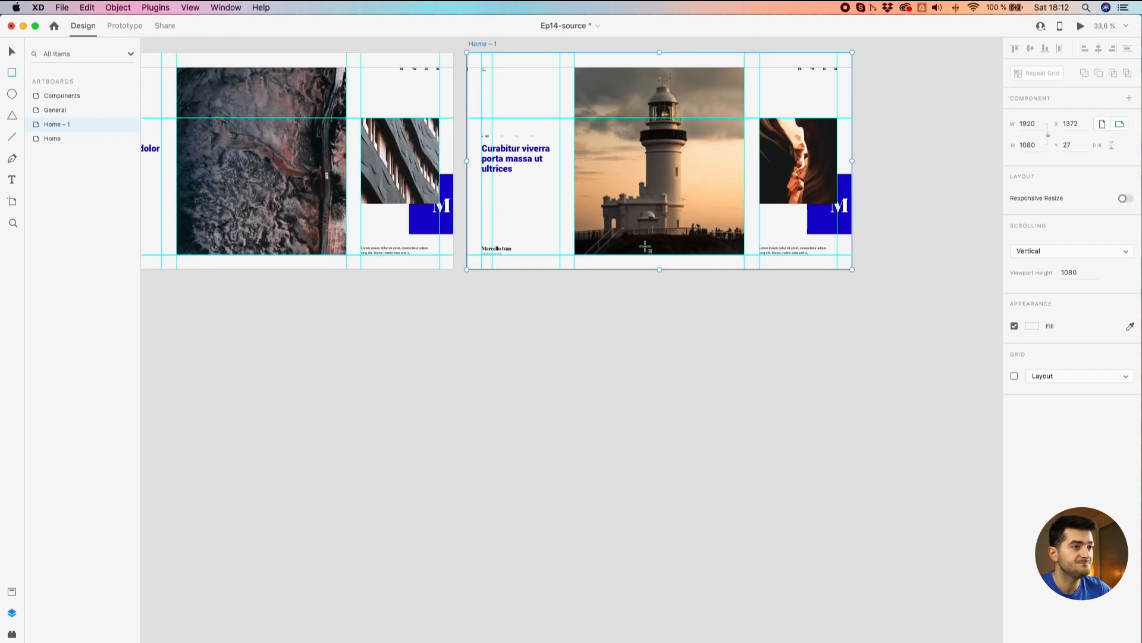
{"action": "left_click_drag", "start_coordinate": [658, 269], "coordinate": [657, 632]}
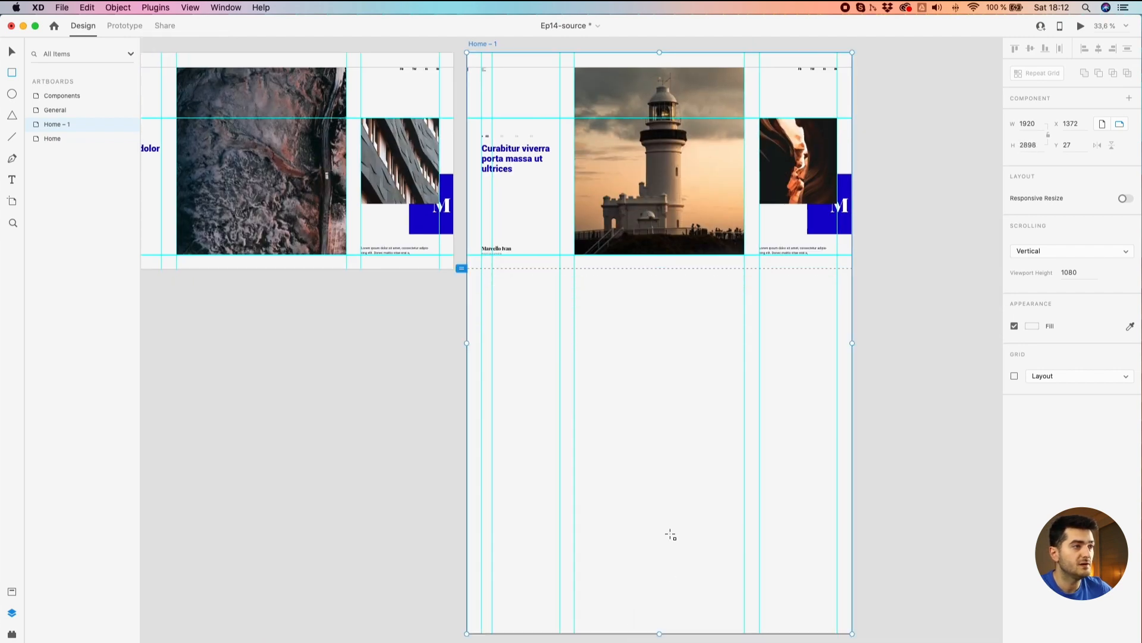
{"action": "scroll", "coordinate": [668, 359], "scroll_direction": "down", "scroll_amount": 5}
{"action": "scroll", "coordinate": [668, 360], "scroll_direction": "down", "scroll_amount": 3}
{"action": "left_click_drag", "start_coordinate": [667, 357], "coordinate": [654, 455]}
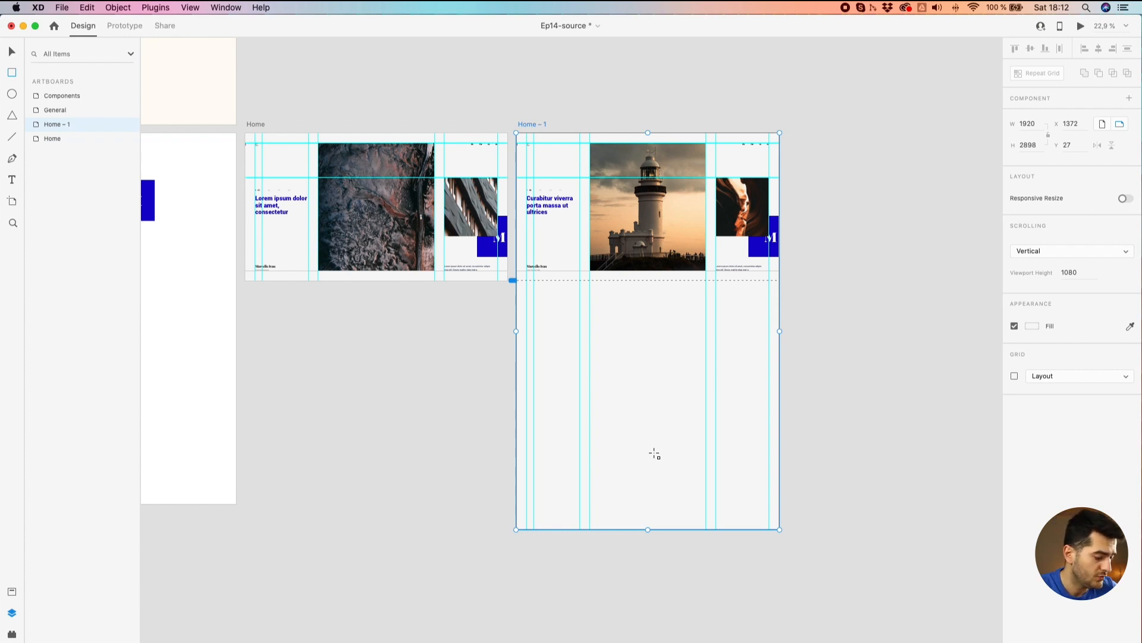
Draw a rectangle about 1776 by 623 below the slide on Home – 1 and fill it with #1000CC
{"action": "scroll", "coordinate": [660, 268], "scroll_direction": "up", "scroll_amount": 2}
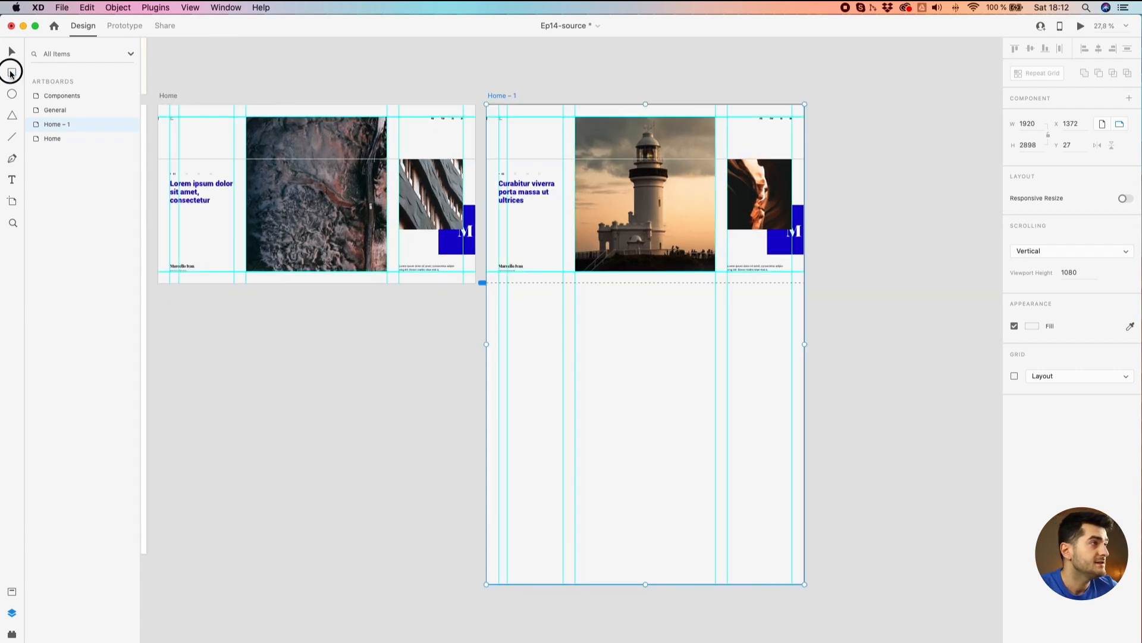
{"action": "left_click_drag", "start_coordinate": [498, 307], "coordinate": [793, 411]}
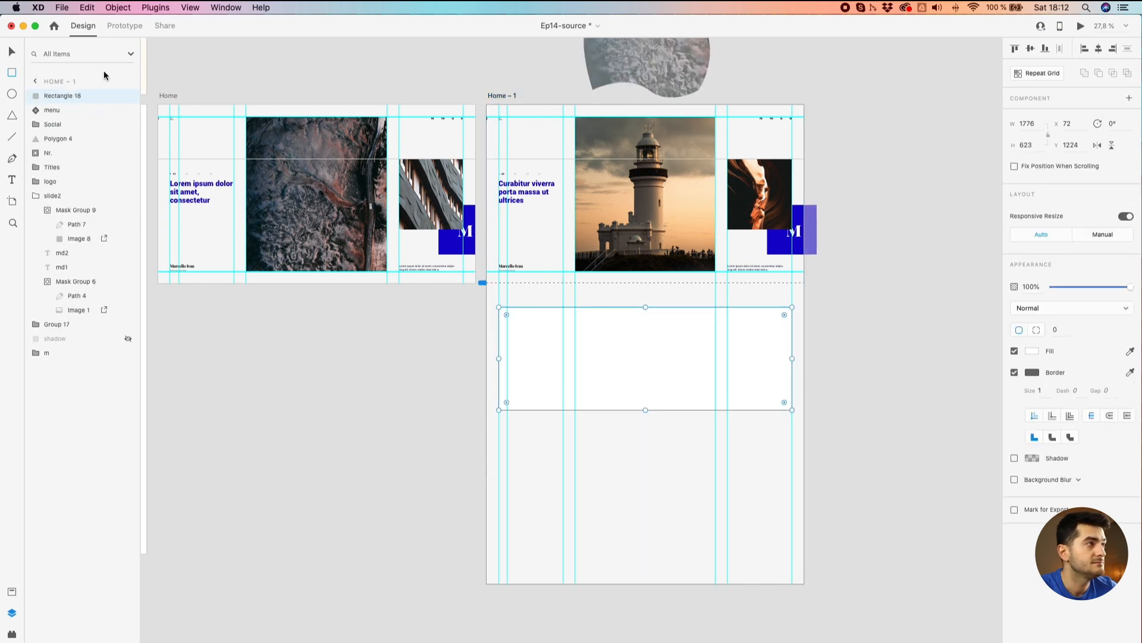
{"action": "left_click", "coordinate": [12, 592]}
{"action": "left_click", "coordinate": [42, 141]}
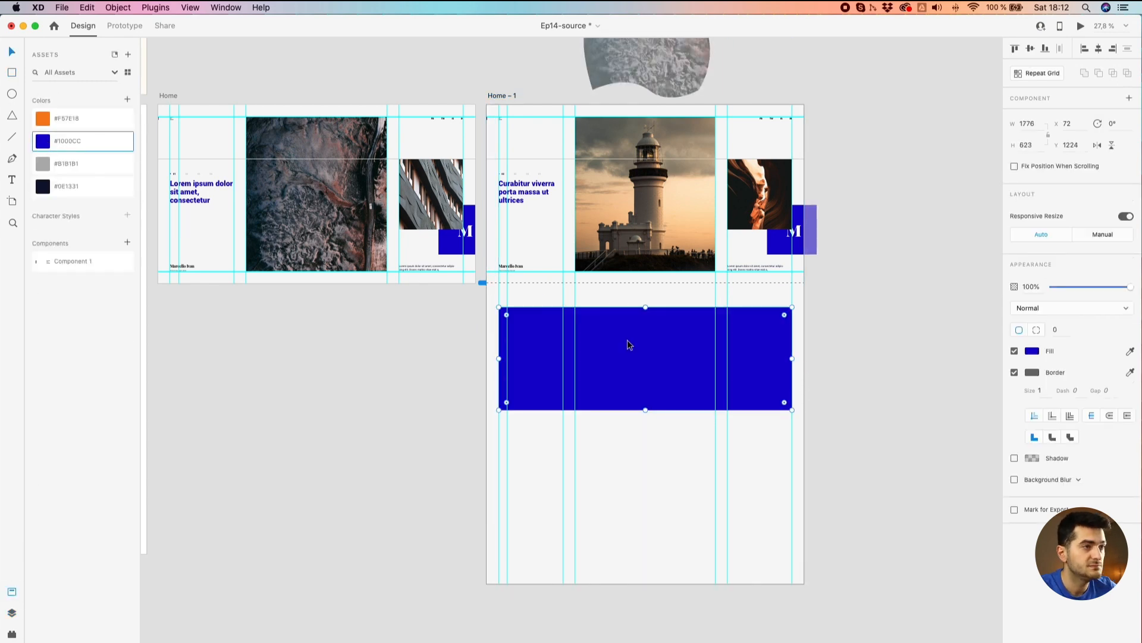
Remove the blue rectangle's border and add a text box about 619 by 235 on it, filled with repeated TEXT words
{"action": "left_click", "coordinate": [1014, 373]}
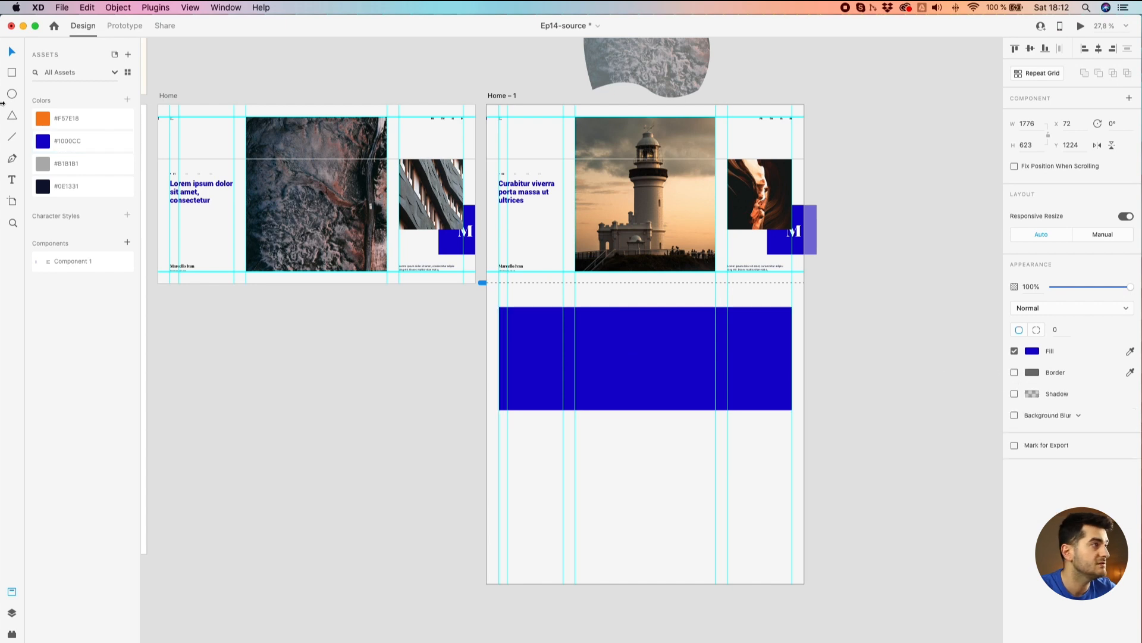
{"action": "left_click", "coordinate": [13, 178]}
{"action": "left_click_drag", "start_coordinate": [592, 338], "coordinate": [692, 379]}
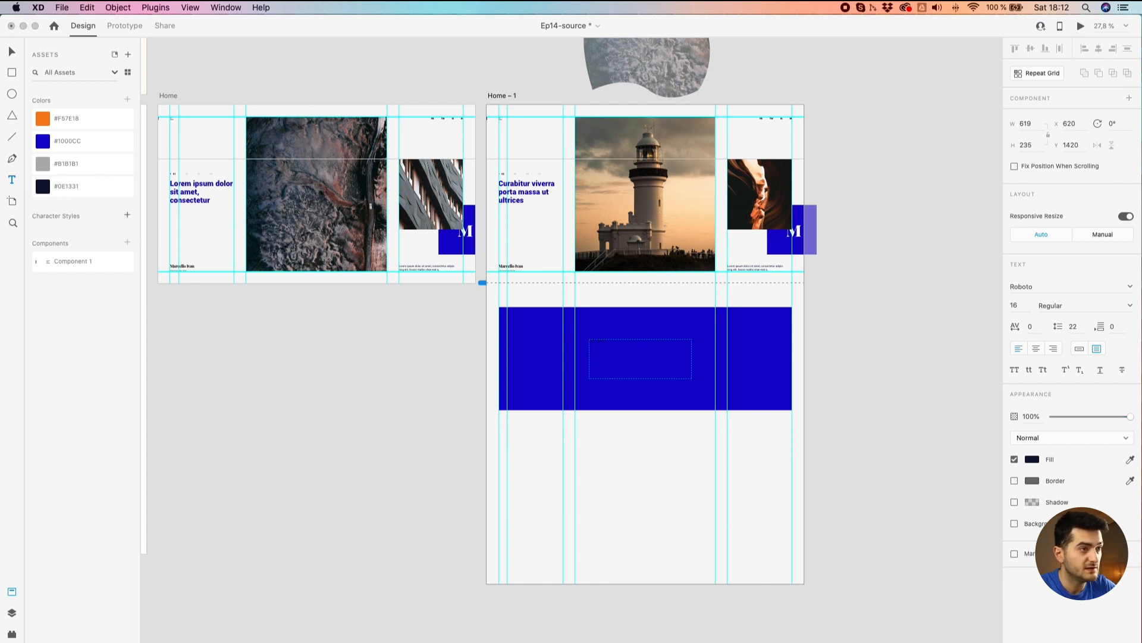
{"action": "key", "text": "super+v"}
{"action": "key", "text": "super+v"}
{"action": "key", "text": "super+v"}
{"action": "key", "text": "super+v"}
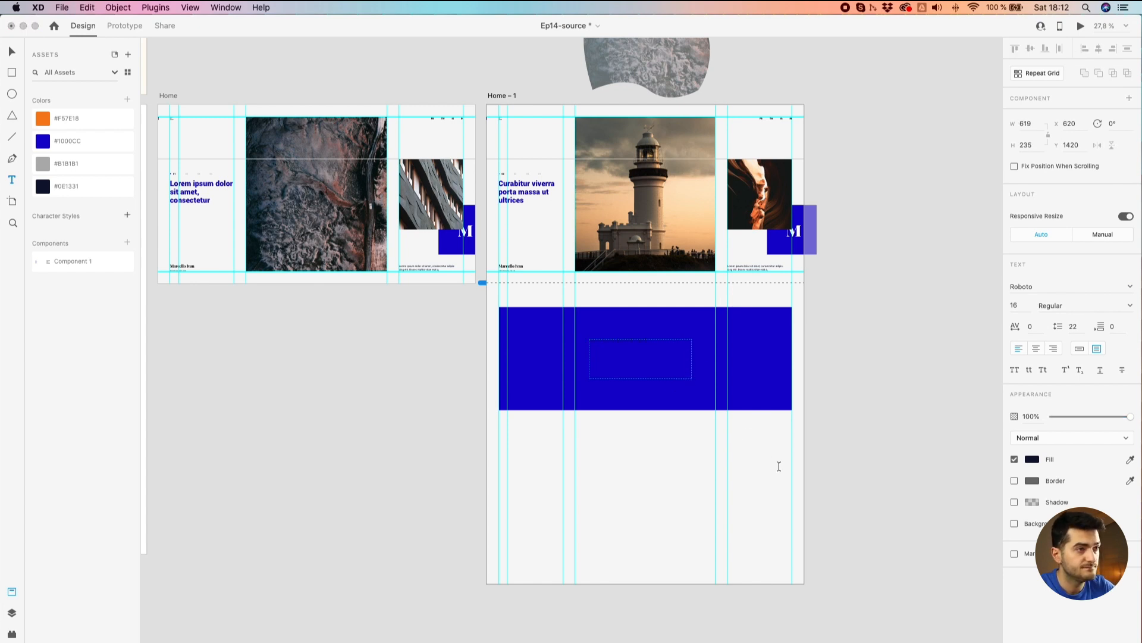
Set the placeholder text to Playfair Display at size 56
{"action": "left_click", "coordinate": [406, 438]}
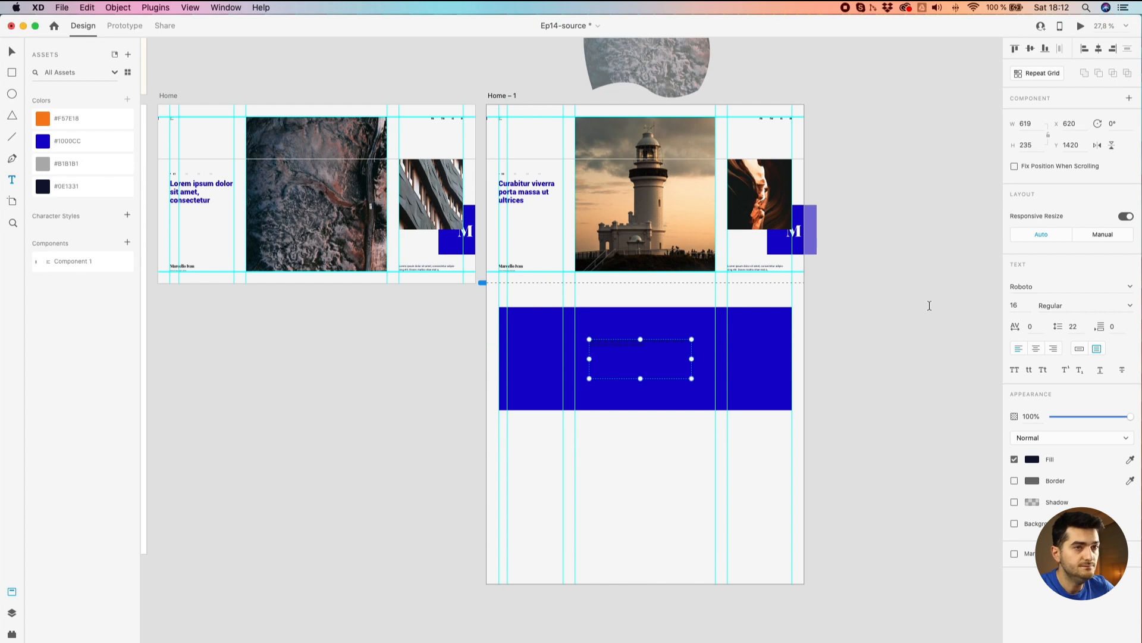
{"action": "type", "text": "56"}
{"action": "key", "text": "Return"}
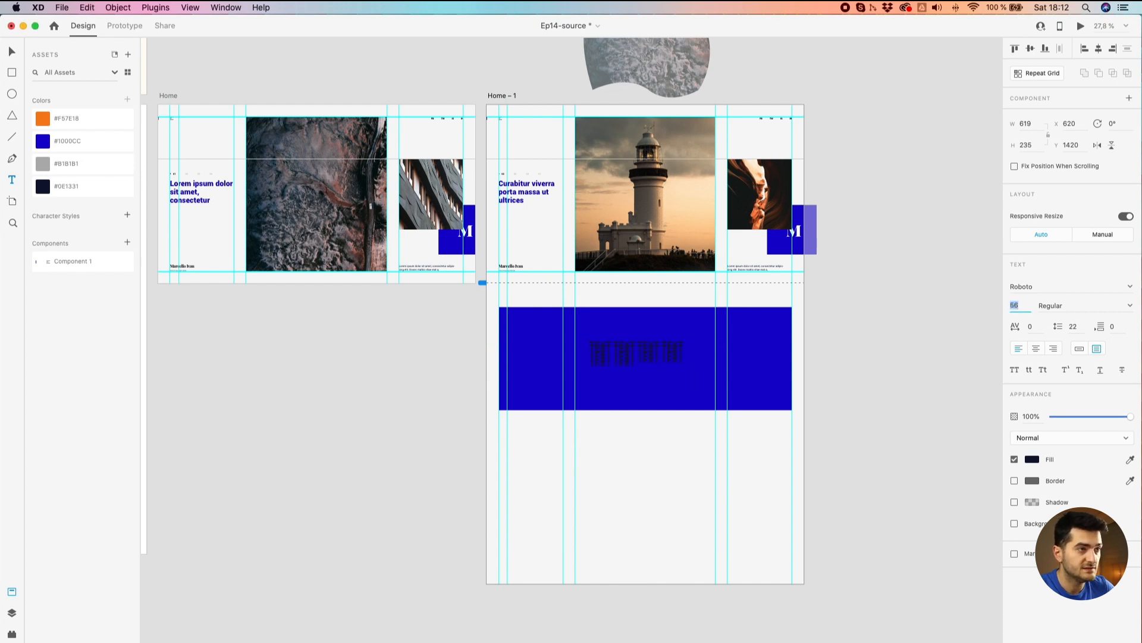
{"action": "left_click", "coordinate": [1051, 286]}
{"action": "type", "text": "Pla"}
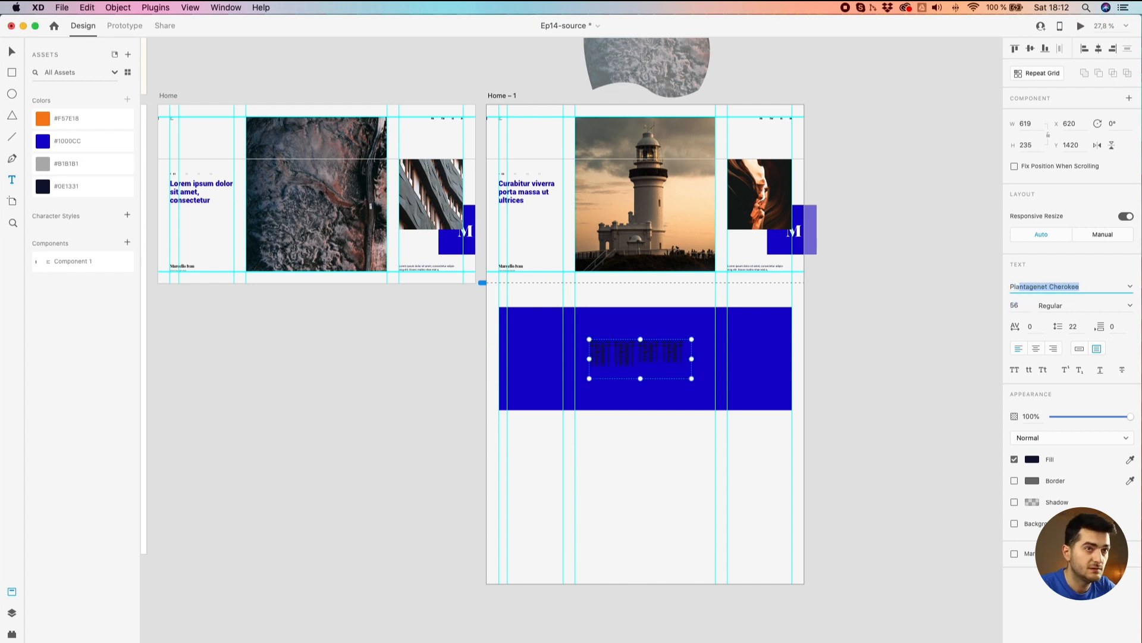
{"action": "type", "text": "yfair Display"}
{"action": "key", "text": "Return"}
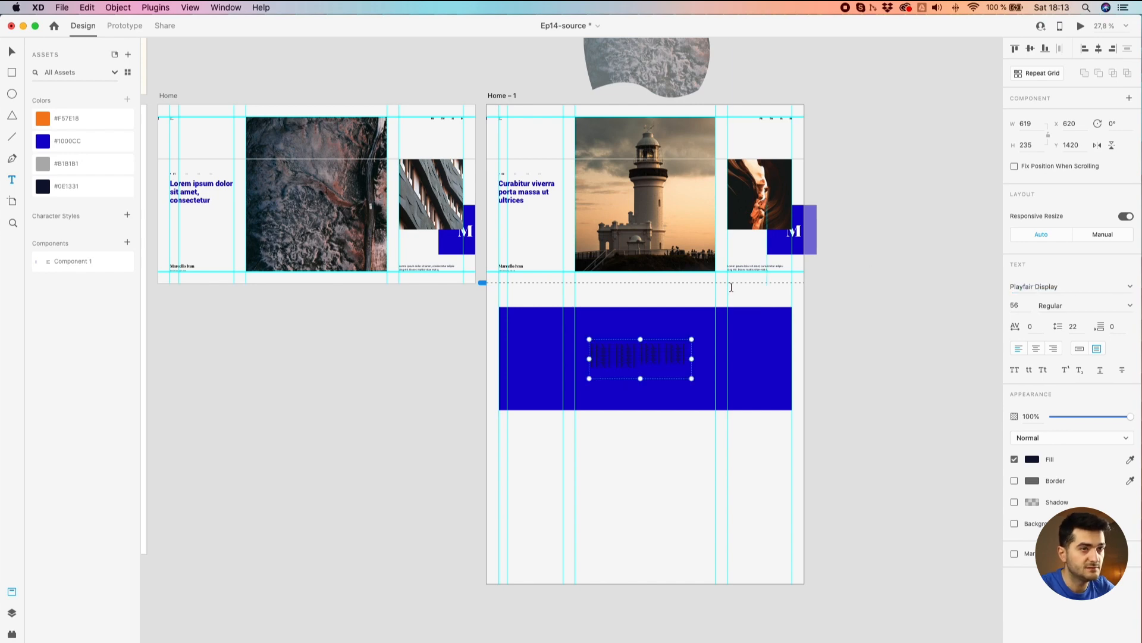
Set the placeholder text's line spacing to 72 and its fill to white
{"action": "scroll", "coordinate": [712, 320], "scroll_direction": "up", "scroll_amount": 5}
{"action": "left_click", "coordinate": [1079, 326]}
{"action": "type", "text": "52"}
{"action": "key", "text": "Return"}
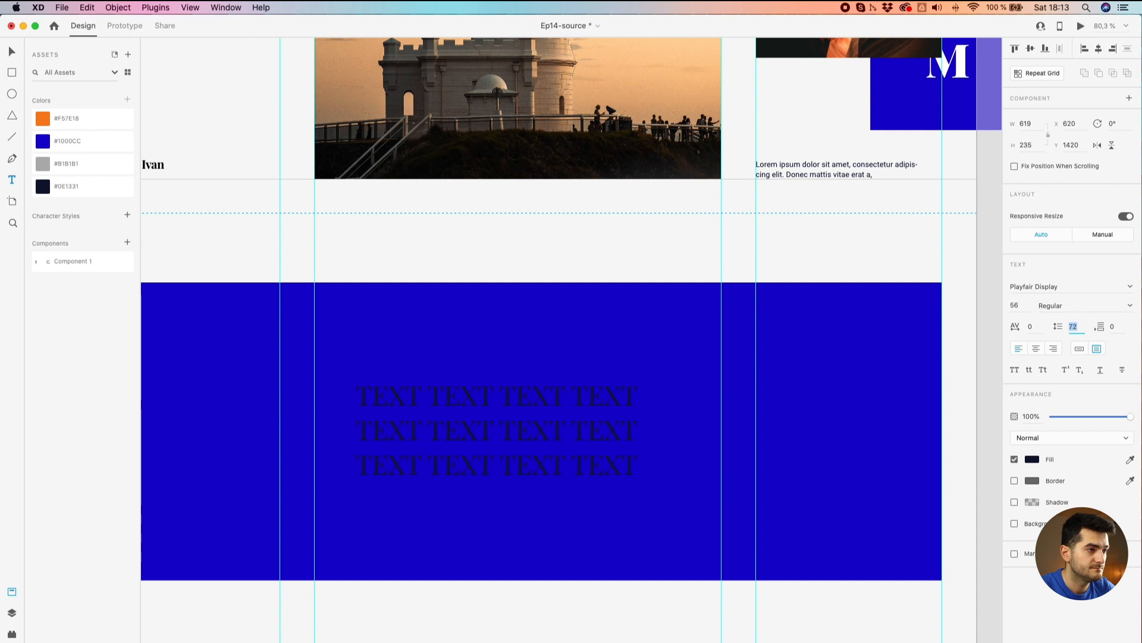
{"action": "left_click", "coordinate": [1032, 462]}
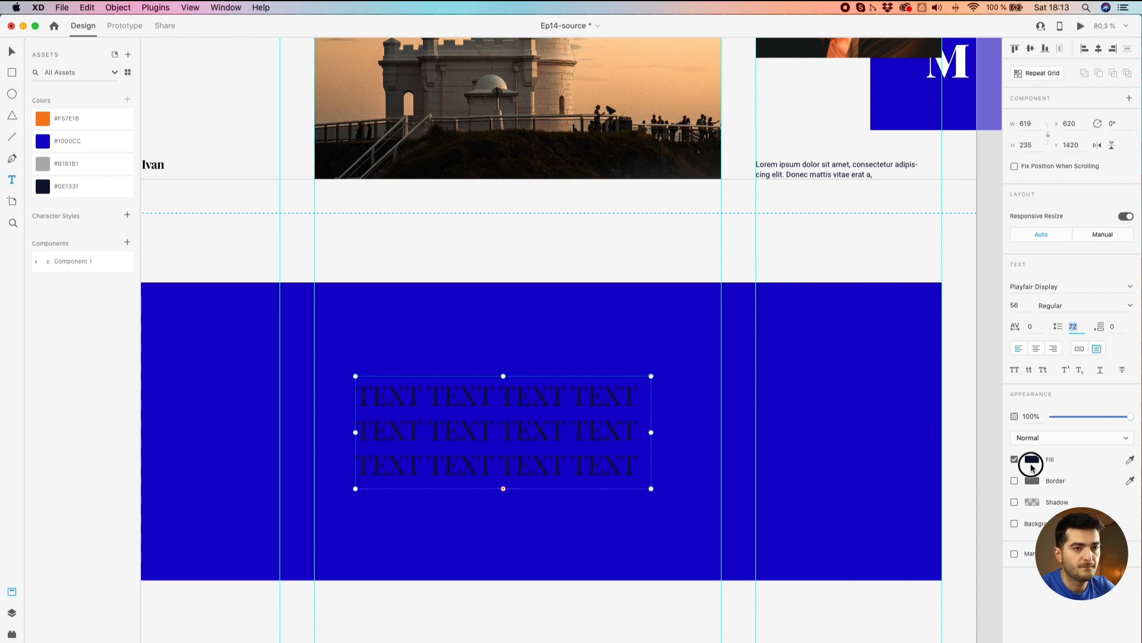
{"action": "left_click_drag", "start_coordinate": [936, 420], "coordinate": [829, 334]}
Trim the placeholder to three lines of four TEXT words and set the text box to auto width
{"action": "double_click", "coordinate": [599, 397]}
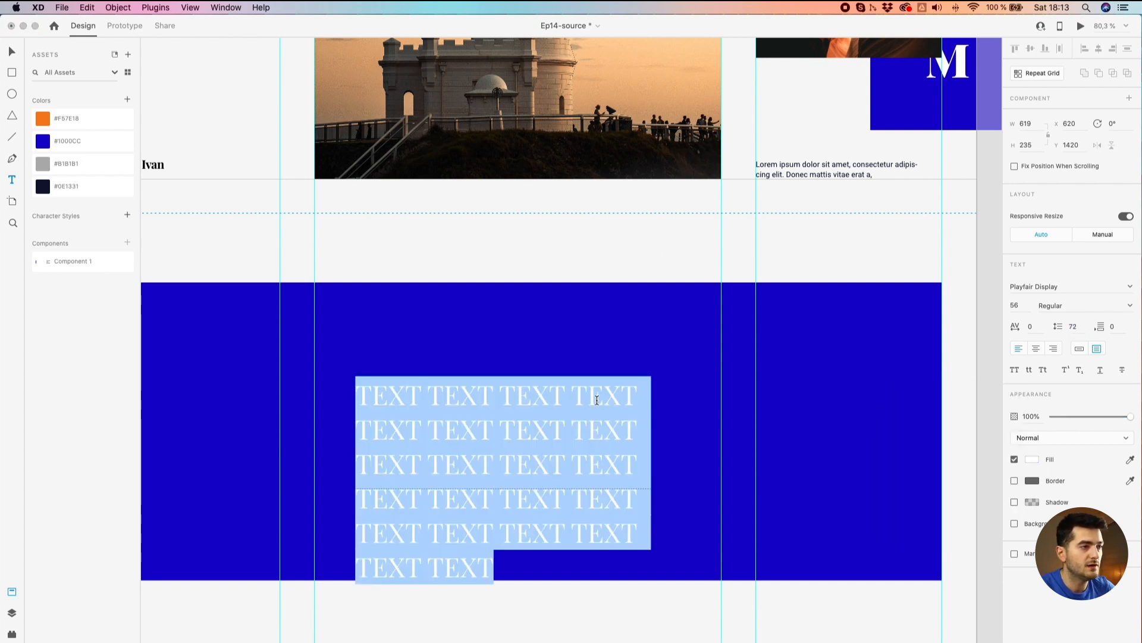
{"action": "left_click", "coordinate": [569, 429]}
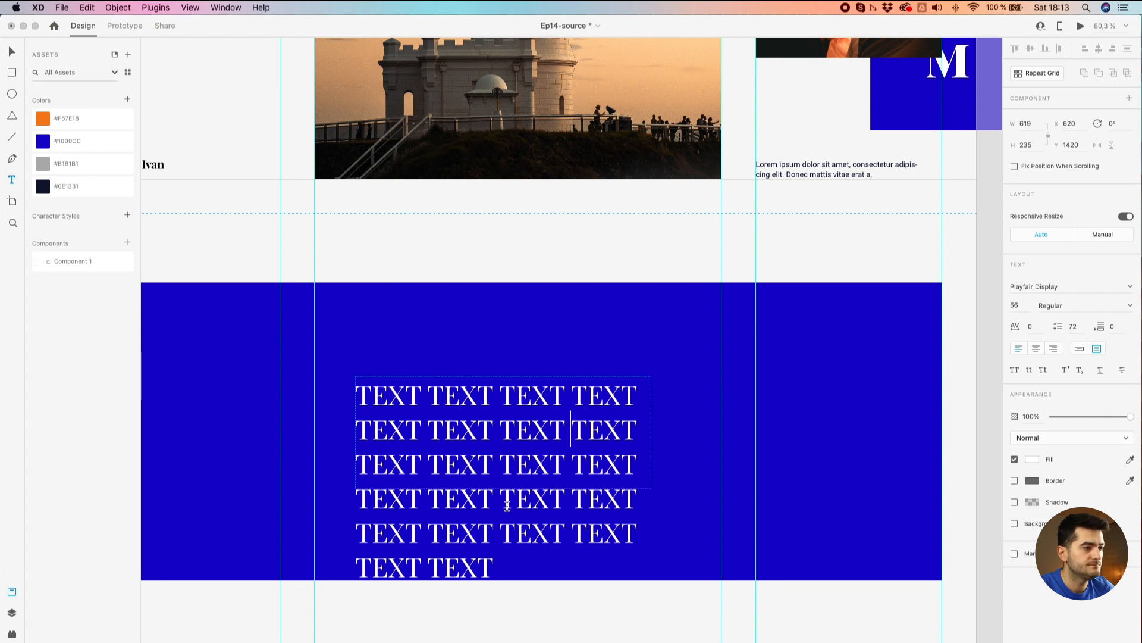
{"action": "left_click_drag", "start_coordinate": [508, 510], "coordinate": [678, 641]}
{"action": "key", "text": "BackSpace"}
{"action": "left_click_drag", "start_coordinate": [531, 502], "coordinate": [280, 486]}
{"action": "key", "text": "BackSpace"}
{"action": "key", "text": "Escape"}
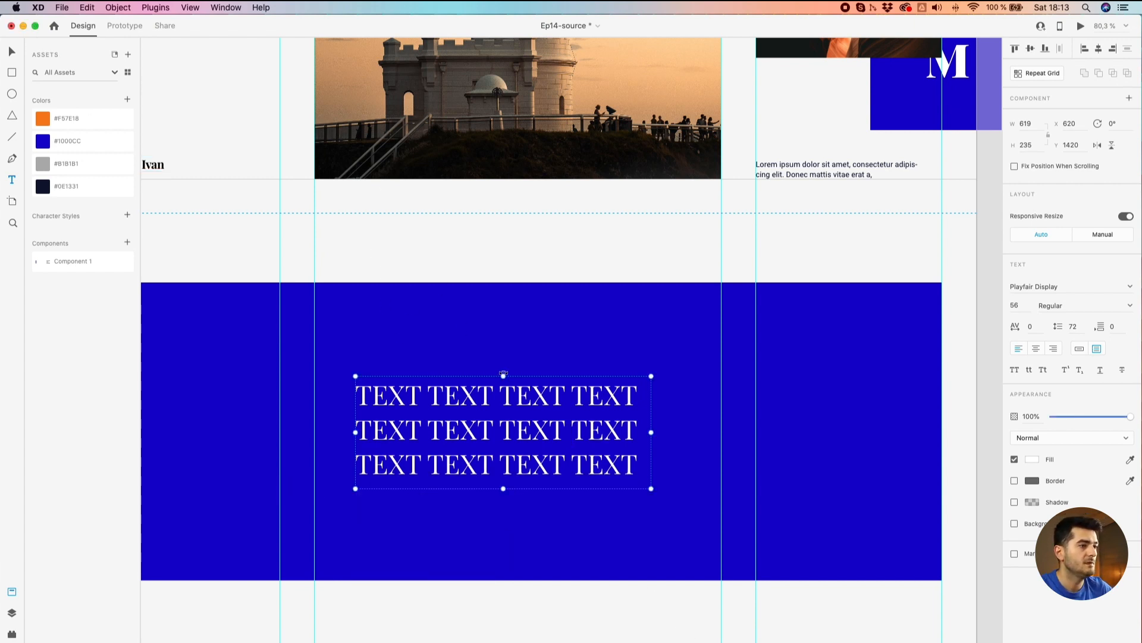
{"action": "left_click", "coordinate": [1079, 348]}
{"action": "left_click", "coordinate": [411, 248]}
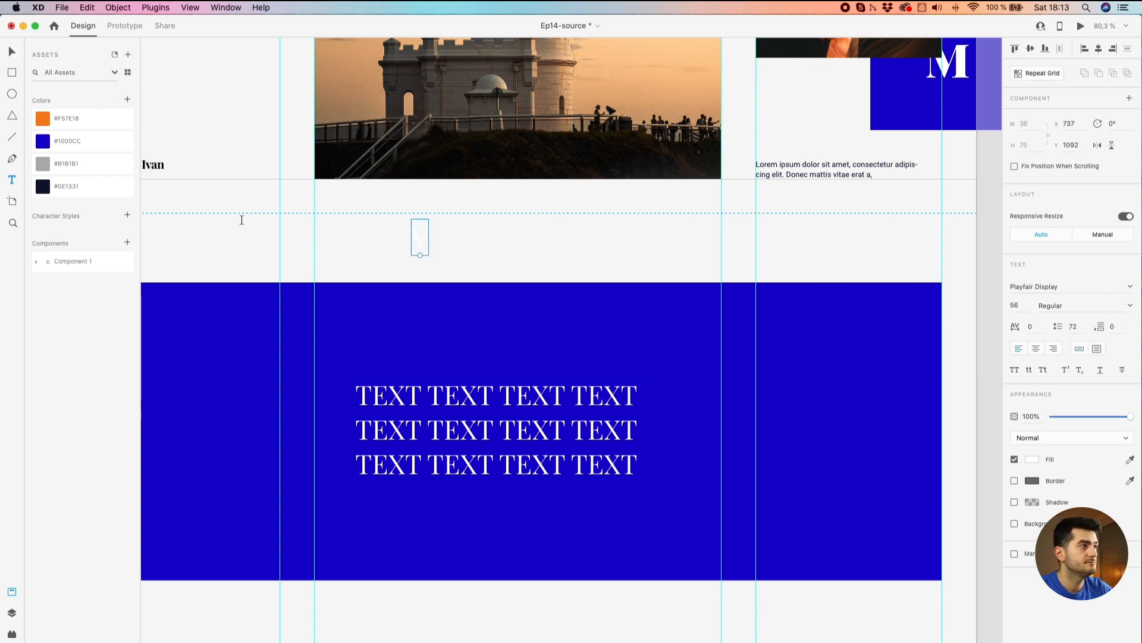
{"action": "left_click", "coordinate": [381, 246]}
{"action": "left_click", "coordinate": [397, 237]}
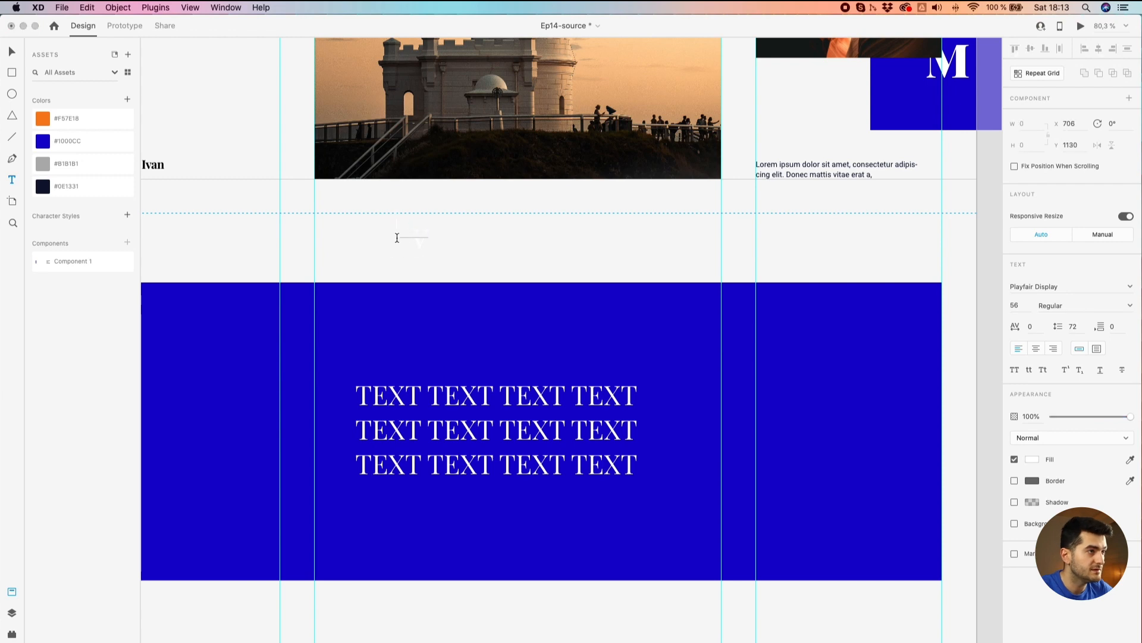
{"action": "scroll", "coordinate": [426, 237], "scroll_direction": "up", "scroll_amount": 5}
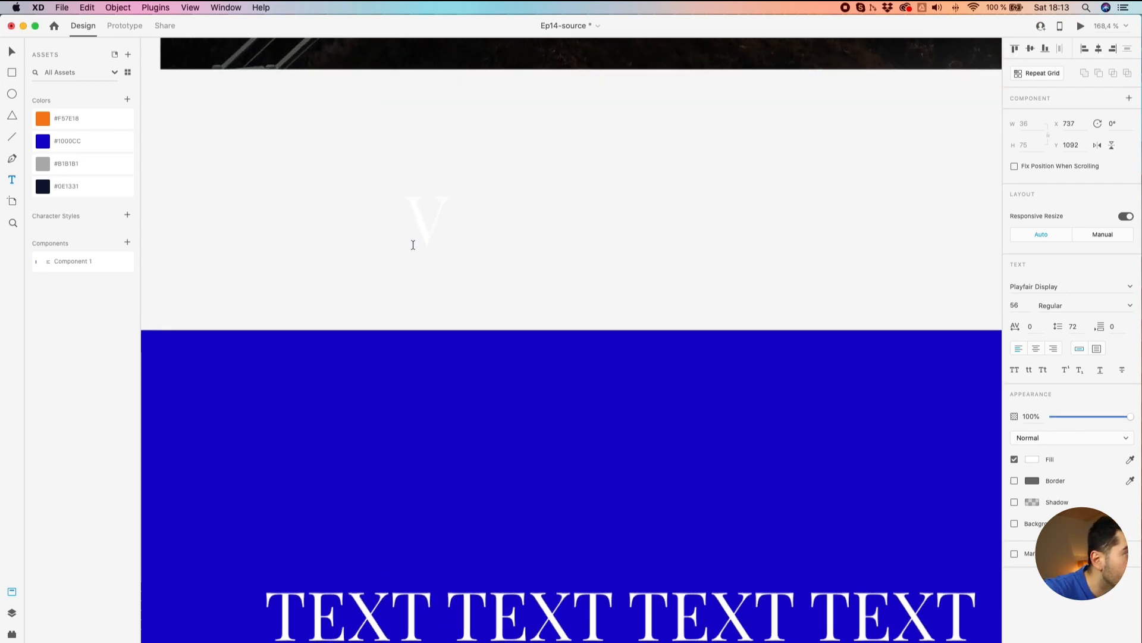
{"action": "double_click", "coordinate": [421, 234]}
{"action": "key", "text": "BackSpace"}
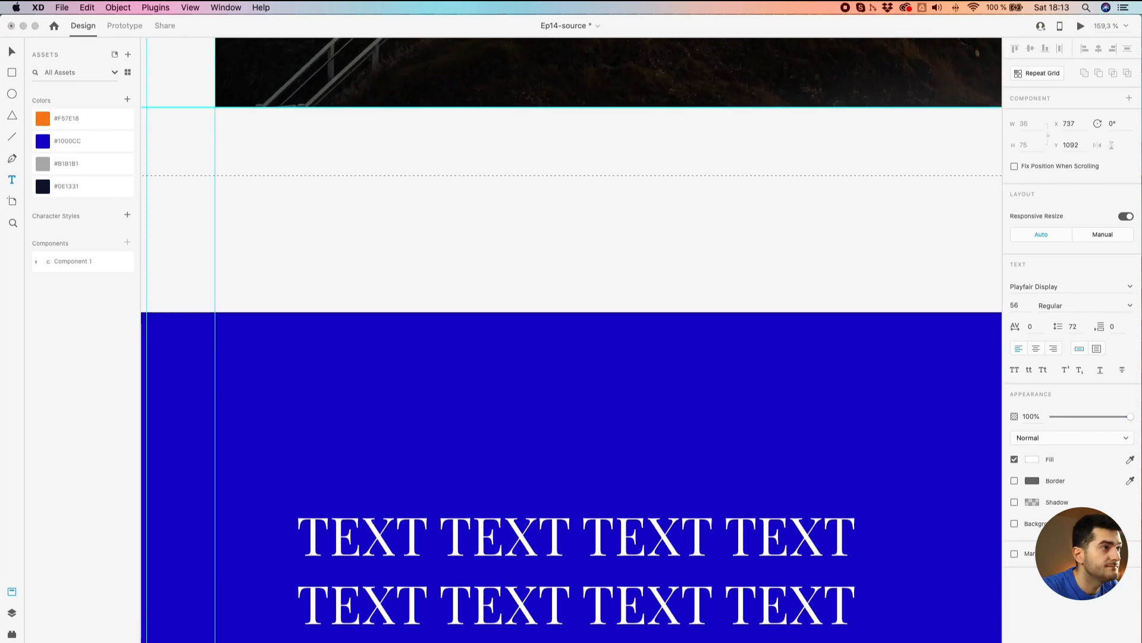
Center the text horizontally and vertically on the blue rectangle and group the two objects
{"action": "left_click", "coordinate": [11, 51]}
{"action": "scroll", "coordinate": [403, 263], "scroll_direction": "down", "scroll_amount": 5}
{"action": "left_click", "coordinate": [449, 403]}
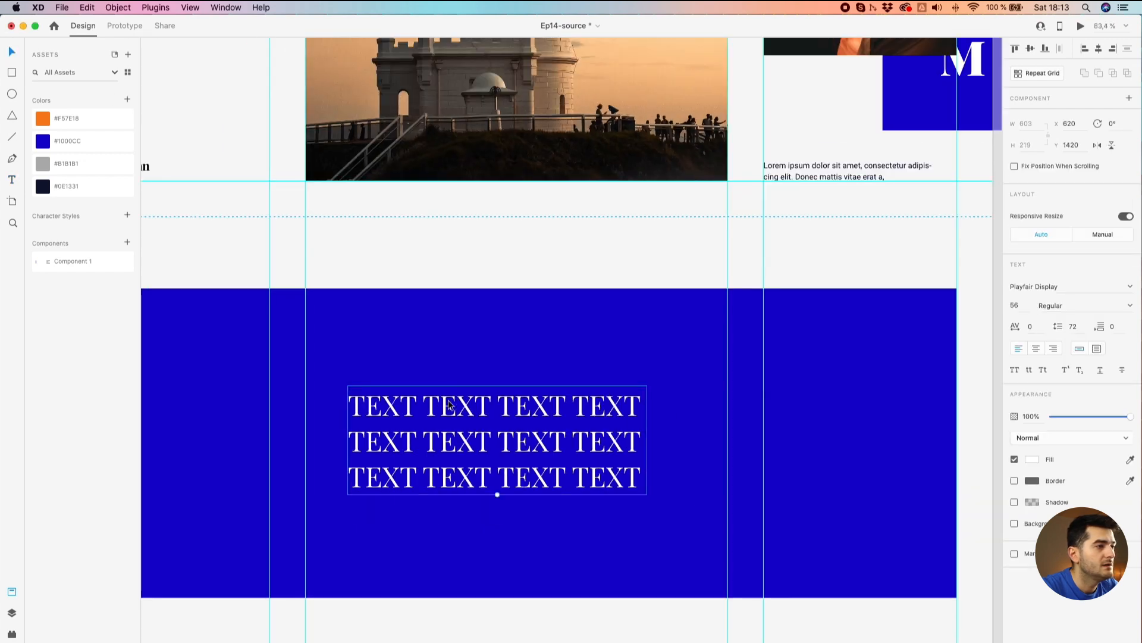
{"action": "left_click", "coordinate": [467, 367]}
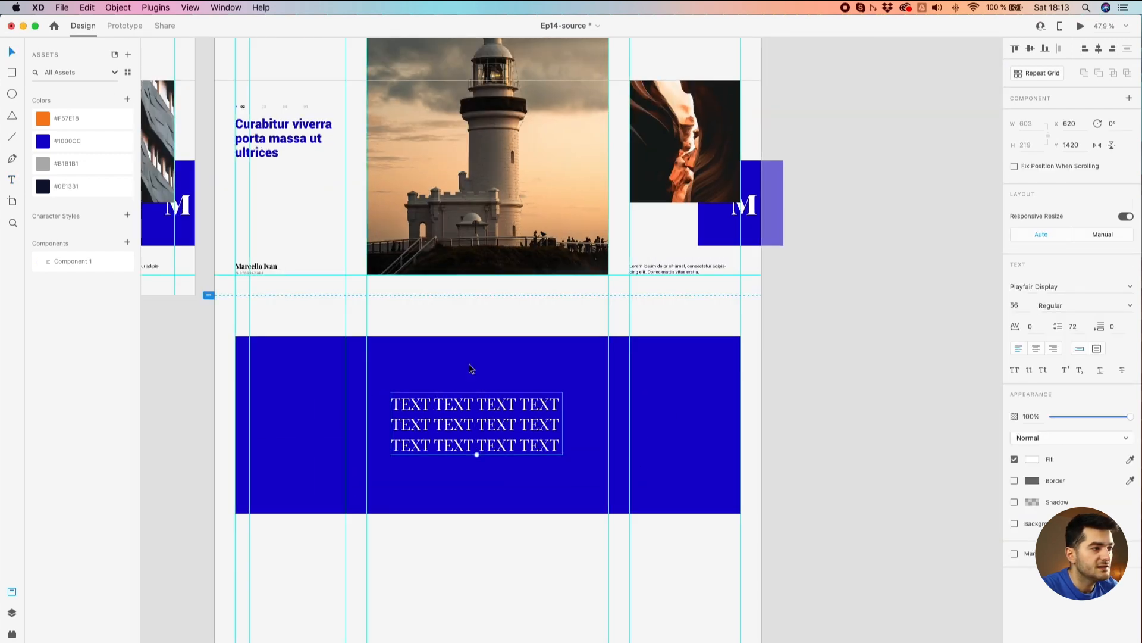
{"action": "left_click", "coordinate": [1032, 49]}
{"action": "left_click", "coordinate": [1099, 48]}
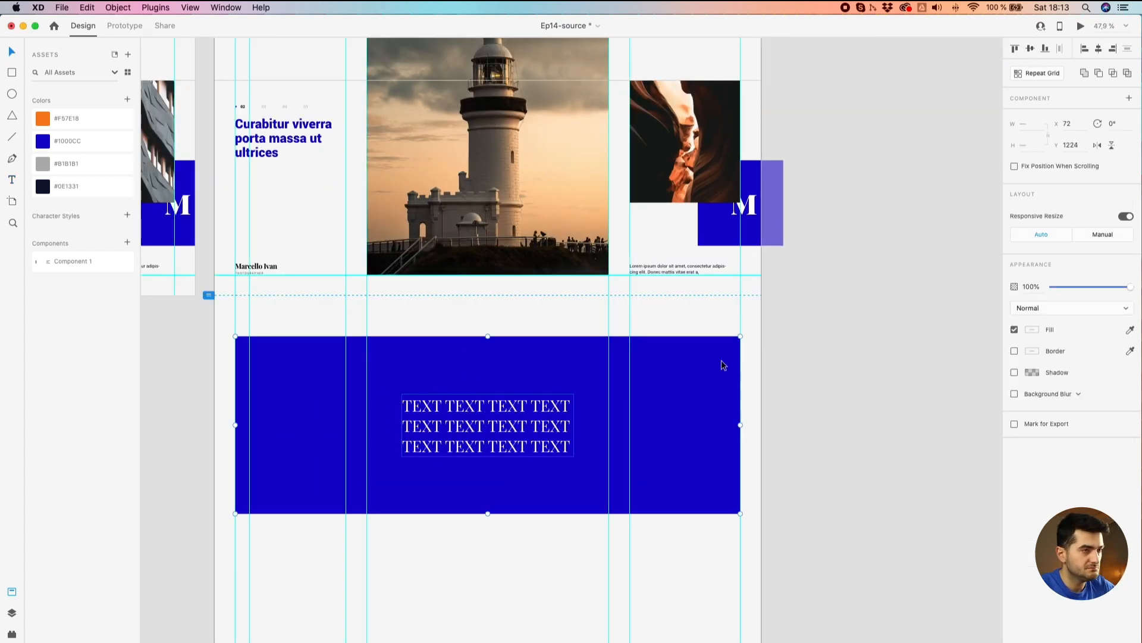
{"action": "left_click_drag", "start_coordinate": [775, 364], "coordinate": [339, 484]}
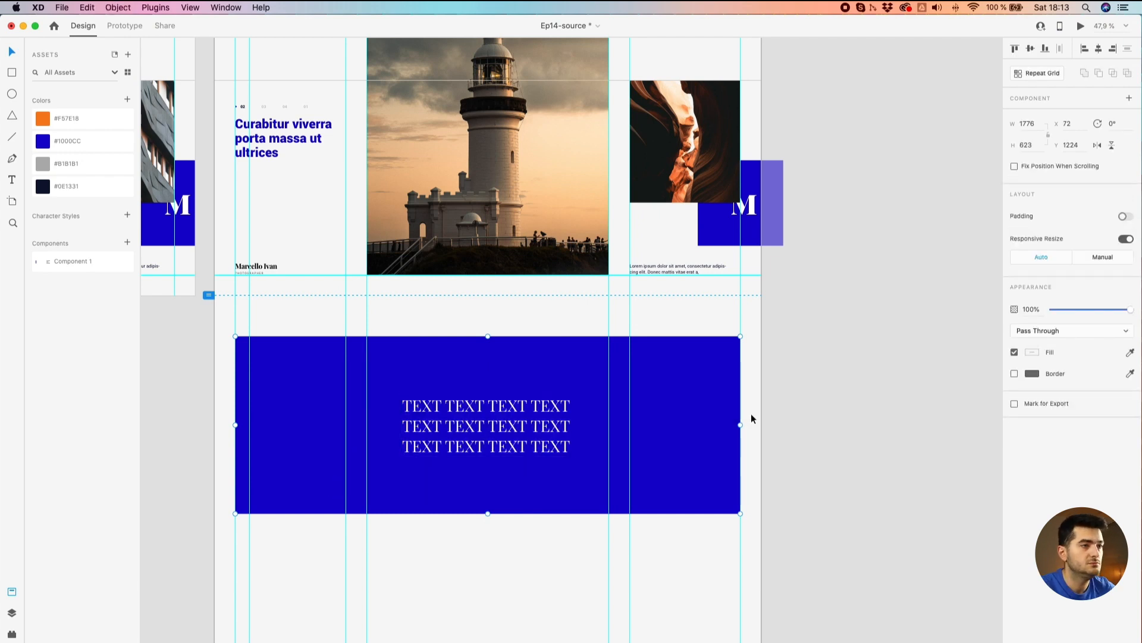
Switch to Prototype mode and preview the Home – 1 artboard in a smaller window
{"action": "scroll", "coordinate": [755, 413], "scroll_direction": "down", "scroll_amount": 3}
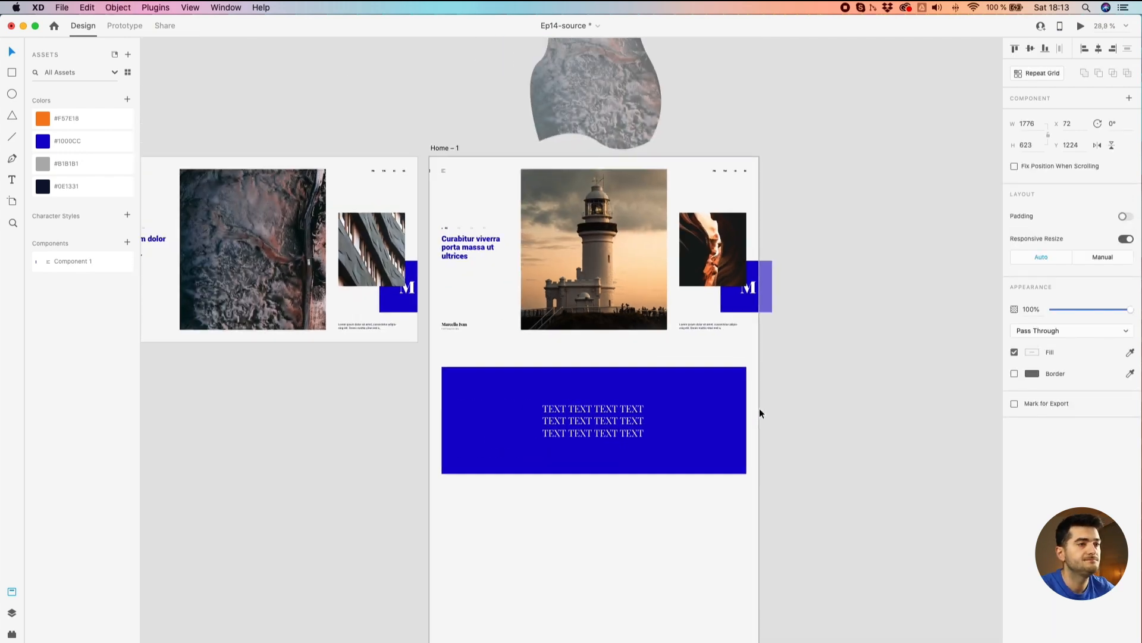
{"action": "left_click", "coordinate": [805, 400]}
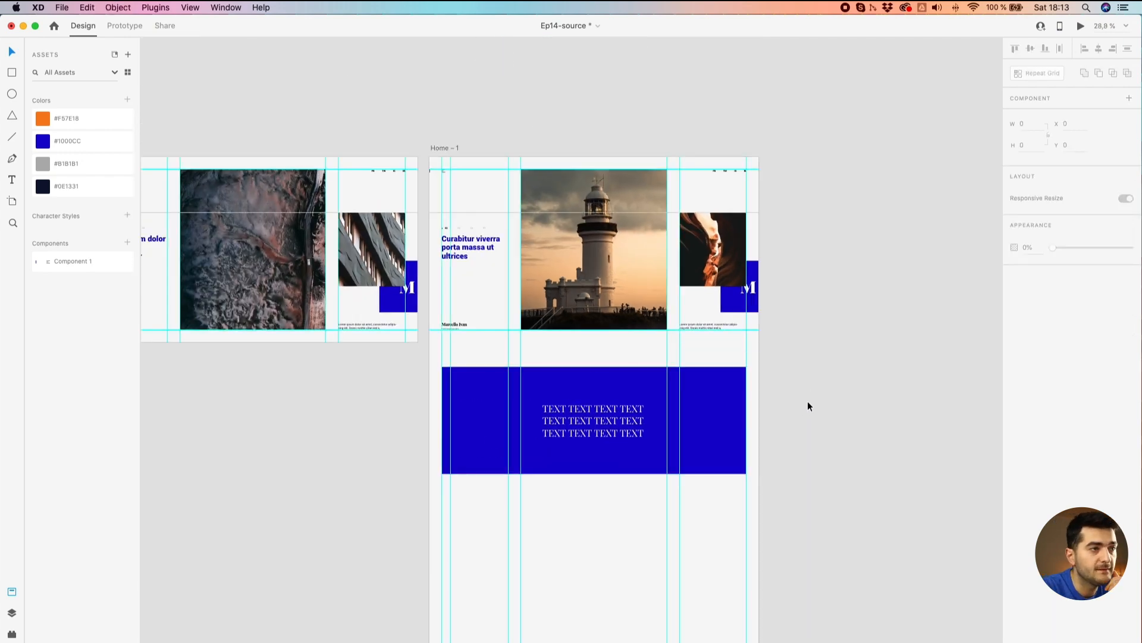
{"action": "left_click", "coordinate": [734, 311]}
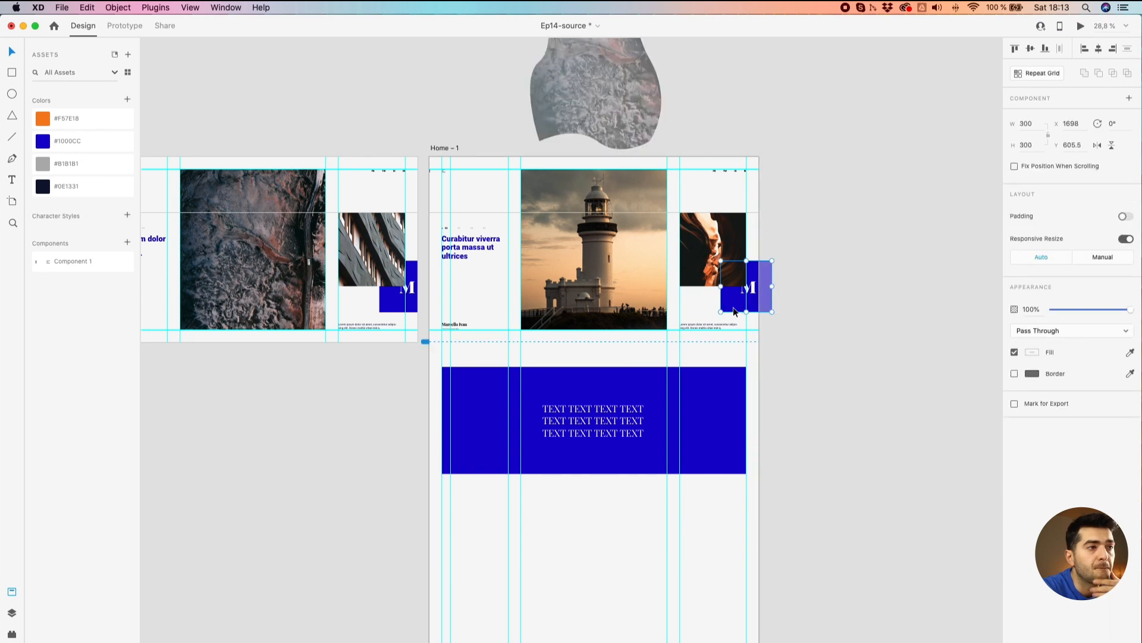
{"action": "left_click", "coordinate": [111, 28]}
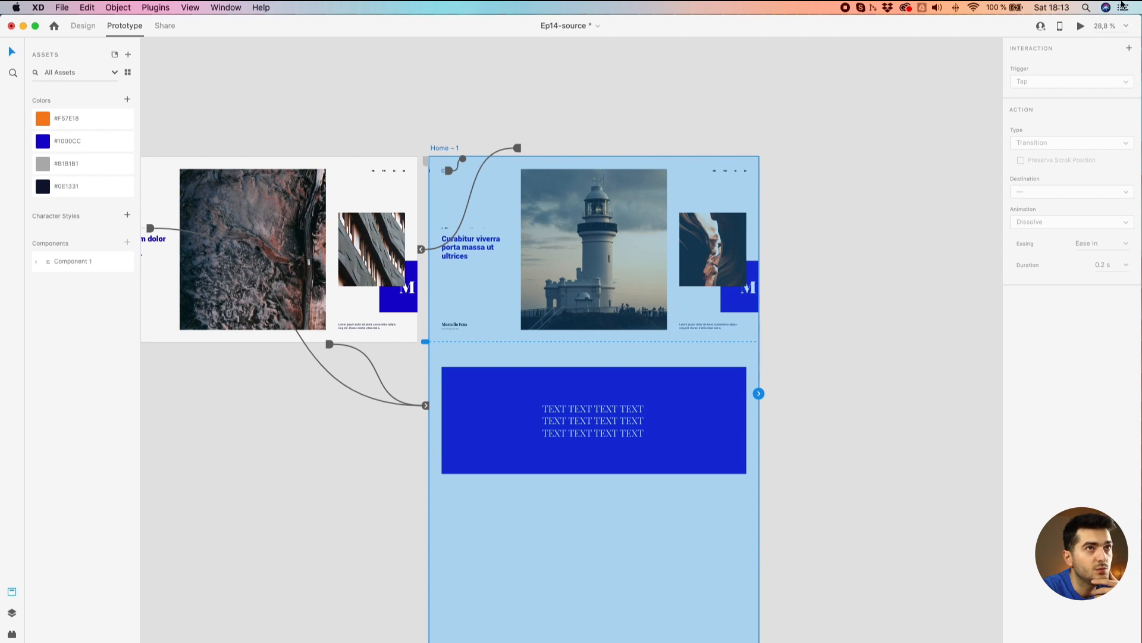
{"action": "left_click", "coordinate": [1081, 26]}
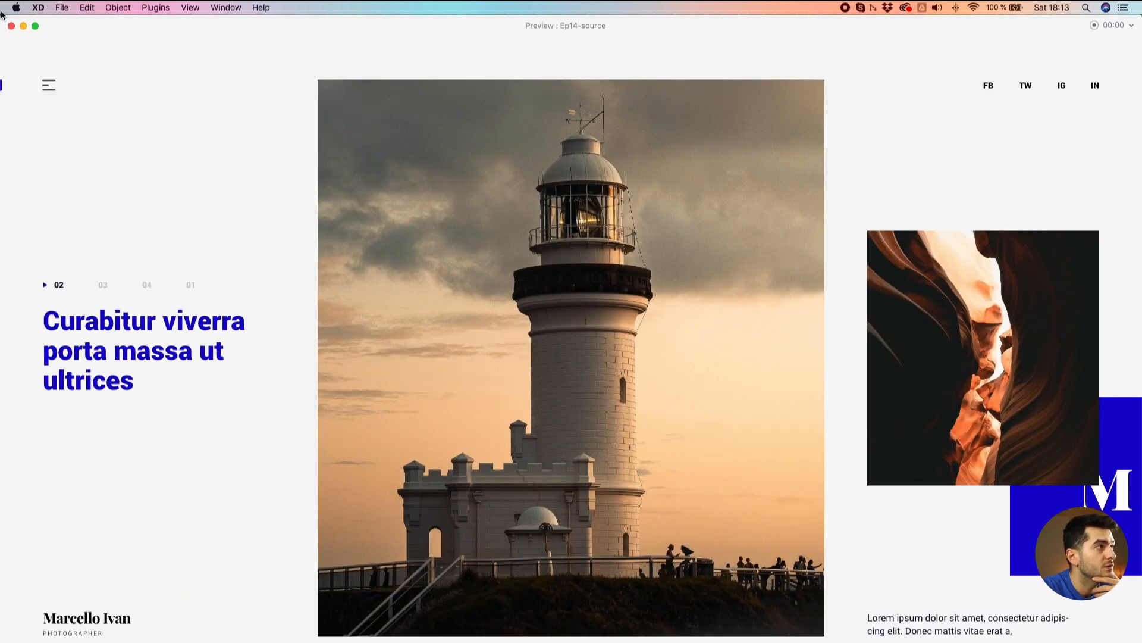
{"action": "left_click_drag", "start_coordinate": [48, 19], "coordinate": [330, 197]}
{"action": "left_click_drag", "start_coordinate": [445, 212], "coordinate": [335, 122]}
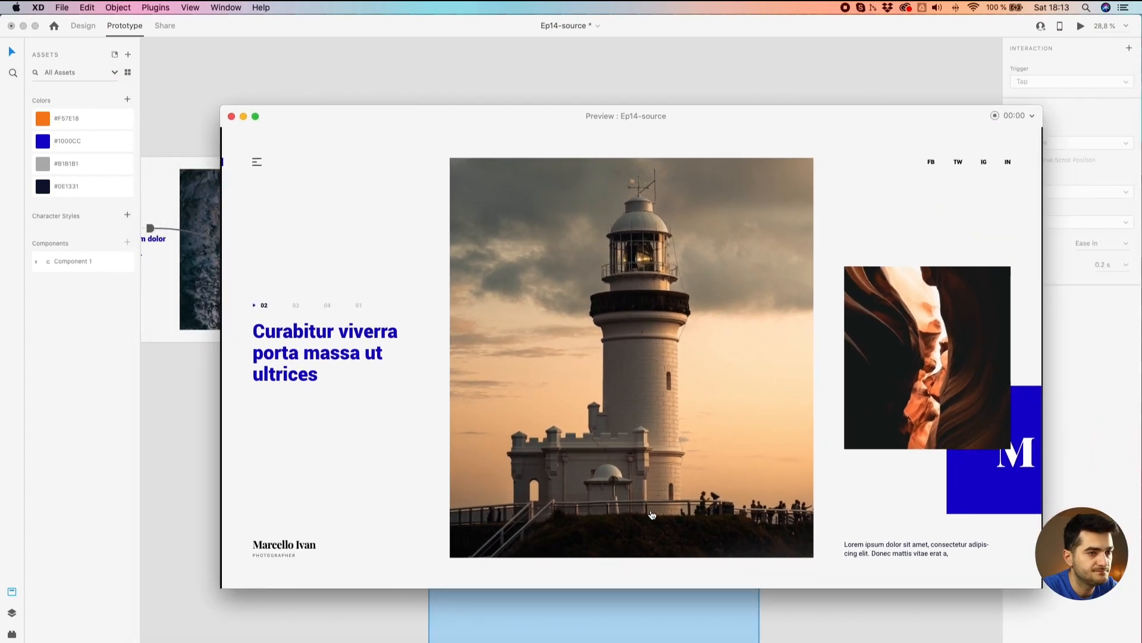
Scroll the preview down to the blue text block and back up to the slide, and close the preview
{"action": "scroll", "coordinate": [699, 556], "scroll_direction": "down", "scroll_amount": 2}
{"action": "scroll", "coordinate": [699, 556], "scroll_direction": "down", "scroll_amount": 5}
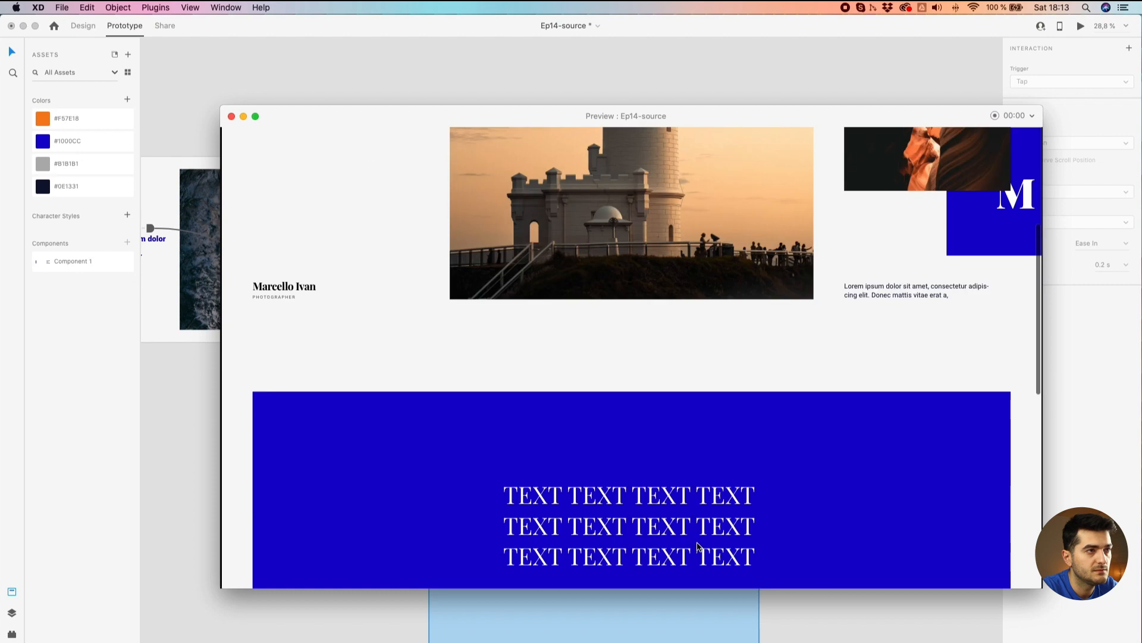
{"action": "scroll", "coordinate": [698, 547], "scroll_direction": "up", "scroll_amount": 4}
{"action": "scroll", "coordinate": [697, 542], "scroll_direction": "down", "scroll_amount": 5}
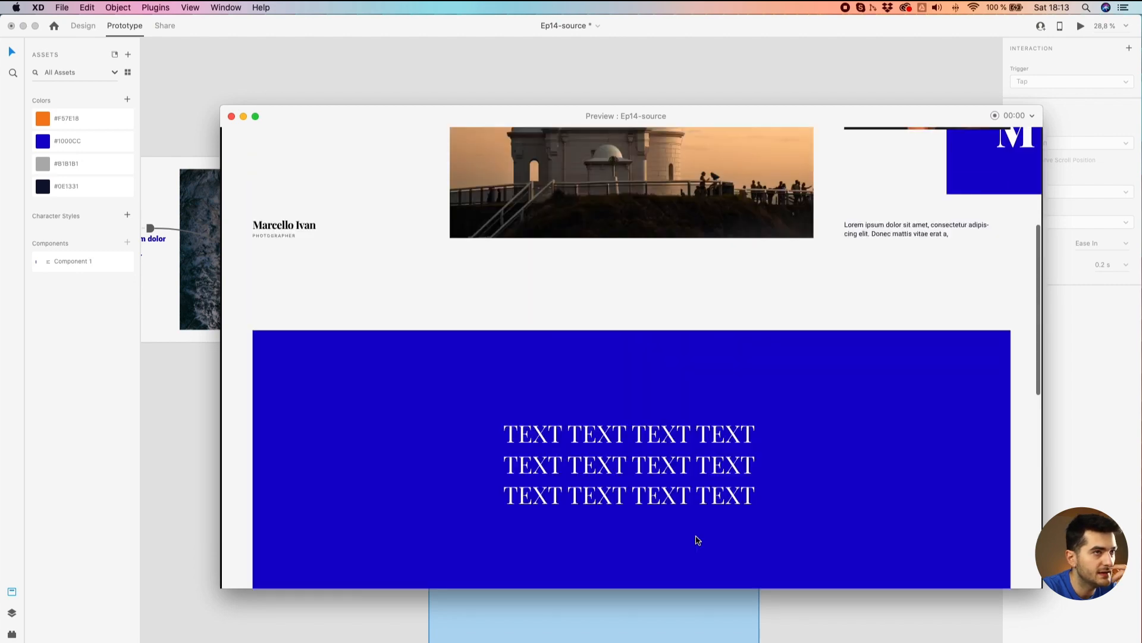
{"action": "scroll", "coordinate": [697, 537], "scroll_direction": "up", "scroll_amount": 4}
{"action": "scroll", "coordinate": [280, 276], "scroll_direction": "up", "scroll_amount": 5}
{"action": "scroll", "coordinate": [306, 319], "scroll_direction": "down", "scroll_amount": 5}
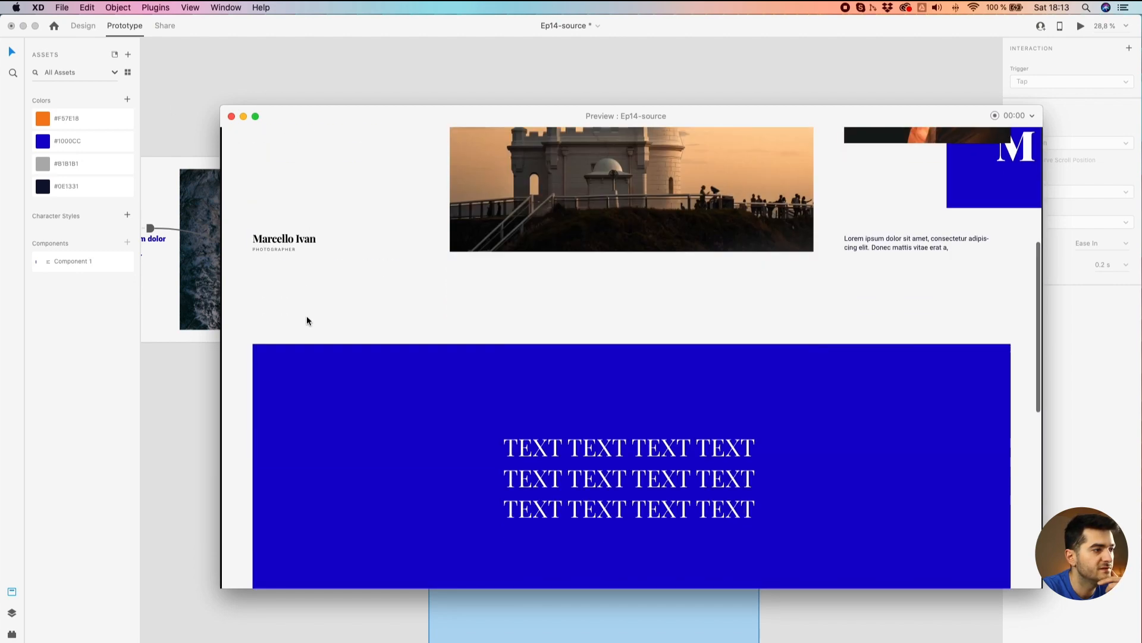
{"action": "scroll", "coordinate": [252, 355], "scroll_direction": "up", "scroll_amount": 2}
{"action": "scroll", "coordinate": [254, 355], "scroll_direction": "up", "scroll_amount": 4}
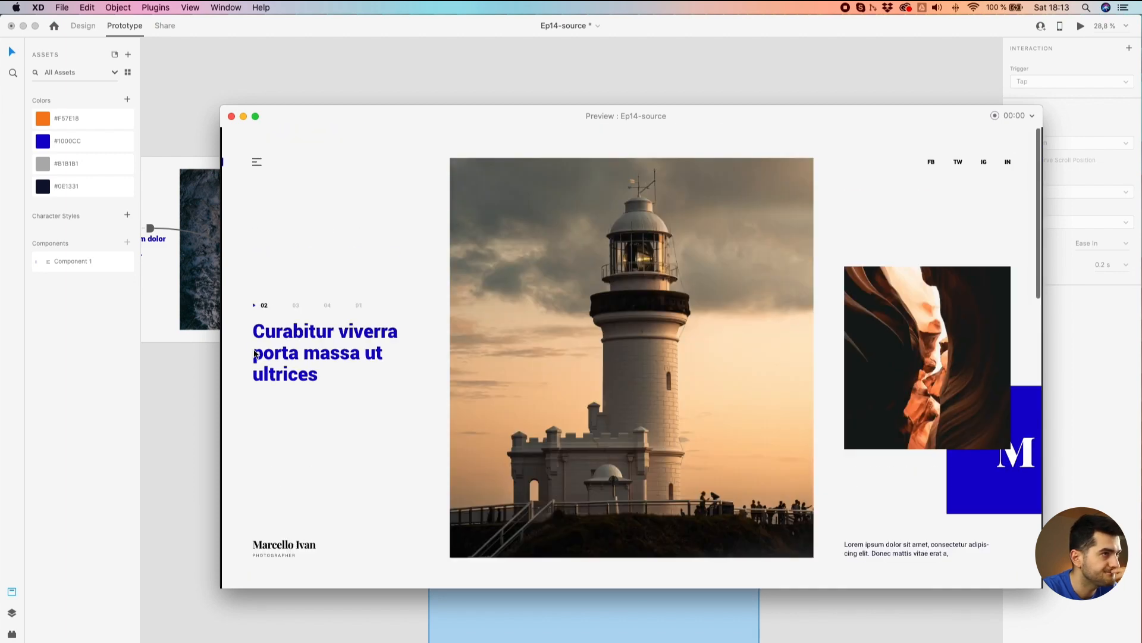
{"action": "left_click", "coordinate": [231, 116]}
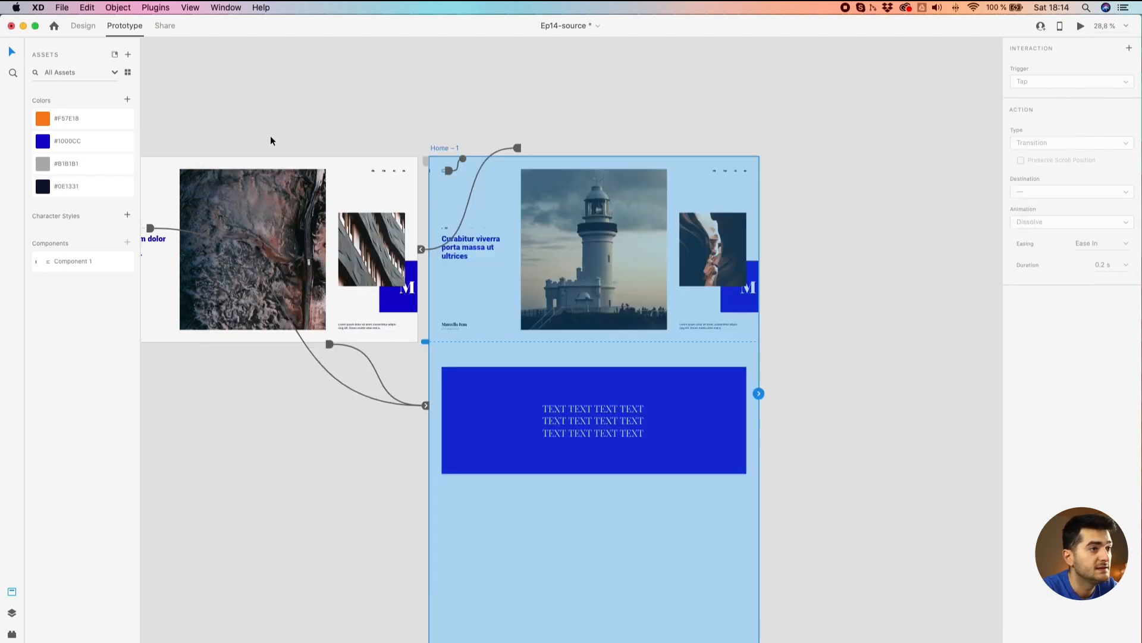
Try to wire the M square on Home – 1 directly to the blue text block below the slide
{"action": "left_click", "coordinate": [742, 301]}
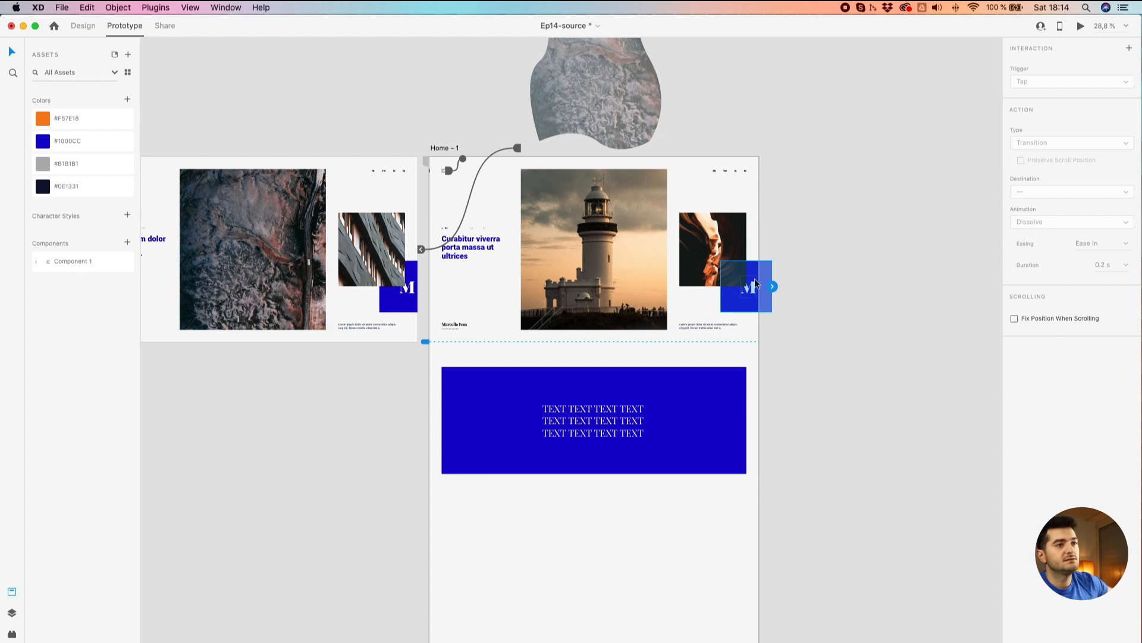
{"action": "mouse_move", "coordinate": [772, 287]}
{"action": "left_mouse_down"}
{"action": "mouse_move", "coordinate": [801, 455]}
{"action": "mouse_move", "coordinate": [631, 416]}
{"action": "mouse_move", "coordinate": [745, 280]}
{"action": "mouse_move", "coordinate": [819, 316]}
{"action": "mouse_move", "coordinate": [659, 423]}
{"action": "left_mouse_up"}
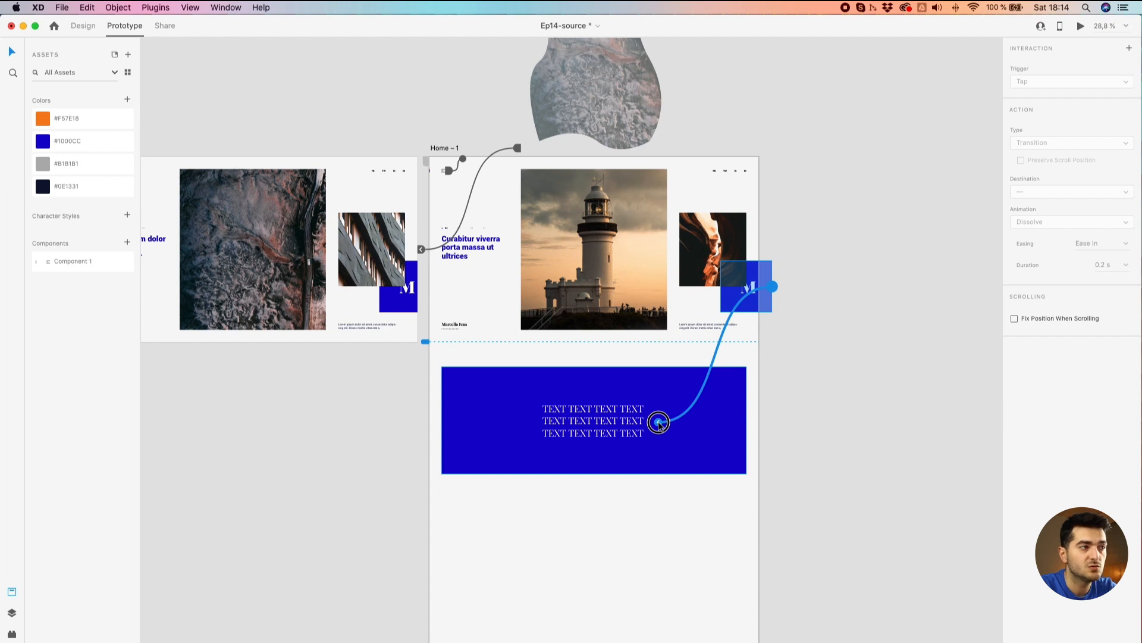
{"action": "left_click_drag", "start_coordinate": [659, 423], "coordinate": [659, 423]}
{"action": "left_click", "coordinate": [804, 402]}
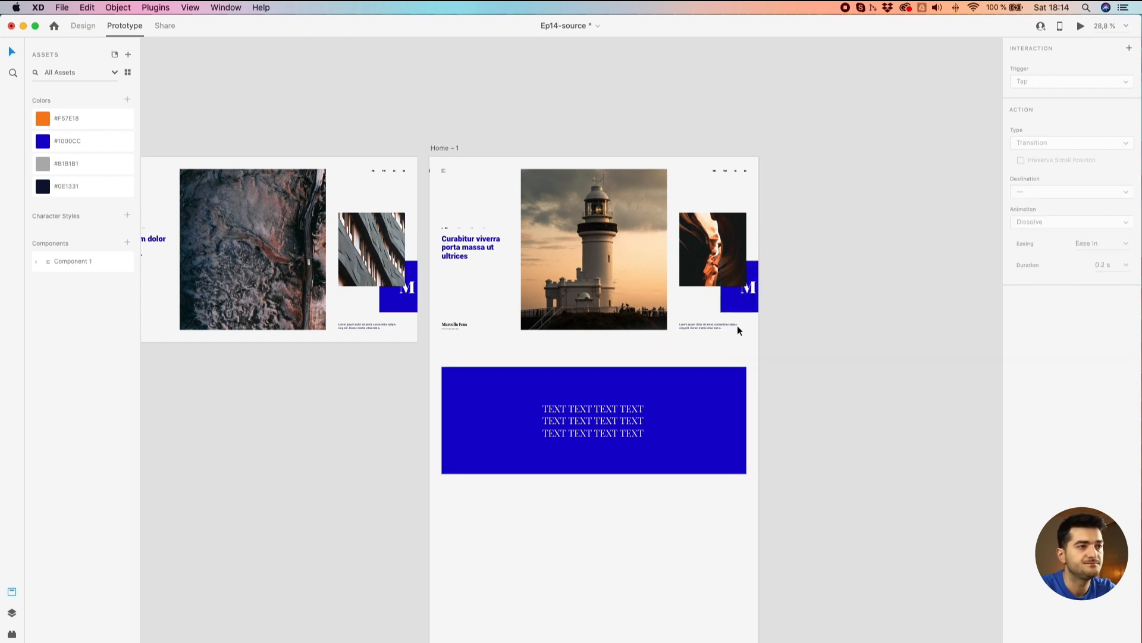
Start an interaction on the M square of Home – 1 with a Tap trigger and the Scroll To action type
{"action": "left_click", "coordinate": [745, 309]}
{"action": "left_click_drag", "start_coordinate": [773, 286], "coordinate": [614, 458]}
{"action": "left_click", "coordinate": [1039, 81]}
{"action": "left_click", "coordinate": [1043, 115]}
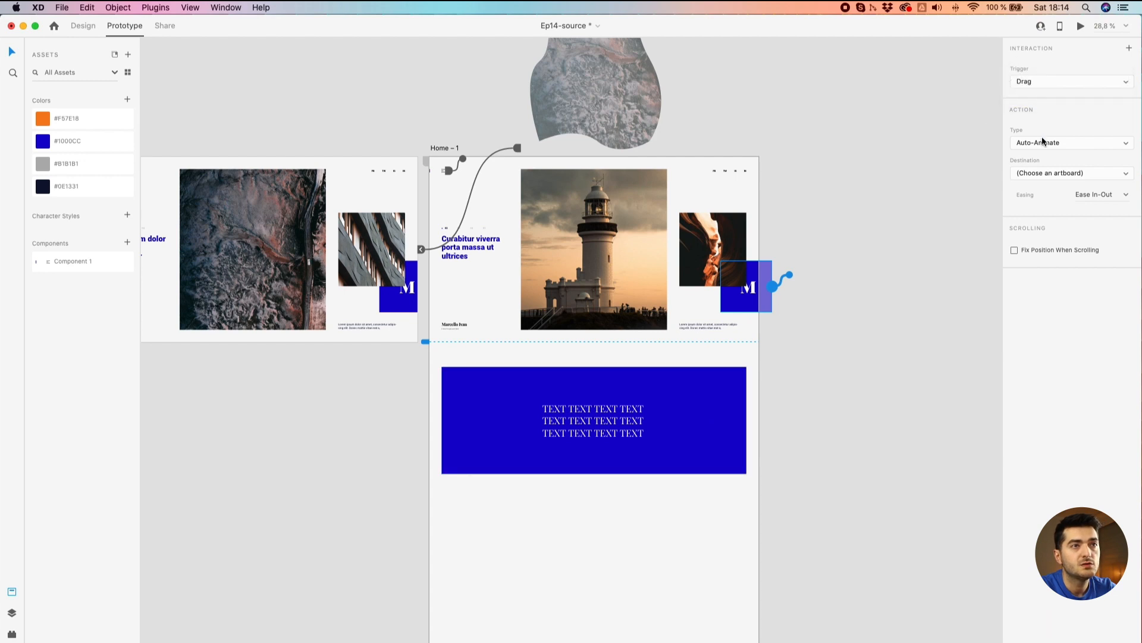
{"action": "left_click", "coordinate": [1041, 137]}
{"action": "left_click", "coordinate": [1041, 81]}
{"action": "left_click", "coordinate": [1041, 81]}
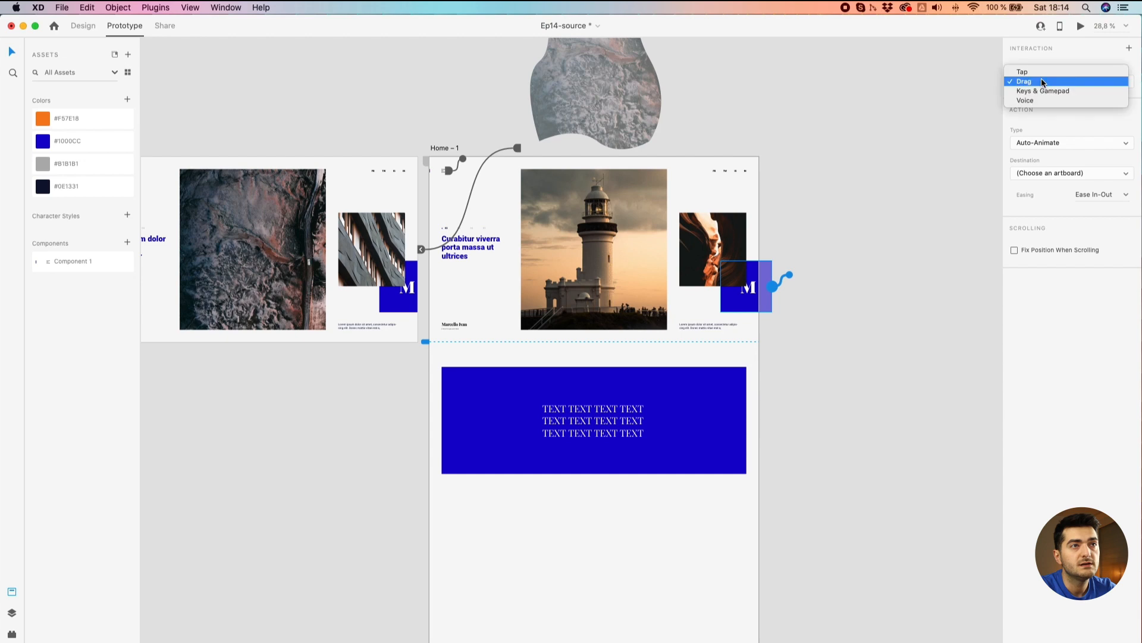
{"action": "left_click", "coordinate": [1043, 72]}
{"action": "left_click", "coordinate": [1065, 138]}
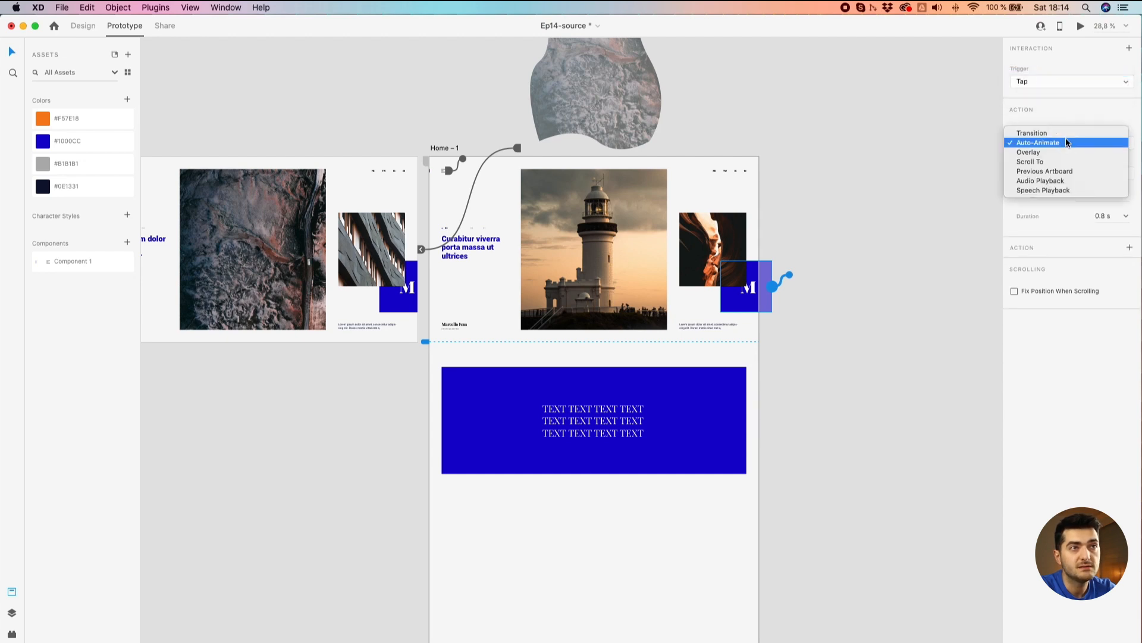
{"action": "left_click", "coordinate": [1058, 161]}
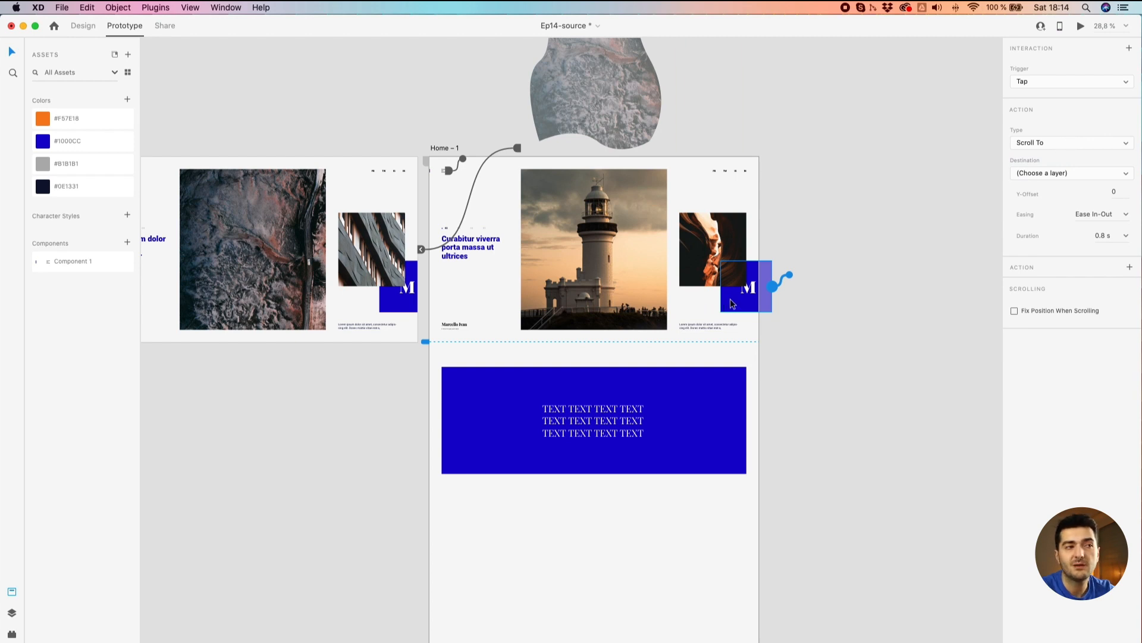
Wire the blue text block to the M square as its scroll destination, and briefly preview the Home – 1 artboard
{"action": "left_click", "coordinate": [681, 424]}
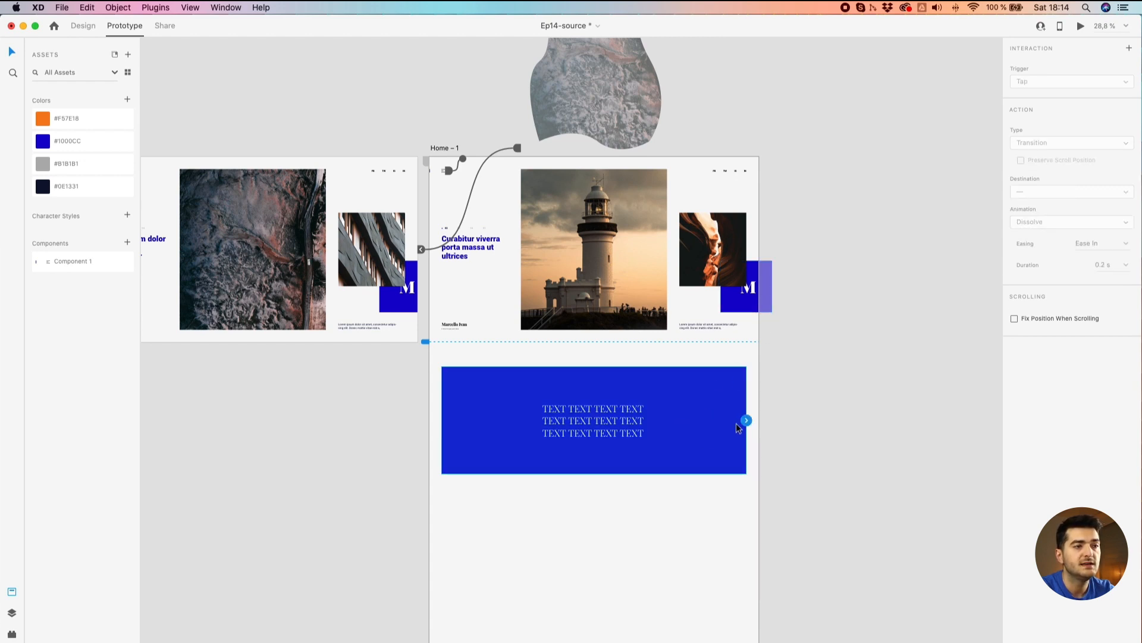
{"action": "left_click_drag", "start_coordinate": [746, 421], "coordinate": [755, 309]}
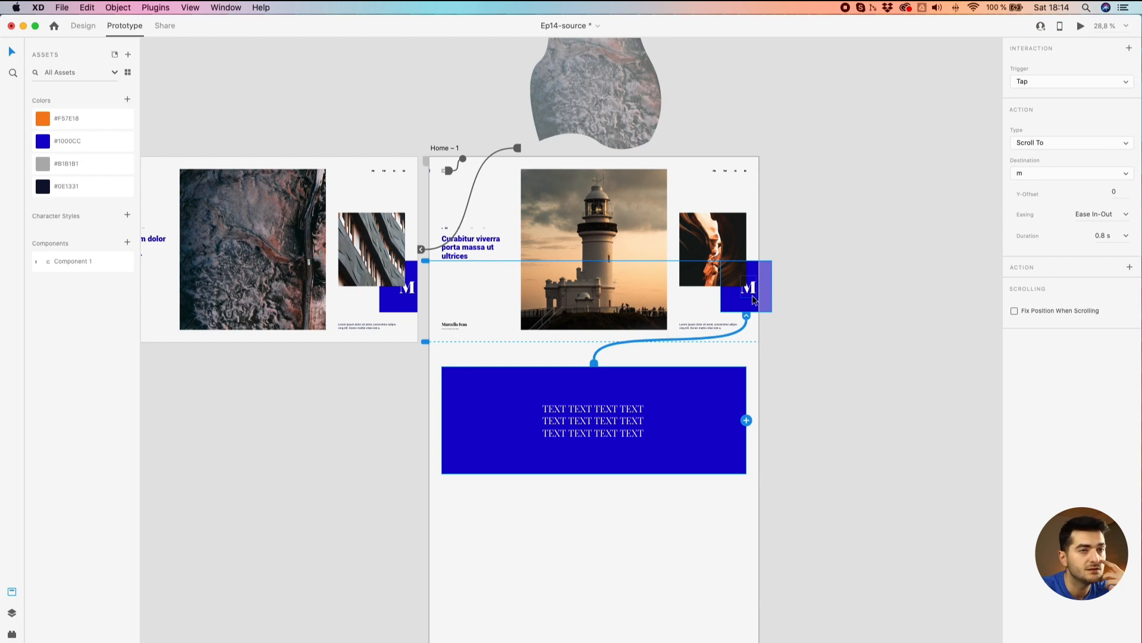
{"action": "left_click", "coordinate": [443, 148]}
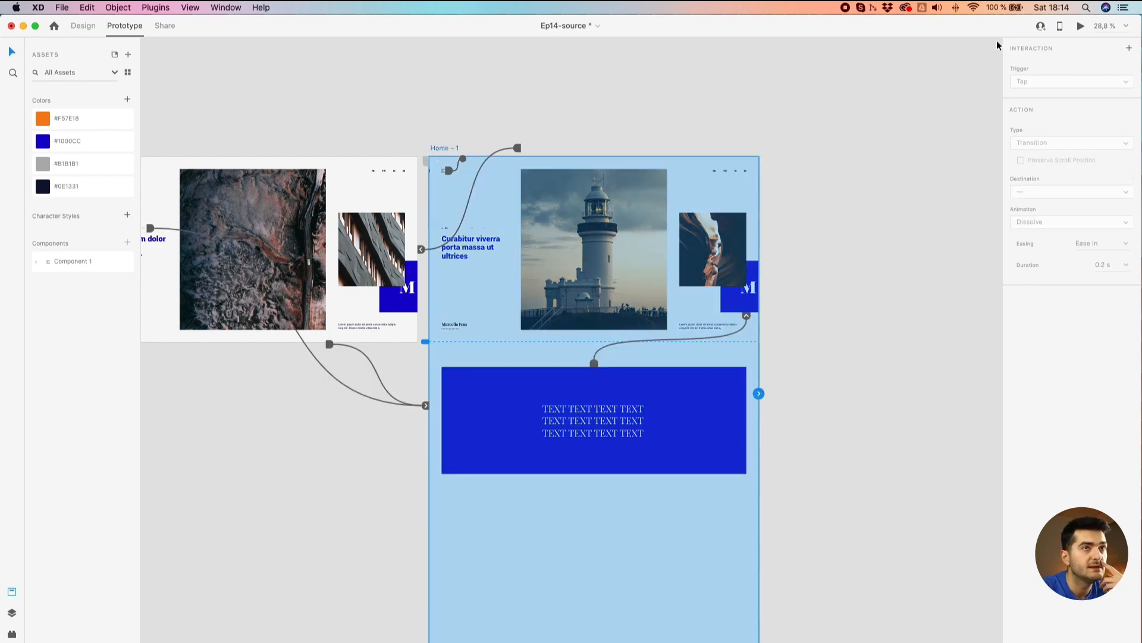
{"action": "left_click", "coordinate": [1078, 26]}
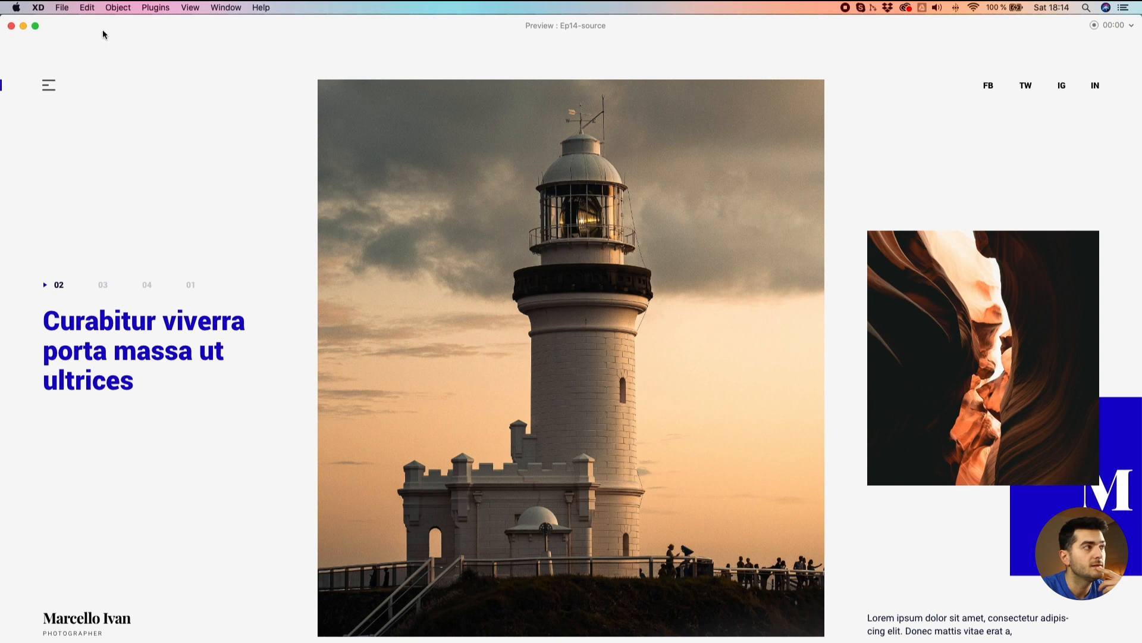
{"action": "left_click", "coordinate": [10, 25]}
Wire the M square to the blue text block as a Tap-triggered Scroll To action
{"action": "left_click", "coordinate": [745, 303]}
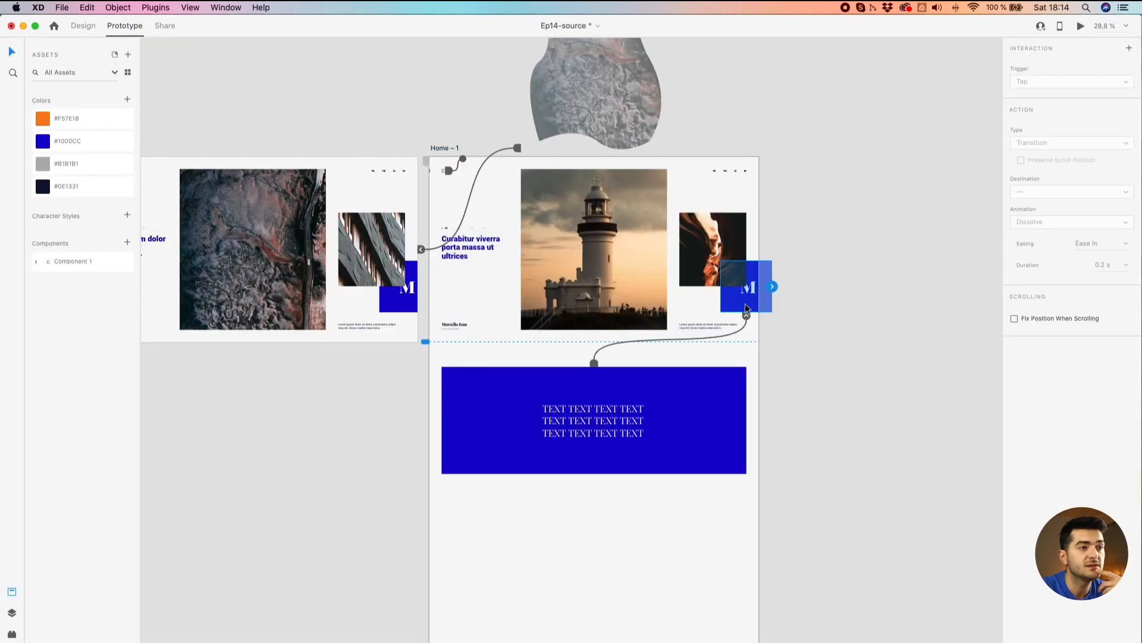
{"action": "left_click", "coordinate": [747, 315]}
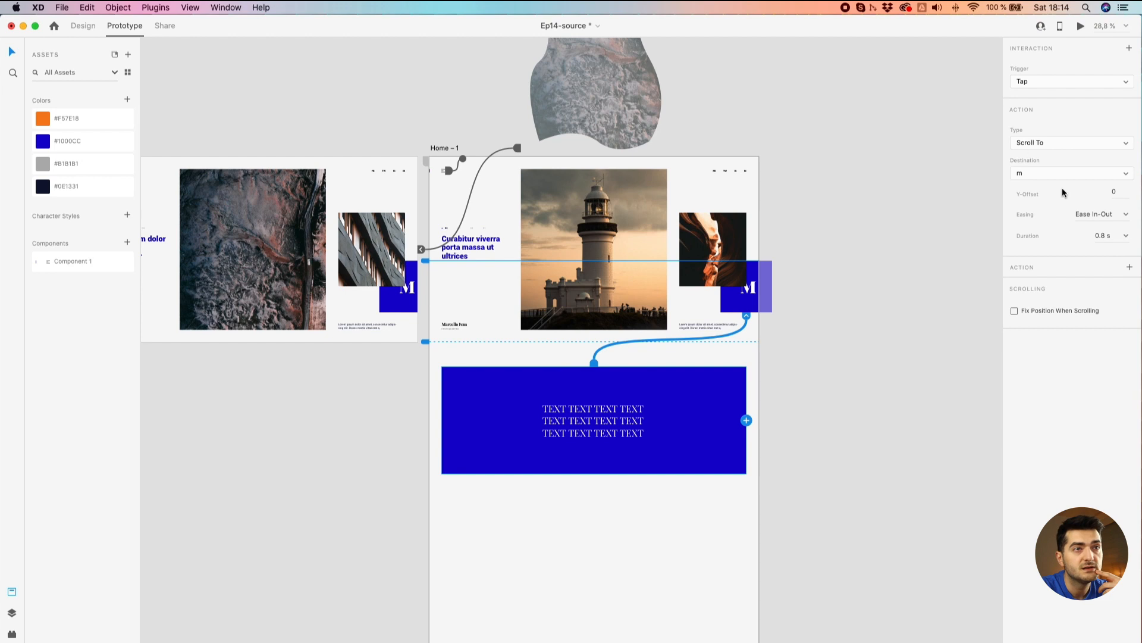
{"action": "left_click", "coordinate": [1054, 170]}
{"action": "left_click", "coordinate": [1054, 171]}
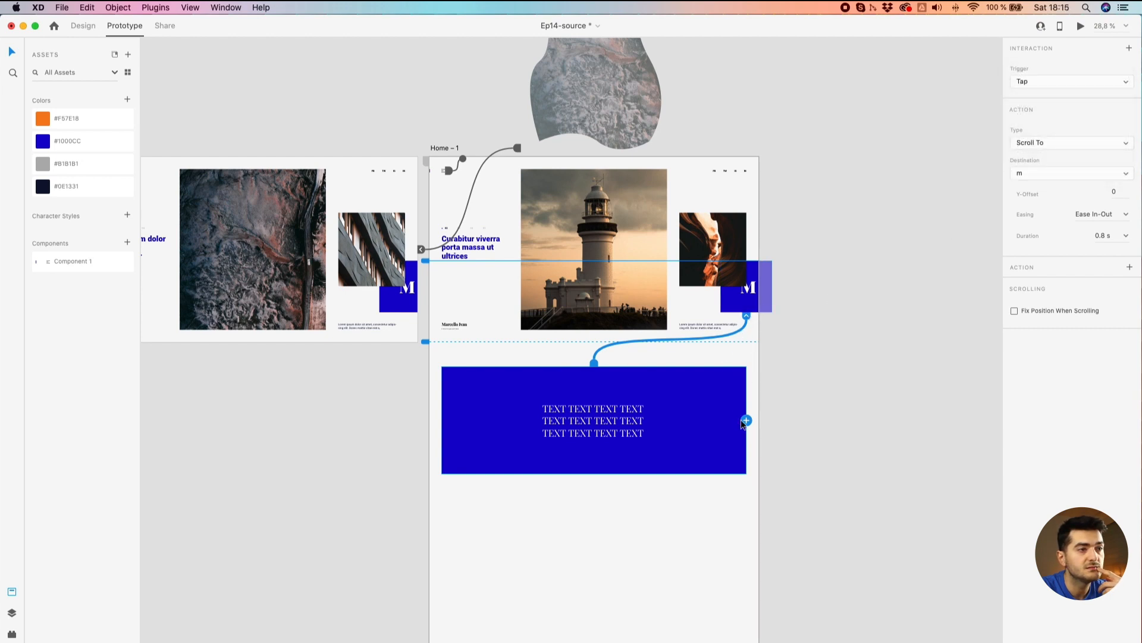
{"action": "left_click", "coordinate": [763, 315]}
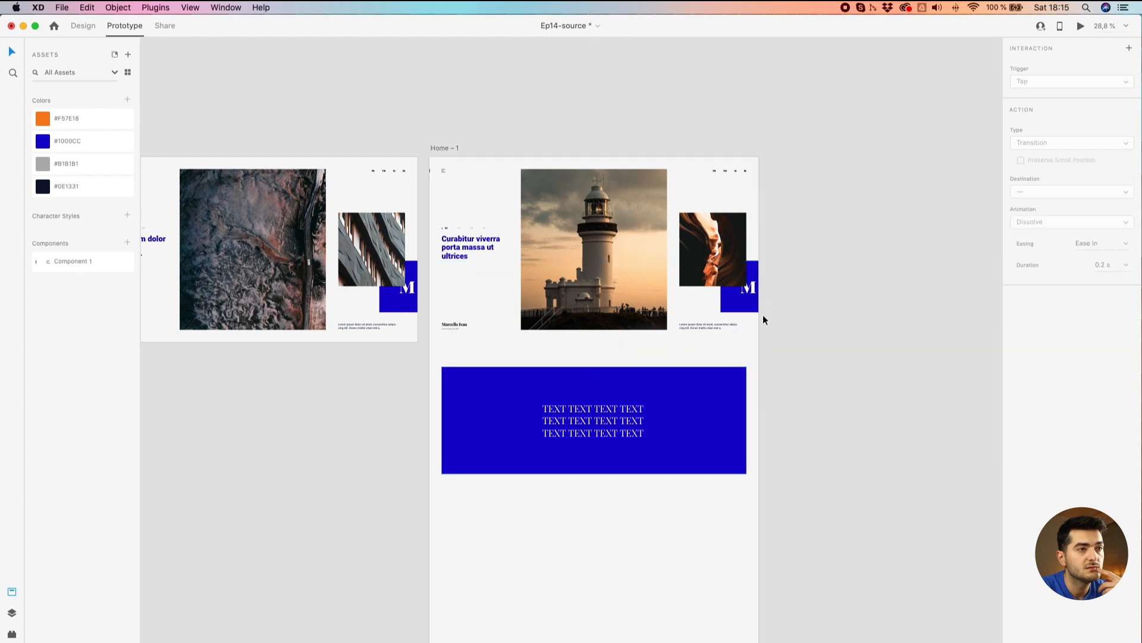
{"action": "left_click", "coordinate": [747, 305]}
{"action": "left_click_drag", "start_coordinate": [747, 314], "coordinate": [673, 428]}
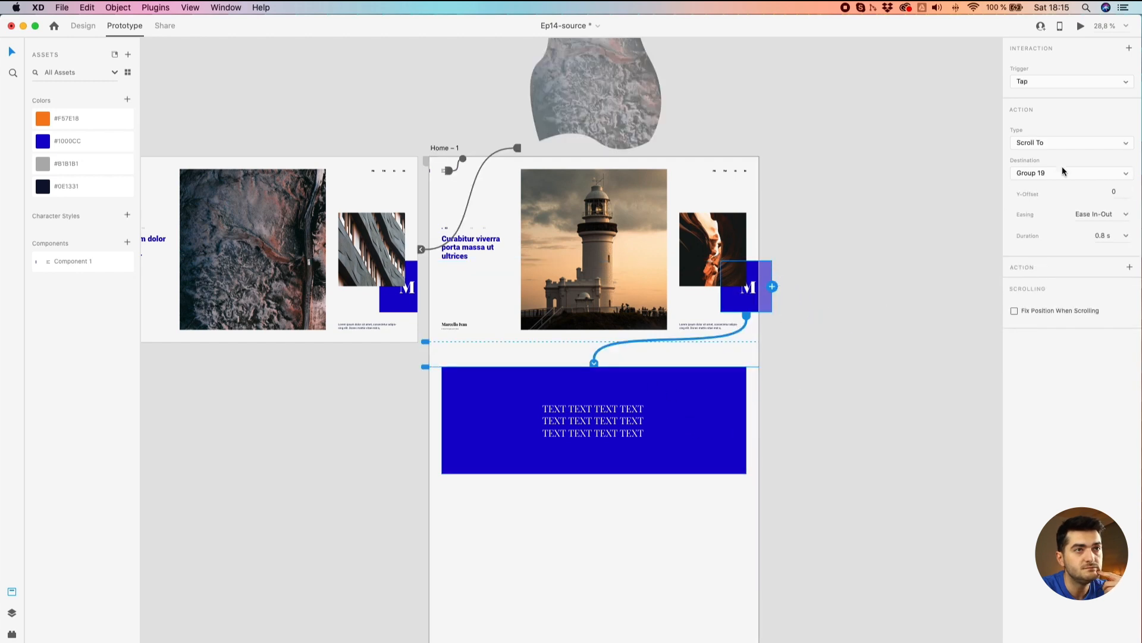
Show the layers of Home – 1 and examine the scroll link on the blue text block
{"action": "left_click", "coordinate": [13, 612]}
{"action": "left_click", "coordinate": [504, 392]}
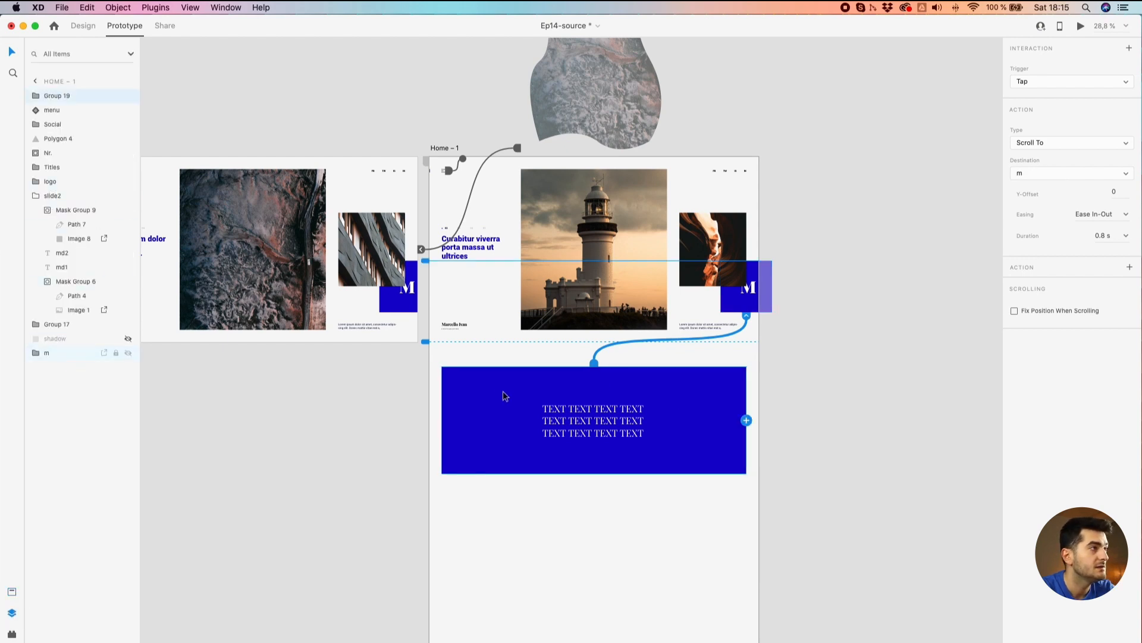
{"action": "left_click", "coordinate": [724, 147]}
Preview Home – 1, test scrolling from the M square to the blue text block and back, and close the preview
{"action": "left_click", "coordinate": [452, 143]}
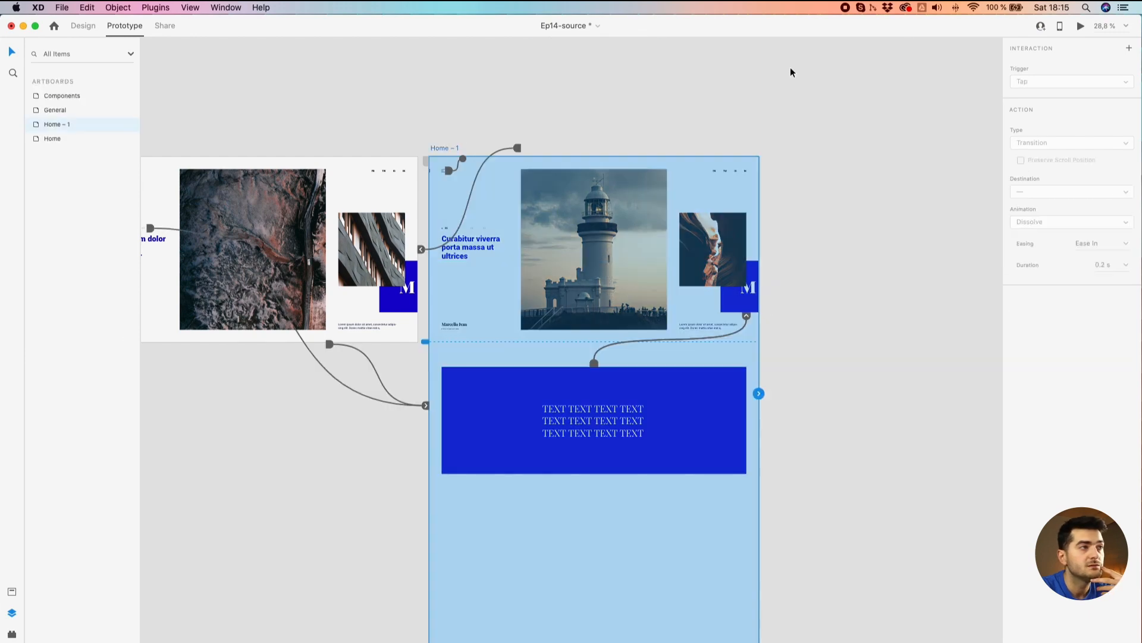
{"action": "left_click", "coordinate": [1081, 26]}
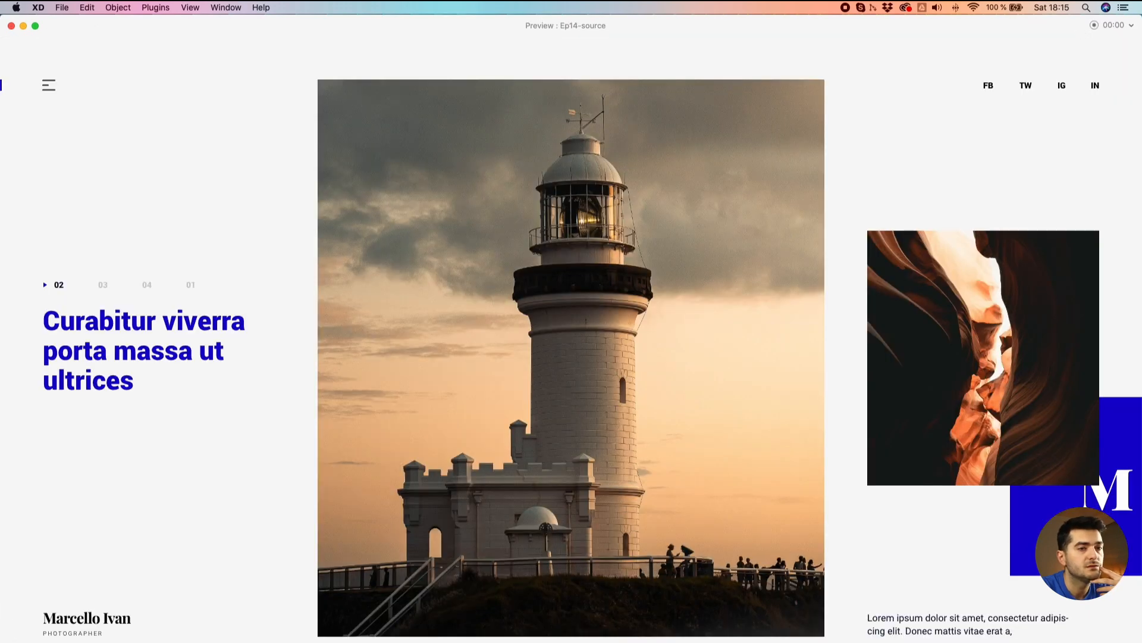
{"action": "scroll", "coordinate": [1071, 507], "scroll_direction": "down", "scroll_amount": 10}
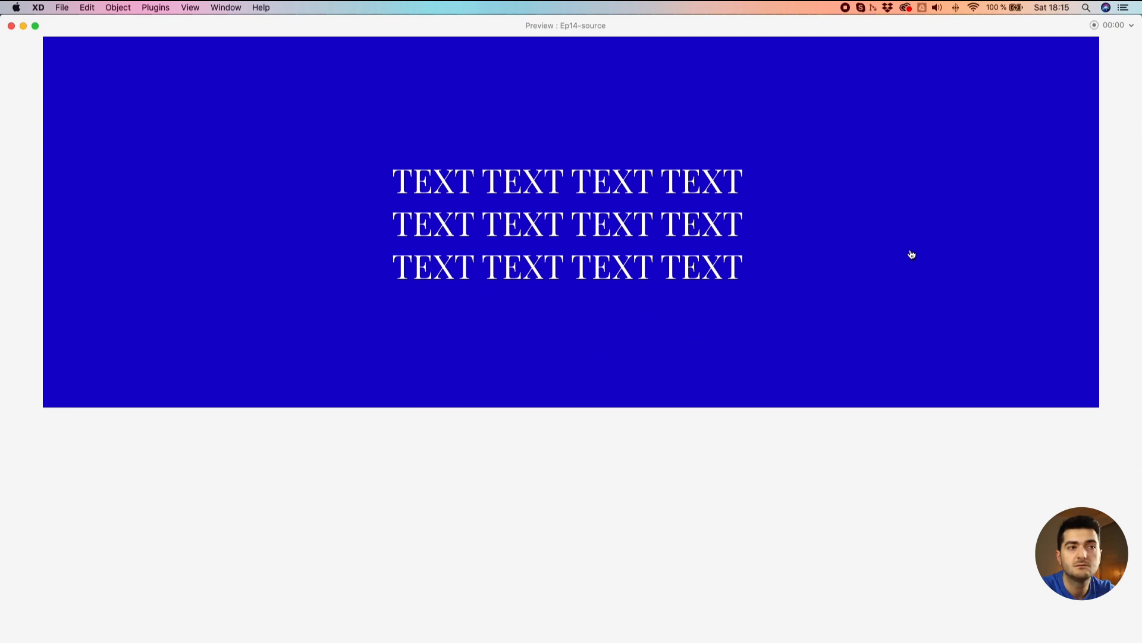
{"action": "scroll", "coordinate": [910, 248], "scroll_direction": "up", "scroll_amount": 10}
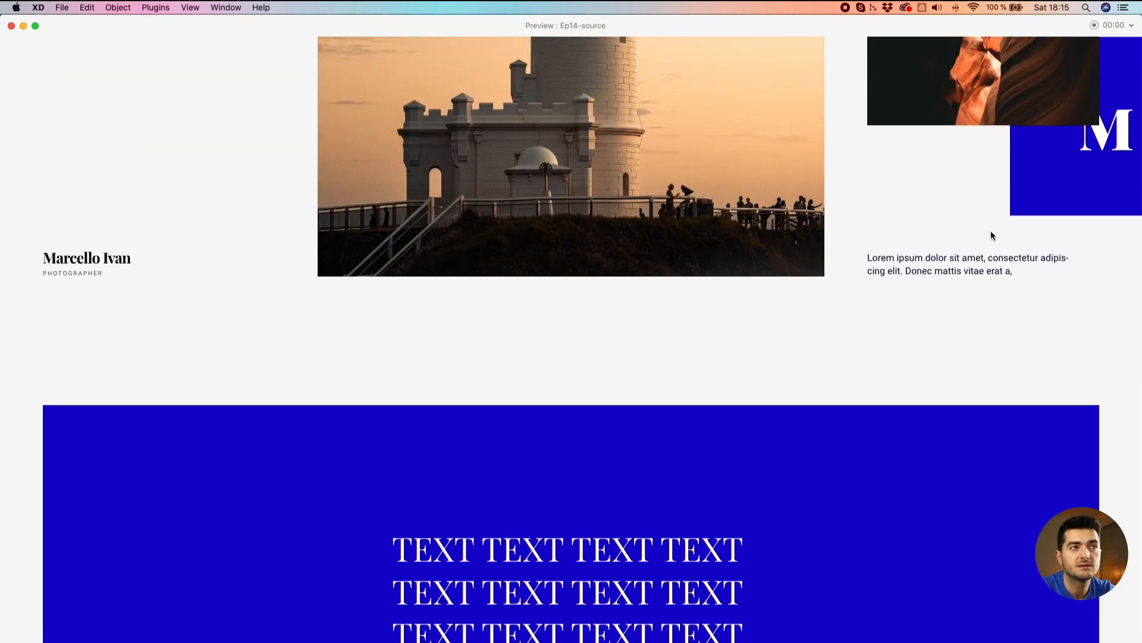
{"action": "left_click", "coordinate": [11, 26]}
{"action": "left_click", "coordinate": [926, 410]}
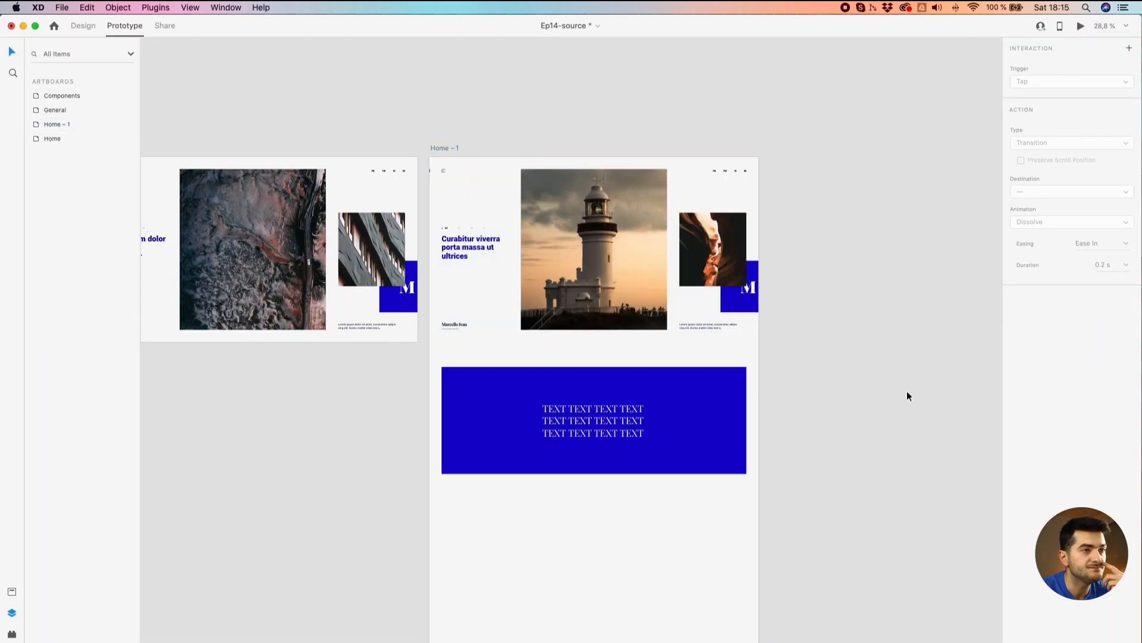
Examine the Scroll To settings of the M square's link to the blue text block
{"action": "left_click", "coordinate": [743, 309]}
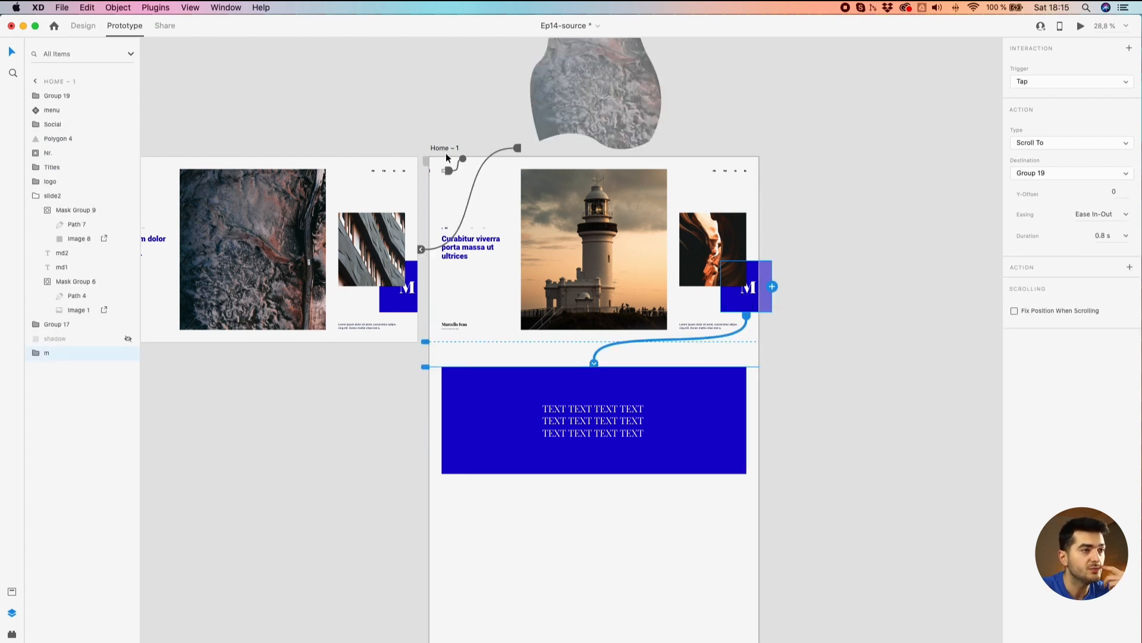
{"action": "left_click", "coordinate": [779, 385]}
{"action": "left_click", "coordinate": [739, 307]}
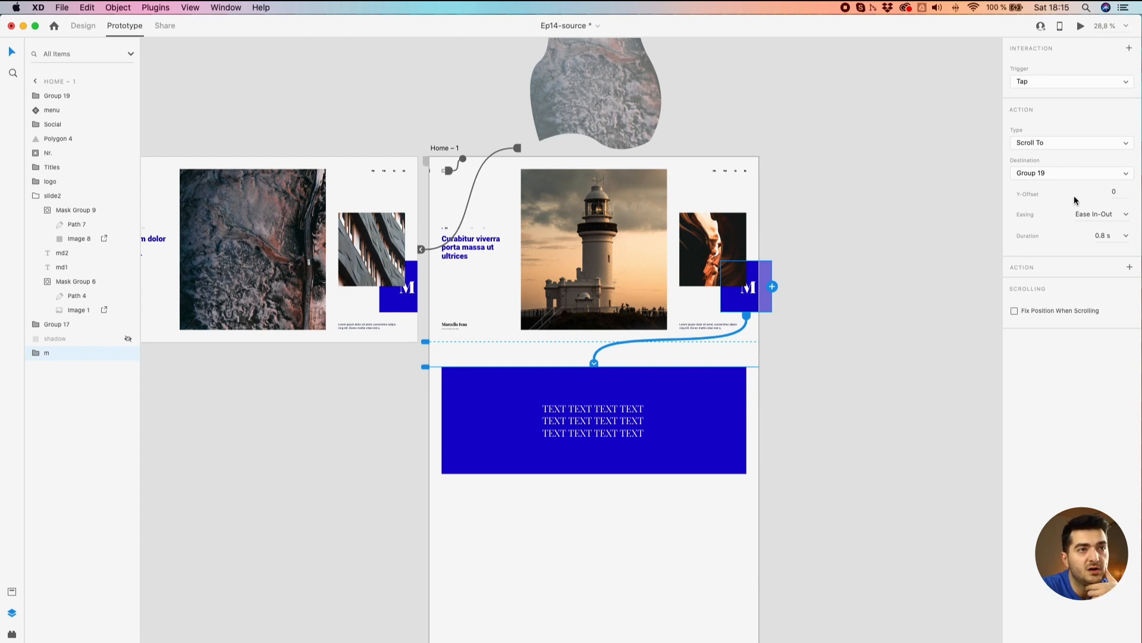
Try a Y-Offset of 30 on the blue text block's scroll link to the M square and reduce it to 10
{"action": "left_click_drag", "start_coordinate": [757, 362], "coordinate": [694, 459]}
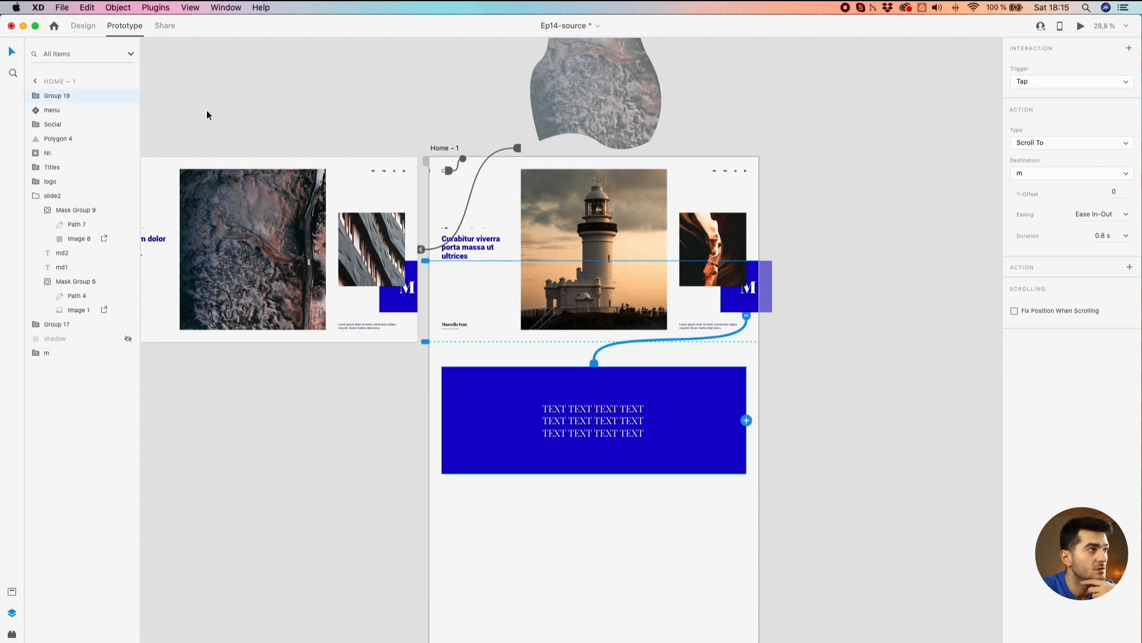
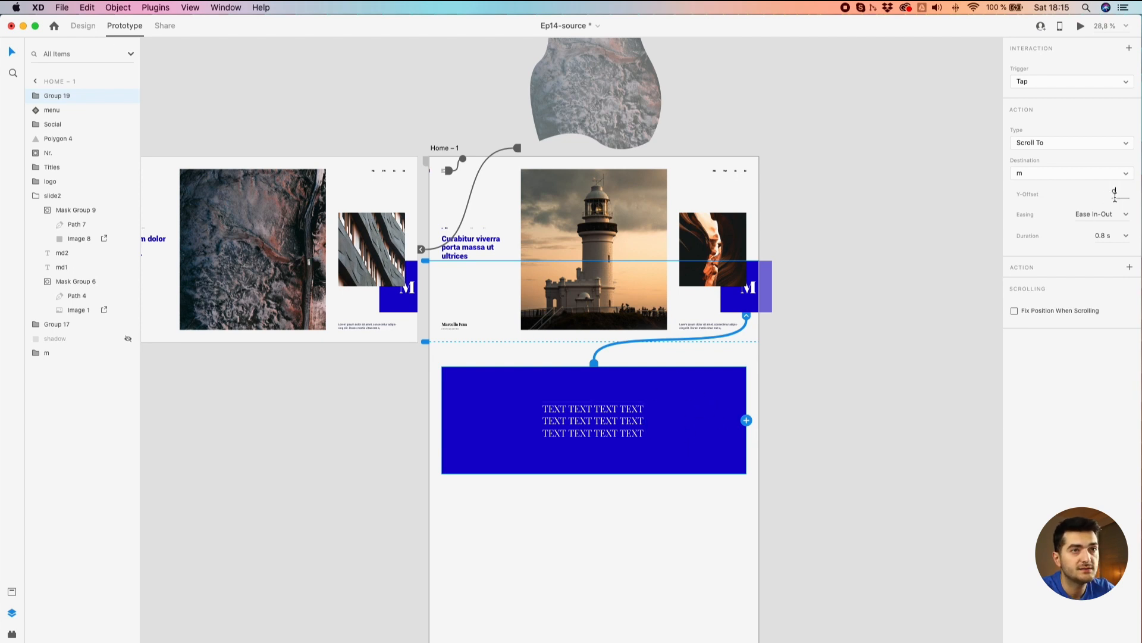
{"action": "key", "text": "shift+Up"}
{"action": "key", "text": "shift+Up"}
{"action": "key", "text": "shift+Up"}
{"action": "key", "text": "shift+Up"}
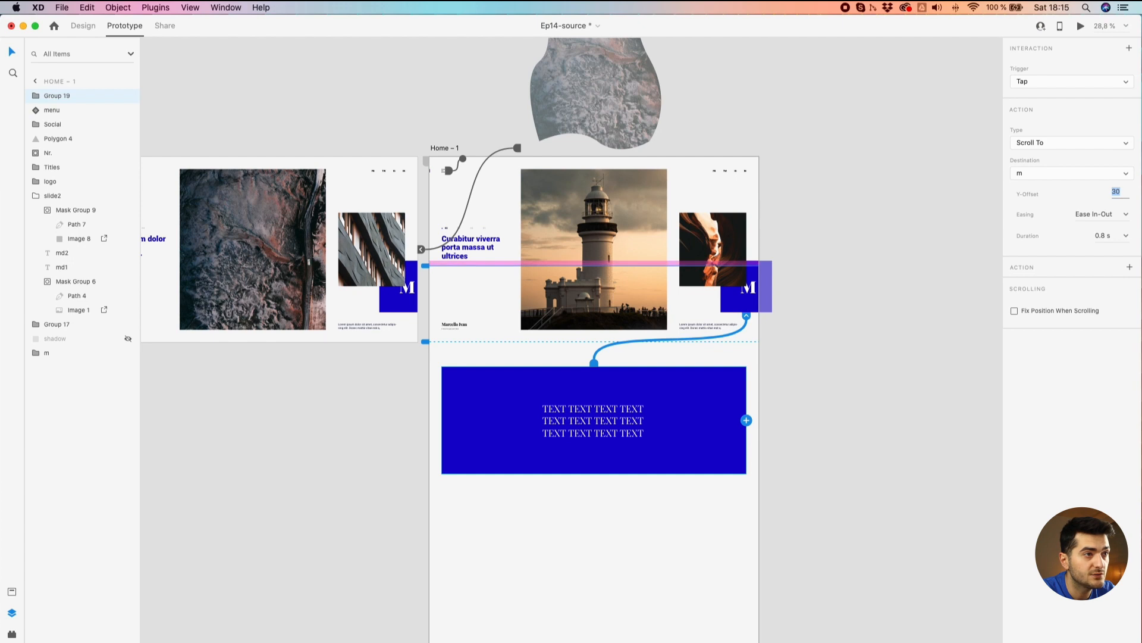
{"action": "key", "text": "shift+Down"}
{"action": "key", "text": "shift+Down"}
{"action": "key", "text": "shift+Down"}
{"action": "key", "text": "shift+Down"}
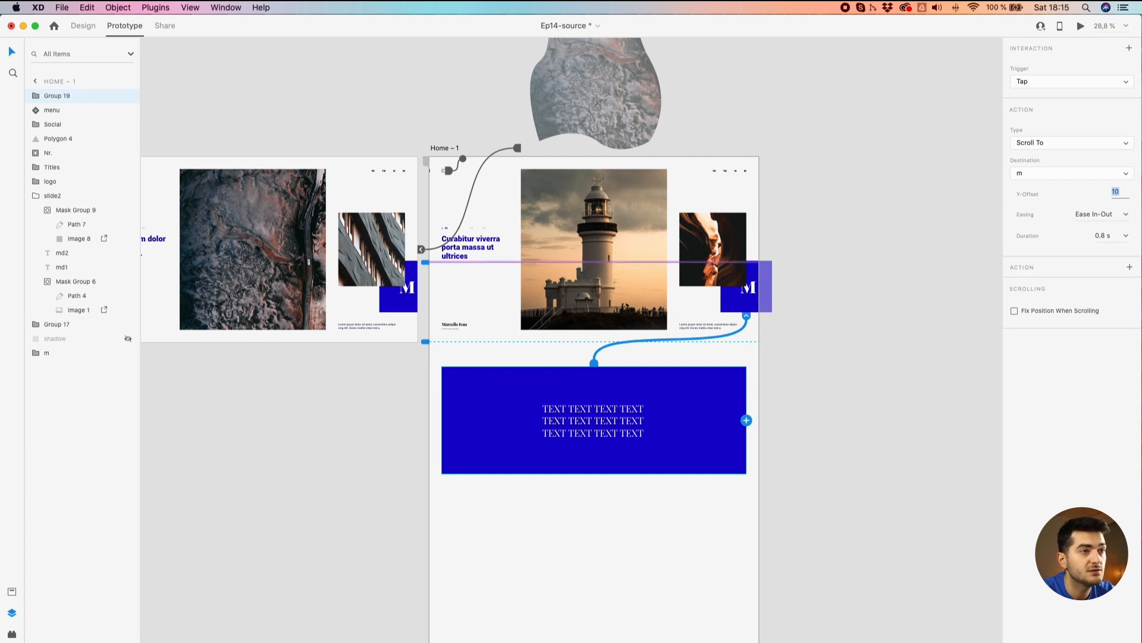
Set the Y-Offset of the M square's scroll link to the blue text block to -140
{"action": "left_click", "coordinate": [741, 301]}
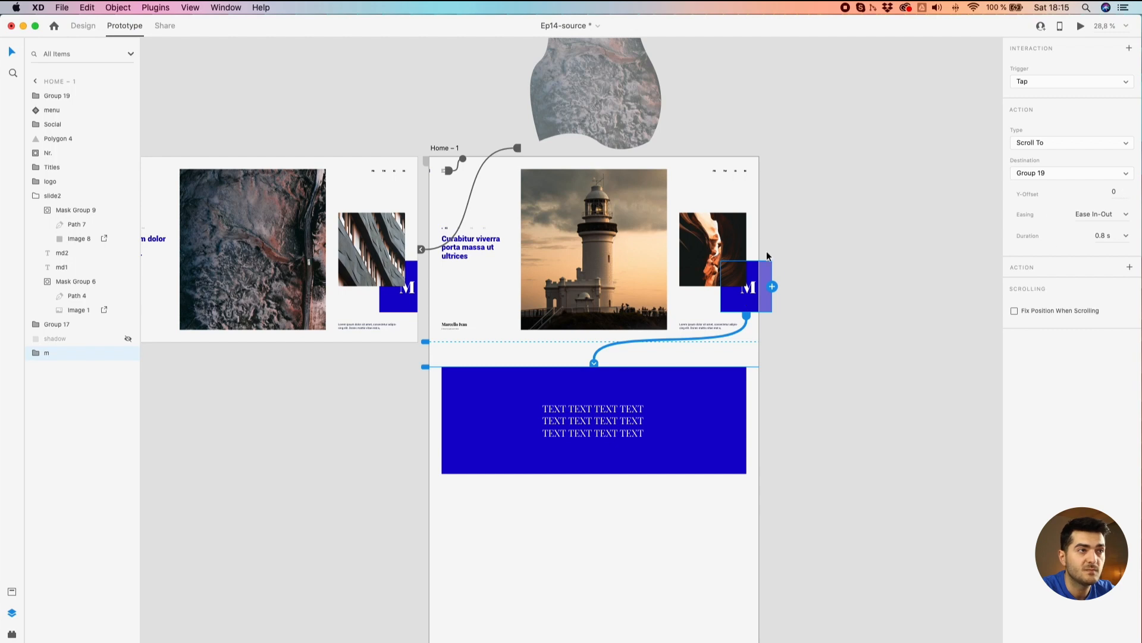
{"action": "left_click", "coordinate": [1123, 192]}
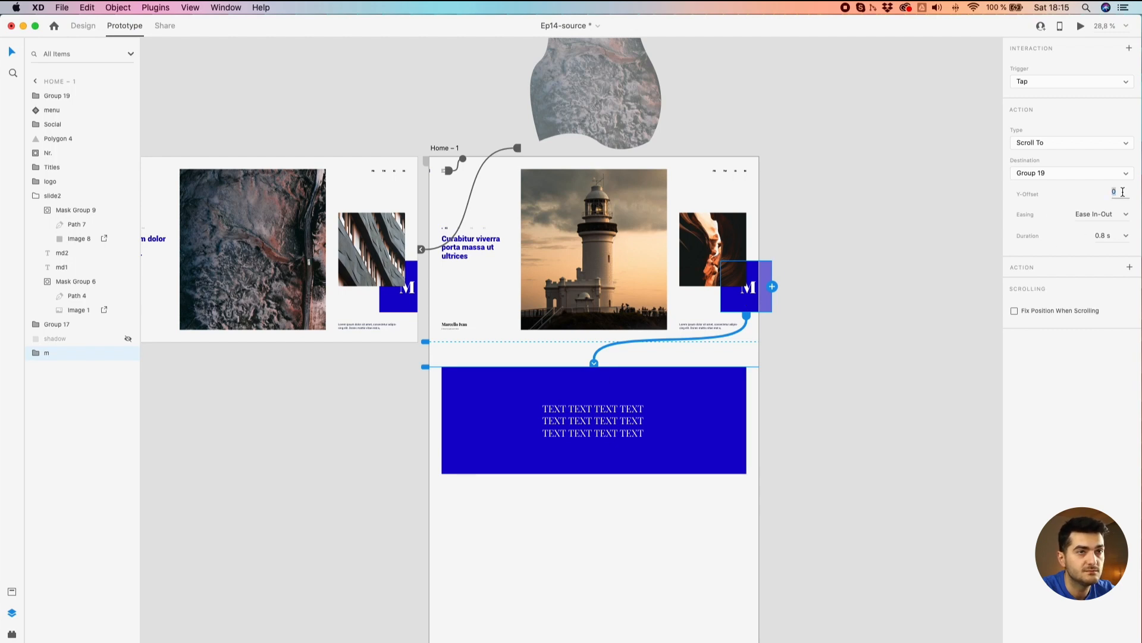
{"action": "type", "text": "-60"}
{"action": "key", "text": "Return"}
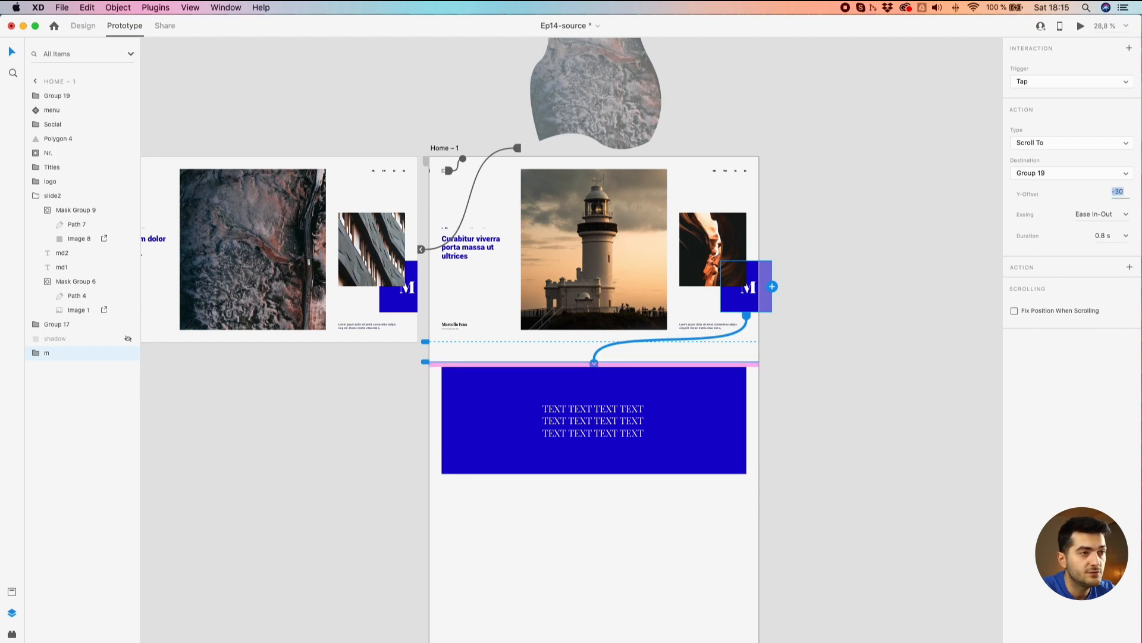
{"action": "key", "text": "shift+Down"}
{"action": "key", "text": "shift+Down"}
{"action": "key", "text": "shift+Down"}
{"action": "key", "text": "shift+Down"}
{"action": "key", "text": "shift+Down"}
{"action": "key", "text": "shift+Down"}
{"action": "key", "text": "shift+Down"}
{"action": "key", "text": "shift+Down"}
{"action": "key", "text": "shift+Down"}
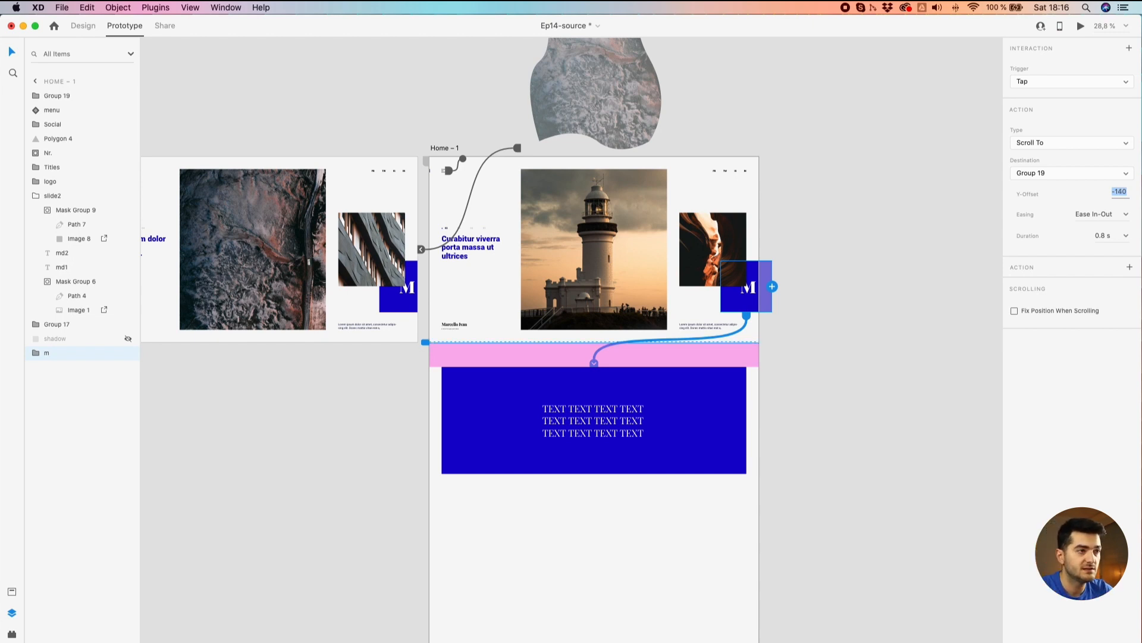
{"action": "key", "text": "shift+Down"}
{"action": "key", "text": "shift+Down"}
{"action": "key", "text": "shift+Up"}
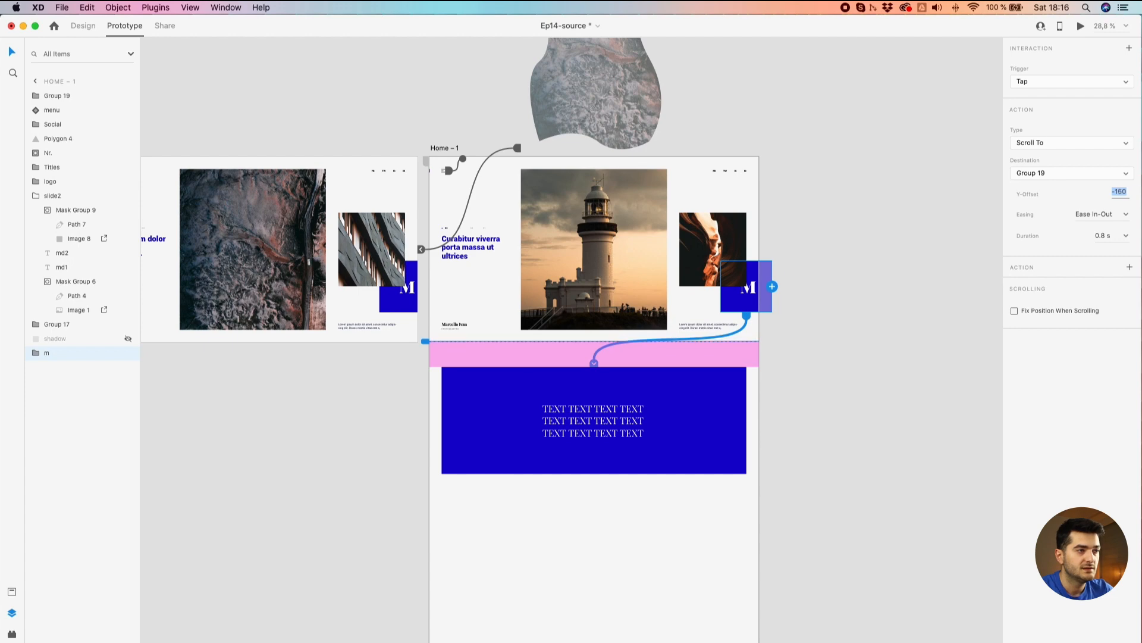
{"action": "key", "text": "shift+Up"}
{"action": "key", "text": "shift+Up"}
{"action": "key", "text": "shift+Down"}
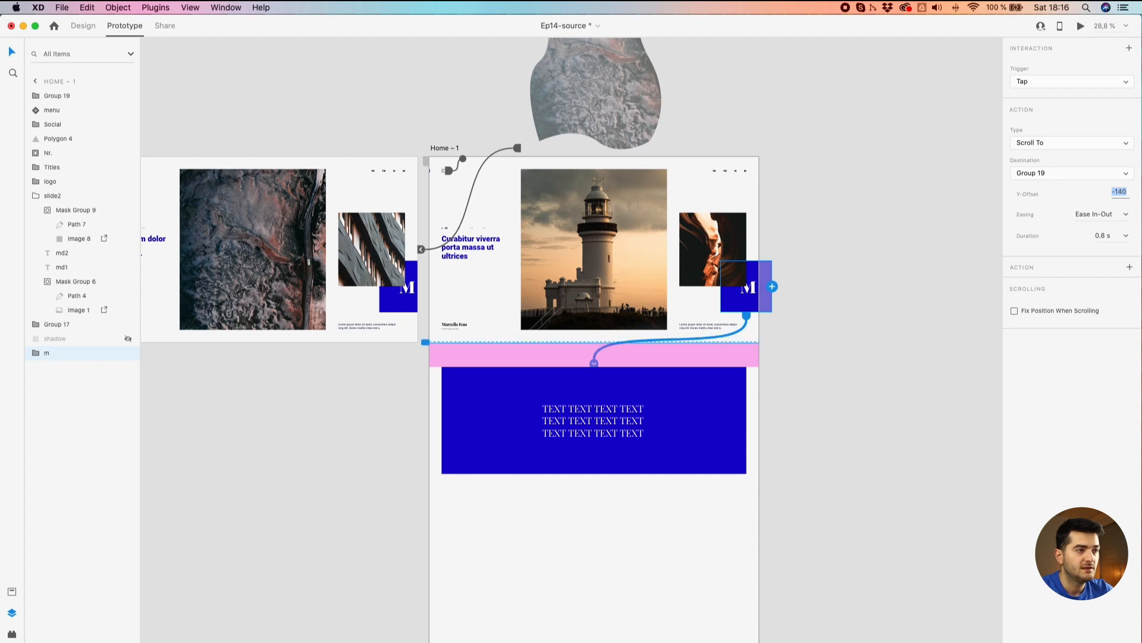
Fine-tune the Y-Offset of the M square's scroll link to -144, matching the bottom edge of the slide's viewport
{"action": "scroll", "coordinate": [635, 390], "scroll_direction": "up", "scroll_amount": 3}
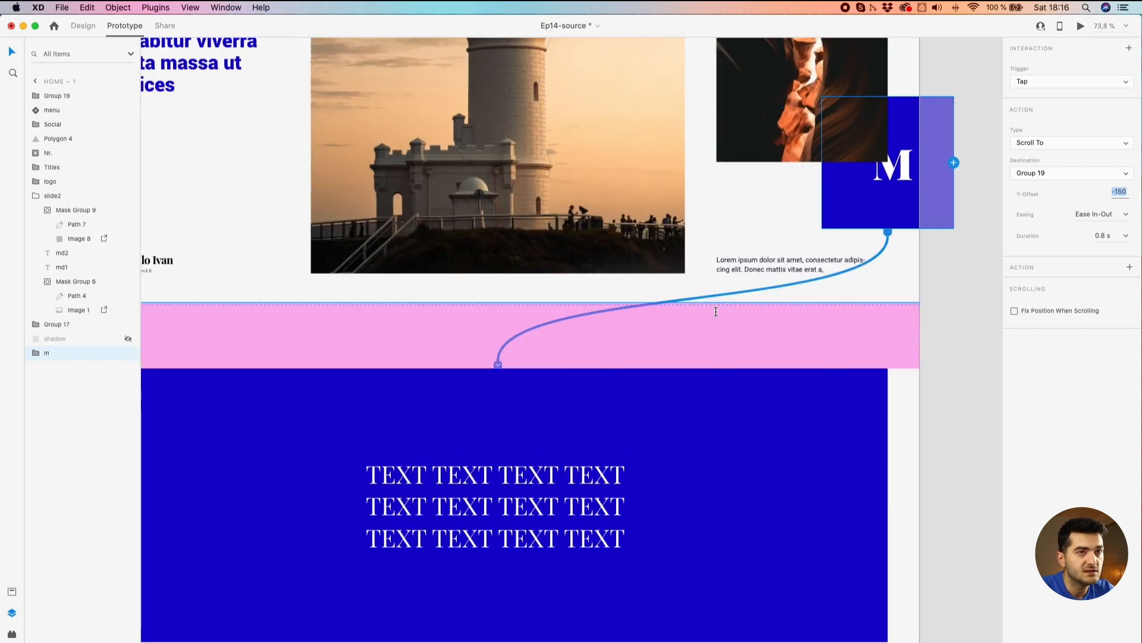
{"action": "key", "text": "shift+Down"}
{"action": "key", "text": "shift+Up"}
{"action": "key", "text": "shift+Up"}
{"action": "key", "text": "Down"}
{"action": "key", "text": "Down"}
{"action": "key", "text": "Down"}
{"action": "key", "text": "Down"}
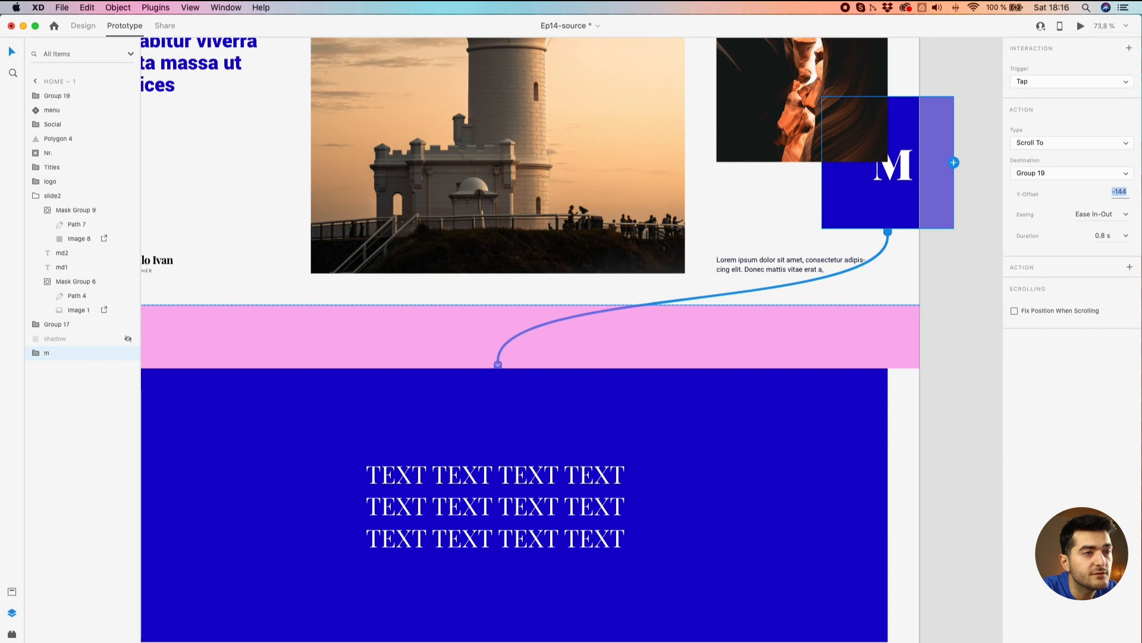
{"action": "scroll", "coordinate": [330, 271], "scroll_direction": "up", "scroll_amount": 5}
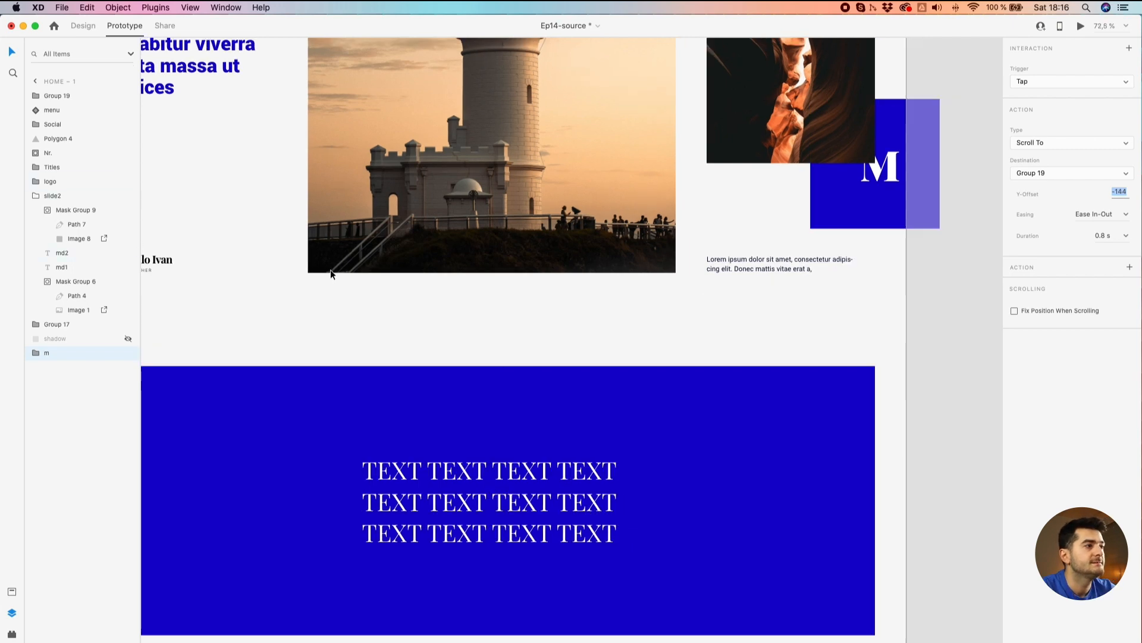
{"action": "scroll", "coordinate": [330, 273], "scroll_direction": "down", "scroll_amount": 8}
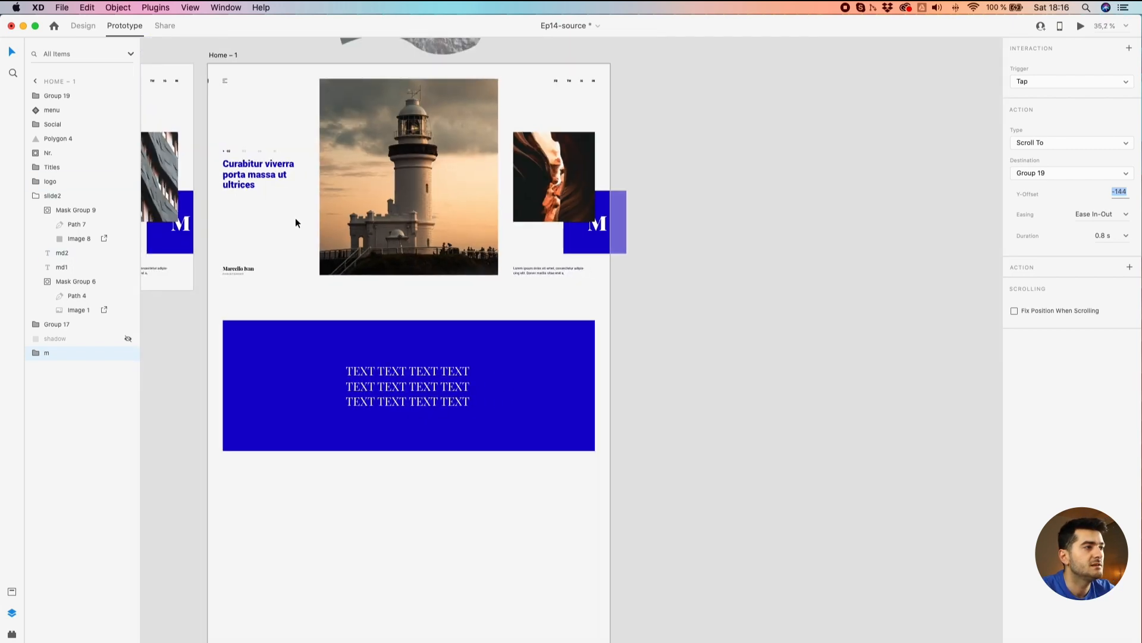
Preview Home – 1 and test the scroll from the M square to the blue text block, closing the preview at the end
{"action": "left_click", "coordinate": [221, 55]}
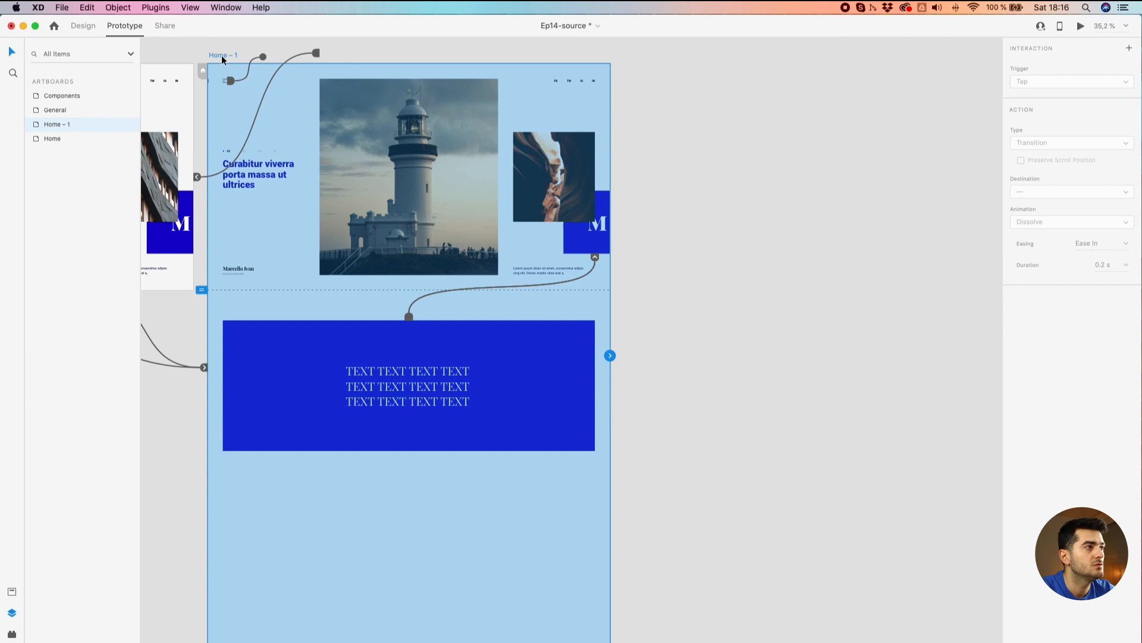
{"action": "left_click", "coordinate": [1080, 26]}
{"action": "scroll", "coordinate": [1068, 476], "scroll_direction": "down", "scroll_amount": 10}
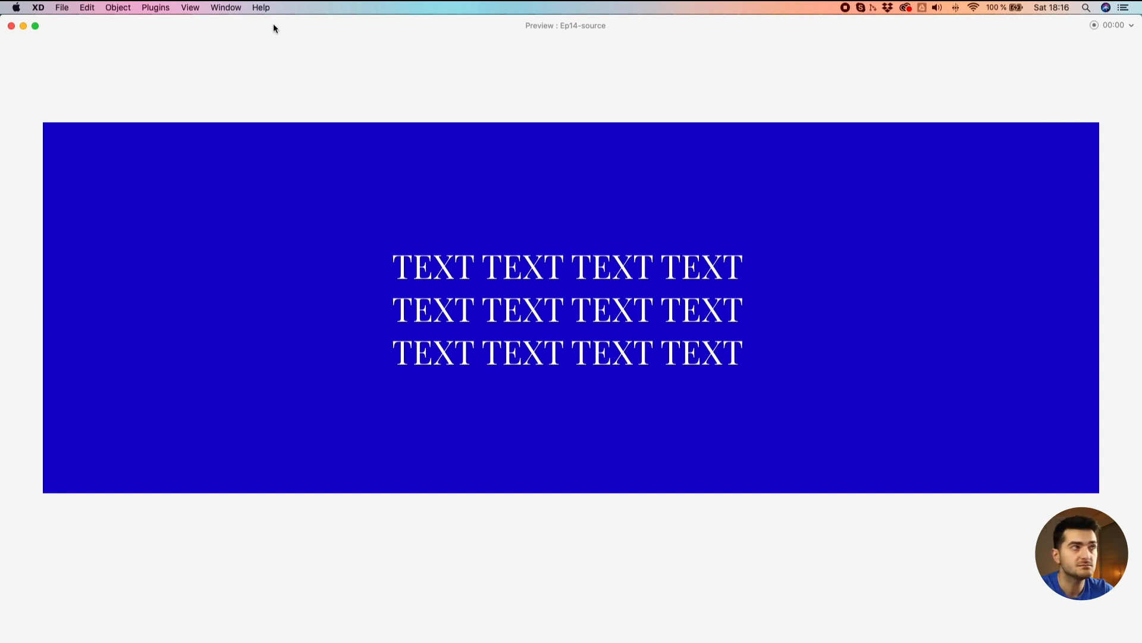
{"action": "left_click", "coordinate": [10, 26]}
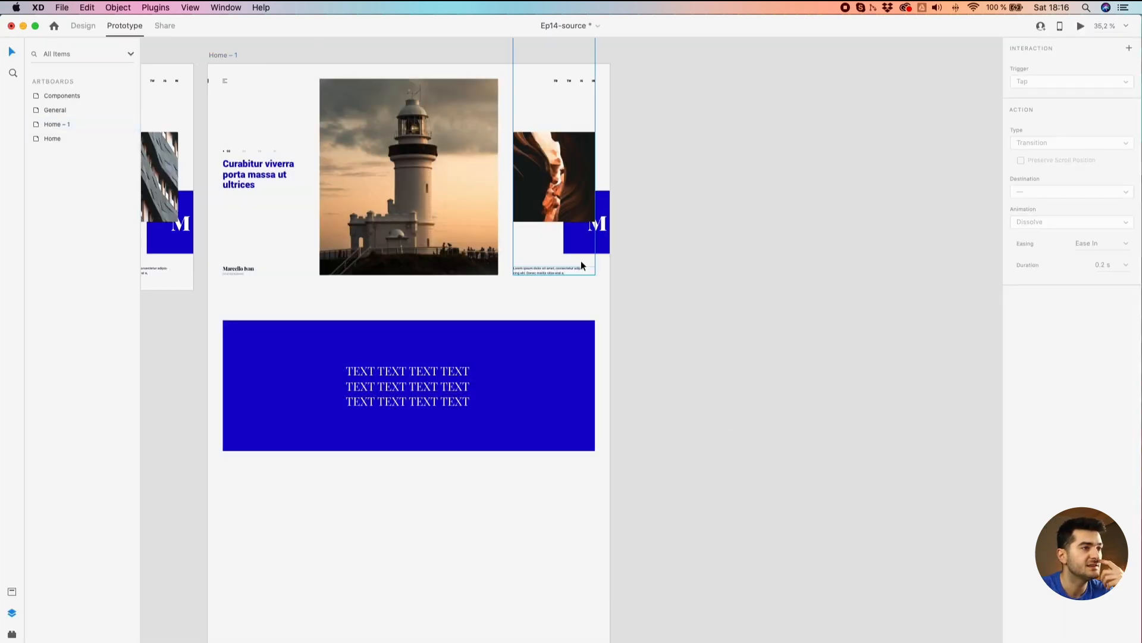
Try a Y-Offset of -324 on the M square's scroll link to the blue text block
{"action": "left_click", "coordinate": [580, 260]}
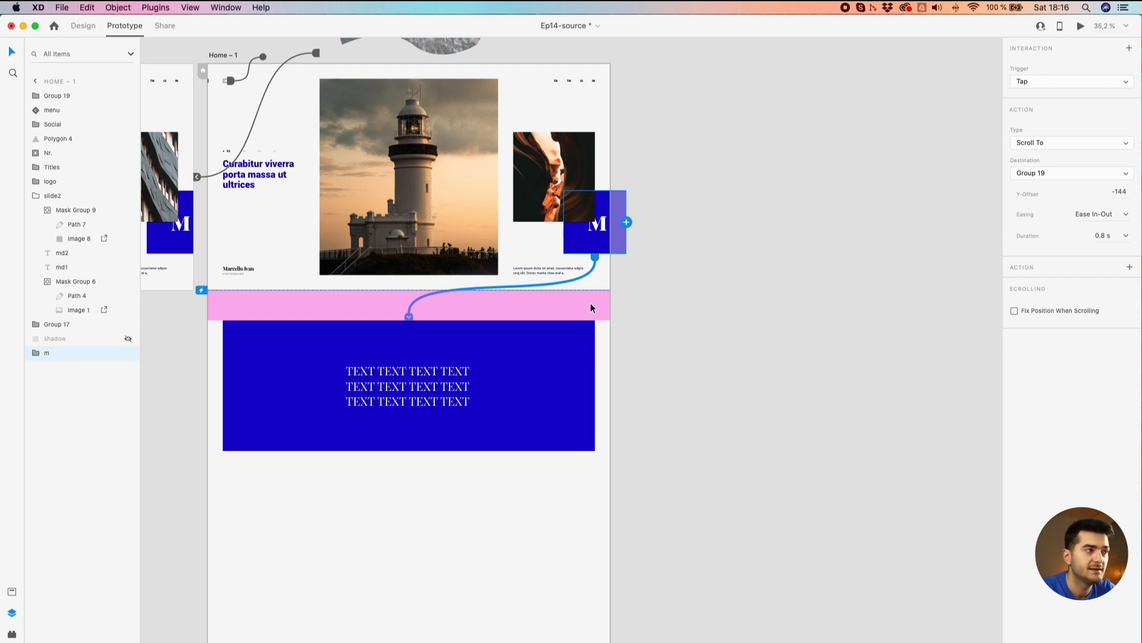
{"action": "left_click", "coordinate": [1119, 193]}
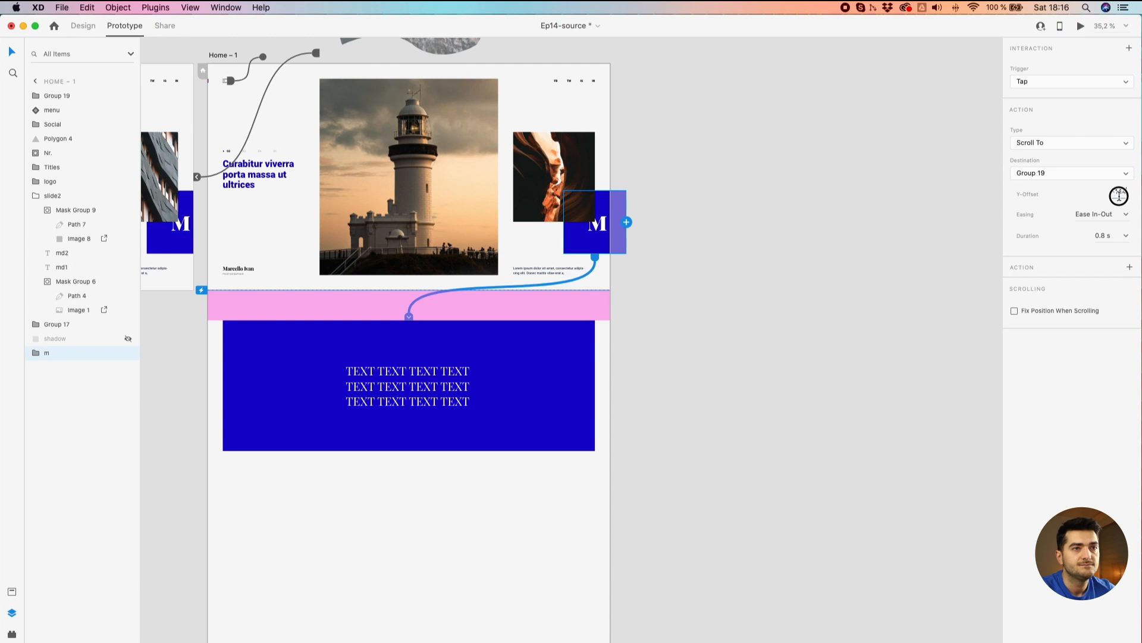
{"action": "key", "text": "shift+Up"}
{"action": "key", "text": "shift+Down"}
{"action": "key", "text": "shift+Down"}
{"action": "key", "text": "shift+Down"}
{"action": "key", "text": "shift+Down"}
{"action": "key", "text": "shift+Down"}
{"action": "key", "text": "shift+Down"}
{"action": "key", "text": "shift+Down"}
{"action": "key", "text": "shift+Down"}
{"action": "key", "text": "shift+Down"}
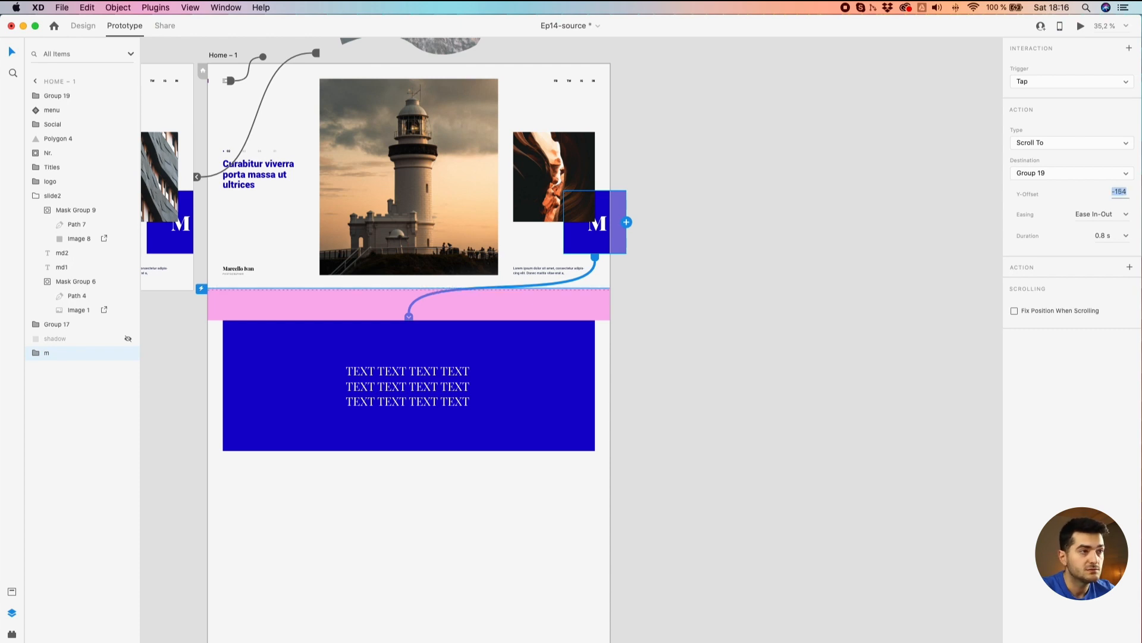
{"action": "key", "text": "shift+Down"}
{"action": "key", "text": "shift+Down"}
{"action": "key", "text": "shift+Down"}
{"action": "key", "text": "shift+Down"}
{"action": "key", "text": "shift+Down"}
{"action": "key", "text": "shift+Down"}
{"action": "key", "text": "shift+Down"}
{"action": "key", "text": "shift+Down"}
{"action": "key", "text": "shift+Down"}
{"action": "key", "text": "shift+Down"}
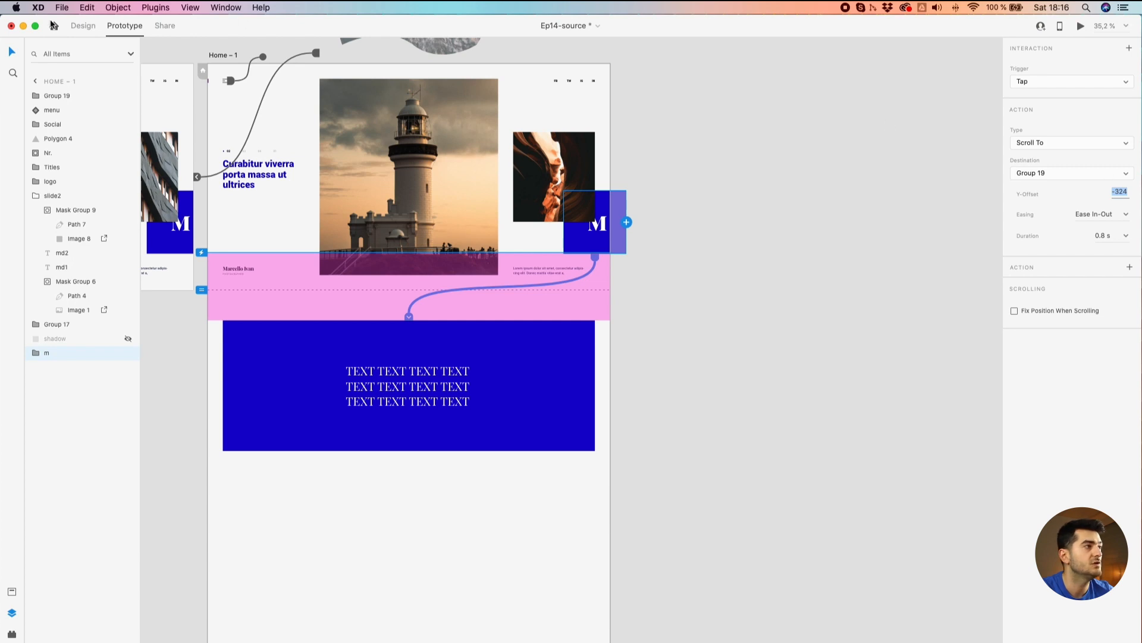
Preview the scroll to the blue text block, compare its stopping point with the artboard behind the preview window, and close the preview
{"action": "left_click", "coordinate": [1080, 26]}
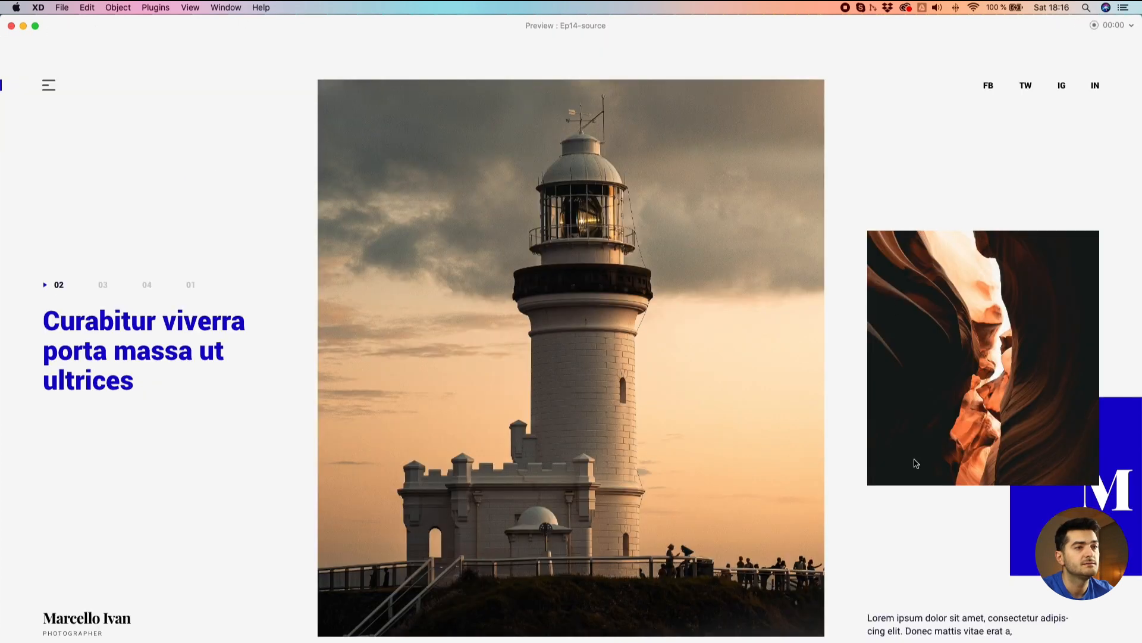
{"action": "scroll", "coordinate": [1056, 510], "scroll_direction": "down", "scroll_amount": 10}
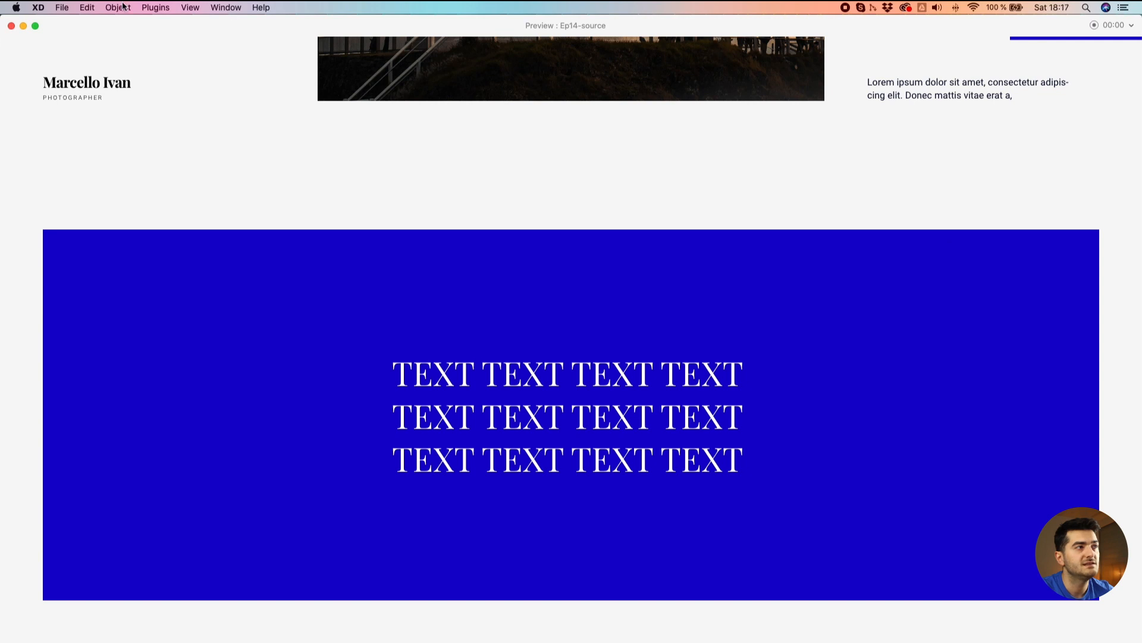
{"action": "left_click_drag", "start_coordinate": [155, 25], "coordinate": [583, 119]}
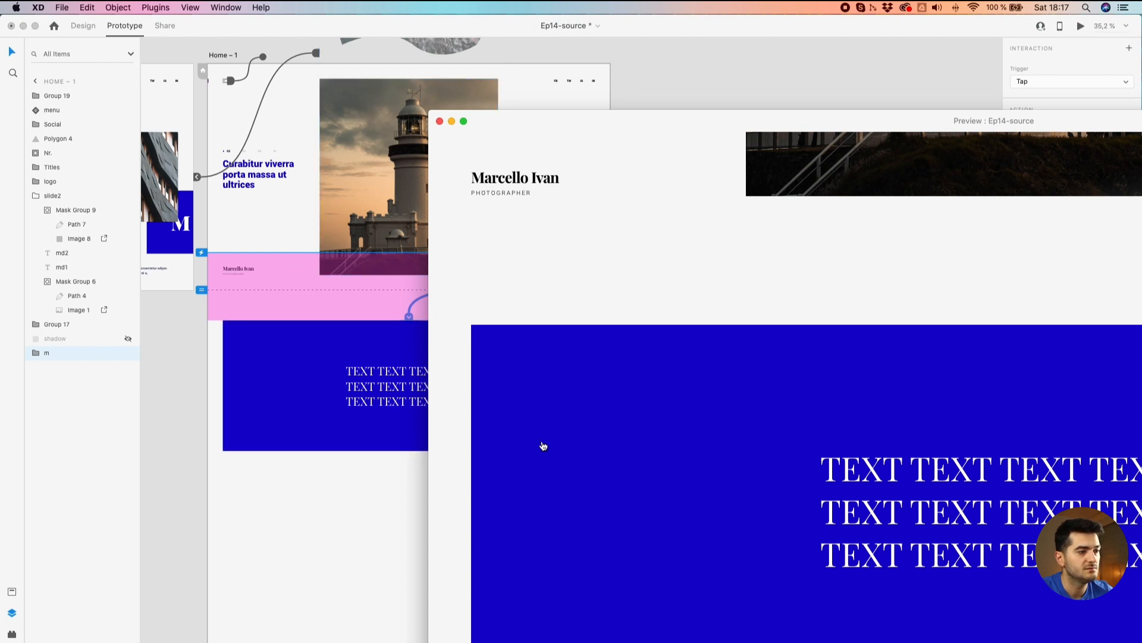
{"action": "left_click_drag", "start_coordinate": [564, 132], "coordinate": [344, 19]}
{"action": "left_click_drag", "start_coordinate": [256, 26], "coordinate": [292, 98]}
{"action": "left_click", "coordinate": [232, 91]}
Return the Y-Offset of the M square's scroll link to -144, at the edge of the slide's viewport
{"action": "scroll", "coordinate": [281, 284], "scroll_direction": "up", "scroll_amount": 5}
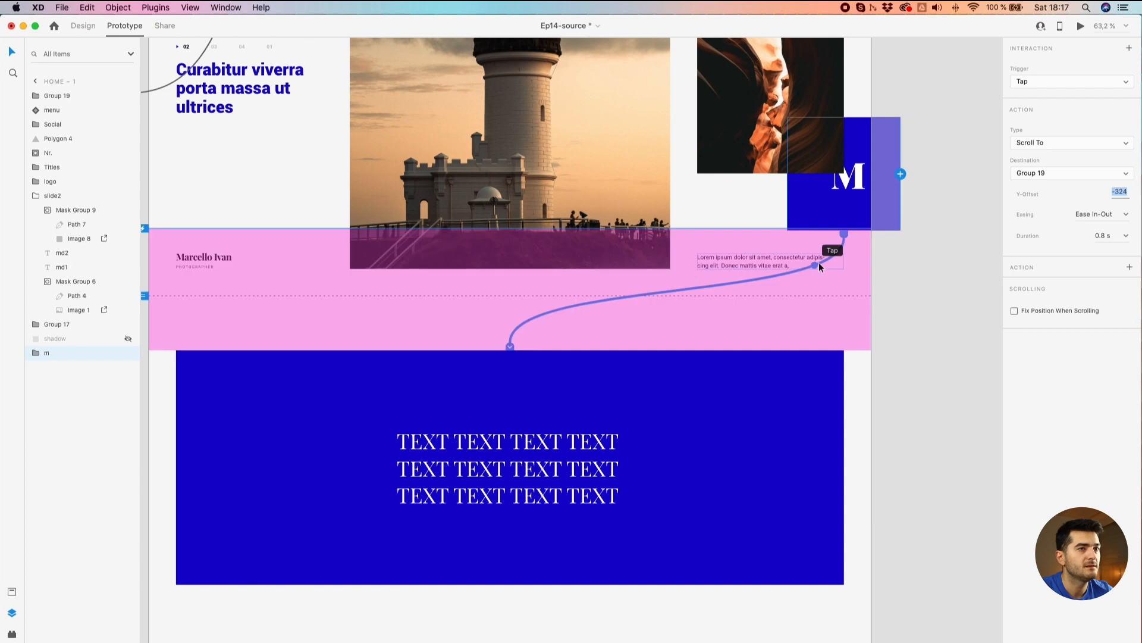
{"action": "key", "text": "shift+Up"}
{"action": "key", "text": "shift+Up"}
{"action": "key", "text": "shift+Up"}
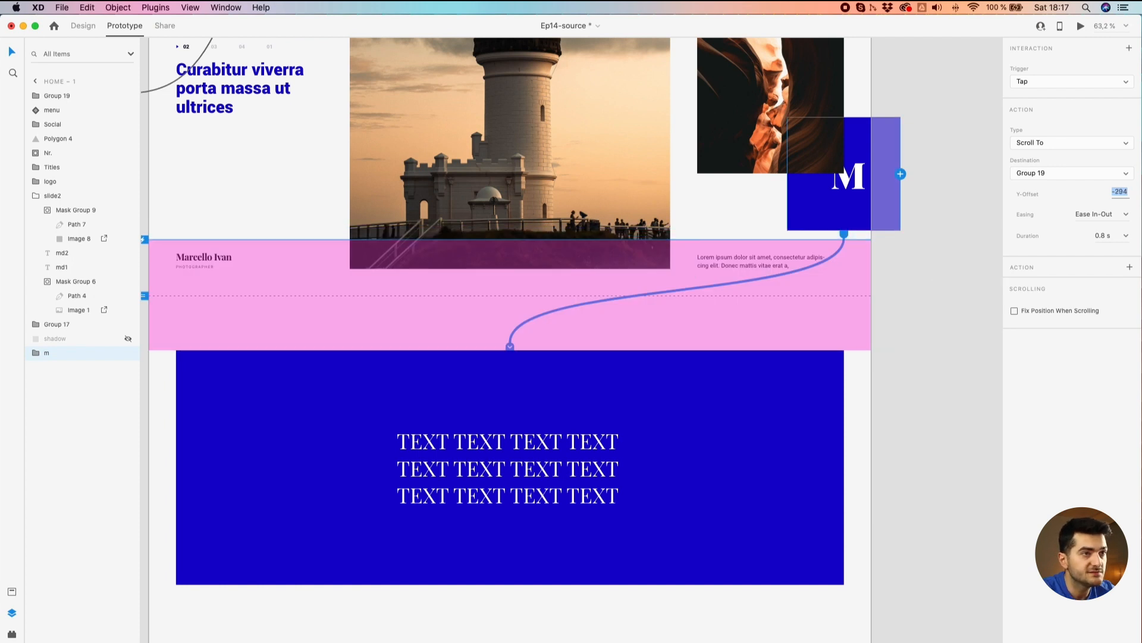
{"action": "key", "text": "shift+Up"}
{"action": "key", "text": "shift+Up"}
{"action": "key", "text": "shift+Up"}
{"action": "key", "text": "shift+Up"}
{"action": "key", "text": "shift+Up"}
{"action": "key", "text": "shift+Up"}
{"action": "key", "text": "shift+Up"}
{"action": "key", "text": "shift+Up"}
{"action": "key", "text": "shift+Up"}
{"action": "key", "text": "shift+Up"}
{"action": "key", "text": "shift+Up"}
{"action": "key", "text": "shift+Up"}
{"action": "key", "text": "shift+Up"}
{"action": "key", "text": "shift+Up"}
{"action": "key", "text": "shift+Up"}
{"action": "key", "text": "shift+Up"}
{"action": "key", "text": "shift+Down"}
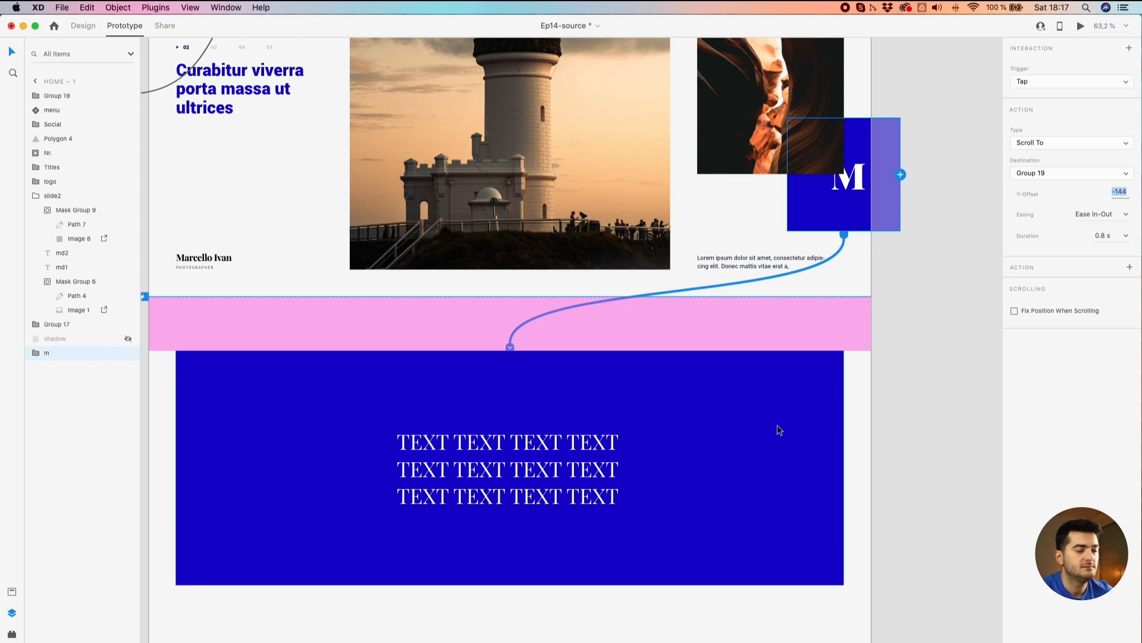
In Design mode, move the blue text block on Home – 1 down to X 72, Y 1370
{"action": "left_click", "coordinate": [869, 414]}
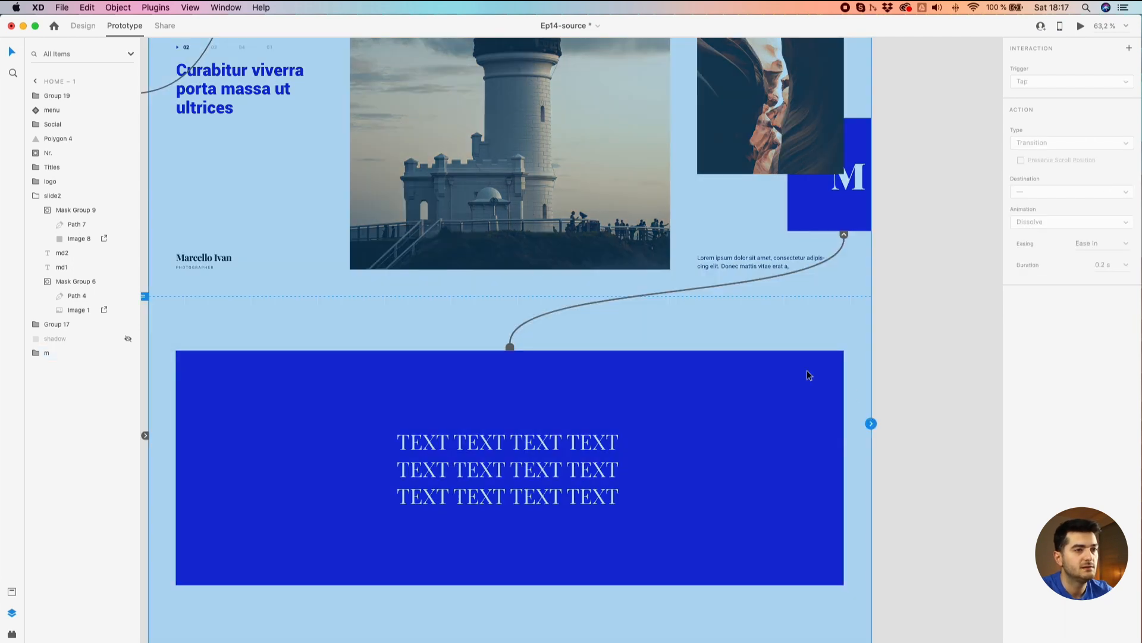
{"action": "left_click", "coordinate": [83, 27]}
{"action": "scroll", "coordinate": [369, 403], "scroll_direction": "down", "scroll_amount": 6}
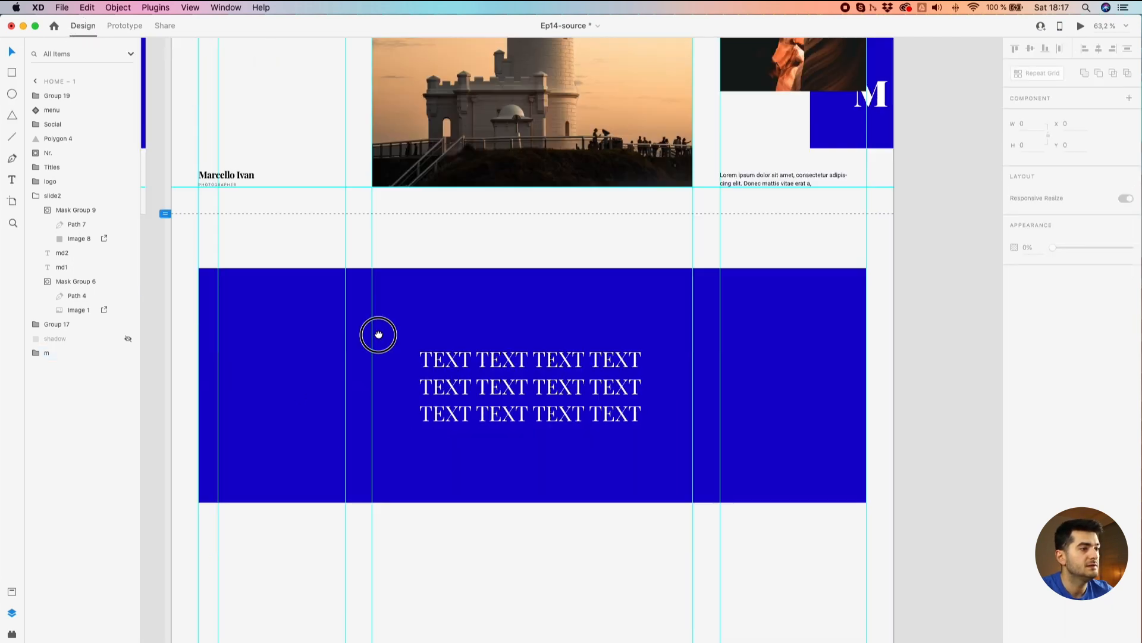
{"action": "mouse_move", "coordinate": [309, 430]}
{"action": "left_mouse_down"}
{"action": "mouse_move", "coordinate": [798, 199]}
{"action": "mouse_move", "coordinate": [796, 256]}
{"action": "left_mouse_up"}
{"action": "left_click_drag", "start_coordinate": [638, 176], "coordinate": [676, 355]}
{"action": "scroll", "coordinate": [540, 330], "scroll_direction": "down", "scroll_amount": 3}
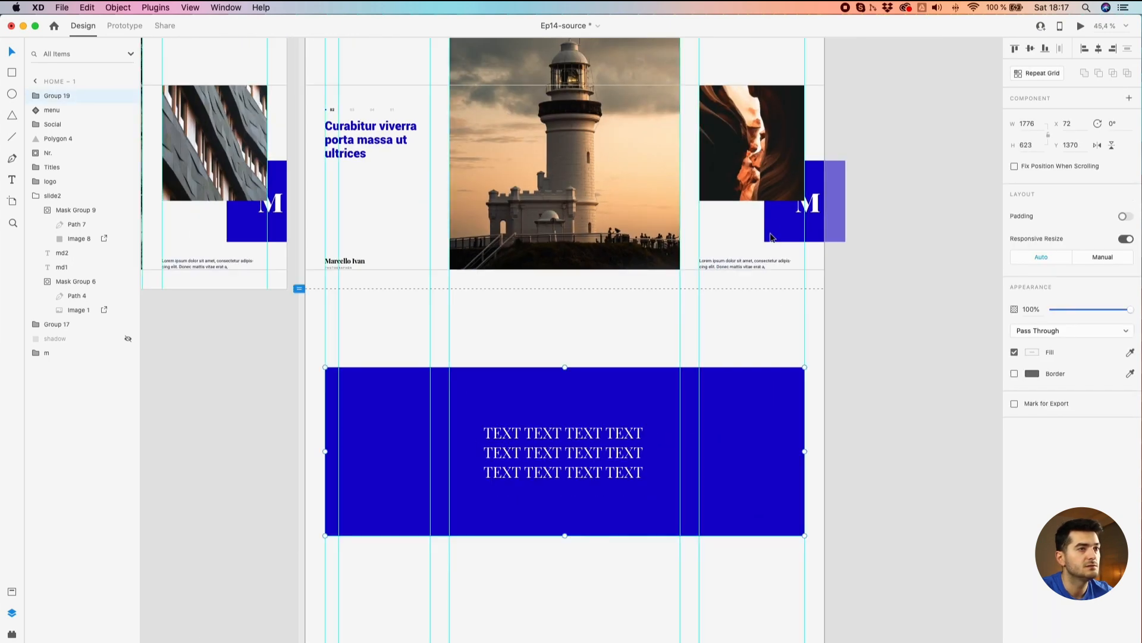
Back in Prototype mode, set the Y-Offset of the M square's scroll link to -294 to match the slide's viewport edge
{"action": "left_click", "coordinate": [125, 25]}
{"action": "left_click", "coordinate": [412, 180]}
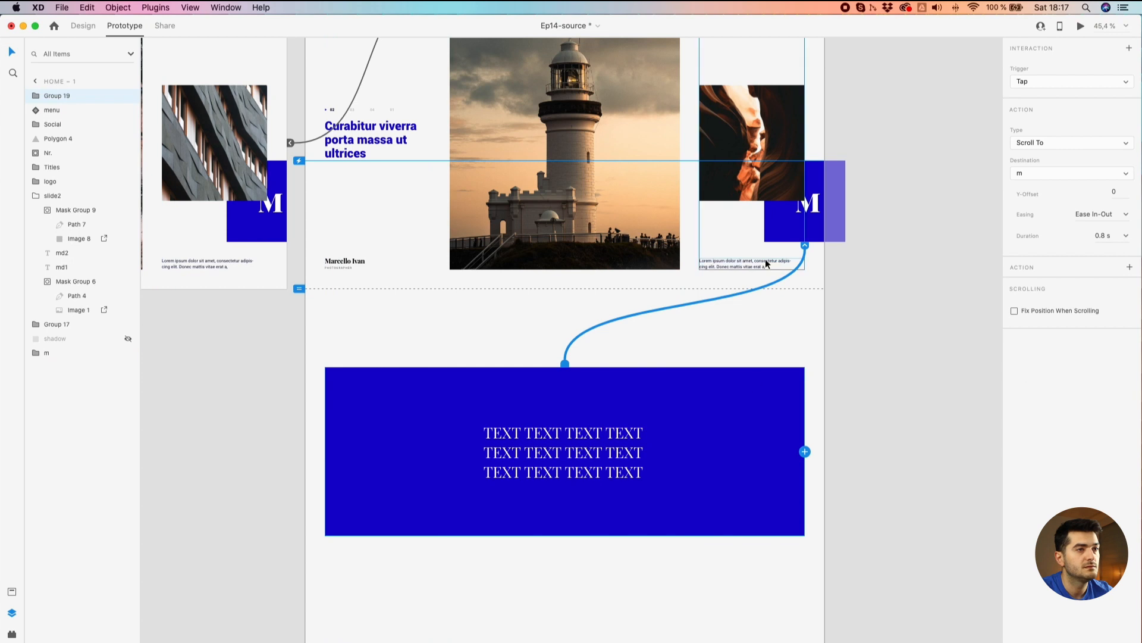
{"action": "left_click", "coordinate": [780, 229]}
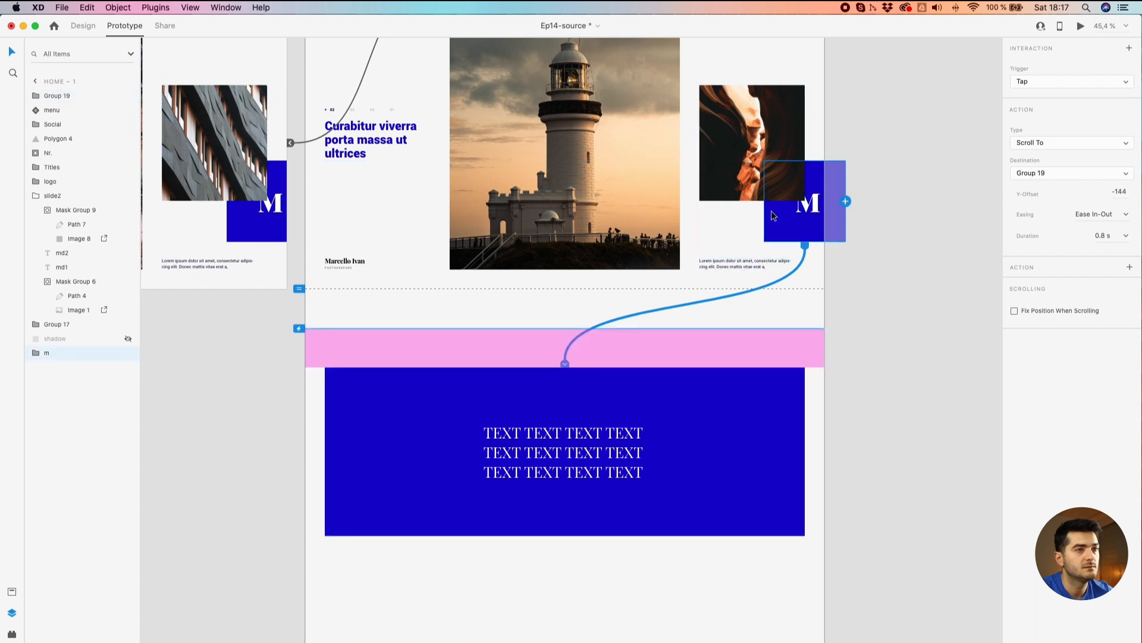
{"action": "left_click", "coordinate": [1126, 195]}
{"action": "key", "text": "shift+Down"}
{"action": "key", "text": "shift+Down"}
{"action": "key", "text": "shift+Down"}
{"action": "key", "text": "shift+Down"}
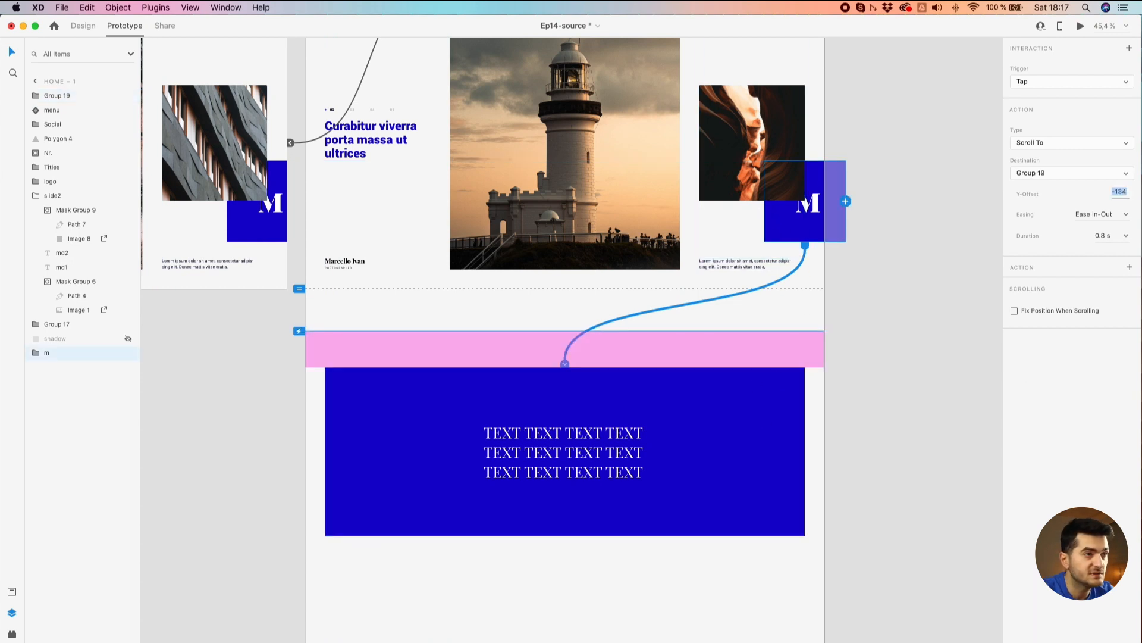
{"action": "key", "text": "shift+Down"}
{"action": "key", "text": "shift+Down"}
{"action": "key", "text": "shift+Down"}
{"action": "key", "text": "shift+Down"}
{"action": "key", "text": "shift+Down"}
{"action": "key", "text": "shift+Down"}
{"action": "key", "text": "shift+Down"}
{"action": "key", "text": "shift+Down"}
{"action": "key", "text": "shift+Down"}
{"action": "key", "text": "shift+Down"}
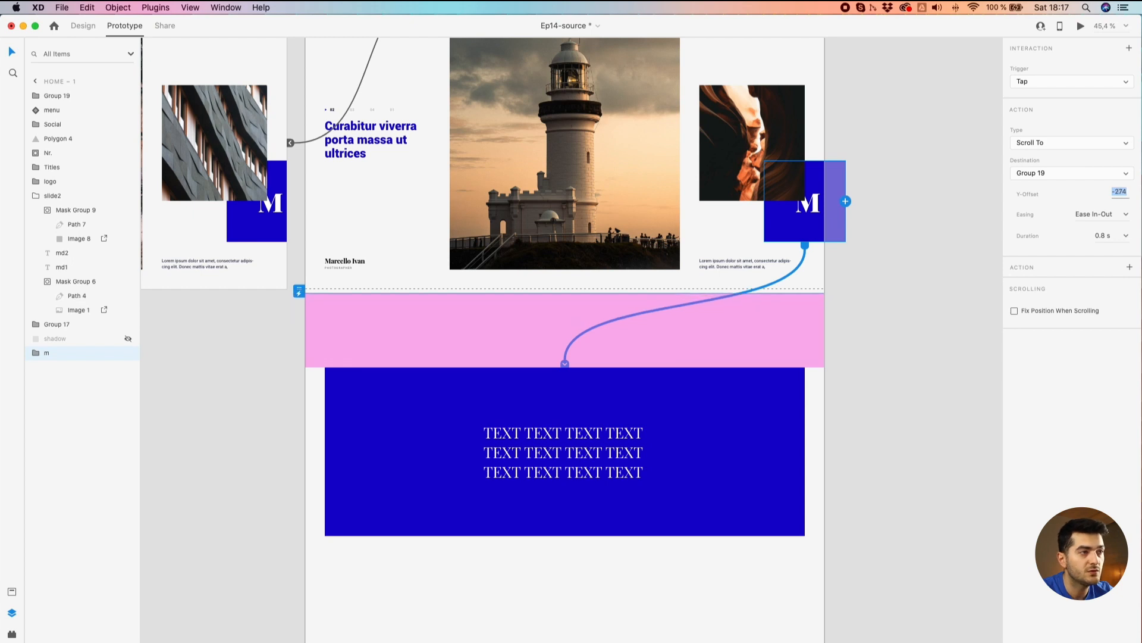
{"action": "key", "text": "shift+Down"}
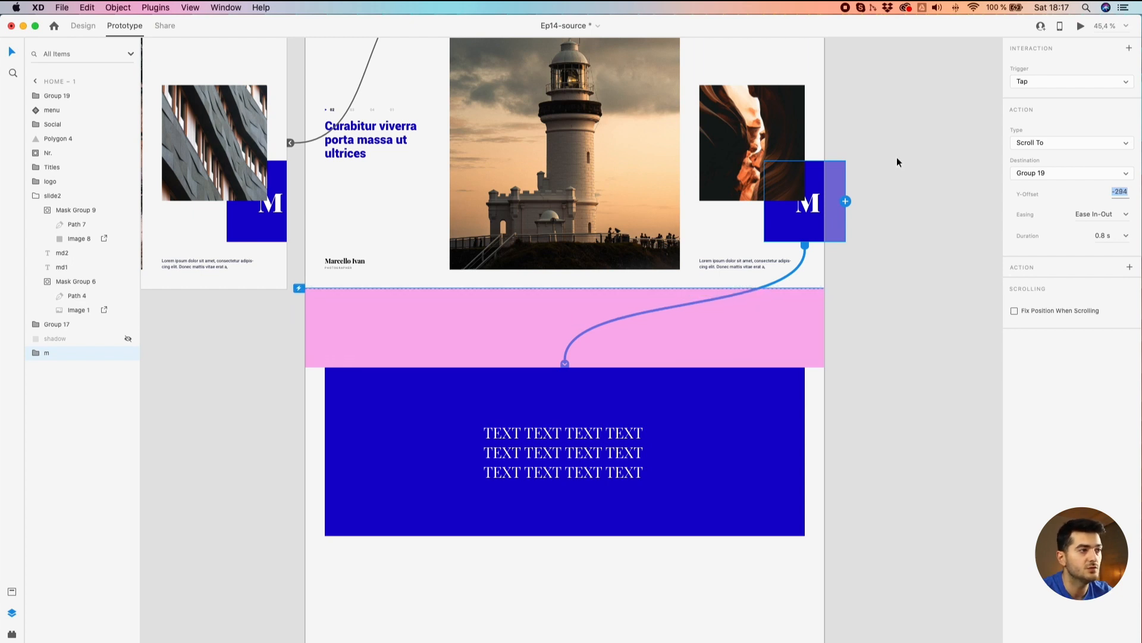
Preview Home – 1 and test the M square's scroll to the moved blue text block
{"action": "left_click", "coordinate": [381, 137]}
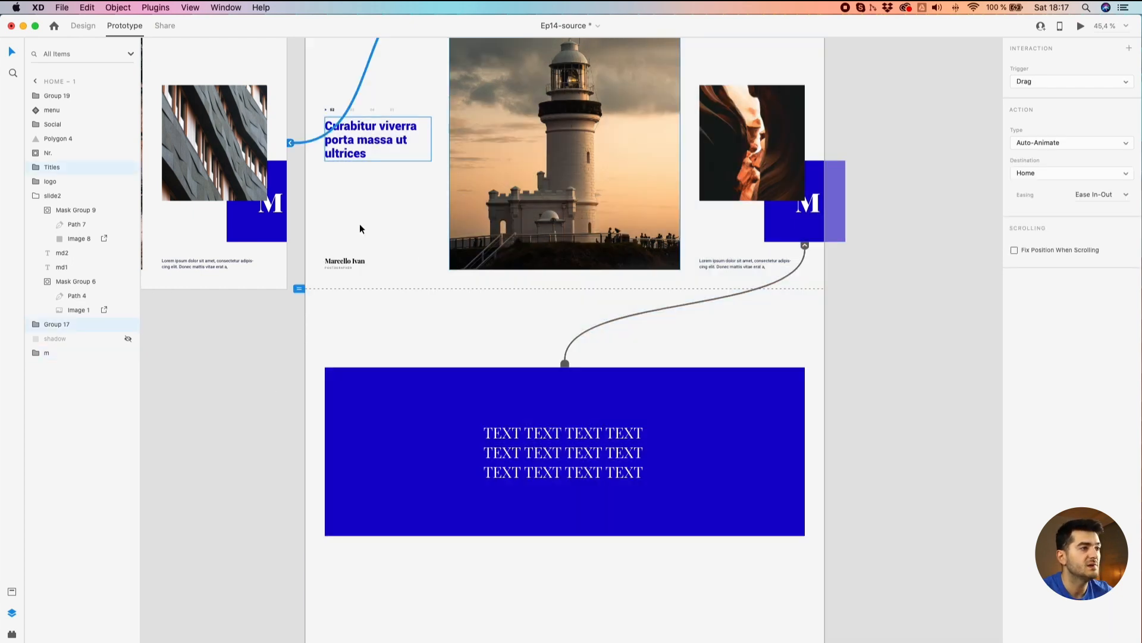
{"action": "scroll", "coordinate": [359, 223], "scroll_direction": "down", "scroll_amount": 3}
{"action": "left_click", "coordinate": [344, 99]}
{"action": "left_click", "coordinate": [1081, 25]}
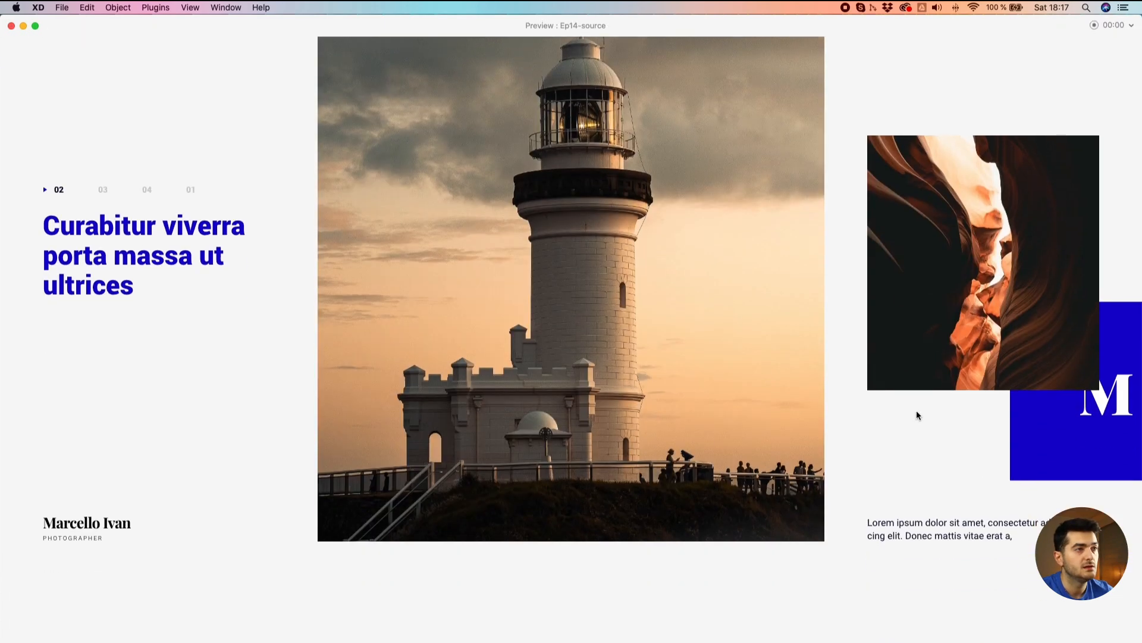
{"action": "left_click", "coordinate": [915, 412]}
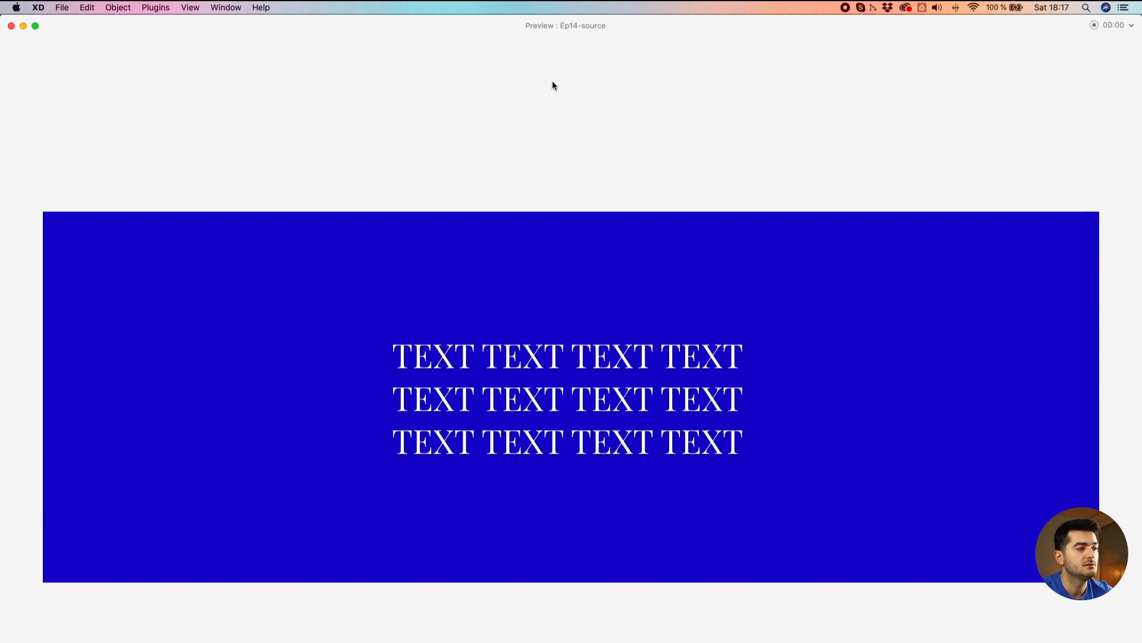
Shrink the preview window, test scrolling back and forth between the M square and the blue text block, and close the preview
{"action": "left_click", "coordinate": [35, 26]}
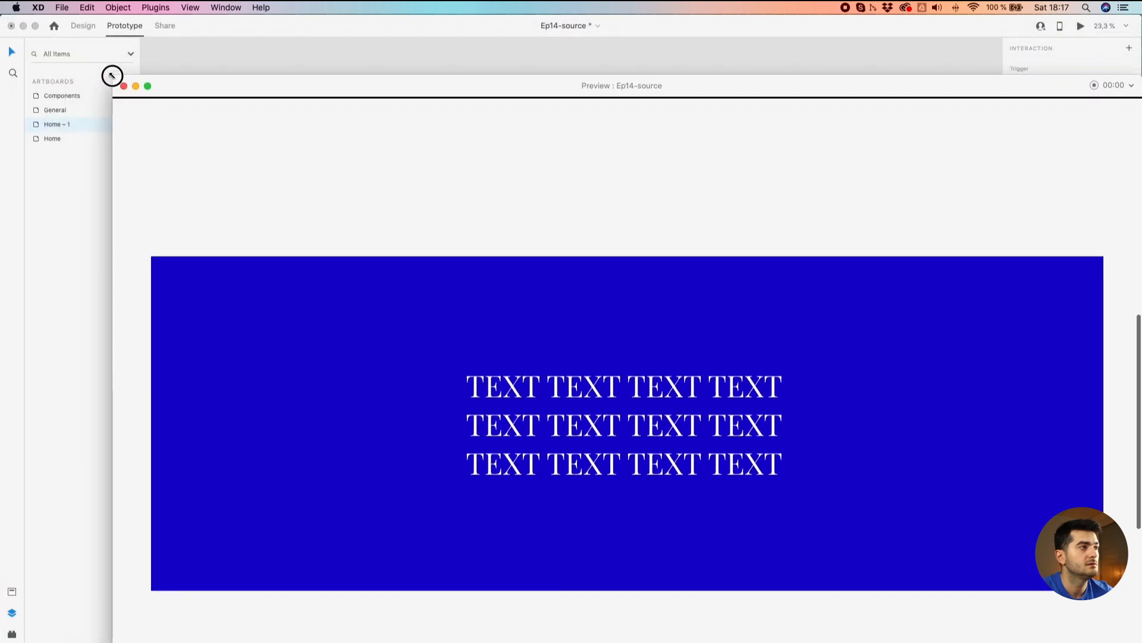
{"action": "left_click", "coordinate": [148, 88]}
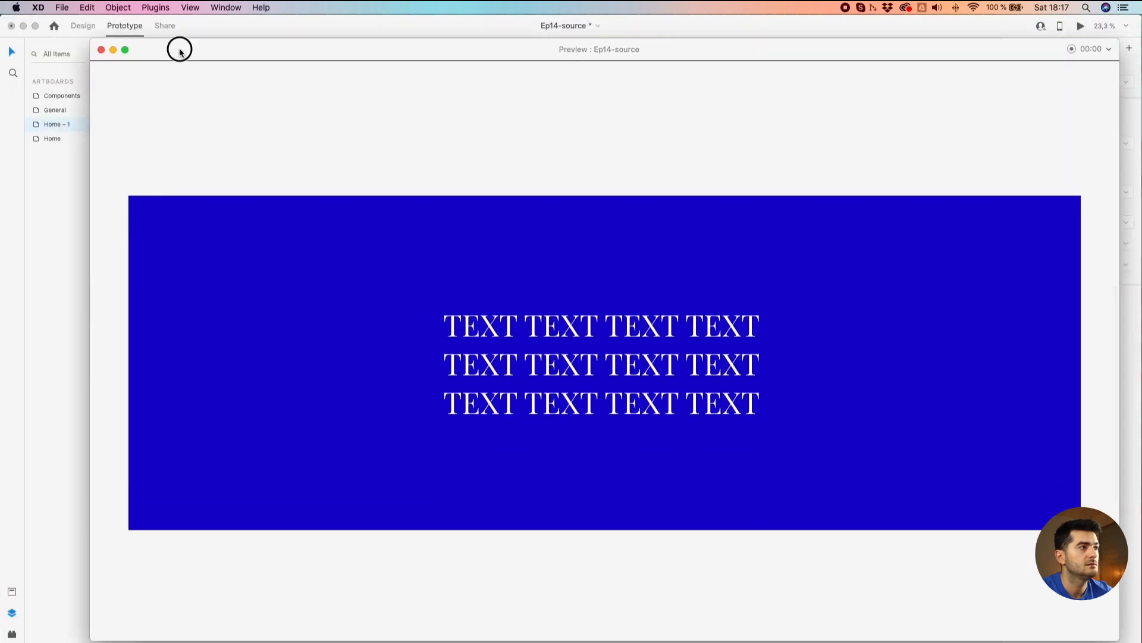
{"action": "left_click", "coordinate": [405, 310]}
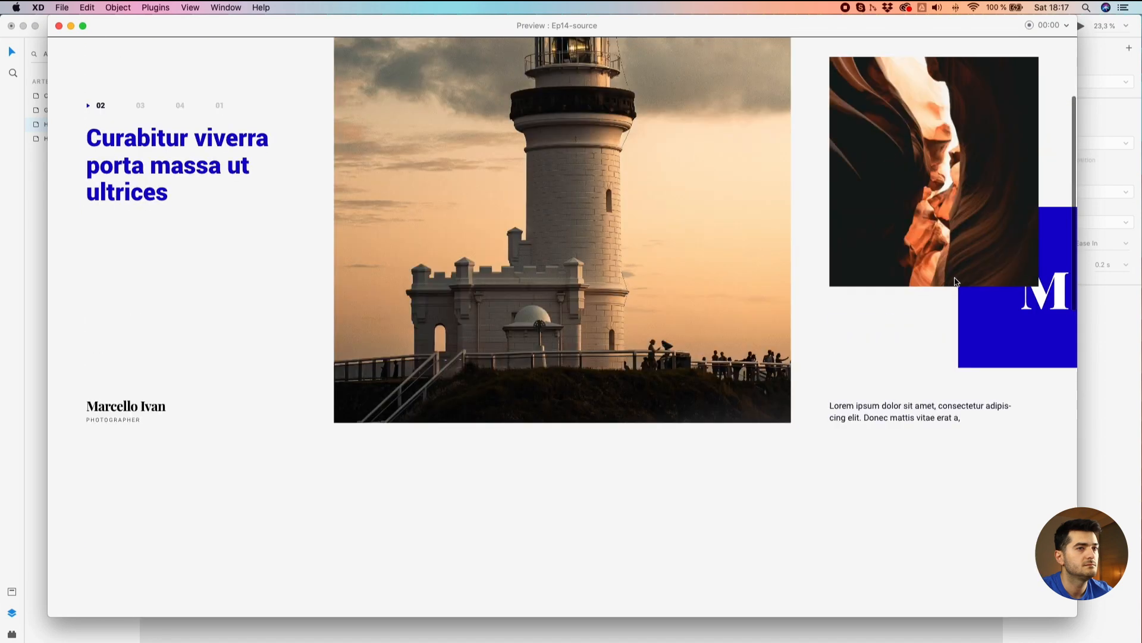
{"action": "left_click", "coordinate": [1001, 323]}
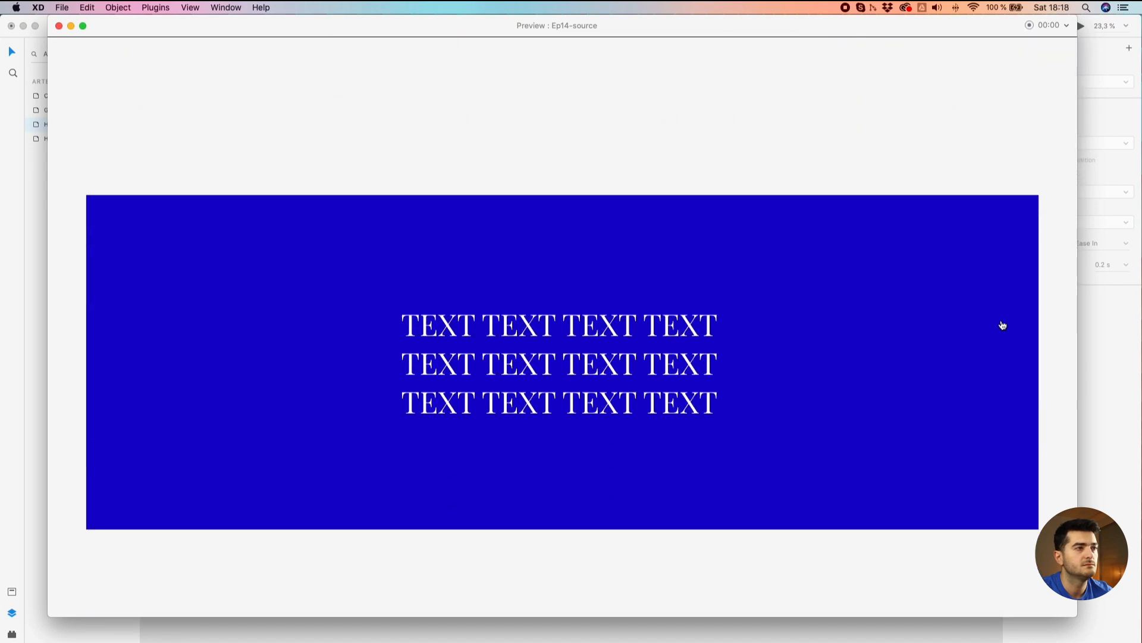
{"action": "left_click", "coordinate": [999, 321]}
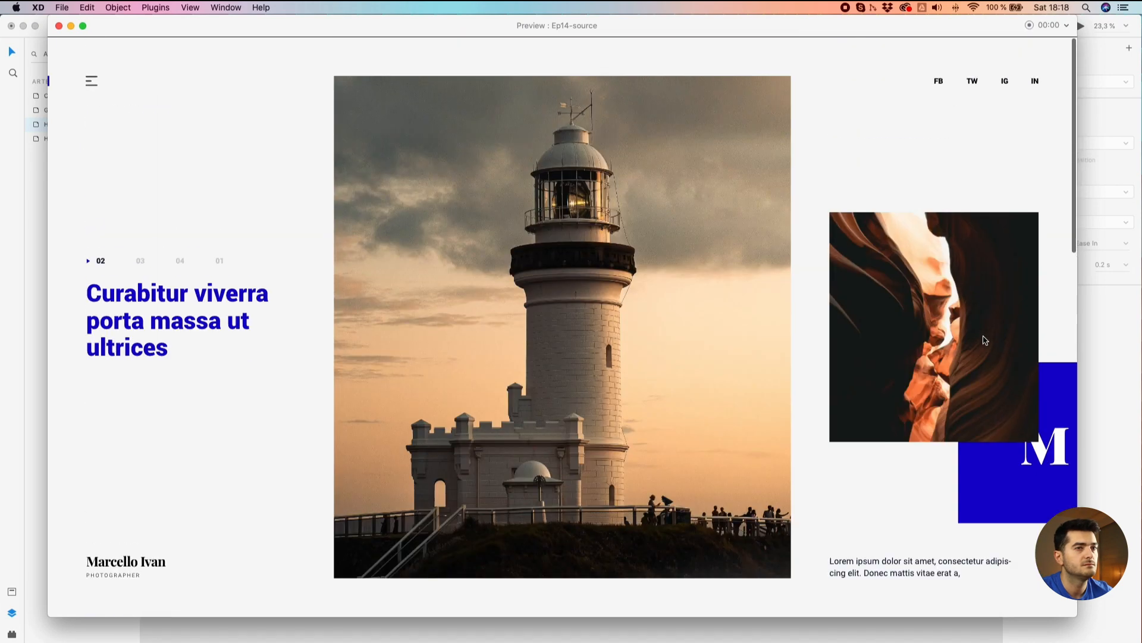
{"action": "left_click", "coordinate": [1016, 462]}
{"action": "left_click", "coordinate": [936, 440]}
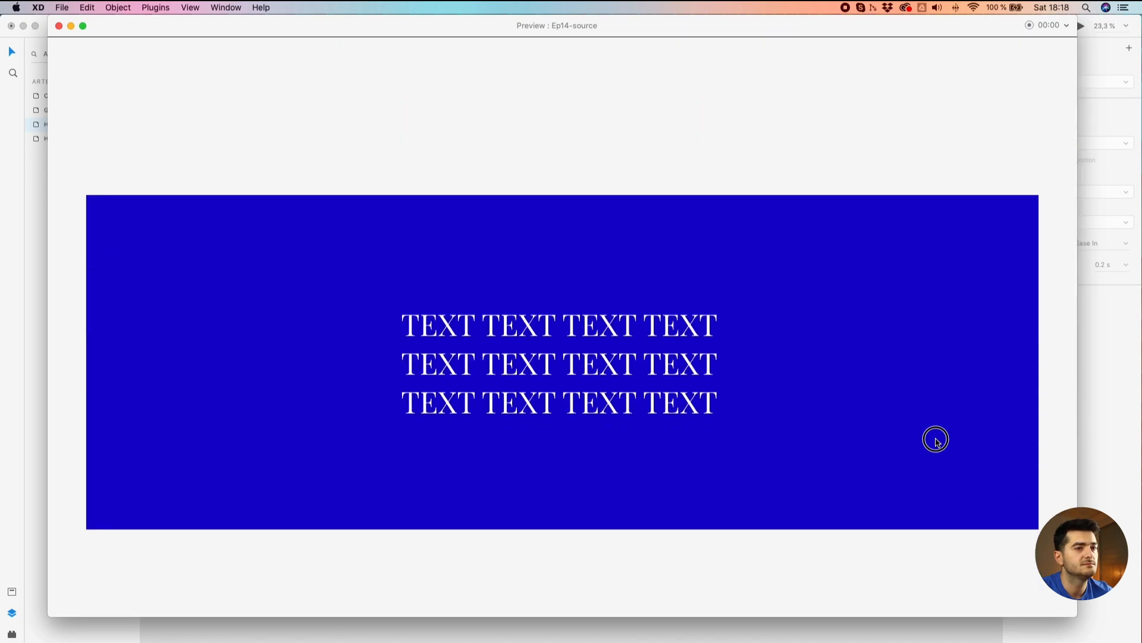
{"action": "left_click", "coordinate": [59, 25]}
Set the Y-Offset of the blue text block's scroll link to the M square to -605, reaching the artboard's top edge
{"action": "left_click", "coordinate": [617, 327]}
{"action": "left_click", "coordinate": [581, 220]}
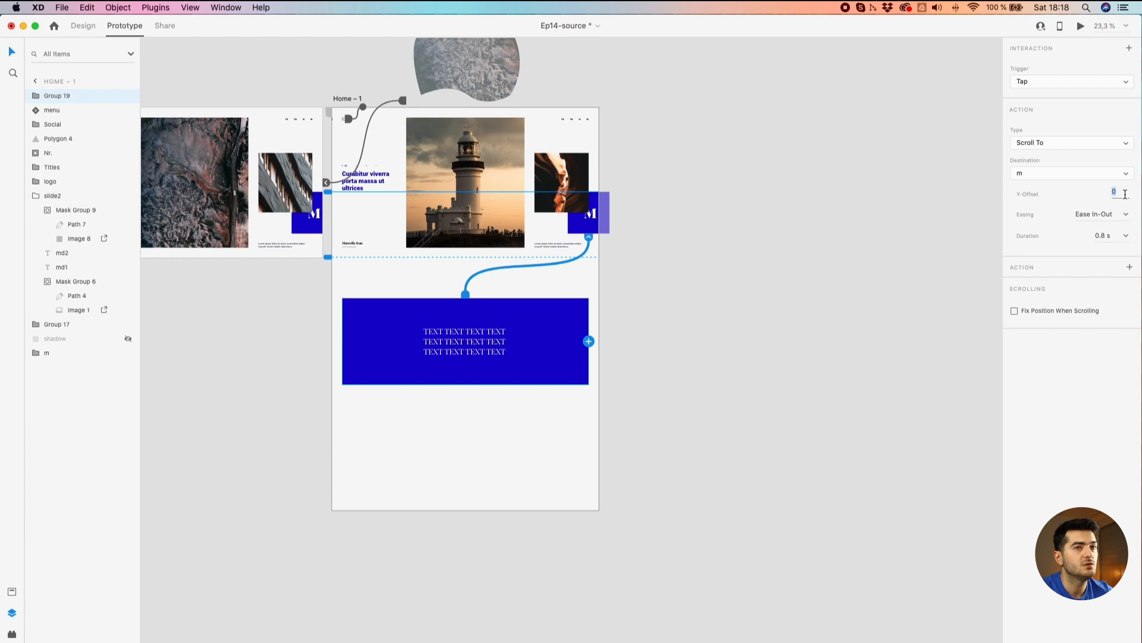
{"action": "key", "text": "shift+Down"}
{"action": "key", "text": "shift+Down"}
{"action": "key", "text": "shift+Down"}
{"action": "key", "text": "shift+Down"}
{"action": "key", "text": "shift+Down"}
{"action": "key", "text": "shift+Down"}
{"action": "key", "text": "shift+Down"}
{"action": "key", "text": "shift+Down"}
{"action": "key", "text": "shift+Down"}
{"action": "key", "text": "shift+Down"}
{"action": "key", "text": "shift+Down"}
{"action": "key", "text": "shift+Down"}
{"action": "key", "text": "shift+Down"}
{"action": "key", "text": "shift+Down"}
{"action": "key", "text": "shift+Down"}
{"action": "key", "text": "shift+Down"}
{"action": "key", "text": "shift+Down"}
{"action": "key", "text": "shift+Down"}
{"action": "key", "text": "shift+Down"}
{"action": "key", "text": "shift+Down"}
{"action": "key", "text": "shift+Down"}
{"action": "key", "text": "shift+Down"}
{"action": "key", "text": "shift+Down"}
{"action": "key", "text": "shift+Down"}
{"action": "key", "text": "shift+Down"}
{"action": "key", "text": "shift+Down"}
{"action": "key", "text": "shift+Down"}
{"action": "key", "text": "shift+Down"}
{"action": "key", "text": "shift+Down"}
{"action": "key", "text": "shift+Down"}
{"action": "key", "text": "shift+Down"}
{"action": "key", "text": "shift+Down"}
{"action": "key", "text": "shift+Down"}
{"action": "key", "text": "shift+Down"}
{"action": "key", "text": "shift+Down"}
{"action": "key", "text": "shift+Down"}
{"action": "key", "text": "shift+Down"}
{"action": "key", "text": "shift+Down"}
{"action": "key", "text": "shift+Down"}
{"action": "key", "text": "shift+Down"}
{"action": "key", "text": "shift+Down"}
{"action": "key", "text": "shift+Down"}
{"action": "key", "text": "shift+Down"}
{"action": "key", "text": "shift+Down"}
{"action": "key", "text": "shift+Down"}
{"action": "key", "text": "shift+Down"}
{"action": "key", "text": "shift+Down"}
{"action": "key", "text": "shift+Down"}
{"action": "key", "text": "shift+Down"}
{"action": "key", "text": "shift+Down"}
{"action": "key", "text": "shift+Down"}
{"action": "key", "text": "shift+Down"}
{"action": "key", "text": "shift+Down"}
{"action": "key", "text": "shift+Down"}
{"action": "key", "text": "shift+Down"}
{"action": "key", "text": "shift+Down"}
{"action": "key", "text": "shift+Down"}
{"action": "key", "text": "Down"}
{"action": "key", "text": "Down"}
{"action": "key", "text": "Down"}
{"action": "key", "text": "Down"}
{"action": "key", "text": "Down"}
{"action": "key", "text": "Down"}
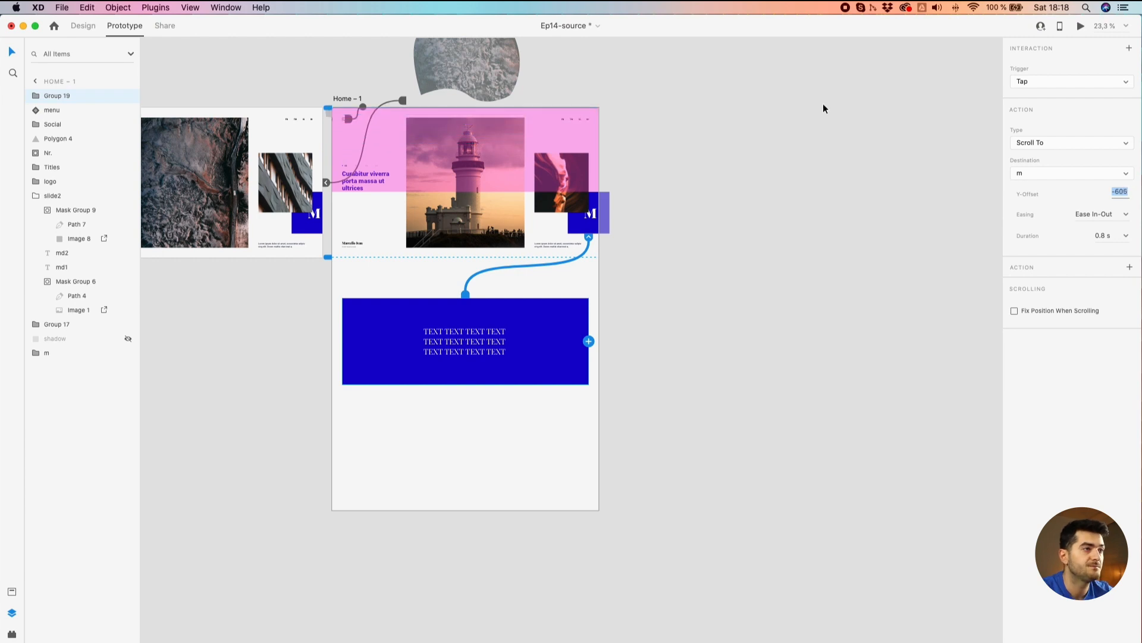
{"action": "left_click", "coordinate": [863, 109]}
Preview Home – 1, test scrolling back and forth between the blue text block and the M square, and close the preview
{"action": "left_click", "coordinate": [345, 97]}
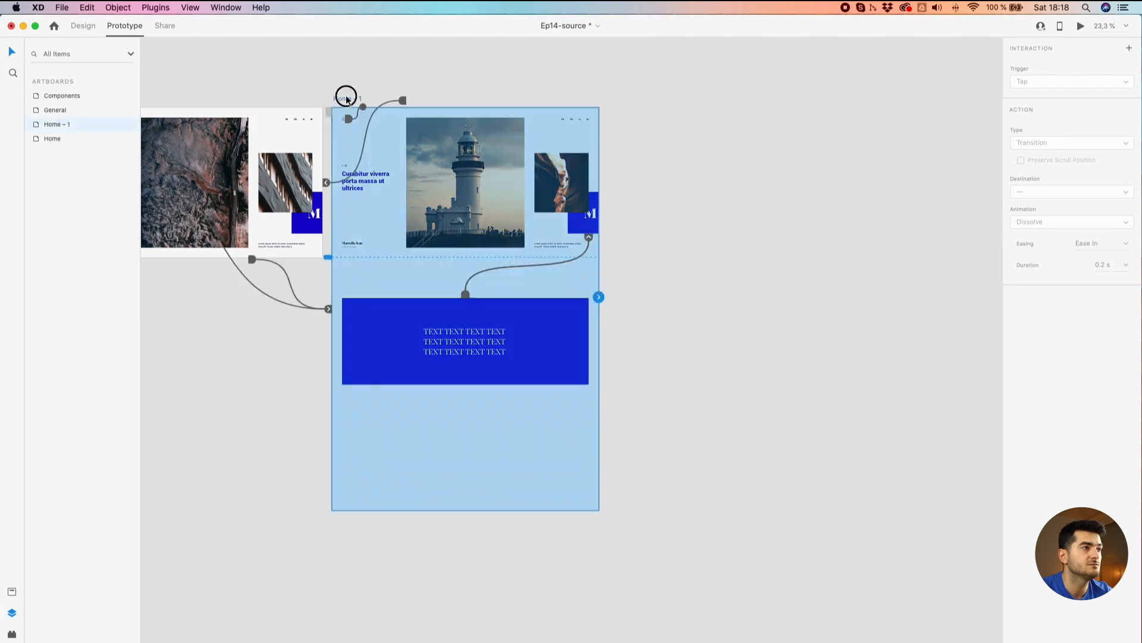
{"action": "left_click", "coordinate": [1081, 26]}
{"action": "scroll", "coordinate": [572, 333], "scroll_direction": "down", "scroll_amount": 5}
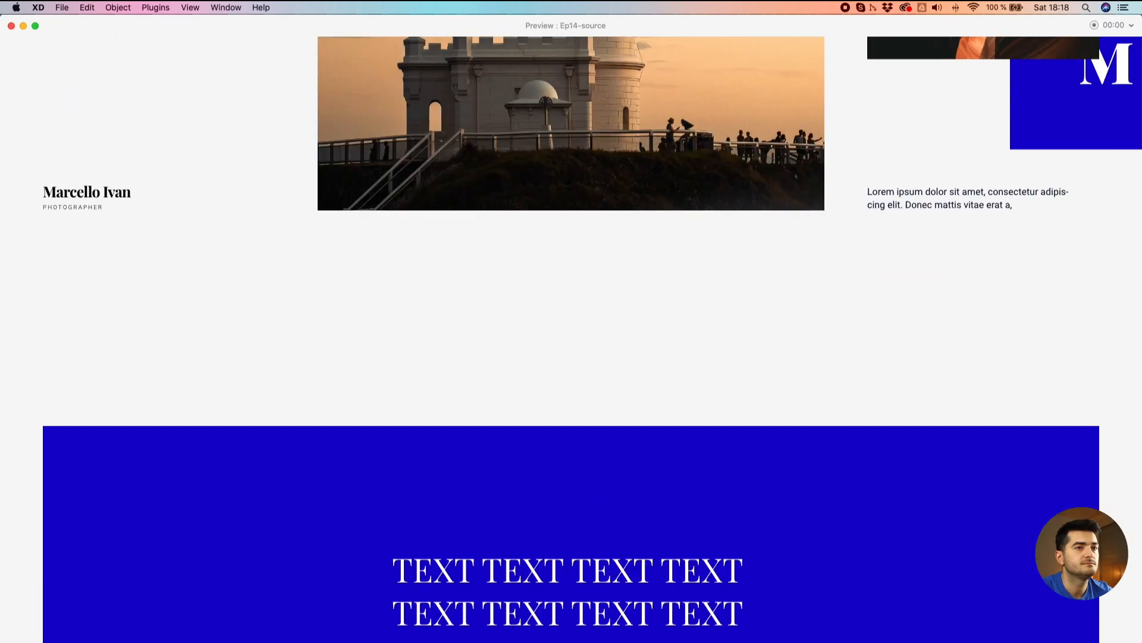
{"action": "left_click", "coordinate": [1010, 479]}
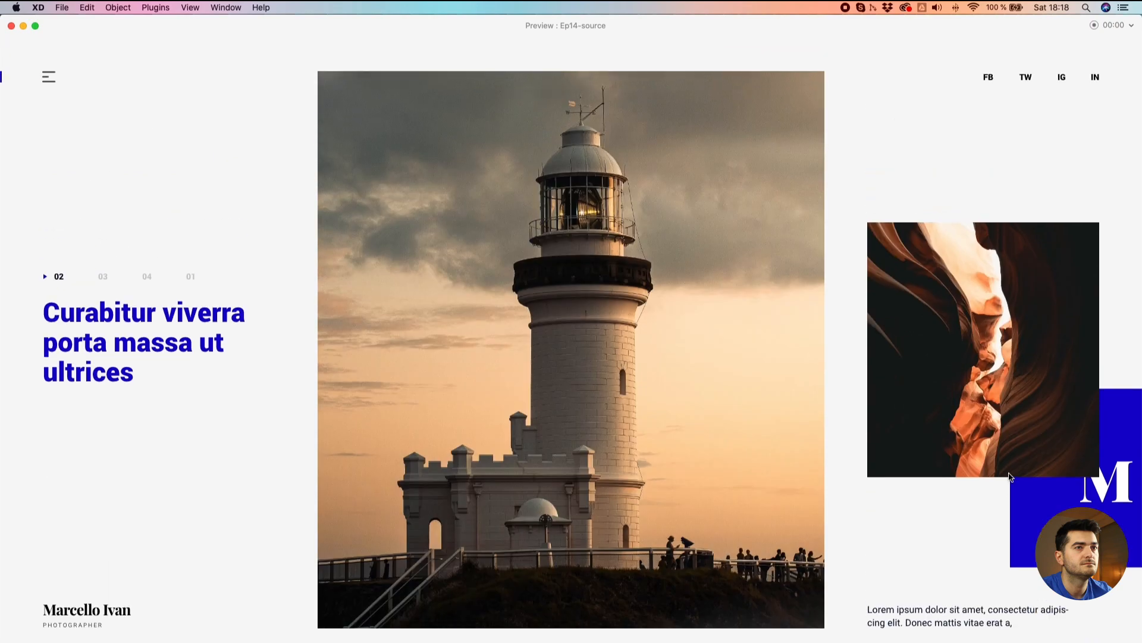
{"action": "left_click", "coordinate": [1033, 503]}
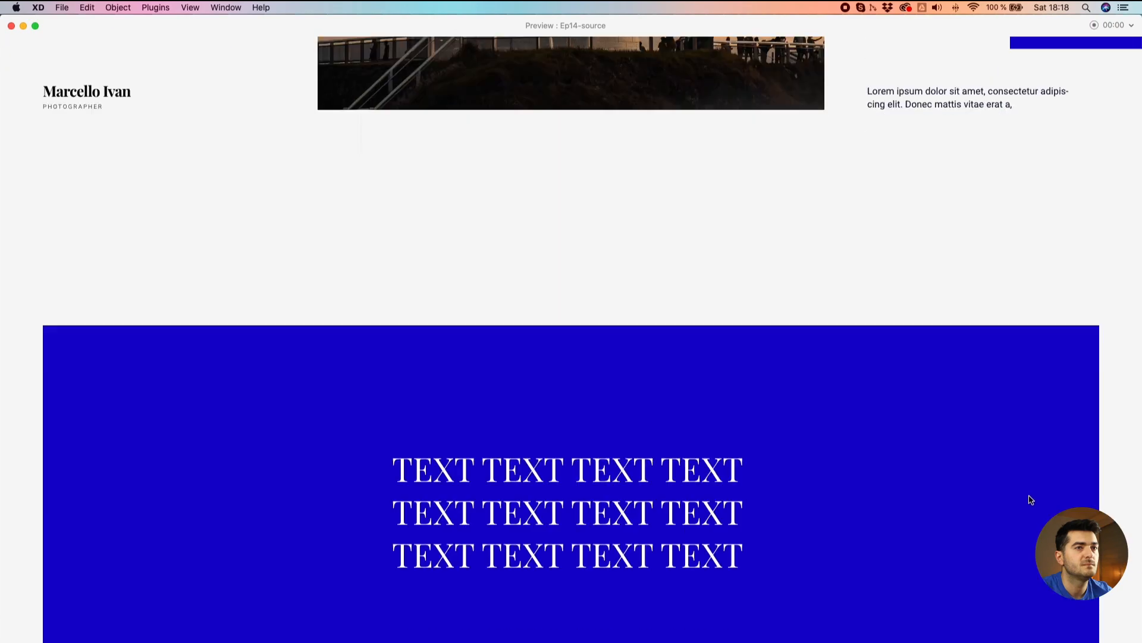
{"action": "left_click", "coordinate": [945, 486]}
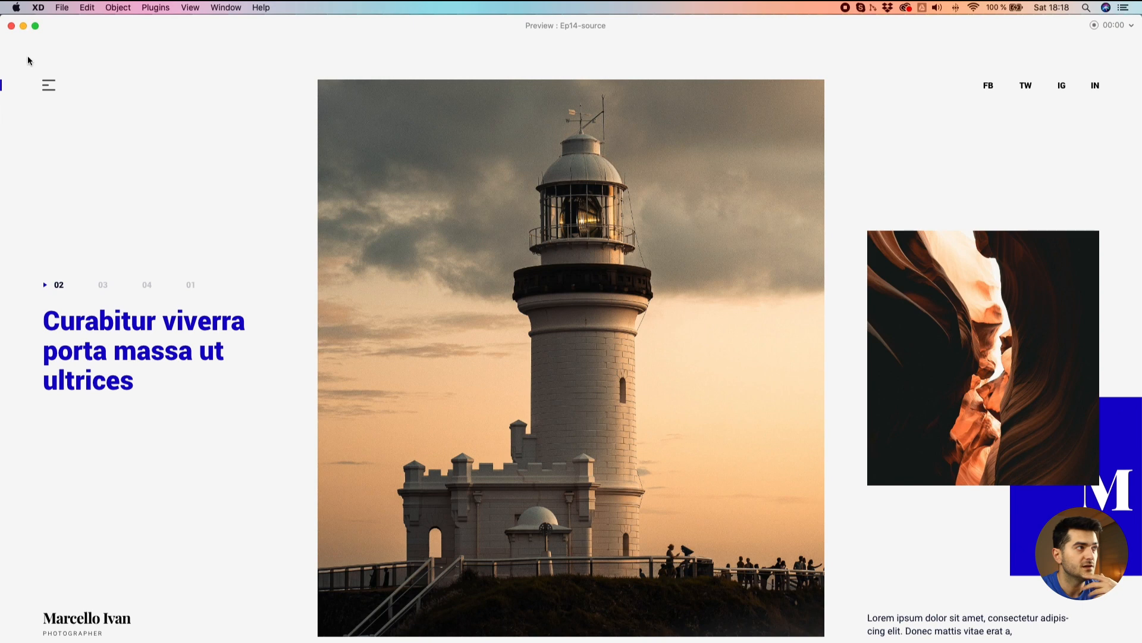
{"action": "left_click", "coordinate": [12, 27]}
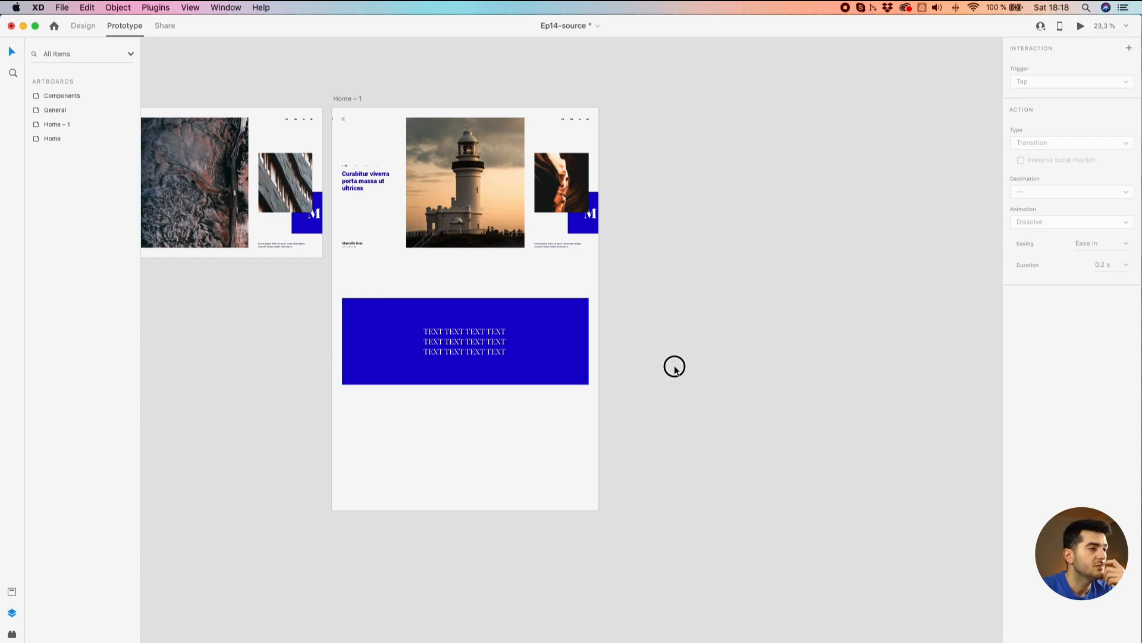
In Design mode, shorten the Home – 1 artboard to a height of 2148 and delete the blue text block
{"action": "left_click", "coordinate": [336, 100]}
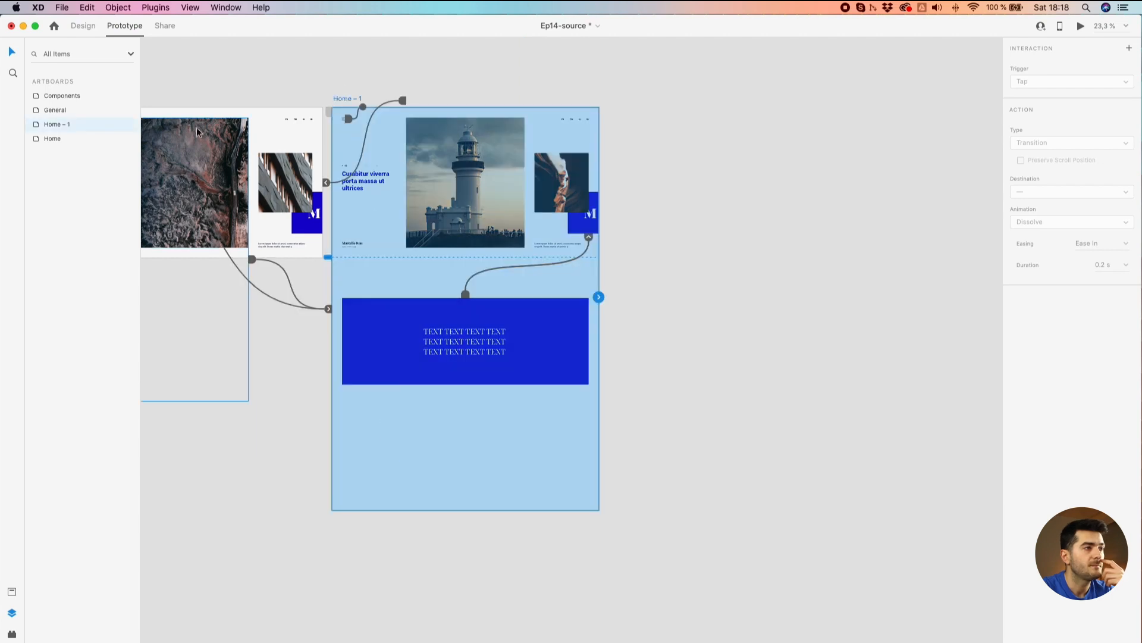
{"action": "left_click", "coordinate": [87, 31]}
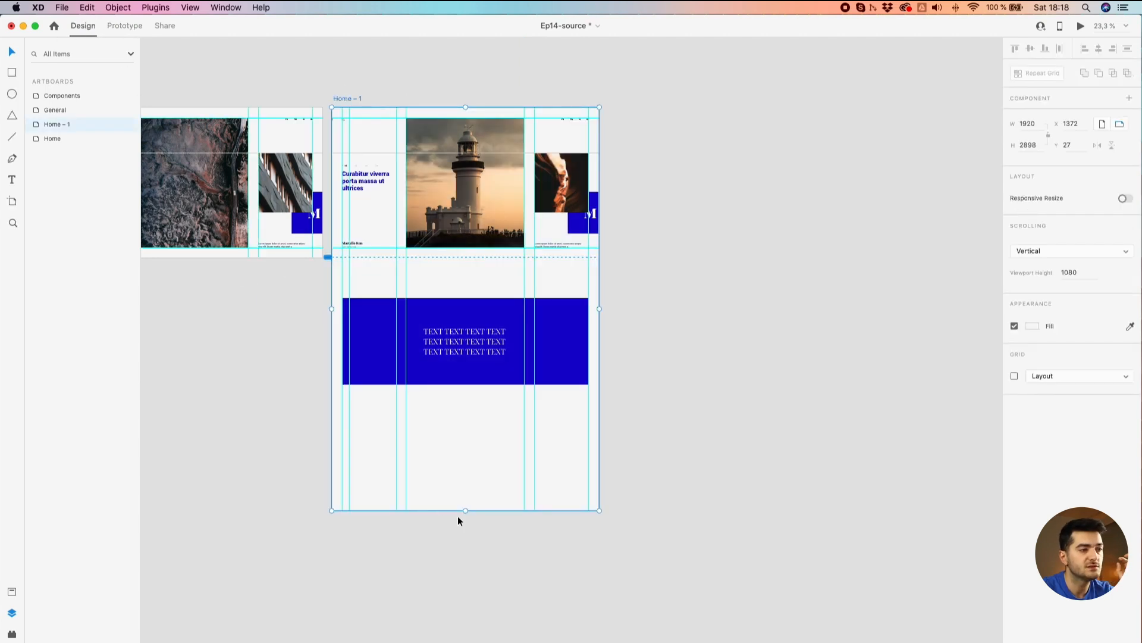
{"action": "left_click_drag", "start_coordinate": [466, 518], "coordinate": [467, 406]}
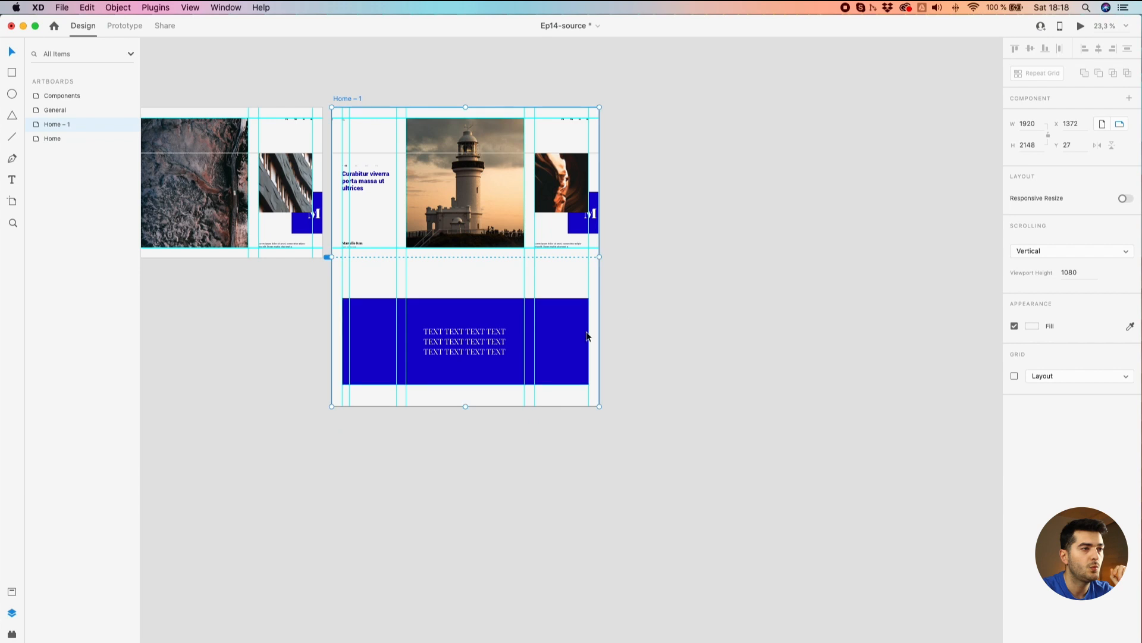
{"action": "left_click", "coordinate": [412, 394]}
{"action": "key", "text": "Delete"}
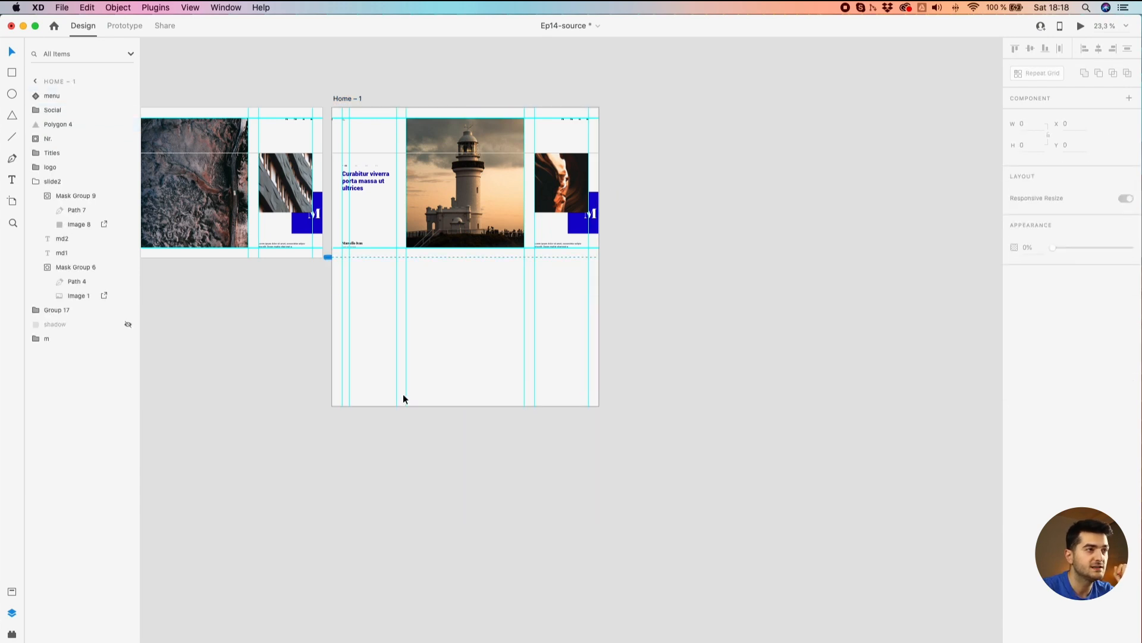
Shorten the Home – 1 artboard to a height of 1080, matching its viewport height
{"action": "left_click", "coordinate": [337, 98]}
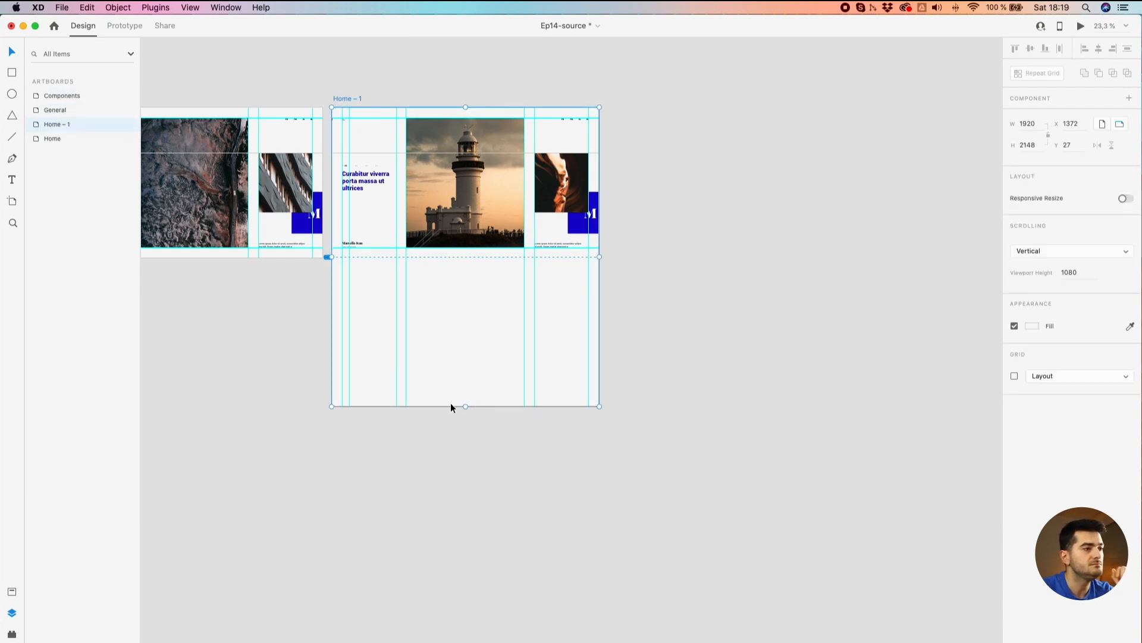
{"action": "left_click_drag", "start_coordinate": [464, 406], "coordinate": [468, 259]}
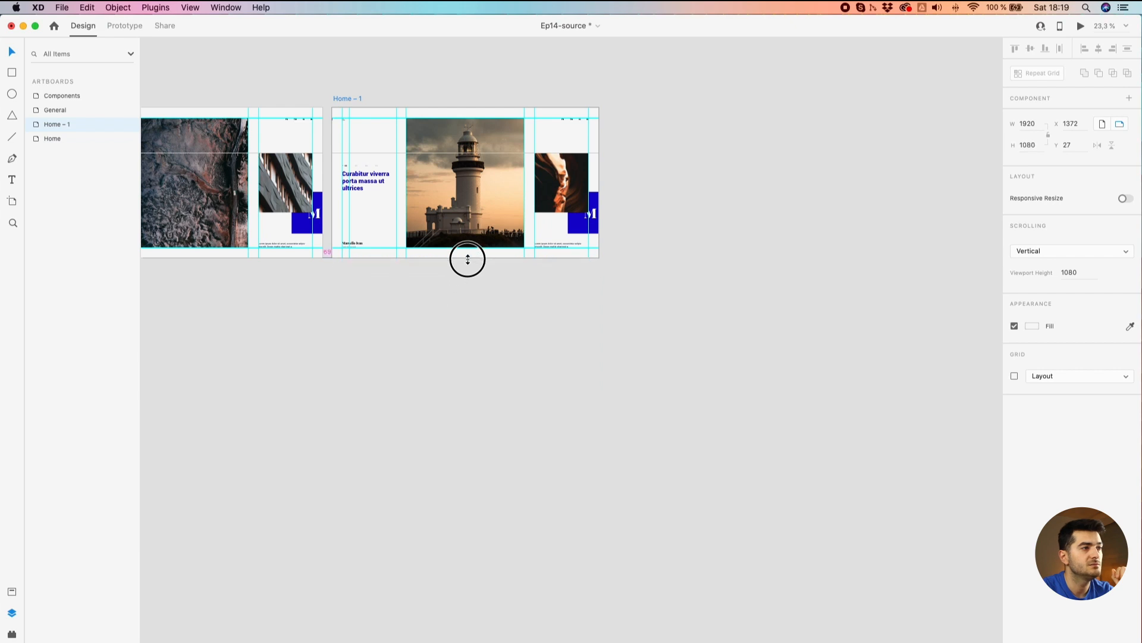
{"action": "left_click", "coordinate": [395, 330]}
Preview the prototype from Home and test the transition to the lighthouse slide
{"action": "left_click_drag", "start_coordinate": [340, 378], "coordinate": [679, 448]}
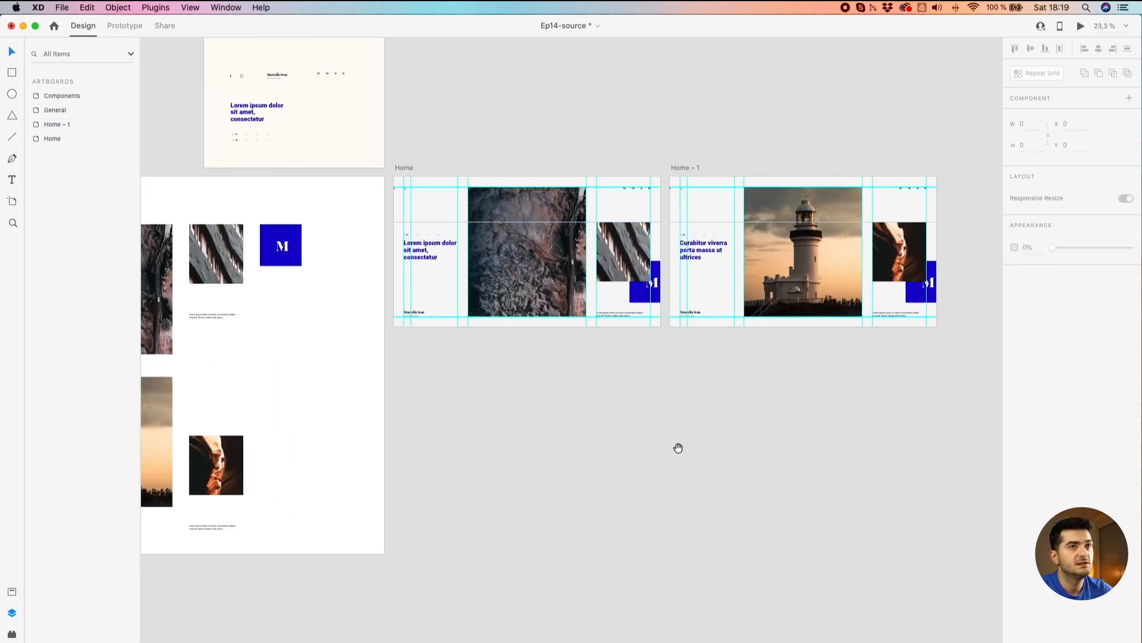
{"action": "left_click", "coordinate": [407, 168]}
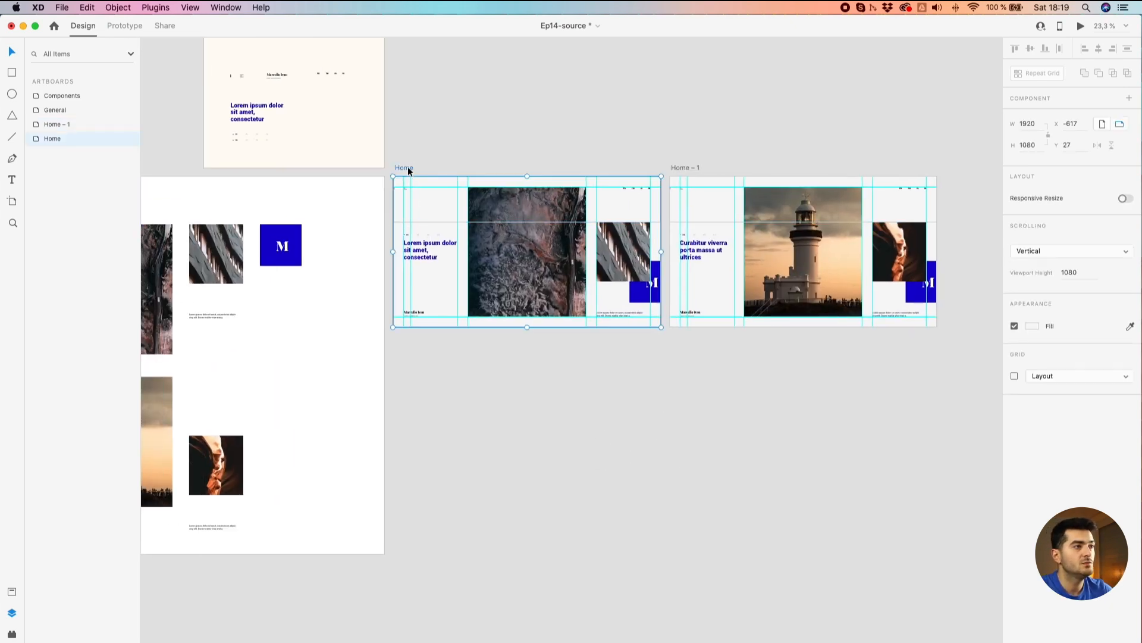
{"action": "left_click", "coordinate": [1079, 27]}
{"action": "left_click", "coordinate": [649, 570]}
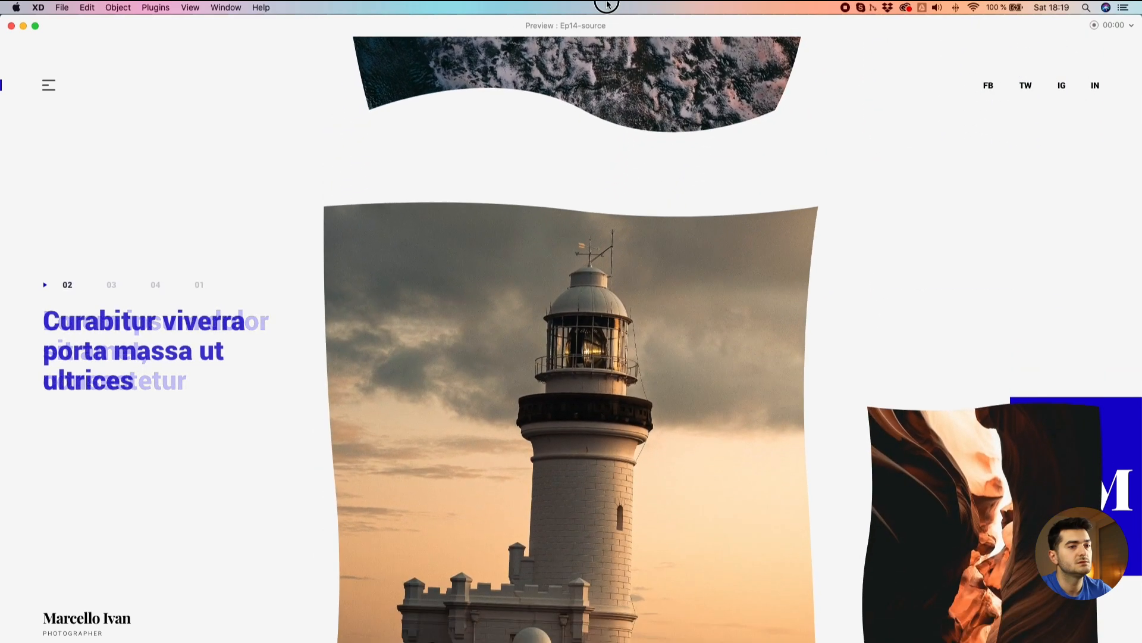
{"action": "left_click_drag", "start_coordinate": [607, 4], "coordinate": [595, 130]}
{"action": "left_click", "coordinate": [451, 166]}
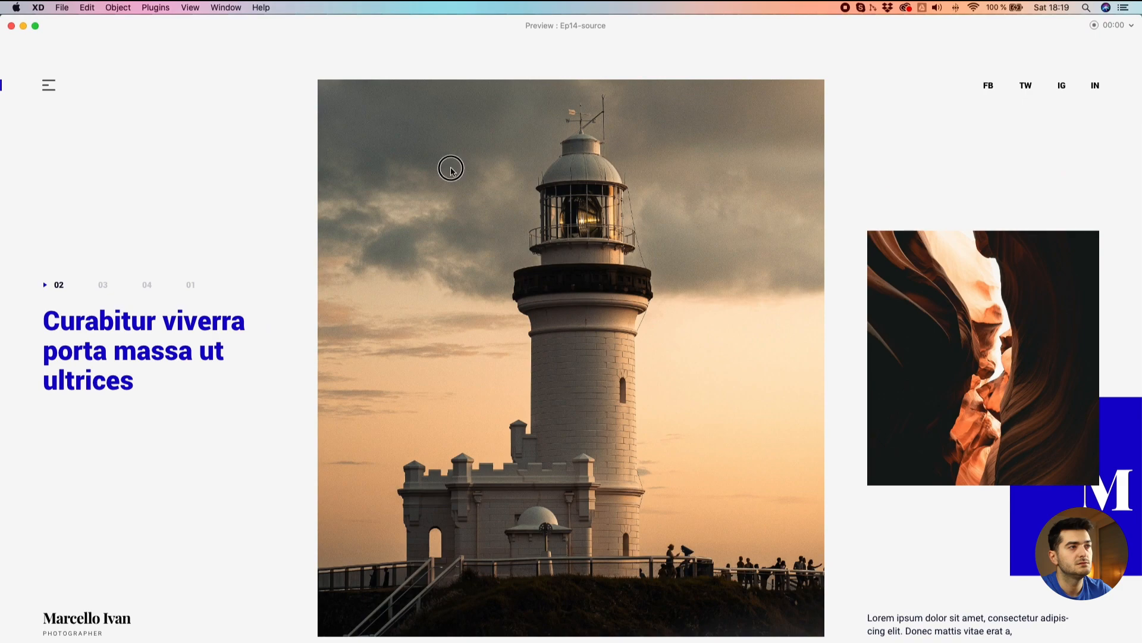
{"action": "left_click", "coordinate": [103, 285]}
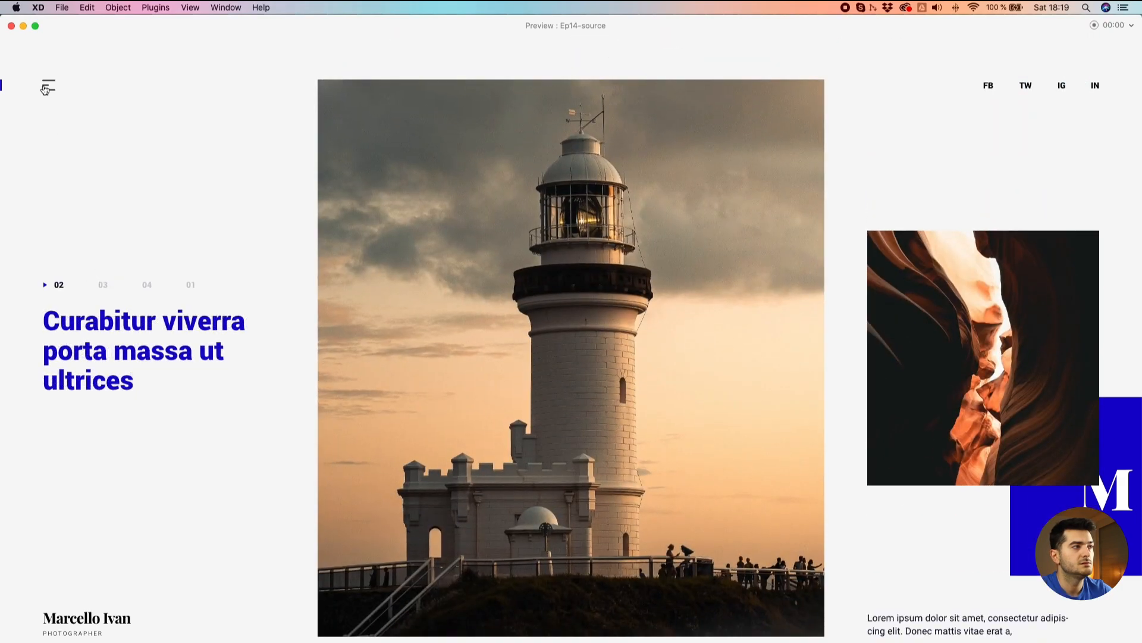
Open and close the blue navigation menu in the preview, and close the preview
{"action": "left_click", "coordinate": [46, 88]}
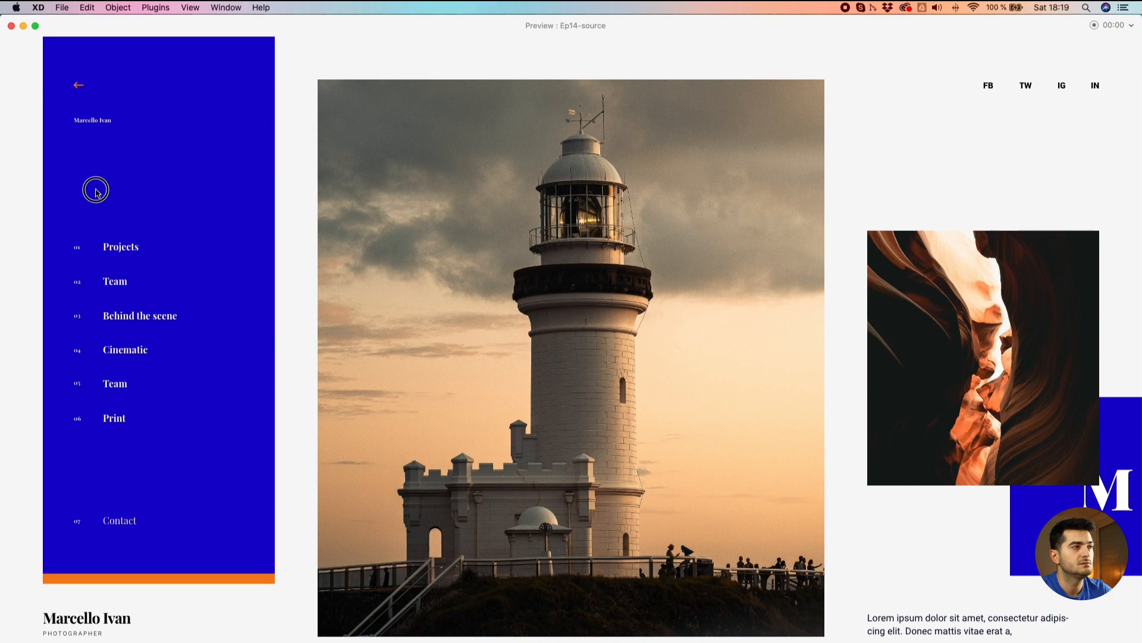
{"action": "left_click", "coordinate": [78, 86]}
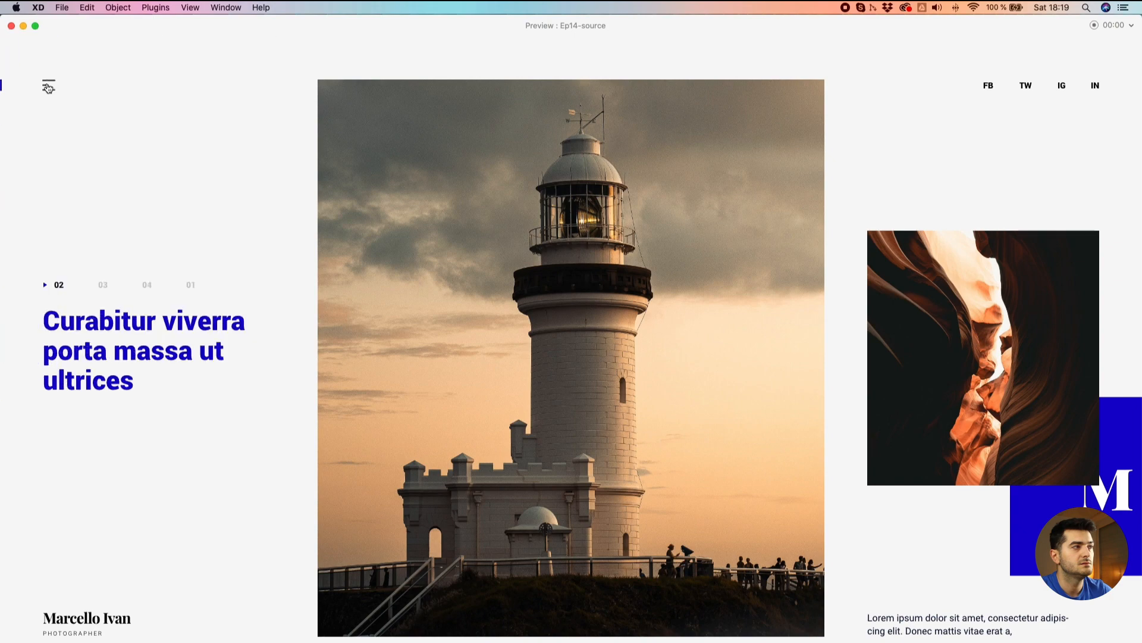
{"action": "left_click", "coordinate": [48, 88]}
{"action": "left_click", "coordinate": [12, 25]}
Inspect the menu component instances on the Home and Home – 1 artboards
{"action": "left_click", "coordinate": [581, 408]}
{"action": "scroll", "coordinate": [452, 364], "scroll_direction": "up", "scroll_amount": 5}
{"action": "scroll", "coordinate": [452, 365], "scroll_direction": "down", "scroll_amount": 10}
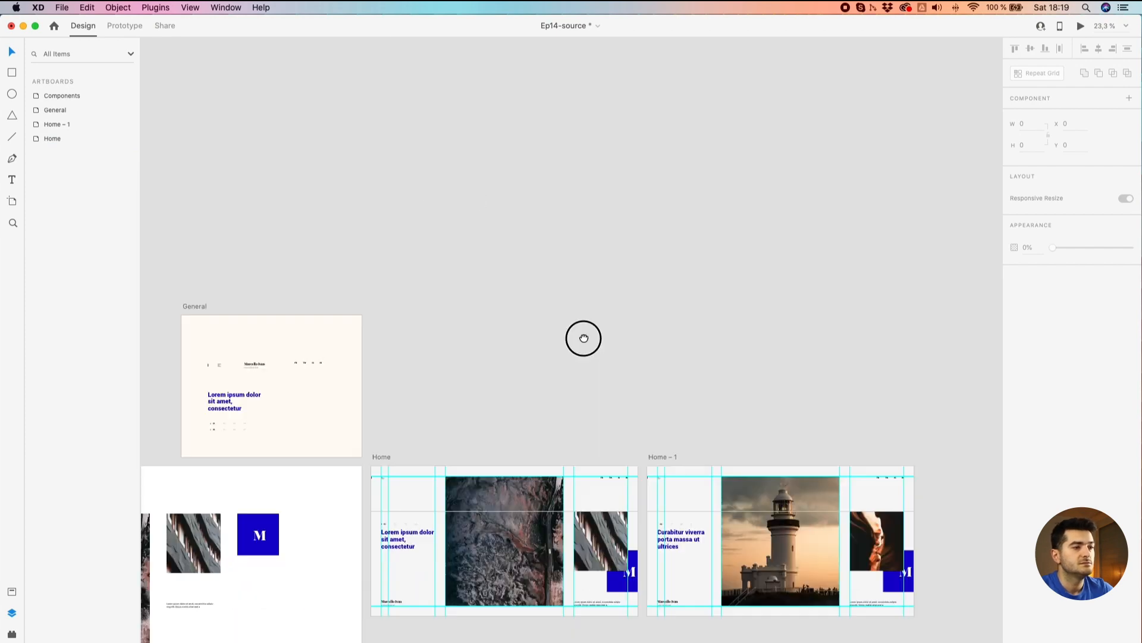
{"action": "scroll", "coordinate": [384, 425], "scroll_direction": "up", "scroll_amount": 3}
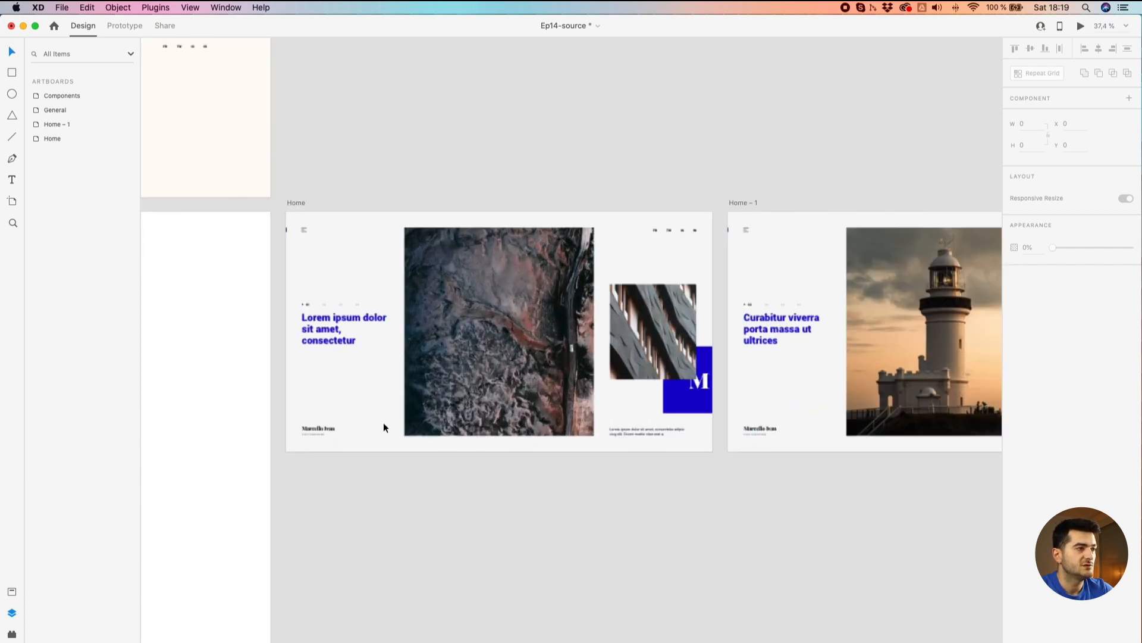
{"action": "scroll", "coordinate": [304, 231], "scroll_direction": "up", "scroll_amount": 5}
{"action": "left_click", "coordinate": [304, 231]}
{"action": "scroll", "coordinate": [303, 231], "scroll_direction": "down", "scroll_amount": 6}
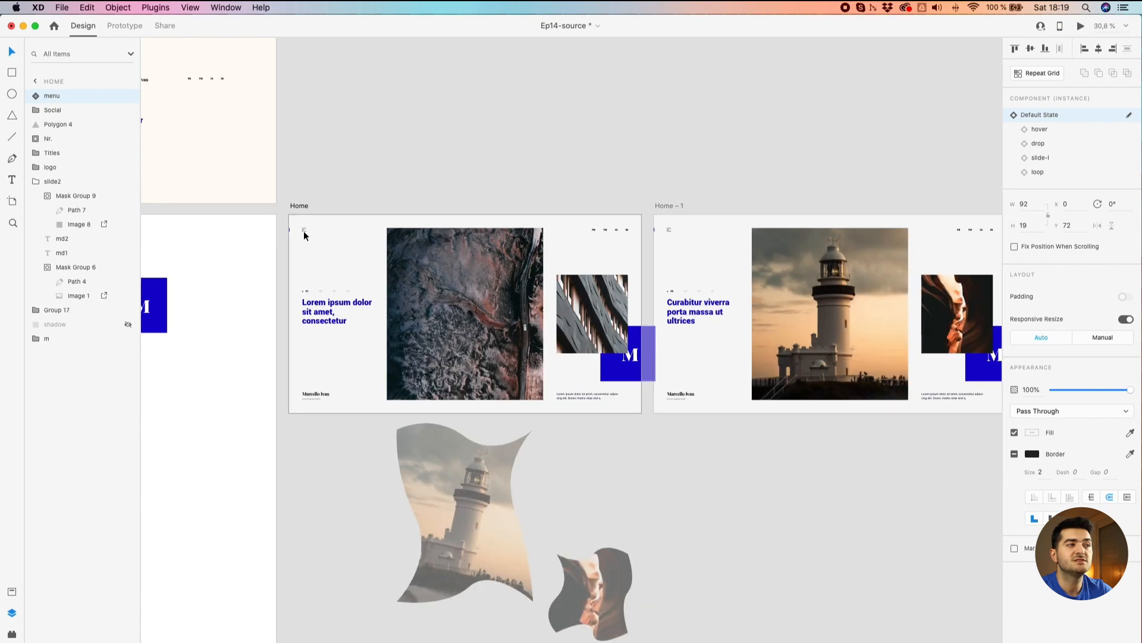
{"action": "scroll", "coordinate": [726, 247], "scroll_direction": "up", "scroll_amount": 4}
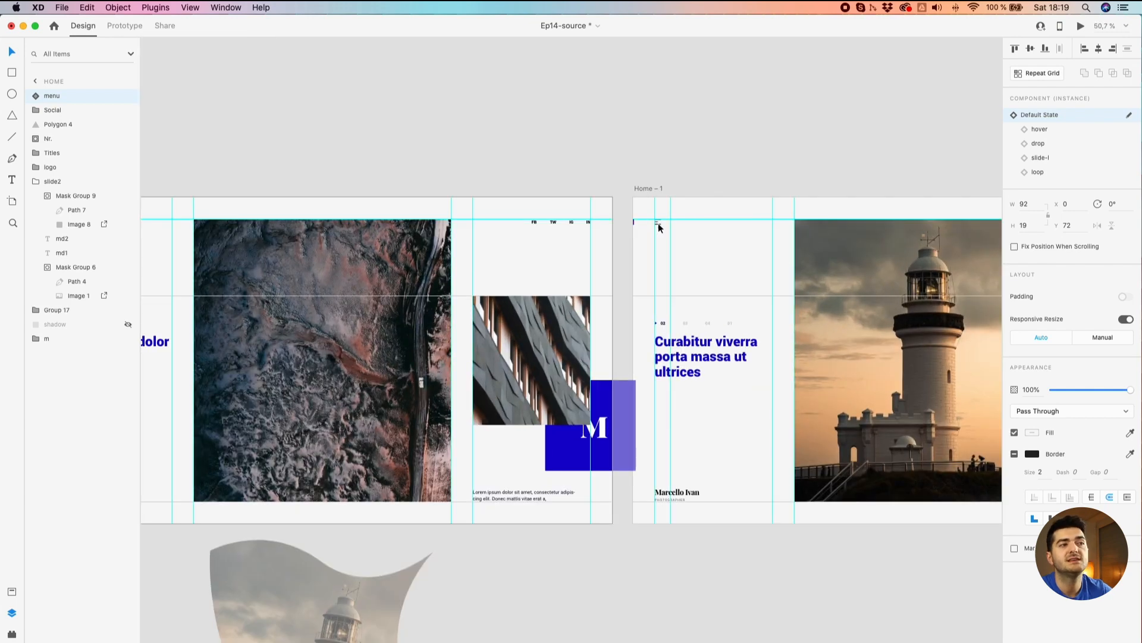
{"action": "left_click", "coordinate": [658, 225]}
{"action": "scroll", "coordinate": [659, 225], "scroll_direction": "down", "scroll_amount": 5}
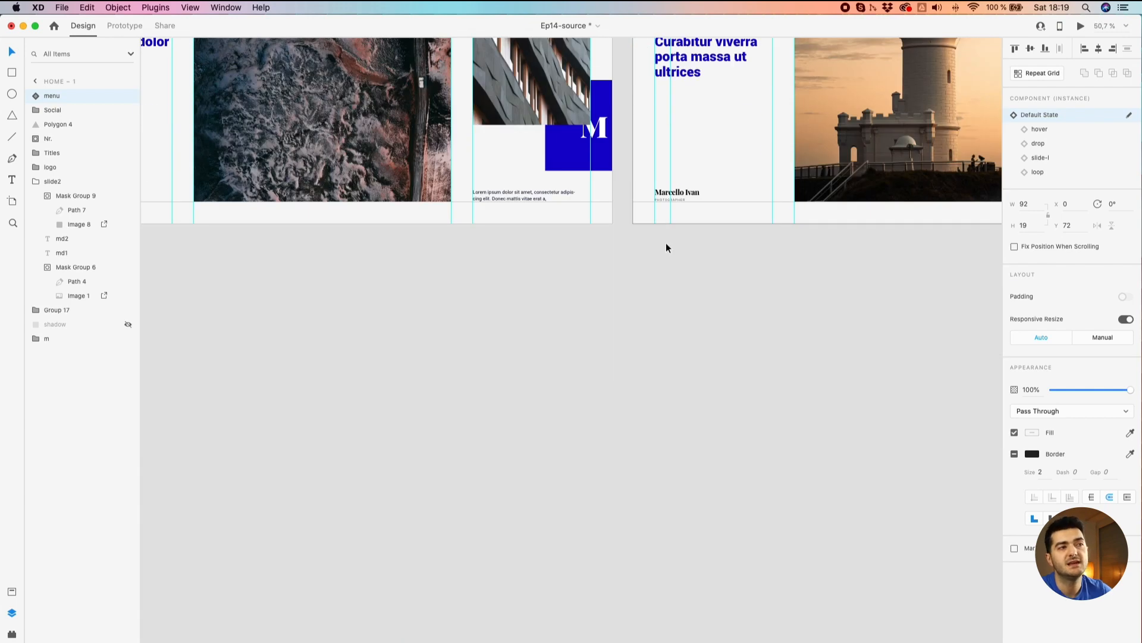
{"action": "scroll", "coordinate": [669, 248], "scroll_direction": "up", "scroll_amount": 2}
{"action": "scroll", "coordinate": [669, 251], "scroll_direction": "down", "scroll_amount": 6}
{"action": "left_click_drag", "start_coordinate": [680, 246], "coordinate": [615, 372]}
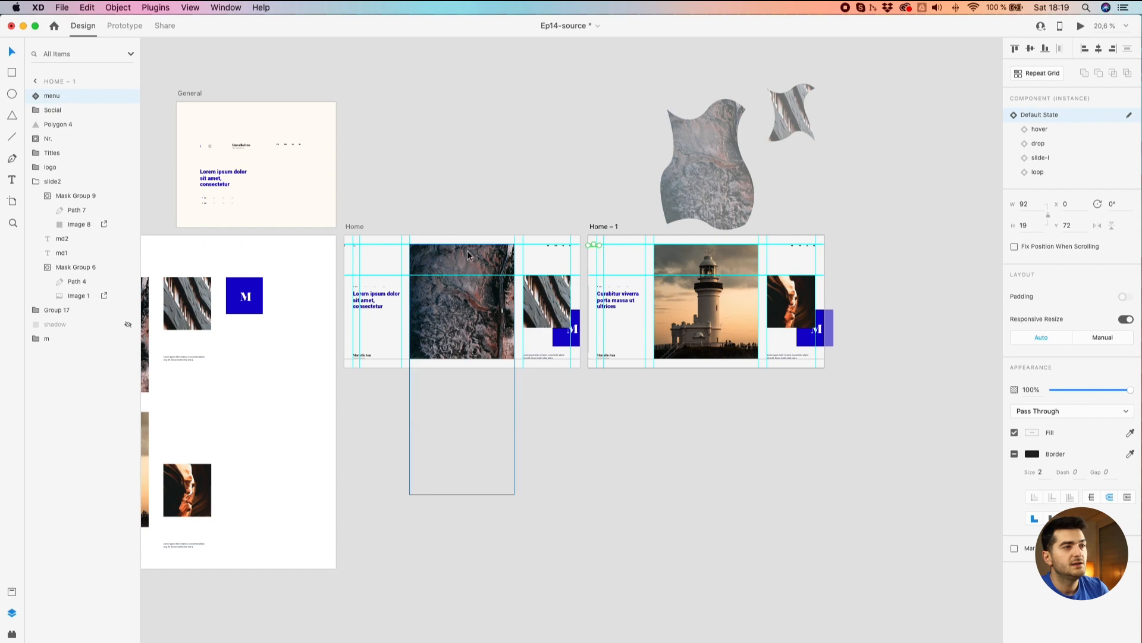
Select the menu instance on the Home artboard and open its master component for editing
{"action": "left_click", "coordinate": [347, 247]}
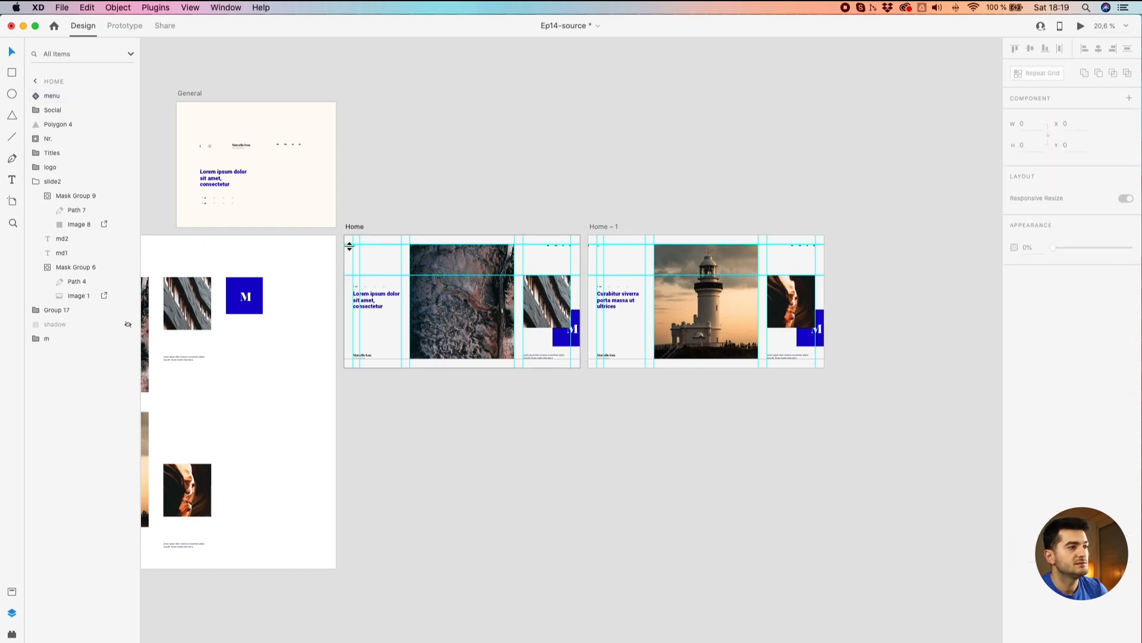
{"action": "scroll", "coordinate": [350, 249], "scroll_direction": "up", "scroll_amount": 5}
{"action": "scroll", "coordinate": [349, 253], "scroll_direction": "up", "scroll_amount": 5}
{"action": "left_click", "coordinate": [362, 237]}
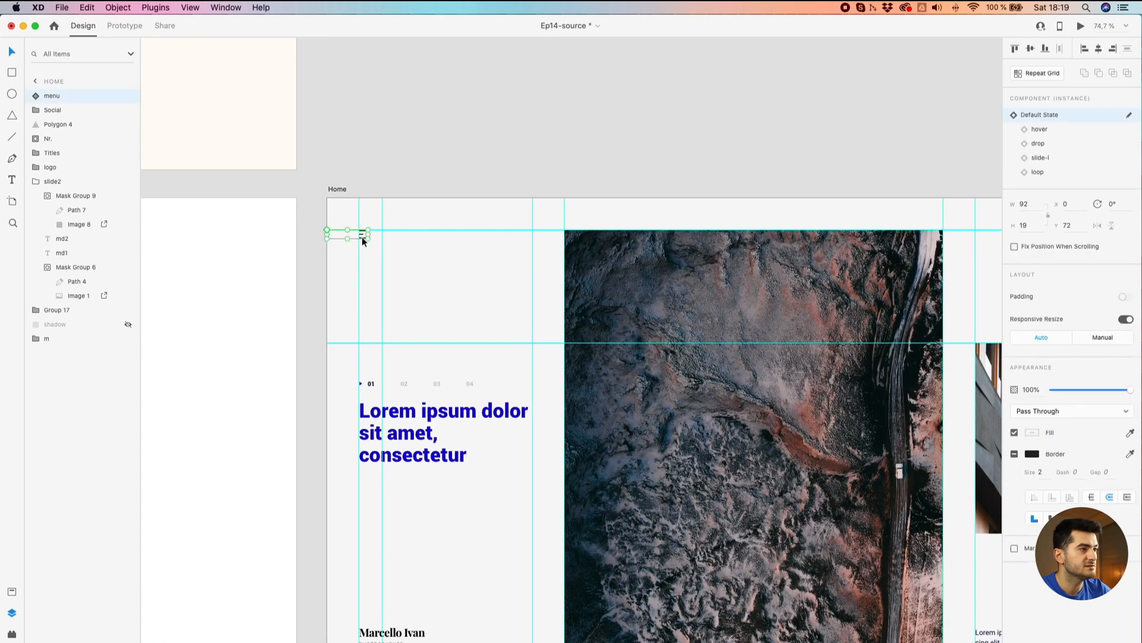
{"action": "scroll", "coordinate": [323, 233], "scroll_direction": "up", "scroll_amount": 10}
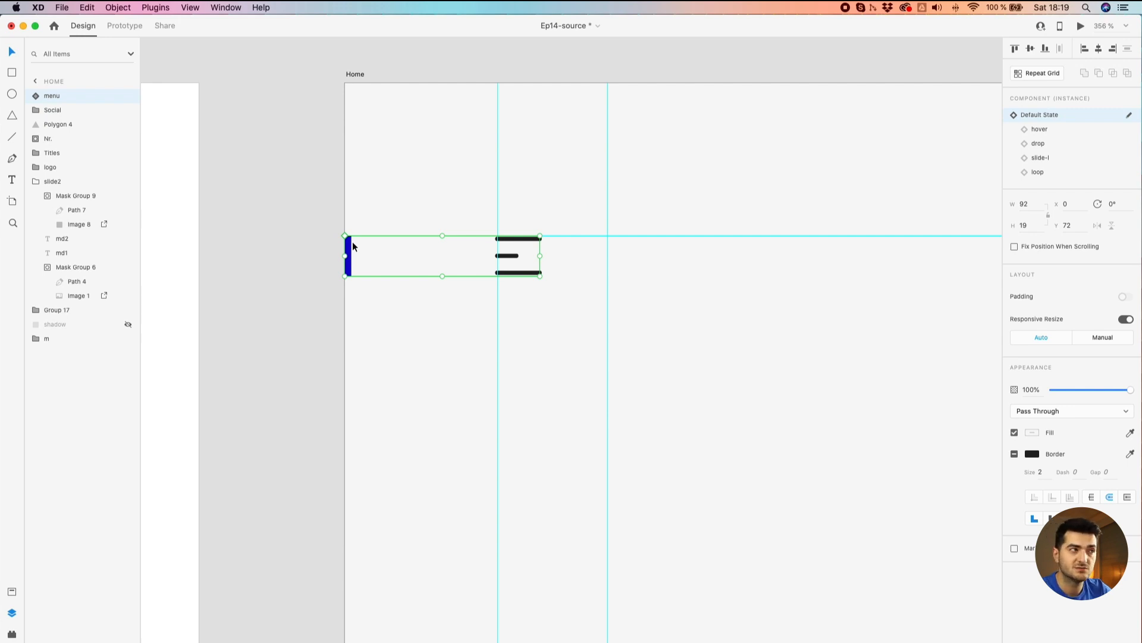
{"action": "right_click", "coordinate": [514, 261]}
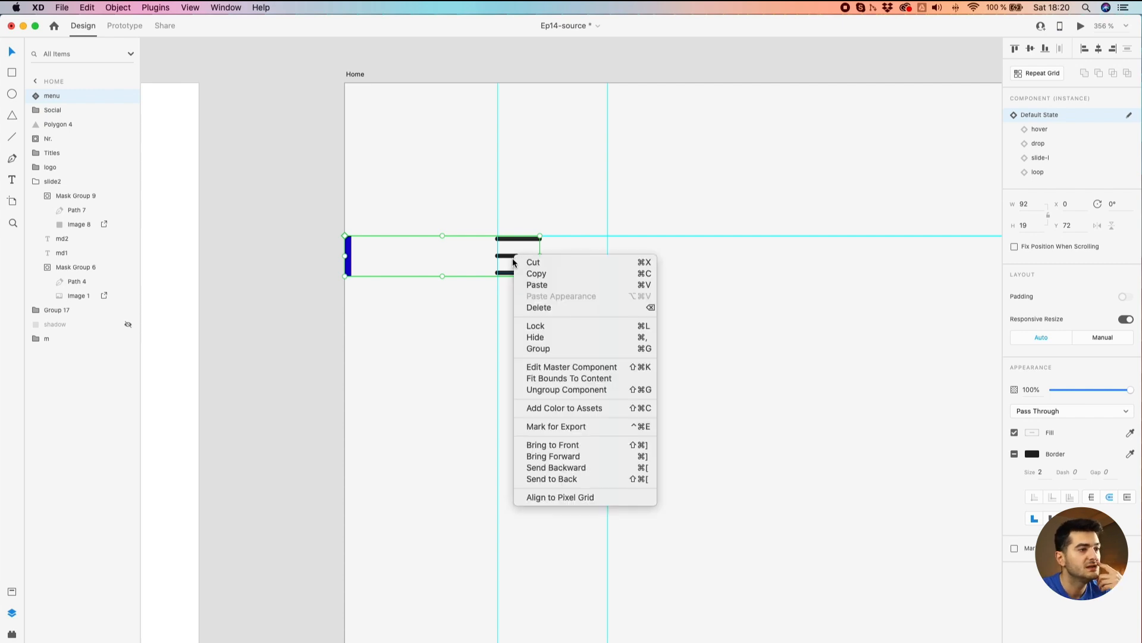
{"action": "left_click", "coordinate": [523, 366]}
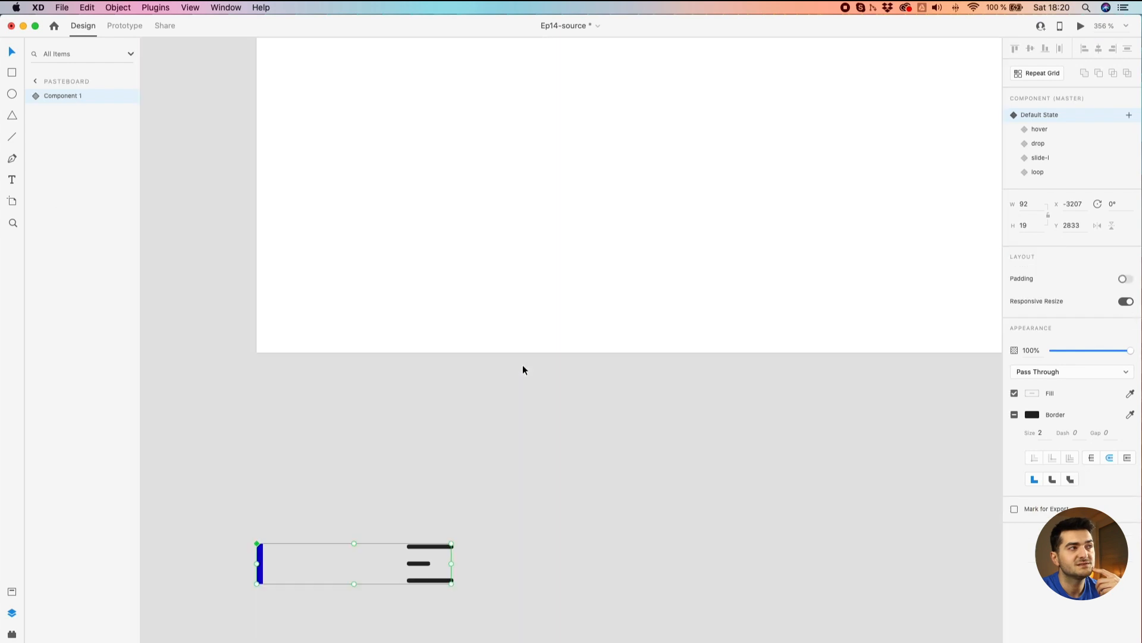
Cut the menu's master component from the pasteboard below the large white artboard with the lighthouse image
{"action": "scroll", "coordinate": [512, 352], "scroll_direction": "down", "scroll_amount": 6}
{"action": "left_click_drag", "start_coordinate": [533, 324], "coordinate": [384, 490]}
{"action": "scroll", "coordinate": [384, 508], "scroll_direction": "down", "scroll_amount": 3}
{"action": "scroll", "coordinate": [390, 526], "scroll_direction": "up", "scroll_amount": 5}
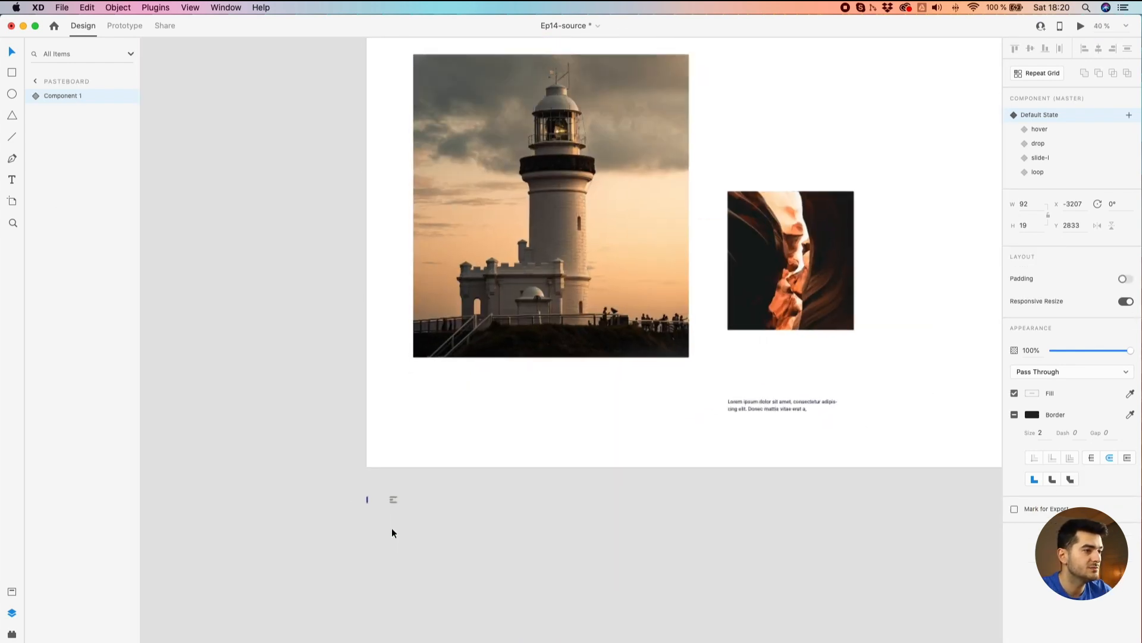
{"action": "left_click_drag", "start_coordinate": [395, 490], "coordinate": [513, 294]}
{"action": "key", "text": "Delete"}
Paste the menu's master component onto the General artboard and place it directly above the existing menu instance
{"action": "left_click_drag", "start_coordinate": [524, 434], "coordinate": [479, 613]}
{"action": "left_click_drag", "start_coordinate": [560, 149], "coordinate": [488, 606]}
{"action": "left_click_drag", "start_coordinate": [530, 83], "coordinate": [299, 442]}
{"action": "left_click", "coordinate": [543, 362]}
{"action": "scroll", "coordinate": [539, 370], "scroll_direction": "up", "scroll_amount": 8}
{"action": "left_click", "coordinate": [546, 356]}
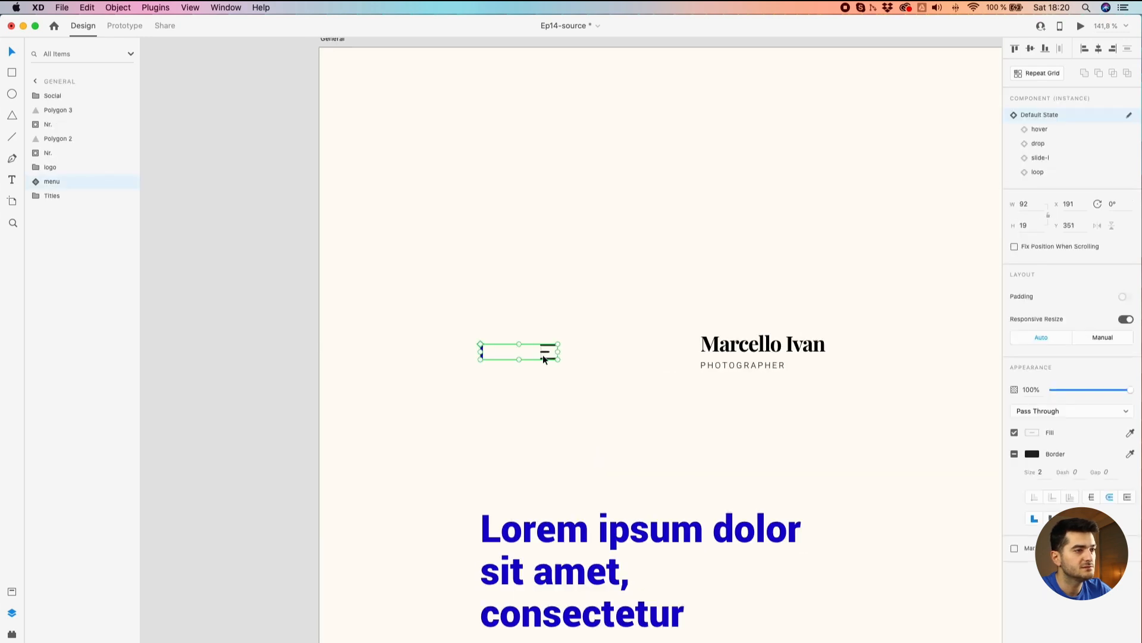
{"action": "key", "text": "super+c"}
{"action": "scroll", "coordinate": [543, 357], "scroll_direction": "up", "scroll_amount": 8}
{"action": "key", "text": "super+v"}
{"action": "scroll", "coordinate": [546, 464], "scroll_direction": "down", "scroll_amount": 3}
{"action": "left_click_drag", "start_coordinate": [551, 518], "coordinate": [525, 296]}
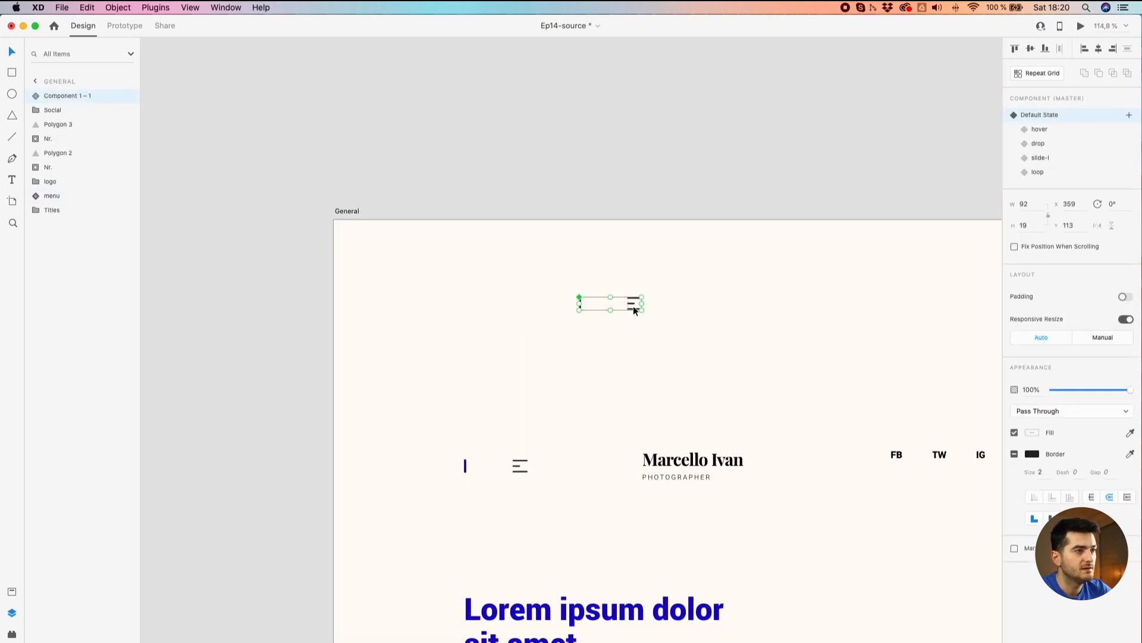
{"action": "left_click_drag", "start_coordinate": [630, 304], "coordinate": [519, 421]}
{"action": "key", "text": "Escape"}
Delete the old menu instance on General and move the master component into its place beside the logo, at X 191, Y 333
{"action": "left_click", "coordinate": [516, 466]}
{"action": "key", "text": "Delete"}
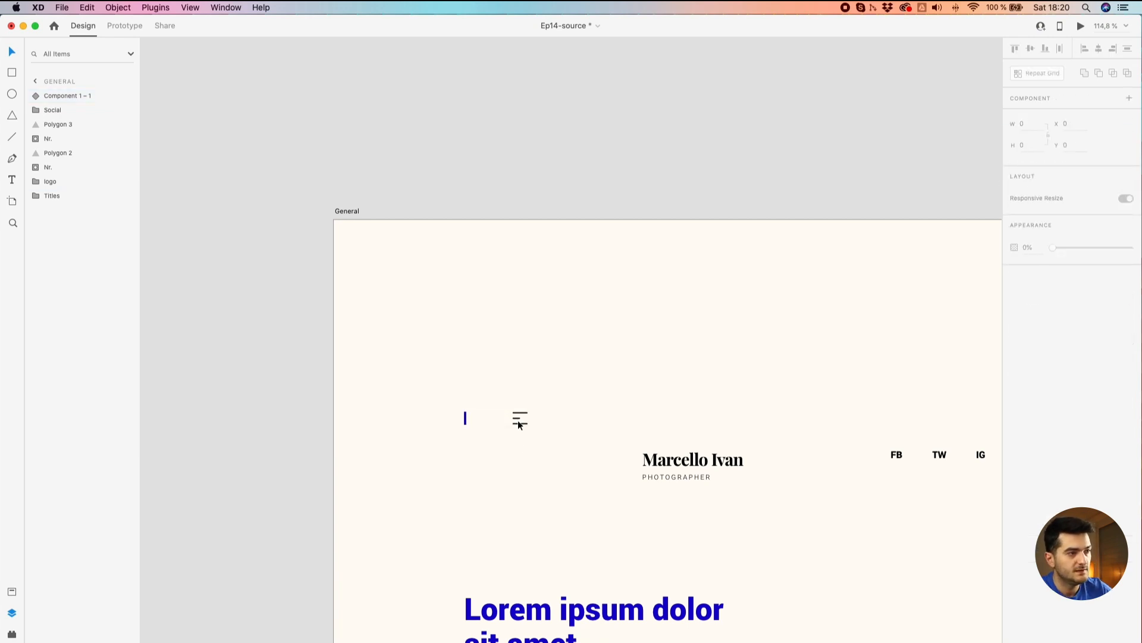
{"action": "left_click_drag", "start_coordinate": [517, 424], "coordinate": [515, 460]}
Enlarge the menu's master component to 261 × 132, check its instances on Home and Home – 1, and undo the resizing
{"action": "scroll", "coordinate": [515, 459], "scroll_direction": "down", "scroll_amount": 5}
{"action": "scroll", "coordinate": [515, 460], "scroll_direction": "down", "scroll_amount": 5}
{"action": "scroll", "coordinate": [556, 430], "scroll_direction": "up", "scroll_amount": 5}
{"action": "scroll", "coordinate": [545, 179], "scroll_direction": "up", "scroll_amount": 8}
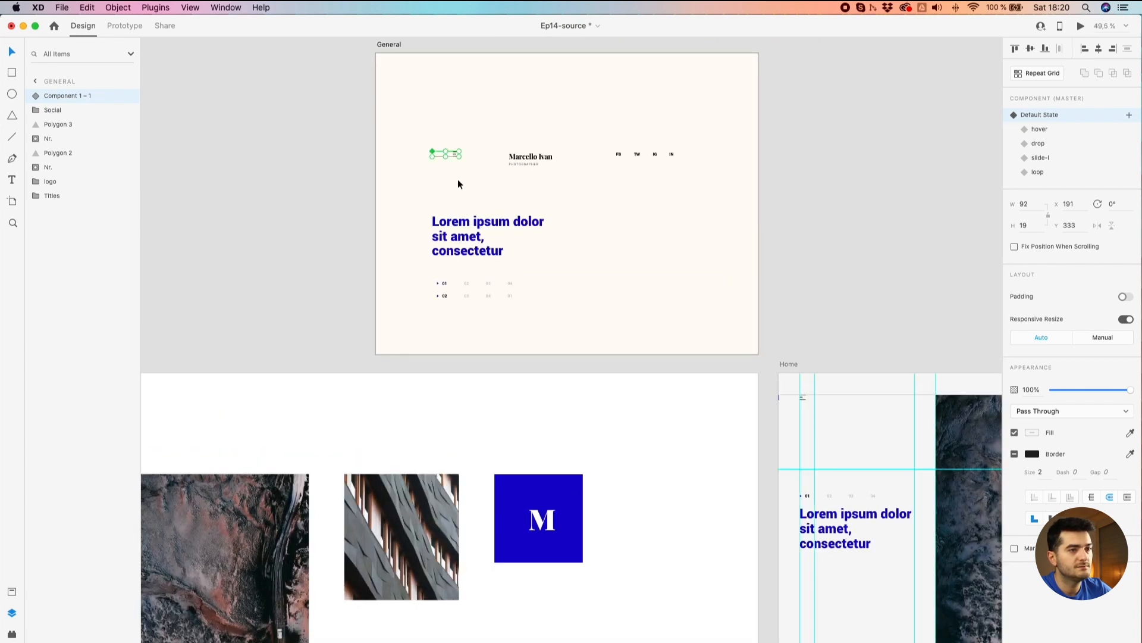
{"action": "left_click_drag", "start_coordinate": [459, 156], "coordinate": [510, 190]}
{"action": "left_click_drag", "start_coordinate": [891, 383], "coordinate": [273, 281]}
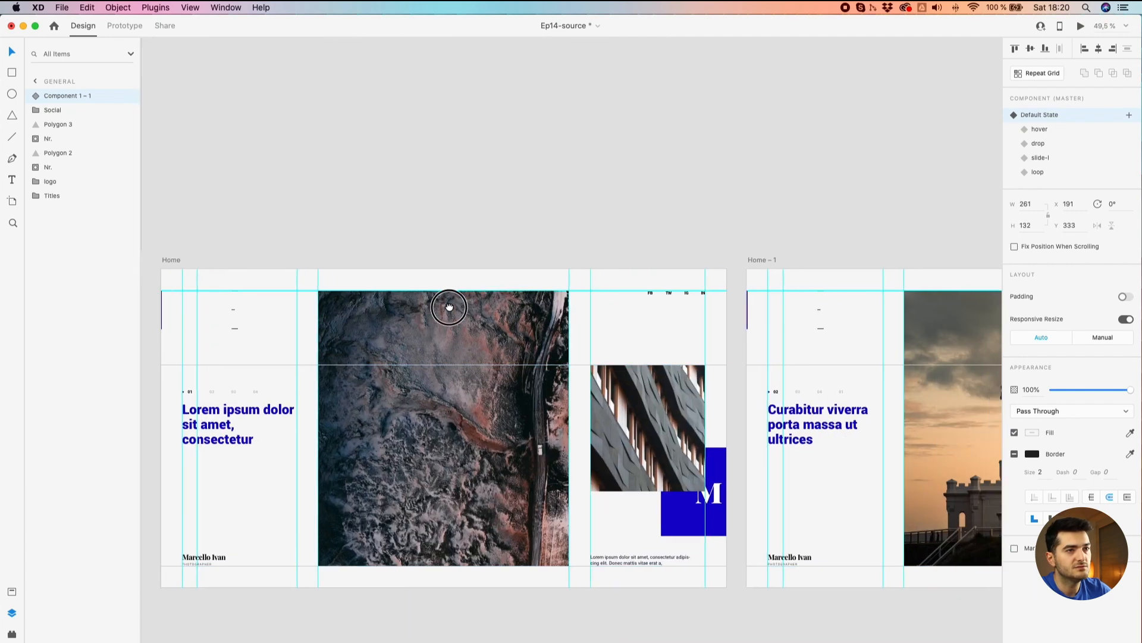
{"action": "left_click_drag", "start_coordinate": [449, 309], "coordinate": [814, 391]}
{"action": "left_click_drag", "start_coordinate": [351, 203], "coordinate": [566, 303]}
{"action": "key", "text": "super+z"}
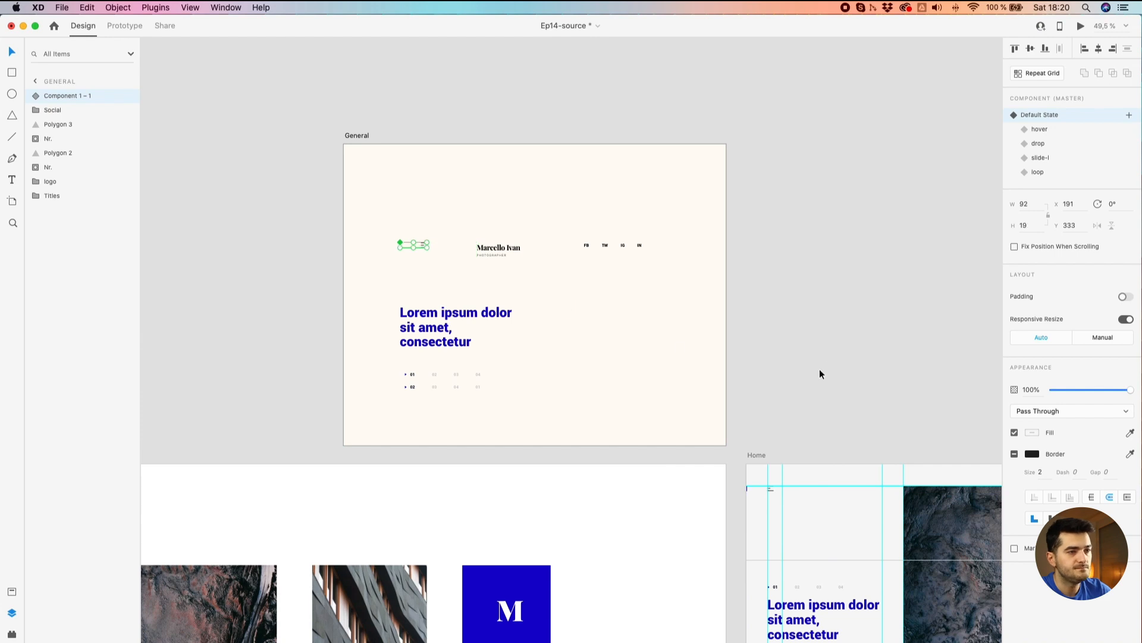
{"action": "left_click_drag", "start_coordinate": [820, 371], "coordinate": [450, 229]}
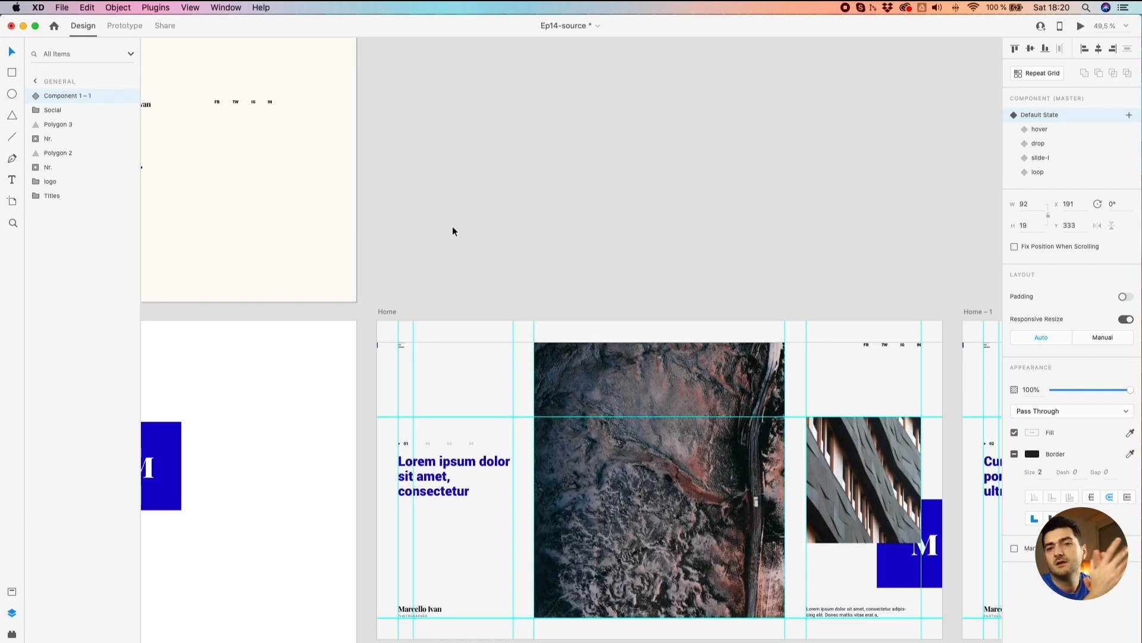